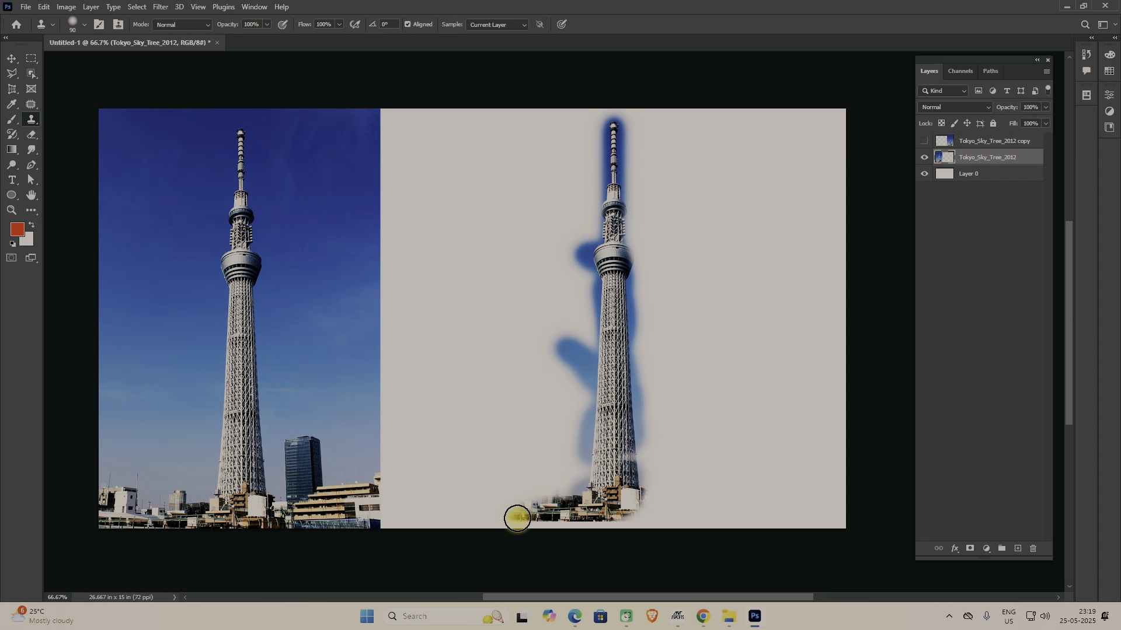
- Clone the city buildings and surrounding sky around the copied tower on the Tokyo_Sky_Tree_2012 layer
mouse_move(681, 502)
mouse_down()
mouse_move(720, 508)
mouse_move(513, 517)
mouse_up()
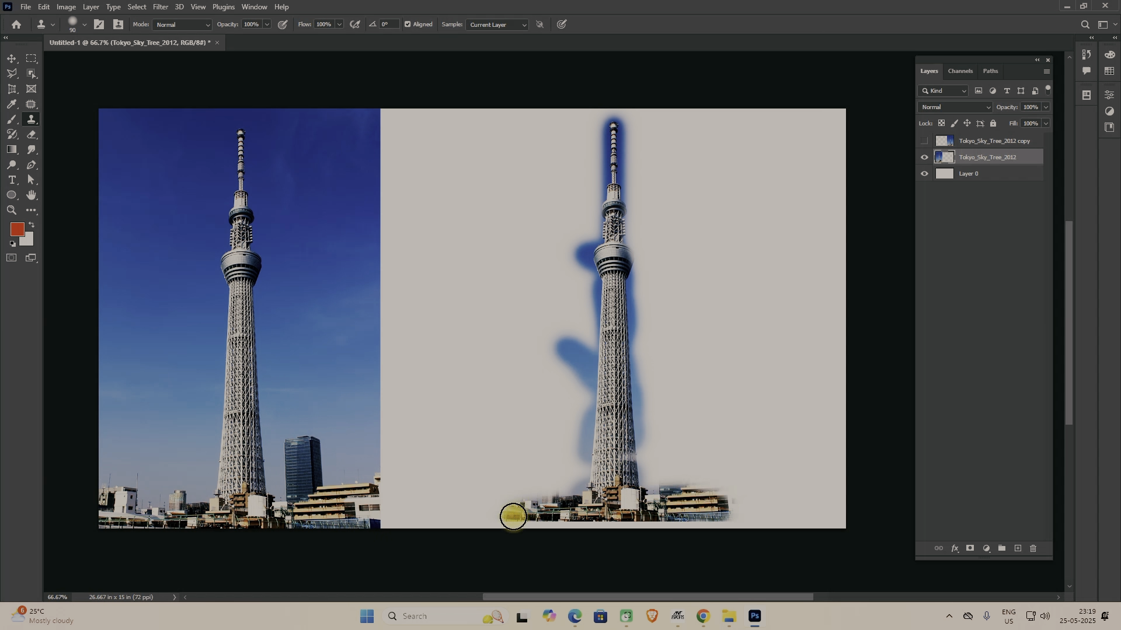
mouse_move(635, 511)
mouse_down()
mouse_move(505, 511)
mouse_move(719, 499)
mouse_move(663, 478)
mouse_move(616, 492)
mouse_up()
mouse_move(592, 301)
mouse_down()
mouse_move(599, 200)
mouse_move(612, 195)
mouse_move(603, 121)
mouse_move(613, 182)
mouse_move(626, 174)
mouse_move(628, 292)
mouse_up()
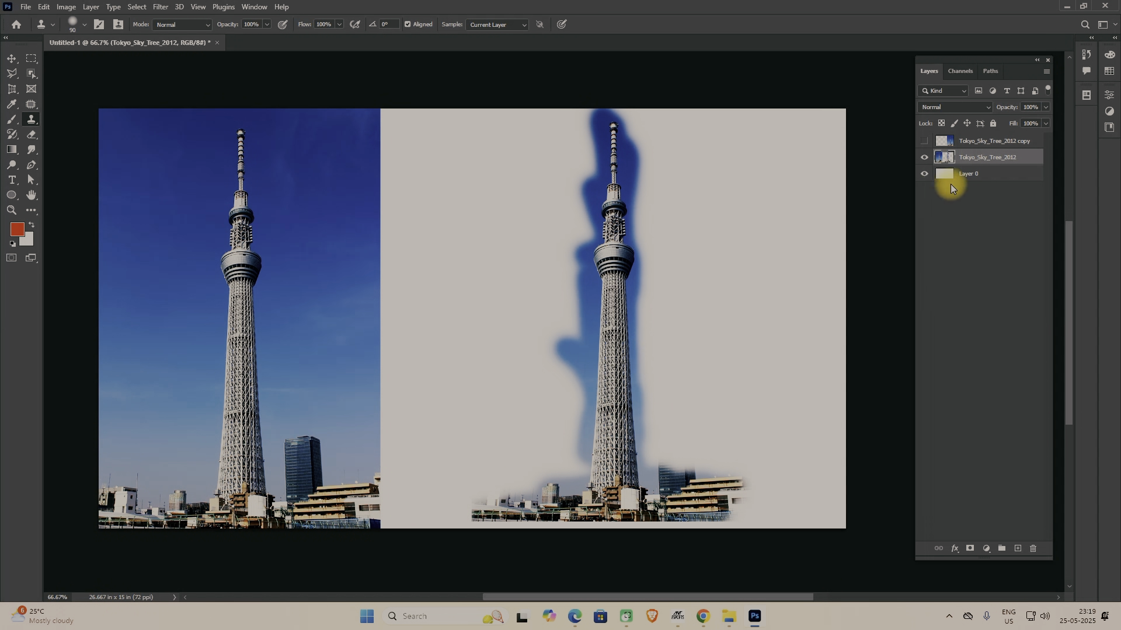
- Toggle the visibility of Tokyo_Sky_Tree_2012 and hide Layer 0 to check which layer holds the cloned pixels
click(924, 157)
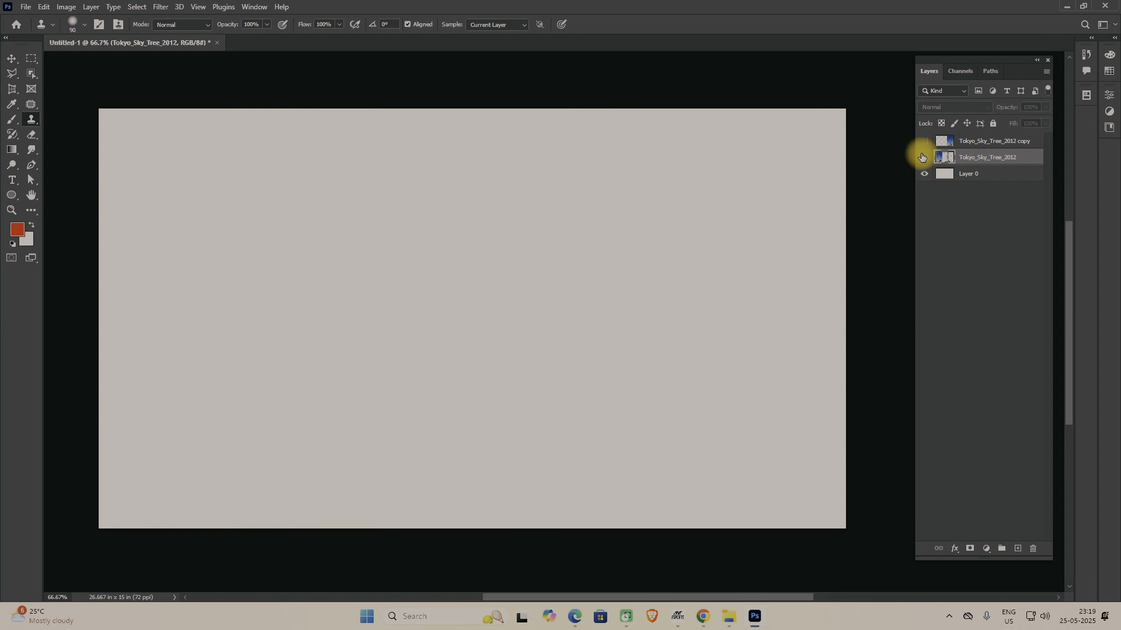
click(924, 157)
click(924, 175)
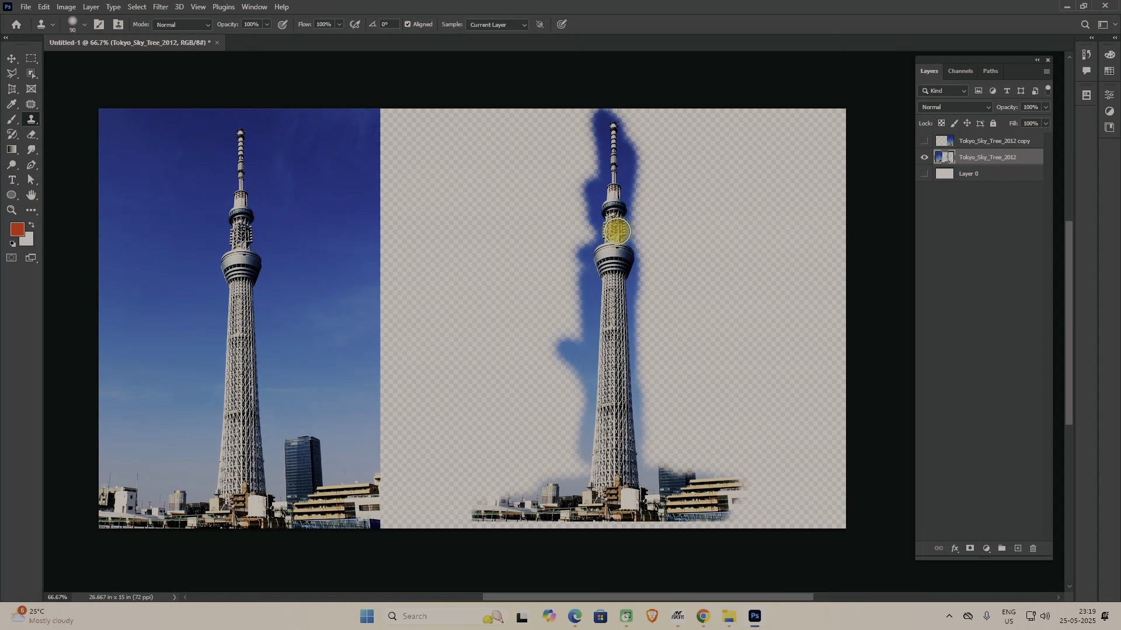
drag(620, 175, 613, 187)
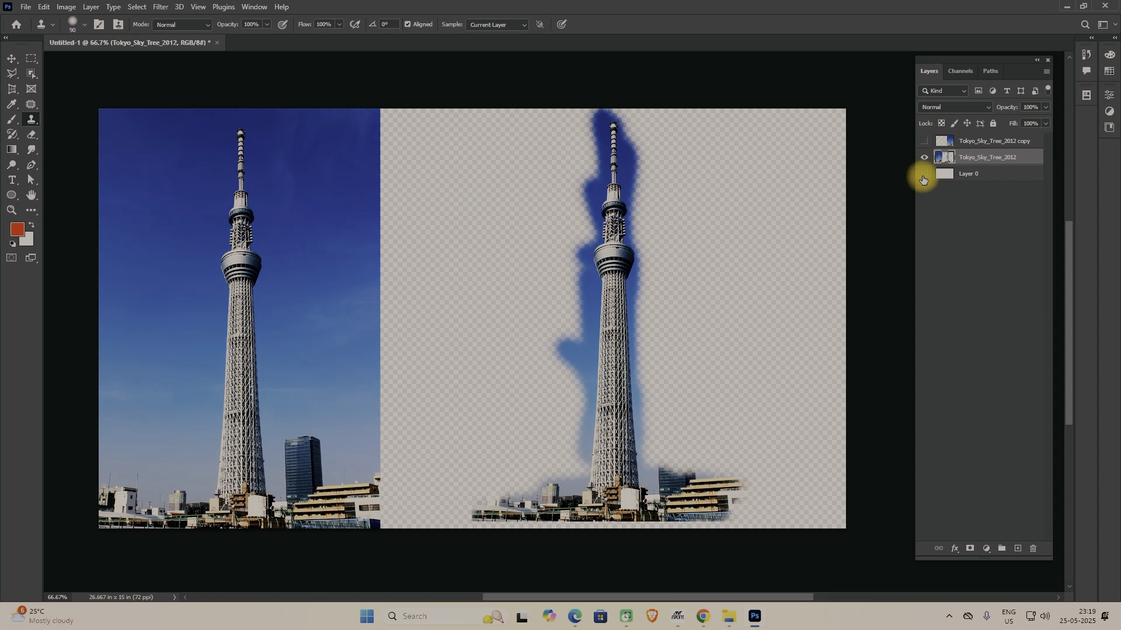
- Delete the cloned tower from the Tokyo_Sky_Tree_2012 layer using a rectangular selection, deselect, and show Layer 0 again
click(32, 58)
drag(441, 82, 836, 538)
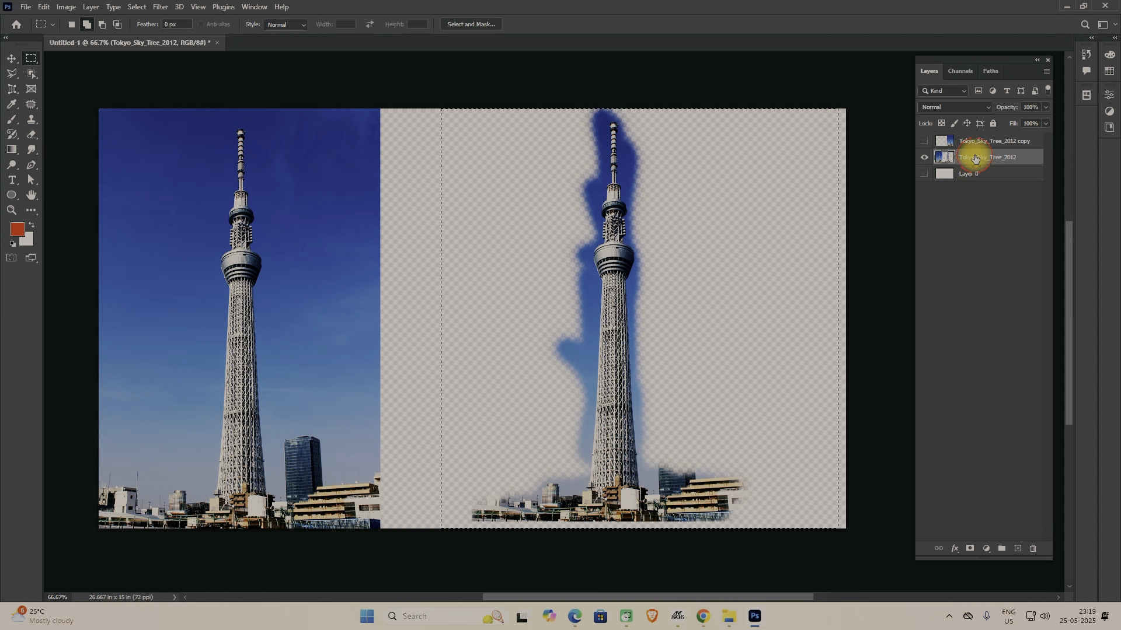
key(Delete)
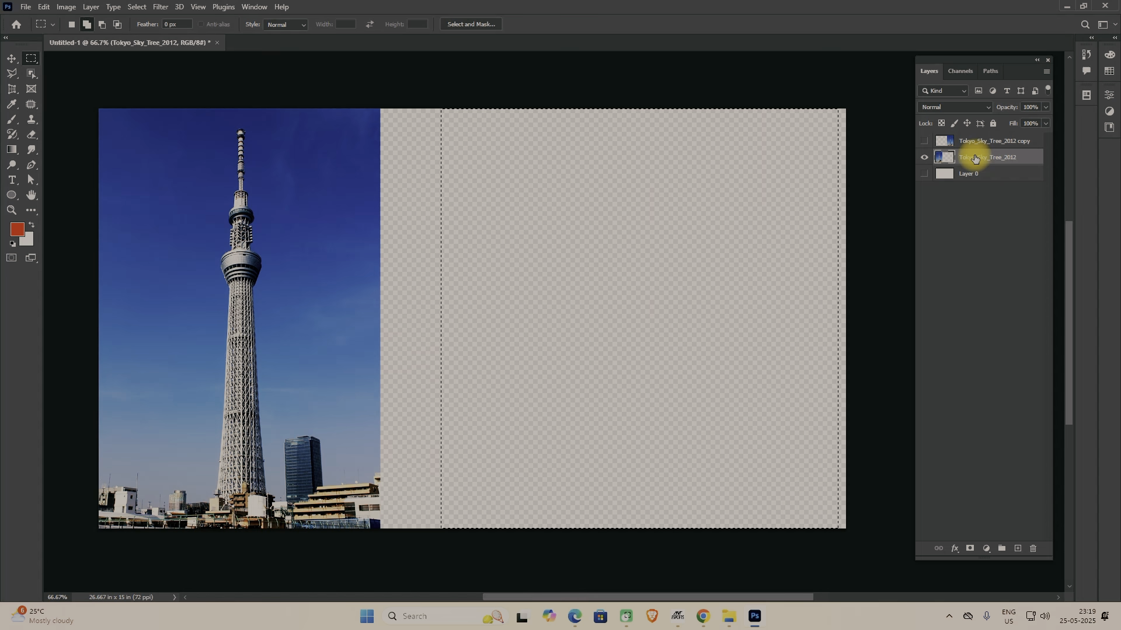
key(ctrl+d)
click(924, 174)
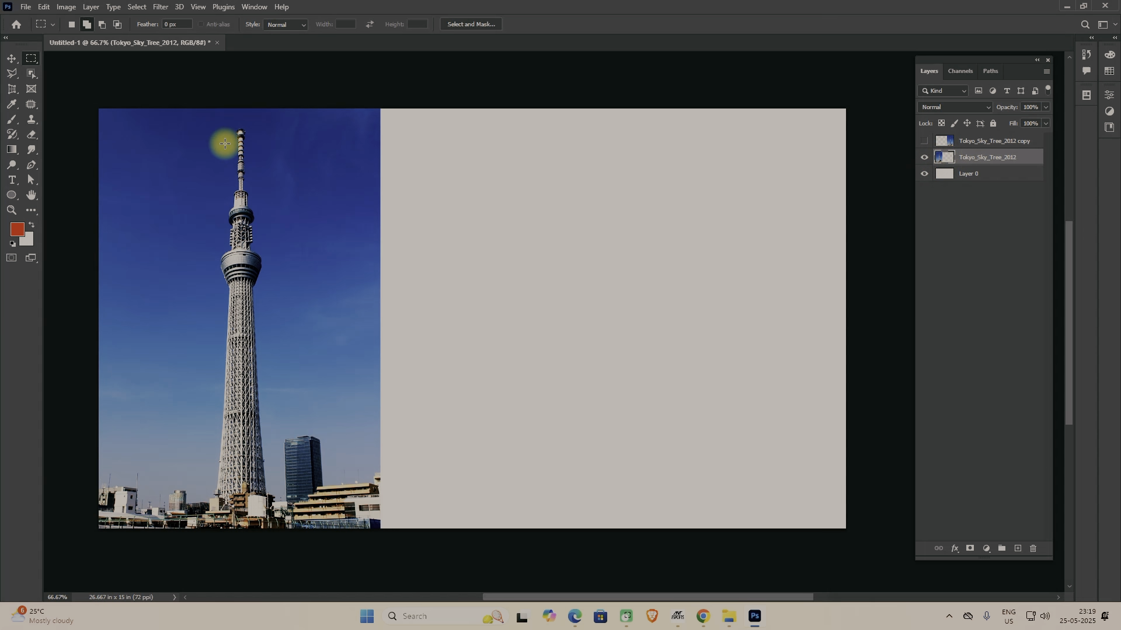
- Clone the tower with its base and surrounding sky onto the blank area of Layer 0 with the Clone Stamp tool
click(31, 122)
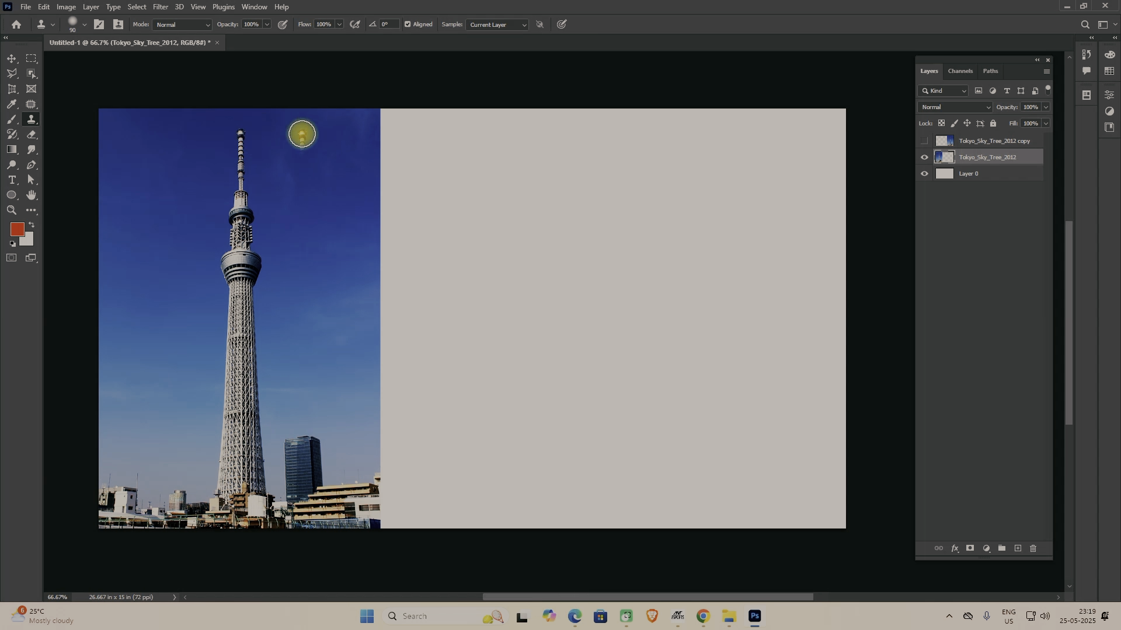
click(969, 176)
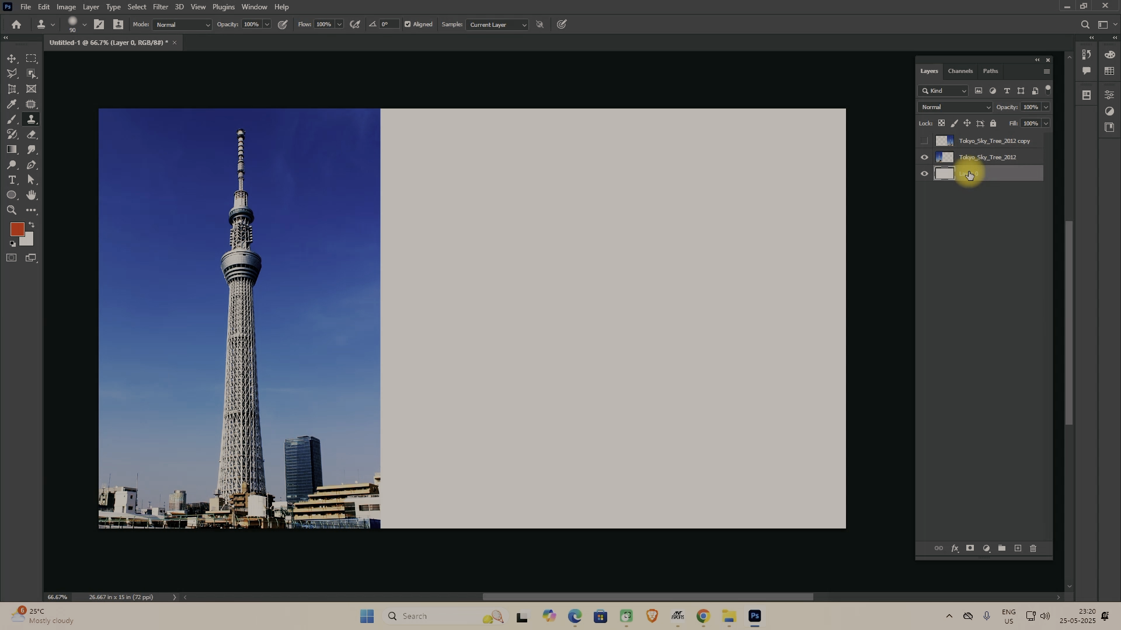
mouse_move(595, 152)
mouse_down()
mouse_move(589, 442)
mouse_move(578, 473)
mouse_move(591, 493)
mouse_move(609, 464)
mouse_move(610, 503)
mouse_move(606, 228)
mouse_move(583, 129)
mouse_move(620, 347)
mouse_move(590, 303)
mouse_move(591, 245)
mouse_move(581, 432)
mouse_move(623, 359)
mouse_move(614, 401)
mouse_up()
mouse_move(606, 492)
mouse_down()
mouse_move(551, 506)
mouse_move(570, 514)
mouse_move(633, 484)
mouse_move(620, 421)
mouse_up()
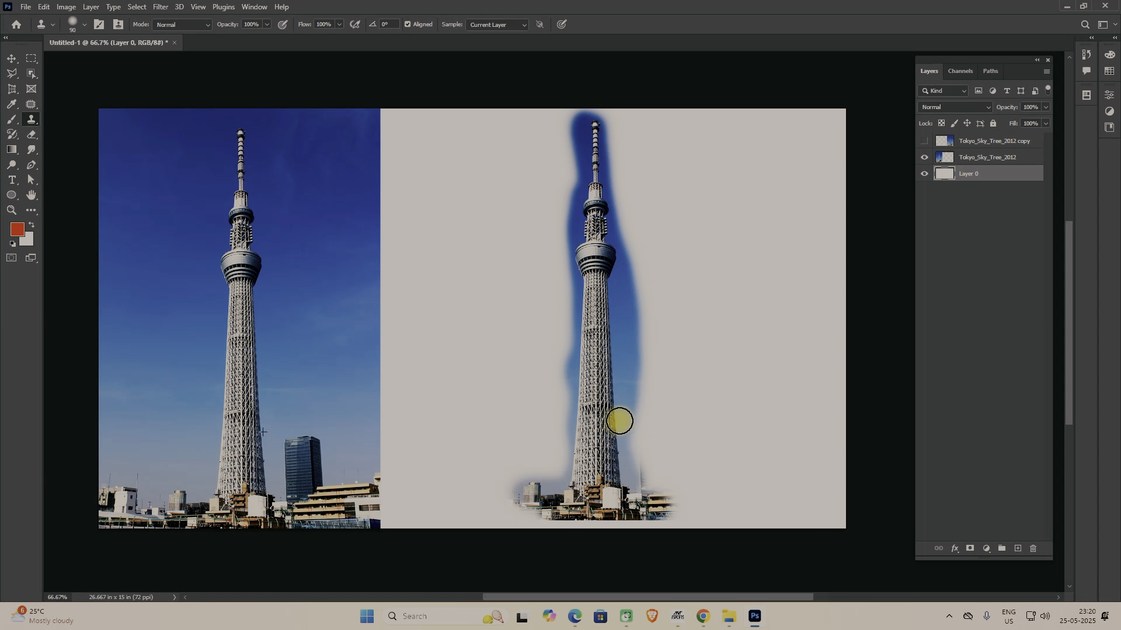
- Toggle the visibility of Tokyo_Sky_Tree_2012 and Layer 0 to examine where the cloned tower was painted
click(925, 159)
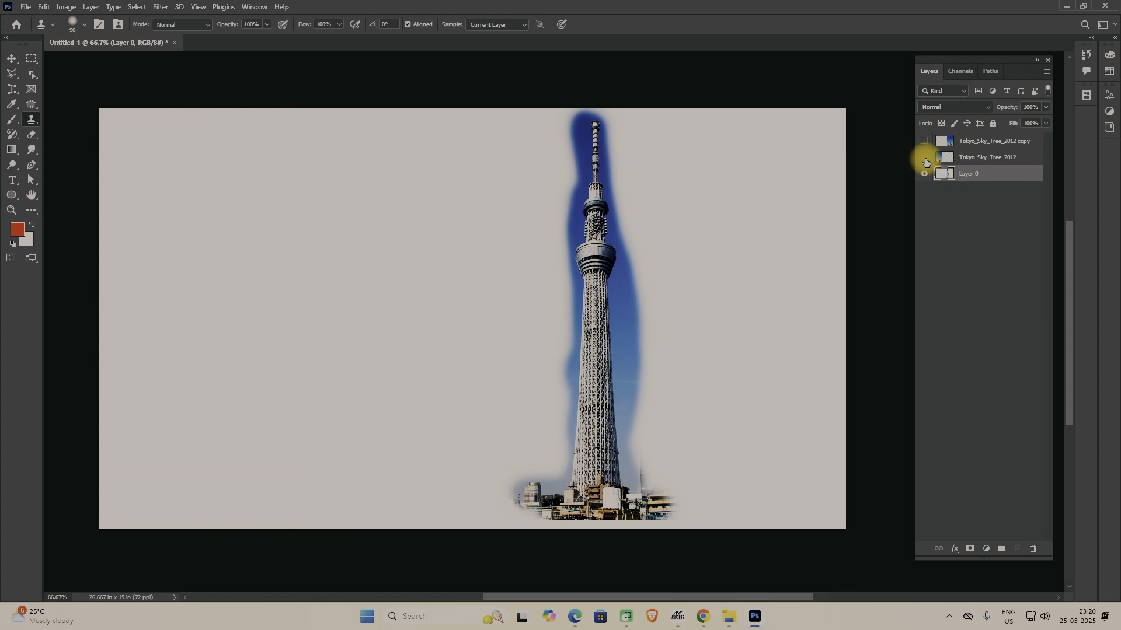
click(924, 176)
click(925, 176)
click(924, 176)
click(924, 177)
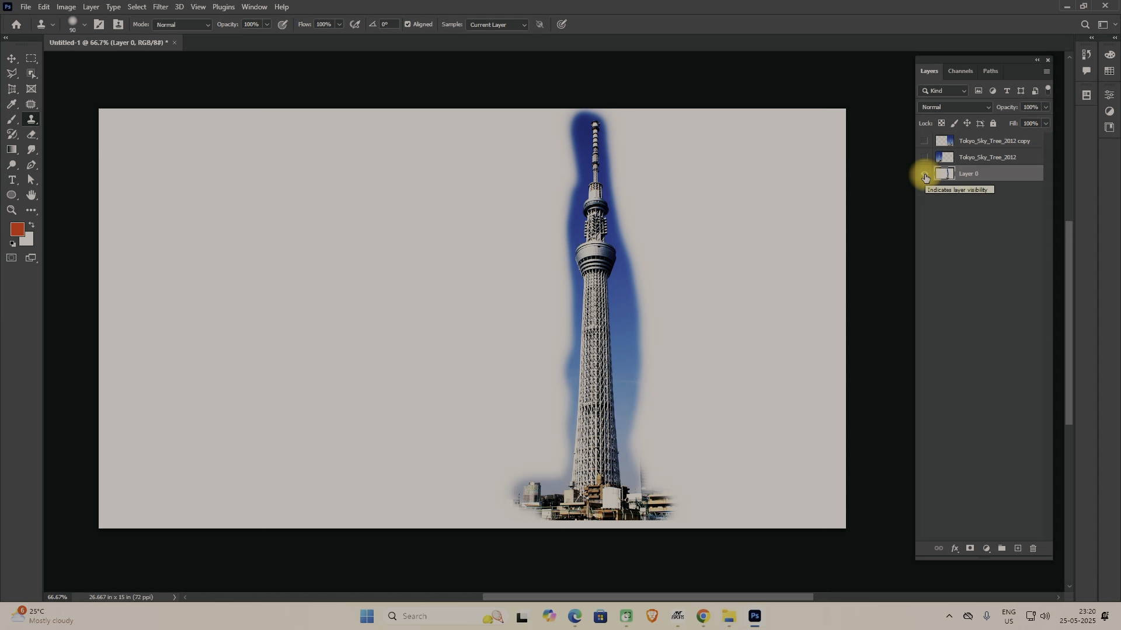
click(924, 158)
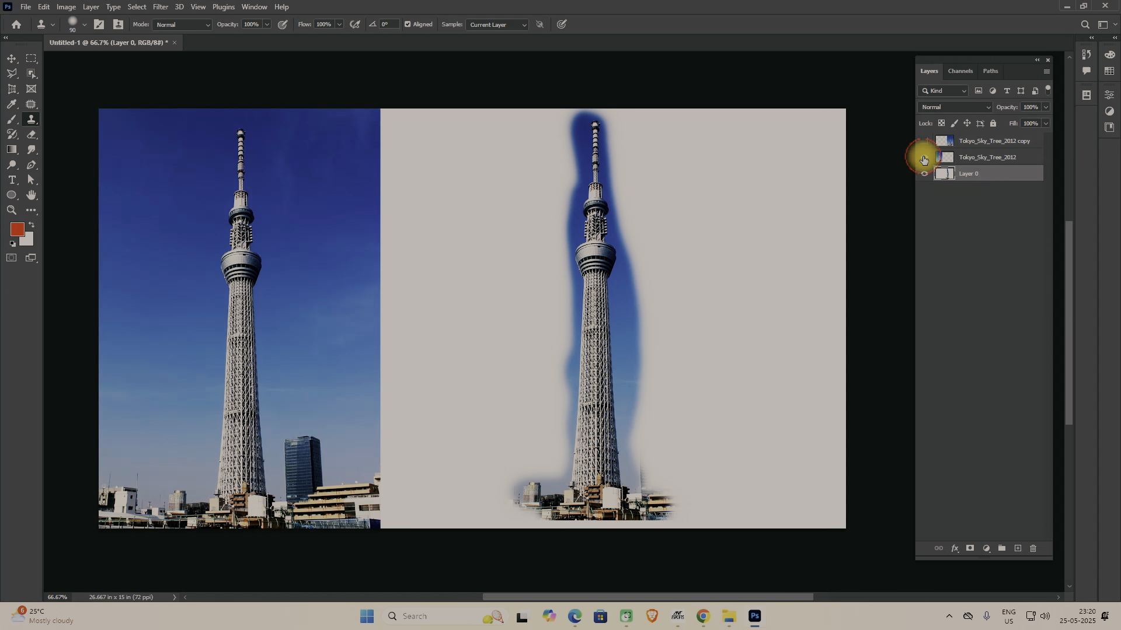
- Sample the antenna tip on the Tokyo_Sky_Tree_2012 layer and clone a second tower onto Layer 0 beside the photo
click(940, 160)
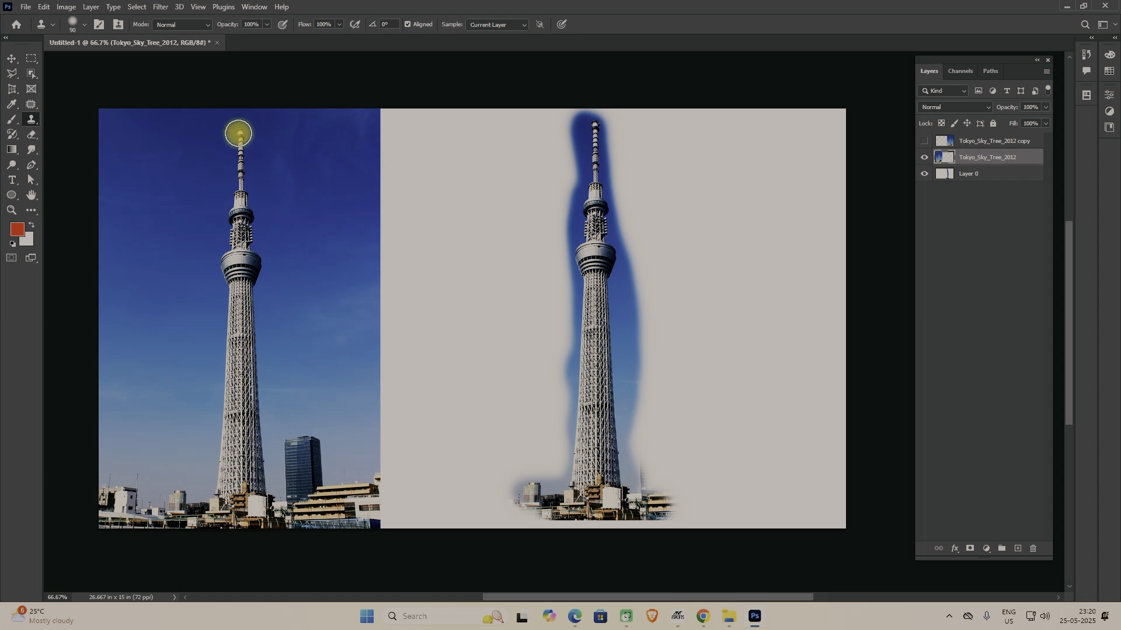
alt+click(242, 135)
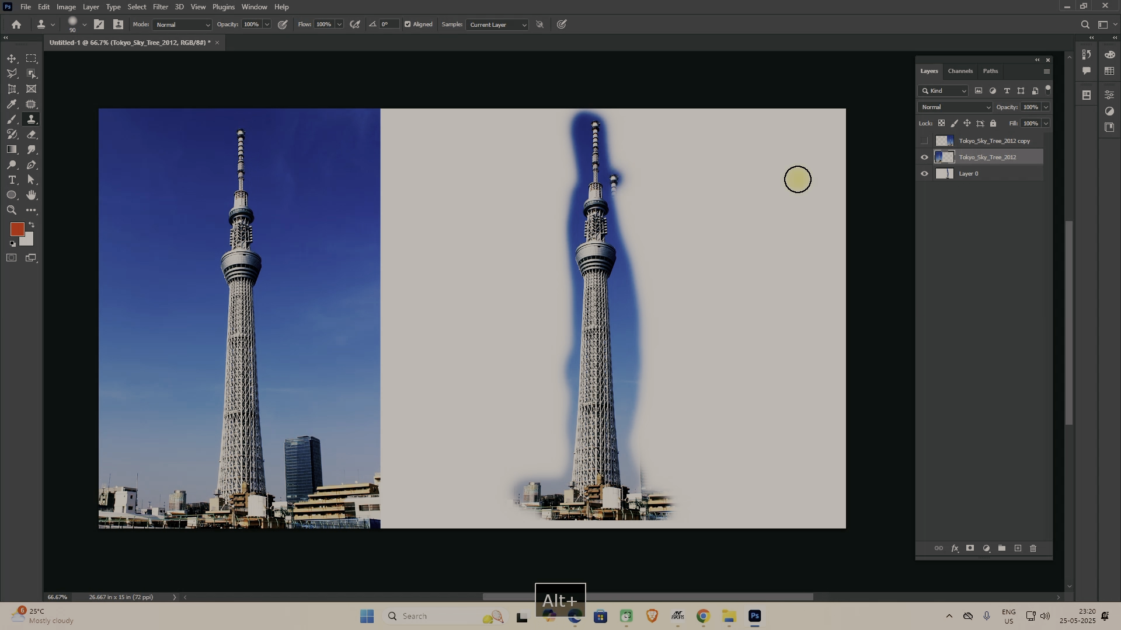
click(986, 179)
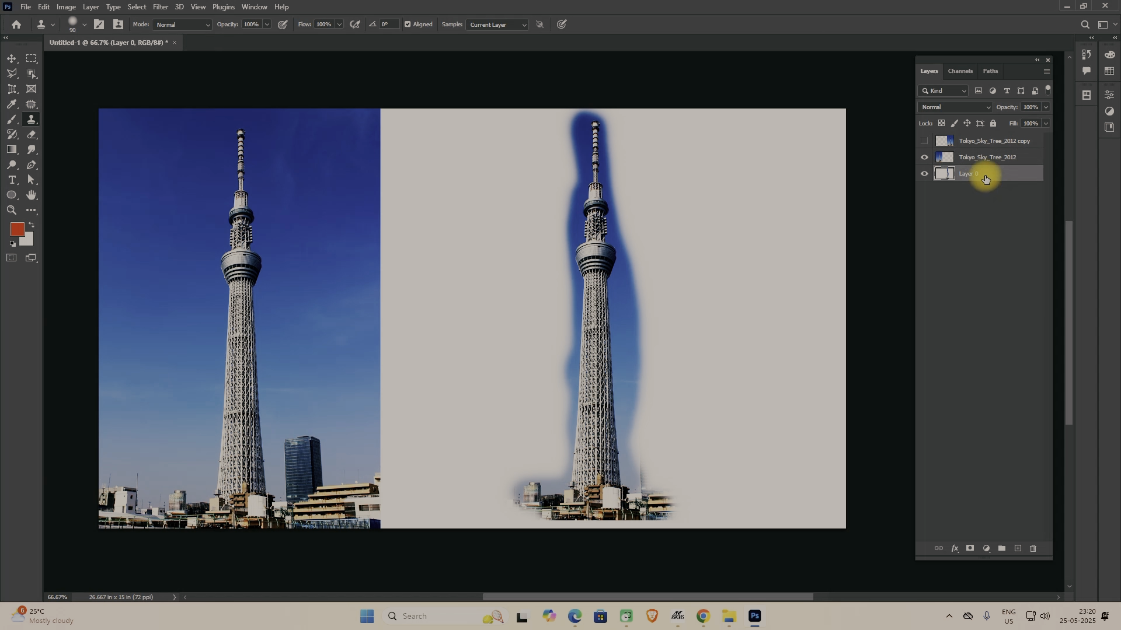
click(463, 157)
mouse_move(457, 173)
mouse_down()
mouse_move(441, 200)
mouse_move(474, 202)
mouse_move(476, 214)
mouse_move(440, 275)
mouse_move(459, 284)
mouse_move(451, 377)
mouse_up()
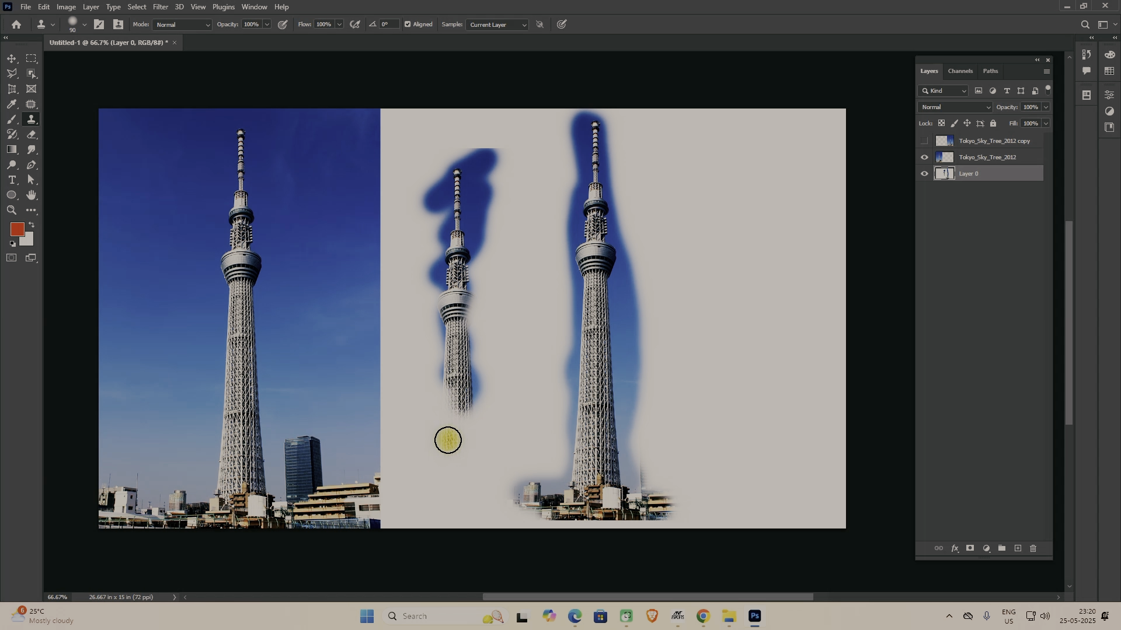
click(543, 216)
- Replace Layer 0 with a new layer filled with the background color, placed at the bottom of the layer stack
drag(980, 175, 1032, 548)
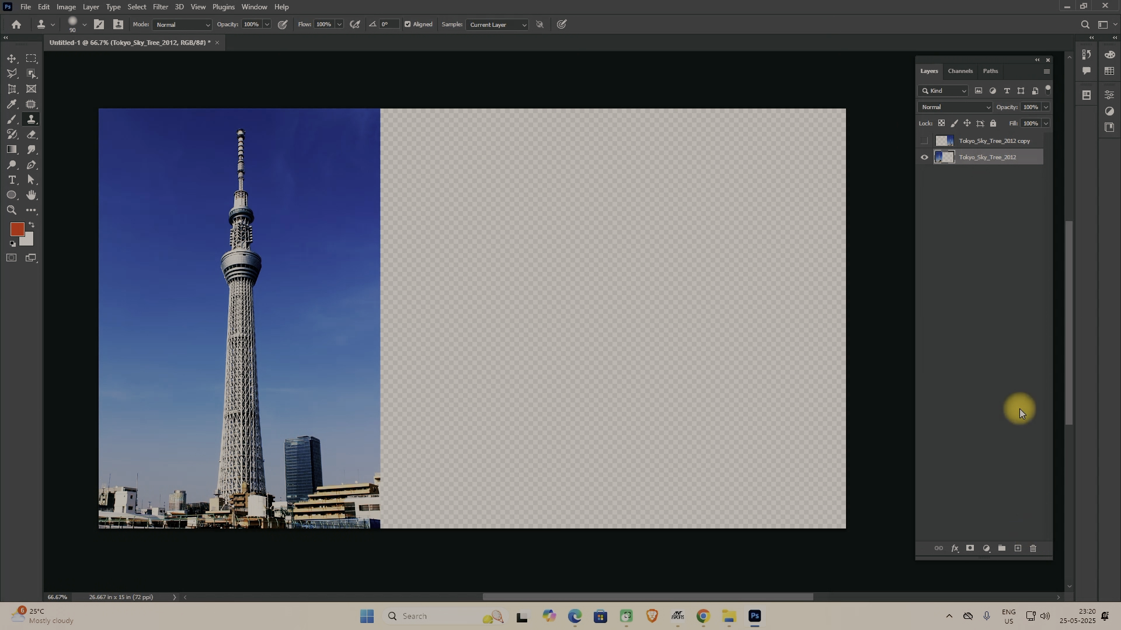
click(1012, 549)
drag(975, 164, 970, 141)
key(ctrl+Delete)
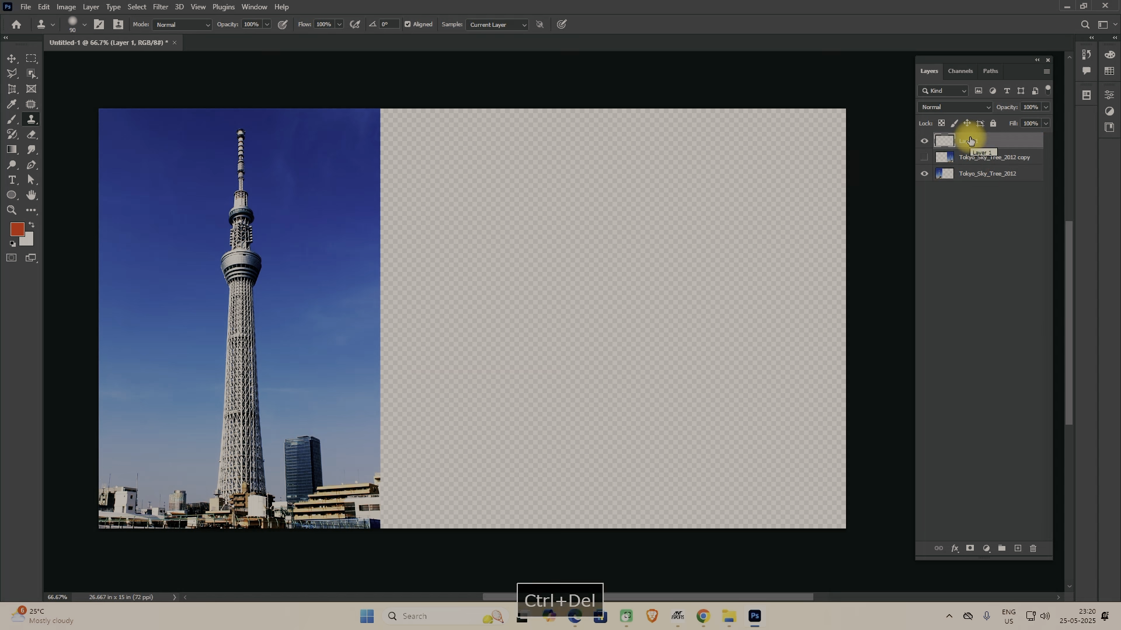
drag(970, 140, 967, 183)
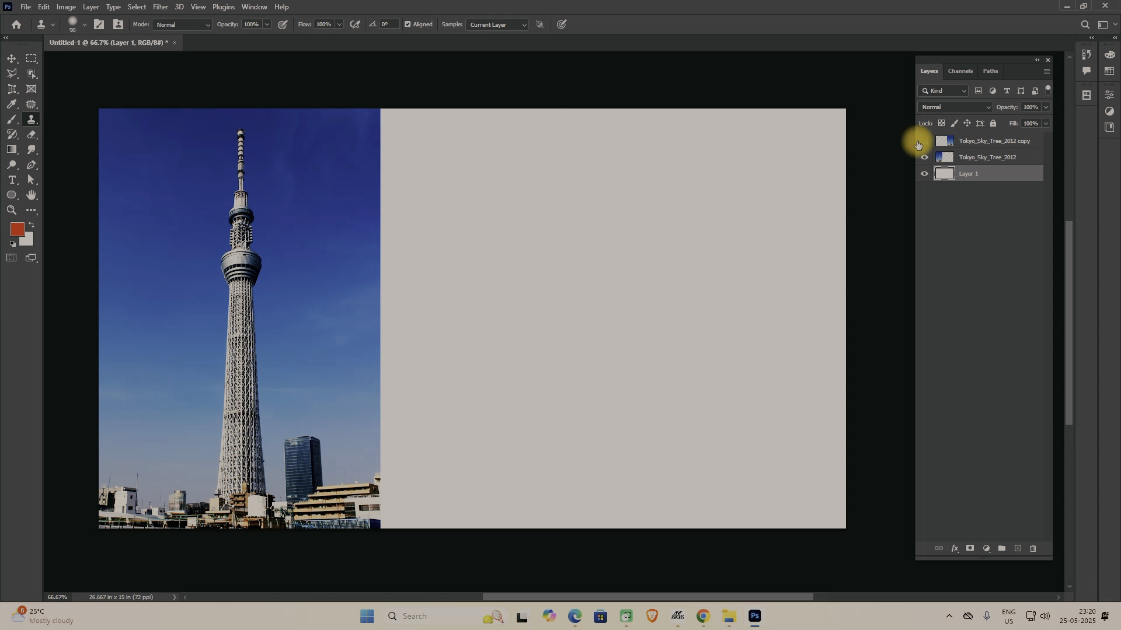
- Show Tokyo_Sky_Tree_2012 copy, hide Tokyo_Sky_Tree_2012, and activate the copy for editing with the Clone Stamp tool
click(924, 141)
click(923, 157)
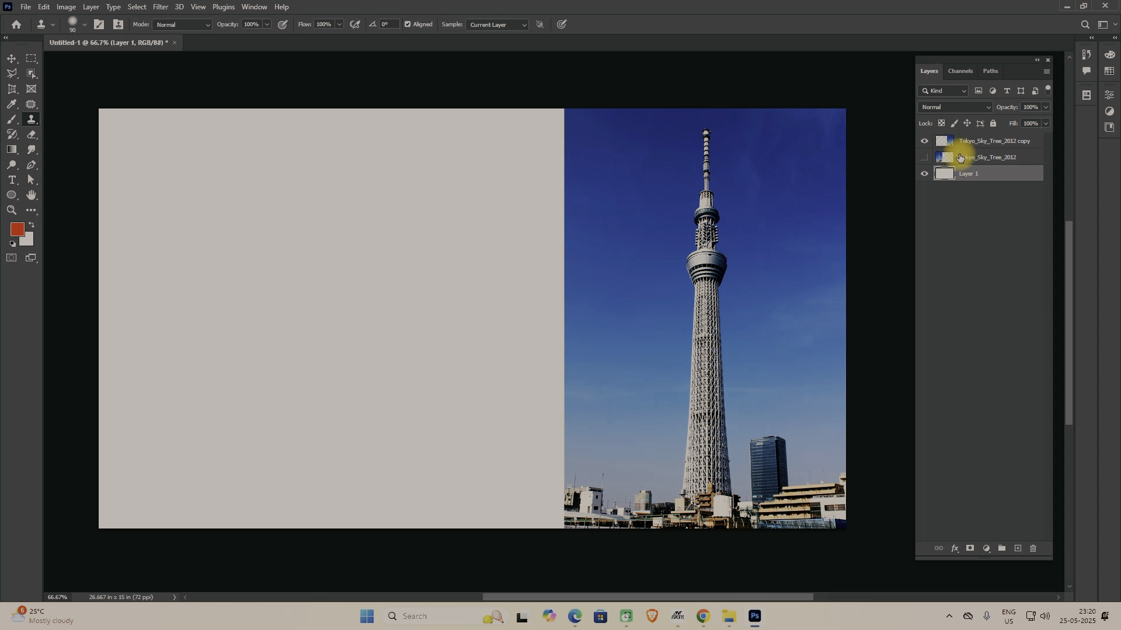
click(970, 141)
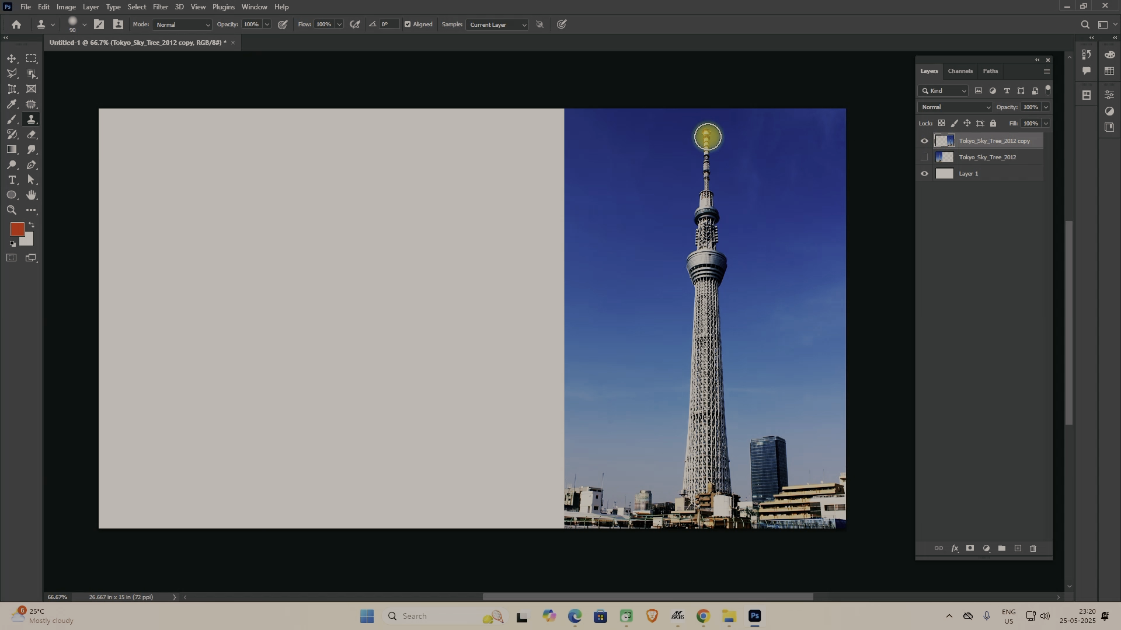
right_click(33, 122)
click(63, 118)
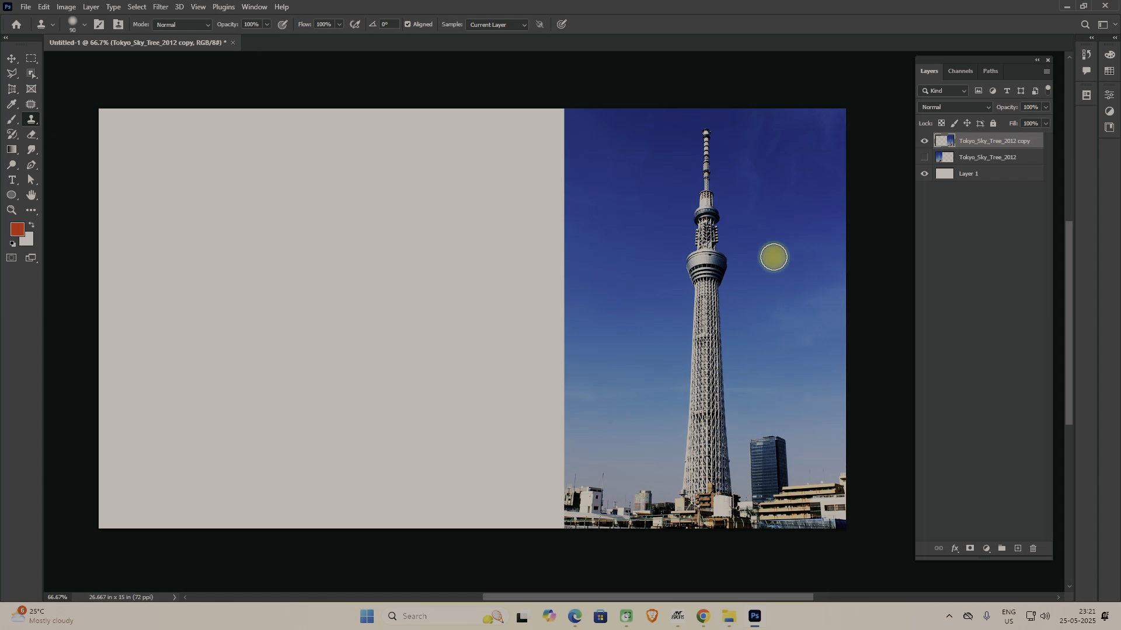
- Try to cover the tower's antenna tip with cloned pixels sampled near the tip
scroll(698, 152, up, 5)
mouse_move(680, 200)
mouse_down()
mouse_move(616, 377)
mouse_move(596, 322)
mouse_up()
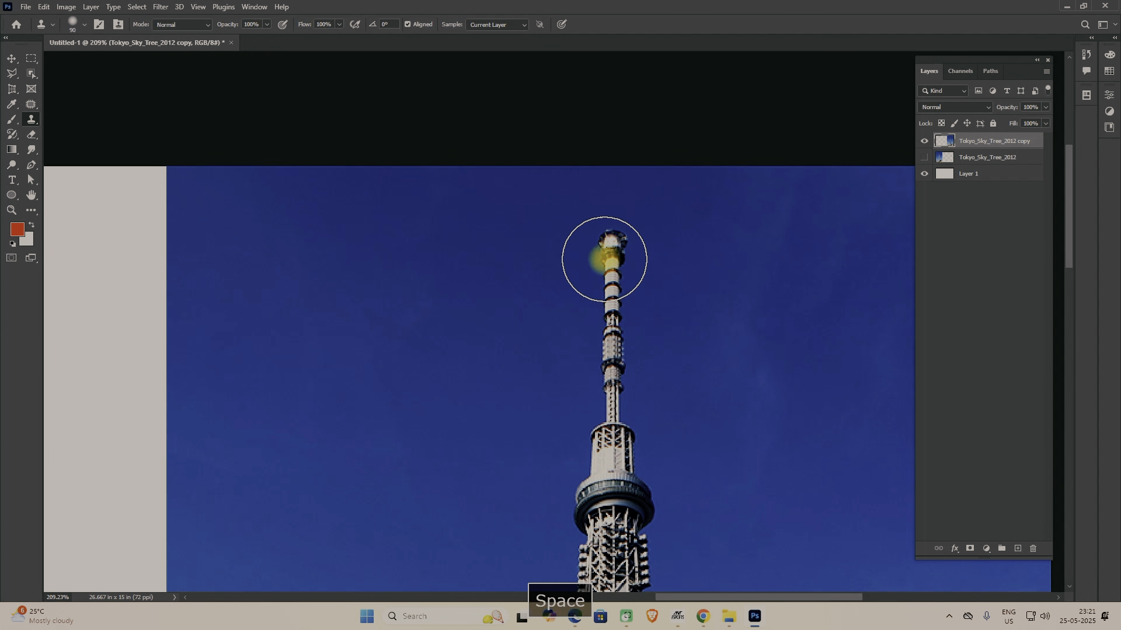
alt+click(608, 250)
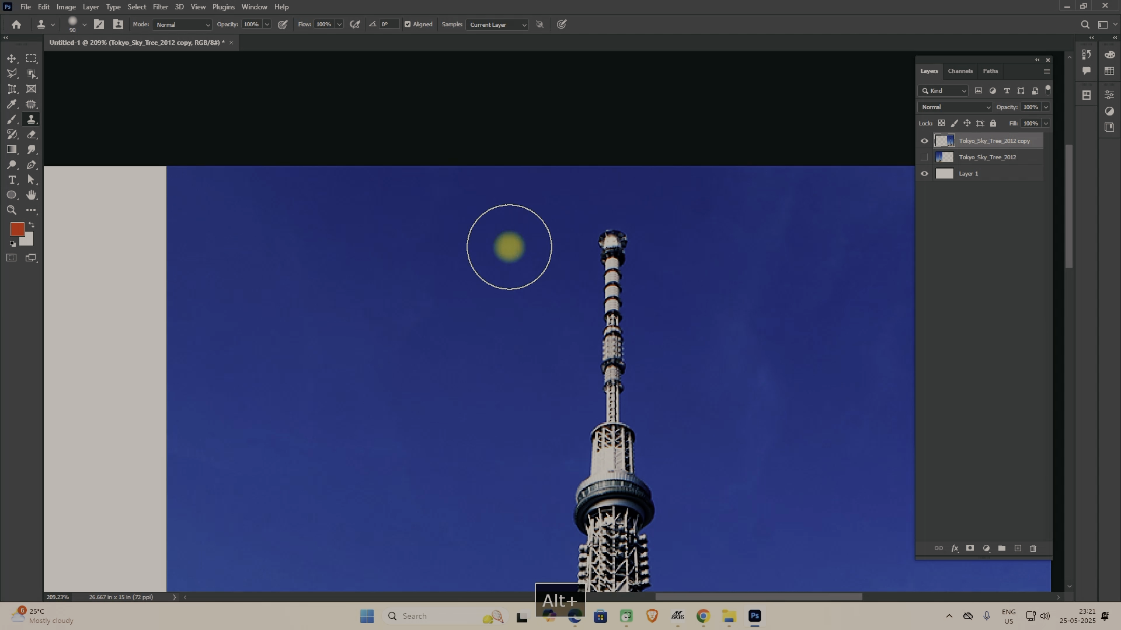
mouse_move(566, 251)
mouse_down()
mouse_move(621, 250)
mouse_move(608, 255)
mouse_up()
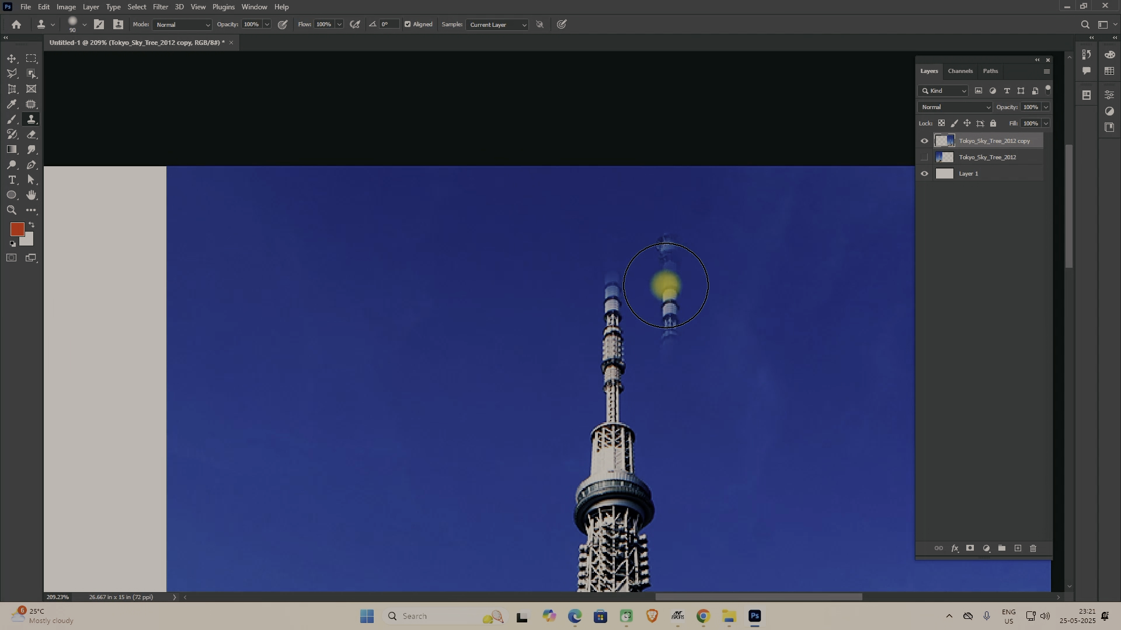
key(ctrl+z)
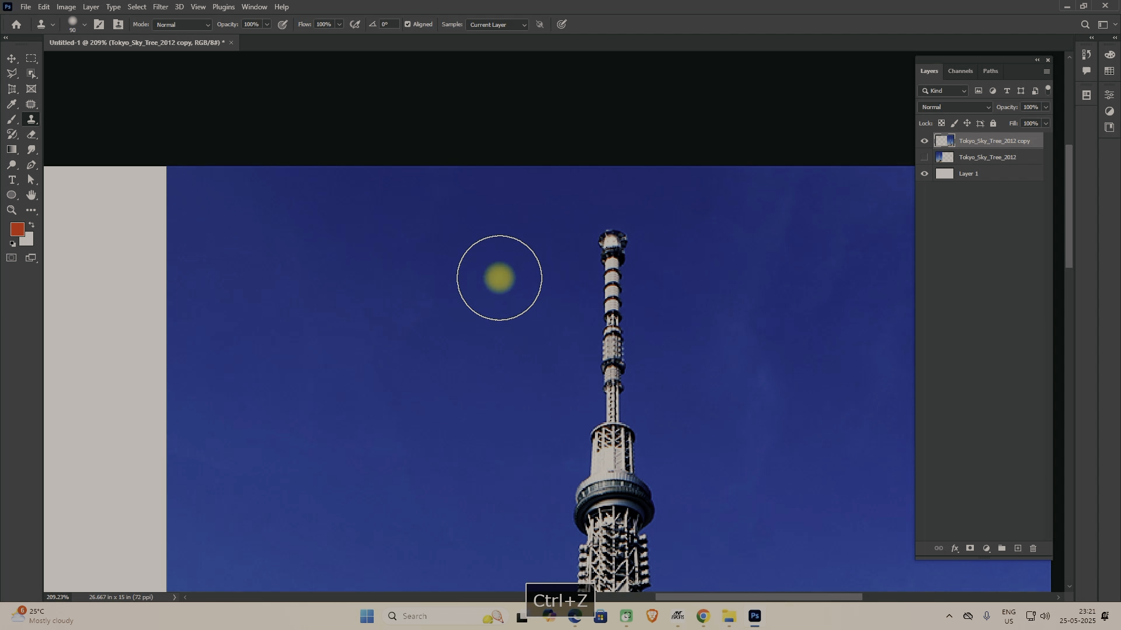
- Sample clean sky beside the tower and clone it over the antenna and upper observation deck
alt+click(517, 226)
mouse_move(611, 220)
mouse_down()
mouse_move(615, 401)
mouse_move(606, 267)
mouse_move(610, 372)
mouse_move(641, 183)
mouse_move(617, 198)
mouse_move(608, 300)
mouse_up()
key(space)
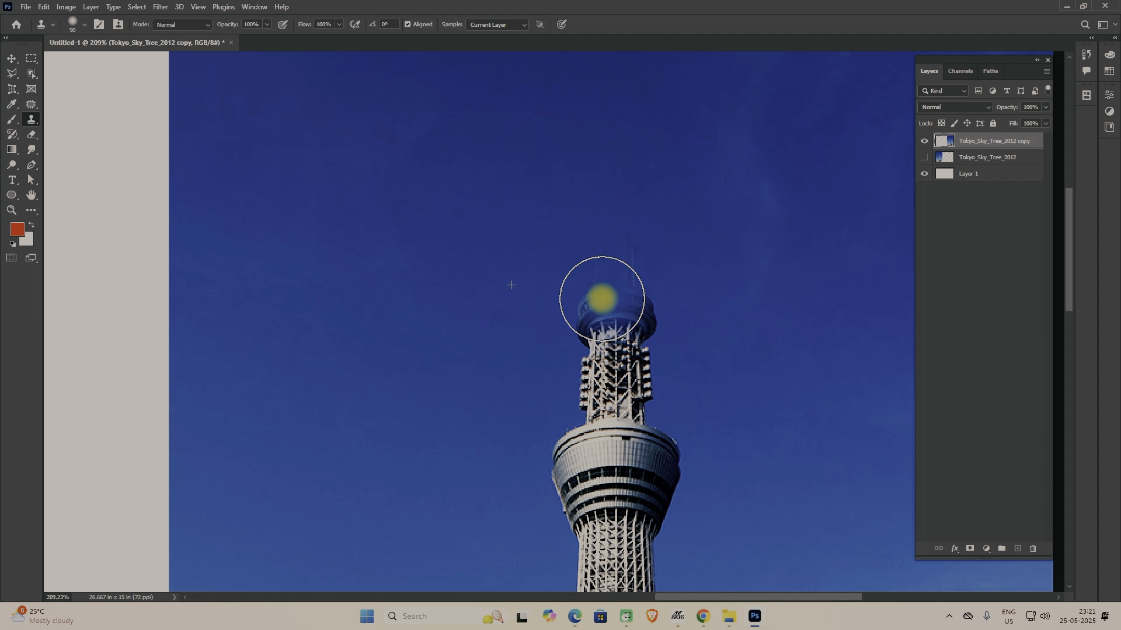
key(space)
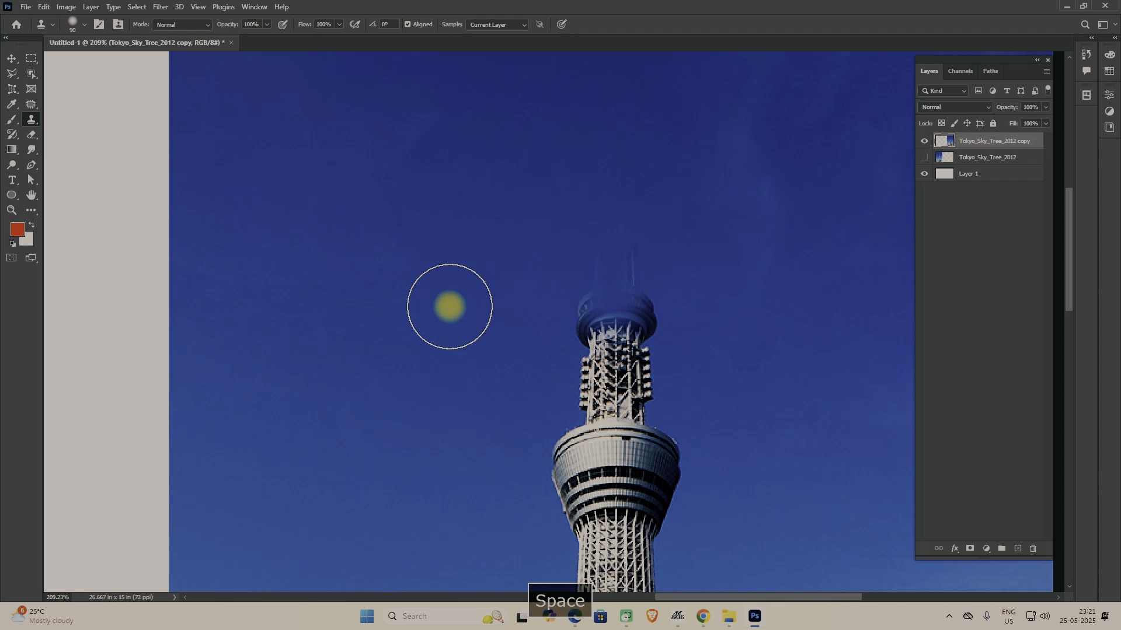
alt+click(426, 298)
mouse_move(598, 253)
mouse_down()
mouse_move(591, 302)
mouse_move(616, 268)
mouse_move(625, 329)
mouse_move(596, 343)
mouse_move(648, 324)
mouse_move(650, 335)
mouse_move(588, 328)
mouse_move(596, 137)
mouse_move(570, 255)
mouse_move(575, 227)
mouse_move(581, 321)
mouse_up()
- Clone sky sampled from both sides of the tower over the main observation deck and the lattice section above it
key(space)
alt+click(478, 200)
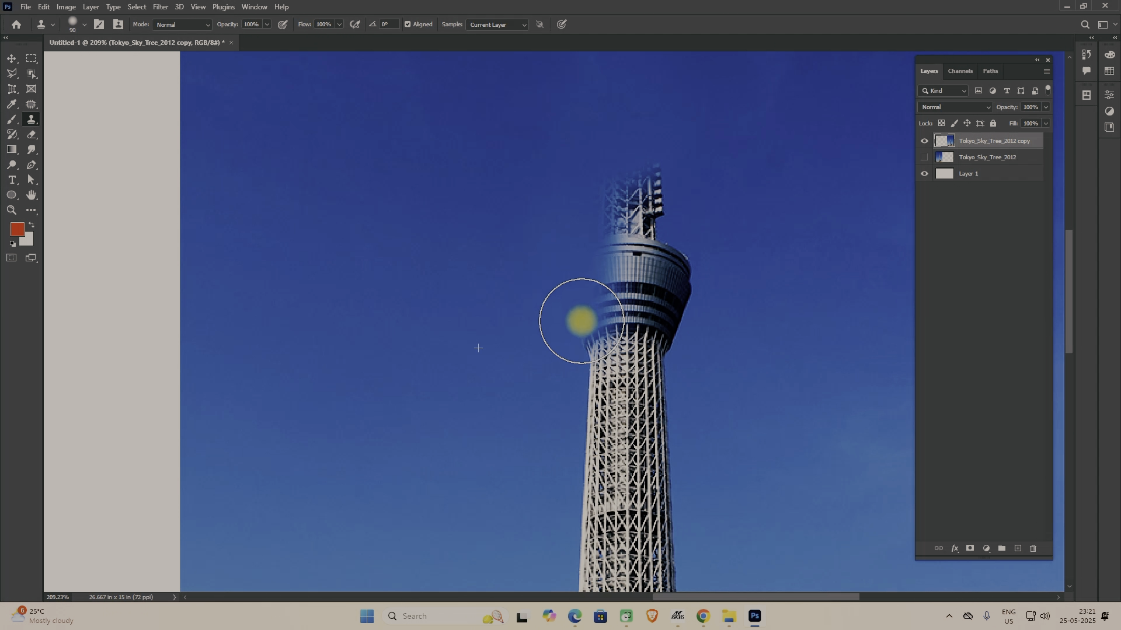
alt+click(695, 190)
mouse_move(610, 166)
mouse_down()
mouse_move(674, 330)
mouse_move(631, 175)
mouse_up()
alt+click(738, 198)
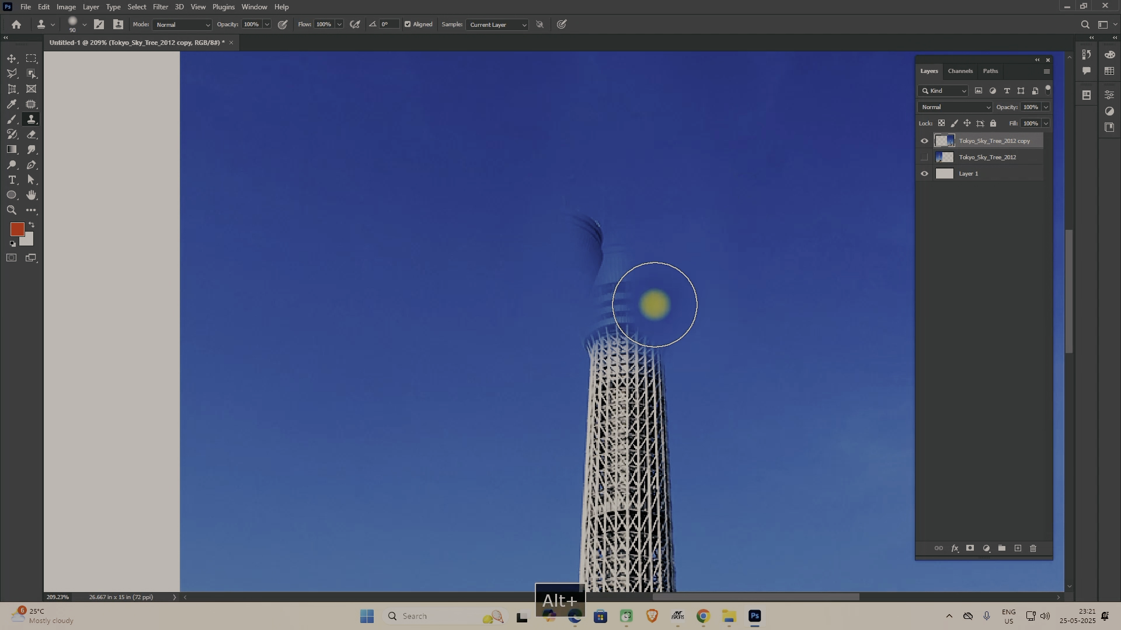
drag(655, 305, 658, 420)
alt+click(450, 257)
mouse_move(583, 266)
mouse_down()
mouse_move(590, 312)
mouse_move(610, 322)
mouse_up()
- Clone sky sampled from both sides of the tower over the top of the remaining lattice shaft
drag(653, 274, 635, 163)
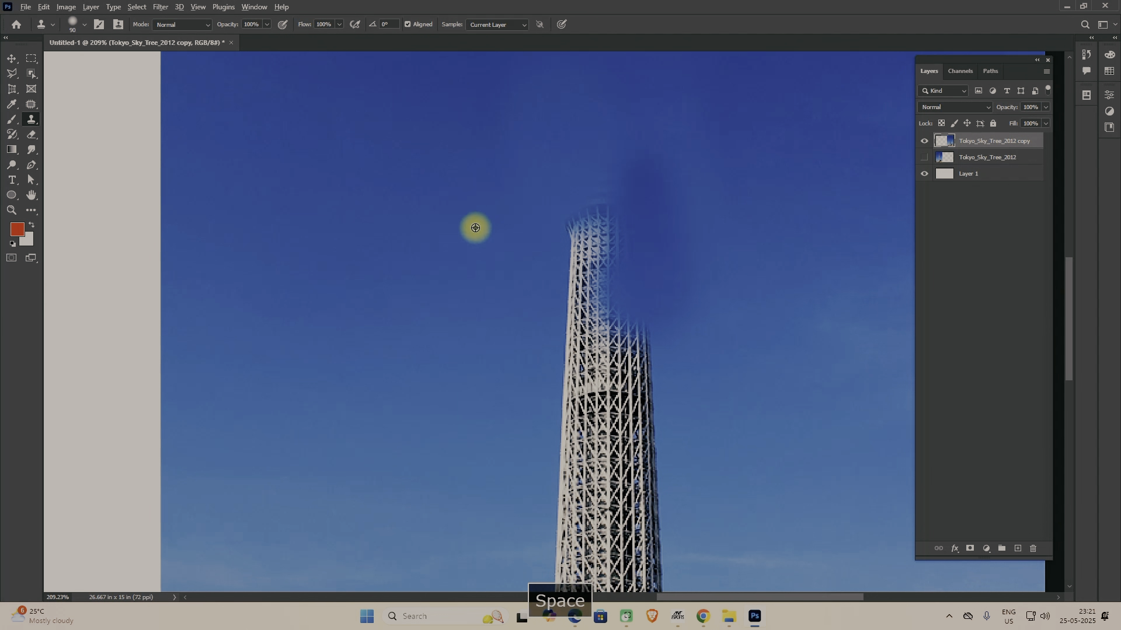
alt+click(475, 227)
mouse_move(573, 198)
mouse_down()
mouse_move(575, 380)
mouse_move(566, 283)
mouse_move(563, 388)
mouse_up()
alt+click(754, 203)
drag(678, 223, 681, 403)
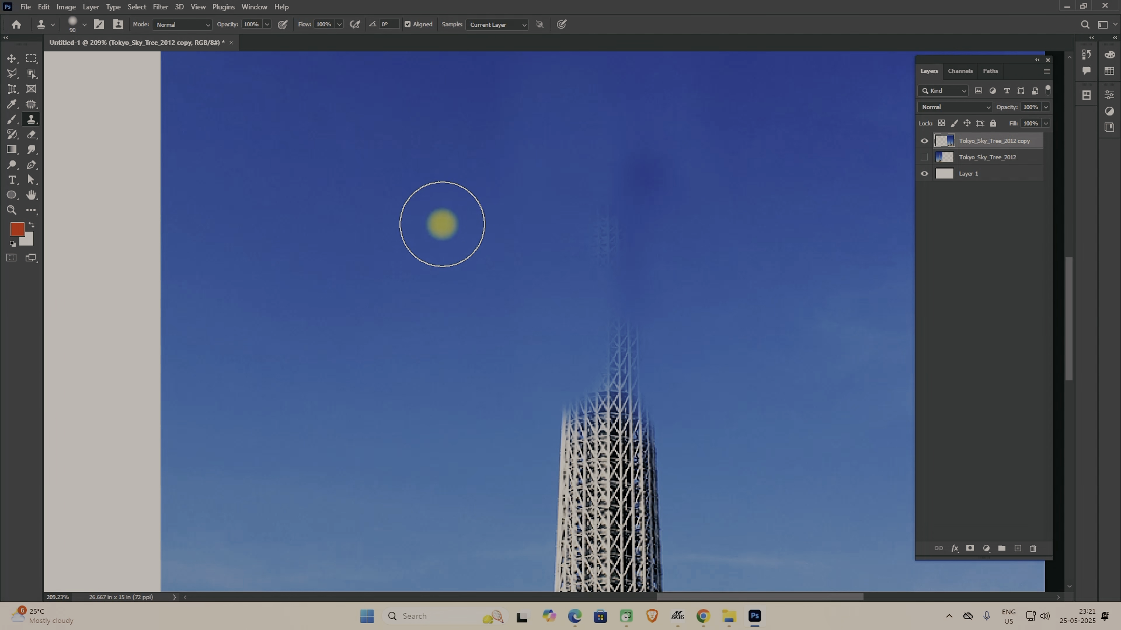
drag(502, 217, 485, 180)
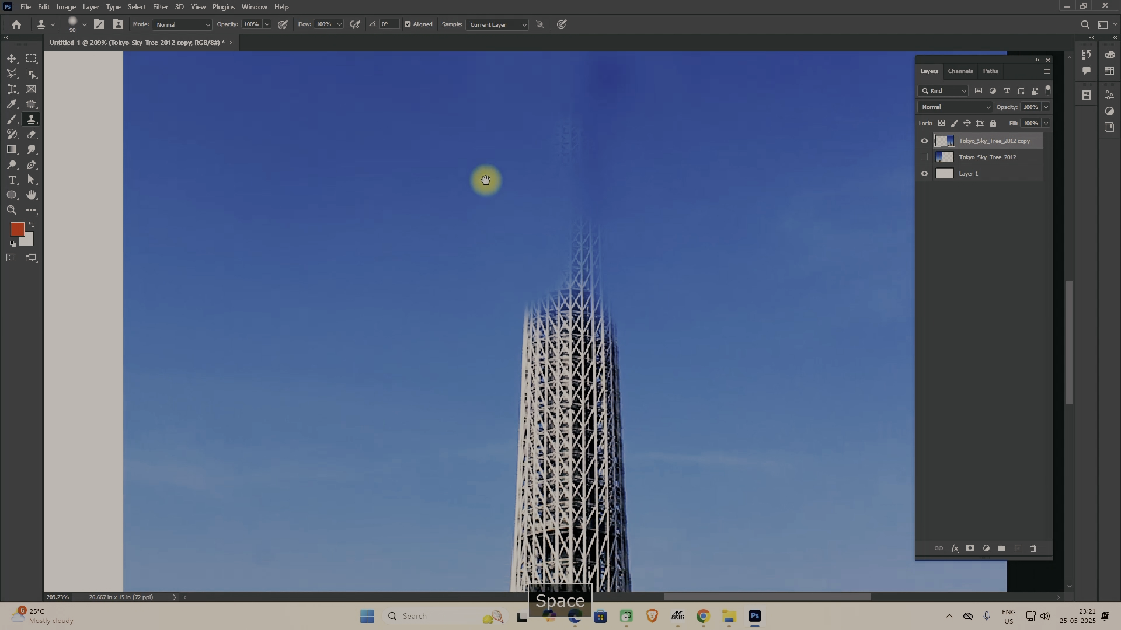
- Clone sky sampled from the left of the tower over the left half of the lattice shaft
click(82, 24)
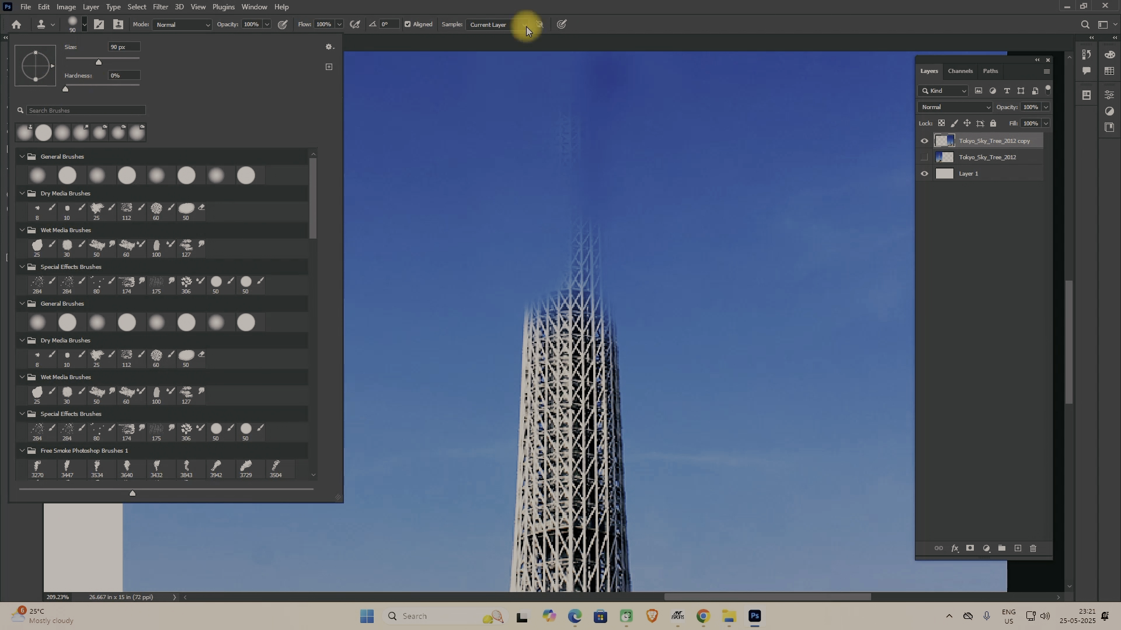
click(726, 10)
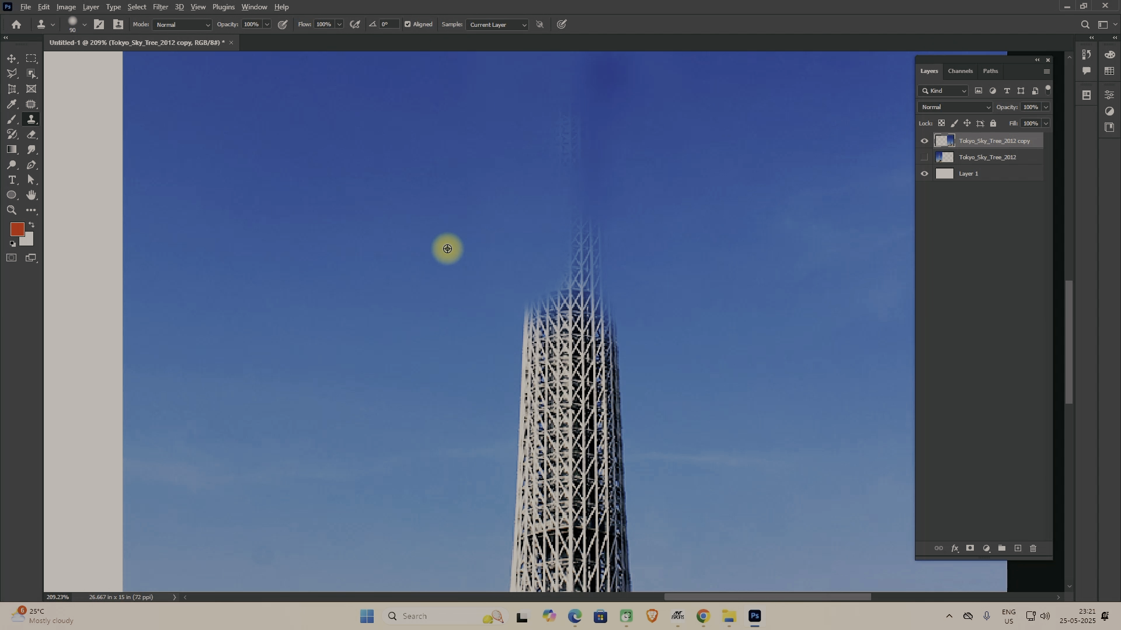
alt+click(431, 236)
mouse_move(458, 280)
mouse_down()
mouse_move(512, 293)
mouse_move(520, 445)
mouse_move(516, 426)
mouse_move(536, 410)
mouse_up()
drag(538, 372, 551, 240)
alt+click(442, 238)
mouse_move(499, 303)
mouse_down()
mouse_move(513, 374)
mouse_move(537, 370)
mouse_move(519, 461)
mouse_up()
drag(651, 326, 573, 419)
drag(616, 221, 606, 232)
- Clone sky sampled from the right of the tower over the shaft's faded tip, and undo the last stroke
alt+click(635, 192)
drag(590, 150, 538, 139)
mouse_move(593, 254)
mouse_down()
mouse_move(605, 177)
mouse_move(541, 154)
mouse_move(605, 170)
mouse_up()
alt+click(624, 171)
alt+click(623, 180)
mouse_move(548, 143)
mouse_down()
mouse_move(555, 333)
mouse_move(694, 292)
mouse_move(564, 378)
mouse_move(610, 400)
mouse_move(594, 374)
mouse_move(638, 370)
mouse_up()
key(ctrl+z)
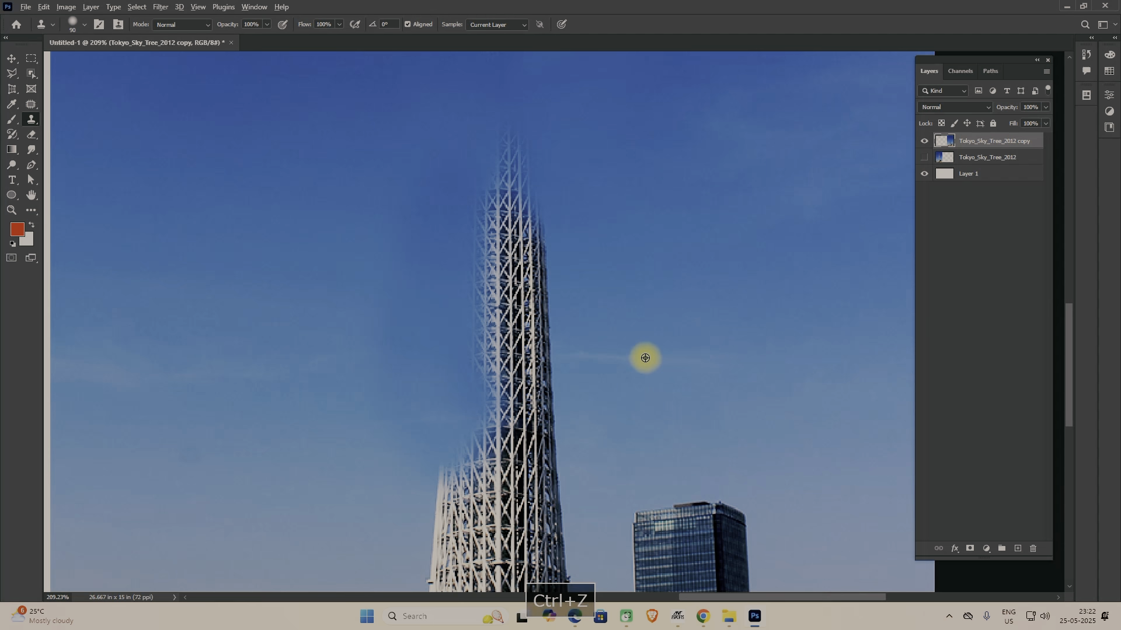
- Clone sky from both sides across the middle of the shaft and along the edges of its upper part
alt+click(645, 362)
drag(571, 363, 525, 362)
alt+click(351, 361)
drag(436, 366, 486, 359)
alt+click(411, 323)
mouse_move(467, 315)
mouse_down()
mouse_move(485, 284)
mouse_move(458, 189)
mouse_up()
alt+click(605, 260)
mouse_move(582, 269)
mouse_down()
mouse_move(562, 255)
mouse_move(570, 163)
mouse_move(583, 179)
mouse_up()
- Sample sky above the shaft and clone it over the top of the faint lattice remnant
key(space)
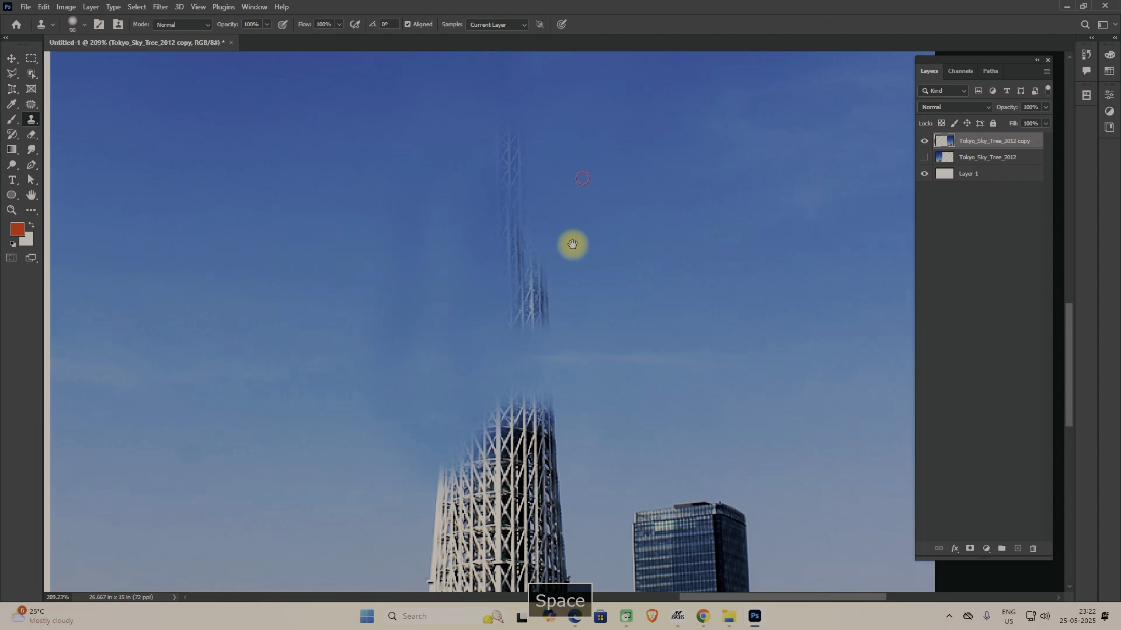
drag(573, 244, 582, 370)
scroll(582, 370, down, 5)
alt+click(542, 140)
mouse_move(526, 190)
mouse_down()
mouse_move(538, 305)
mouse_move(524, 215)
mouse_up()
alt+click(535, 109)
drag(523, 325, 552, 440)
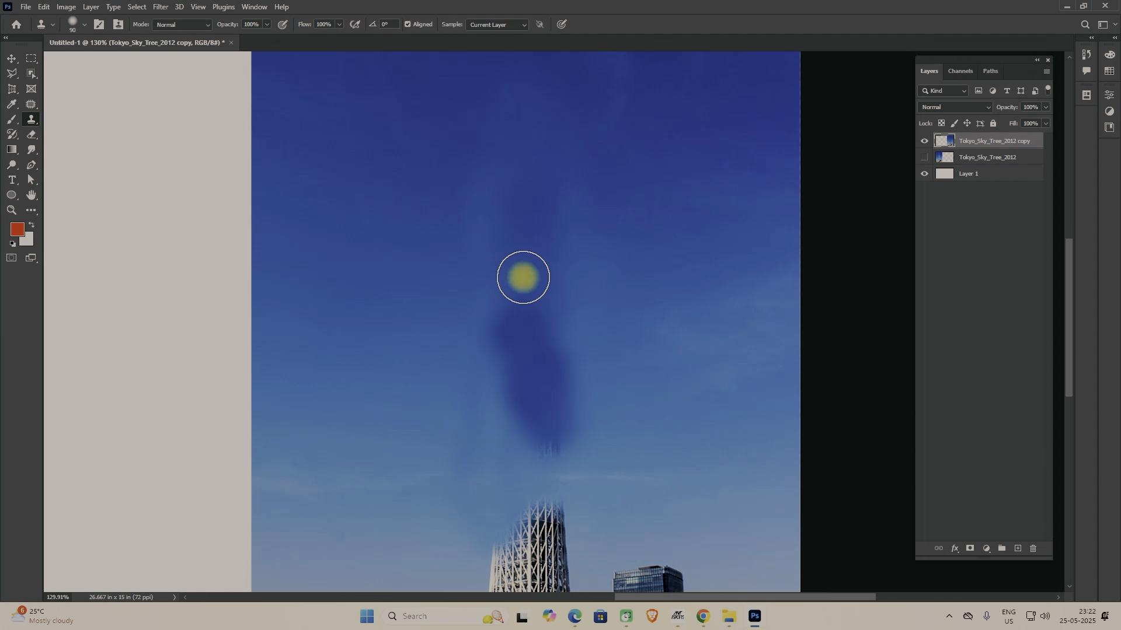
key(ctrl+z)
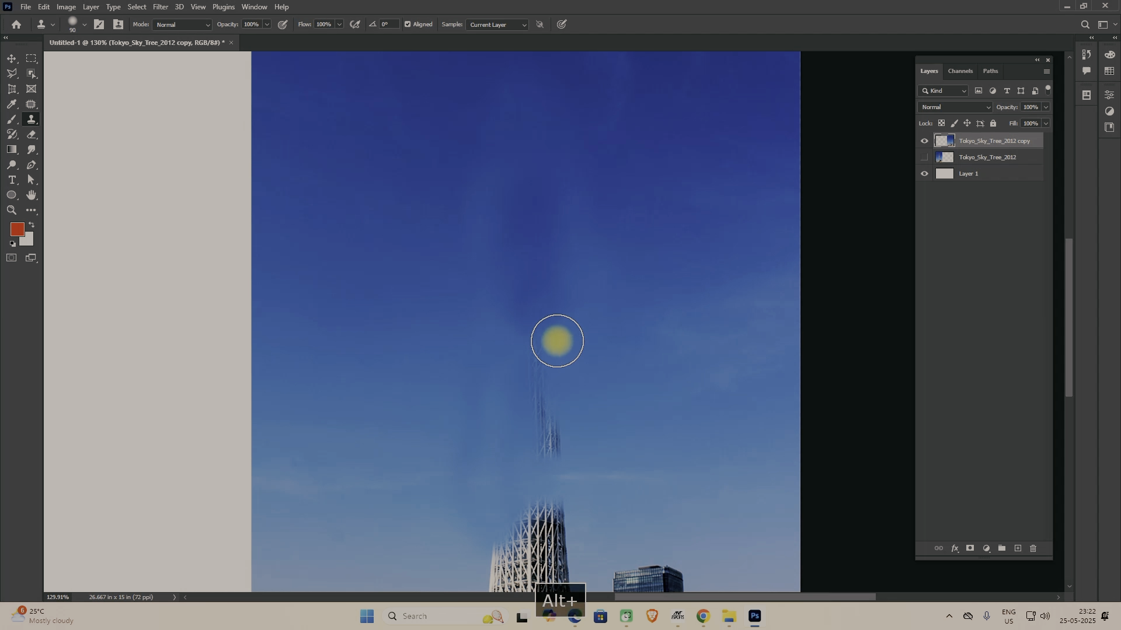
- Clone sky sampled from the left over the smudged area beside and above the detached lattice fragment
alt+click(516, 357)
alt+click(441, 352)
mouse_move(479, 374)
mouse_down()
mouse_move(466, 455)
mouse_move(517, 416)
mouse_up()
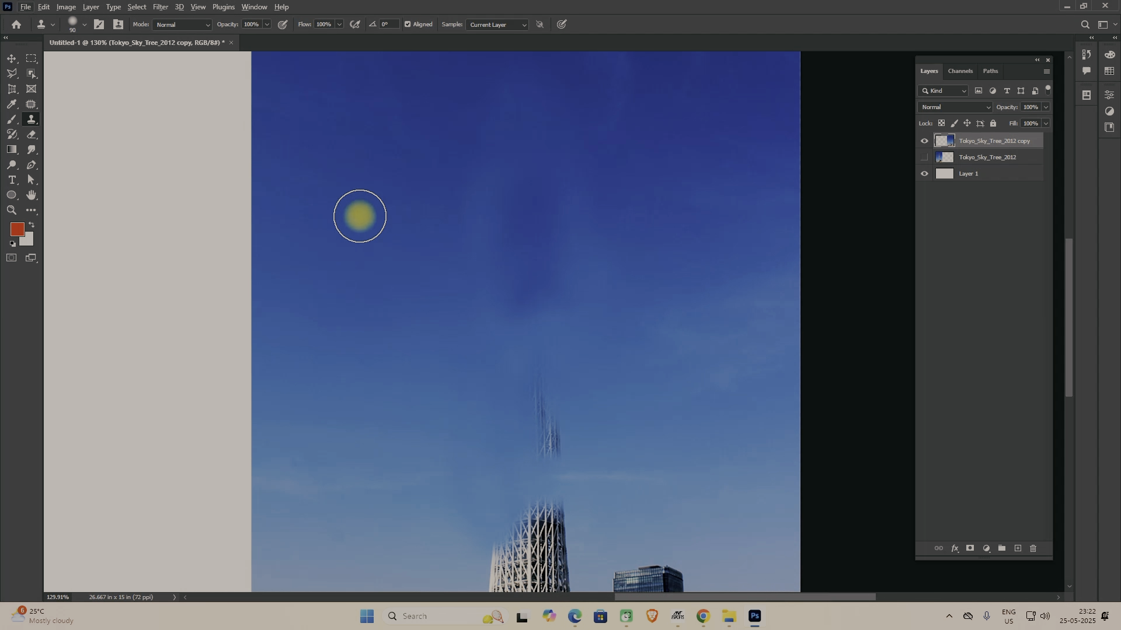
scroll(635, 293, down, 3)
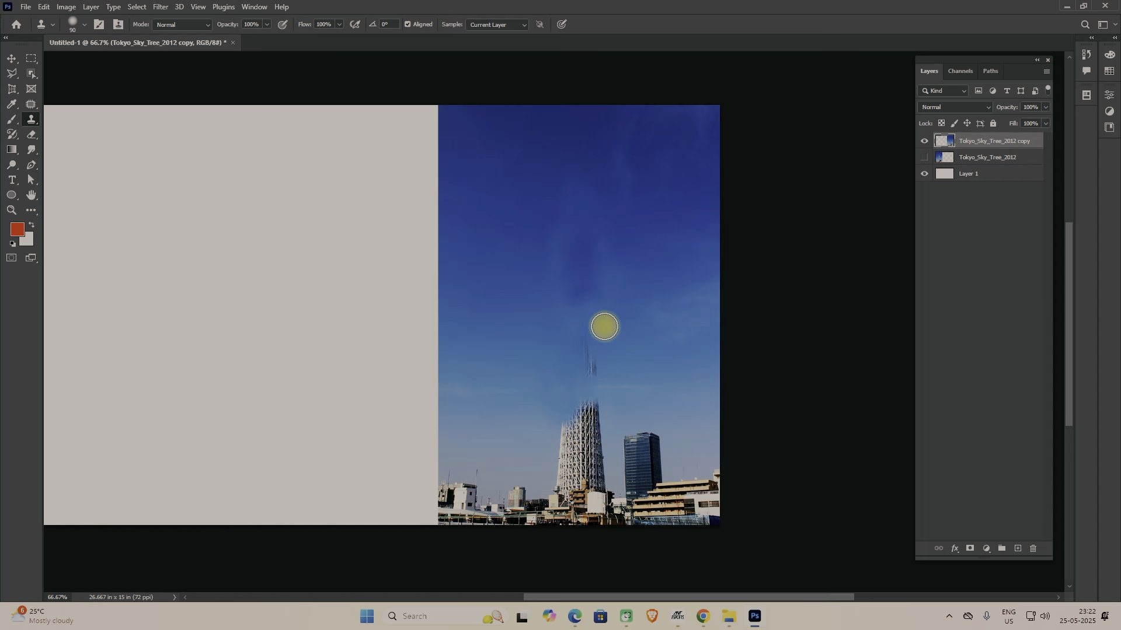
scroll(597, 348, up, 5)
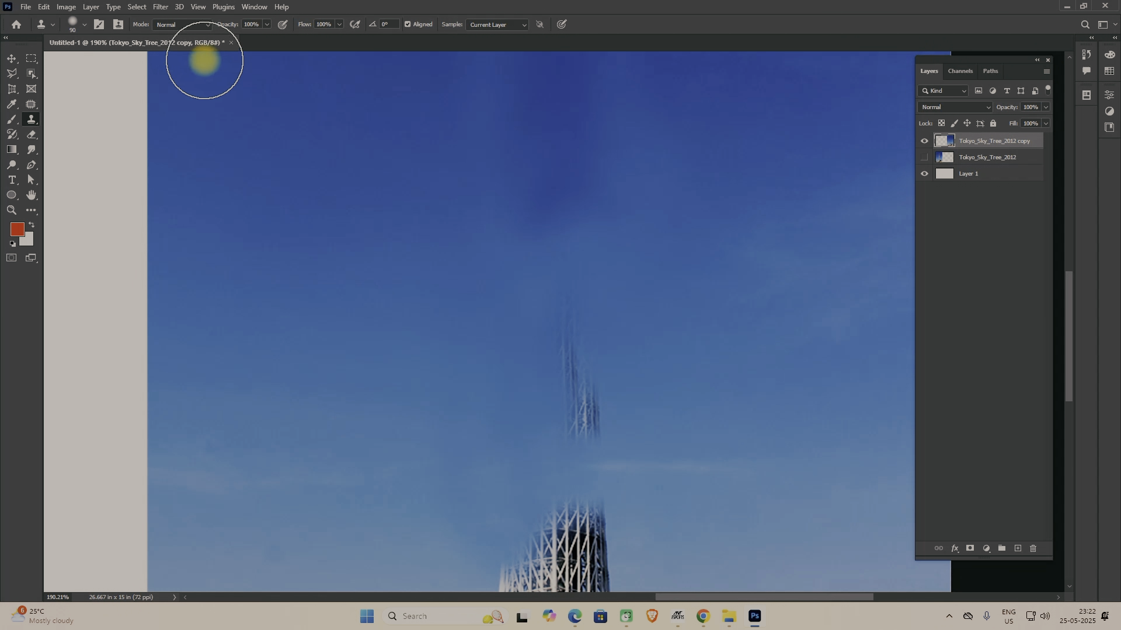
- Set the Clone Stamp opacity to 26% and paint sampled sky over the detached lattice fragment
click(267, 25)
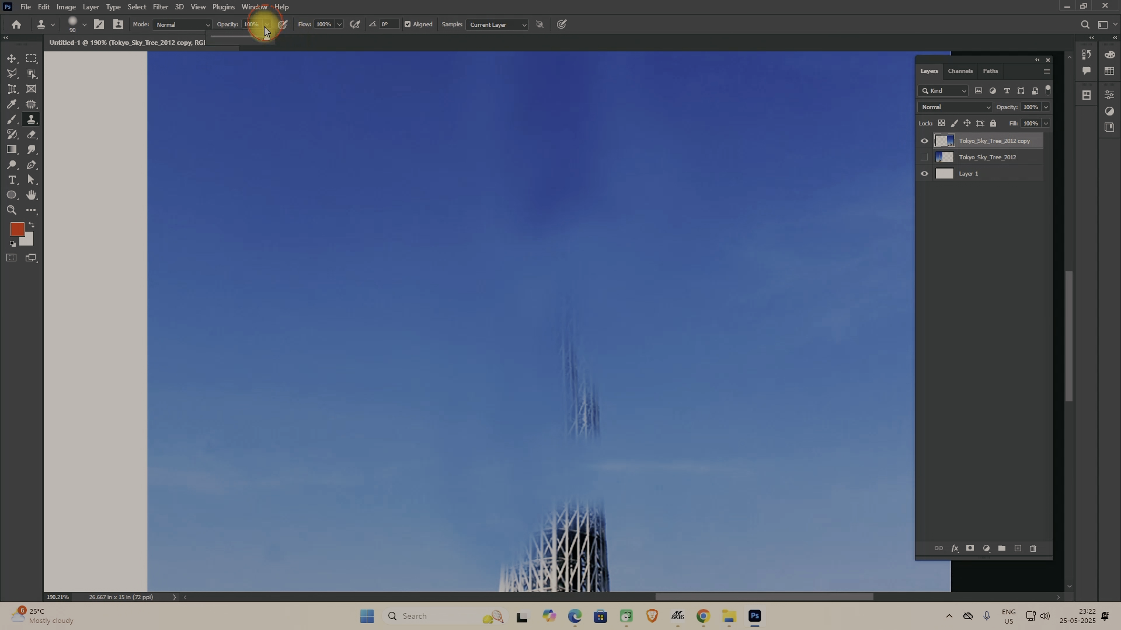
drag(264, 35, 227, 37)
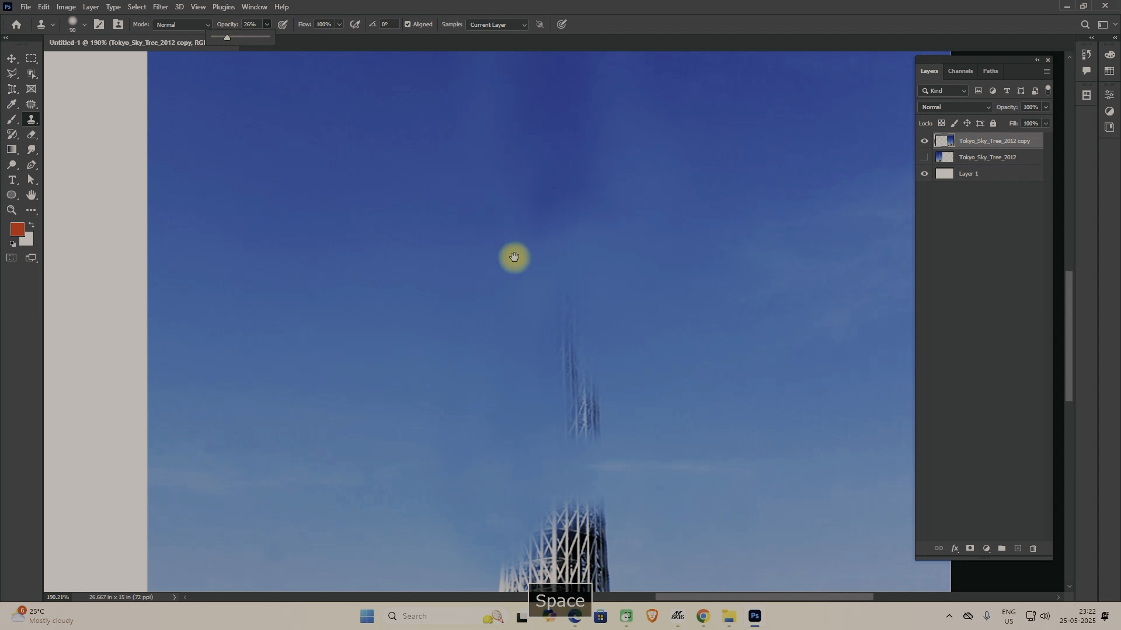
drag(513, 258, 418, 182)
alt+click(547, 266)
mouse_move(514, 228)
mouse_down()
mouse_move(529, 252)
mouse_move(548, 315)
mouse_move(529, 321)
mouse_move(546, 314)
mouse_move(526, 344)
mouse_move(578, 275)
mouse_move(529, 337)
mouse_move(611, 325)
mouse_move(560, 304)
mouse_move(521, 356)
mouse_move(520, 319)
mouse_move(592, 303)
mouse_move(513, 337)
mouse_move(530, 331)
mouse_move(521, 316)
mouse_move(529, 353)
mouse_move(529, 313)
mouse_move(516, 330)
mouse_move(547, 340)
mouse_up()
alt+click(604, 280)
alt+click(578, 276)
alt+click(561, 304)
alt+click(593, 303)
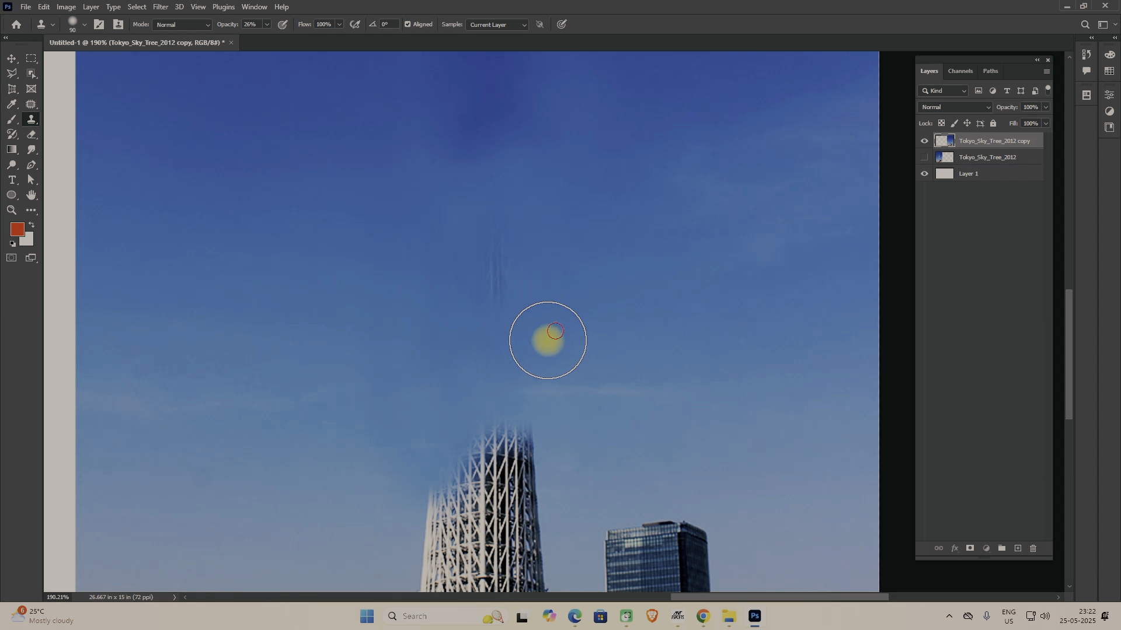
- Blend out the faint lattice streaks above the shaft with sky sampled from both sides
alt+click(576, 245)
mouse_move(509, 254)
mouse_down()
mouse_move(529, 301)
mouse_move(530, 275)
mouse_up()
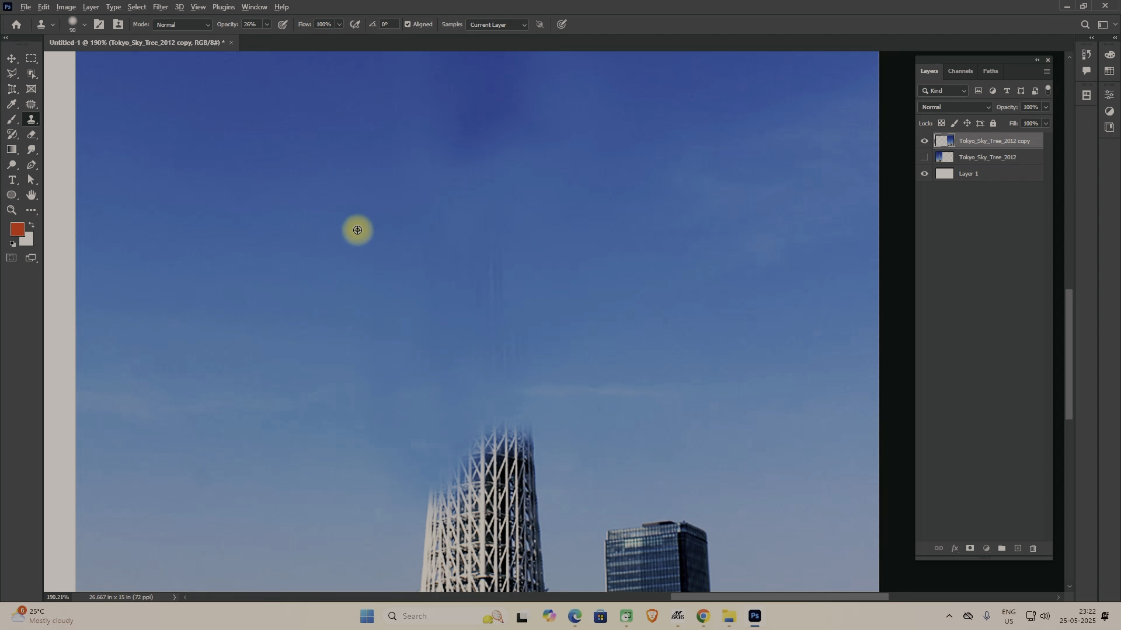
alt+click(351, 225)
mouse_move(484, 230)
mouse_down()
mouse_move(506, 299)
mouse_move(380, 288)
mouse_move(493, 285)
mouse_move(493, 230)
mouse_move(499, 304)
mouse_move(354, 248)
mouse_move(399, 258)
mouse_move(437, 290)
mouse_move(377, 259)
mouse_move(491, 292)
mouse_up()
alt+click(391, 289)
click(352, 244)
alt+click(376, 258)
scroll(633, 318, down, 5)
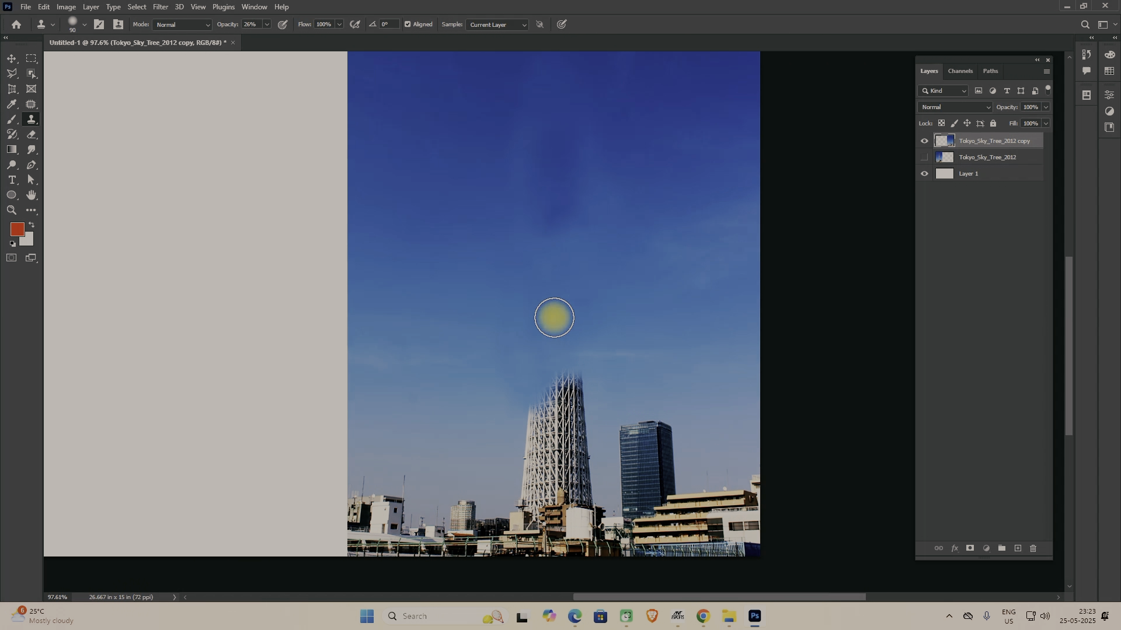
scroll(573, 386, up, 3)
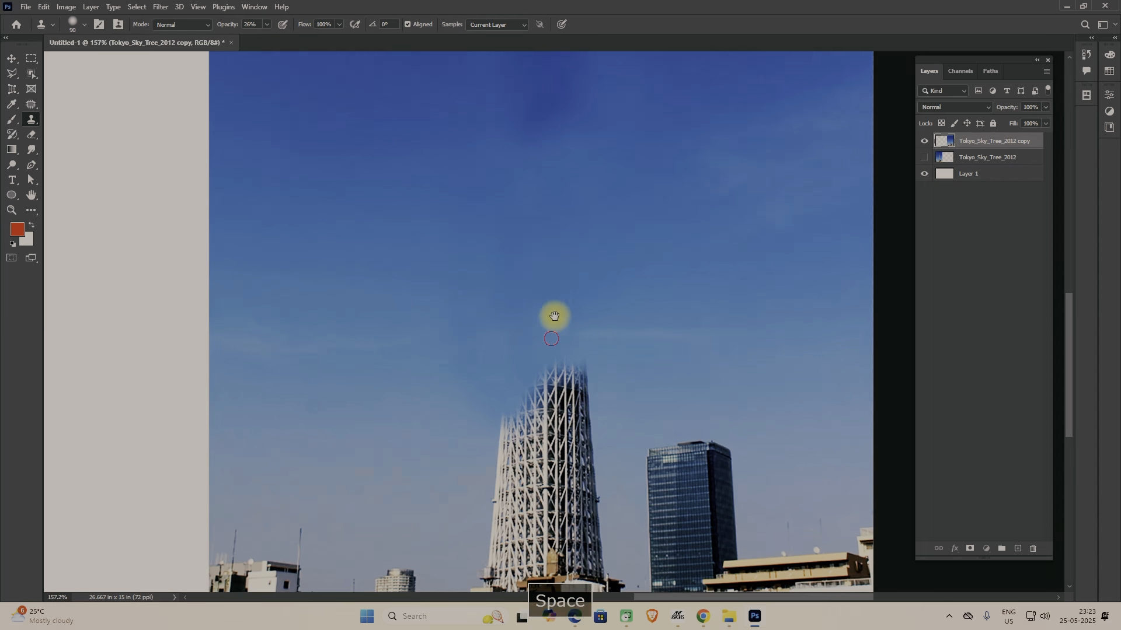
- Clone sky sampled from the left over the left edge of the lower lattice shaft
drag(553, 320, 542, 193)
scroll(513, 298, up, 3)
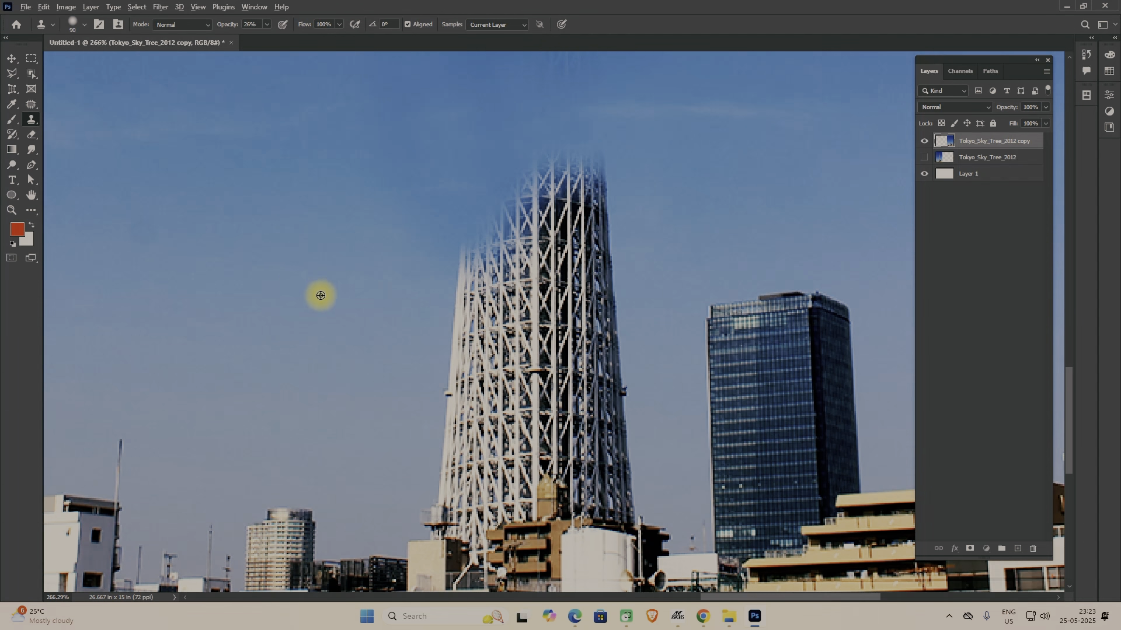
alt+click(320, 294)
mouse_move(428, 291)
mouse_down()
mouse_move(454, 295)
mouse_move(462, 314)
mouse_move(469, 292)
mouse_move(456, 248)
mouse_move(445, 284)
mouse_move(463, 326)
mouse_move(476, 250)
mouse_move(481, 379)
mouse_move(466, 306)
mouse_move(438, 393)
mouse_move(413, 353)
mouse_up()
drag(481, 273, 463, 413)
alt+click(341, 318)
mouse_move(460, 236)
mouse_down()
mouse_move(455, 293)
mouse_move(475, 325)
mouse_move(467, 367)
mouse_up()
- Continue covering the left half of the lower shaft with sky resampled from the left
alt+click(338, 313)
mouse_move(447, 423)
mouse_down()
mouse_move(467, 425)
mouse_move(435, 437)
mouse_move(432, 405)
mouse_move(473, 328)
mouse_move(457, 278)
mouse_up()
alt+click(327, 222)
drag(503, 186, 493, 337)
alt+click(377, 240)
mouse_move(496, 203)
mouse_down()
mouse_move(487, 407)
mouse_move(581, 360)
mouse_move(516, 405)
mouse_move(548, 426)
mouse_move(545, 400)
mouse_up()
scroll(513, 373, down, 5)
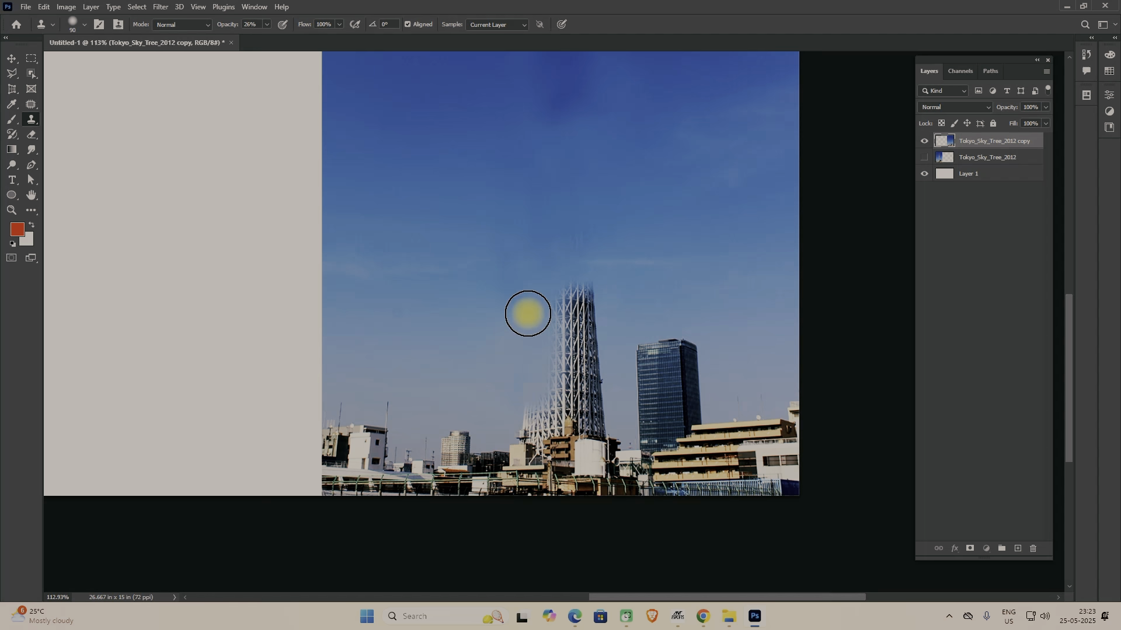
- Set the Clone Stamp opacity to 100% and clone sky over the remaining shaft down to just above the rooftops
click(267, 25)
drag(267, 36, 349, 35)
alt+click(613, 263)
drag(597, 263, 607, 367)
alt+click(628, 235)
drag(563, 224, 576, 349)
alt+click(616, 228)
mouse_move(575, 258)
mouse_down()
mouse_move(582, 332)
mouse_move(598, 343)
mouse_move(533, 353)
mouse_move(532, 375)
mouse_move(635, 342)
mouse_up()
- Clone sky over the upper part of the dark office building beside the tower
alt+click(451, 309)
alt+click(685, 298)
mouse_move(708, 332)
mouse_down()
mouse_move(641, 355)
mouse_move(621, 345)
mouse_move(656, 349)
mouse_move(643, 375)
mouse_move(721, 368)
mouse_move(623, 388)
mouse_move(685, 400)
mouse_up()
alt+click(752, 370)
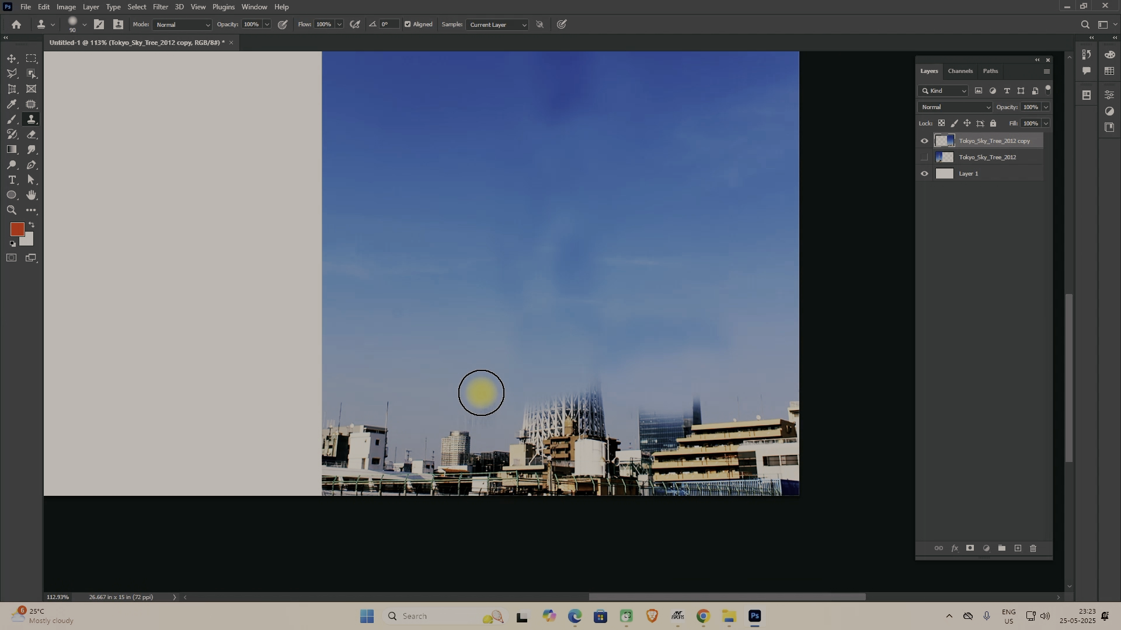
scroll(549, 389, down, 3)
key(space)
mouse_move(603, 278)
mouse_down()
mouse_move(570, 362)
mouse_move(547, 336)
mouse_up()
scroll(570, 362, down, 1)
scroll(572, 362, down, 1)
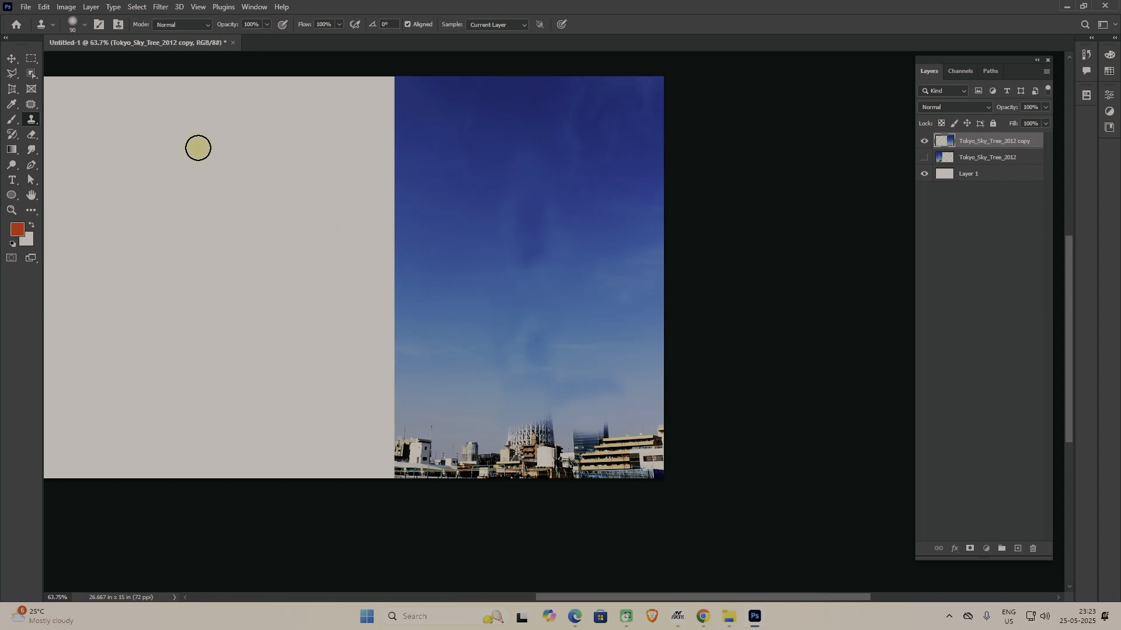
- Switch to the Patch tool
drag(31, 104, 51, 131)
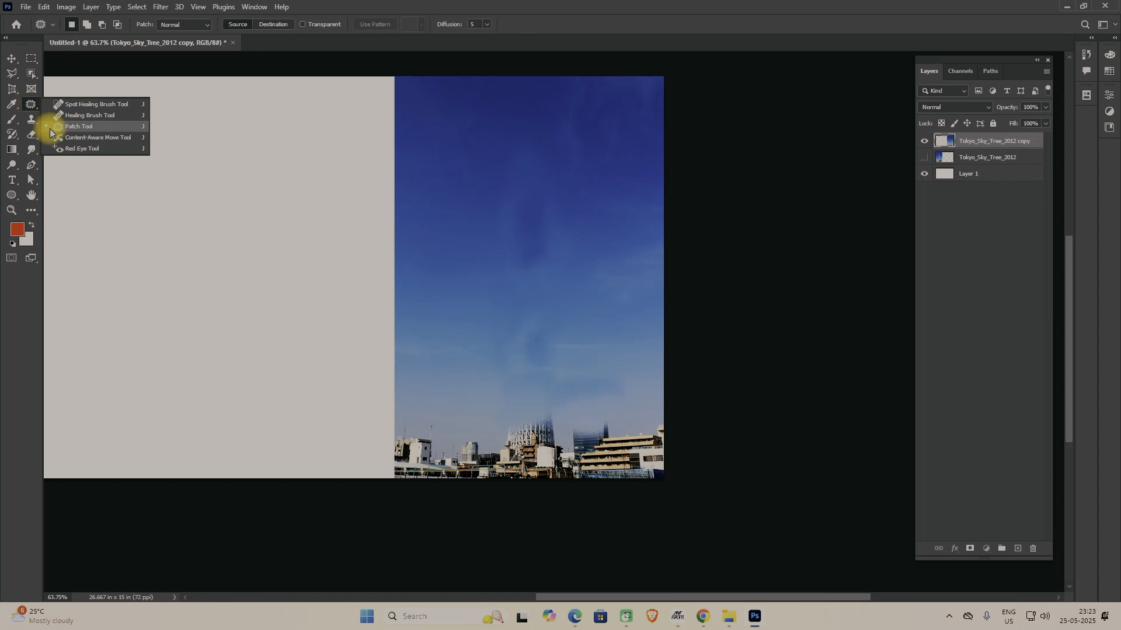
click(80, 127)
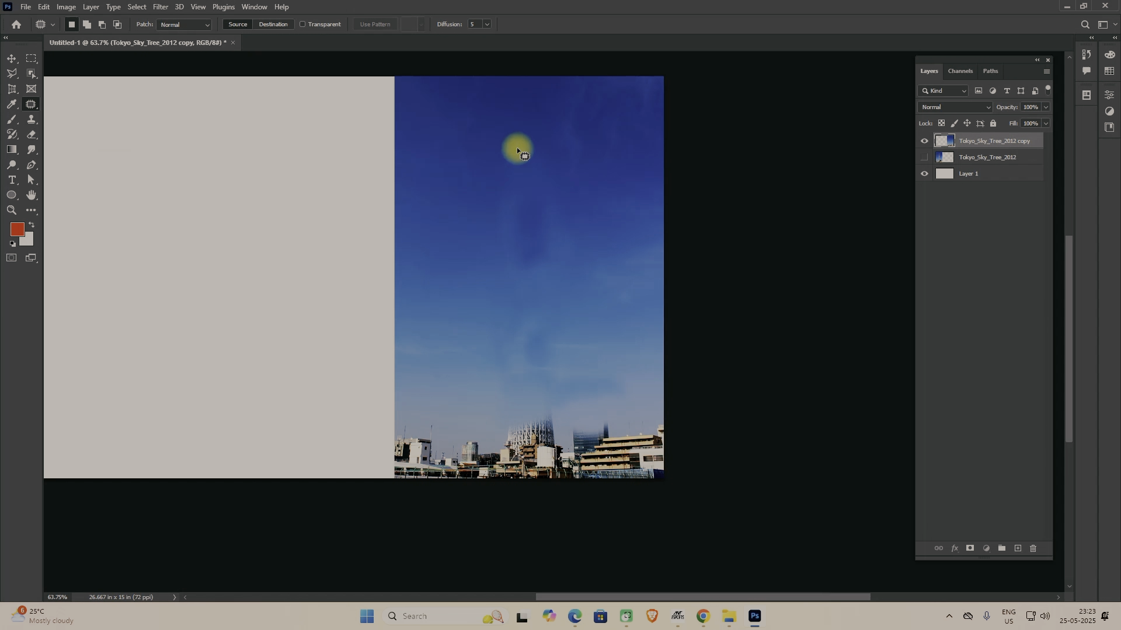
mouse_move(501, 119)
mouse_down()
mouse_move(523, 110)
mouse_move(550, 156)
mouse_up()
drag(492, 136, 498, 140)
drag(503, 212, 439, 213)
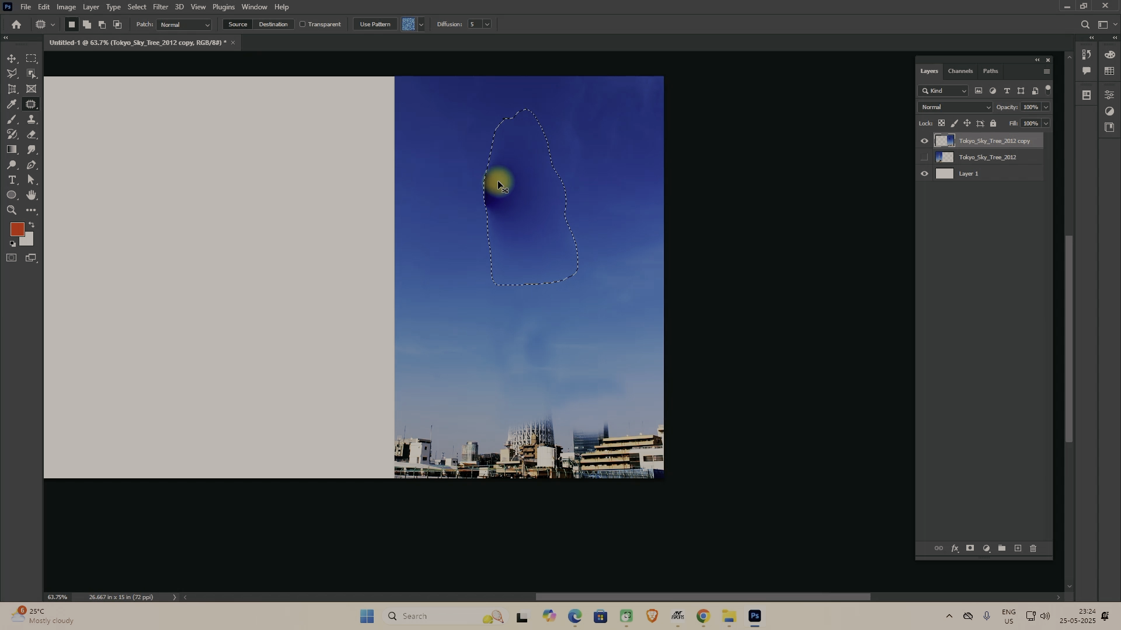
key(ctrl+z)
key(ctrl+d)
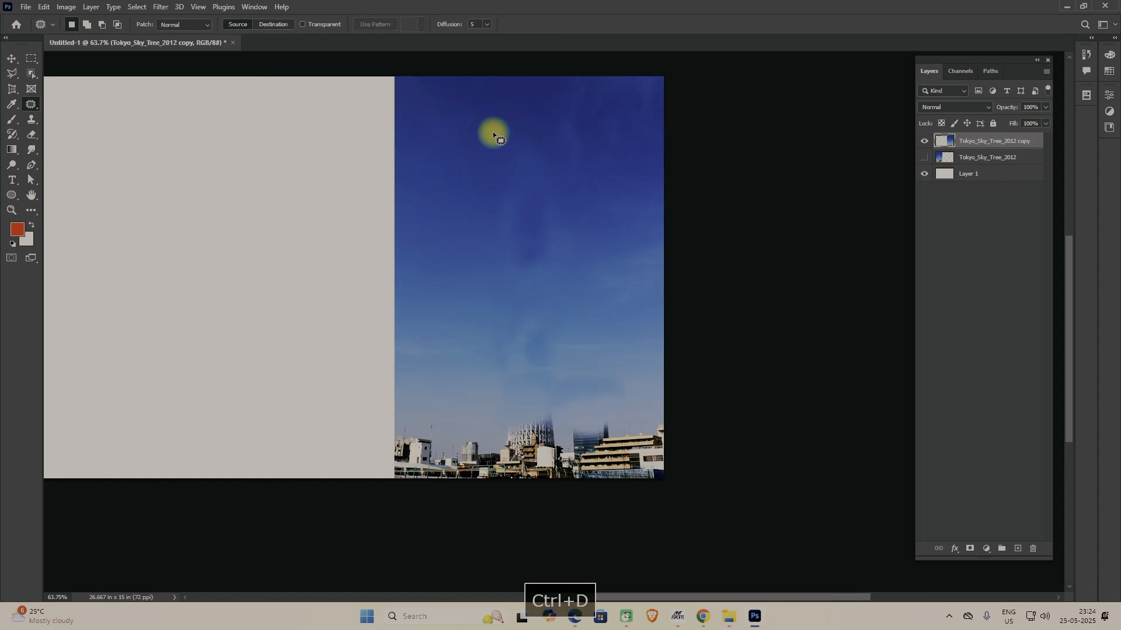
- Patch the blotches in the upper sky with clean sky from beside them, clearing the selection after each patch
drag(501, 122, 535, 168)
mouse_move(529, 117)
mouse_down()
mouse_move(482, 158)
mouse_move(428, 192)
mouse_up()
key(ctrl+d)
mouse_move(518, 172)
mouse_down()
mouse_move(541, 195)
mouse_move(527, 221)
mouse_up()
drag(490, 166, 492, 167)
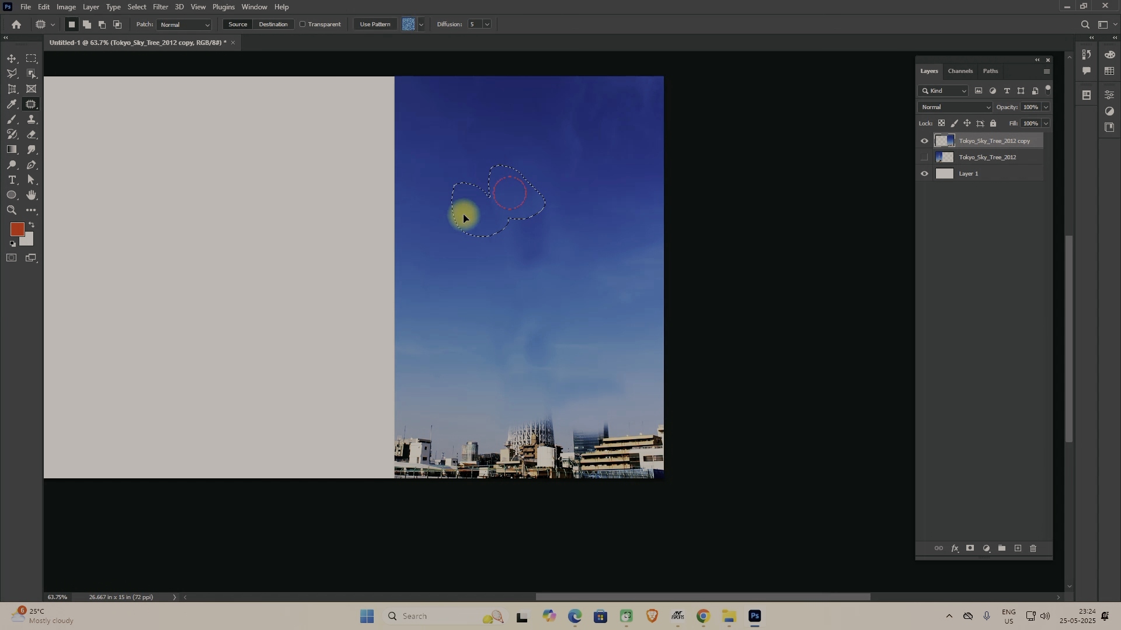
key(ctrl+d)
- Patch the dark smudges in the middle of the sky with clean sky from the left, and deselect
mouse_move(567, 251)
mouse_down()
mouse_move(526, 261)
mouse_move(498, 215)
mouse_move(476, 251)
mouse_move(425, 253)
mouse_up()
key(ctrl+d)
mouse_move(532, 232)
mouse_down()
mouse_move(579, 240)
mouse_move(573, 295)
mouse_up()
drag(540, 226, 540, 227)
drag(568, 268, 455, 278)
key(ctrl+d)
- Patch the uneven areas in the lower-middle sky with smooth sky from the left, and clear the selection
mouse_move(540, 292)
mouse_down()
mouse_move(490, 256)
mouse_move(445, 277)
mouse_up()
key(ctrl+d)
mouse_move(510, 257)
mouse_down()
mouse_move(492, 214)
mouse_move(495, 245)
mouse_move(531, 262)
mouse_move(536, 292)
mouse_move(509, 296)
mouse_move(480, 265)
mouse_move(496, 247)
mouse_move(471, 261)
mouse_move(433, 237)
mouse_up()
key(d)
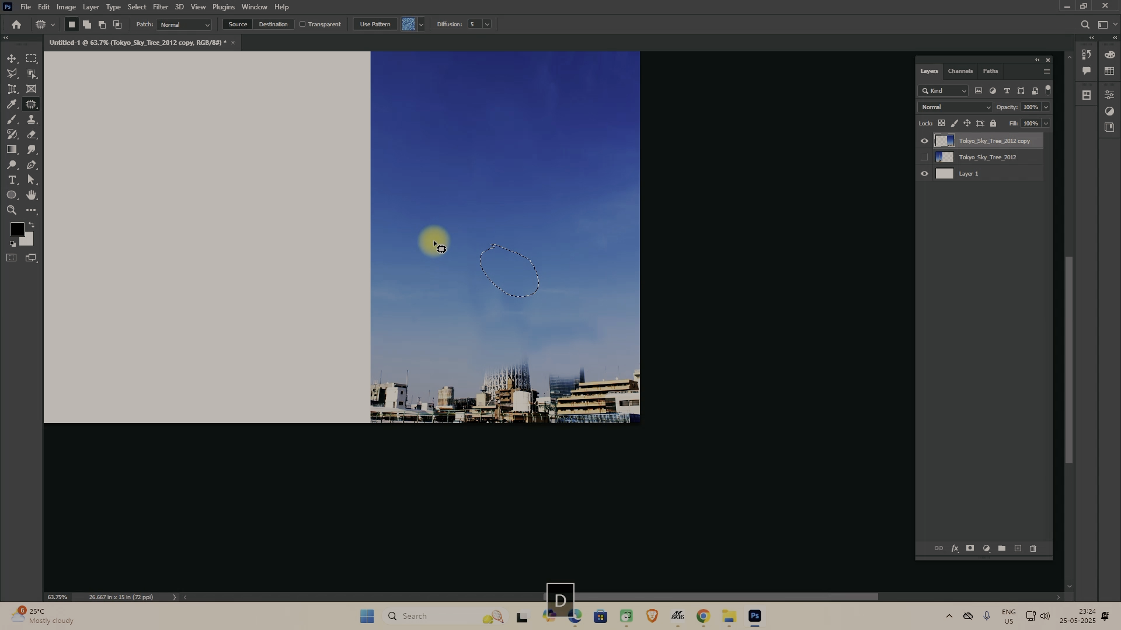
key(ctrl+d)
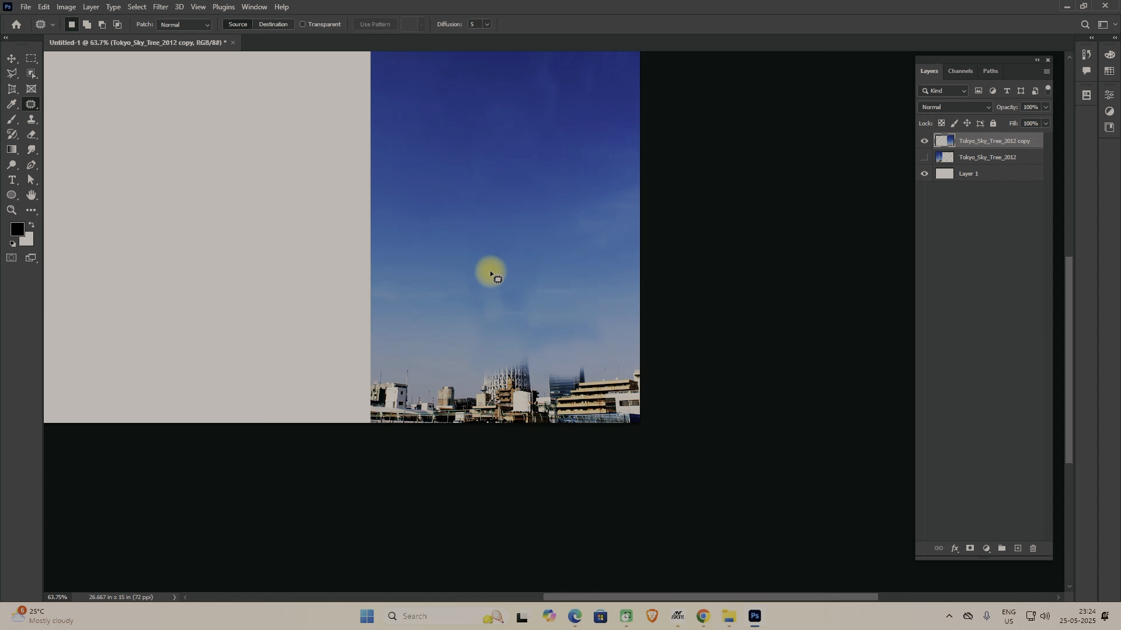
- Patch the marks in the lower sky down to the tower stump with sky from higher up, deselecting each time
mouse_move(527, 289)
mouse_down()
mouse_move(500, 272)
mouse_move(500, 283)
mouse_move(526, 200)
mouse_up()
key(ctrl+d)
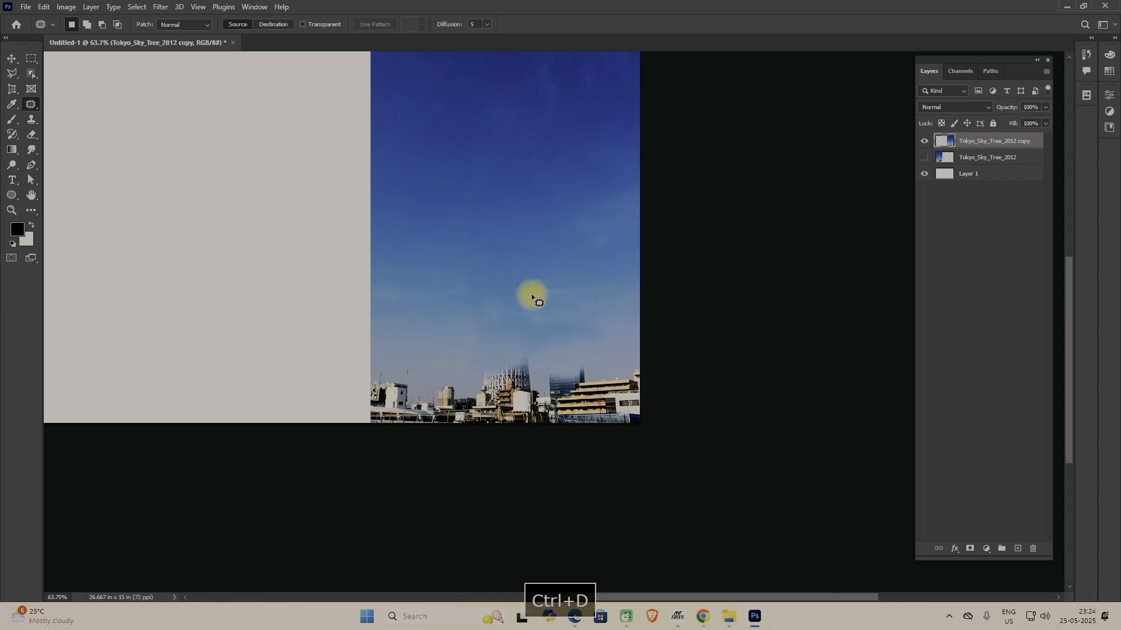
mouse_move(480, 306)
mouse_down()
mouse_move(499, 330)
mouse_move(540, 312)
mouse_move(471, 297)
mouse_move(435, 224)
mouse_up()
key(ctrl+d)
mouse_move(517, 338)
mouse_down()
mouse_move(536, 375)
mouse_move(482, 378)
mouse_move(464, 346)
mouse_move(502, 331)
mouse_move(520, 340)
mouse_move(469, 277)
mouse_move(455, 175)
mouse_up()
key(ctrl+d)
- Patch the vertical streak left of the former shaft with sky beside it, deselect, and view the whole canvas
mouse_move(485, 279)
mouse_down()
mouse_move(473, 319)
mouse_move(447, 240)
mouse_move(451, 206)
mouse_up()
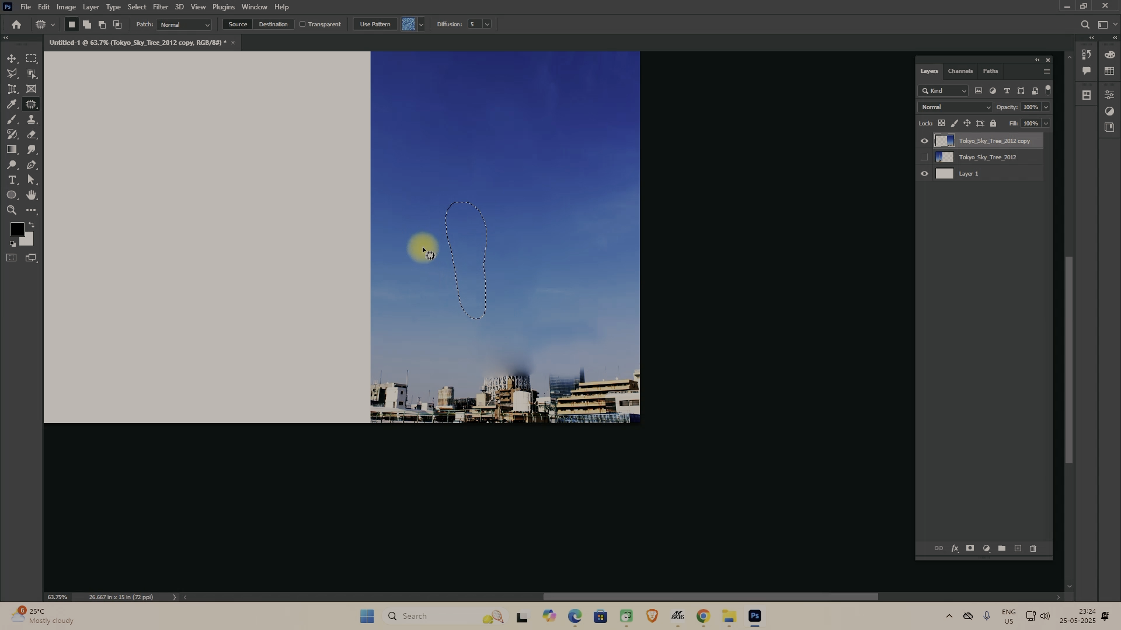
key(ctrl+d)
scroll(527, 268, down, 4)
drag(507, 216, 534, 276)
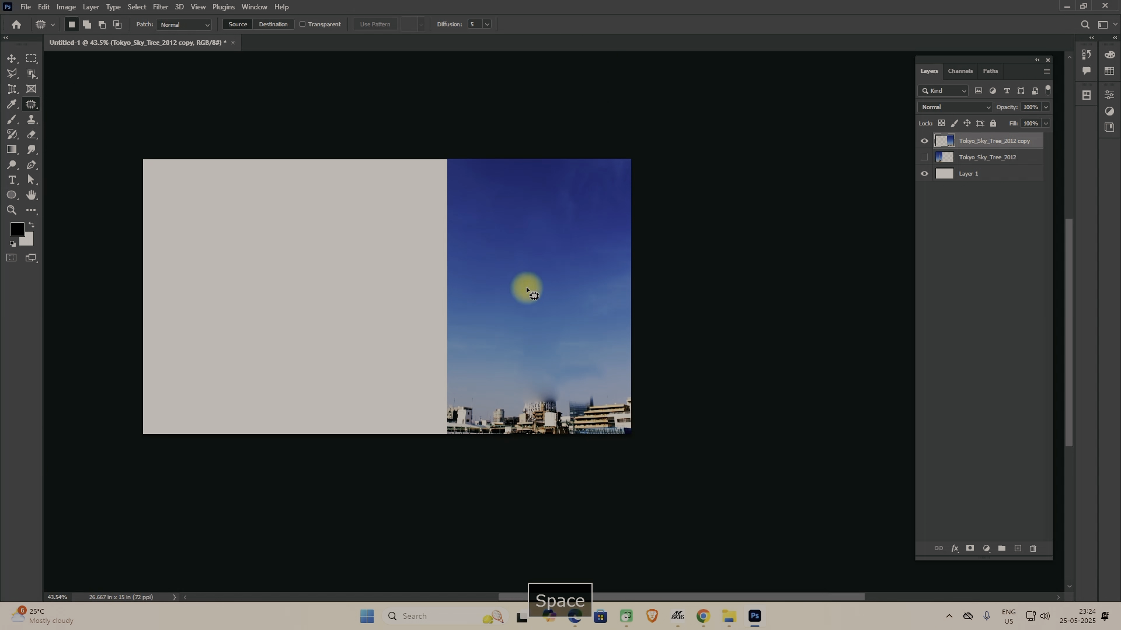
- Show the Tokyo_Sky_Tree_2012 layer again and switch to the Pattern Stamp tool
click(923, 158)
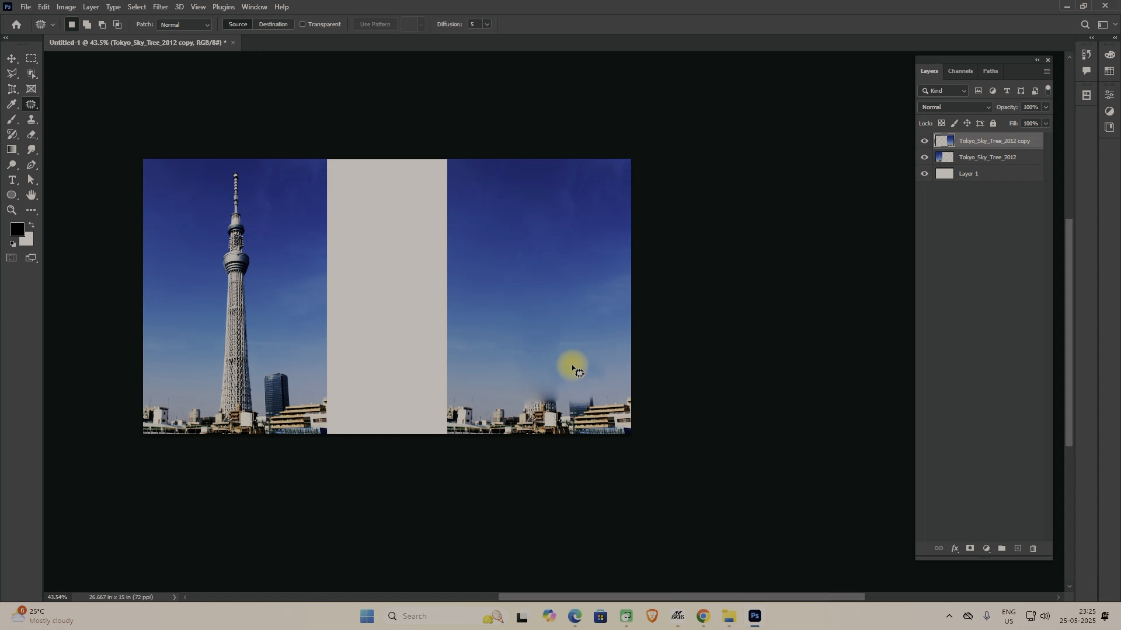
right_click(32, 105)
right_click(32, 118)
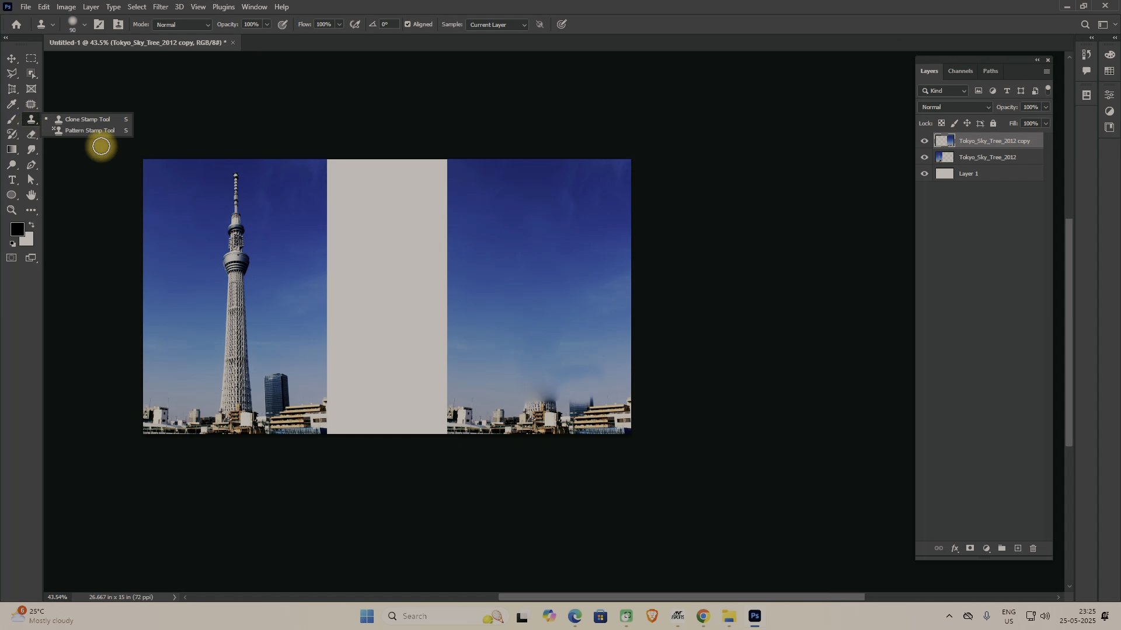
click(82, 130)
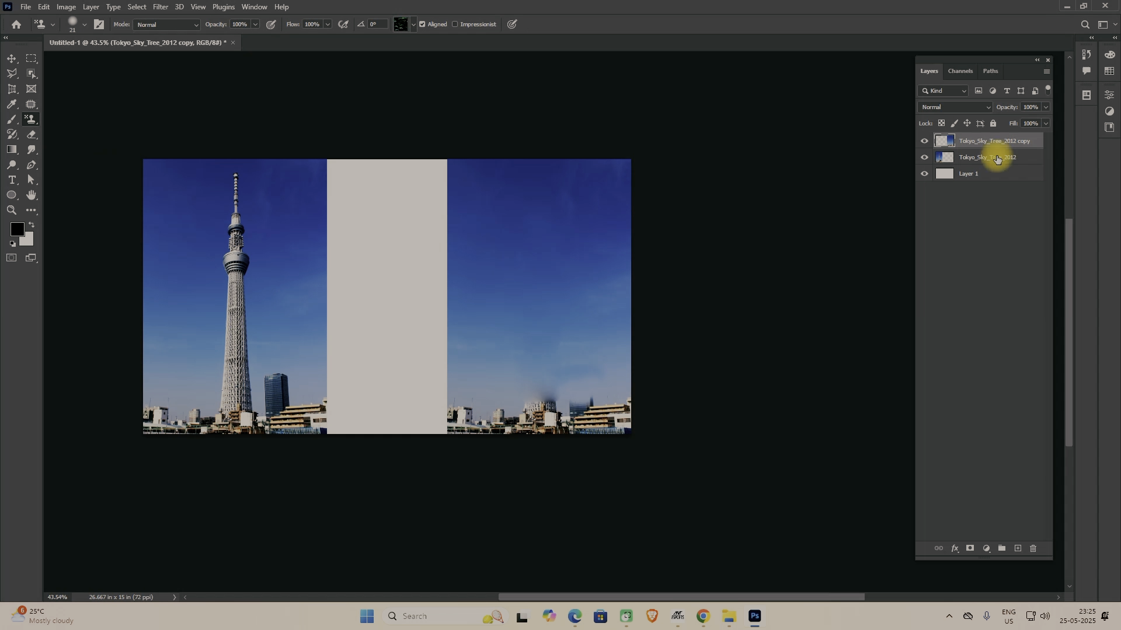
- Hide both Tokyo_Sky_Tree_2012 layers, select Layer 1, and try a pattern stroke on it, undoing the stroke
drag(924, 142, 922, 164)
click(958, 172)
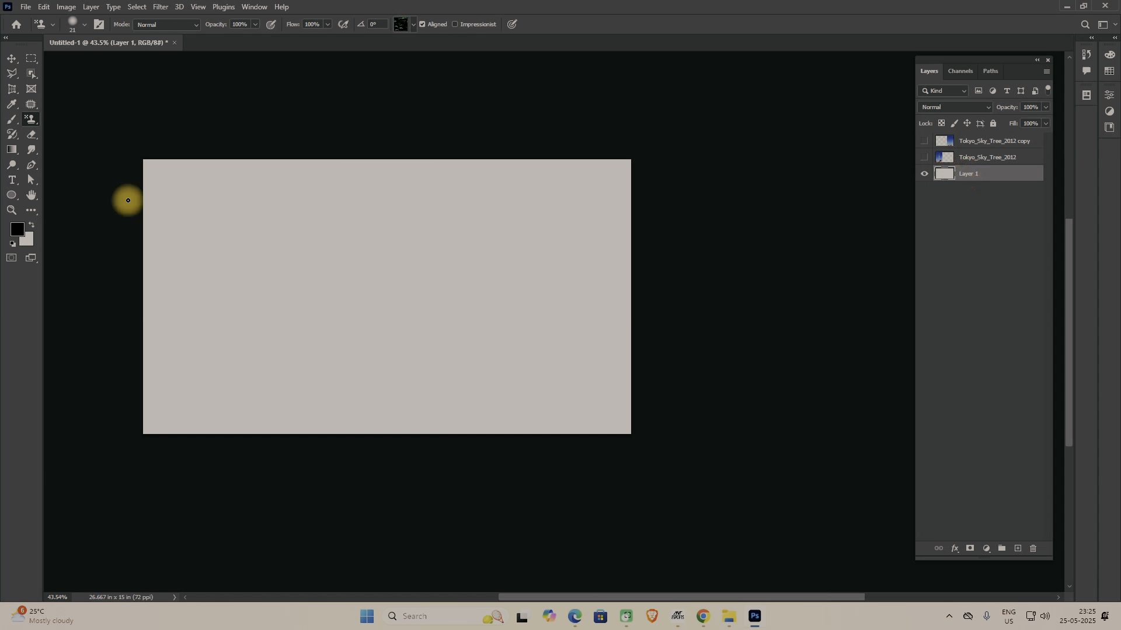
mouse_move(233, 208)
mouse_down()
mouse_move(416, 199)
mouse_move(353, 243)
mouse_up()
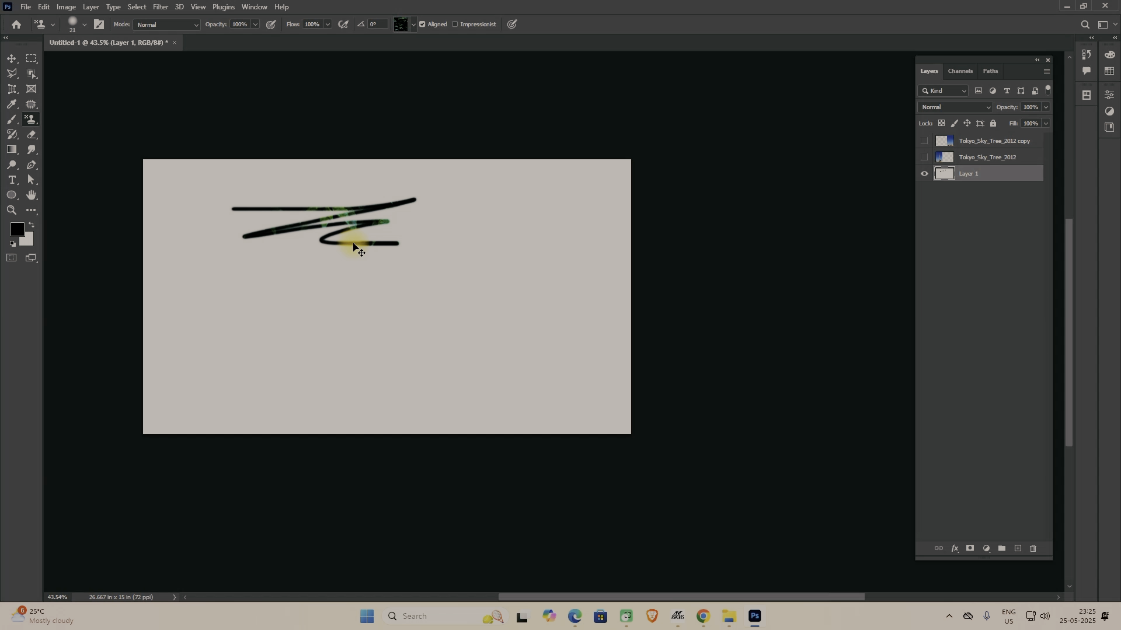
key(ctrl+z)
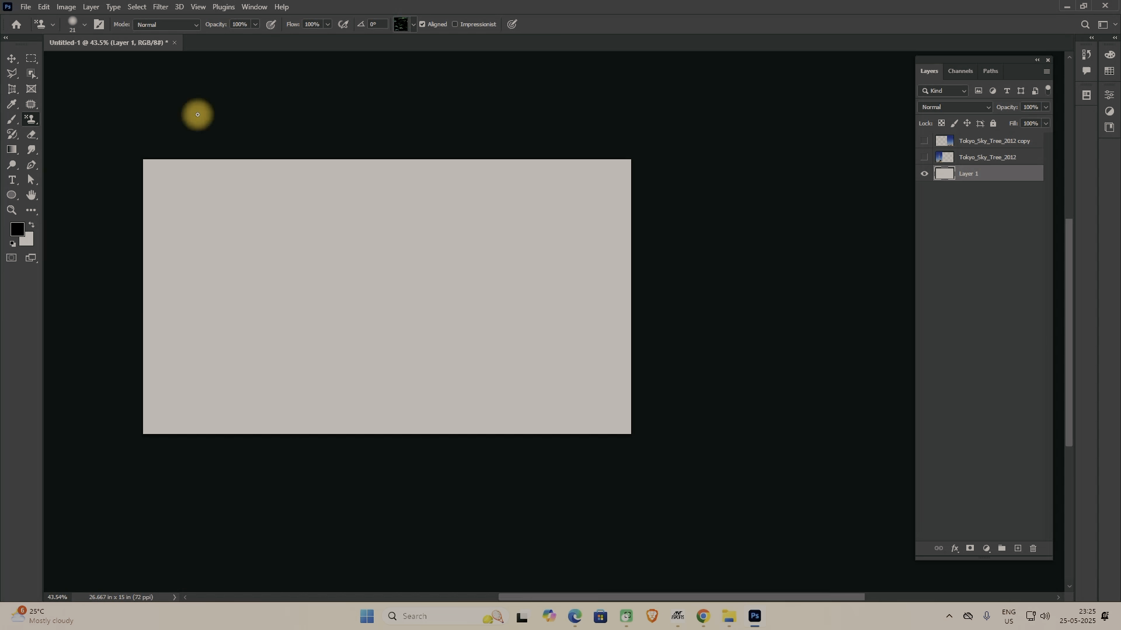
- Choose the first Dirt pattern from the 2019 Patterns in Legacy Patterns and More as the stamp pattern
click(413, 25)
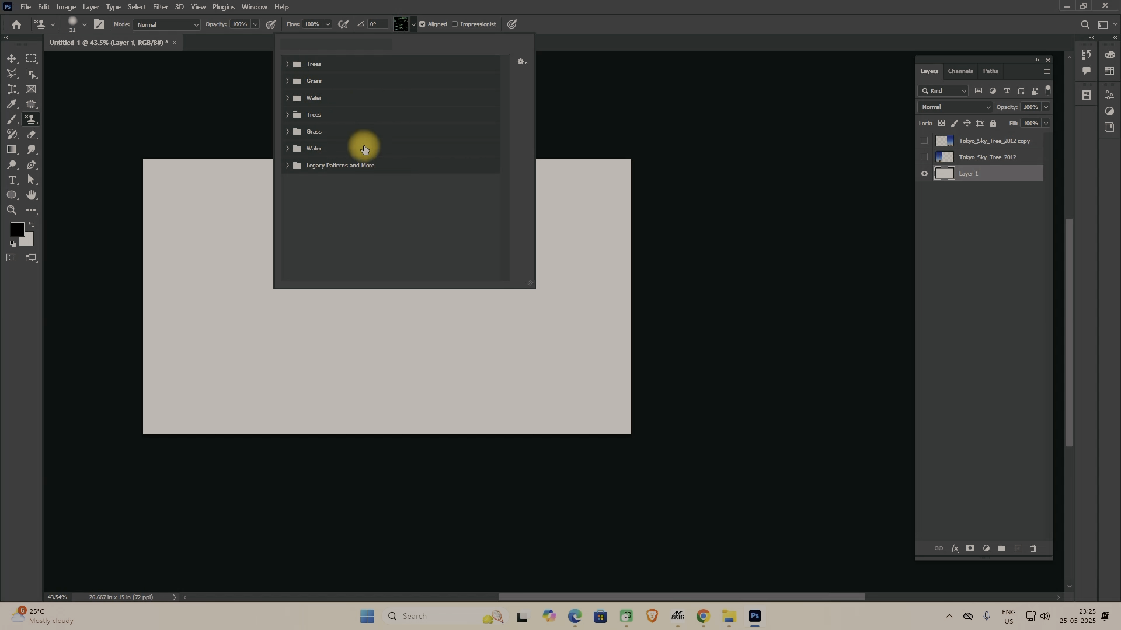
click(520, 61)
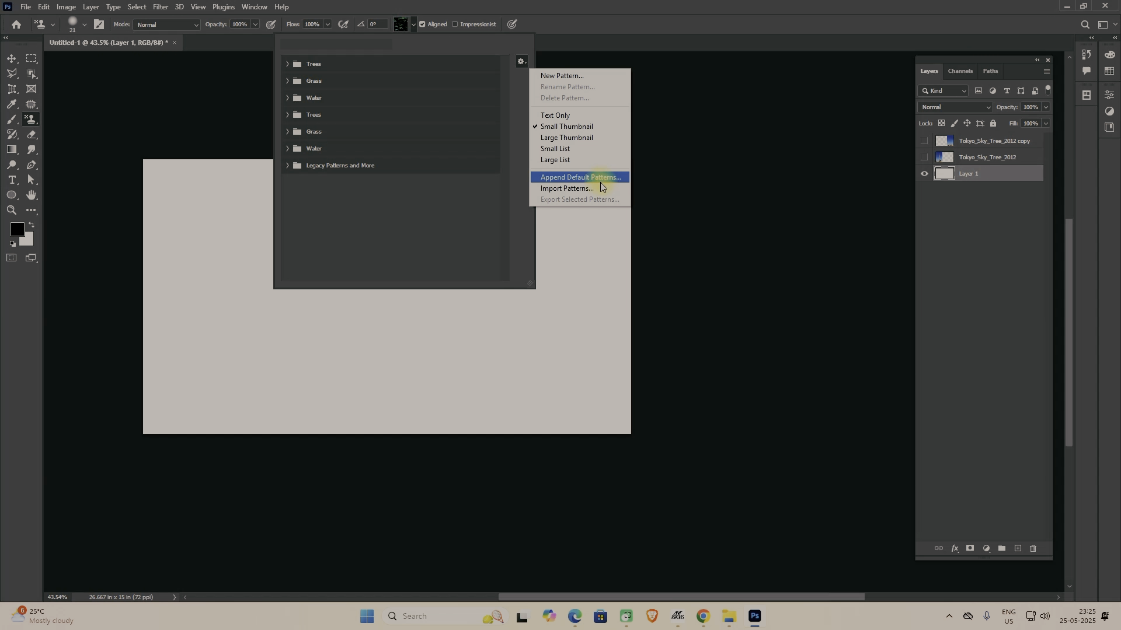
click(289, 166)
click(287, 166)
click(299, 182)
click(310, 200)
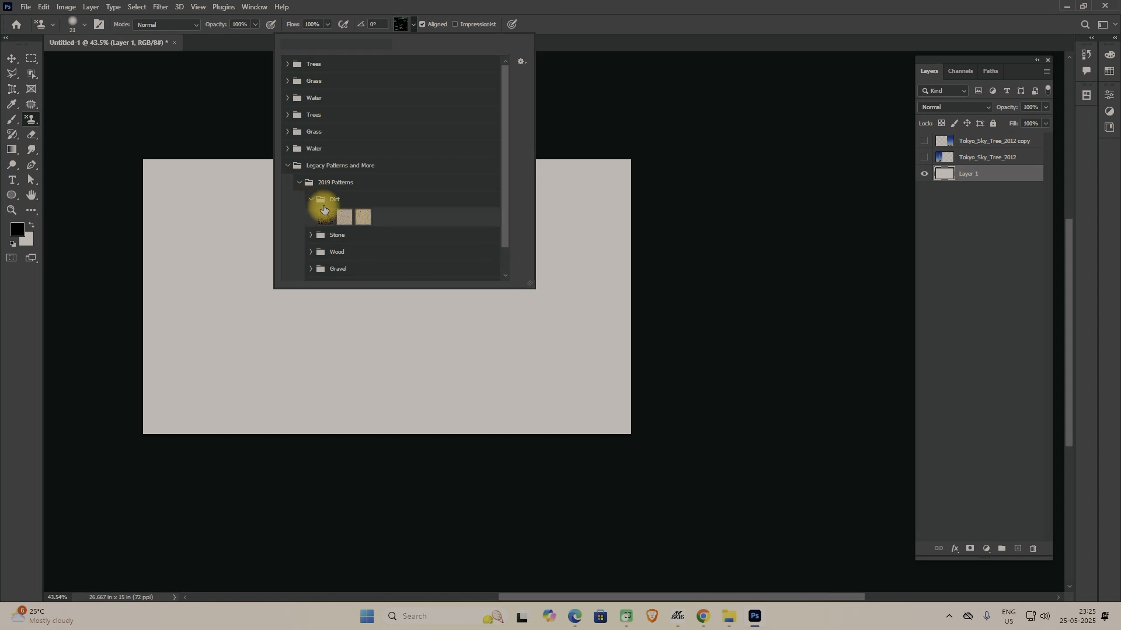
click(326, 216)
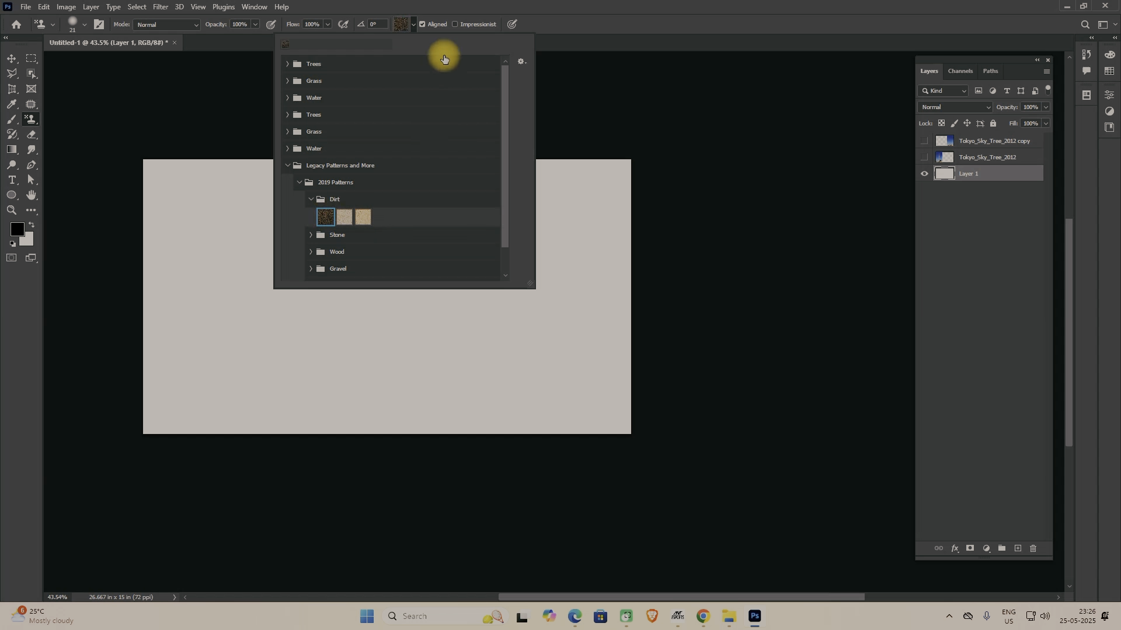
click(577, 12)
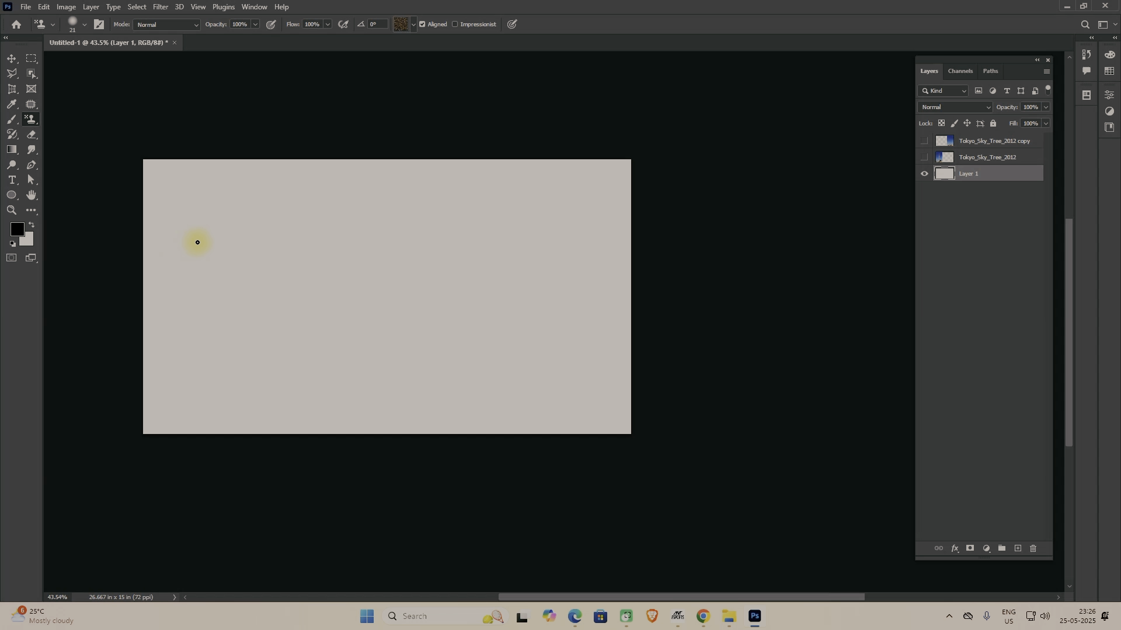
- Enlarge the Pattern Stamp brush to 300 px
key(bracketright)
key(bracketright)
key(bracketright)
key(bracketright)
key(bracketright)
key(bracketright)
key(bracketright)
key(bracketright)
key(bracketright)
key(bracketright)
key(bracketright)
key(bracketright)
key(bracketright)
key(bracketright)
- Try painting the dirt pattern over the canvas's upper-left area, and undo the strokes
mouse_move(195, 239)
mouse_down()
mouse_move(286, 192)
mouse_move(89, 195)
mouse_up()
mouse_move(142, 230)
mouse_down()
mouse_move(336, 238)
mouse_move(305, 258)
mouse_up()
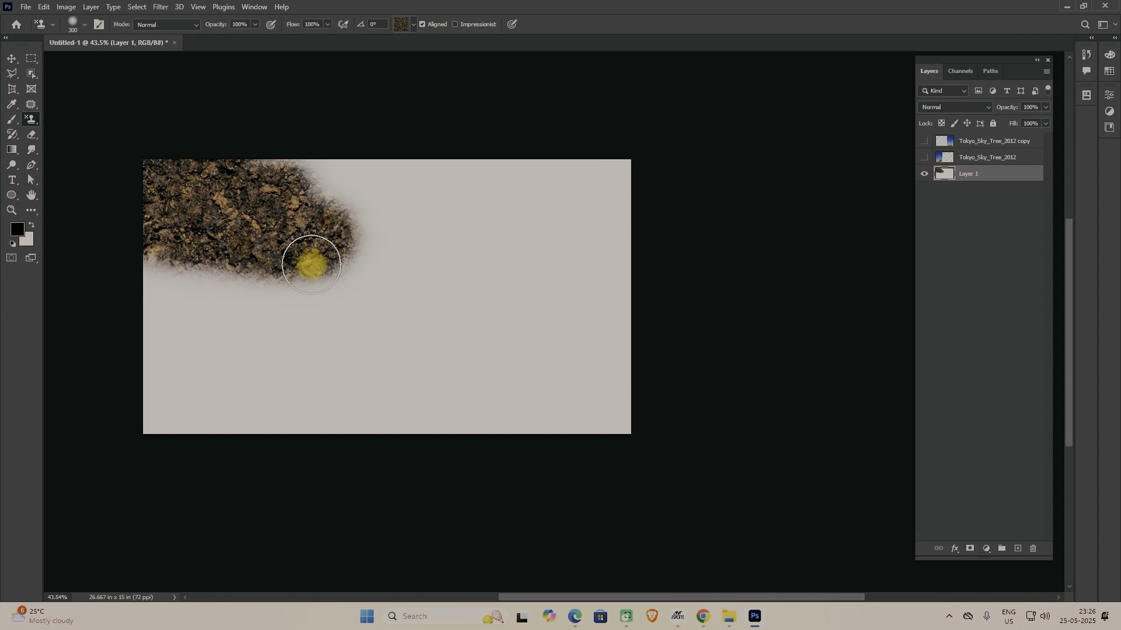
key(ctrl+z)
key(ctrl+z)
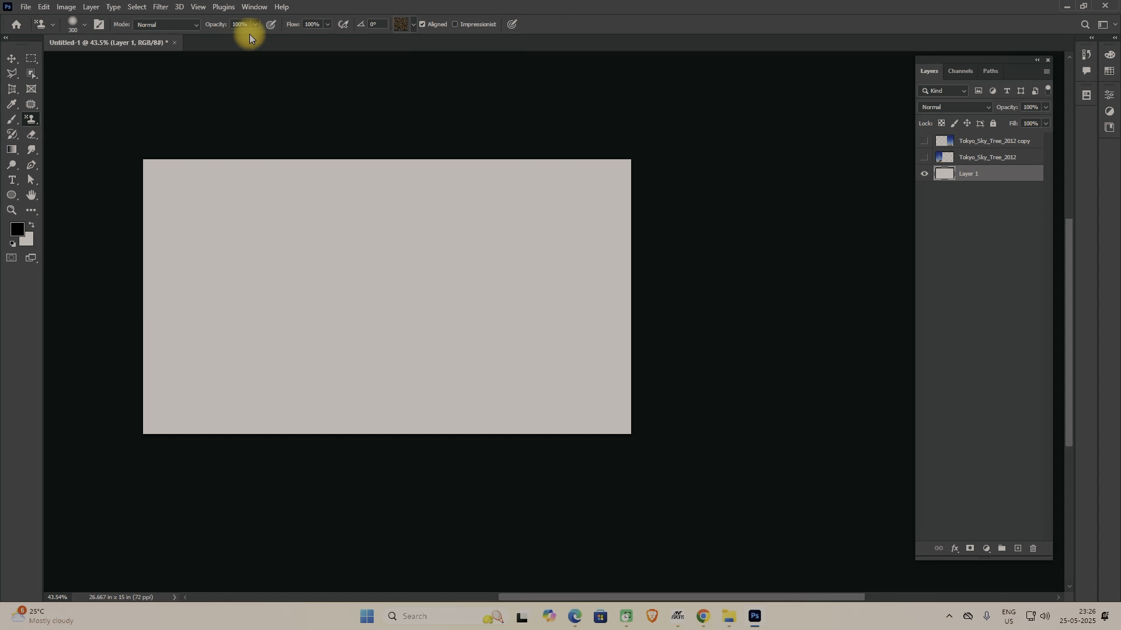
- Stamp the dirt pattern over the upper-left half of the canvas at 31% opacity, adding a stroke in Darken mode
drag(222, 40, 218, 40)
mouse_move(250, 146)
mouse_down()
mouse_move(187, 158)
mouse_move(200, 174)
mouse_move(413, 196)
mouse_move(241, 258)
mouse_move(179, 309)
mouse_up()
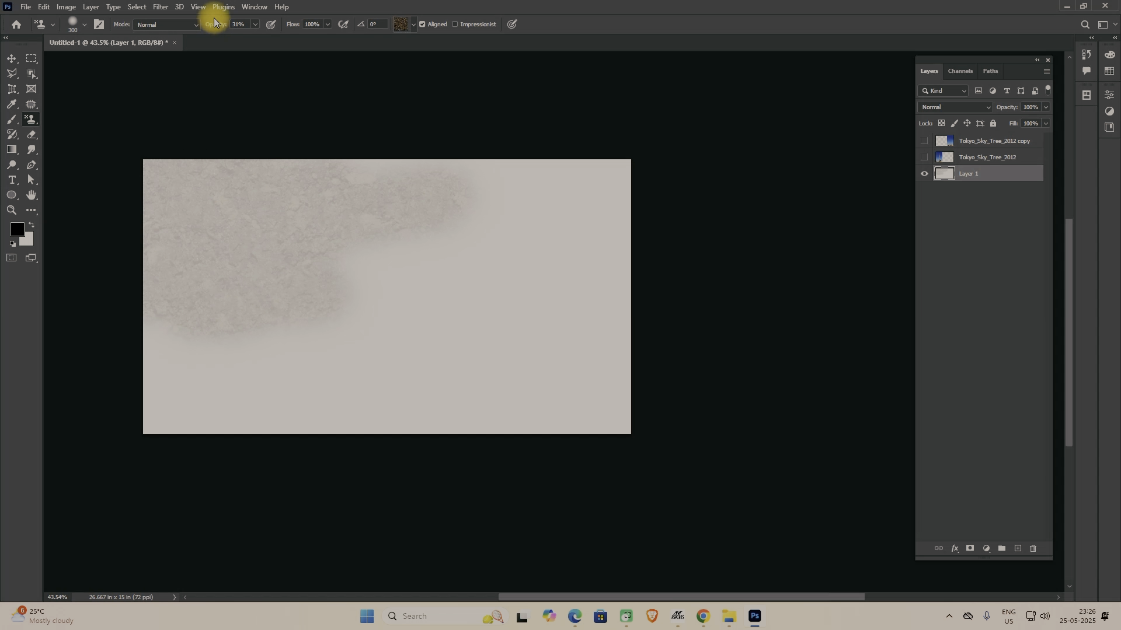
click(188, 24)
click(167, 70)
mouse_move(257, 208)
mouse_down()
mouse_move(279, 272)
mouse_move(433, 242)
mouse_move(260, 322)
mouse_move(458, 304)
mouse_move(402, 315)
mouse_up()
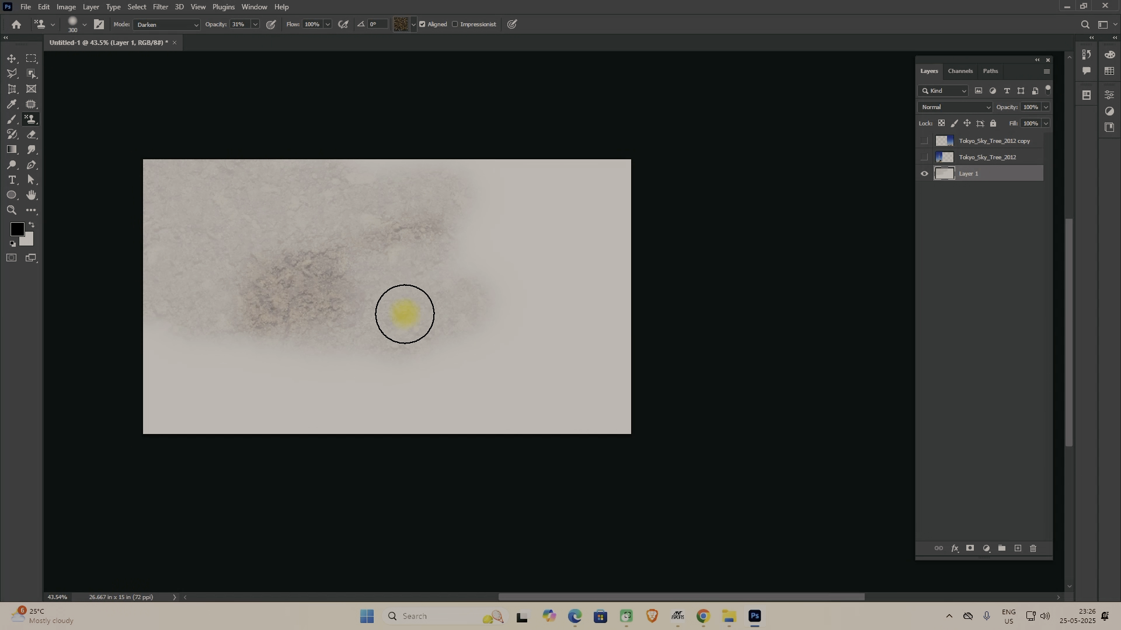
- Set the stamp opacity to 68% and paint more dirt over the faint area in Darken and Multiply modes
click(255, 25)
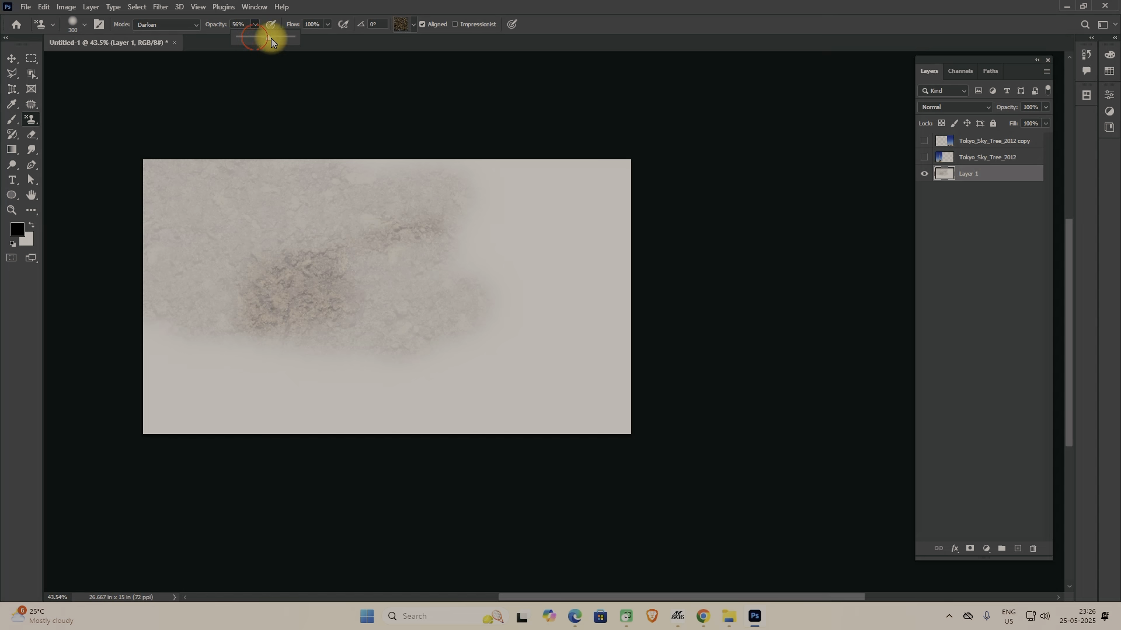
mouse_move(364, 324)
mouse_down()
mouse_move(453, 299)
mouse_move(326, 319)
mouse_move(361, 289)
mouse_up()
click(164, 24)
click(155, 79)
mouse_move(340, 235)
mouse_down()
mouse_move(210, 294)
mouse_move(189, 288)
mouse_move(213, 230)
mouse_up()
- Extend the dirt area toward the canvas's lower middle with one stroke in Color Burn and one in Linear Burn mode
click(167, 24)
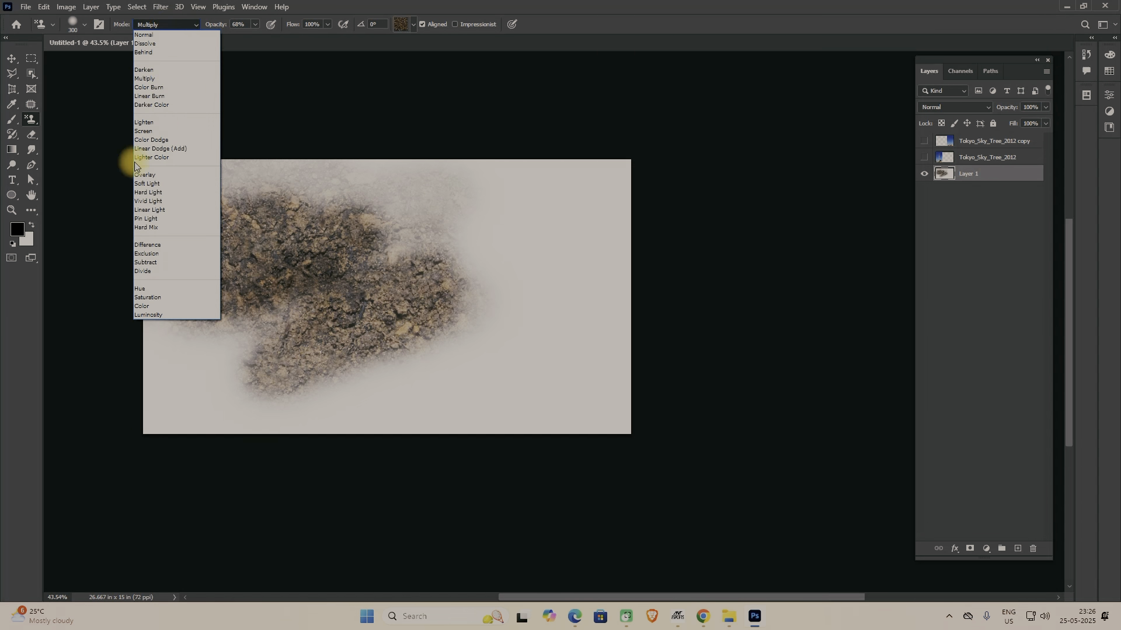
click(155, 88)
drag(343, 400, 453, 383)
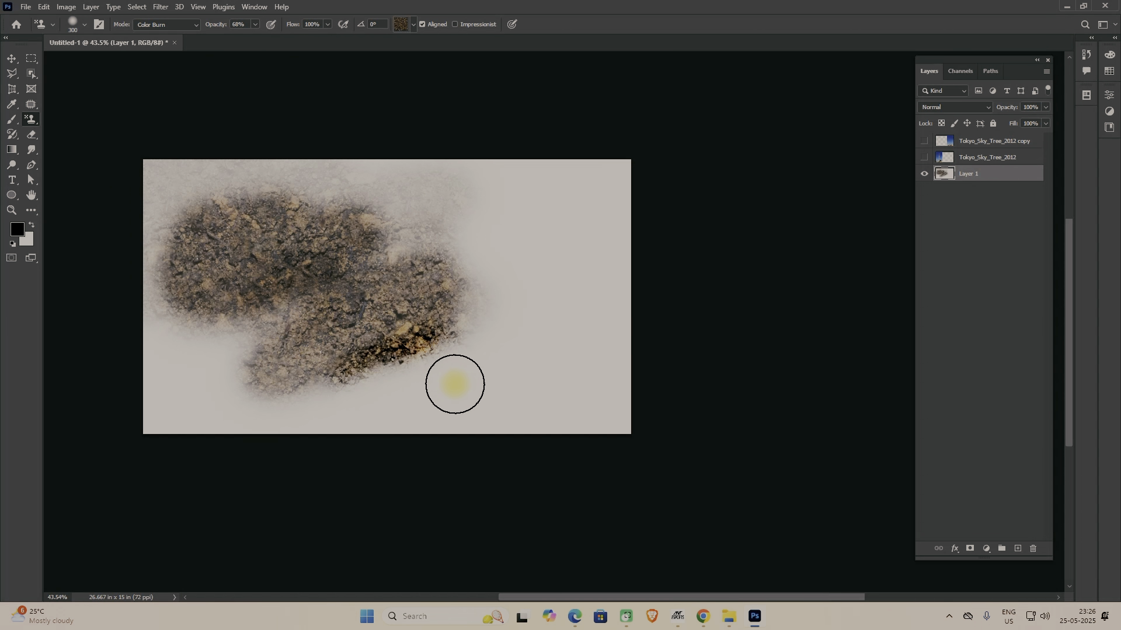
click(166, 24)
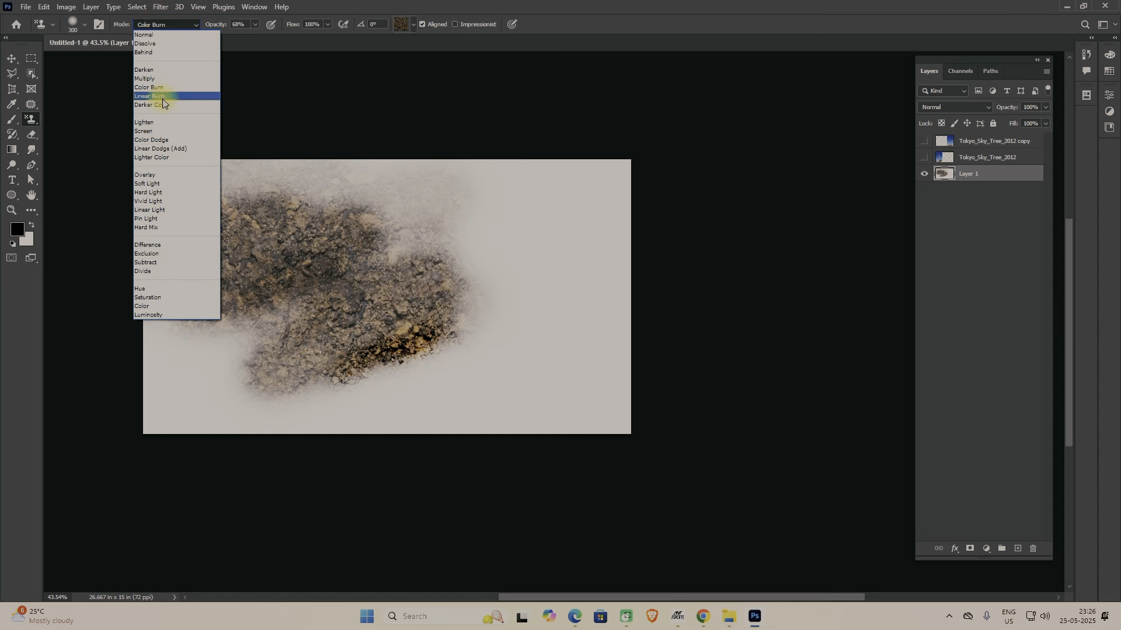
click(156, 97)
mouse_move(500, 390)
mouse_down()
mouse_move(430, 395)
mouse_move(440, 412)
mouse_move(370, 385)
mouse_up()
- Stamp the pattern in Darker Color mode beside the lower-middle dirt patch and in the canvas's upper-left corner
click(166, 25)
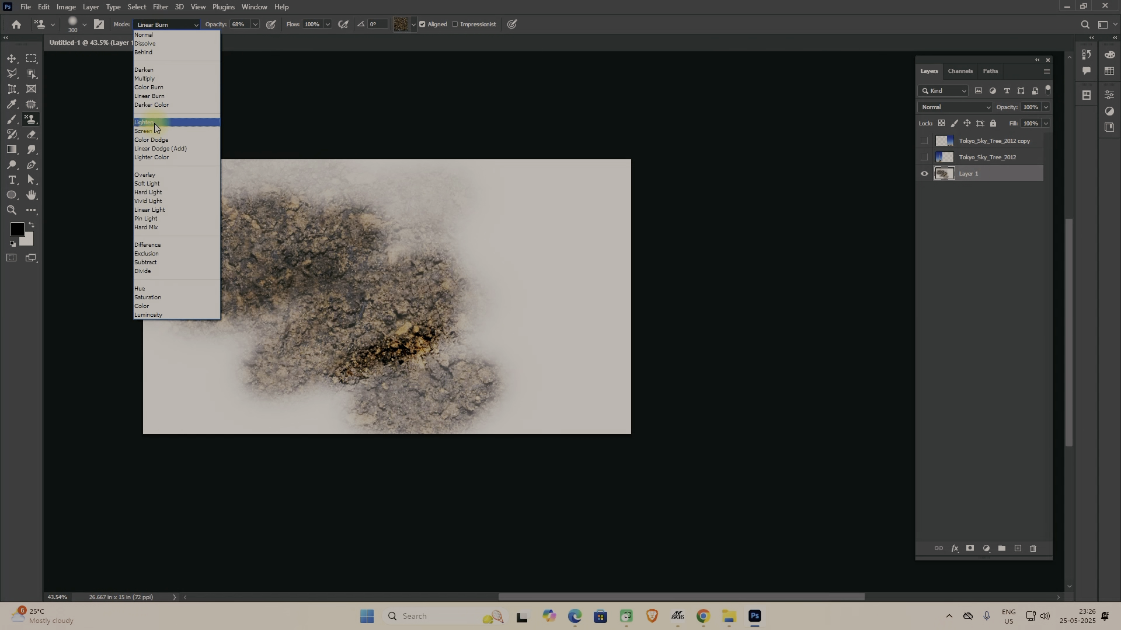
click(153, 117)
mouse_move(523, 411)
mouse_down()
mouse_move(486, 432)
mouse_move(495, 442)
mouse_up()
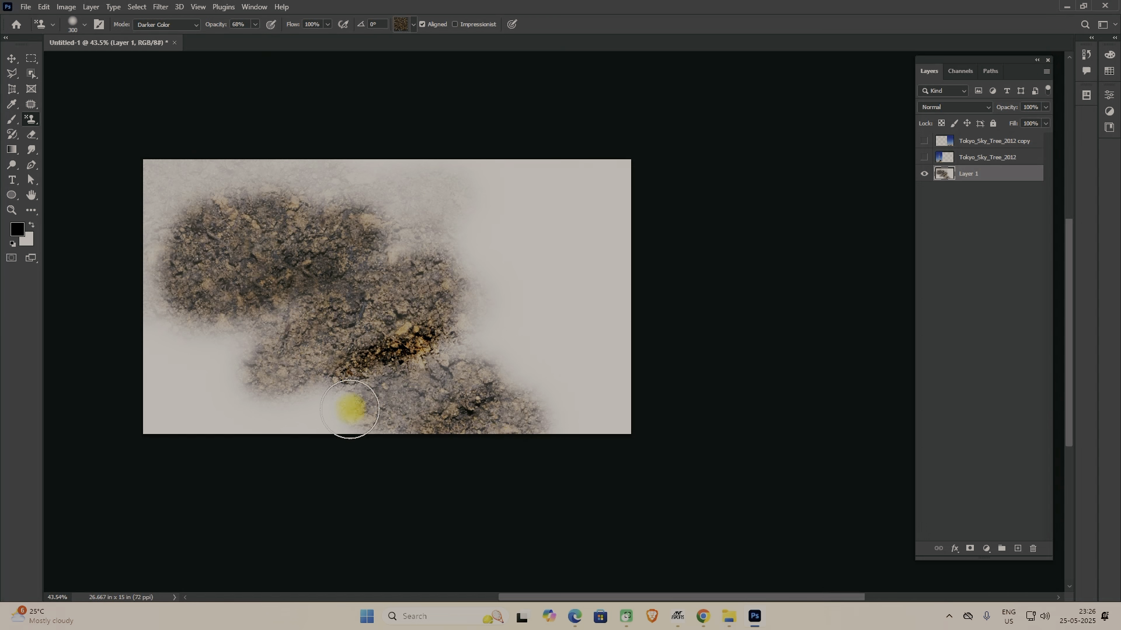
mouse_move(198, 214)
mouse_down()
mouse_move(147, 205)
mouse_move(141, 186)
mouse_move(240, 176)
mouse_up()
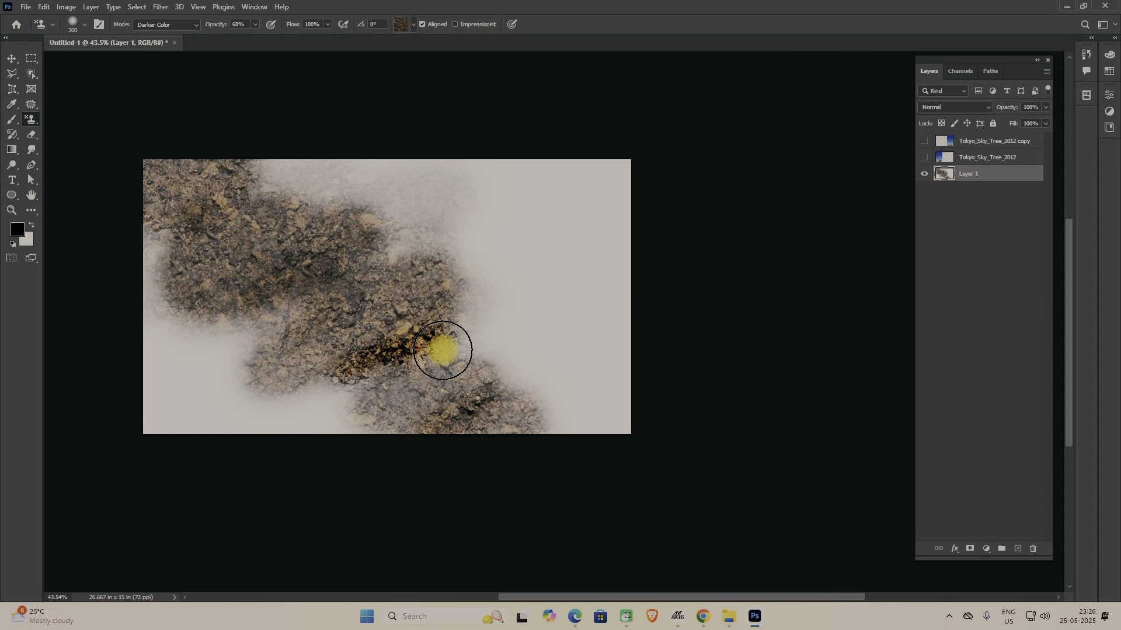
- Try Lighten mode, and stamp the pattern in Overlay mode along the dirt area's right edge
click(153, 29)
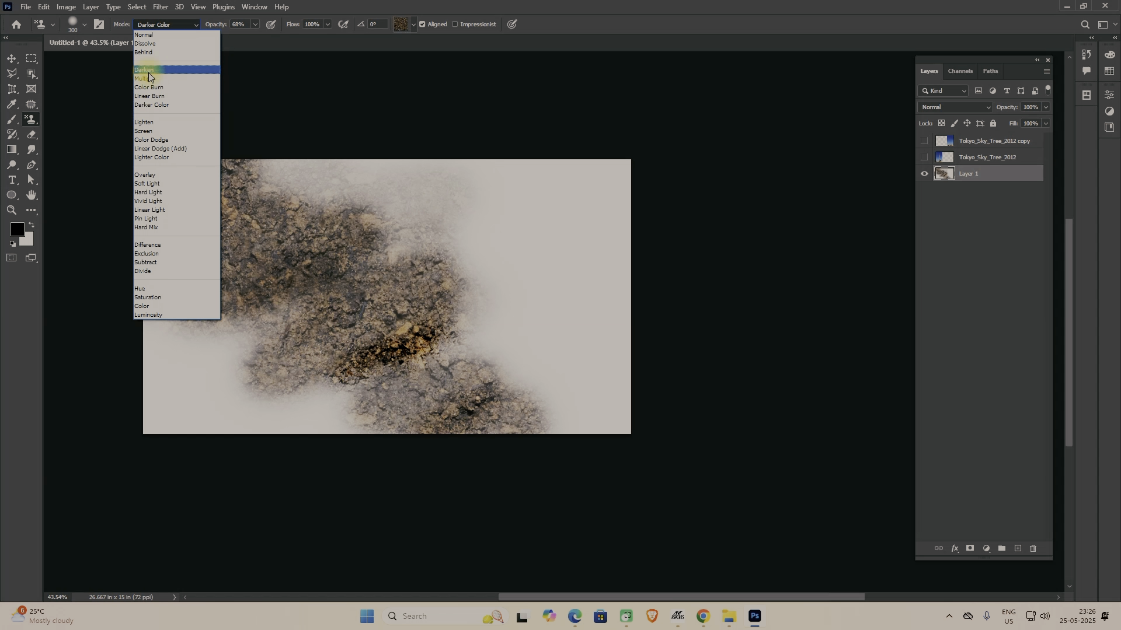
click(144, 121)
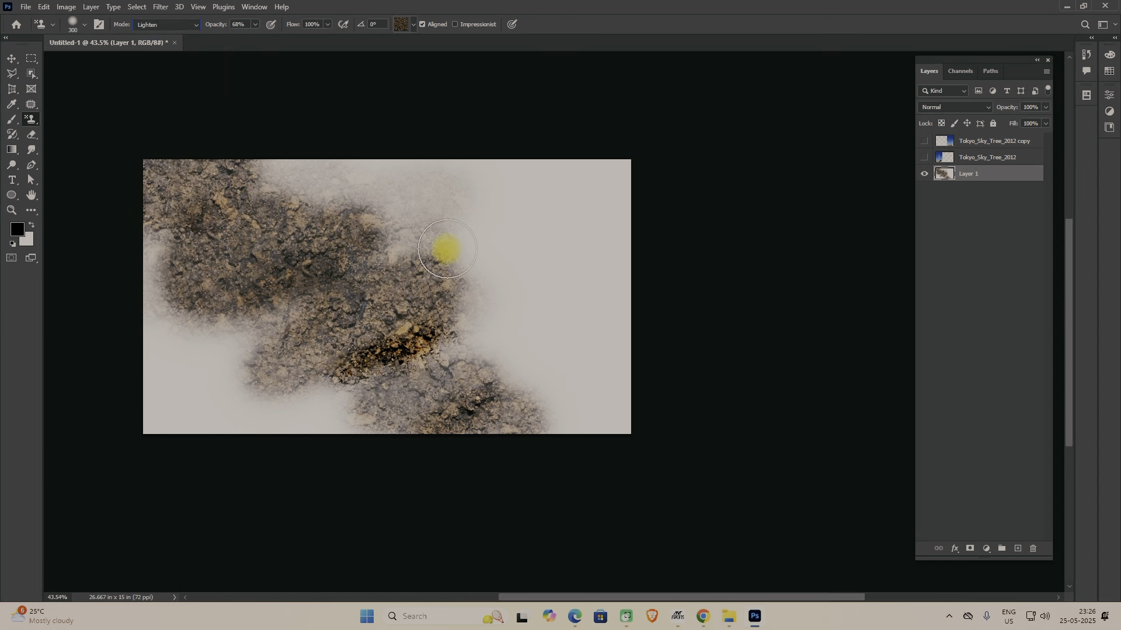
click(173, 23)
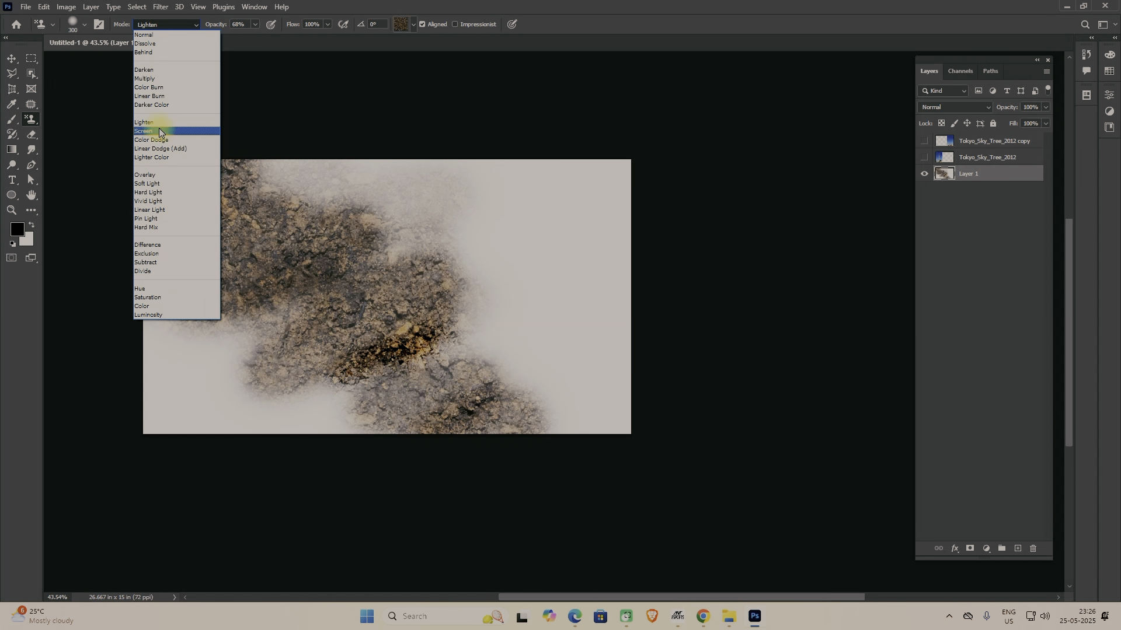
click(146, 174)
mouse_move(482, 284)
mouse_down()
mouse_move(551, 219)
mouse_move(539, 199)
mouse_up()
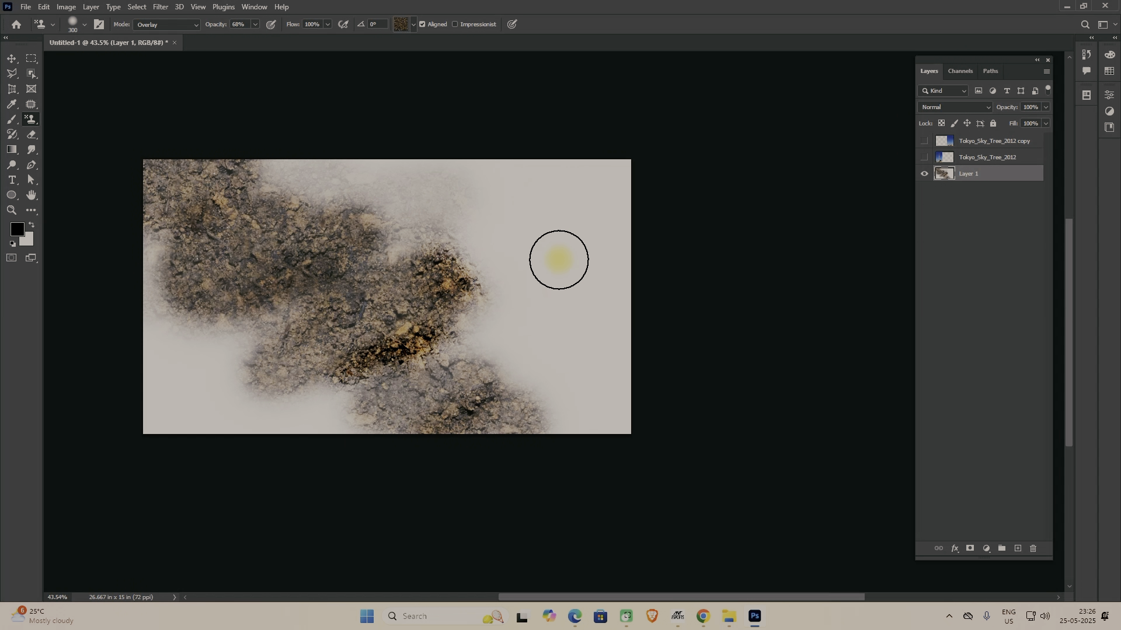
- Stamp the pattern in Difference mode down the canvas's right side, and switch the stamp to Hue mode
click(151, 23)
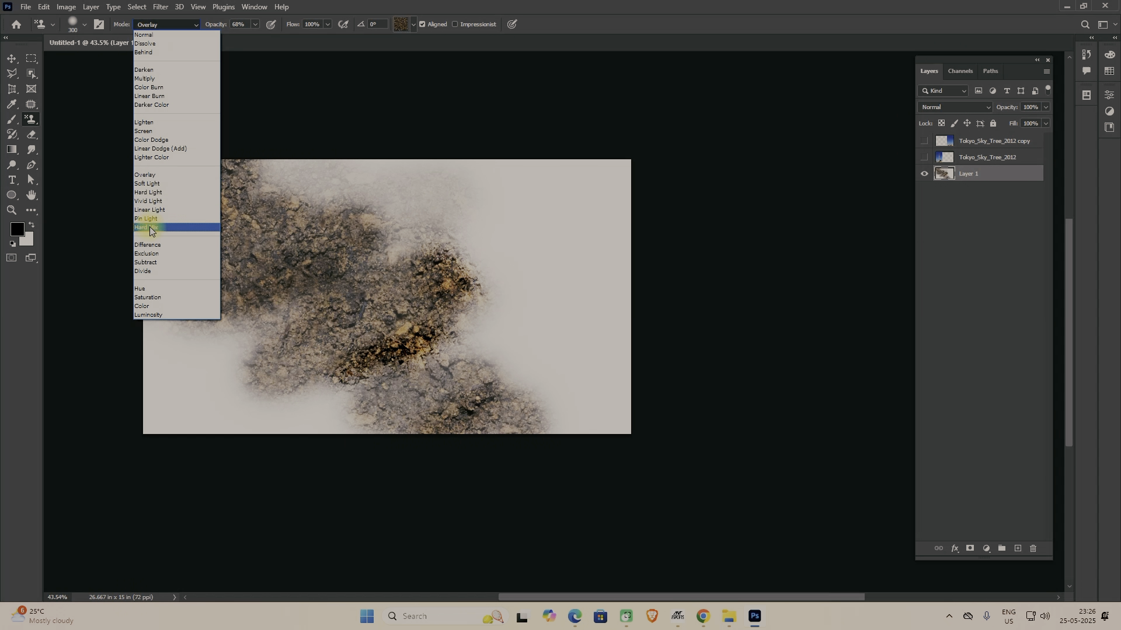
click(147, 244)
mouse_move(593, 218)
mouse_down()
mouse_move(555, 188)
mouse_move(642, 204)
mouse_move(580, 278)
mouse_move(626, 296)
mouse_move(634, 335)
mouse_move(667, 387)
mouse_up()
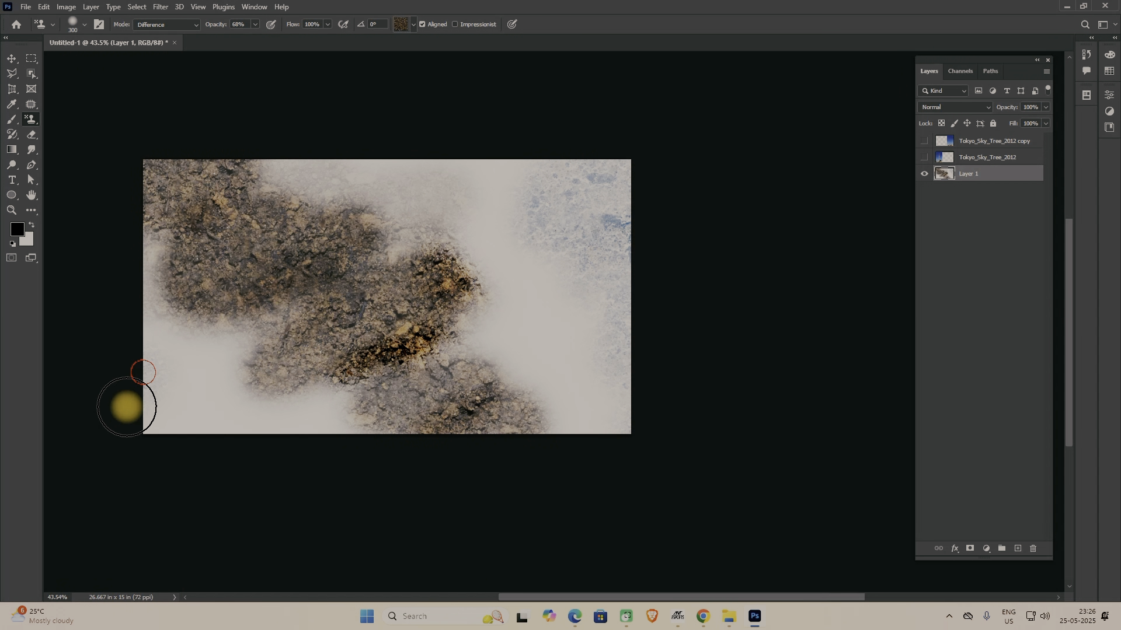
click(167, 24)
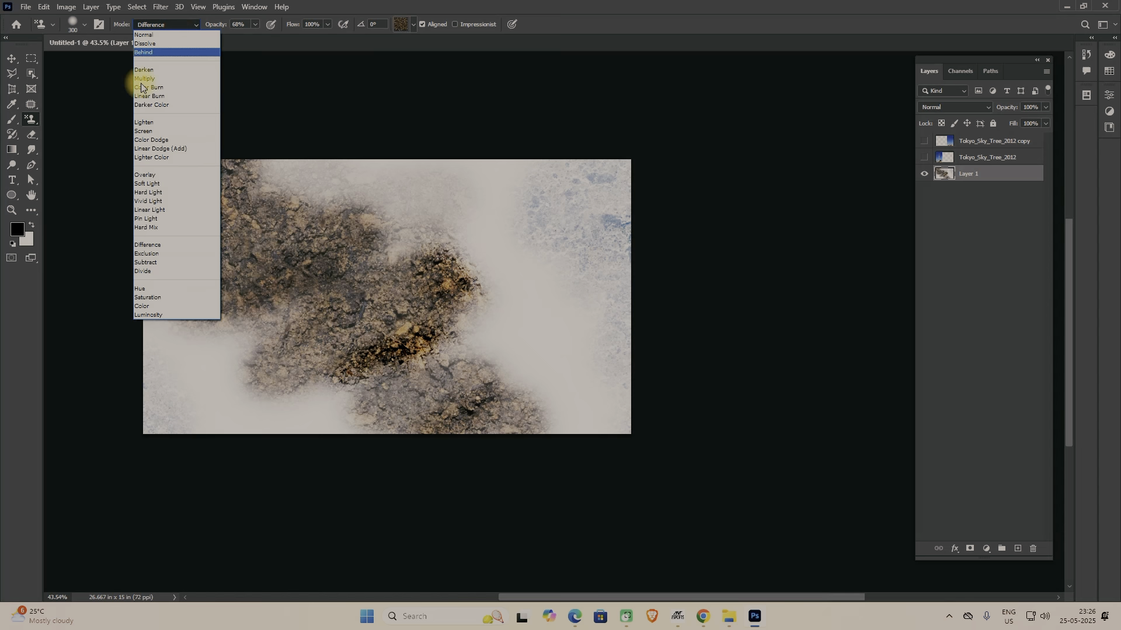
click(148, 289)
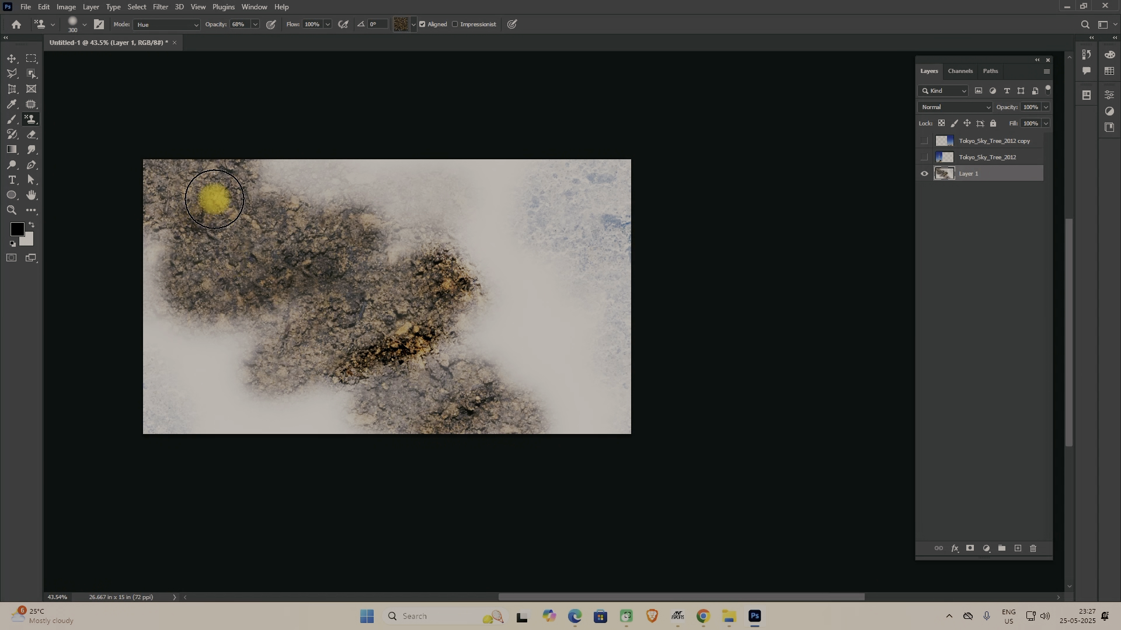
- Cover the whole canvas with the dirt pattern in Darken mode, first at 68% and again at 100% opacity
click(159, 24)
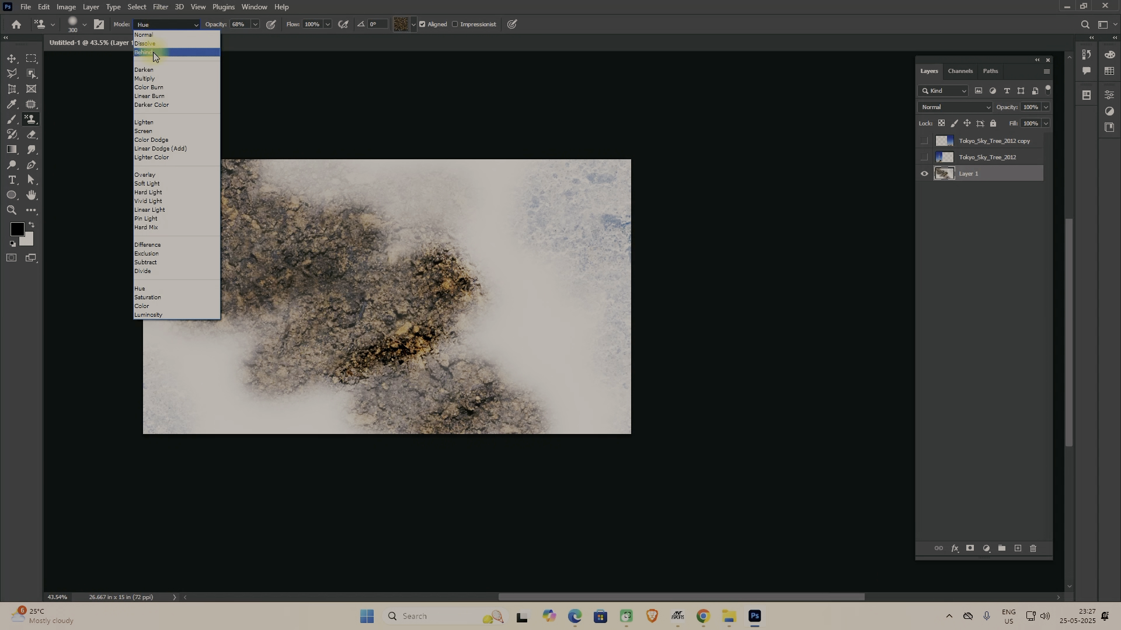
click(155, 70)
mouse_move(131, 237)
mouse_down()
mouse_move(168, 176)
mouse_move(357, 183)
mouse_move(374, 154)
mouse_move(250, 246)
mouse_move(300, 358)
mouse_move(517, 370)
mouse_move(378, 369)
mouse_move(95, 255)
mouse_move(170, 350)
mouse_move(190, 453)
mouse_move(216, 418)
mouse_up()
click(255, 24)
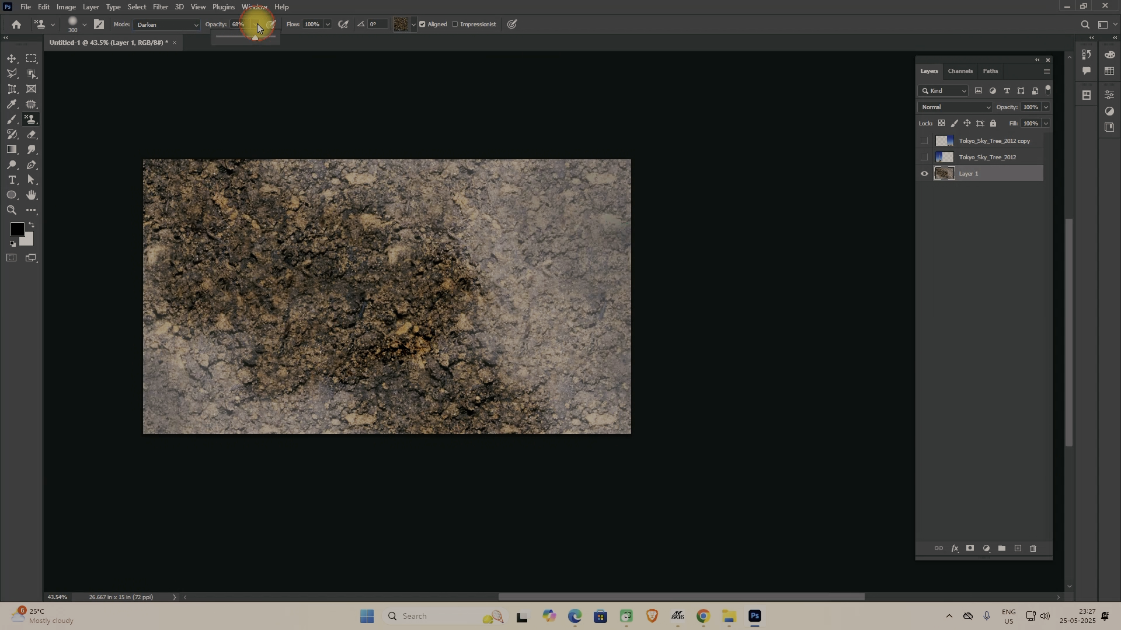
drag(254, 37, 296, 37)
mouse_move(268, 140)
mouse_down()
mouse_move(523, 162)
mouse_move(409, 169)
mouse_move(497, 205)
mouse_move(513, 236)
mouse_move(221, 277)
mouse_move(330, 310)
mouse_move(342, 397)
mouse_move(639, 479)
mouse_move(285, 399)
mouse_move(182, 409)
mouse_move(163, 425)
mouse_up()
- Darken the canvas's corners by stamping the dirt pattern over them in Multiply mode
click(173, 26)
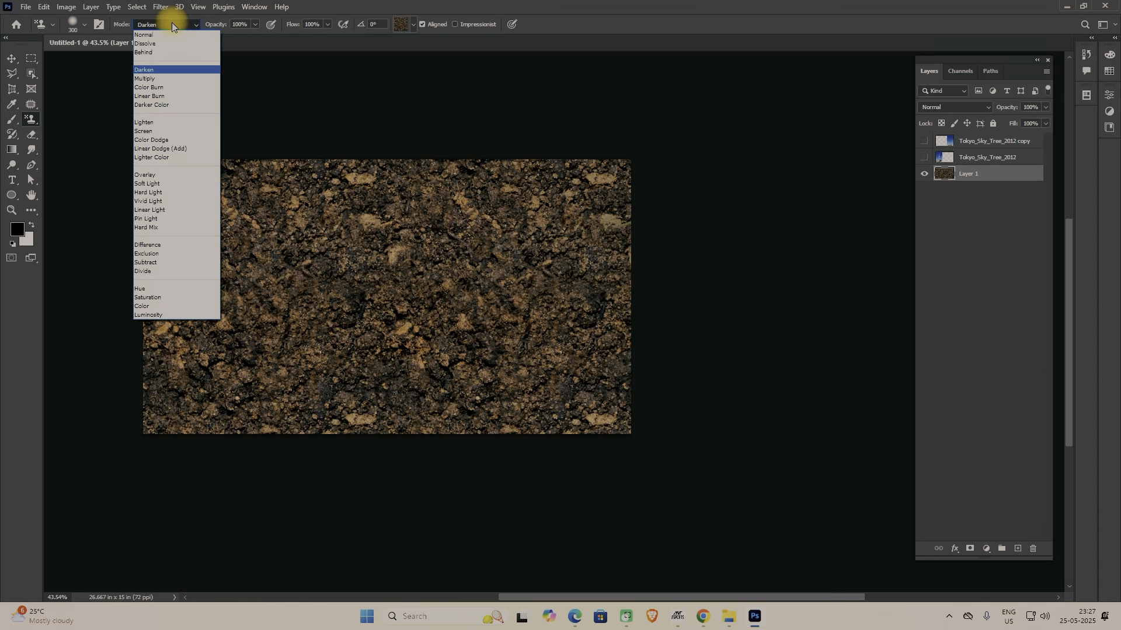
click(157, 79)
mouse_move(231, 148)
mouse_down()
mouse_move(691, 203)
mouse_move(623, 175)
mouse_up()
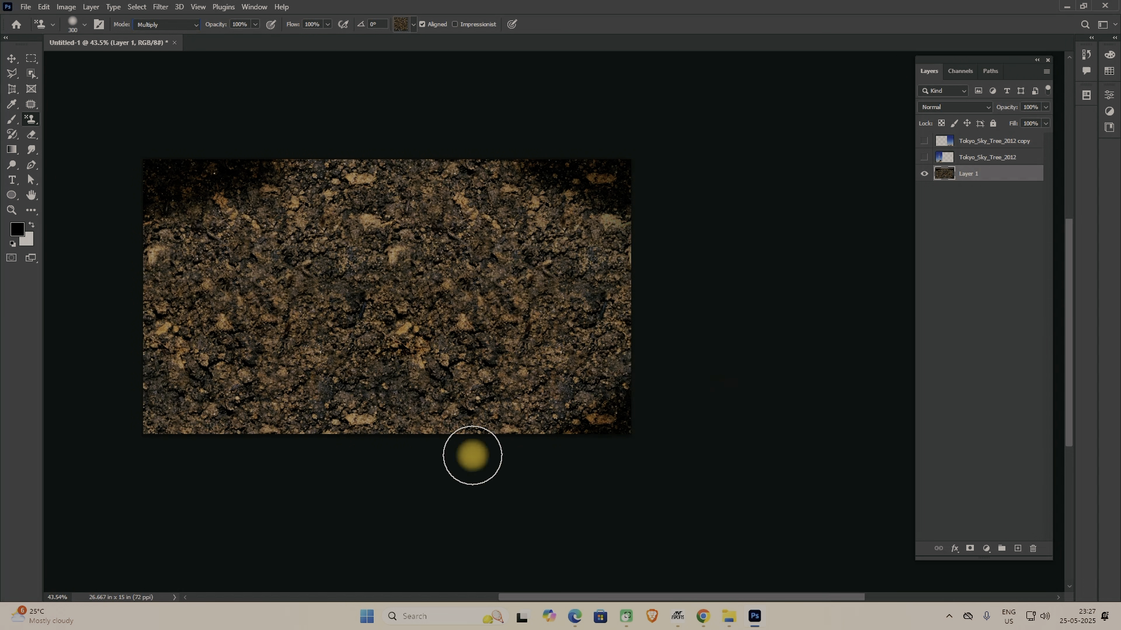
drag(111, 332, 225, 510)
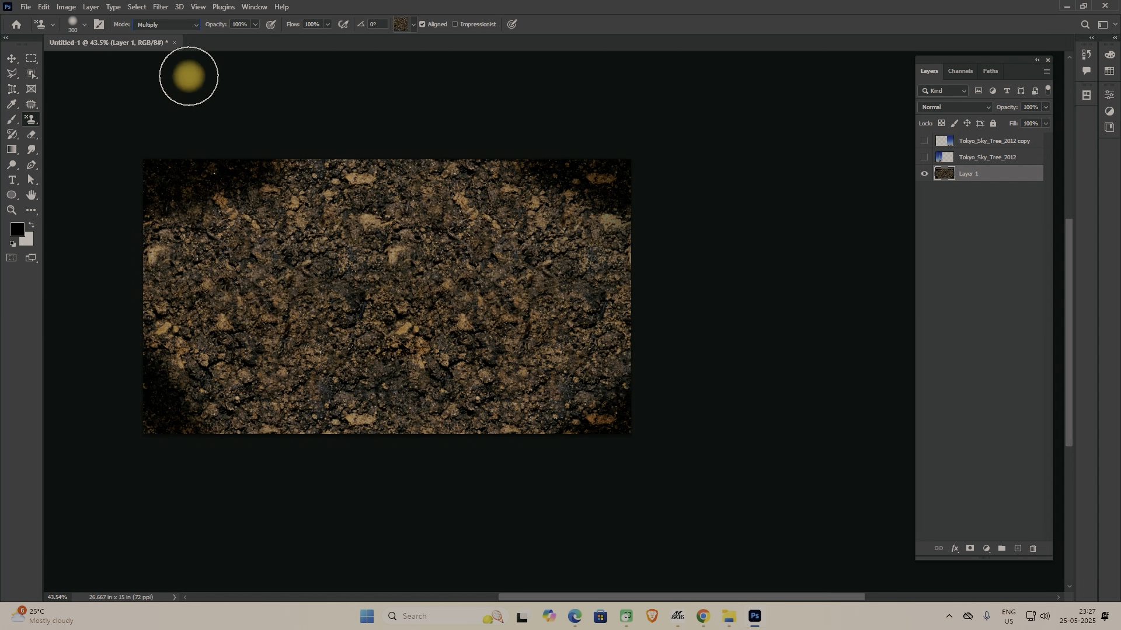
- Brighten the middle of the dirt texture by stamping the pattern diagonally across it in Screen mode
click(194, 24)
click(156, 131)
mouse_move(309, 263)
mouse_down()
mouse_move(288, 262)
mouse_move(361, 328)
mouse_move(432, 367)
mouse_up()
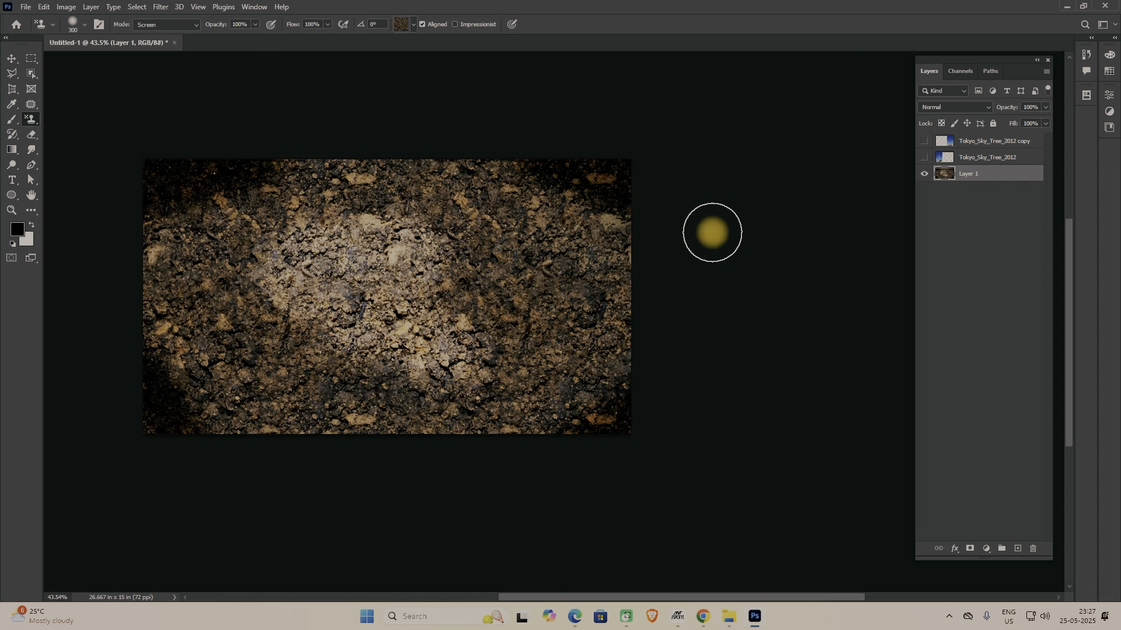
- Show the Tokyo_Sky_Tree_2012 layer and its copy again above the dirt texture
click(923, 157)
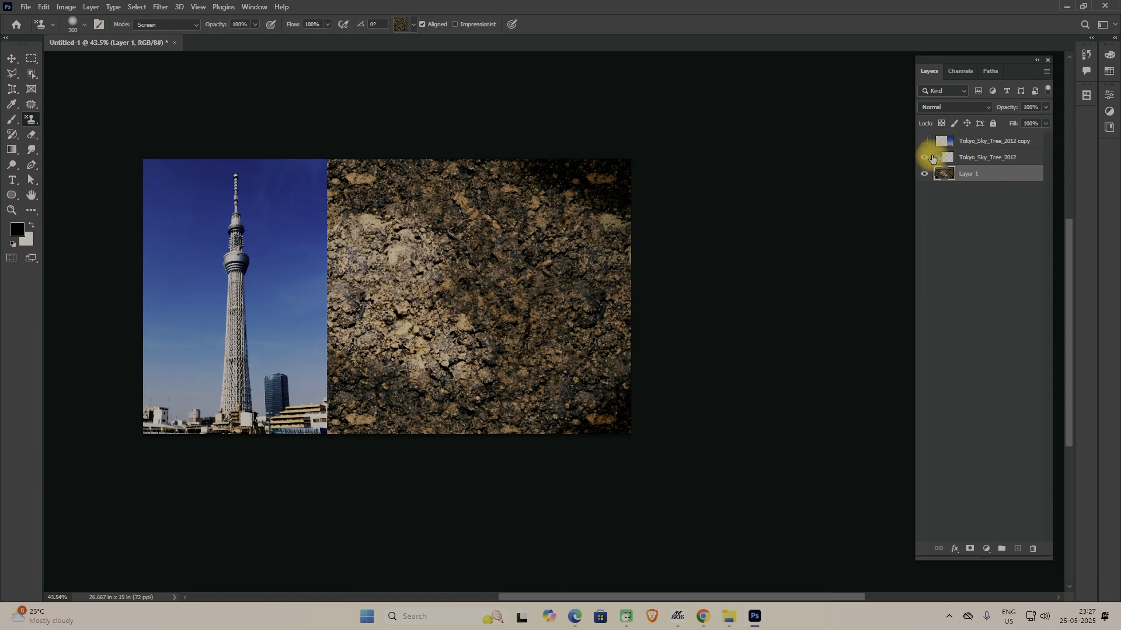
click(925, 142)
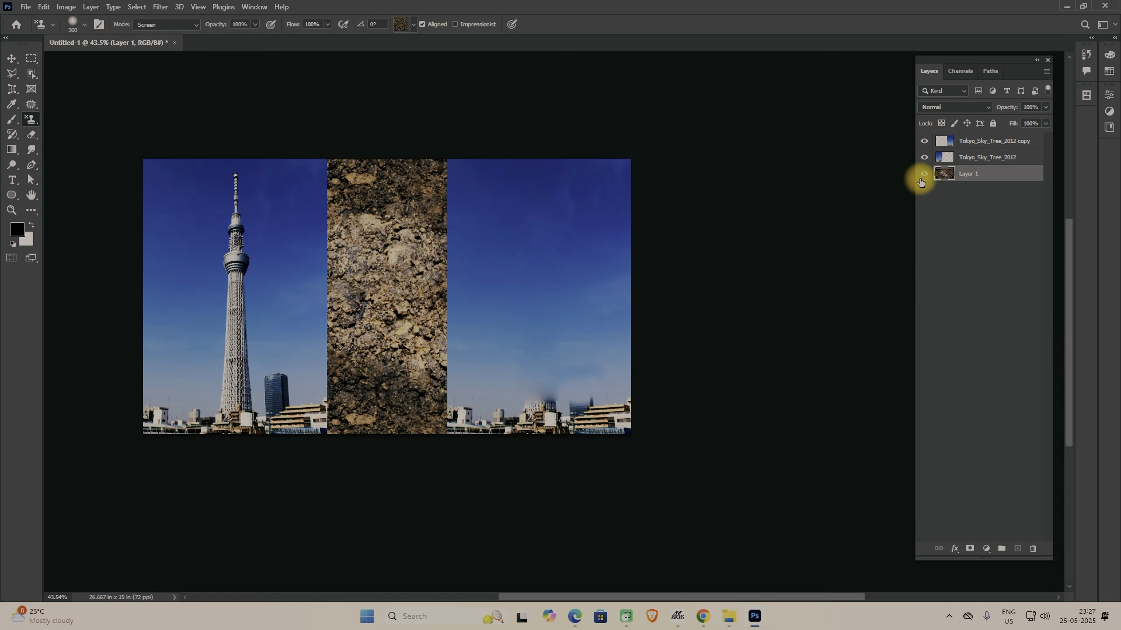
- Hide the dirt texture and the tower copy, leaving only the Tokyo_Sky_Tree_2012 layer shown
click(923, 157)
click(924, 142)
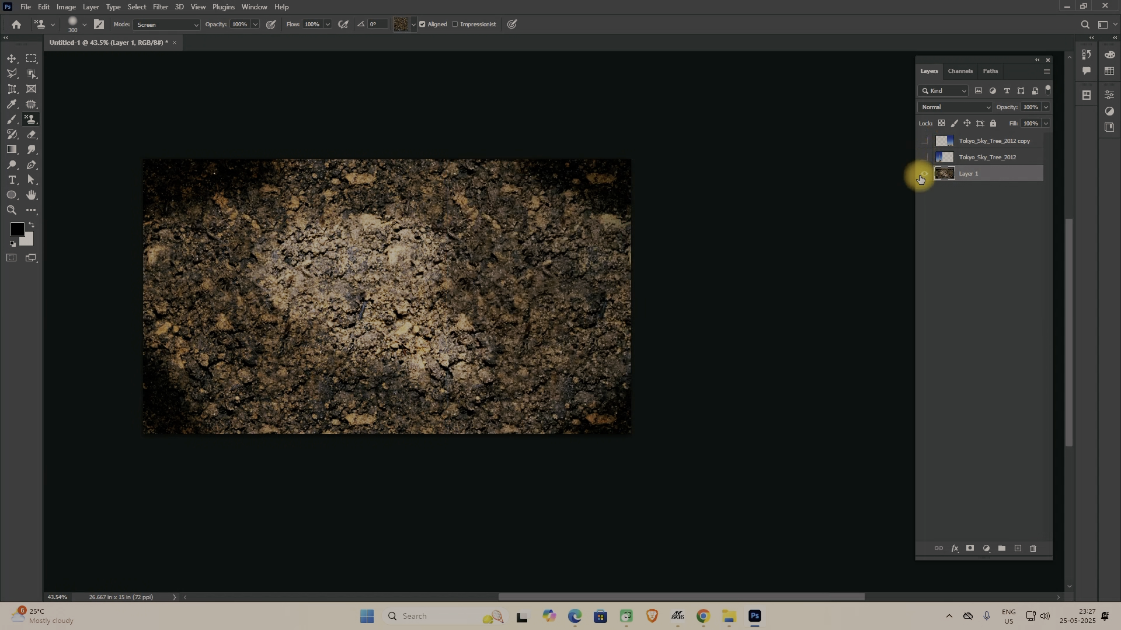
click(923, 173)
click(924, 158)
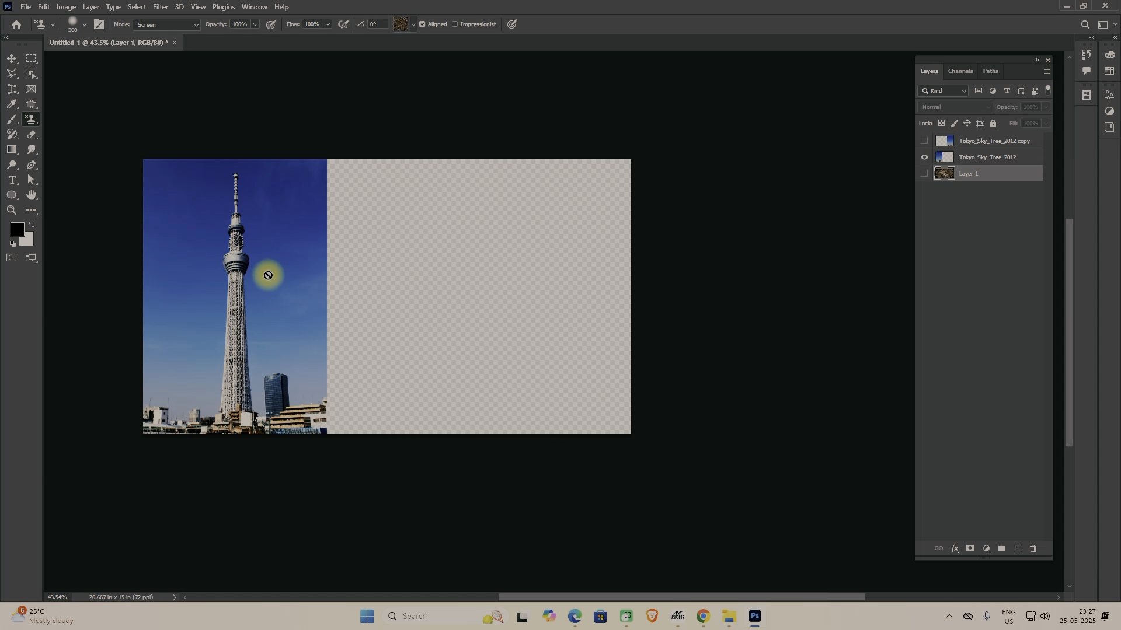
- Move the tower photo horizontally to the middle of the canvas
click(11, 59)
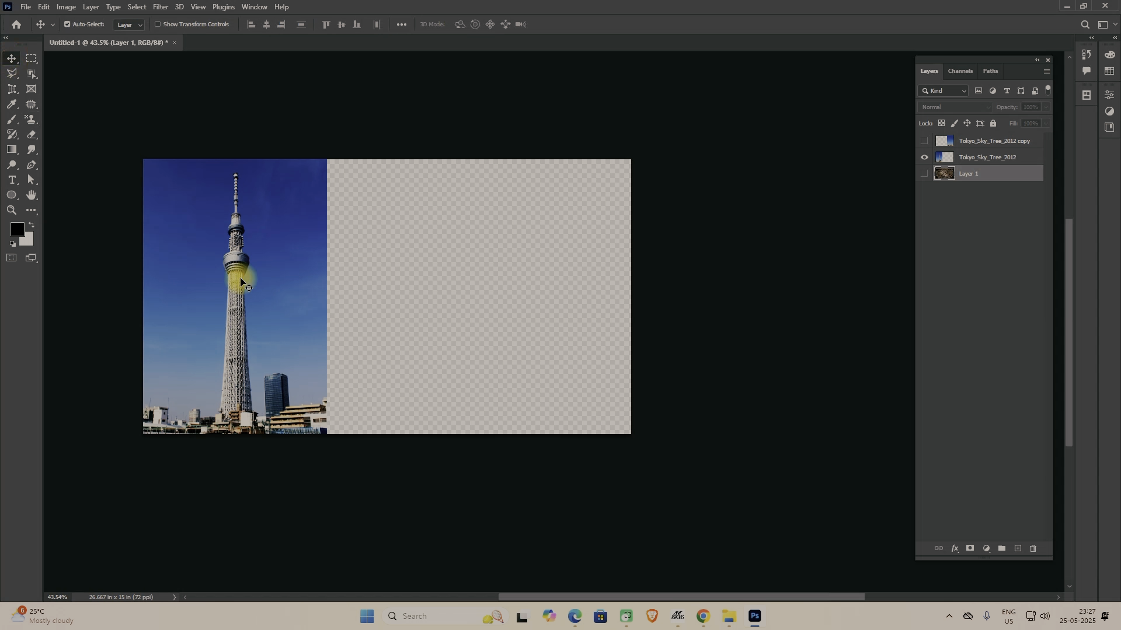
drag(234, 299, 409, 297)
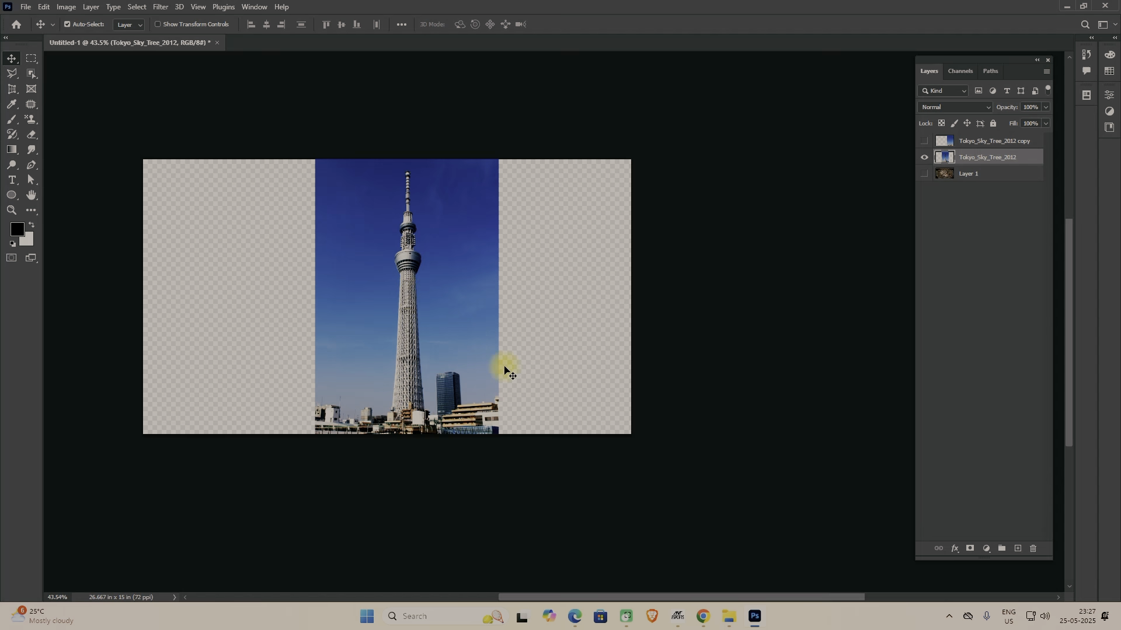
drag(407, 237, 403, 232)
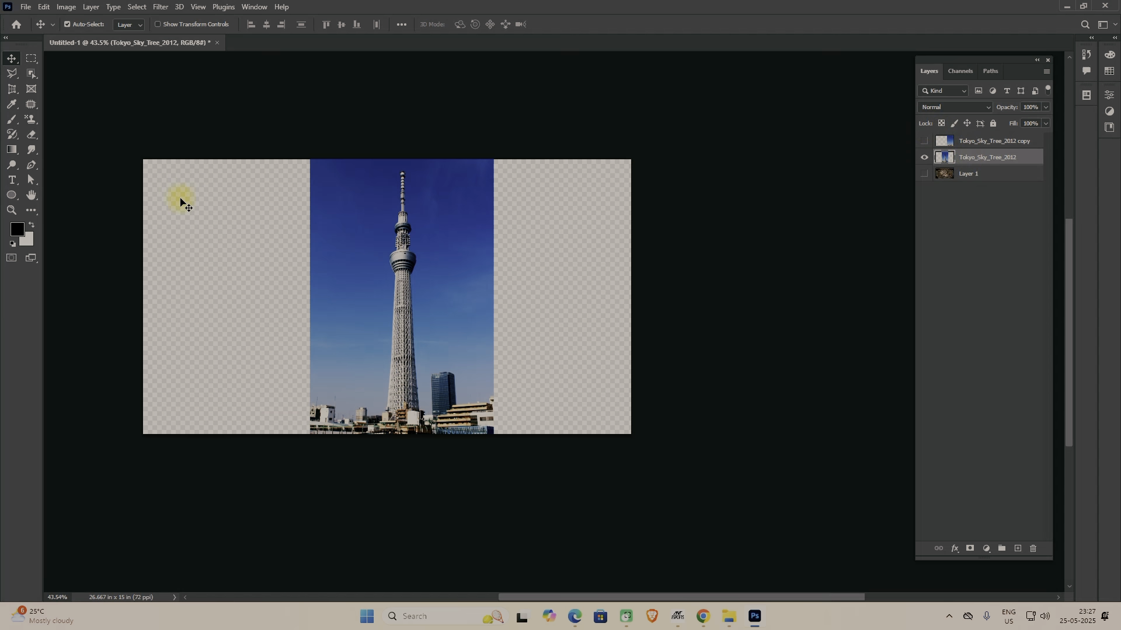
- Try to extend the sky past the photo's right edge with the Clone Stamp tool, using a 175 px brush
click(31, 119)
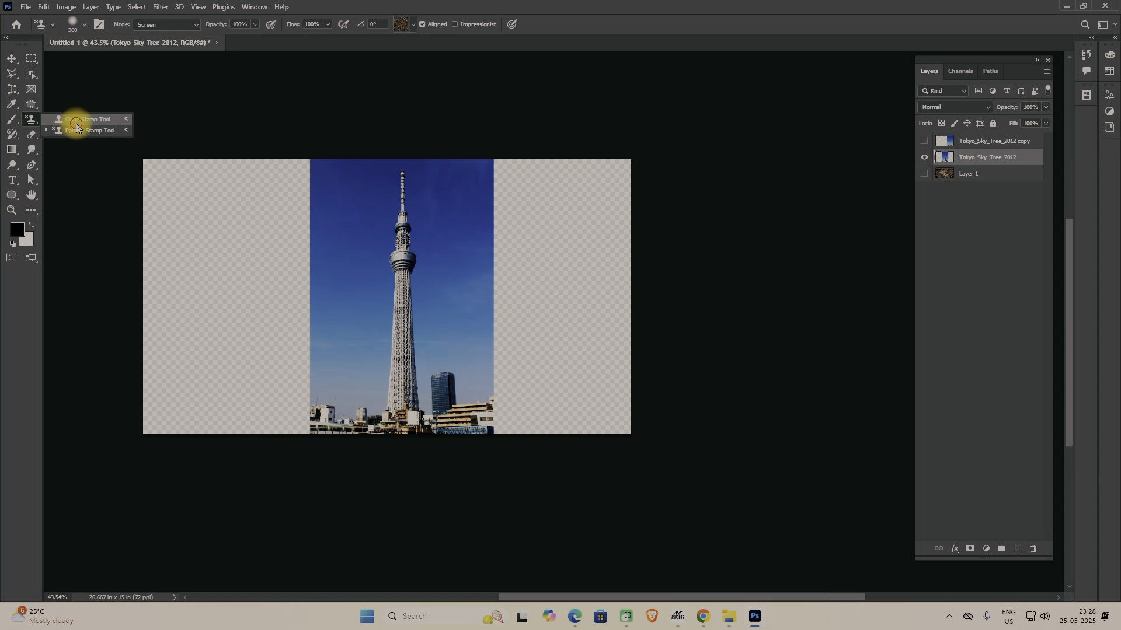
click(76, 121)
key(bracketright)
key(bracketright)
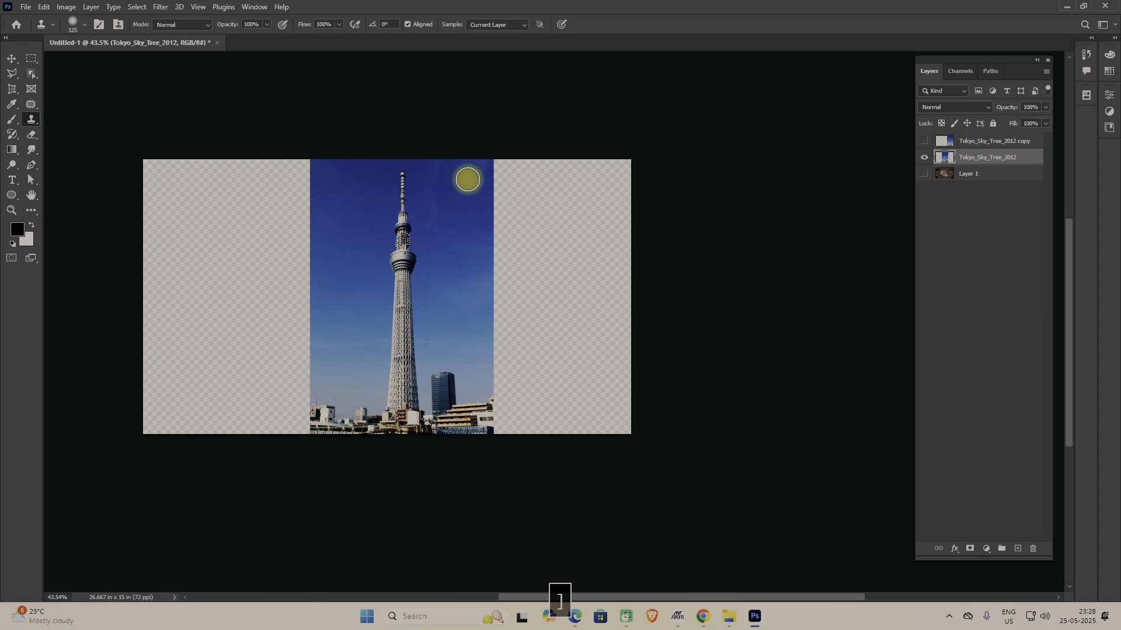
key(alt)
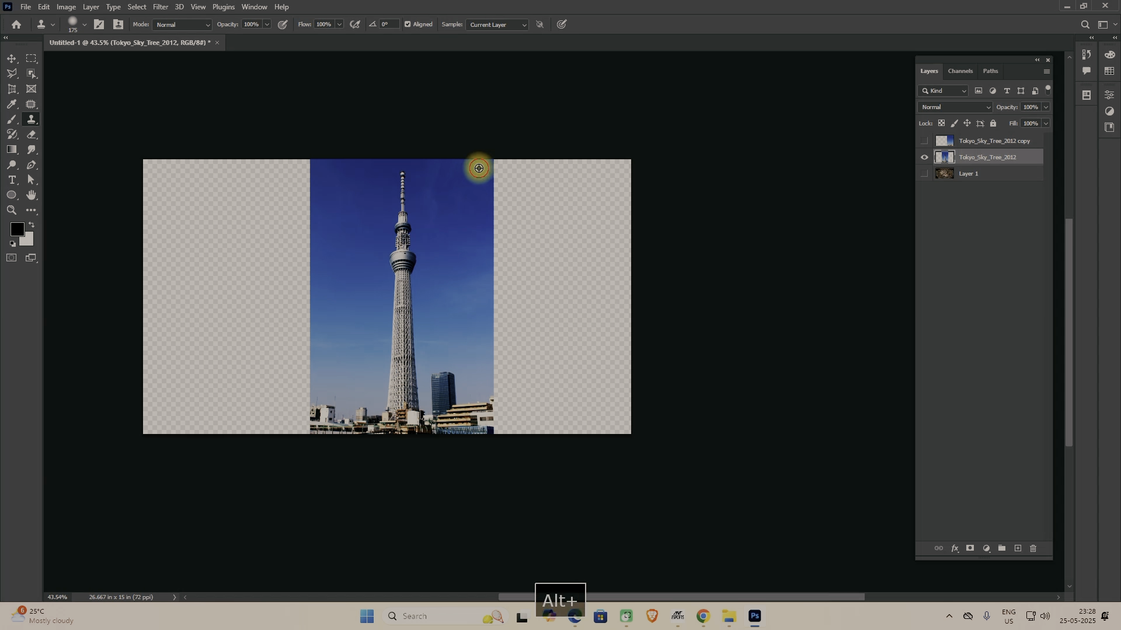
mouse_move(496, 187)
mouse_down()
mouse_move(494, 345)
mouse_move(487, 150)
mouse_move(501, 240)
mouse_move(512, 210)
mouse_move(548, 176)
mouse_move(521, 270)
mouse_move(491, 239)
mouse_move(505, 244)
mouse_move(497, 344)
mouse_up()
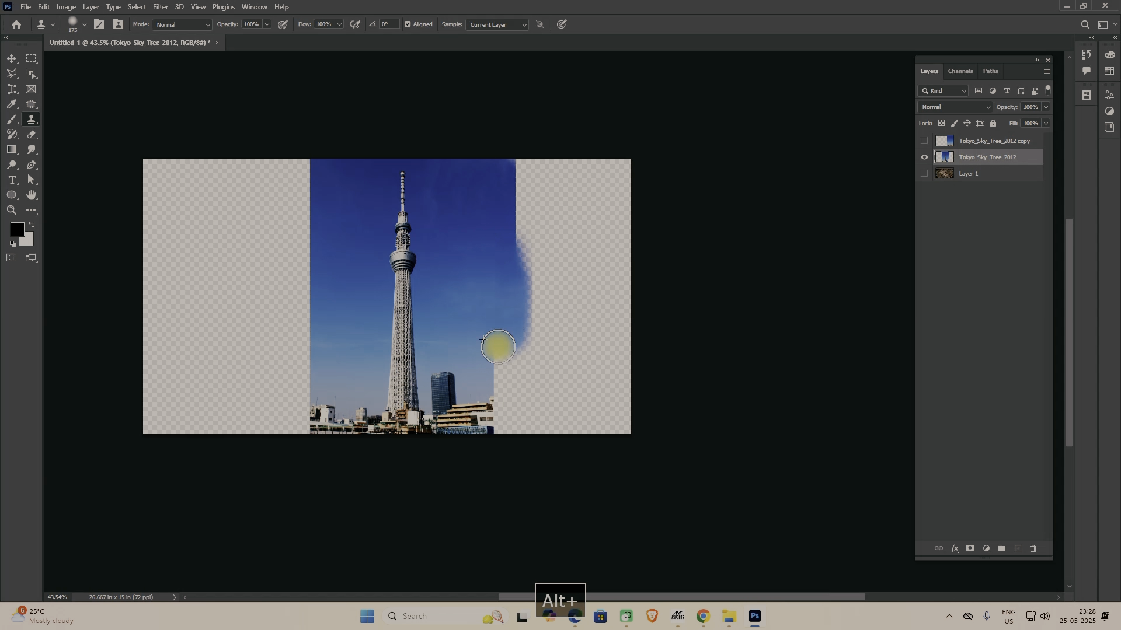
mouse_move(508, 152)
mouse_down()
mouse_move(523, 187)
mouse_move(513, 263)
mouse_move(527, 321)
mouse_move(480, 333)
mouse_move(496, 321)
mouse_move(490, 220)
mouse_move(451, 243)
mouse_up()
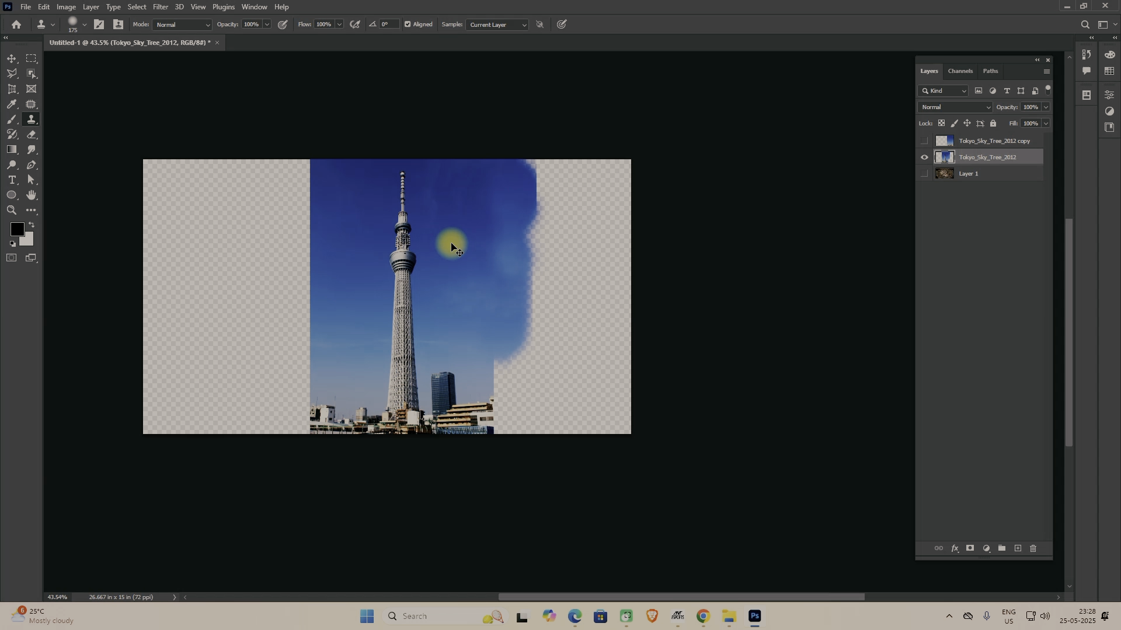
- Undo the cloned sky strokes along the photo's right edge
key(ctrl+z)
key(ctrl+z)
key(ctrl+z)
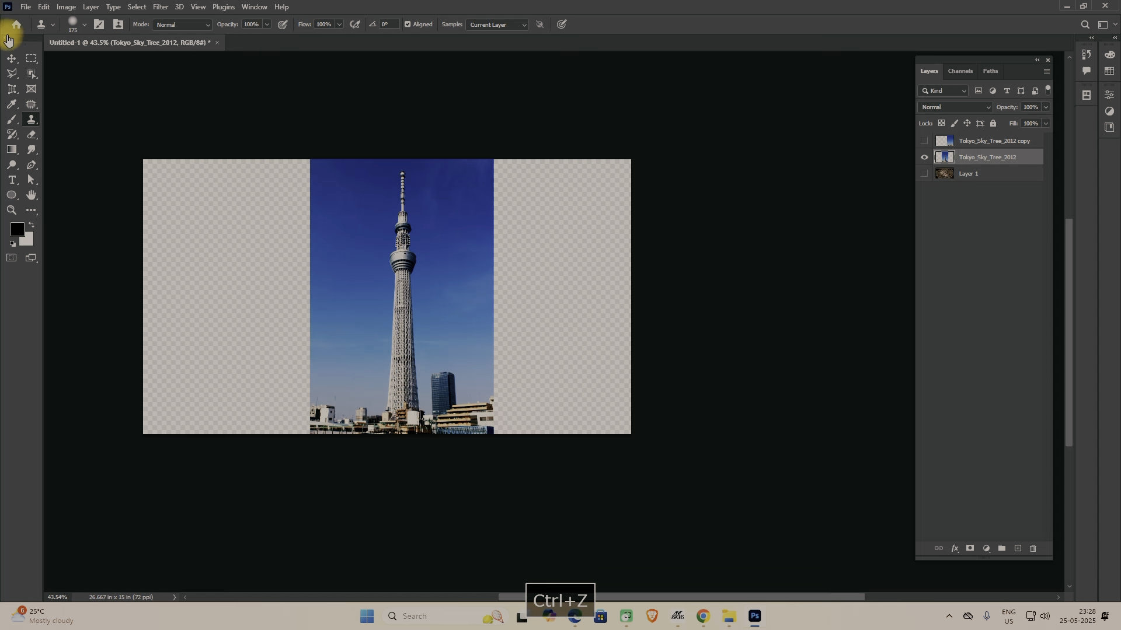
- Select the empty canvas area right of the tower photo, fill it with Content-Aware at 100% opacity, and deselect it
click(21, 60)
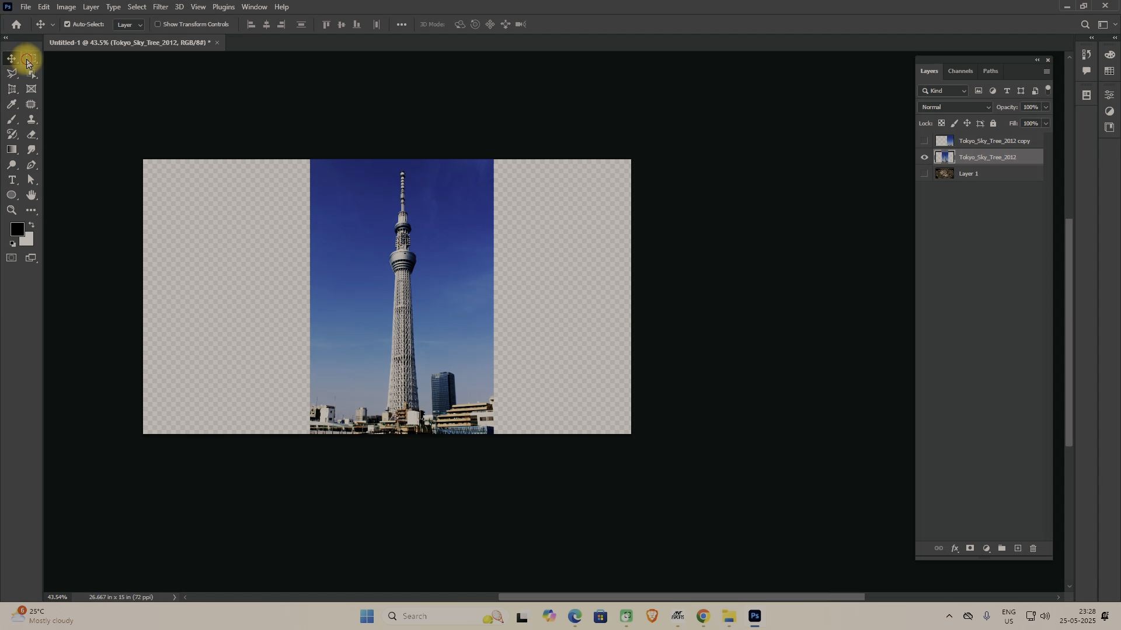
click(29, 58)
drag(792, 111, 490, 503)
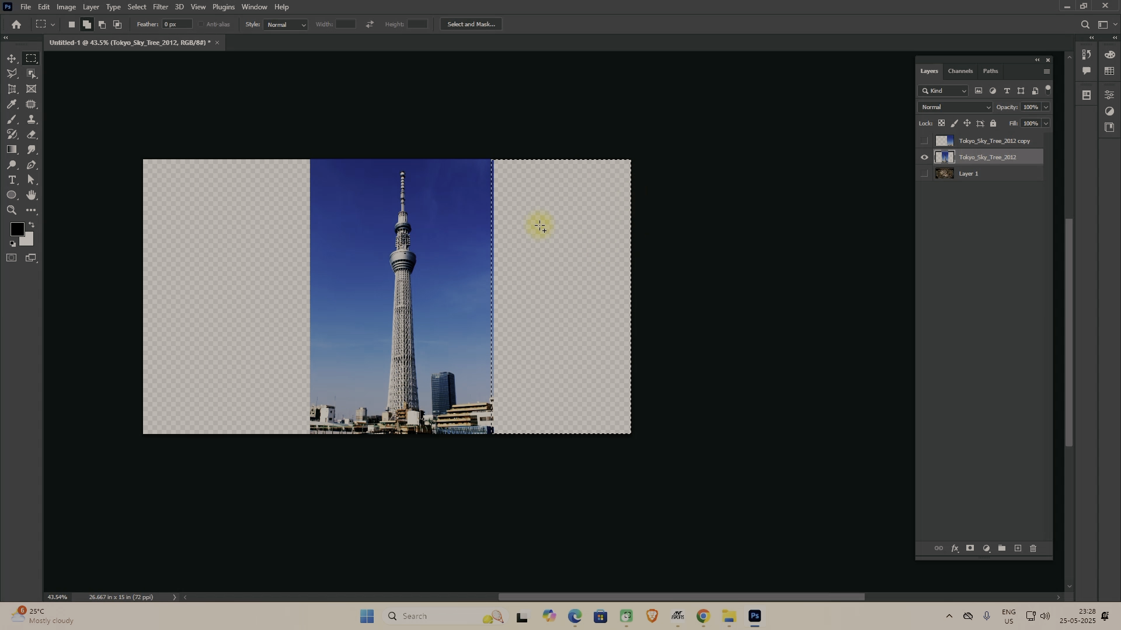
click(42, 7)
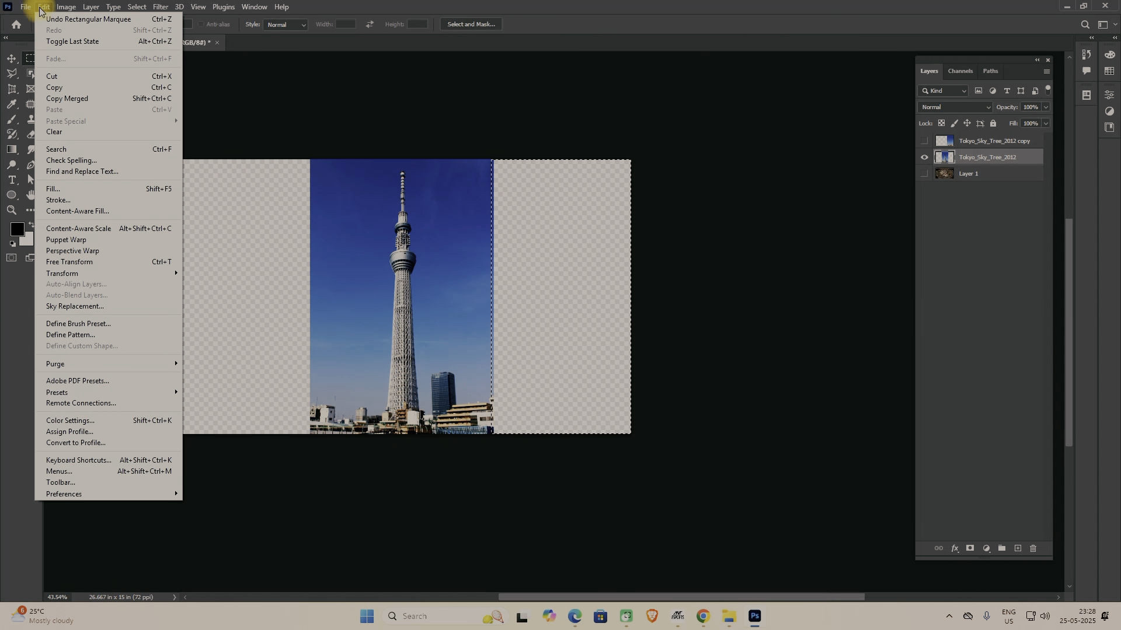
click(65, 188)
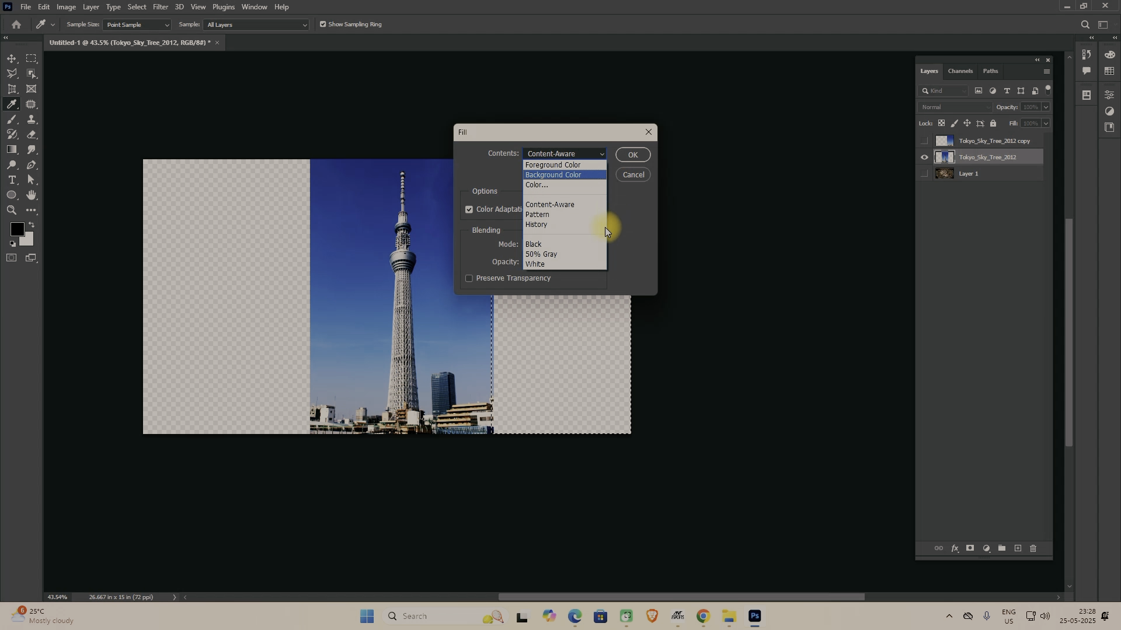
click(561, 204)
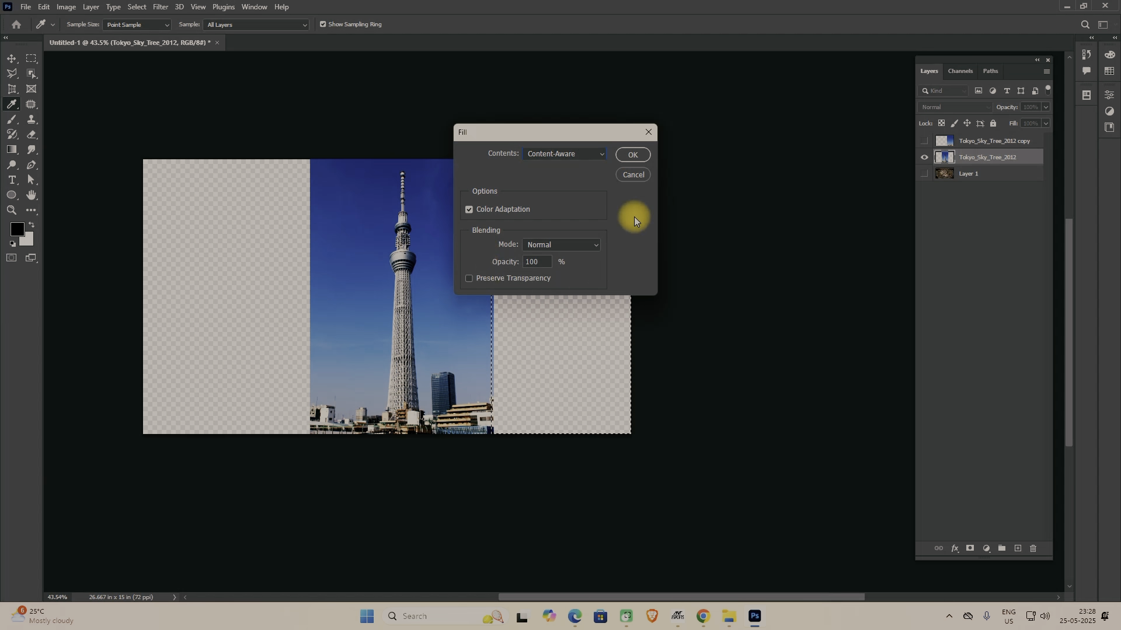
click(632, 155)
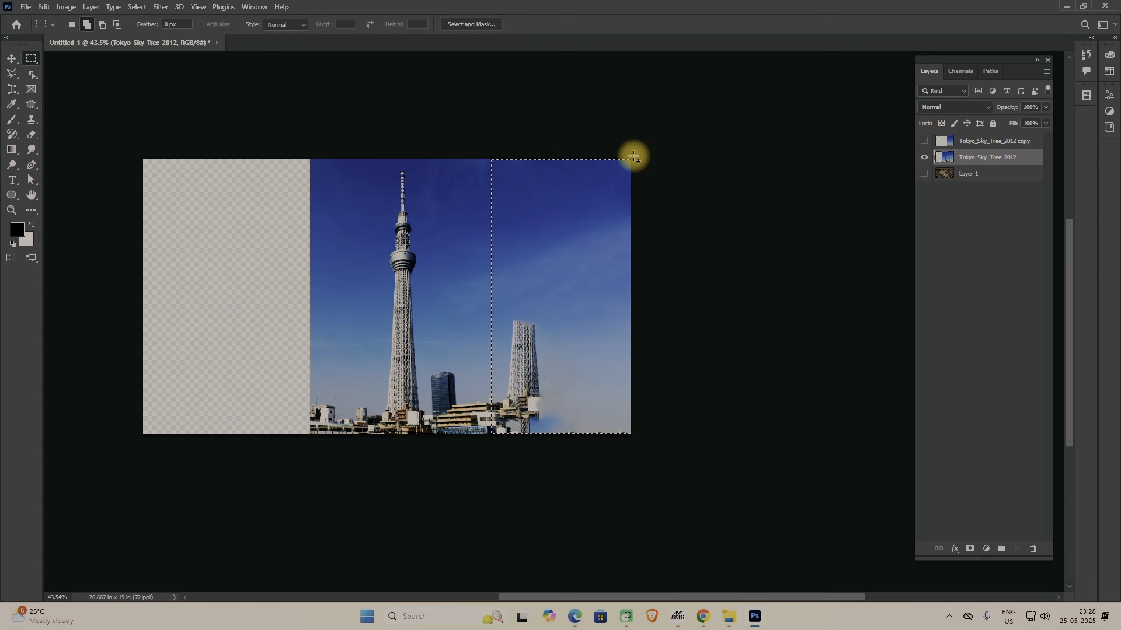
key(ctrl+d)
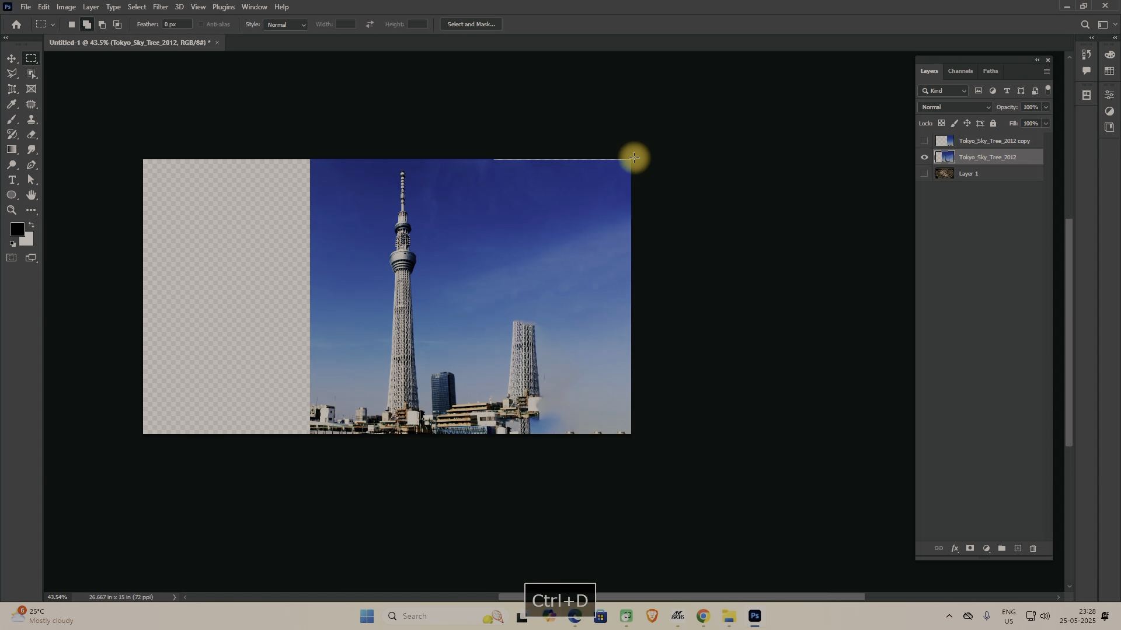
- Select the empty canvas area left of the tower photo, fill it with Content-Aware, and deselect it
drag(96, 130, 314, 481)
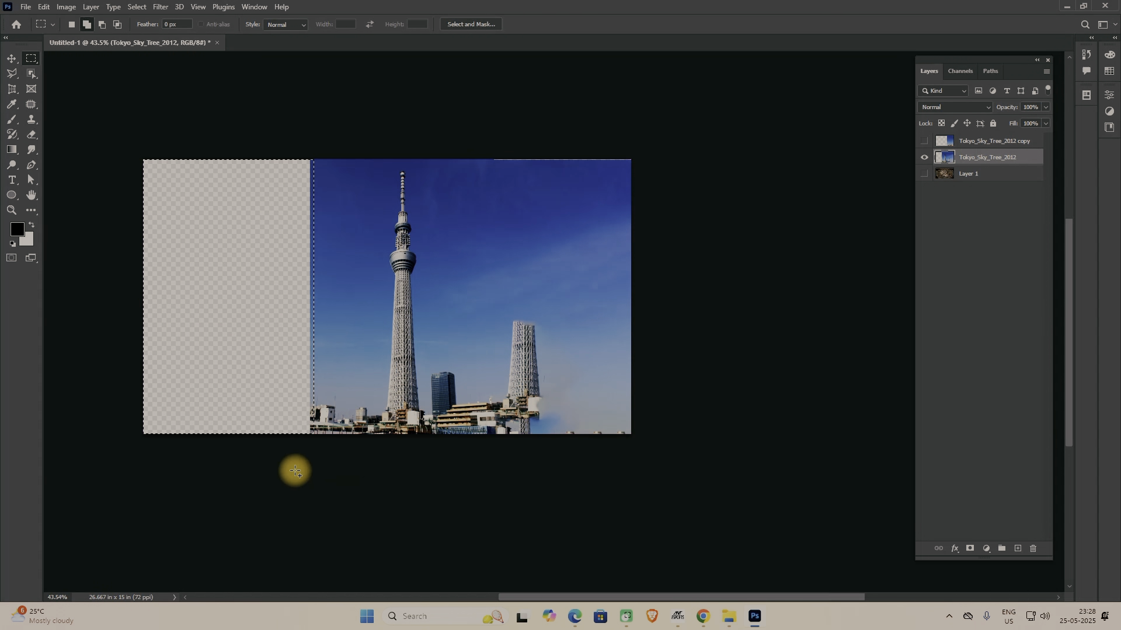
click(44, 7)
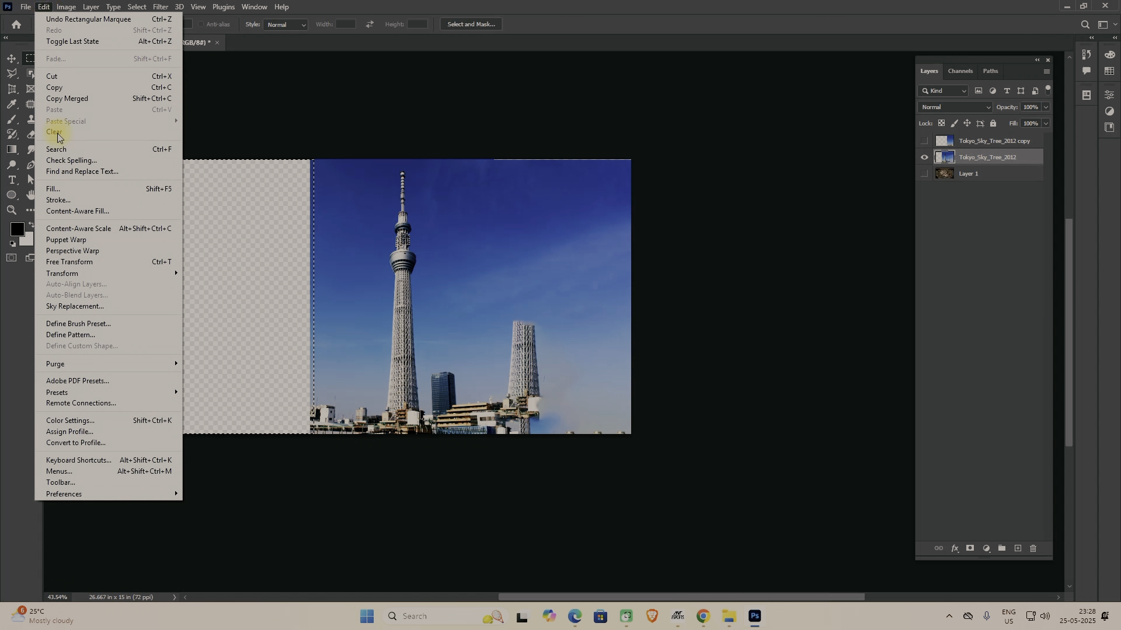
click(59, 188)
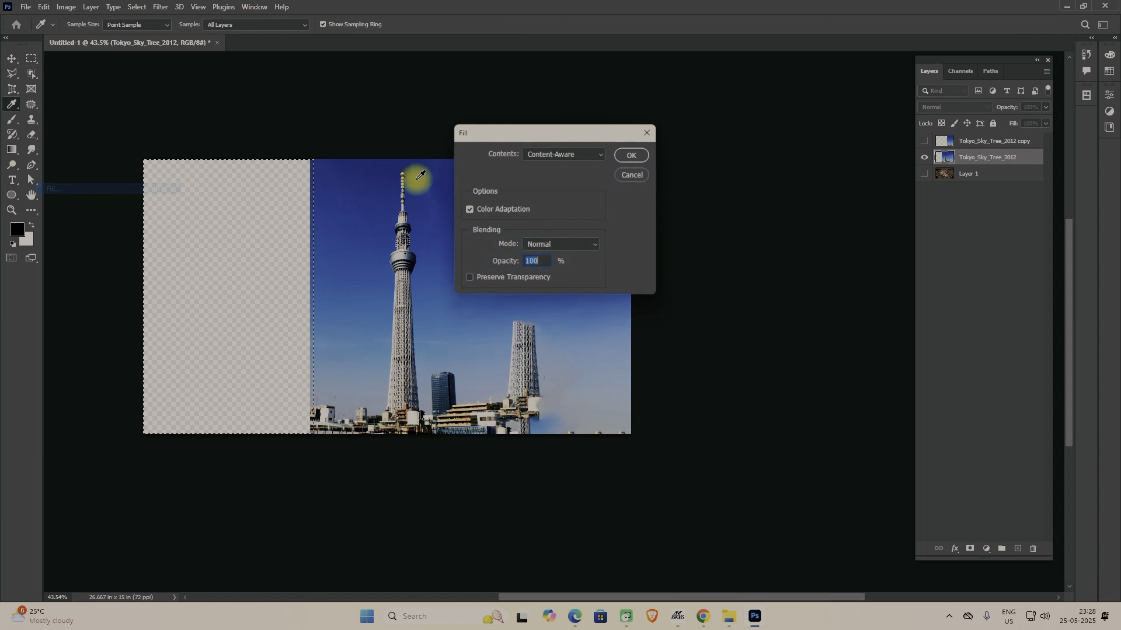
click(644, 156)
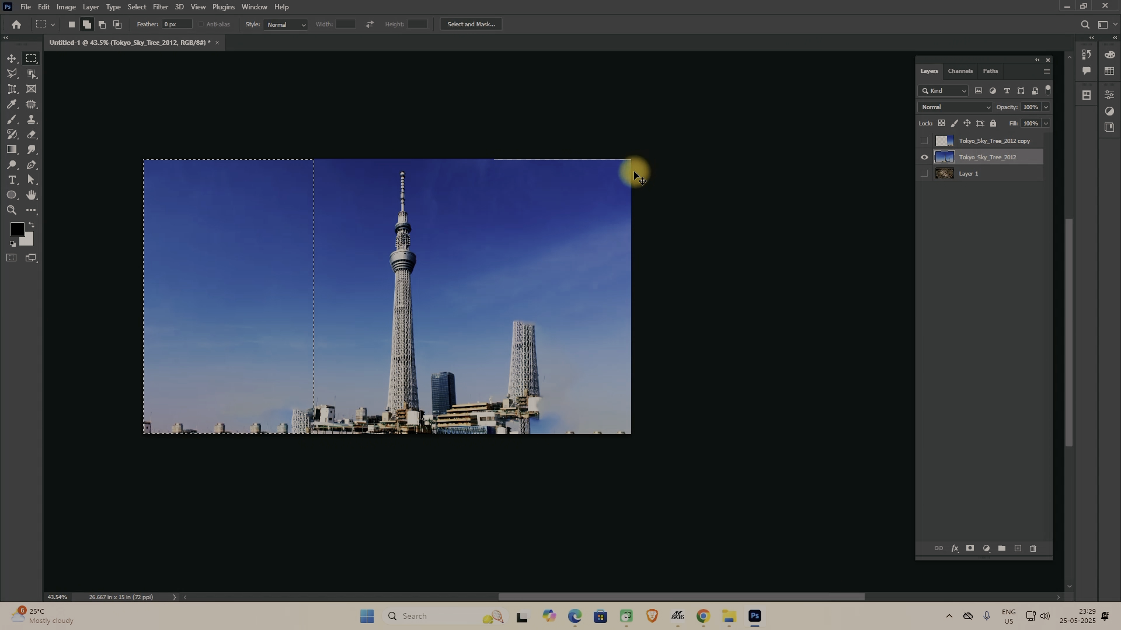
key(ctrl+d)
- Select the tall central tower with the Object Selection tool and trim the selection around its base
click(29, 74)
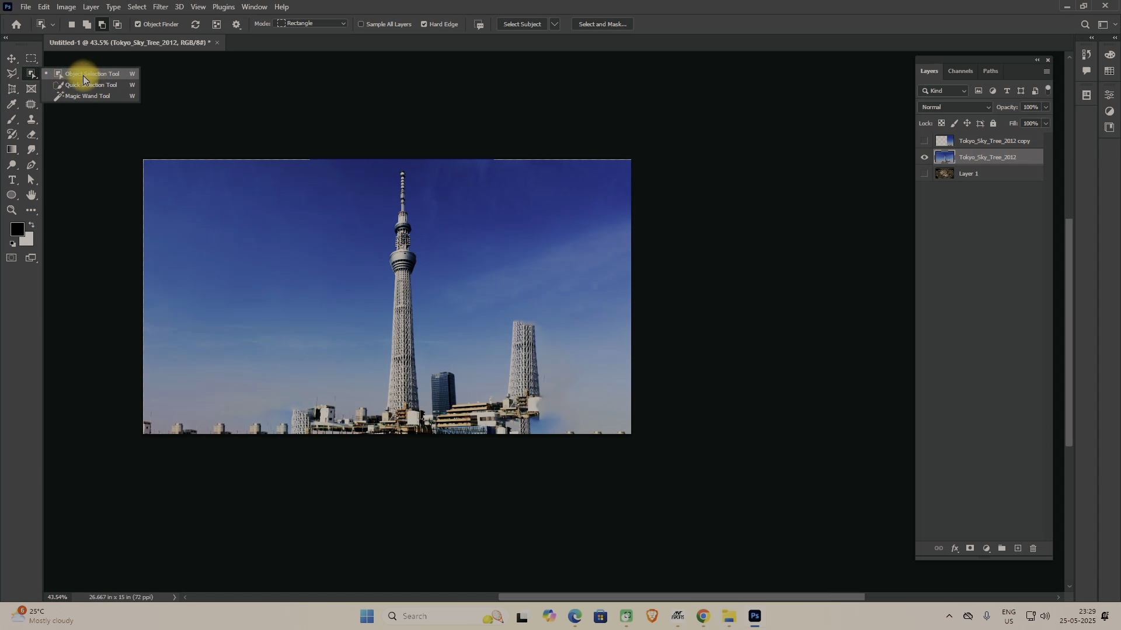
click(83, 75)
drag(376, 164, 432, 373)
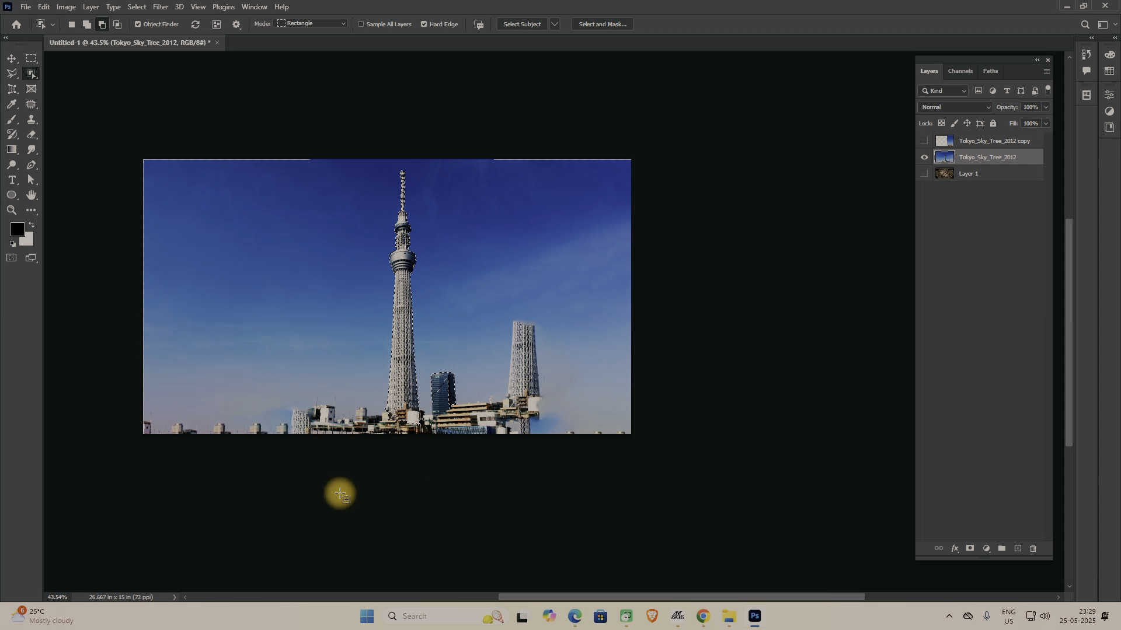
drag(372, 400, 419, 445)
drag(360, 390, 421, 443)
- Add the tower's base and the surrounding skyline buildings to the selection with the Object Selection tool
click(87, 24)
drag(333, 361, 457, 470)
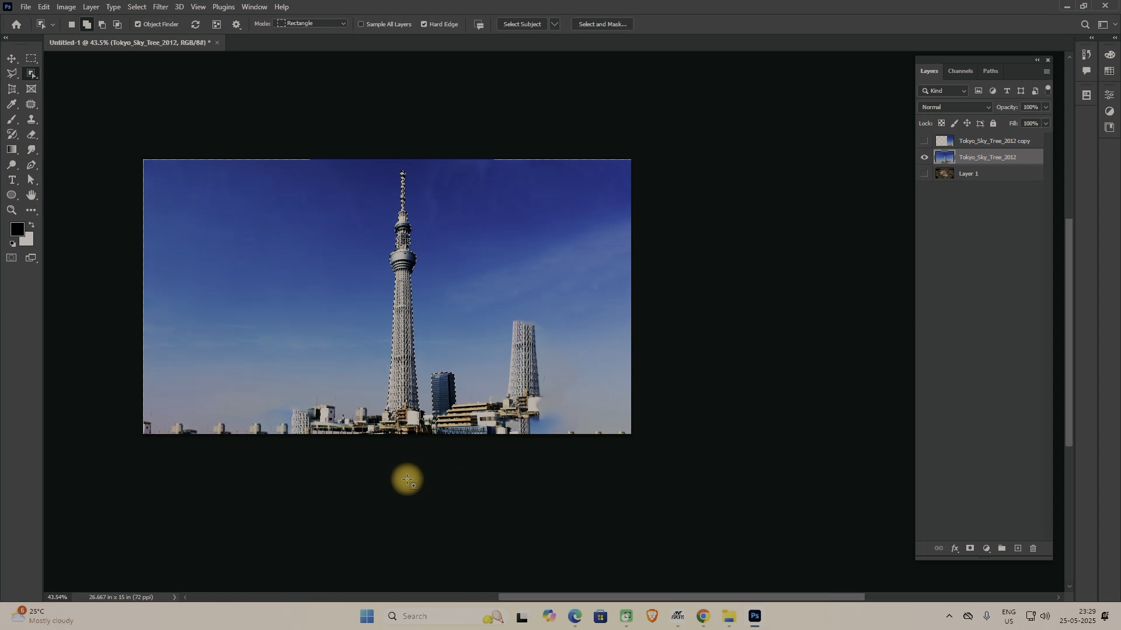
drag(253, 386, 563, 467)
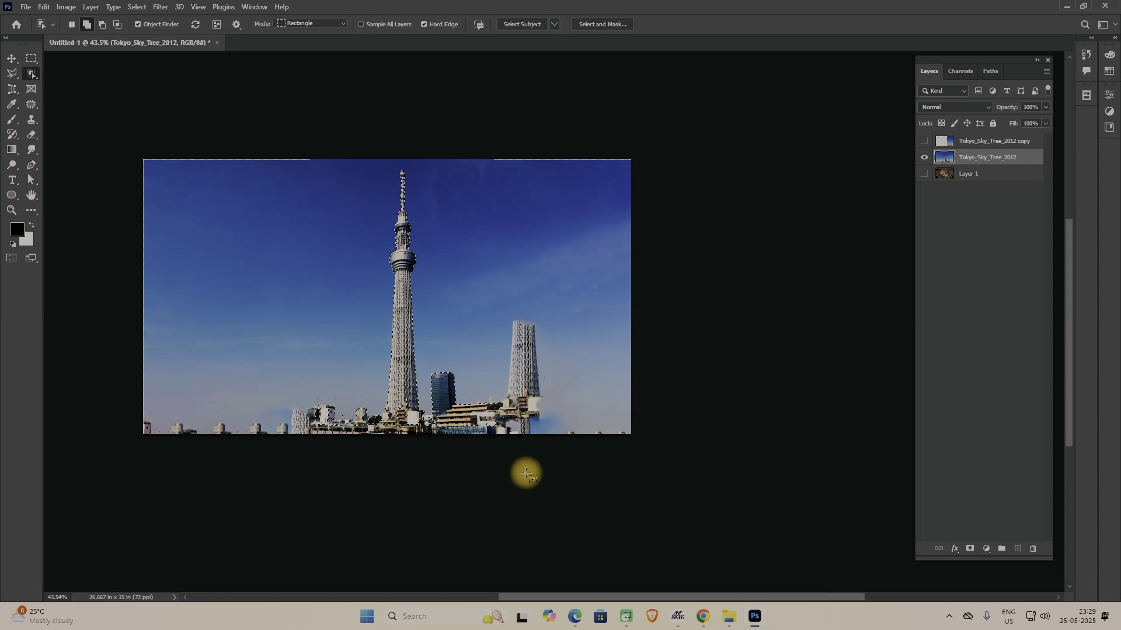
drag(117, 383, 513, 422)
drag(385, 315, 384, 317)
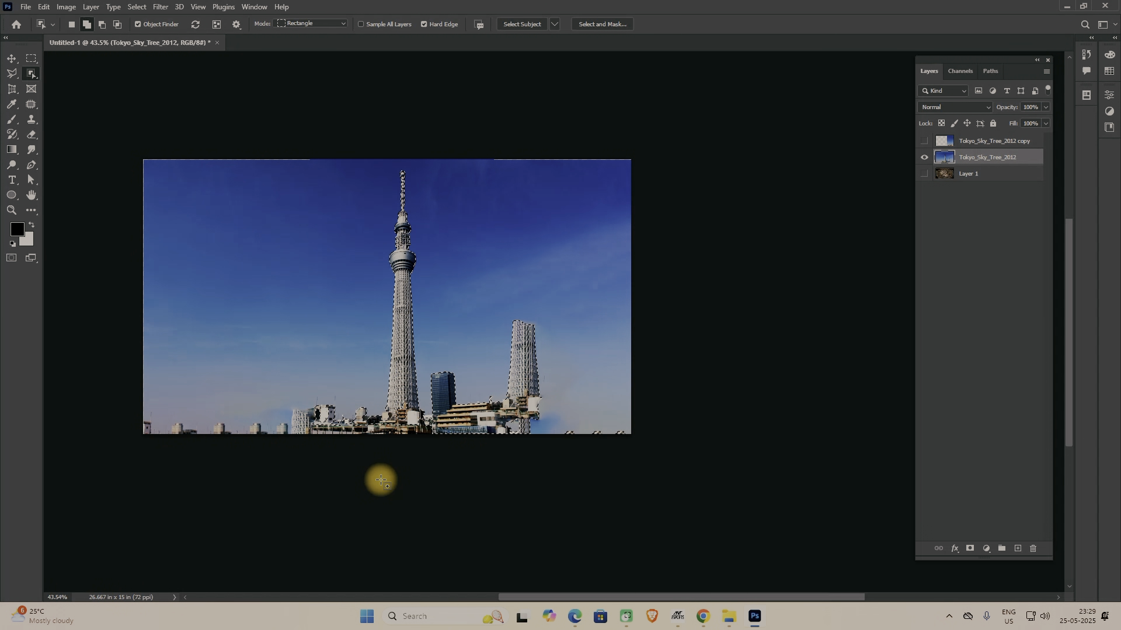
- Subtract everything on both sides of the central tower from the selection with the Rectangular Marquee tool
click(32, 57)
click(102, 24)
drag(93, 111, 374, 541)
drag(730, 127, 436, 501)
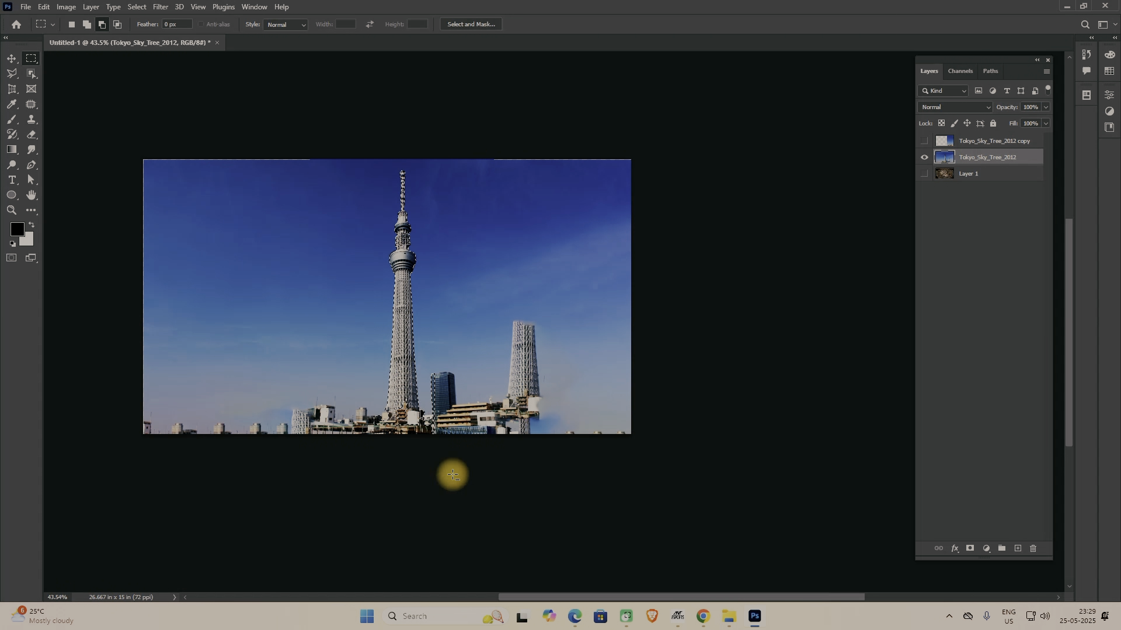
drag(680, 125, 426, 471)
- Add the tower shaft's section just below the observation deck to the selection with the Rectangular Marquee tool
scroll(426, 471, up, 3)
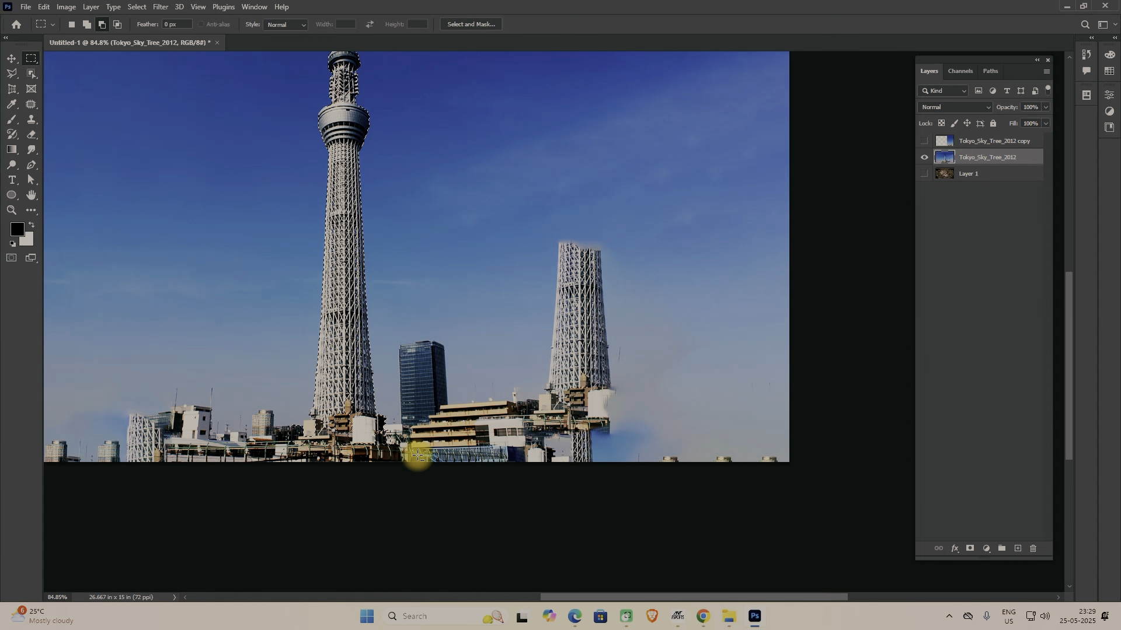
click(87, 25)
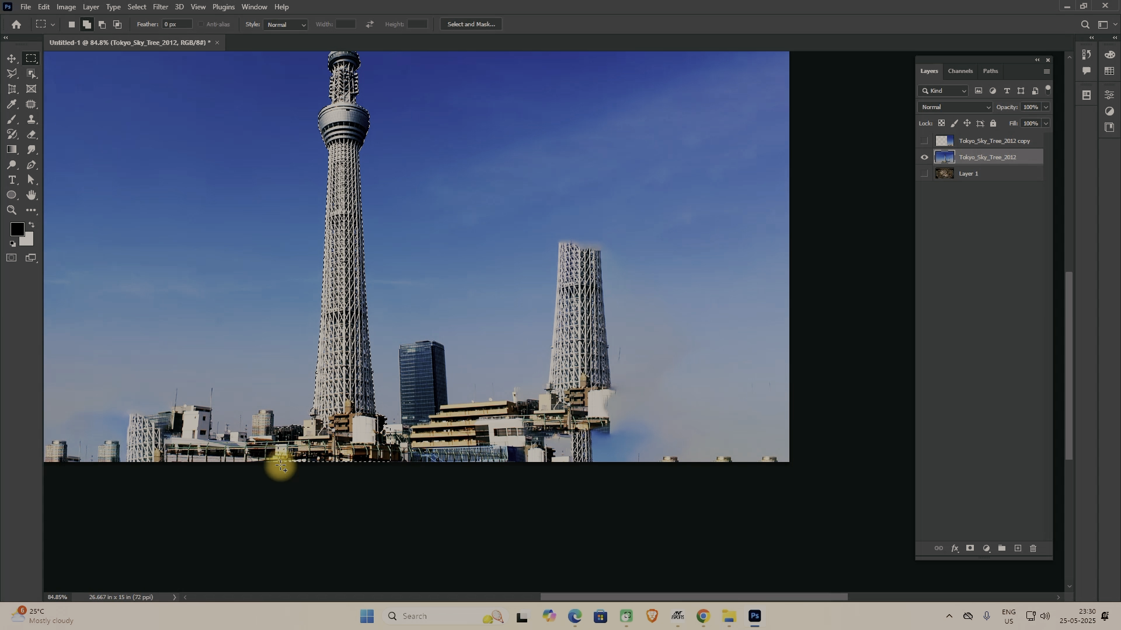
scroll(344, 113, up, 5)
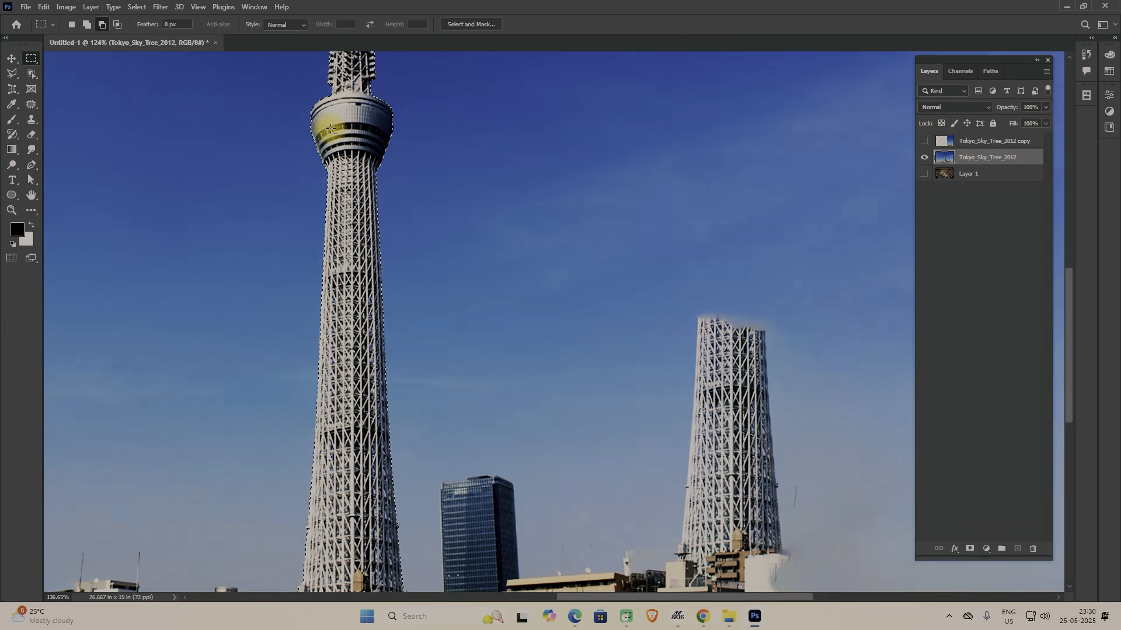
drag(339, 157, 398, 257)
scroll(312, 385, down, 10)
scroll(370, 334, up, 4)
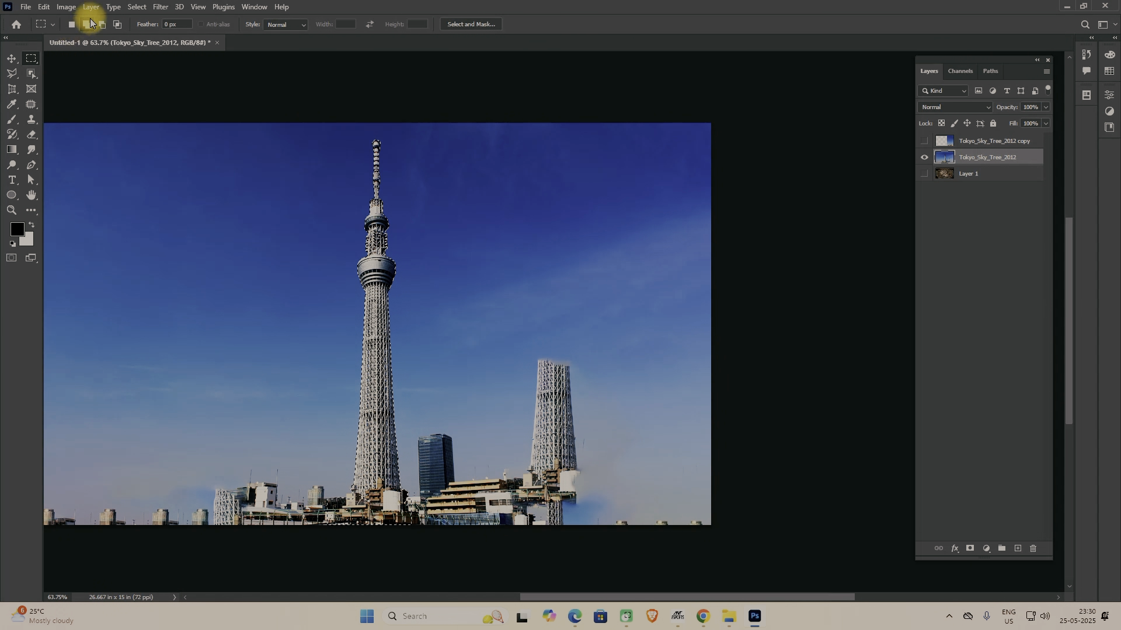
- Expand the central tower's selection by 2 pixels and check its outline around the observation deck
click(128, 7)
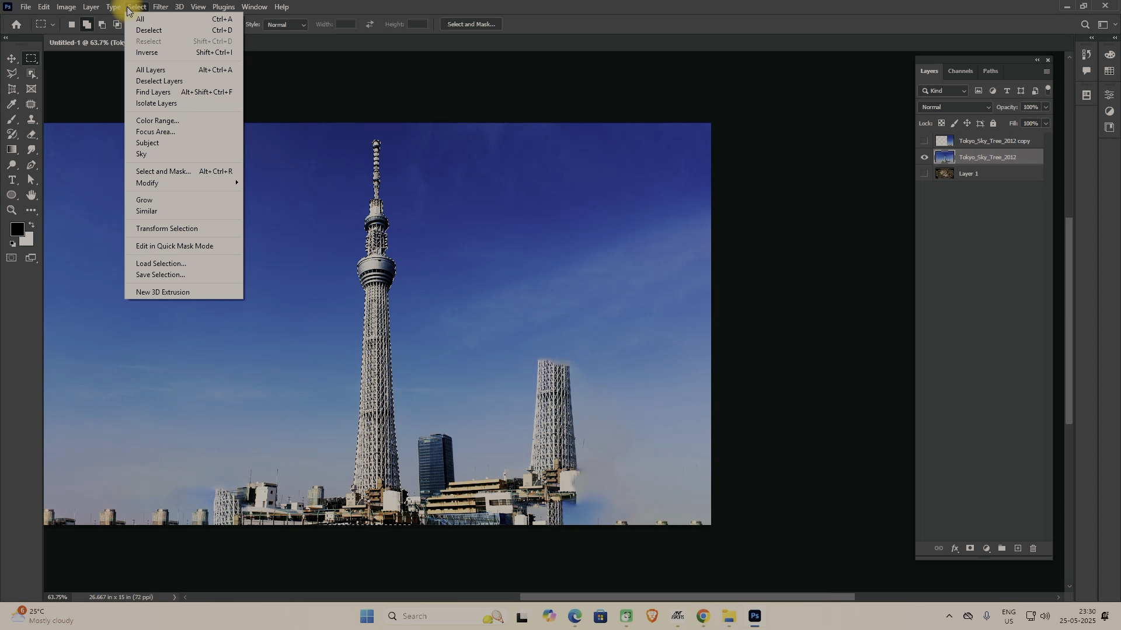
mouse_move(158, 182)
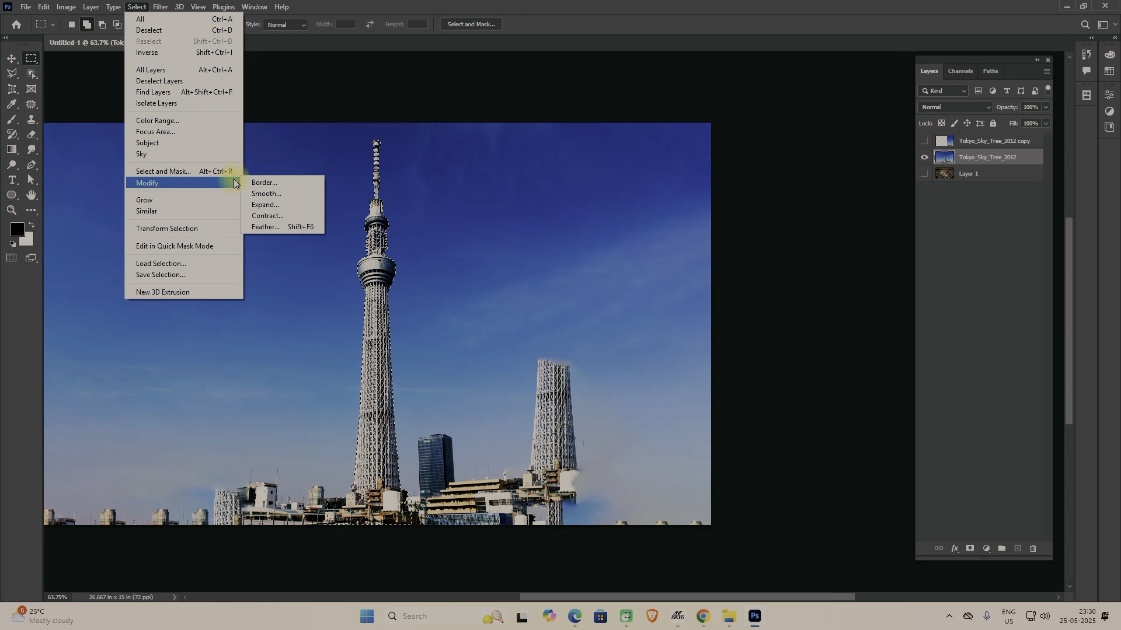
click(274, 205)
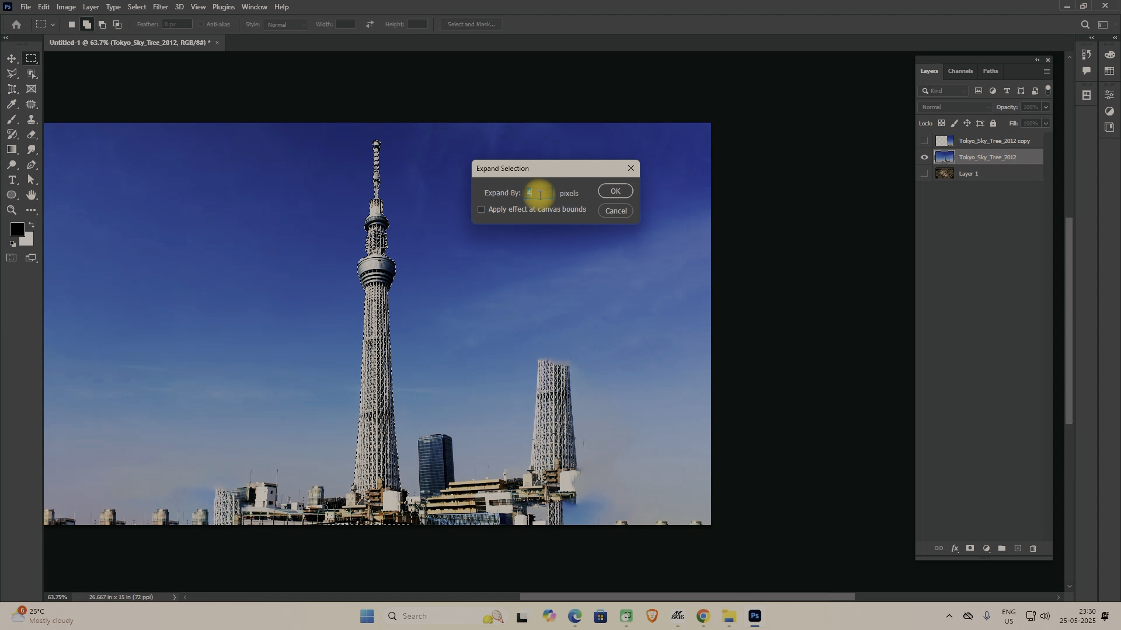
drag(539, 195, 505, 193)
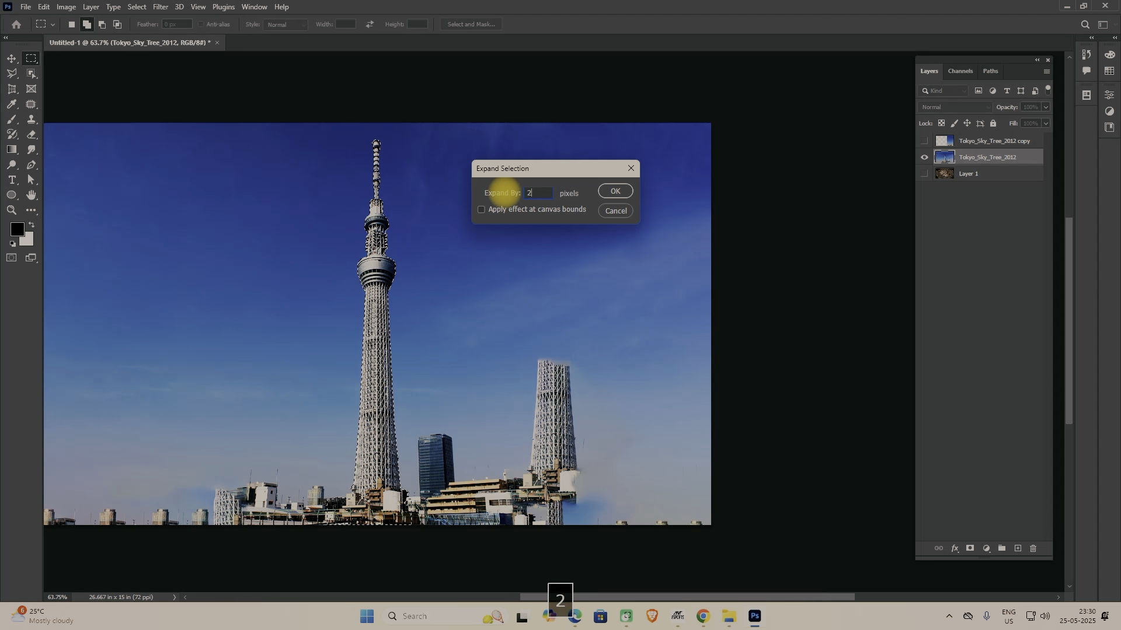
click(617, 192)
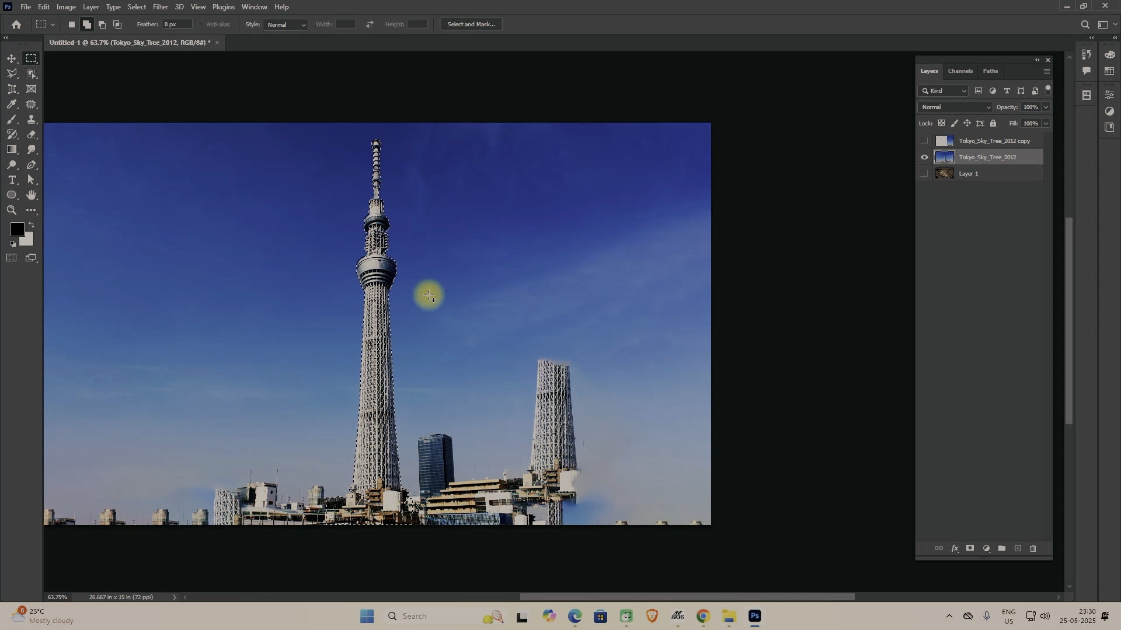
scroll(396, 289, up, 6)
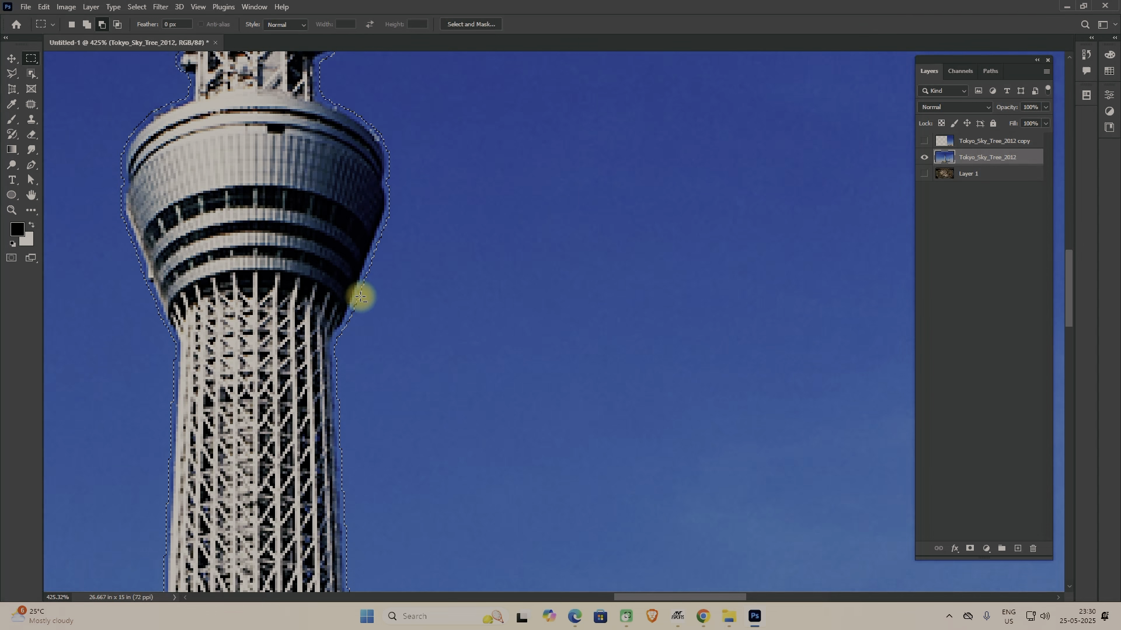
scroll(360, 297, down, 8)
key(shift)
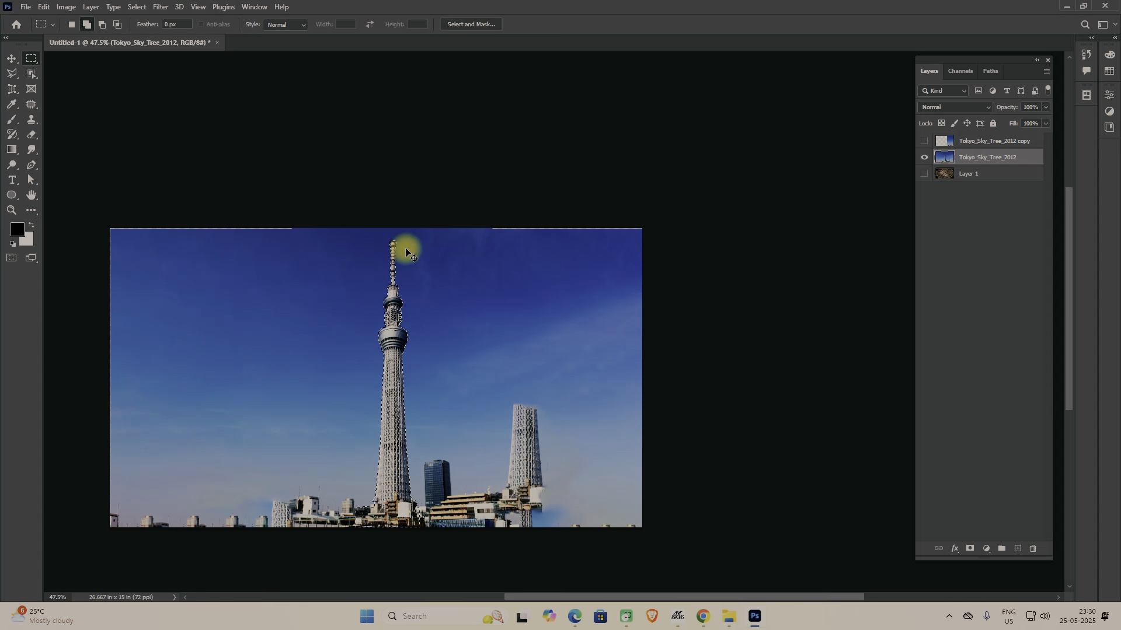
- Copy the selected tower onto a new layer and check the cutout with the photo layer temporarily hidden
key(ctrl+c)
key(ctrl+v)
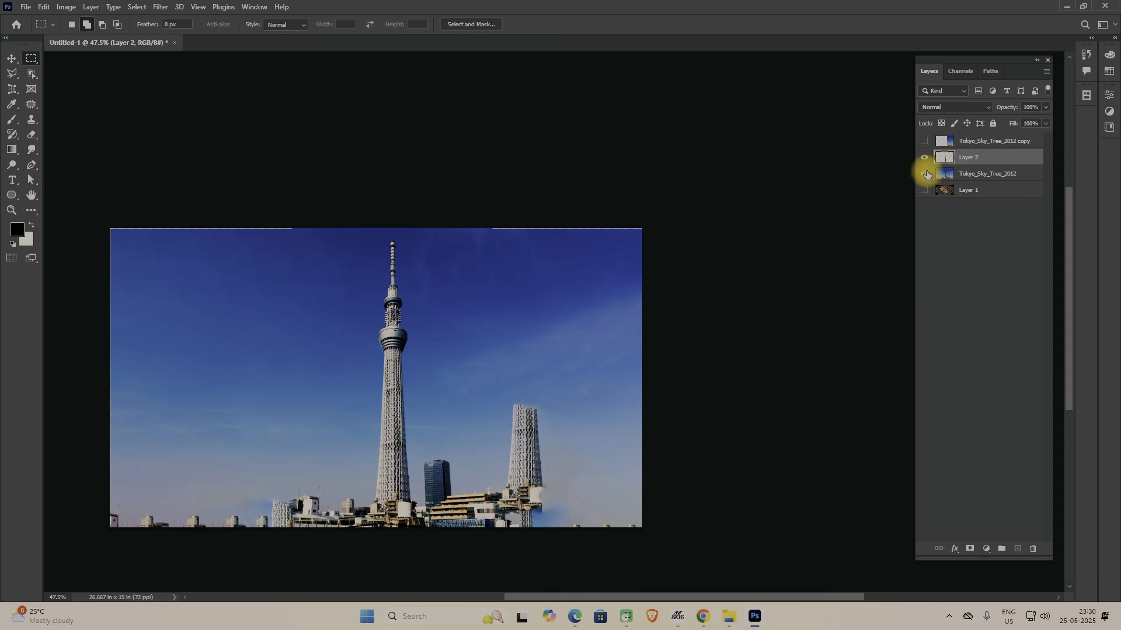
click(925, 174)
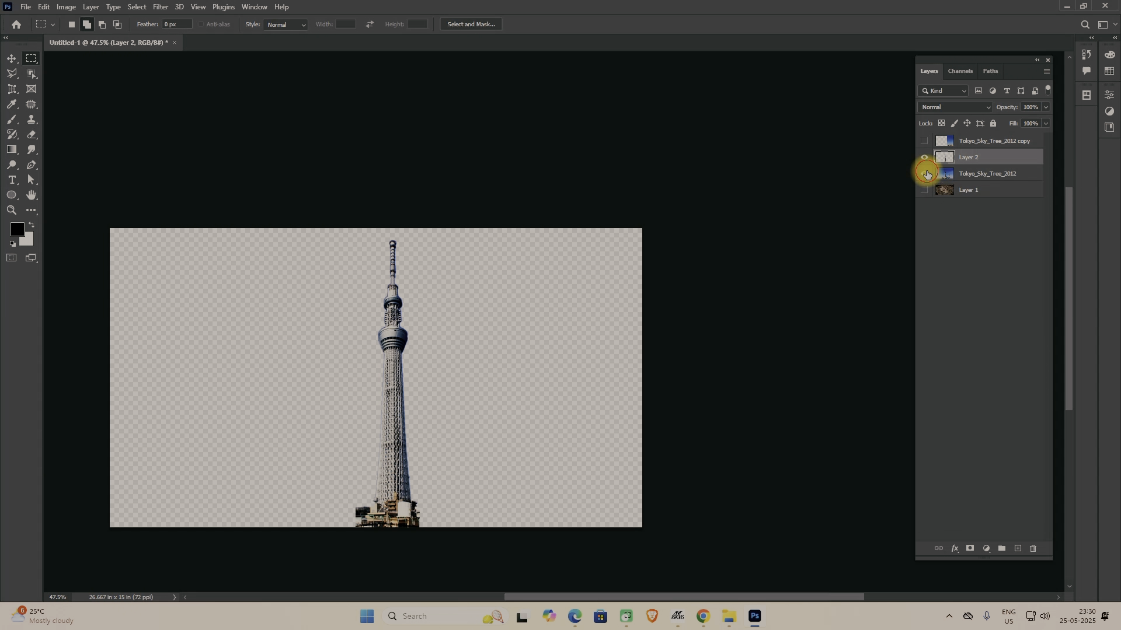
click(925, 173)
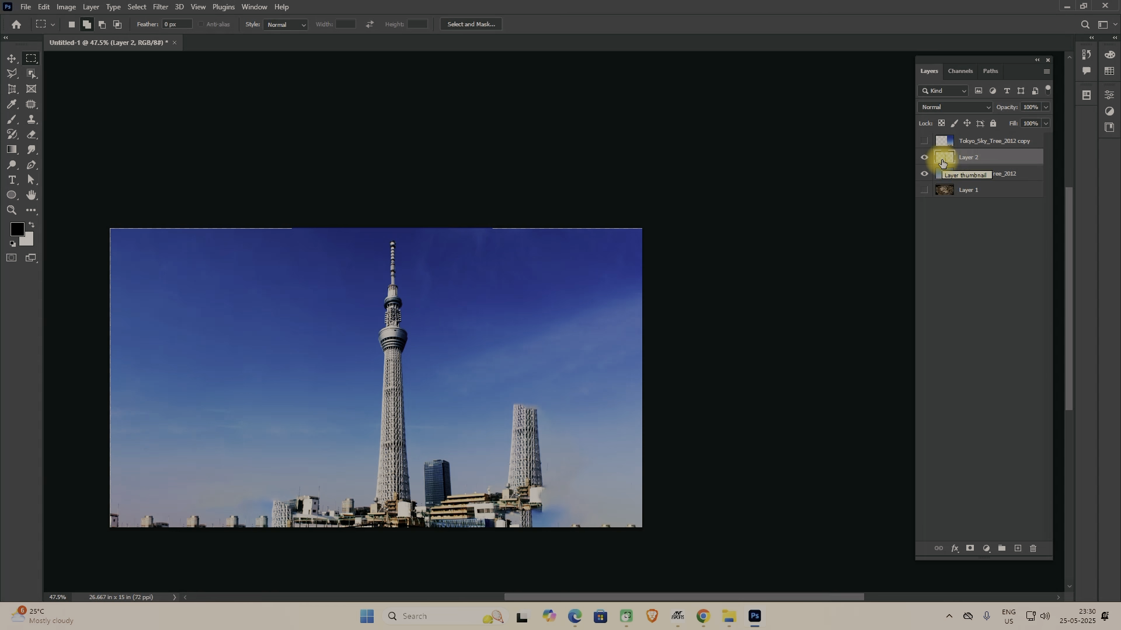
- Load the tower cutout's outline as a selection on the Tokyo_Sky_Tree_2012 layer, with the cutout layer hidden
ctrl+click(942, 164)
click(924, 157)
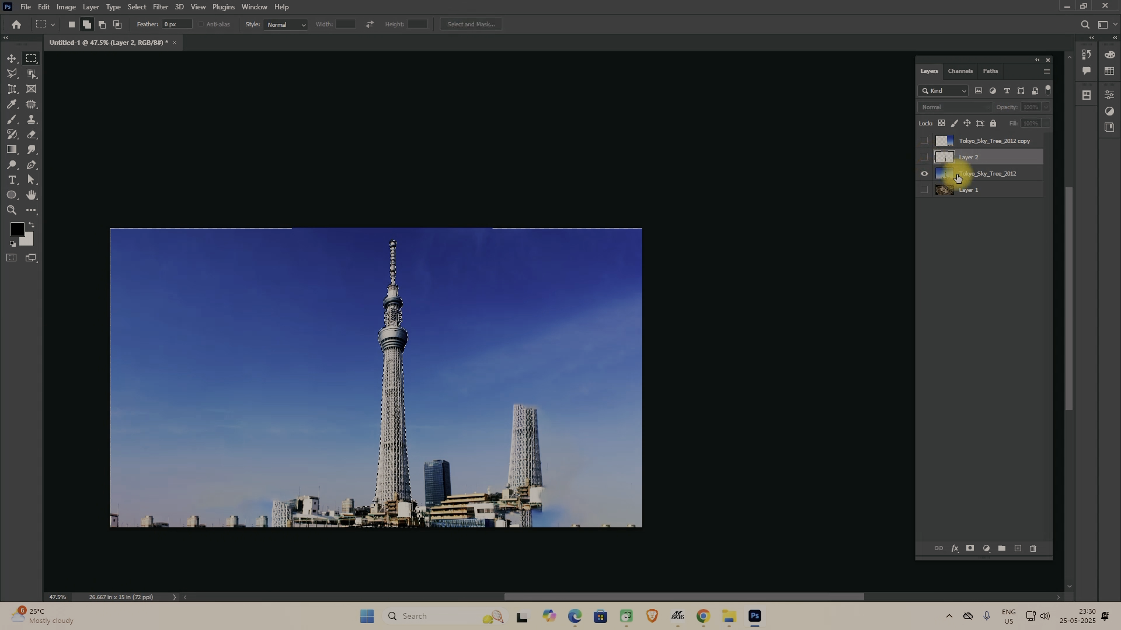
click(945, 174)
scroll(442, 379, up, 5)
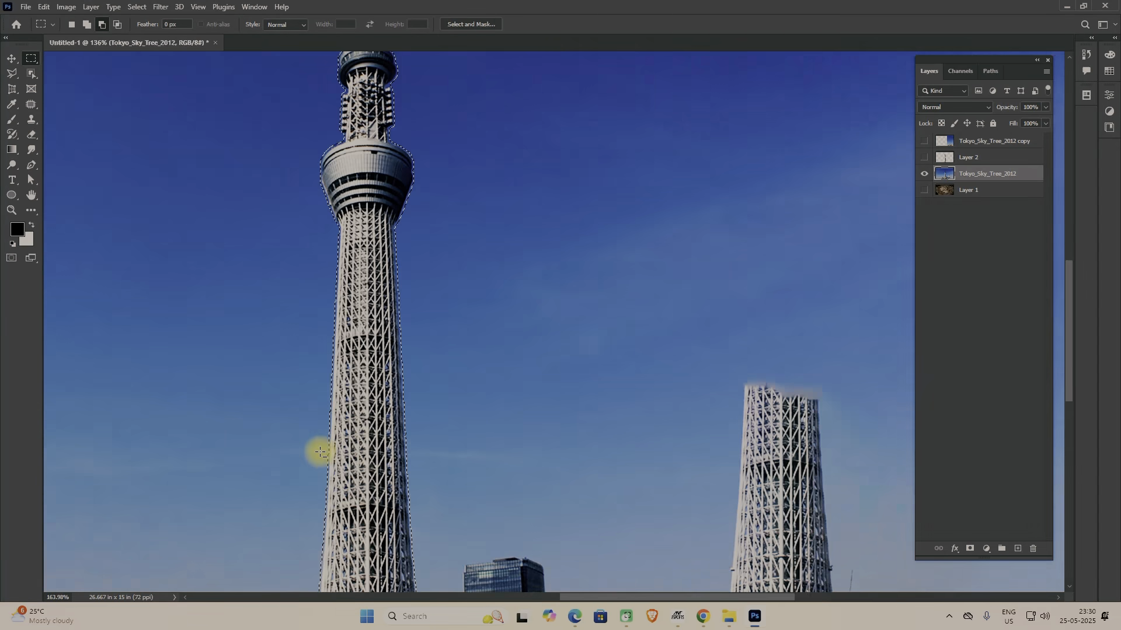
scroll(323, 460, down, 6)
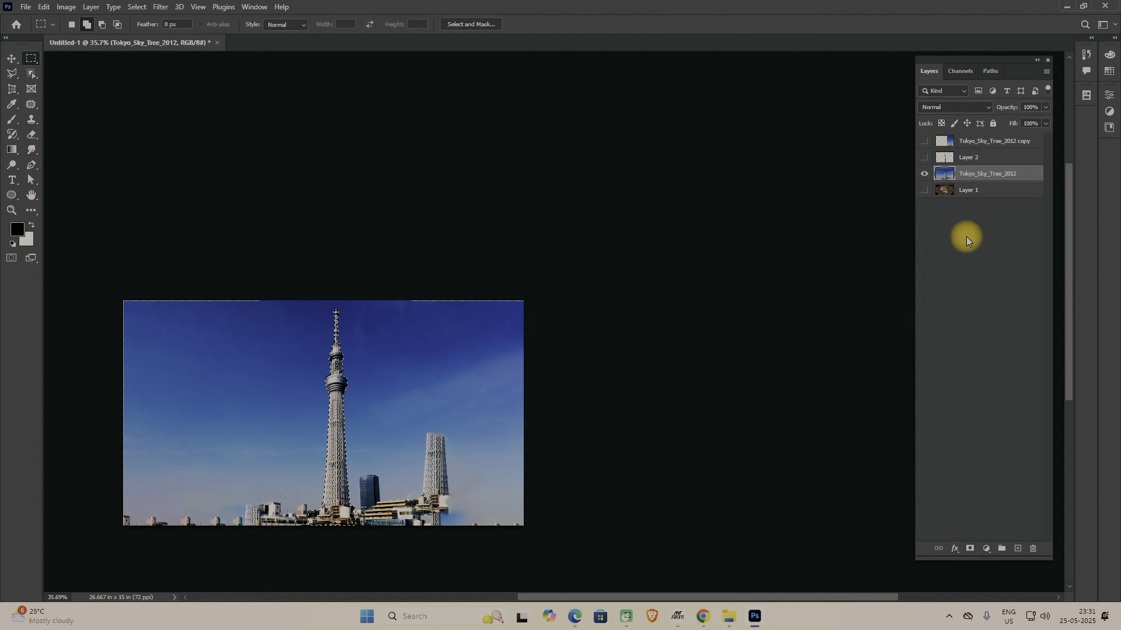
- Remove the tower from the photo layer with a Content-Aware fill at 100% opacity and clear the selection
click(44, 6)
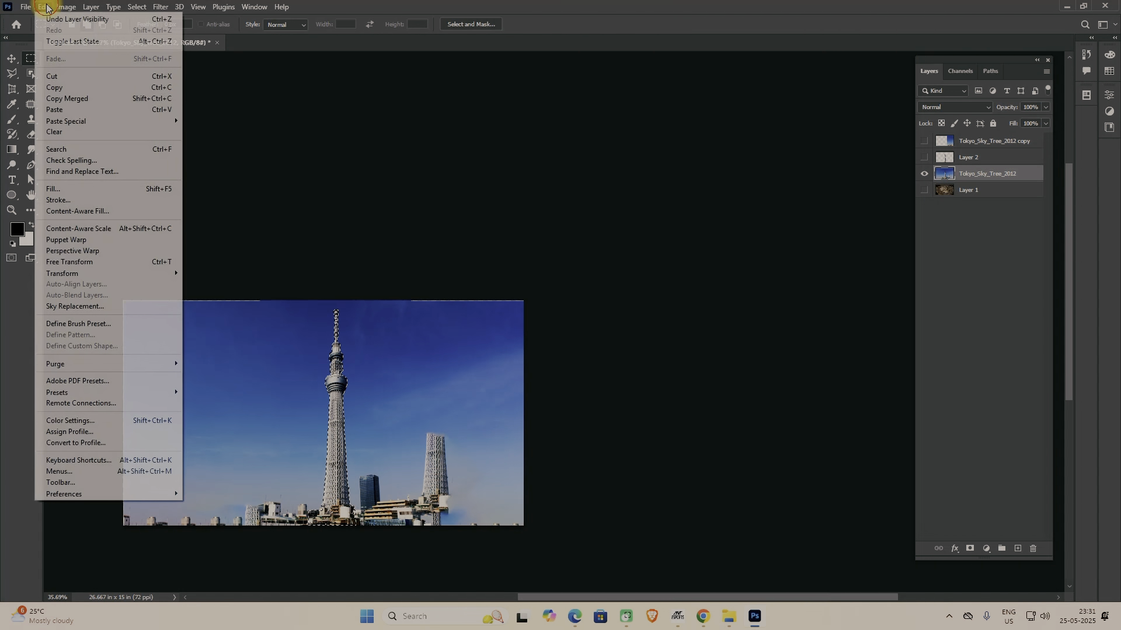
click(50, 190)
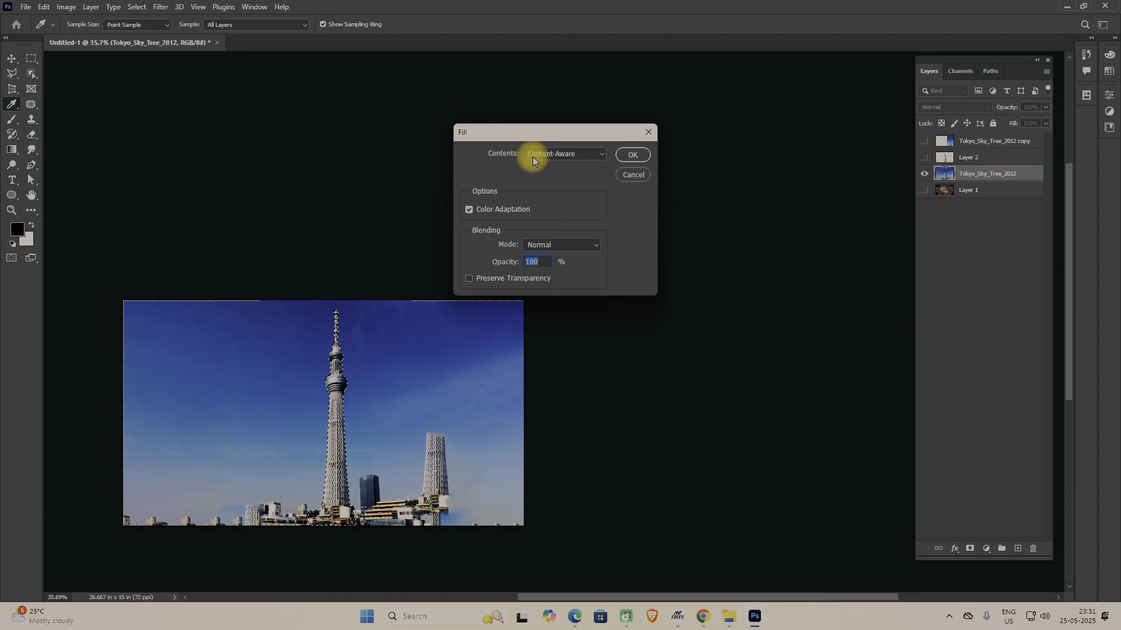
click(634, 155)
key(m)
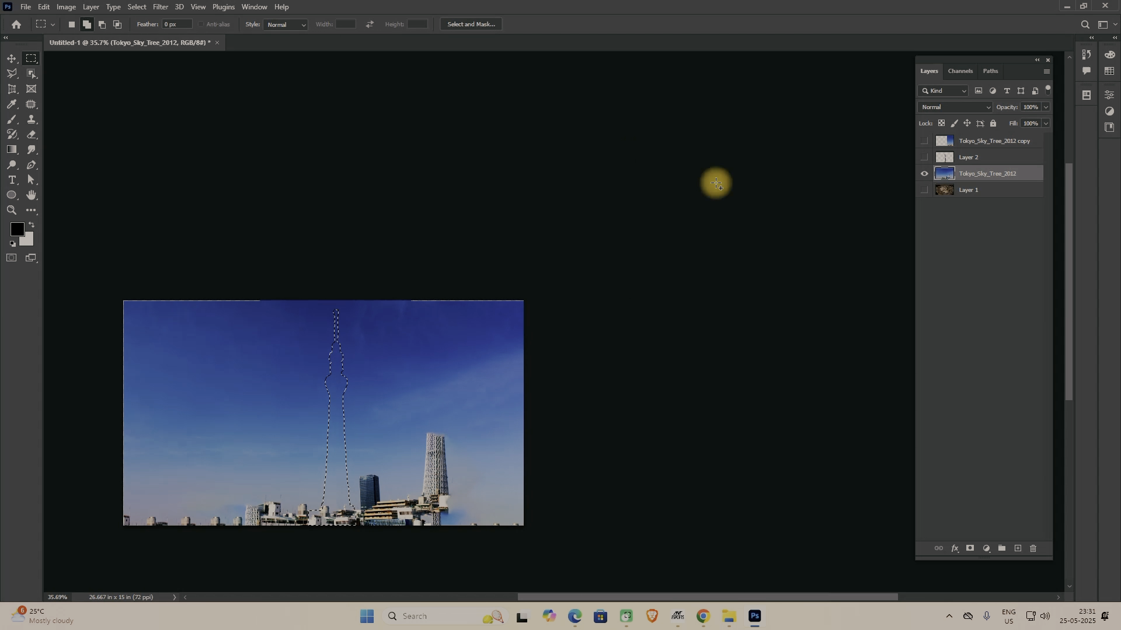
key(d)
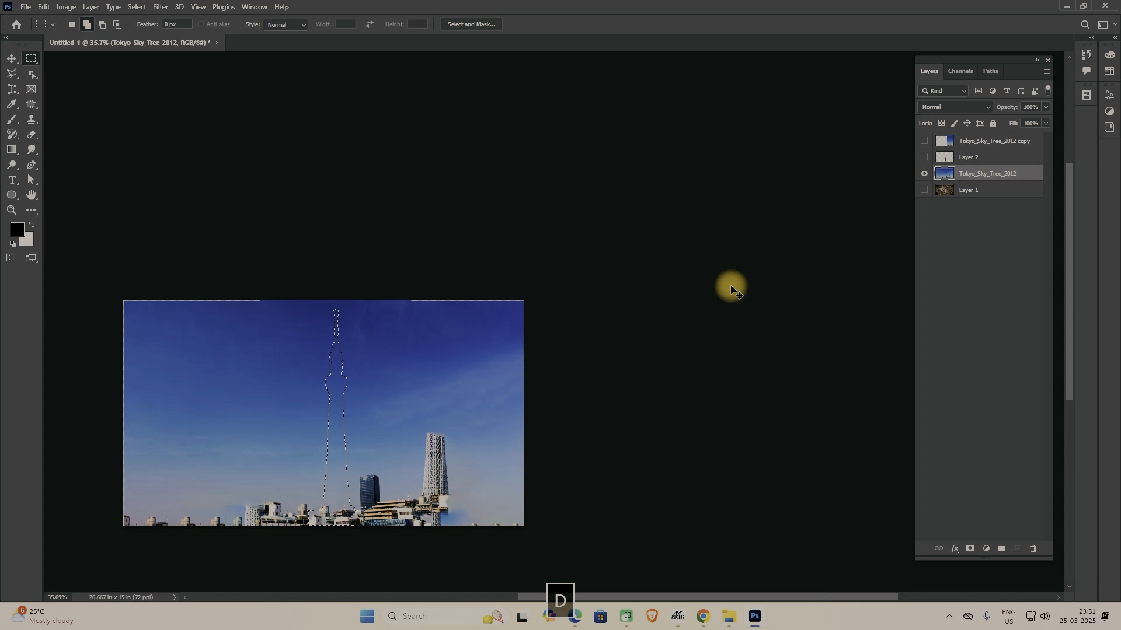
key(ctrl+d)
- Show the tower cutout layer again and move the tower to the left side of the photo
key(space)
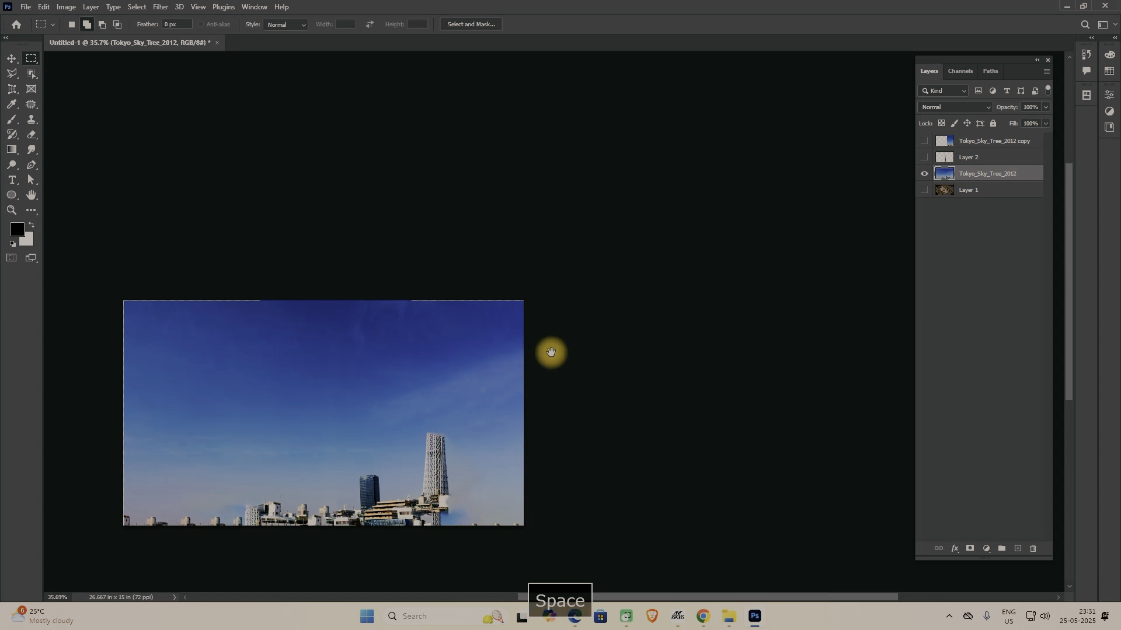
drag(551, 352, 677, 239)
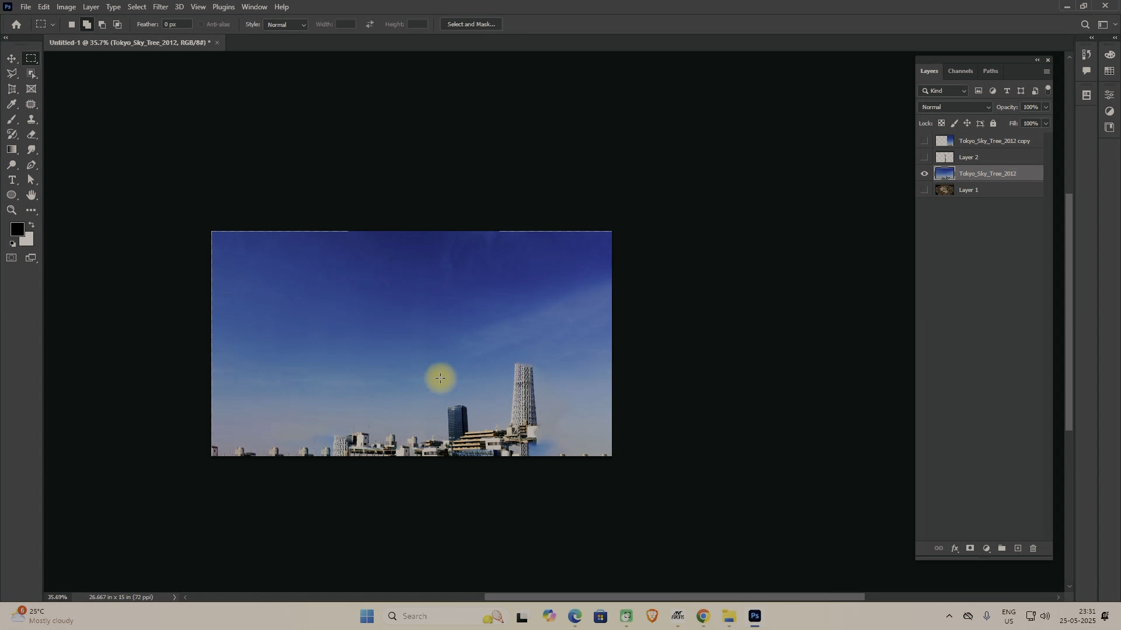
click(923, 159)
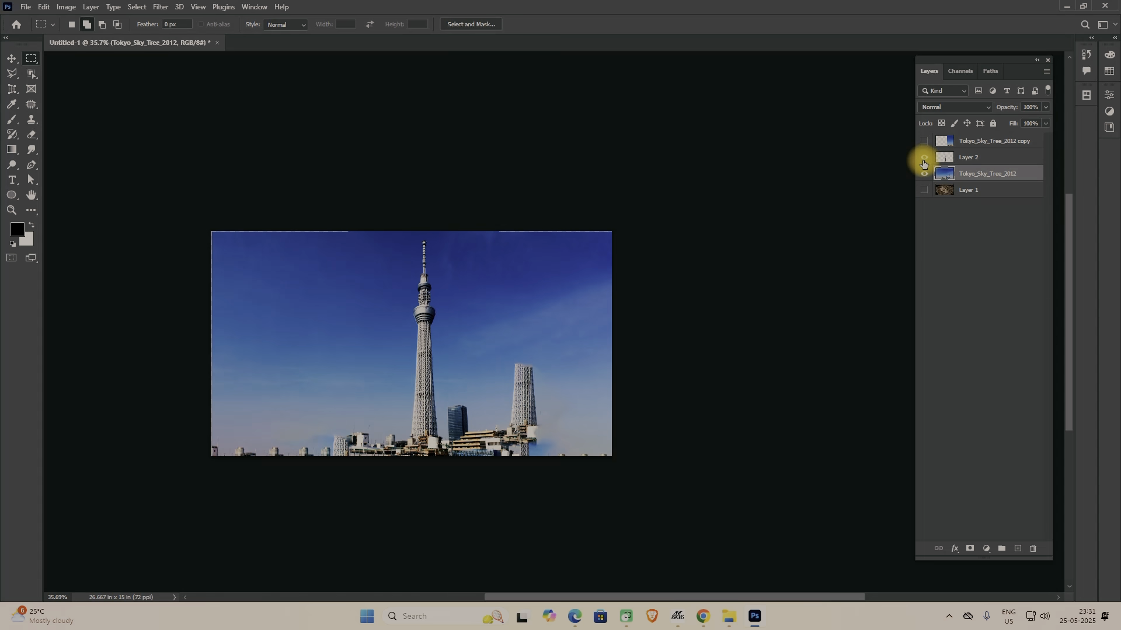
click(12, 58)
drag(425, 364, 268, 371)
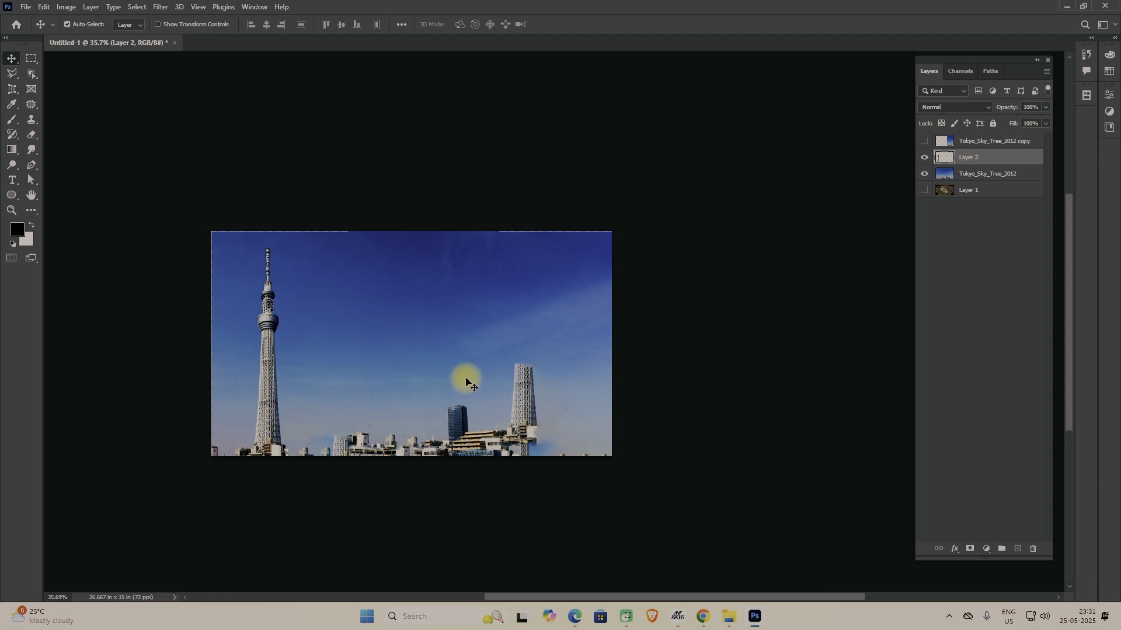
- Marquee the truncated tower and buildings in the photo layer's lower-right area and replace them using Content-Aware fill
click(32, 58)
drag(416, 325, 625, 523)
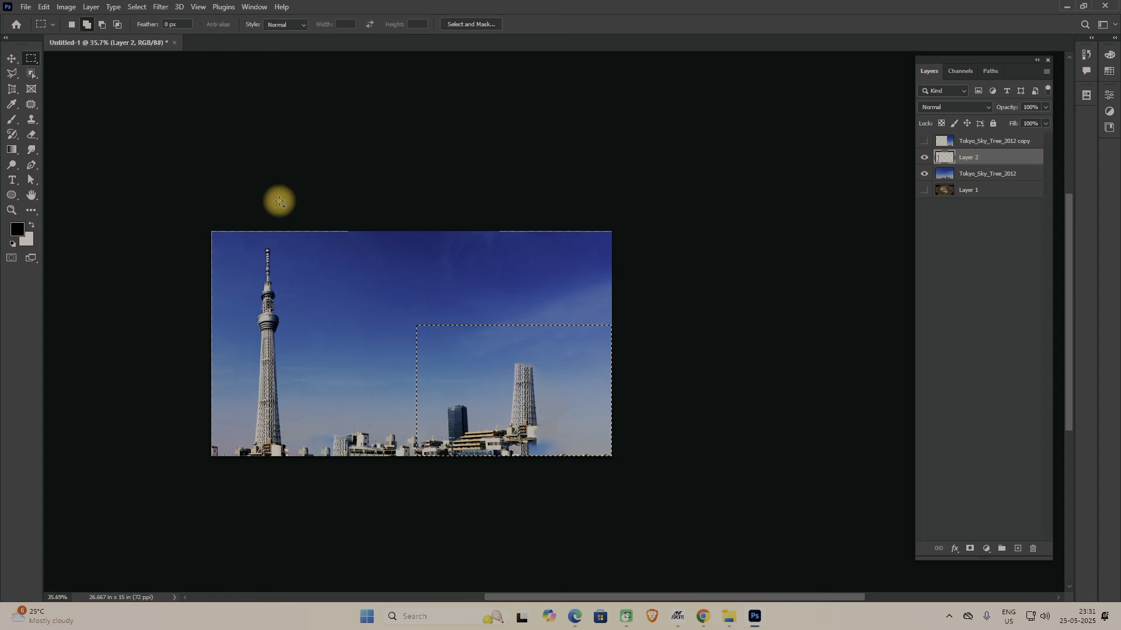
click(981, 173)
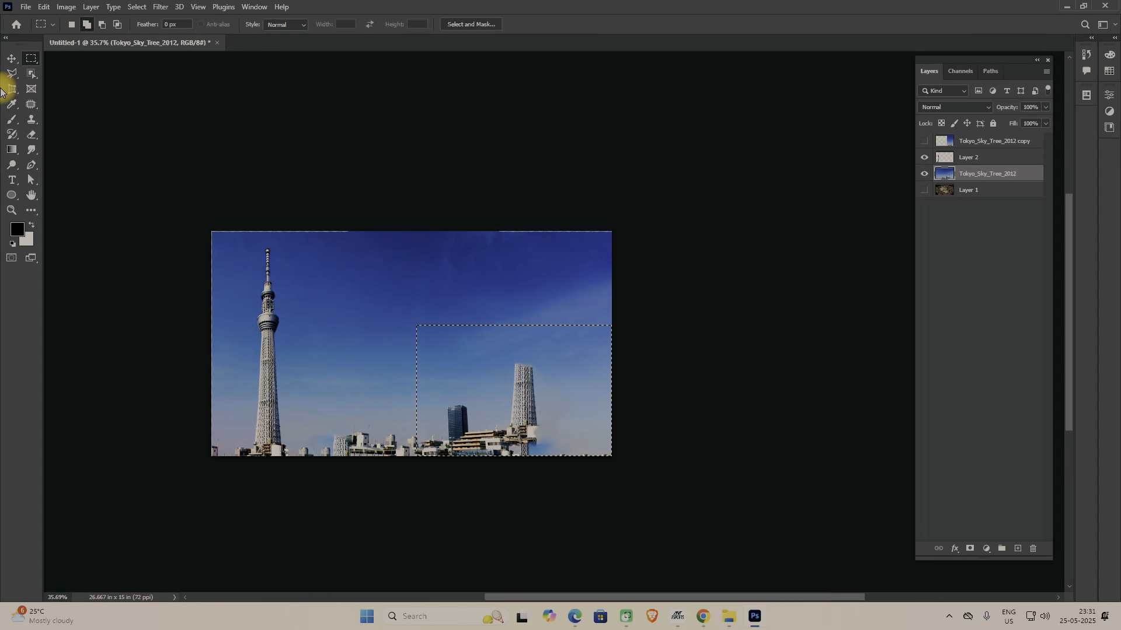
click(44, 7)
click(53, 189)
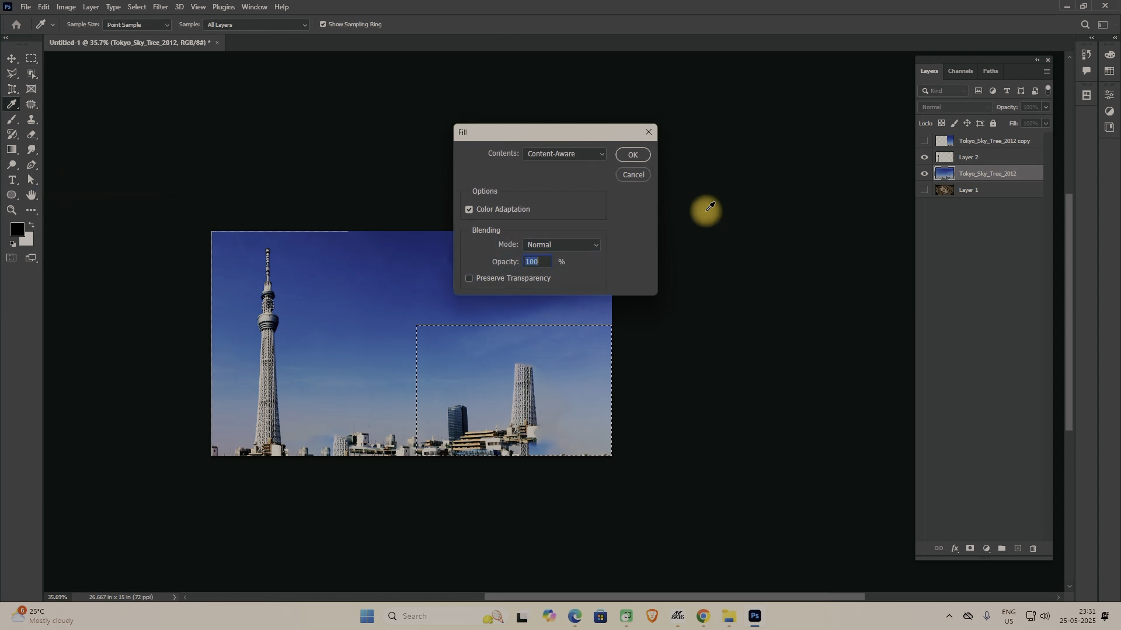
click(627, 154)
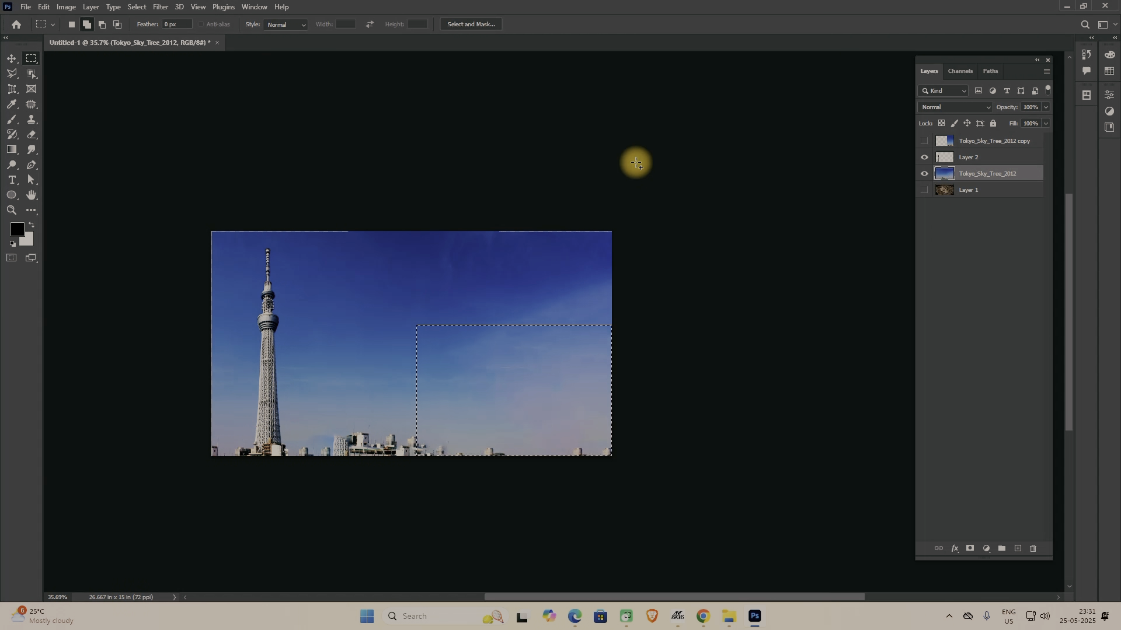
key(ctrl+d)
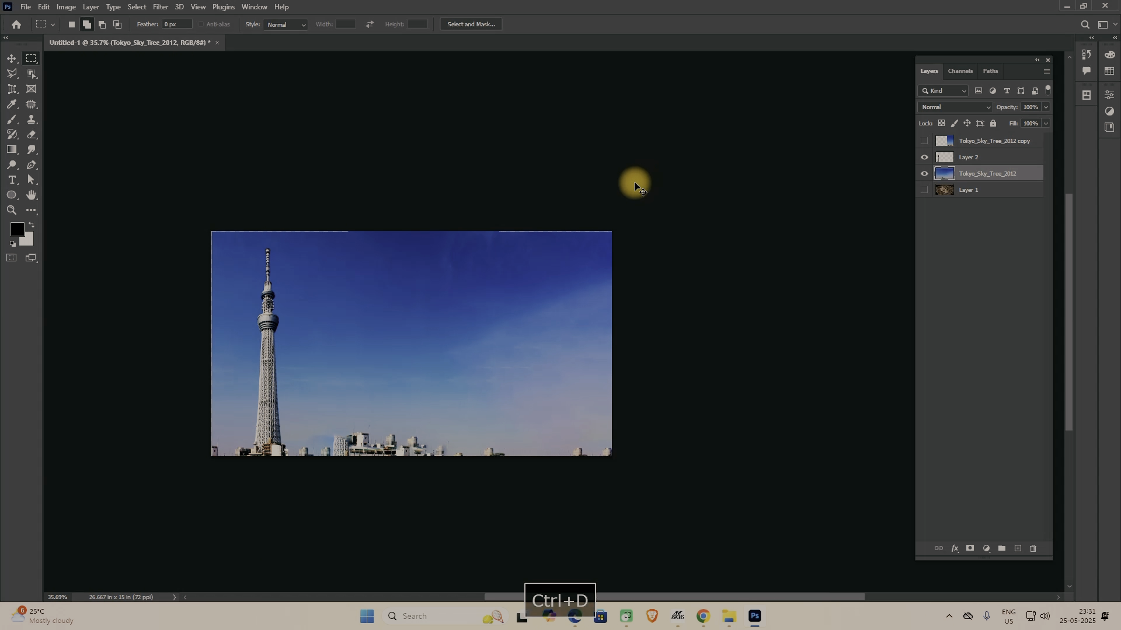
- Replace the buildings along the photo's lower middle edge using a rectangular selection and Content-Aware fill
click(319, 421)
drag(331, 439, 465, 510)
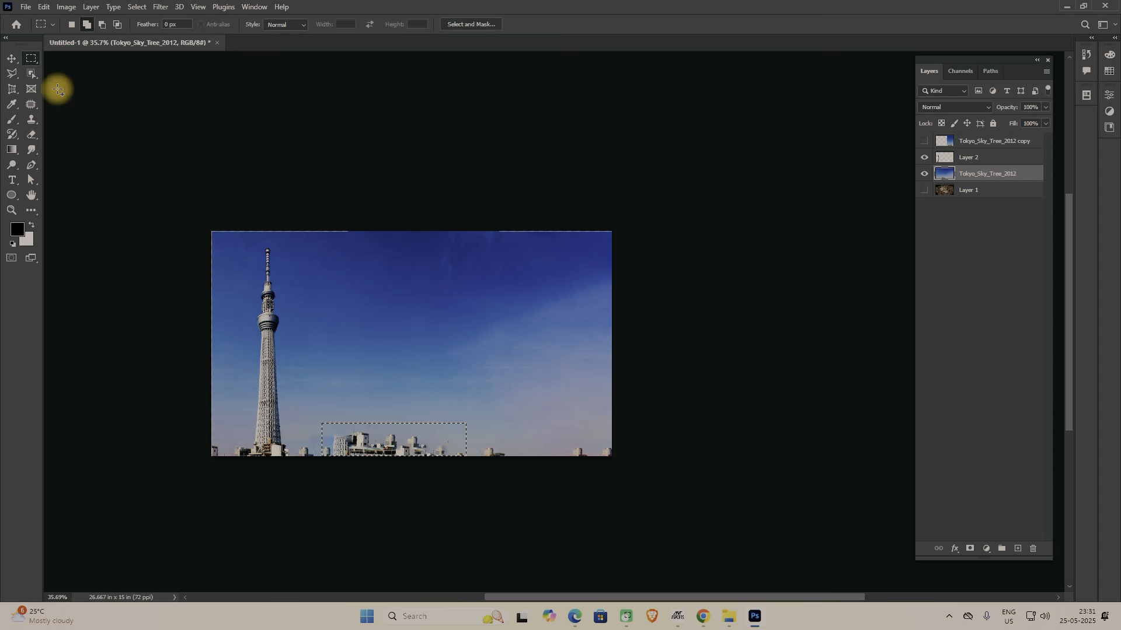
click(46, 7)
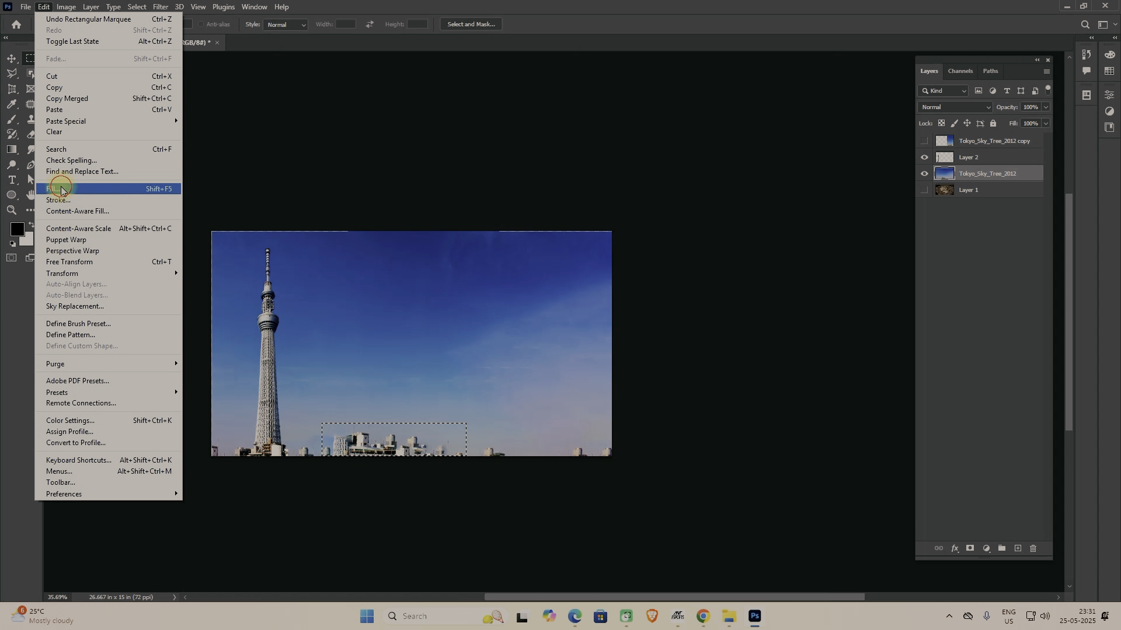
click(58, 187)
click(636, 155)
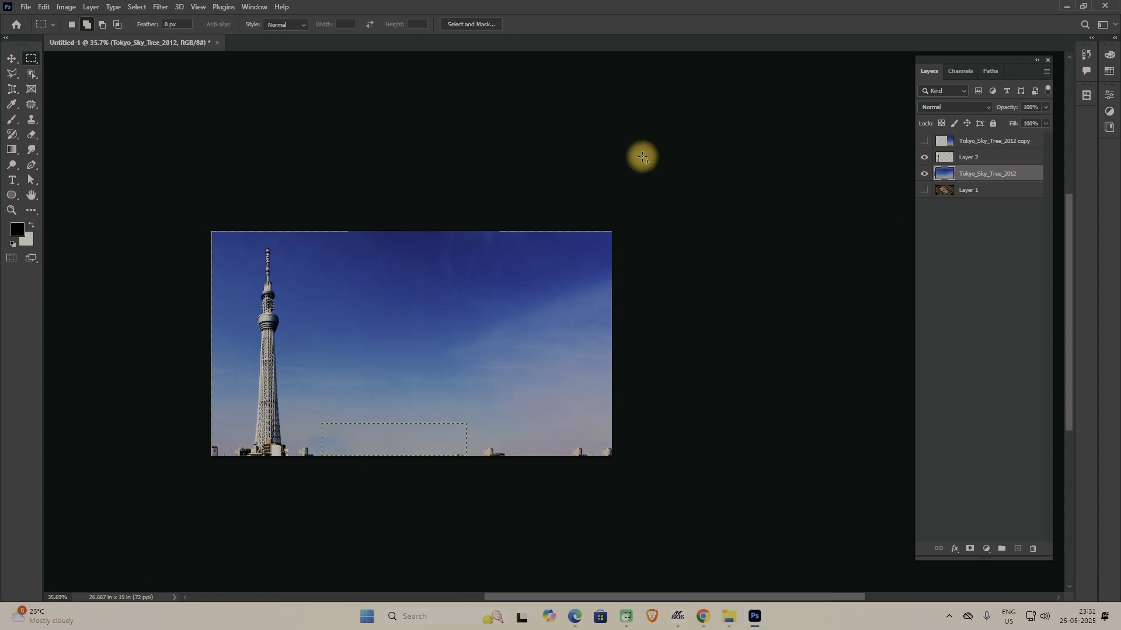
key(ctrl+d)
- Replace the small rooftops along the photo's lower-right edge using a narrow rectangular selection and Content-Aware fill
drag(688, 440, 432, 497)
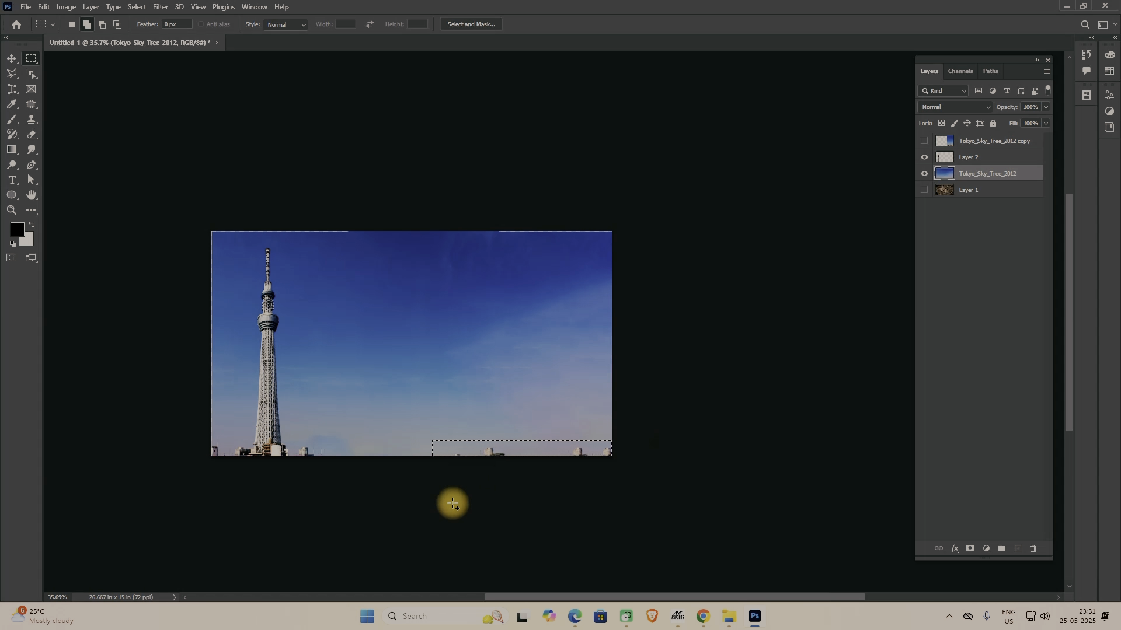
click(45, 8)
click(52, 185)
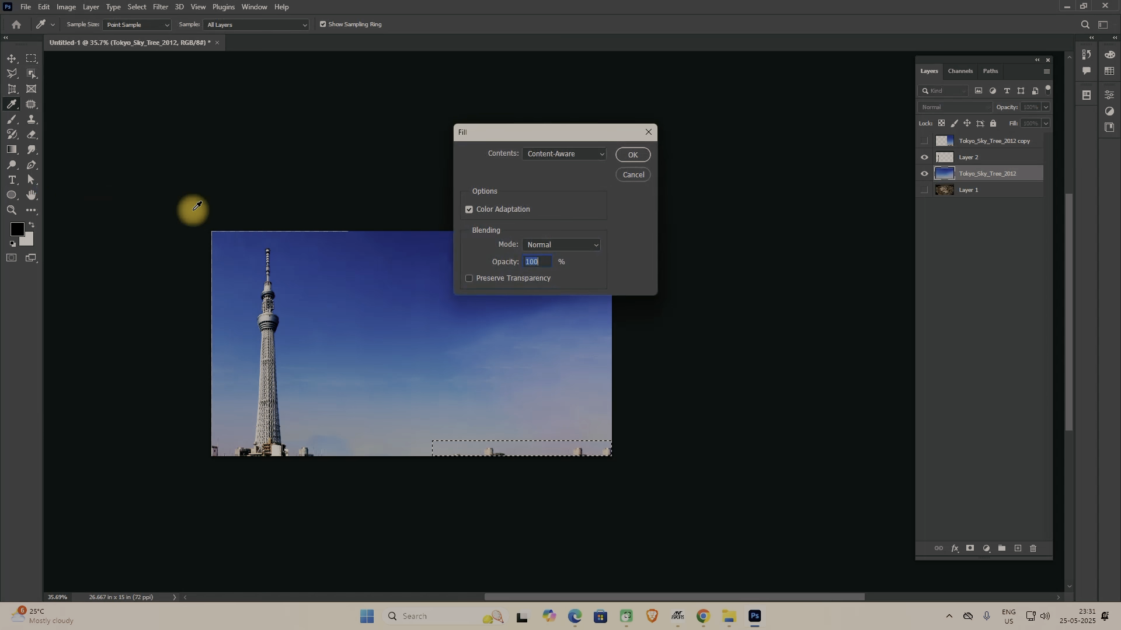
click(619, 153)
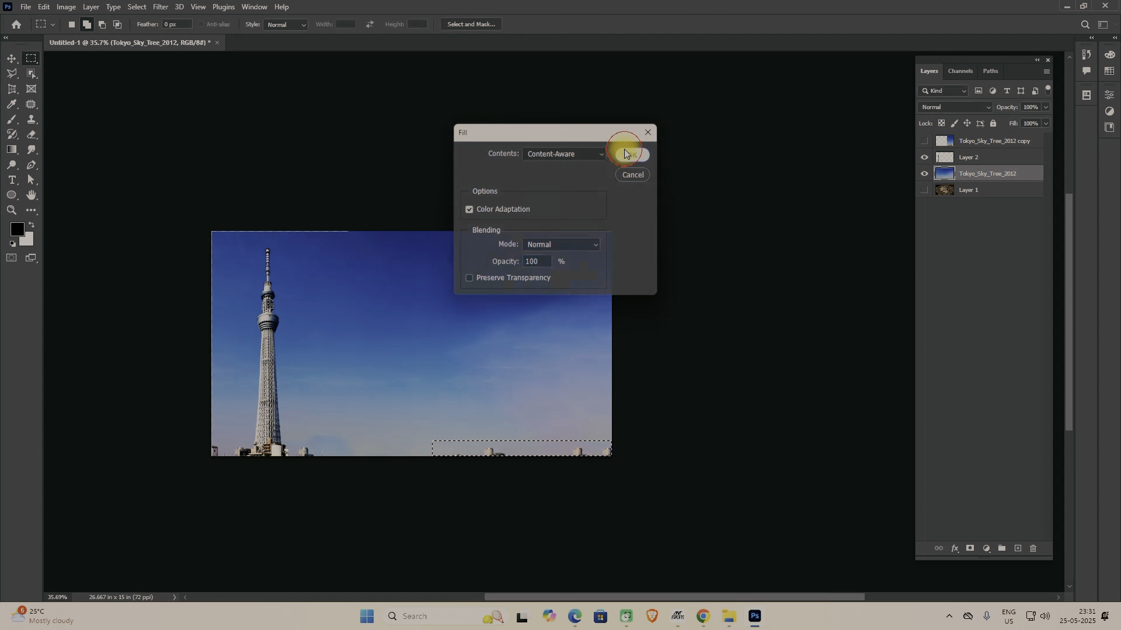
- Hide the tower cutout layer and replace the leftover rooftops along the photo's lower-left edge using a rectangular selection and Content-Aware fill
click(13, 60)
click(924, 157)
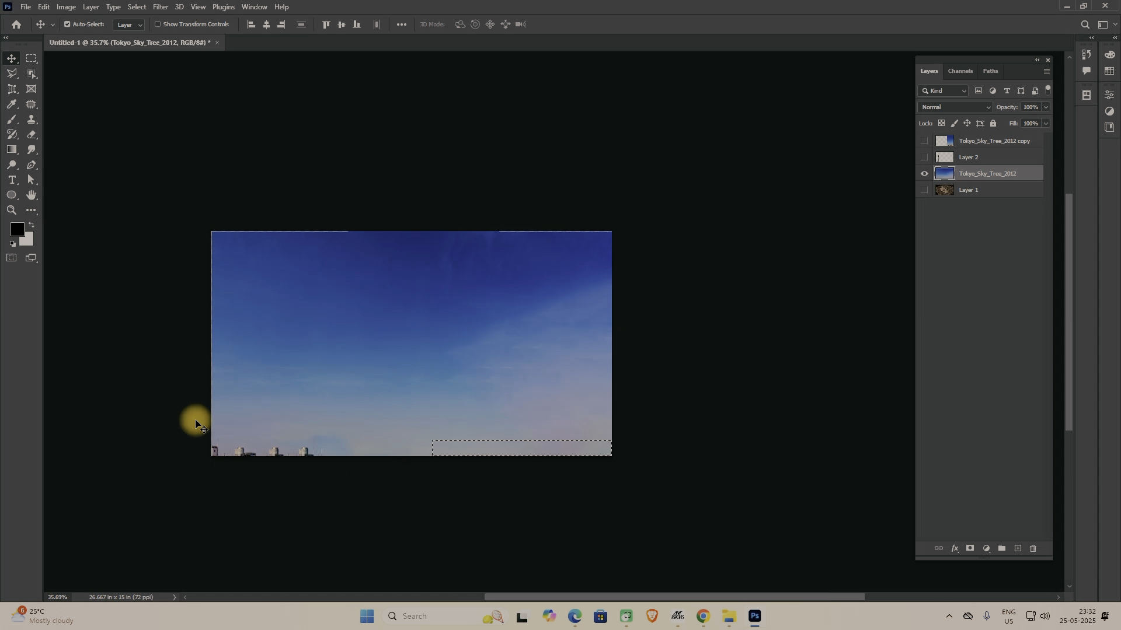
key(ctrl+d)
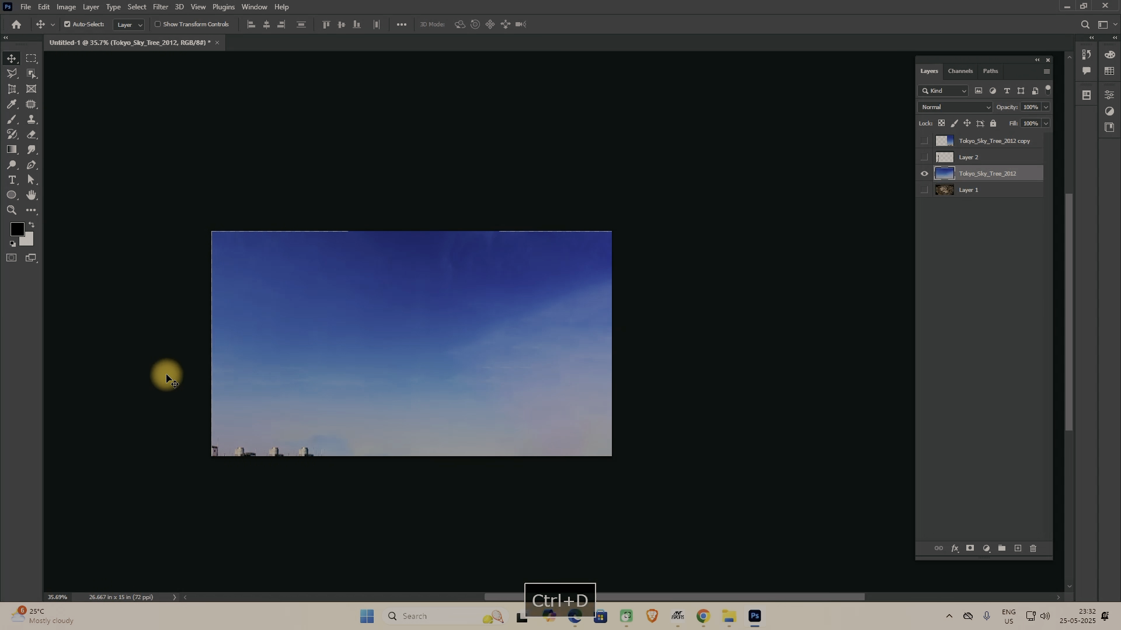
click(31, 58)
drag(171, 415, 368, 521)
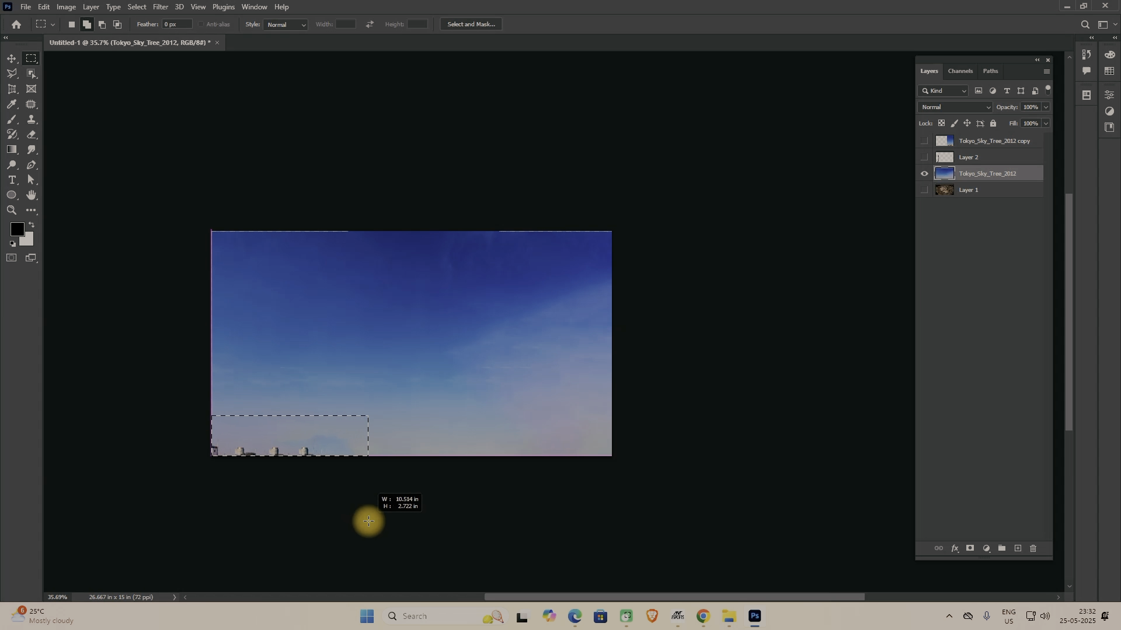
click(44, 7)
click(69, 188)
click(625, 154)
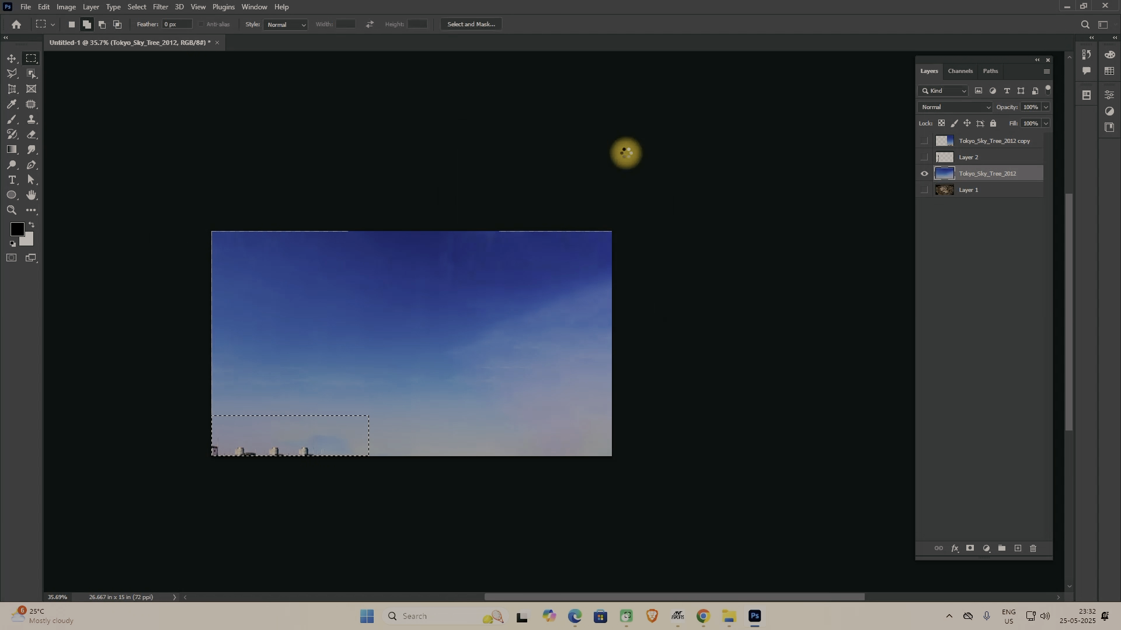
key(ctrl+d)
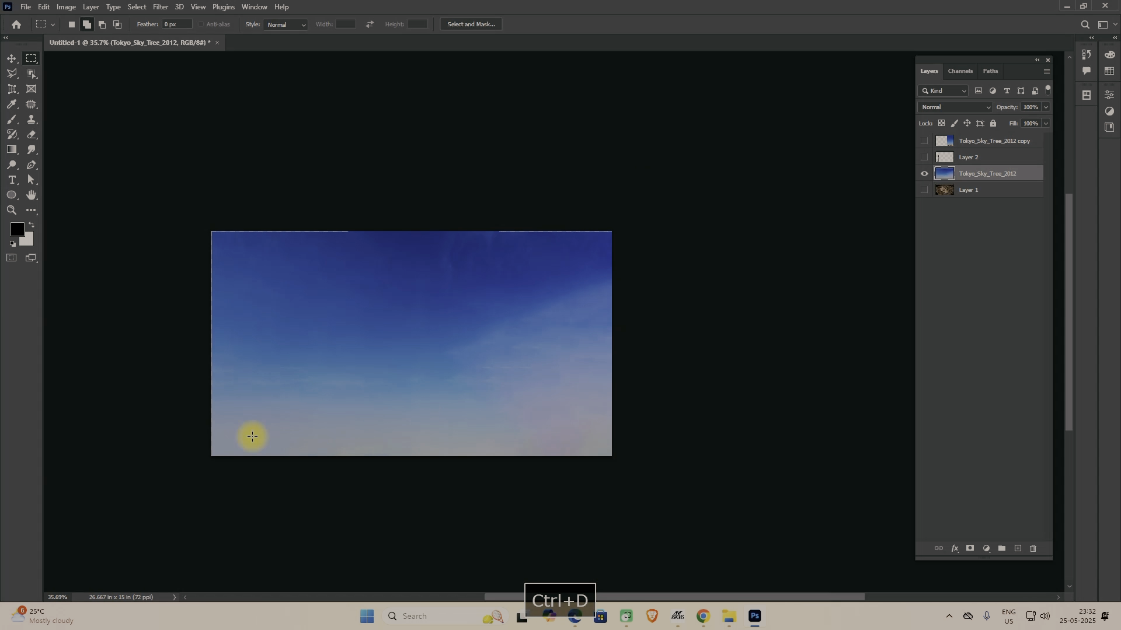
- Scale the sky photo layer up to about 101.95% and nudge it left and up so it covers the whole canvas
key(ctrl+t)
drag(612, 457, 595, 510)
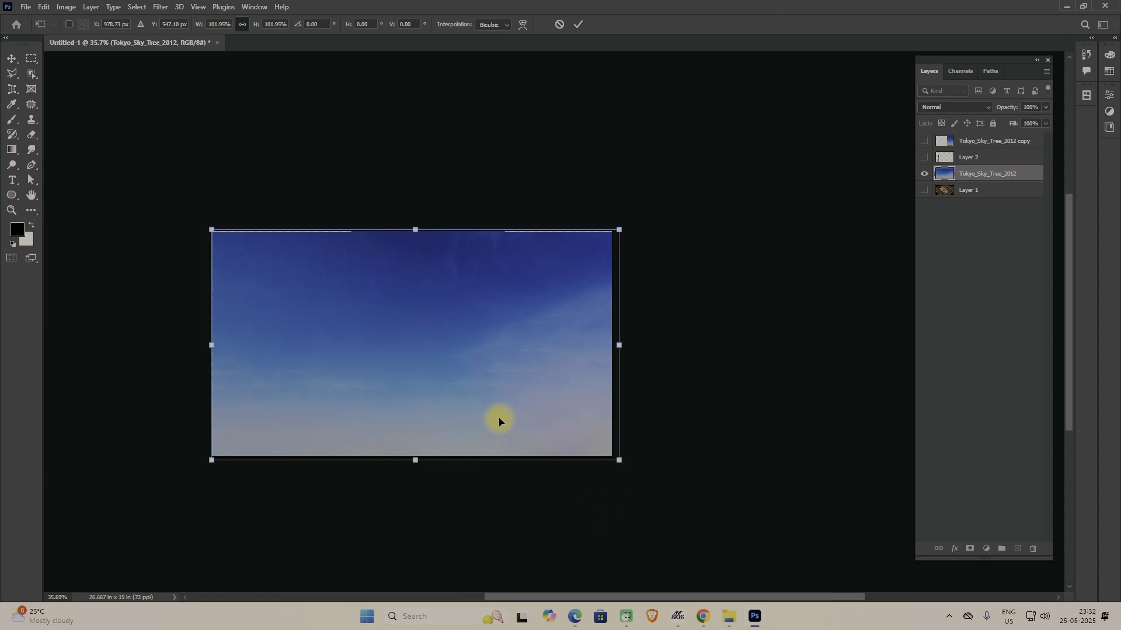
key(Left)
key(Left)
key(Left)
key(Left)
key(Left)
key(Left)
key(Up)
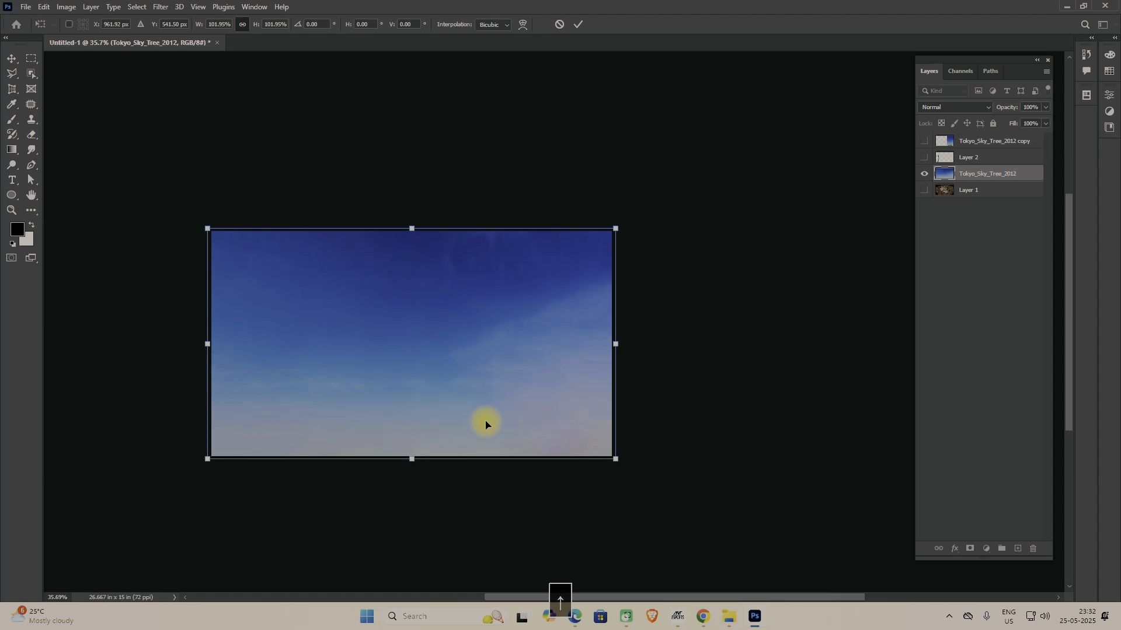
key(Return)
click(991, 313)
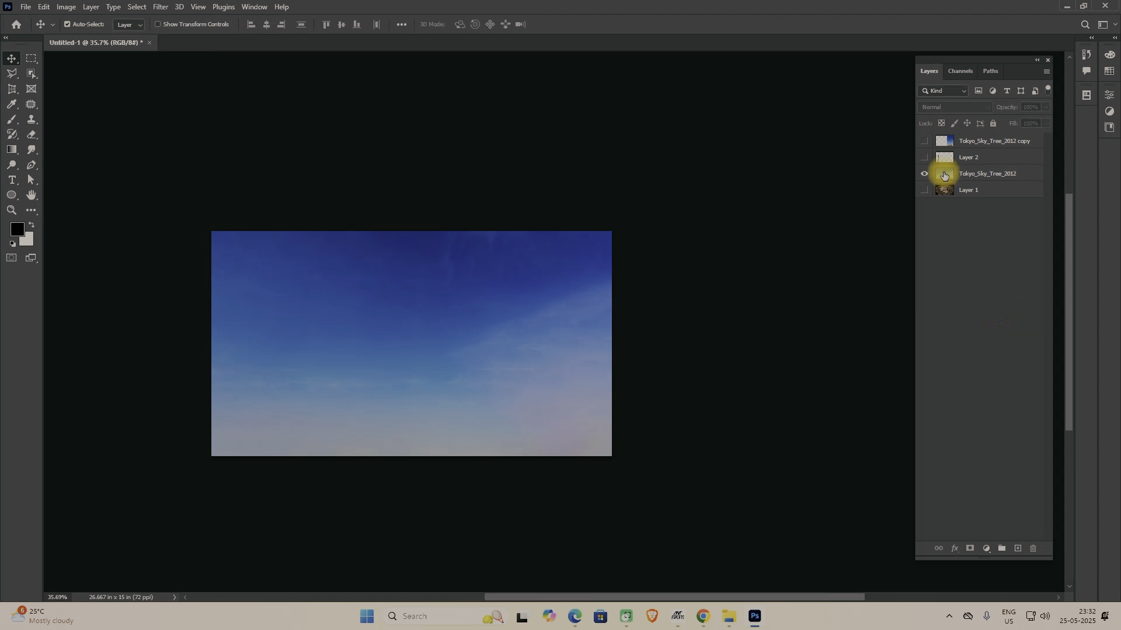
- Show the tower cutout layer and shift the tower slightly up and left over the sky
click(925, 158)
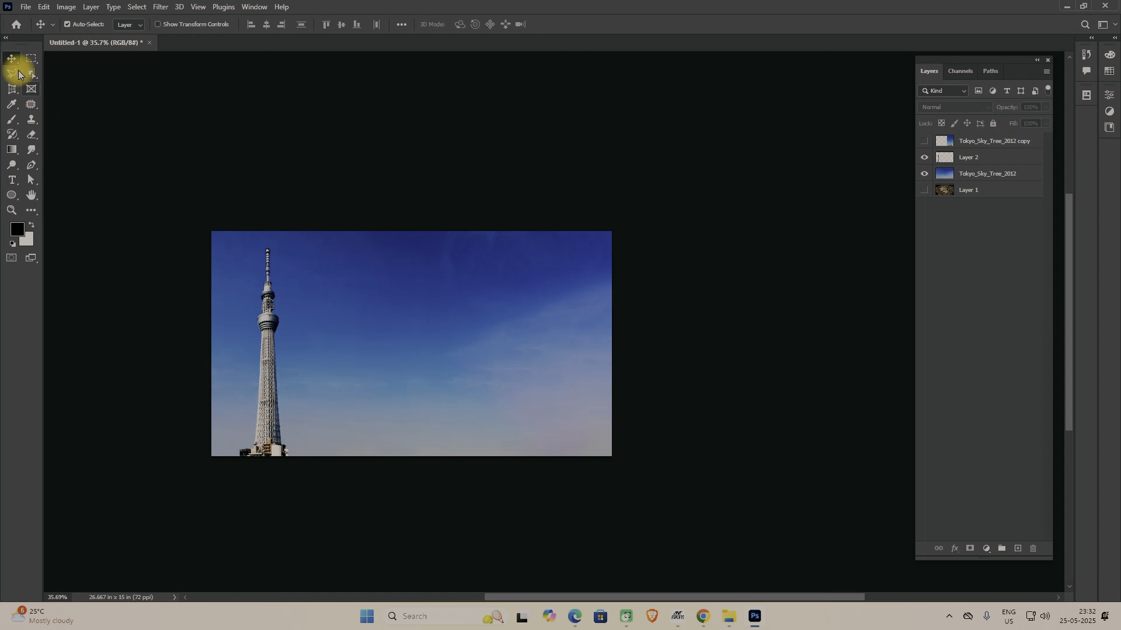
mouse_move(272, 404)
mouse_down()
mouse_move(267, 370)
mouse_move(262, 416)
mouse_up()
drag(313, 418, 263, 422)
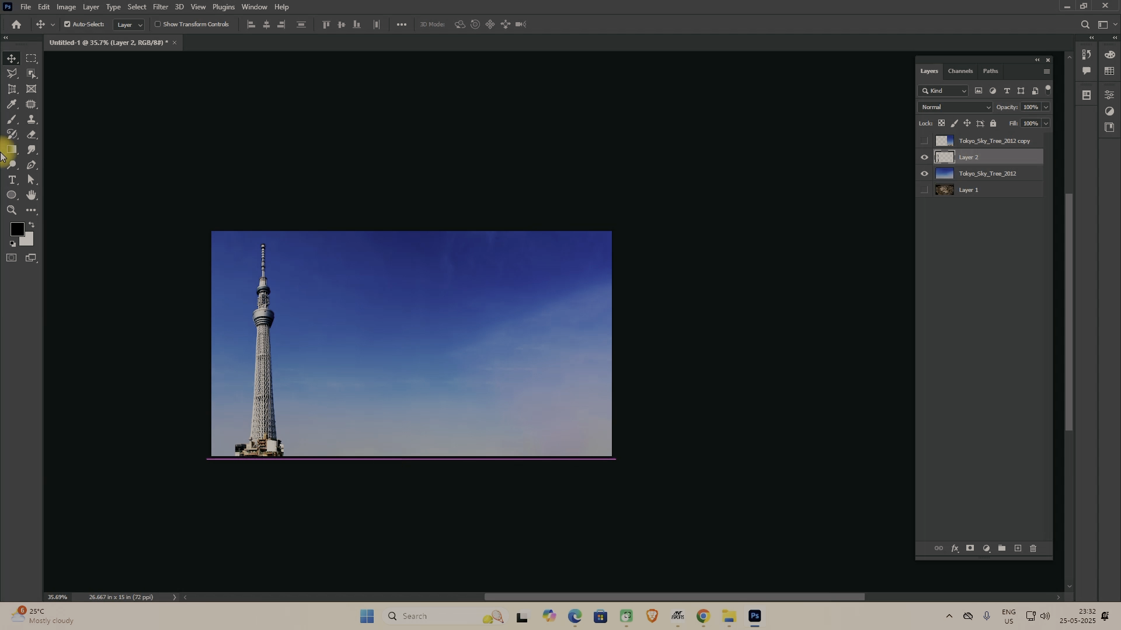
- Sample the tower's tip with the Clone Stamp tool and paint a full-opacity copy of the tower in the middle of the sky
click(31, 123)
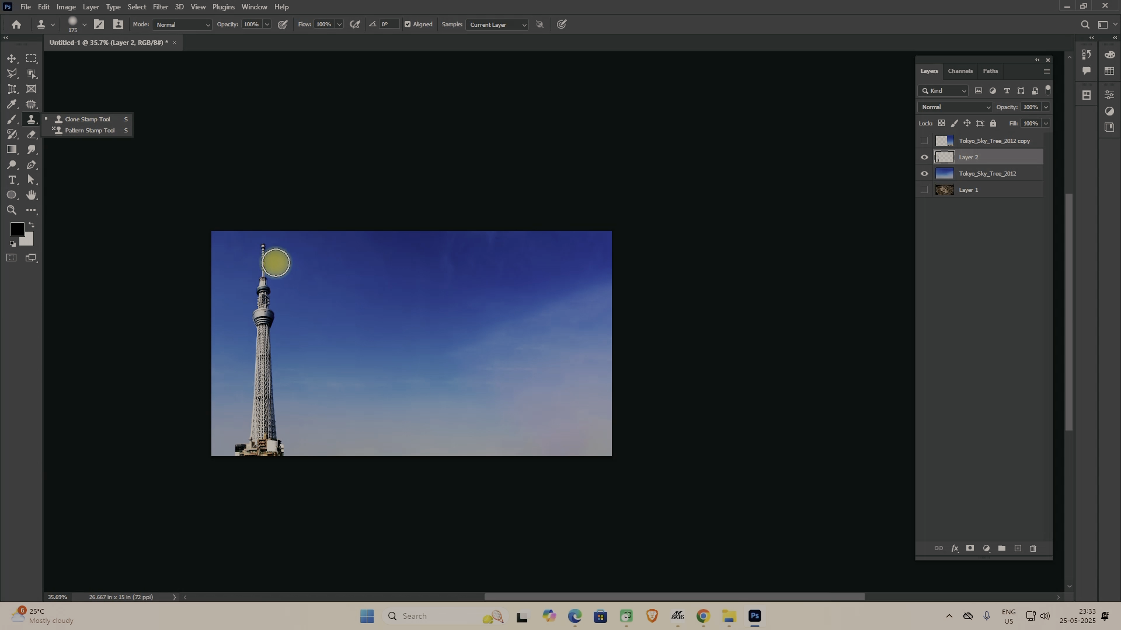
key(alt)
alt+click(264, 248)
mouse_move(411, 255)
mouse_down()
mouse_move(415, 439)
mouse_move(405, 435)
mouse_up()
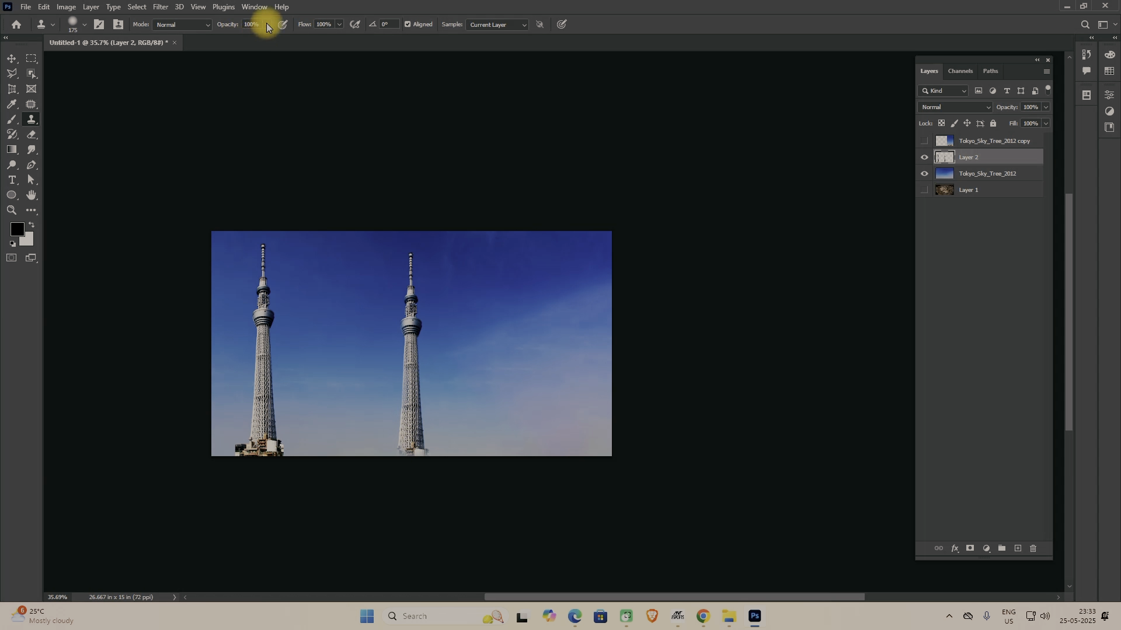
- Clone a faint tower between the two existing ones at 31% opacity and another in the sky's right part at 17% opacity
drag(262, 38, 230, 38)
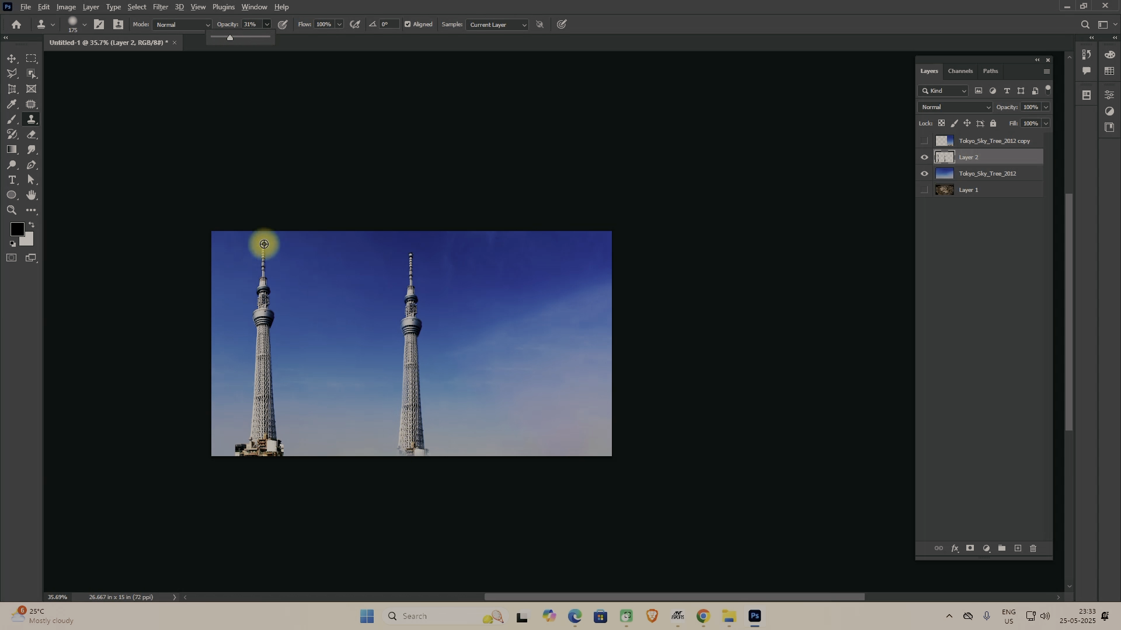
alt+click(262, 245)
mouse_move(325, 280)
mouse_down()
mouse_move(324, 433)
mouse_move(340, 344)
mouse_move(327, 285)
mouse_move(338, 453)
mouse_up()
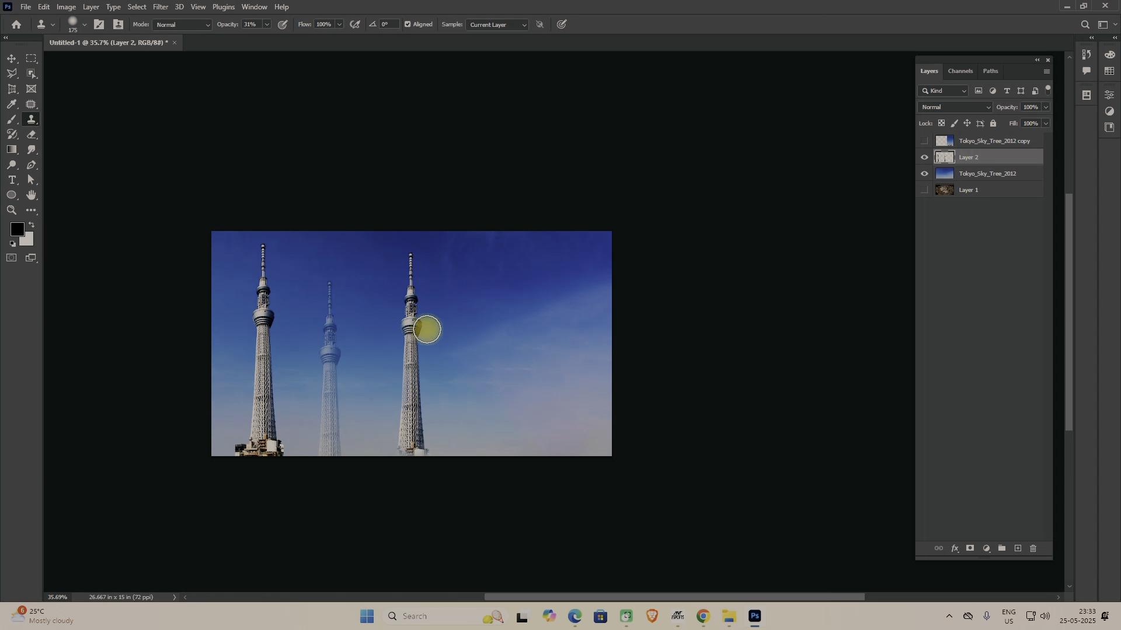
alt+click(410, 256)
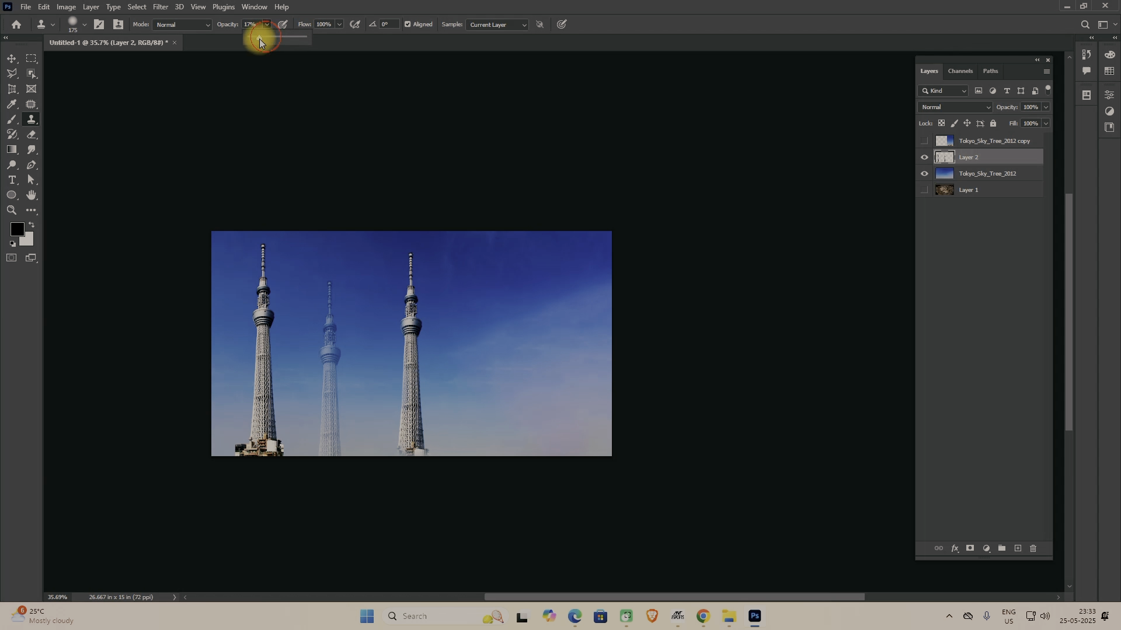
drag(511, 341, 500, 457)
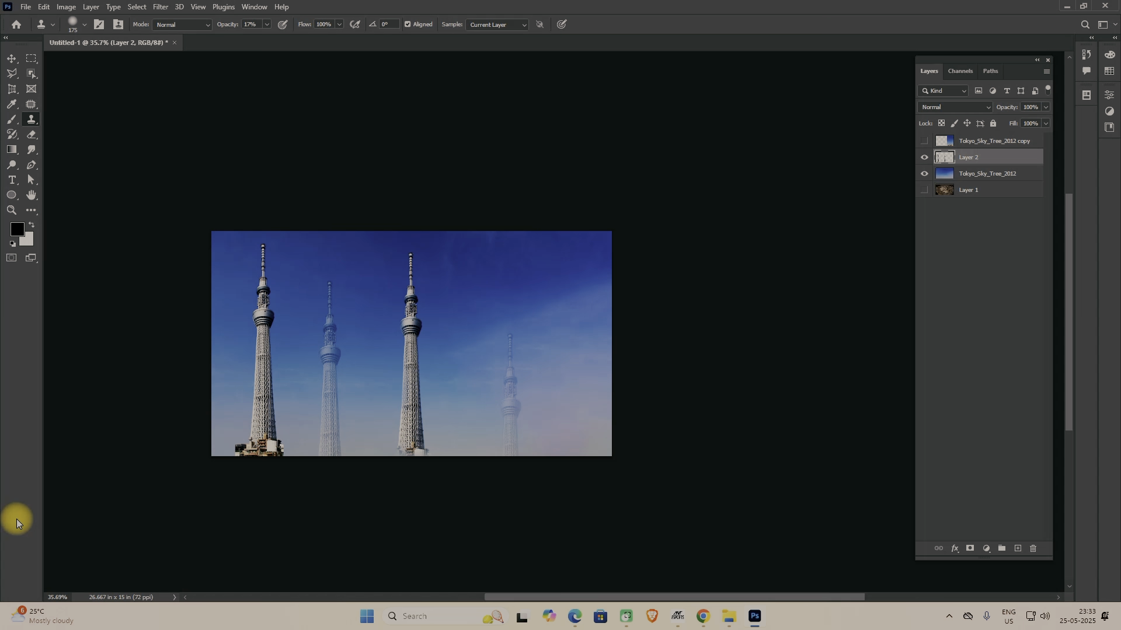
- Marquee all cloned towers beside the original on Layer 2, delete them and clear the selection
click(925, 159)
click(32, 58)
drag(723, 173, 303, 498)
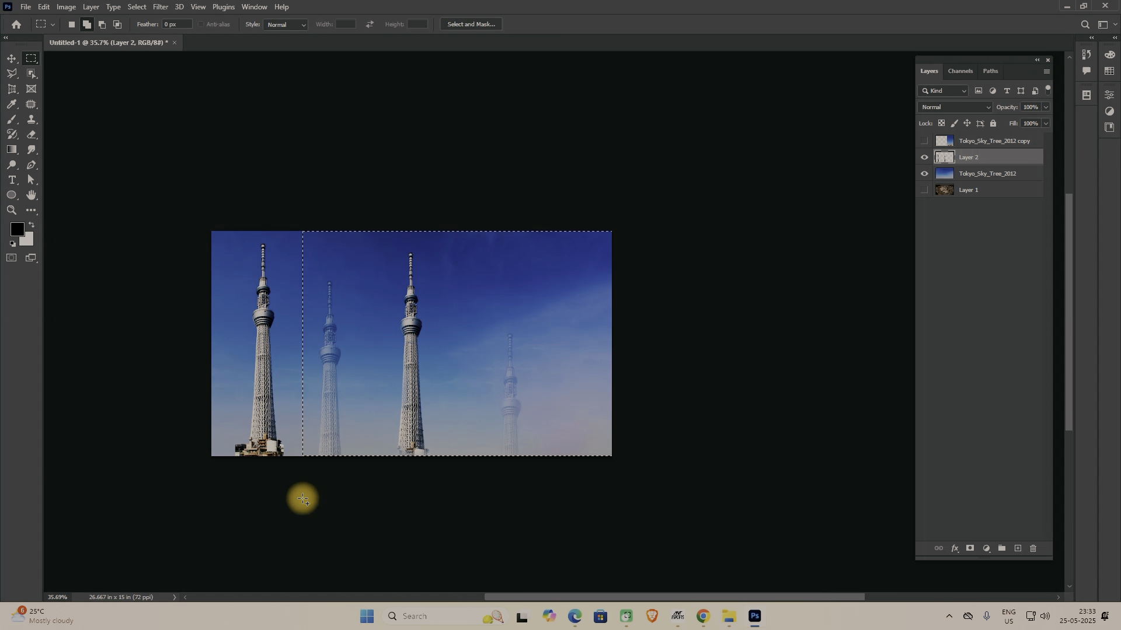
key(Delete)
key(ctrl+d)
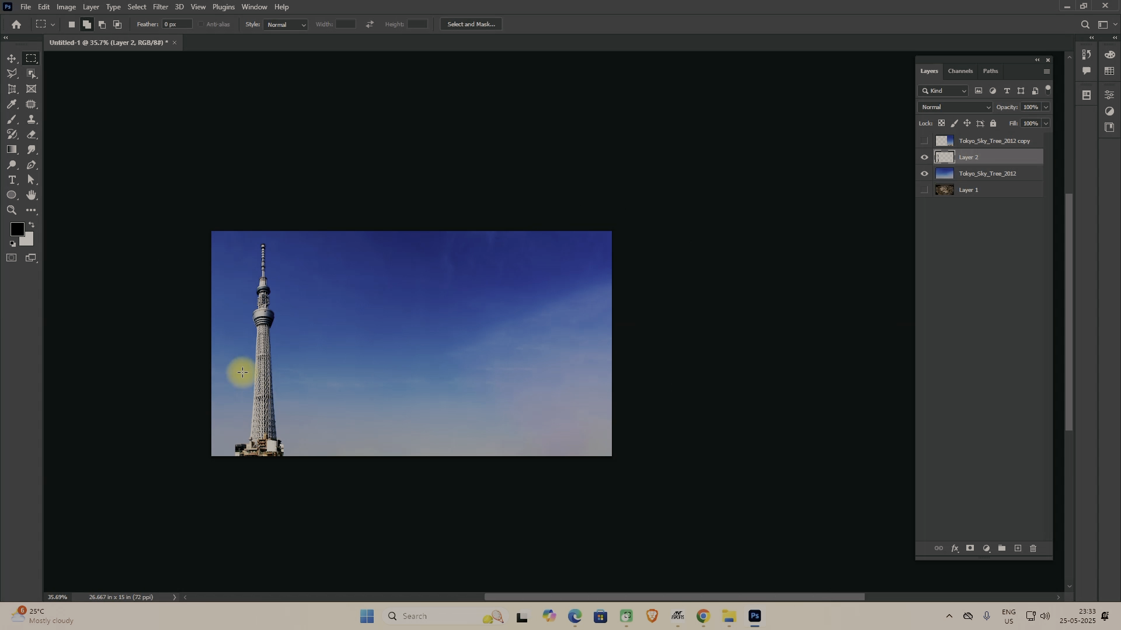
- Place the rock texture layer visibly above the sky photo layer and set its blend mode to Color Dodge
drag(930, 187, 913, 171)
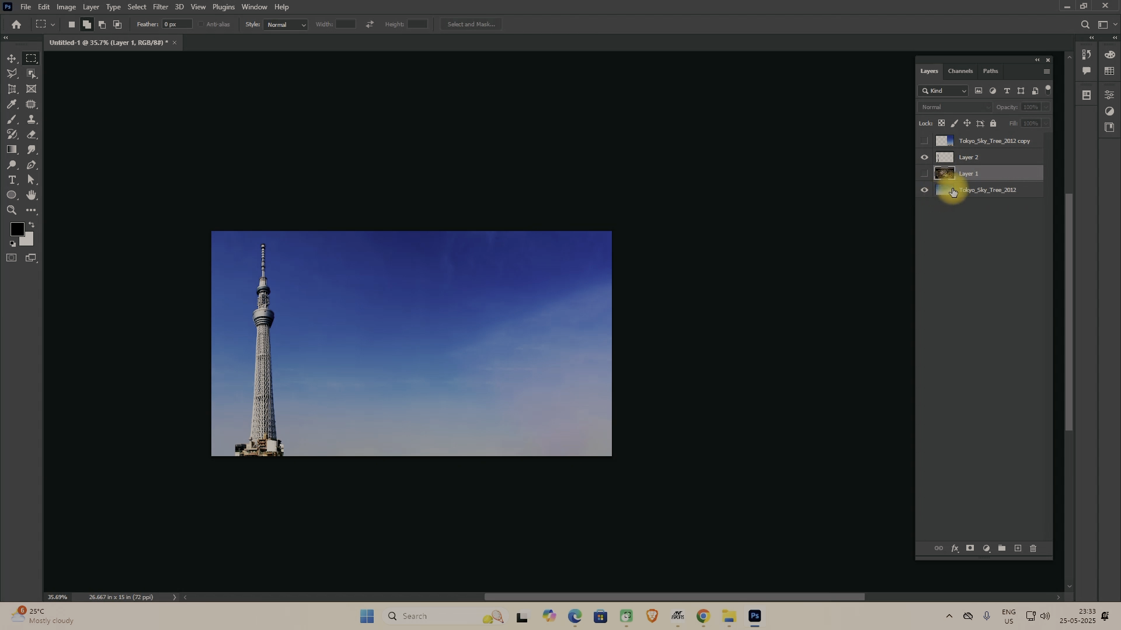
click(924, 173)
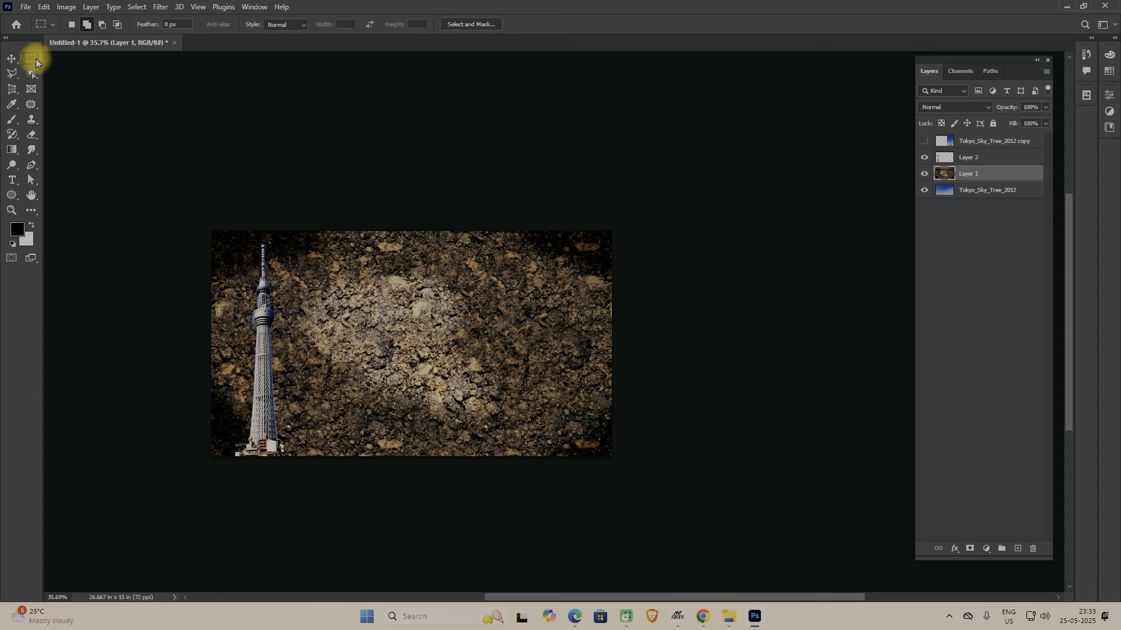
click(979, 109)
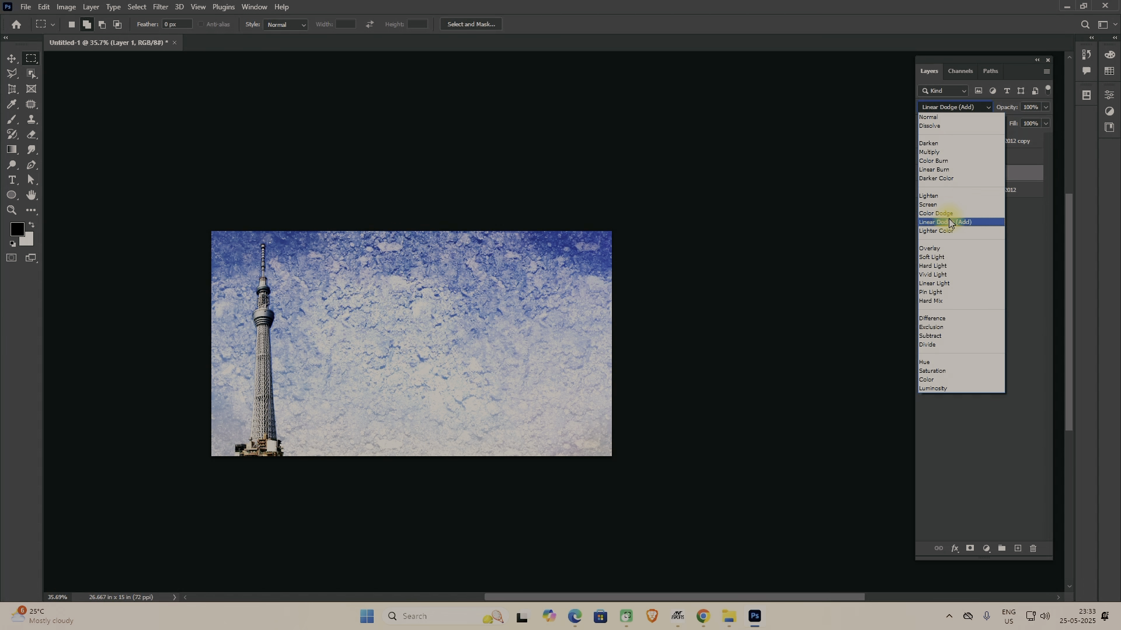
click(949, 213)
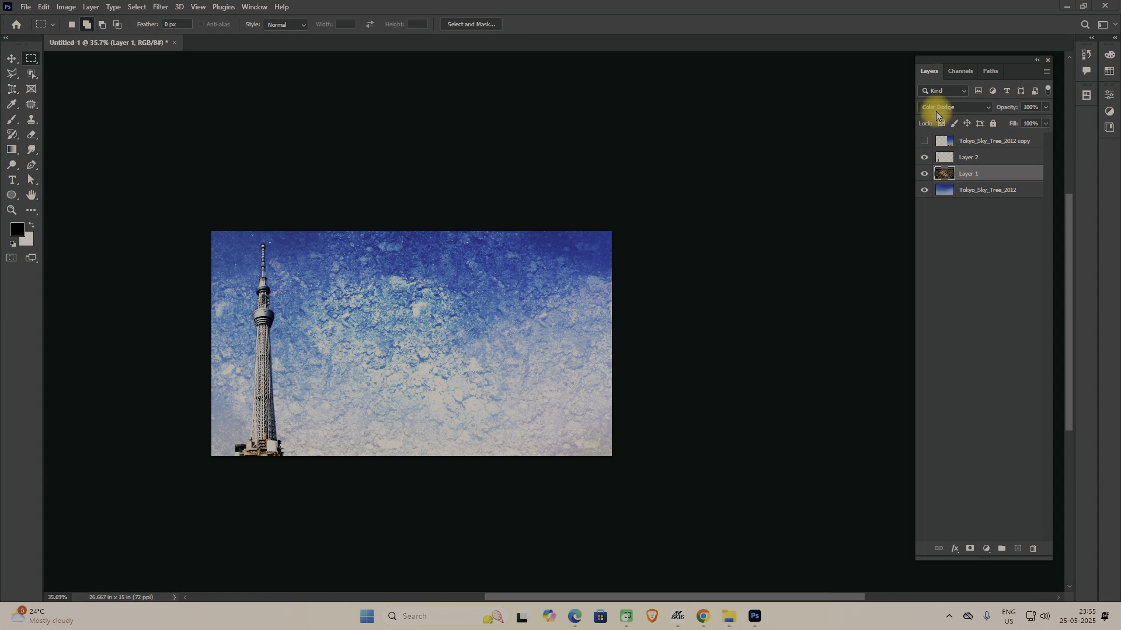
- Try out lower opacity on the rock texture layer and return it to 100%
click(972, 108)
click(985, 158)
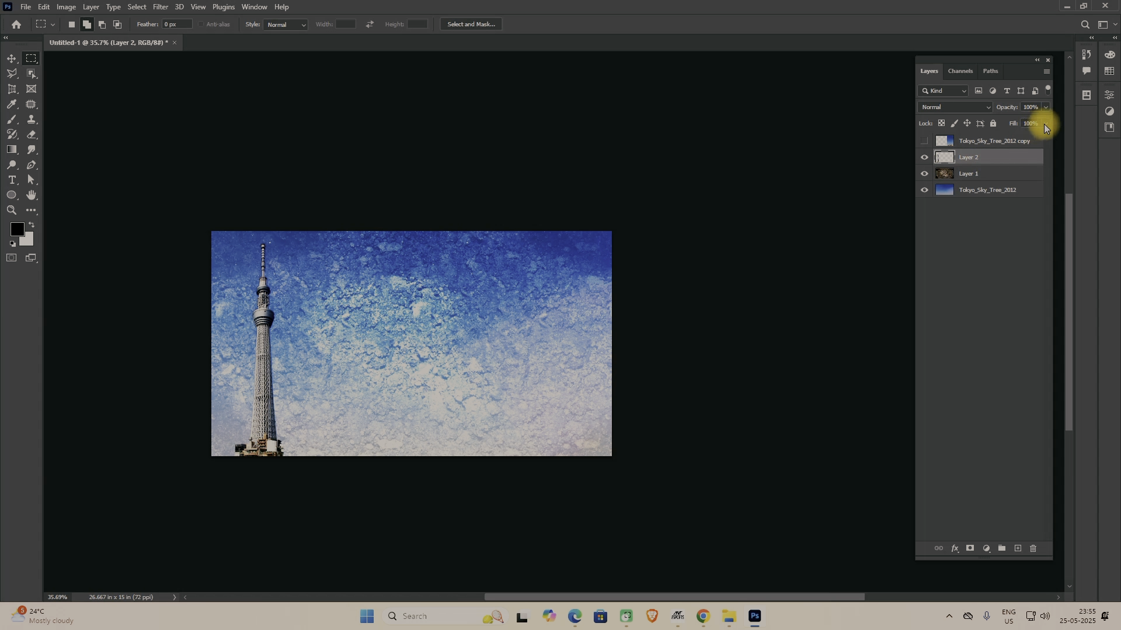
click(976, 172)
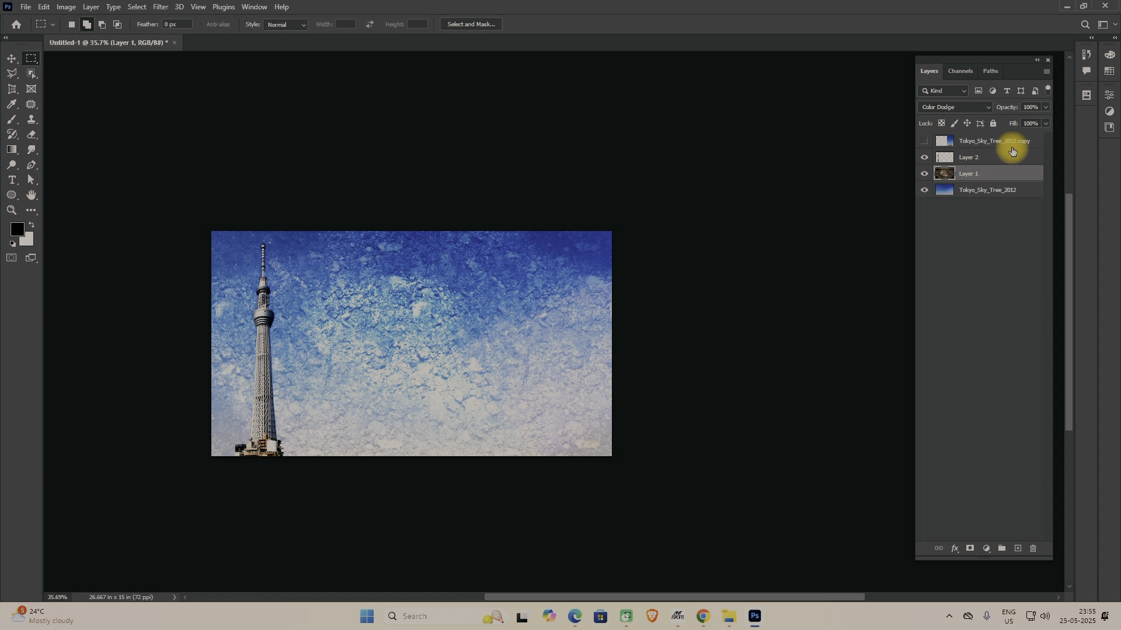
click(1045, 108)
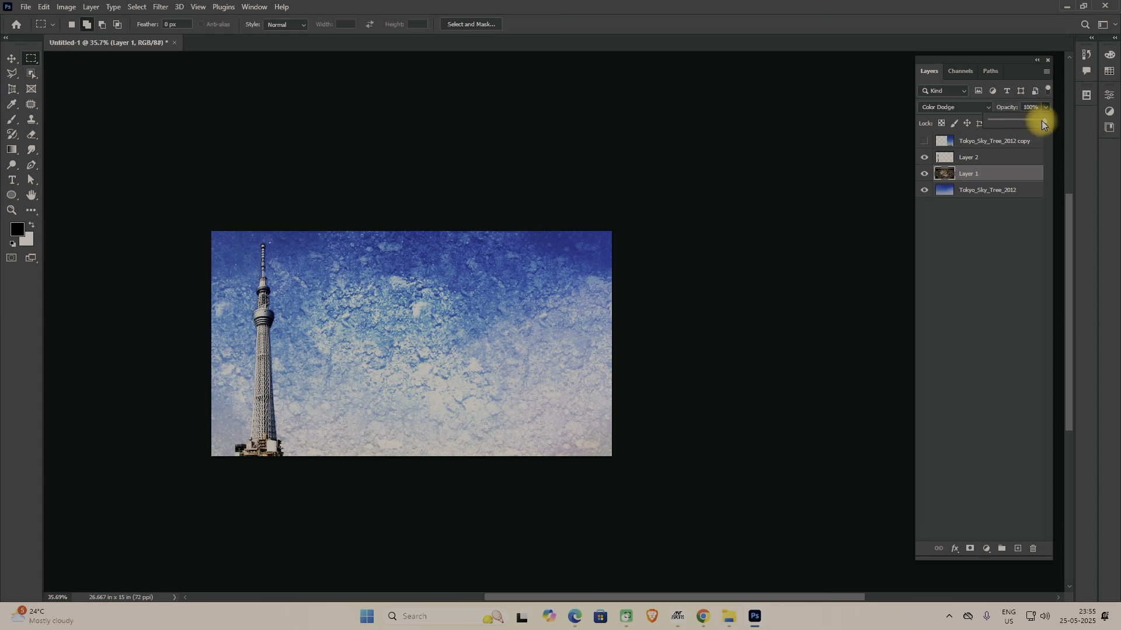
drag(1004, 122, 1072, 118)
click(31, 120)
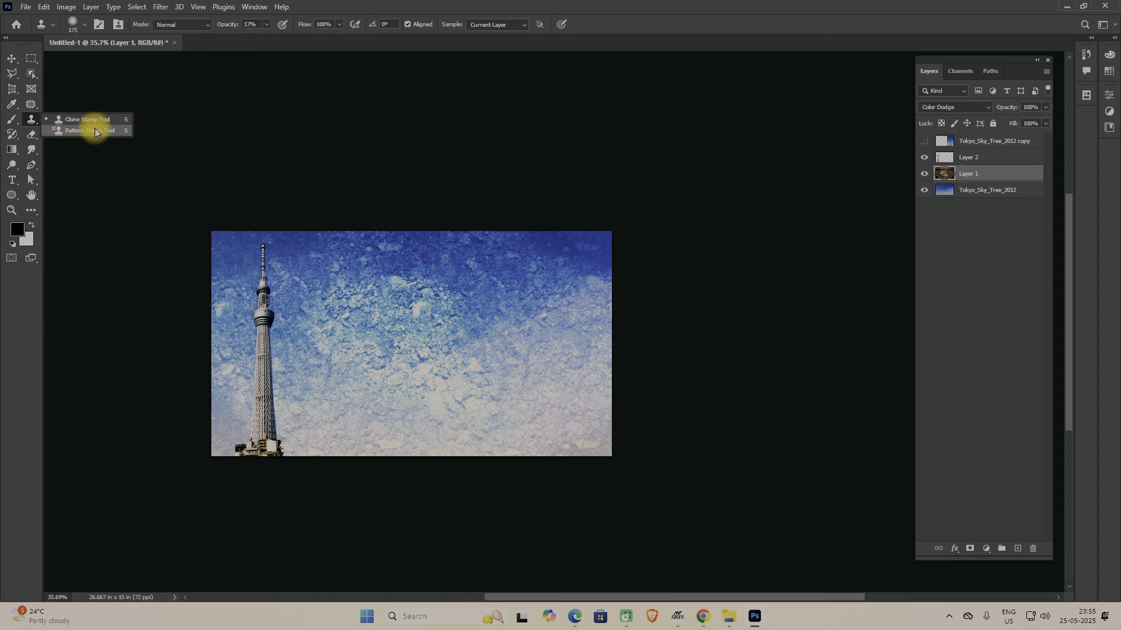
click(14, 136)
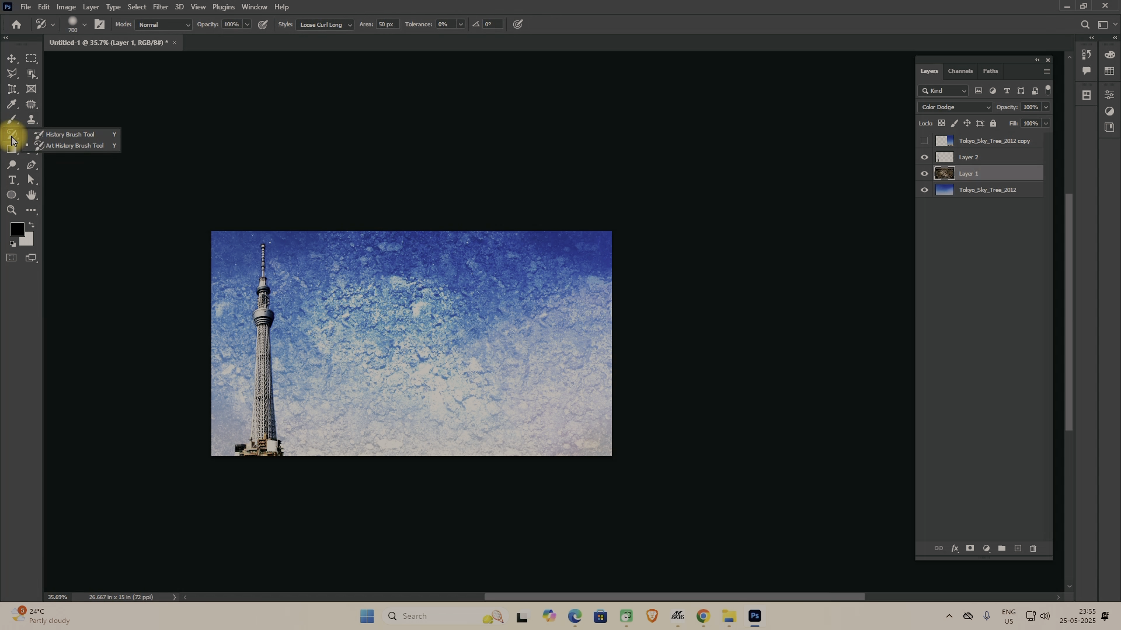
click(33, 138)
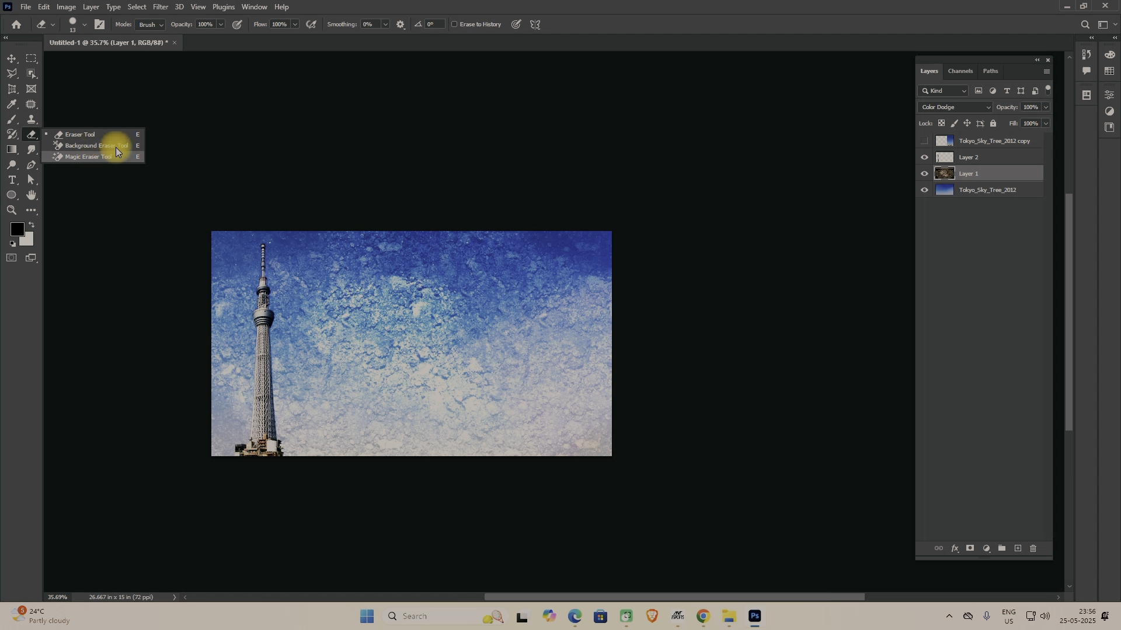
click(577, 6)
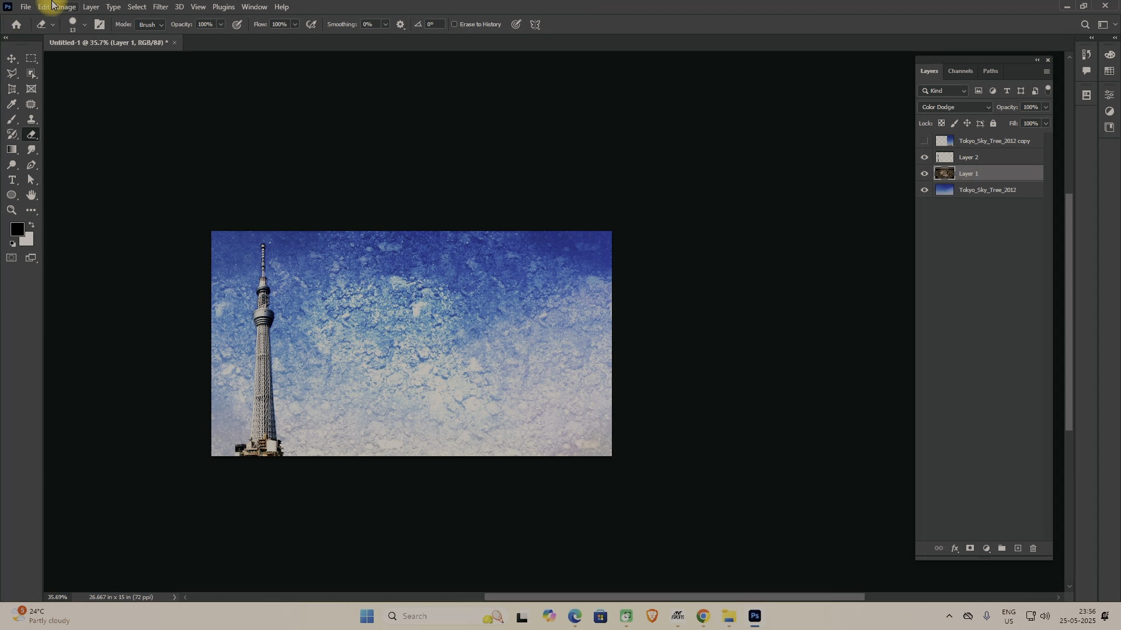
click(26, 8)
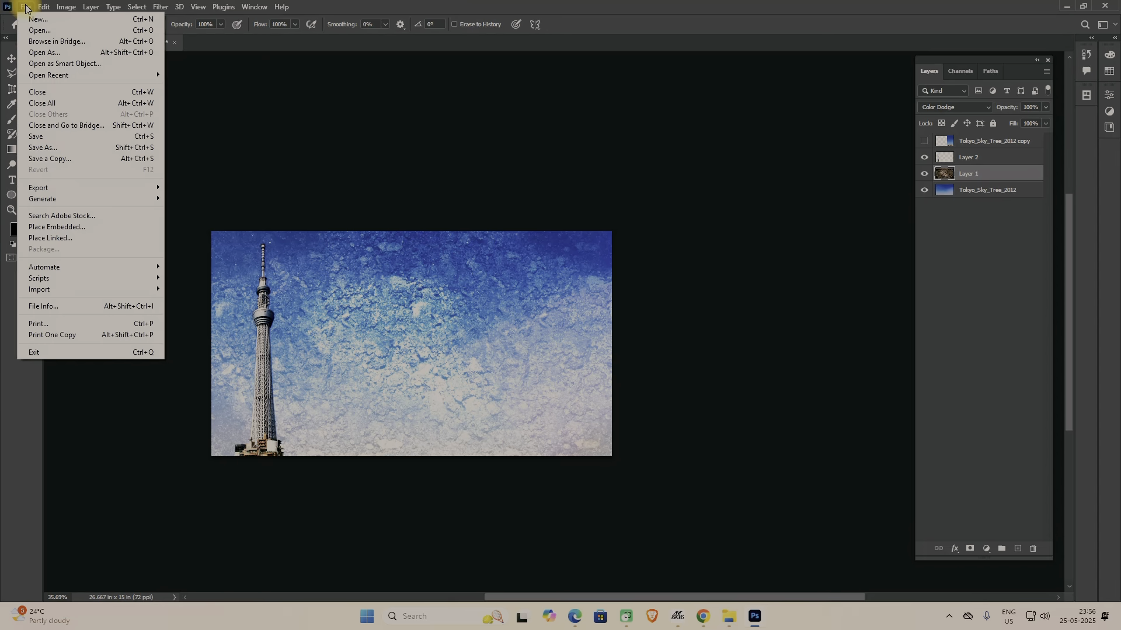
click(45, 34)
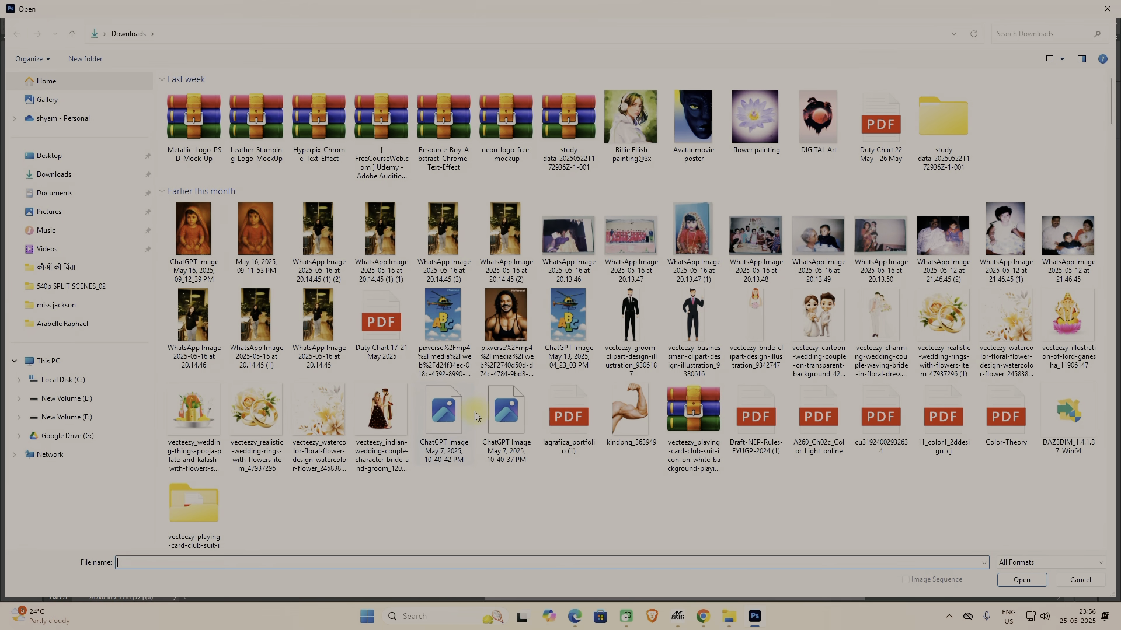
scroll(556, 444, down, 10)
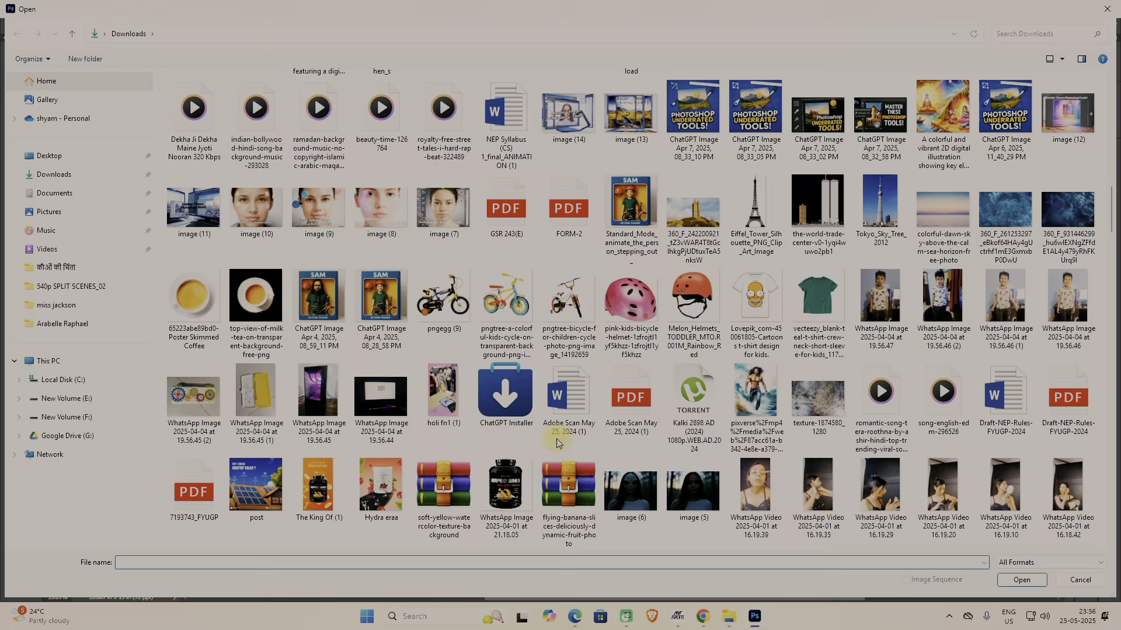
scroll(557, 443, down, 10)
scroll(556, 443, down, 10)
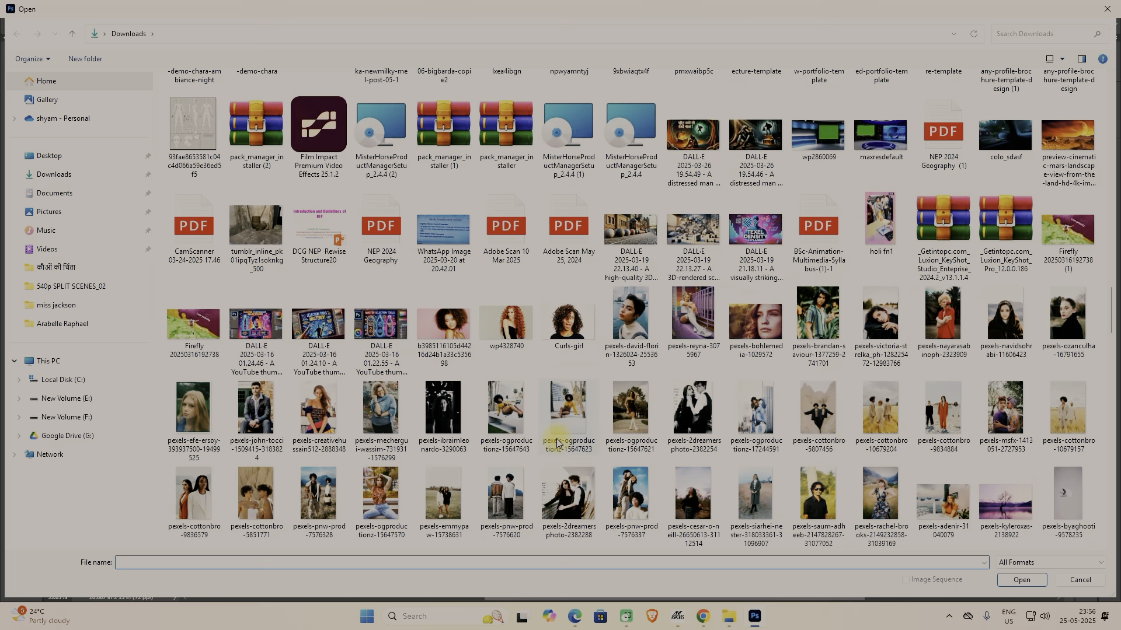
click(448, 324)
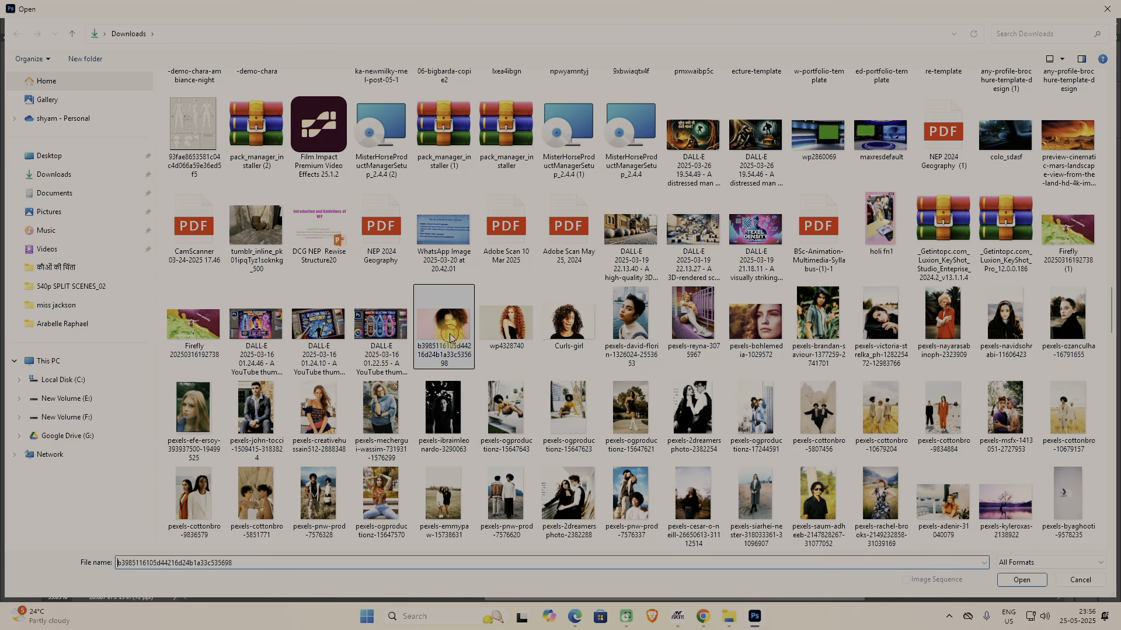
ctrl+click(509, 324)
ctrl+click(552, 326)
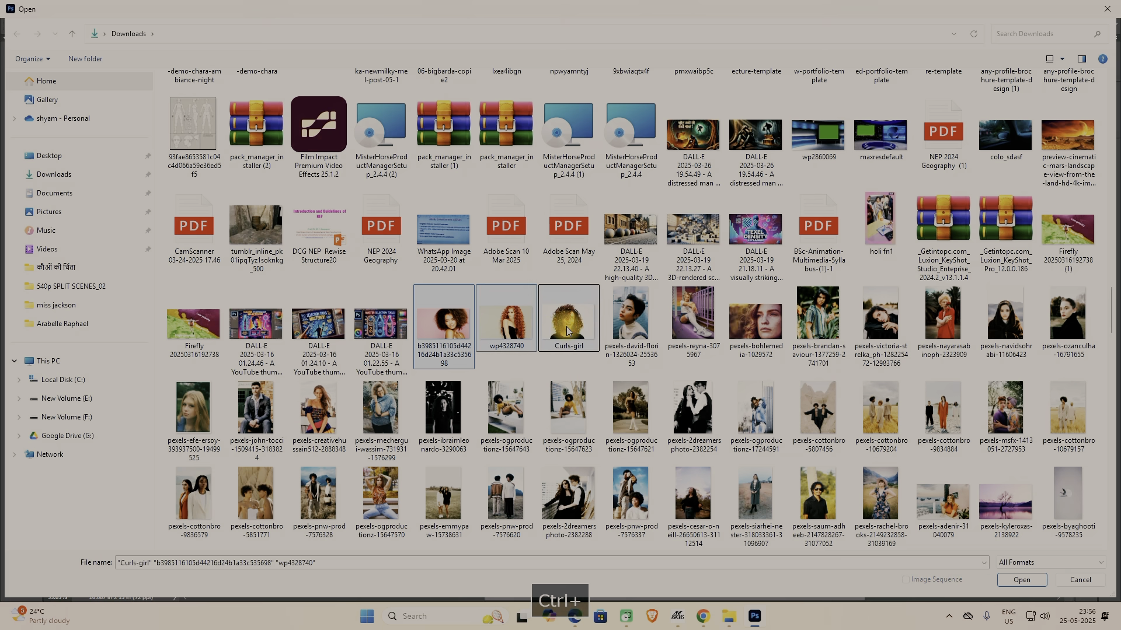
ctrl+click(694, 320)
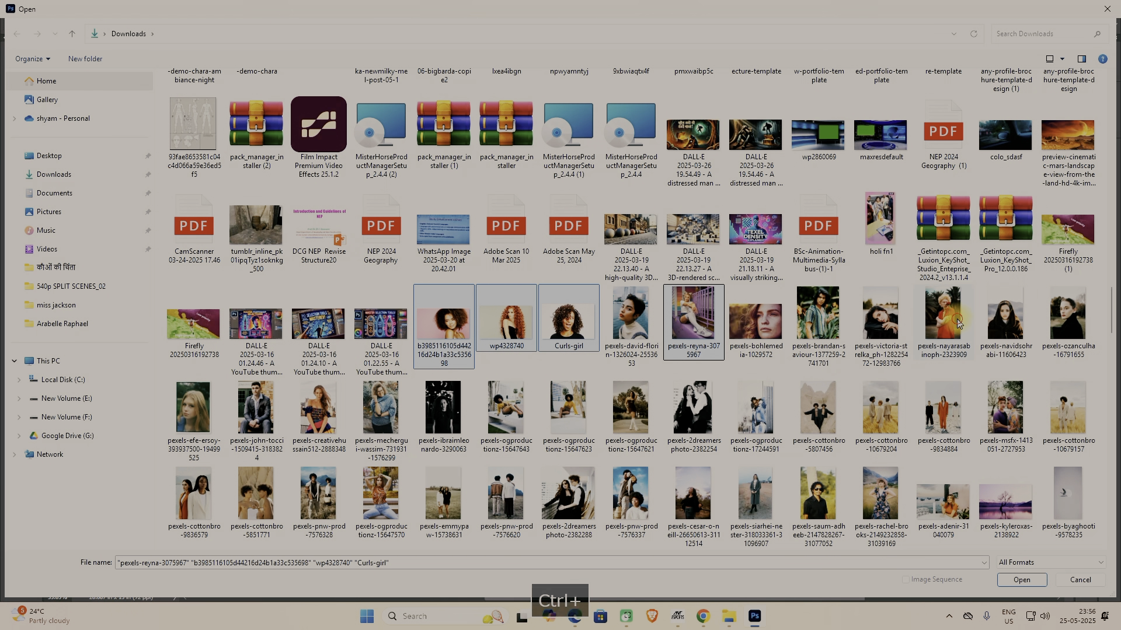
ctrl+click(942, 320)
ctrl+click(1009, 323)
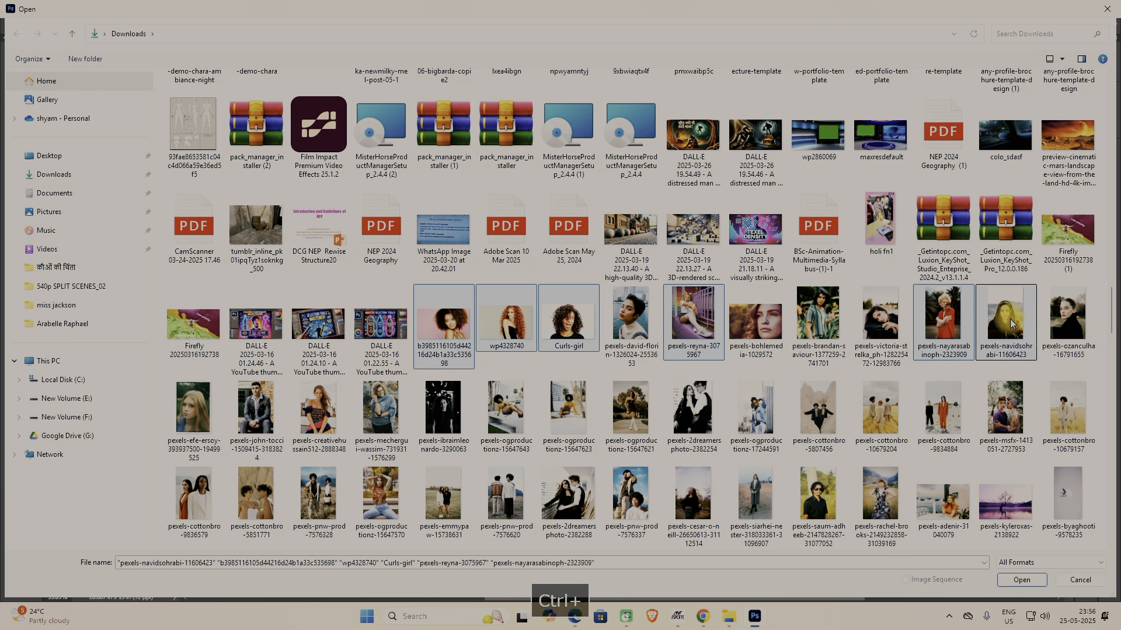
click(1036, 579)
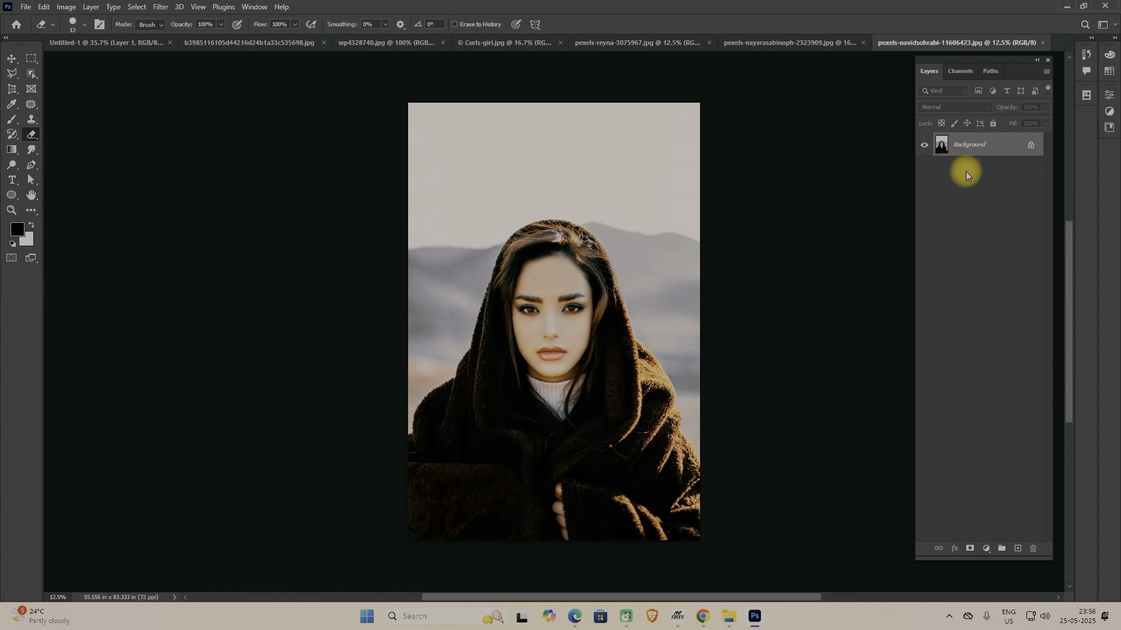
- Convert the hooded woman's locked Background into a regular layer and enlarge the Eraser tool's brush to about 800 px
double_click(972, 146)
click(659, 182)
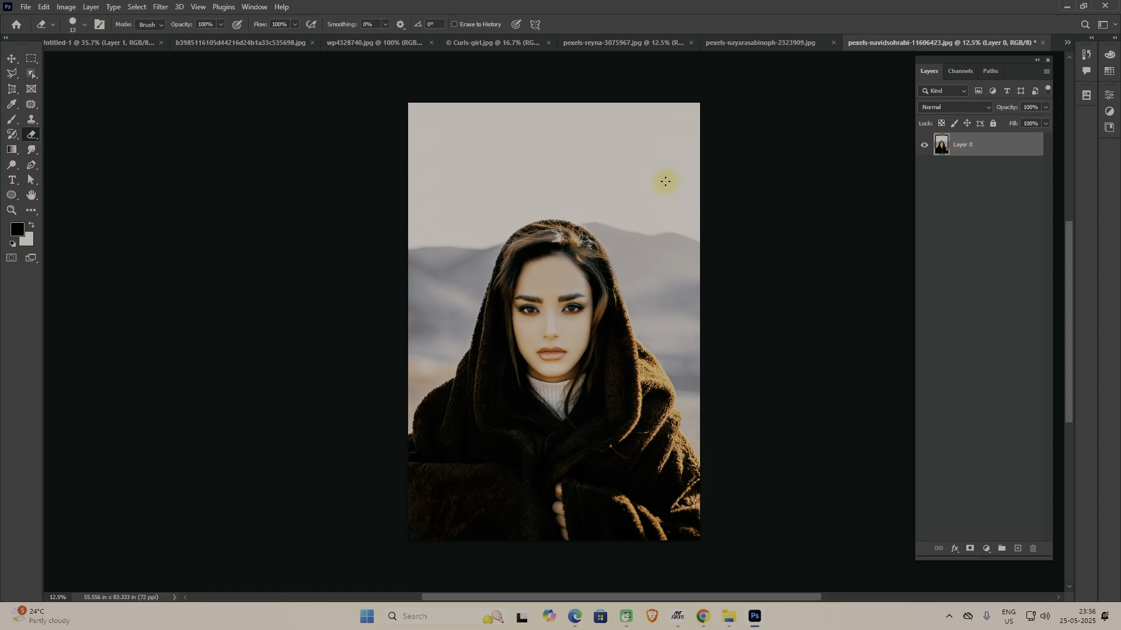
right_click(31, 133)
click(66, 134)
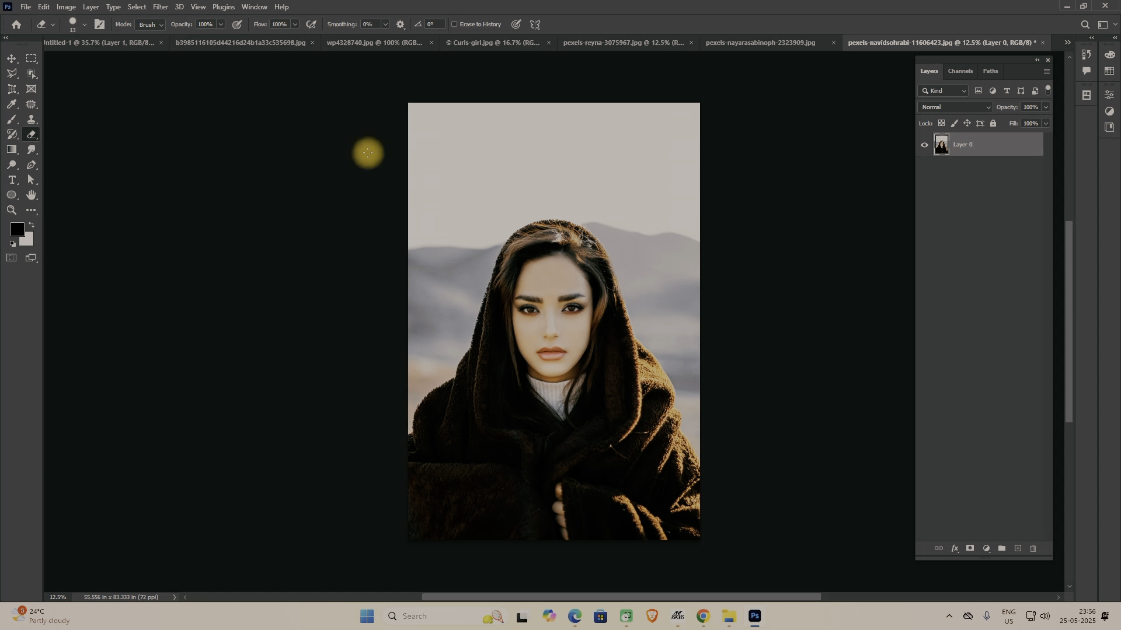
key(bracketright)
key(bracketright)
key(bracketright)
key(bracketright)
key(bracketright)
key(bracketright)
key(bracketright)
key(bracketright)
key(bracketright)
key(bracketright)
key(bracketright)
key(bracketright)
key(bracketright)
key(bracketright)
key(bracketright)
key(bracketright)
key(bracketright)
key(bracketright)
key(bracketright)
key(bracketright)
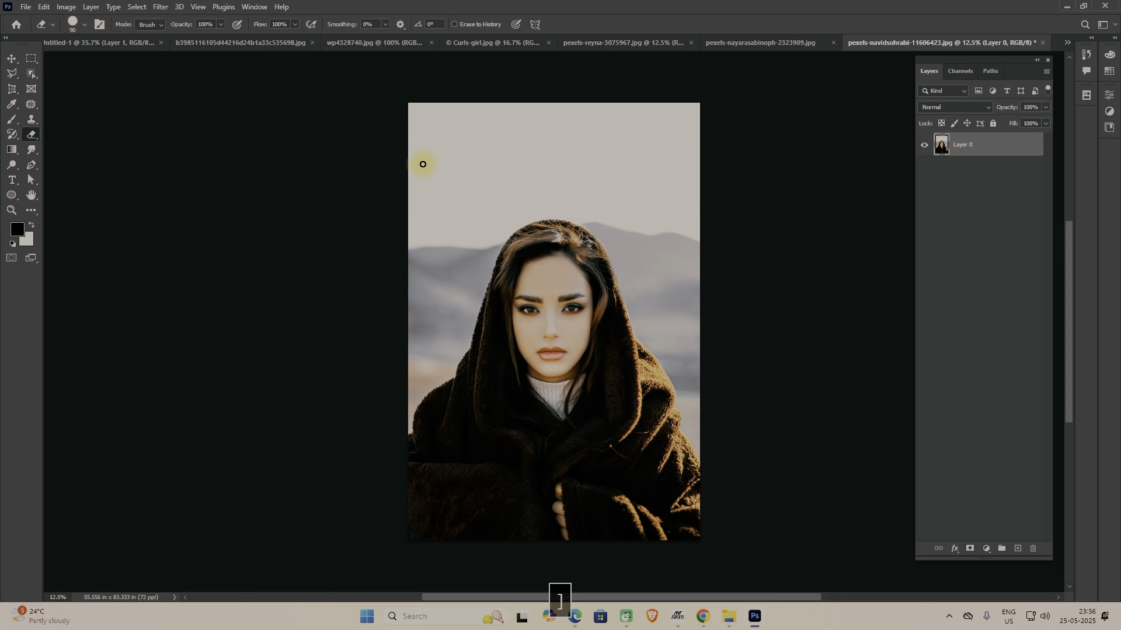
- Try erasing broad bands across the hooded woman's portrait and undo every stroke
mouse_move(422, 164)
mouse_down()
mouse_move(305, 278)
mouse_move(207, 460)
mouse_move(835, 463)
mouse_up()
key(ctrl+z)
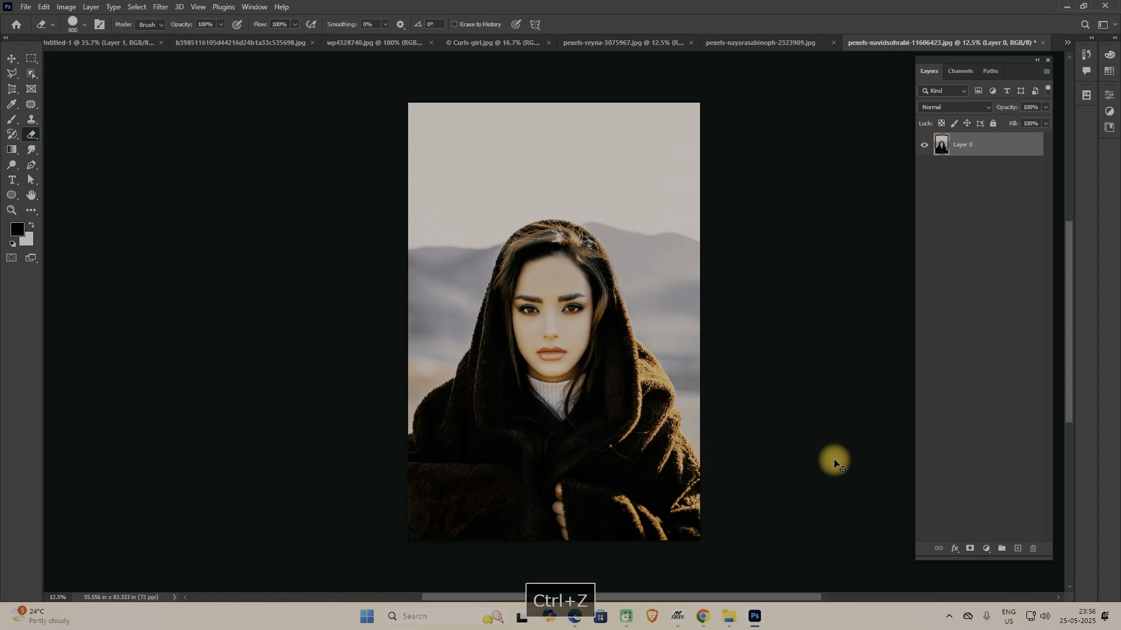
drag(400, 263, 888, 143)
drag(337, 412, 958, 308)
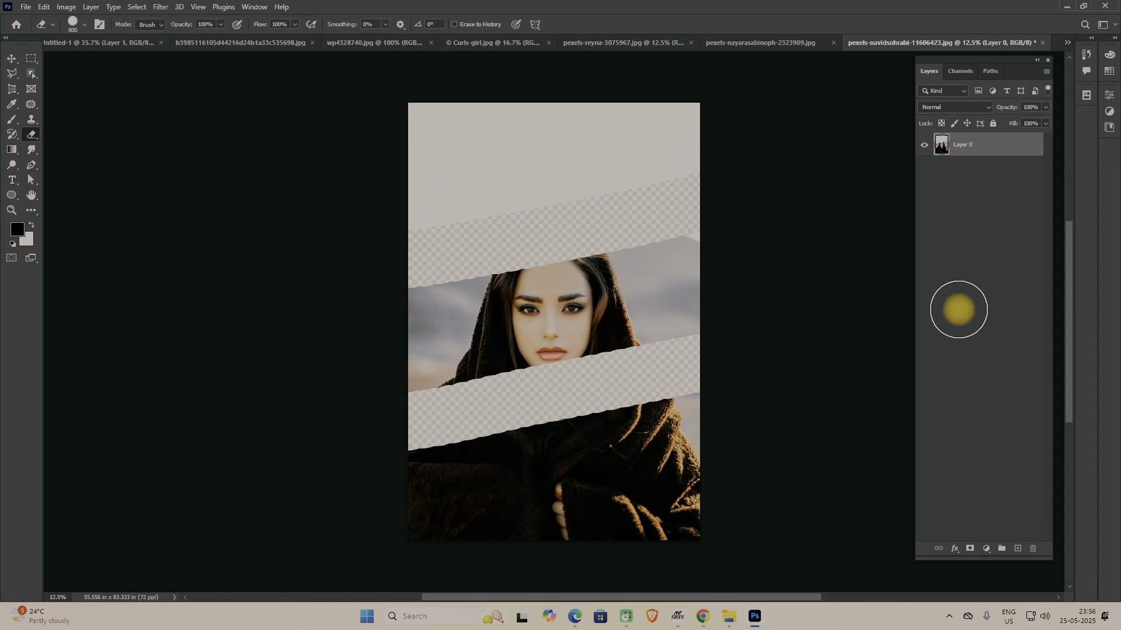
drag(392, 526, 789, 500)
key(ctrl+z)
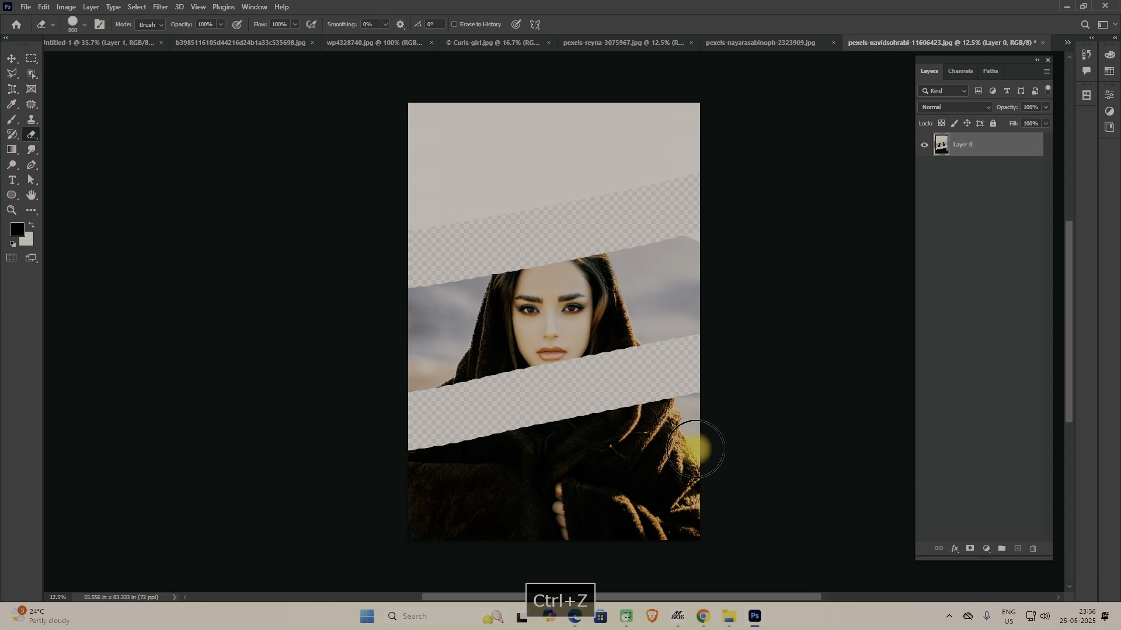
key(ctrl+z)
key(ctrl+z)
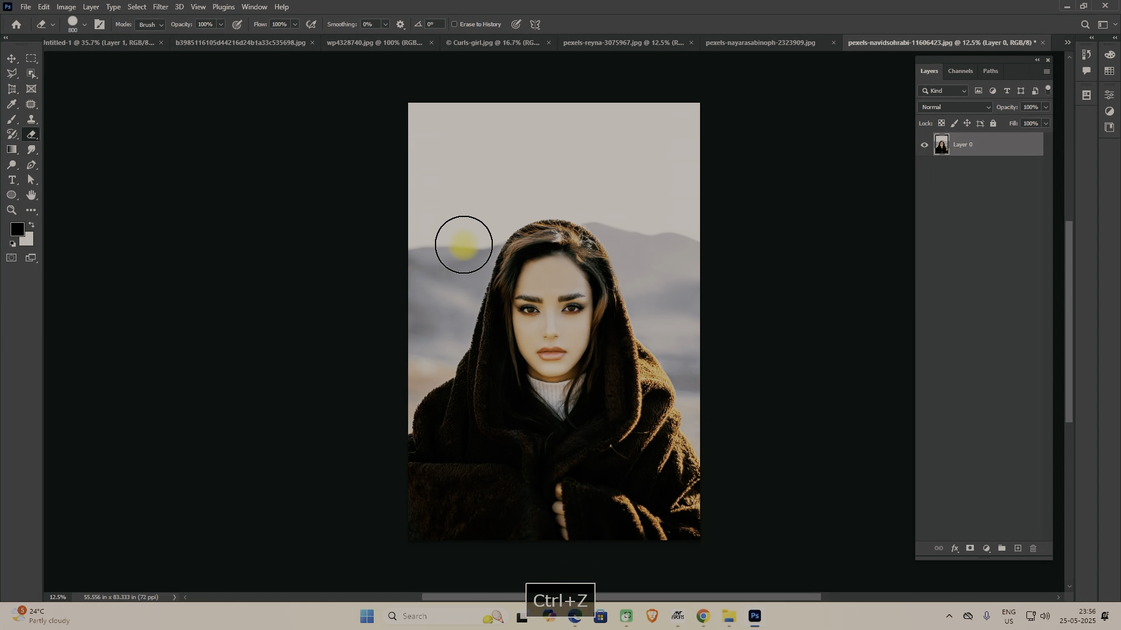
- Give the Eraser the 2819 px branch tip from the wreath-brushes set and rotate the tip to 42°
click(82, 24)
drag(309, 208, 316, 342)
click(21, 251)
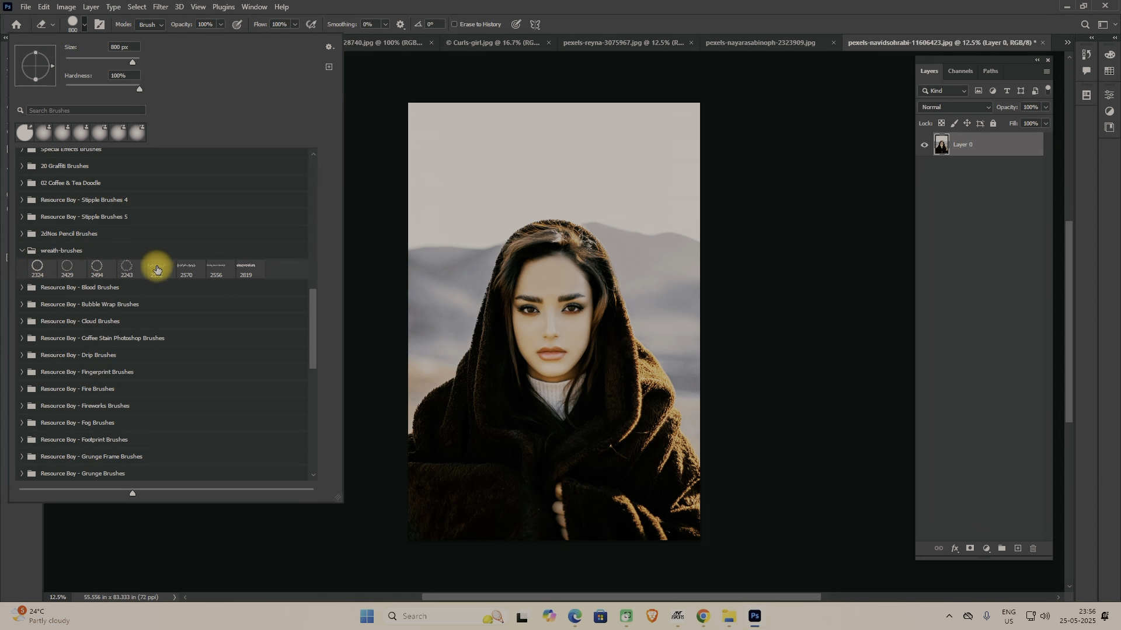
click(246, 268)
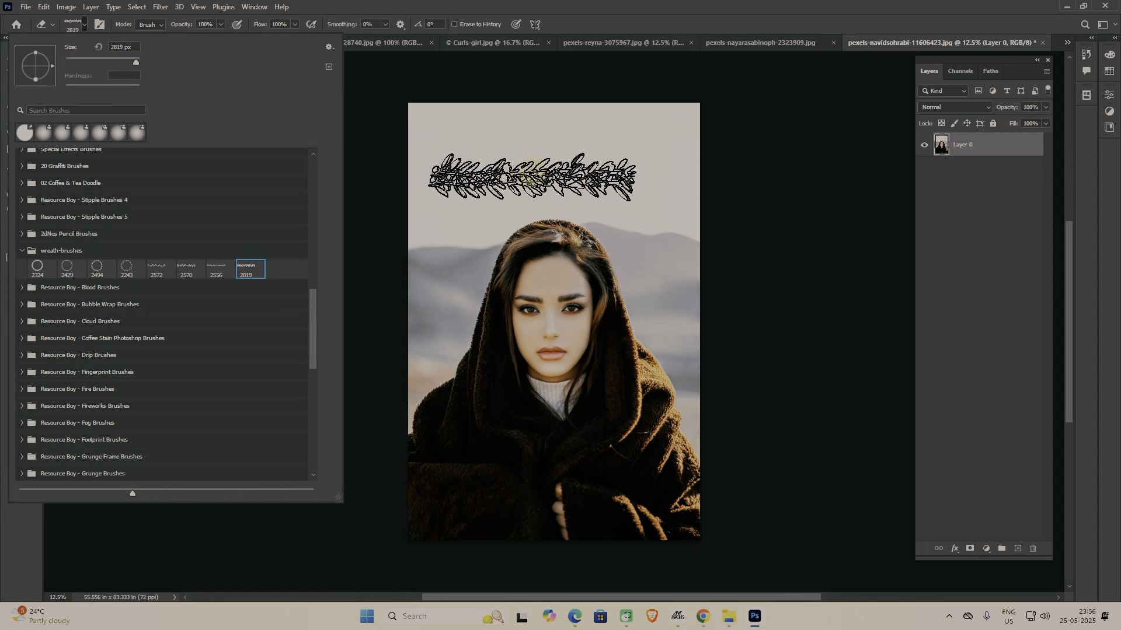
click(625, 21)
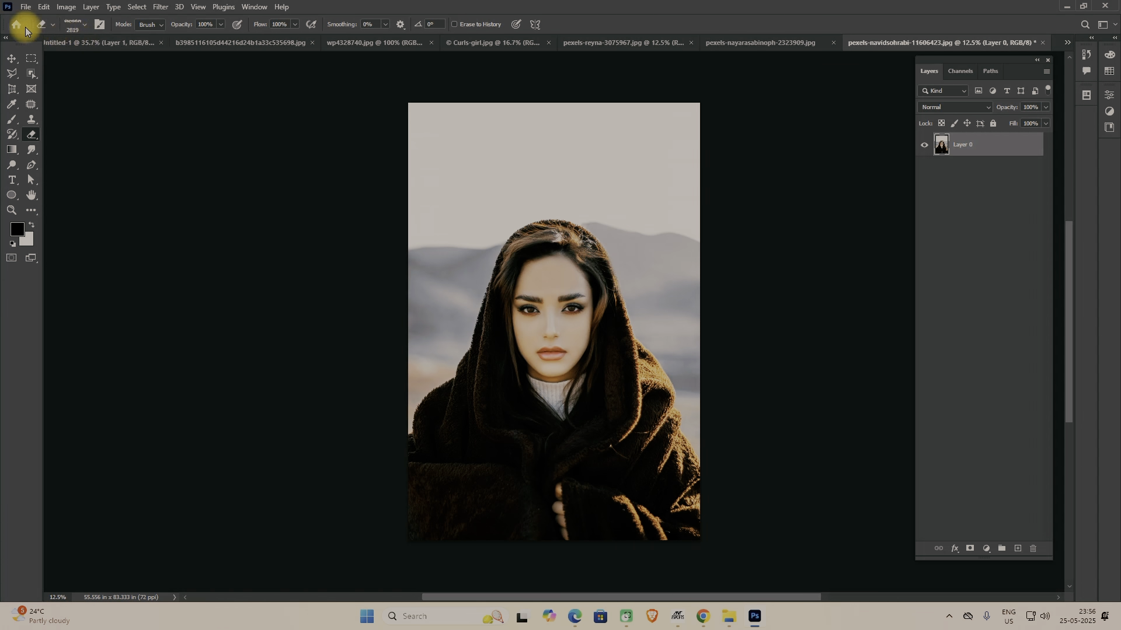
click(81, 25)
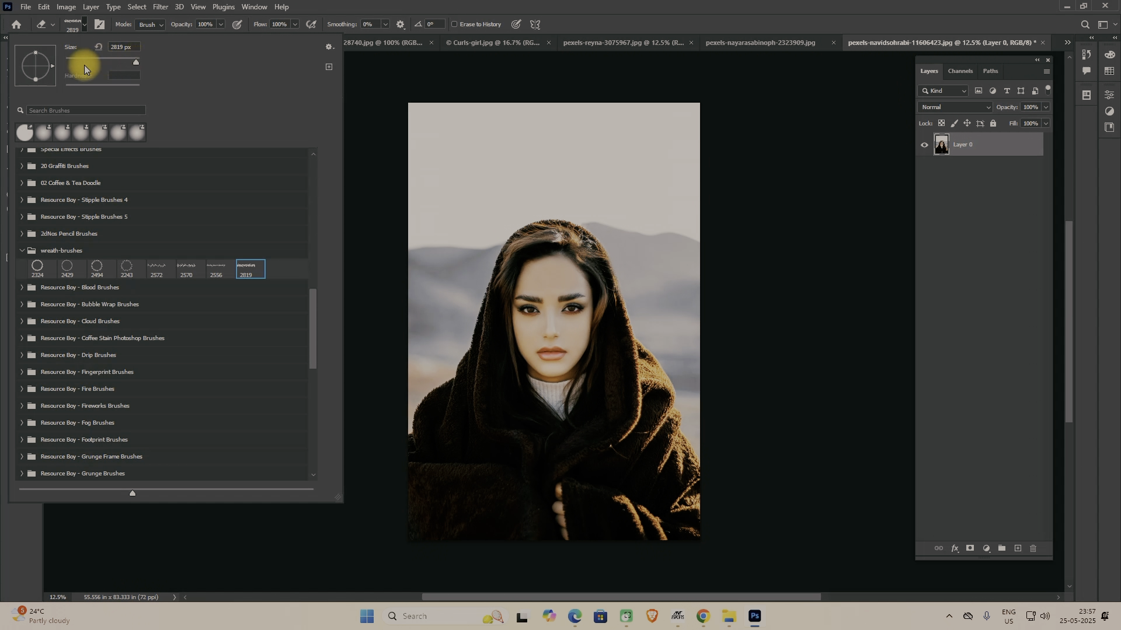
drag(53, 54, 131, 108)
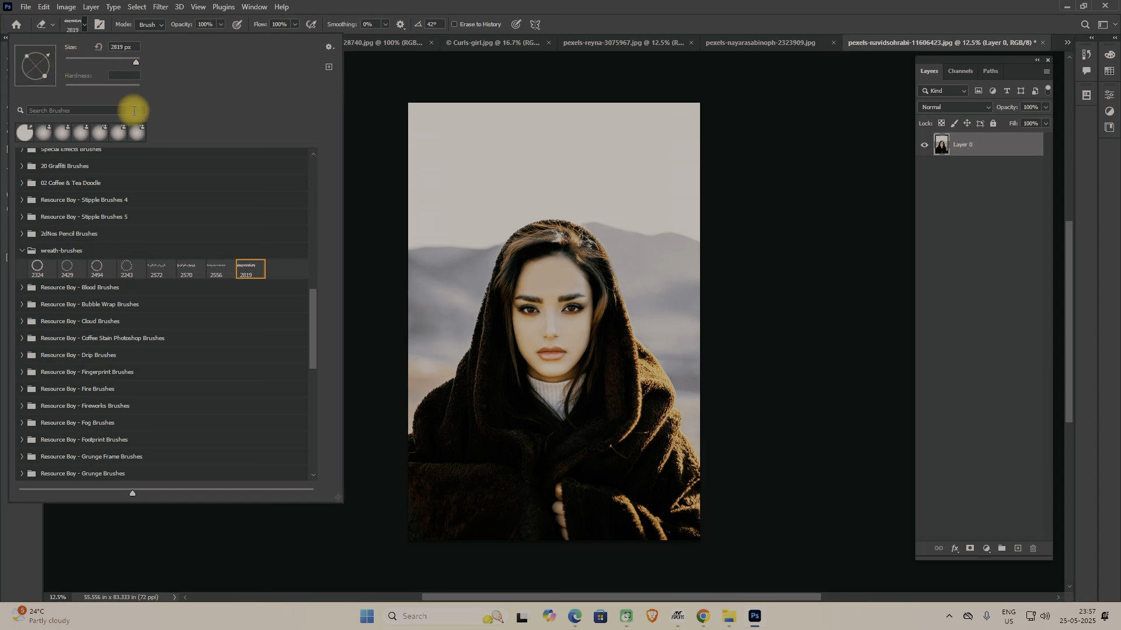
- Try erasing with the wreath tip in the sky, beside the woman and across the whole portrait, and undo it all
click(468, 173)
click(468, 173)
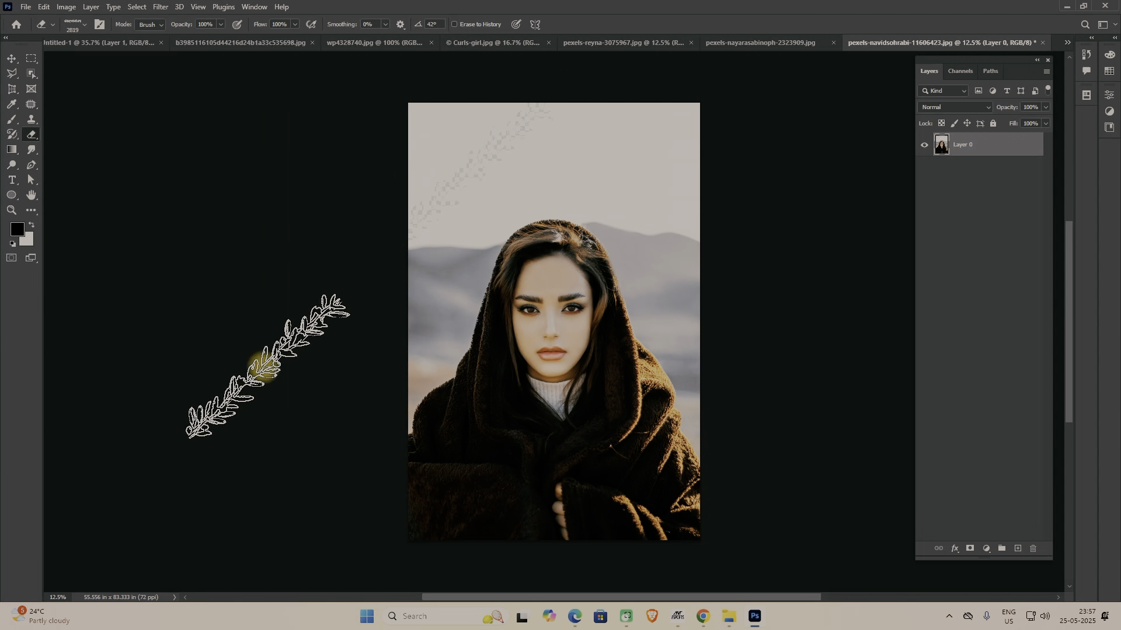
click(430, 373)
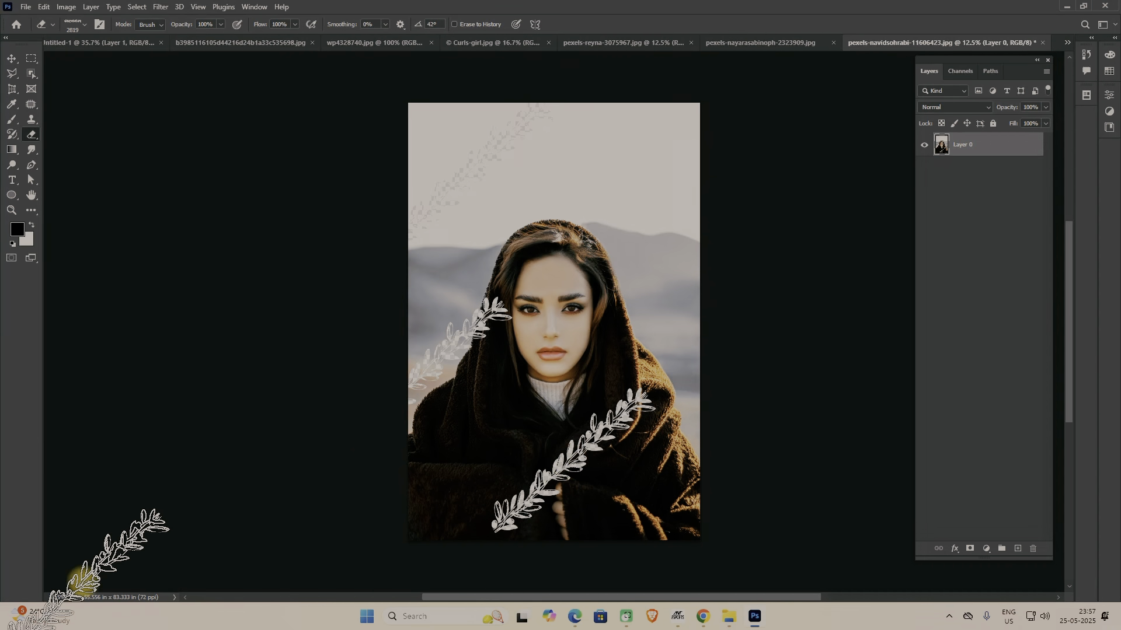
mouse_move(351, 155)
mouse_down()
mouse_move(572, 303)
mouse_move(701, 475)
mouse_move(533, 568)
mouse_move(663, 463)
mouse_move(569, 82)
mouse_up()
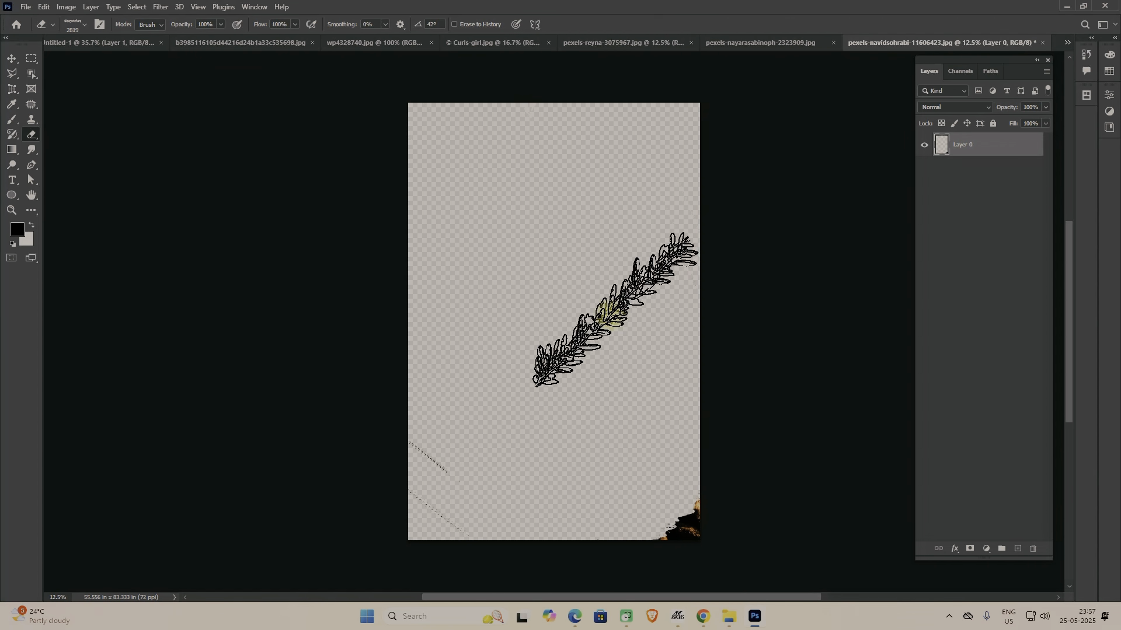
key(ctrl+z)
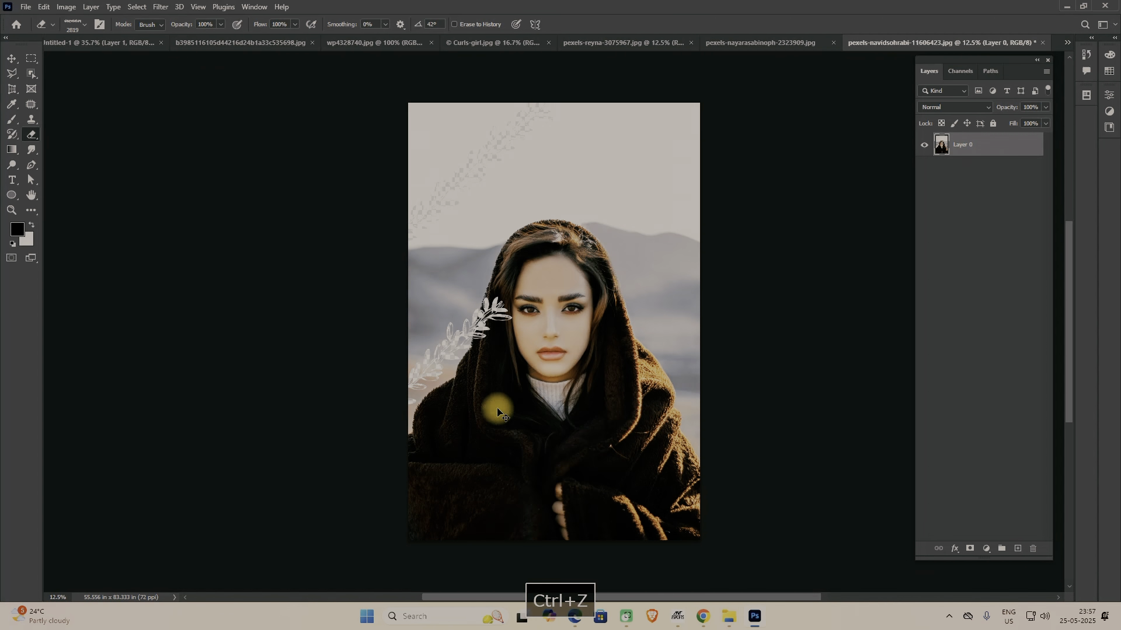
key(ctrl+z)
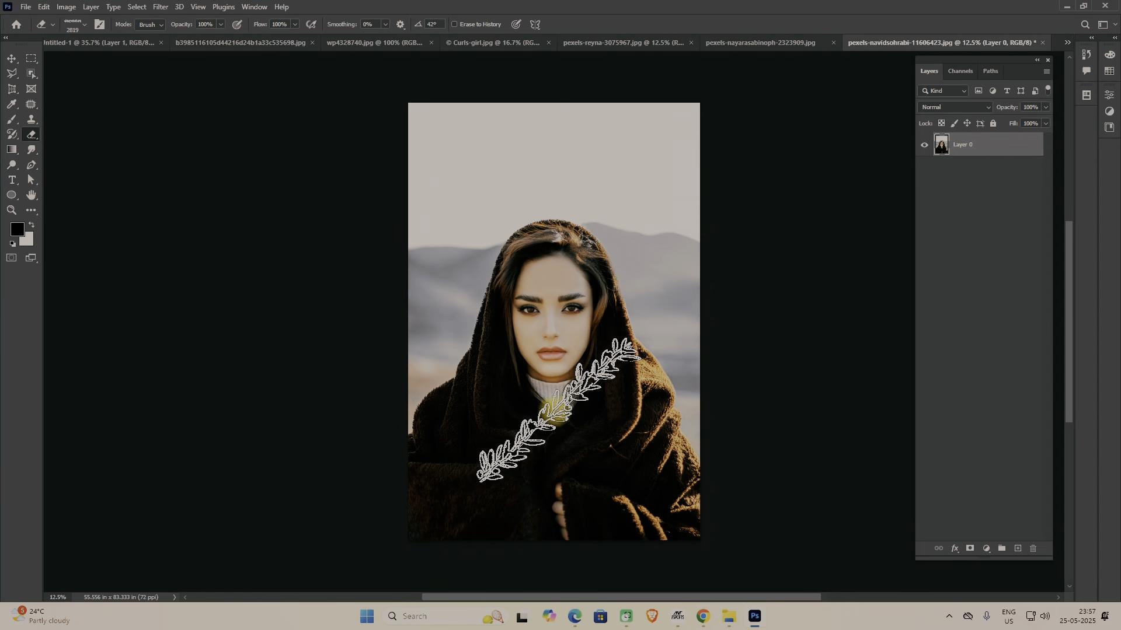
- Erase a single diagonal wreath branch across the woman's chest and place a new empty layer beneath the portrait
click(567, 414)
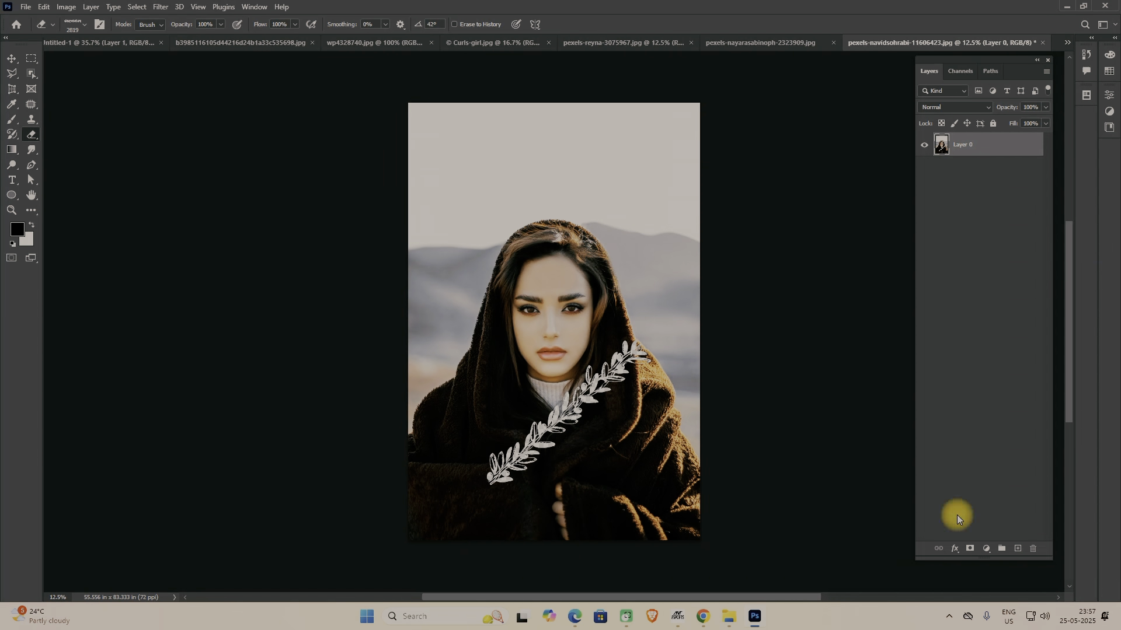
drag(964, 150, 969, 219)
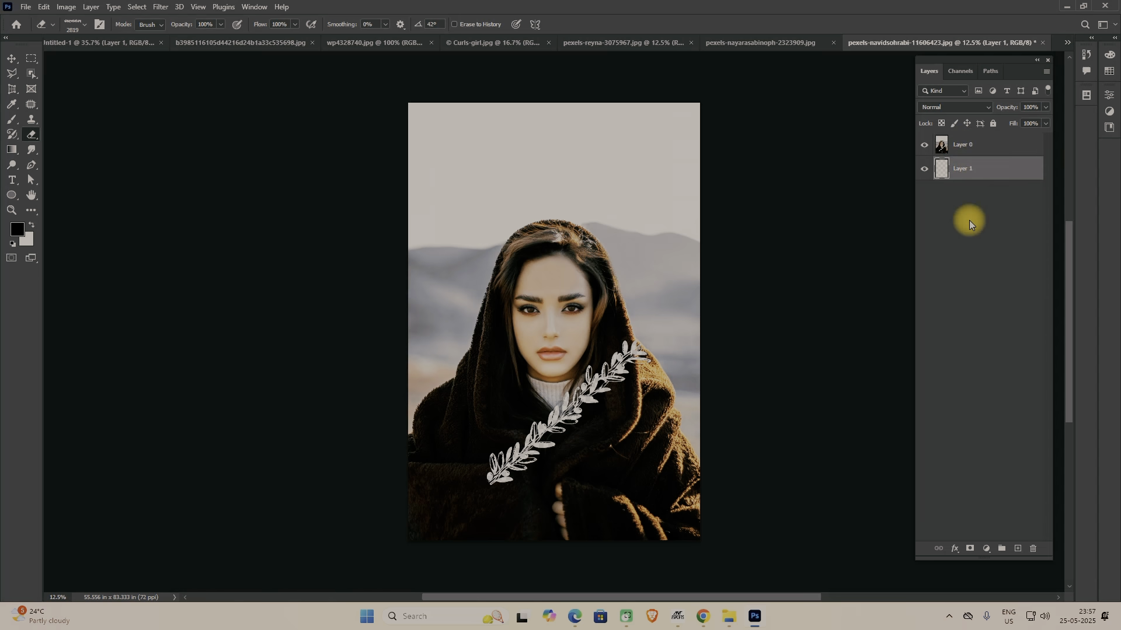
- Set the foreground colour to red c00e0e and fill the layer beneath the portrait with it
click(16, 230)
click(772, 124)
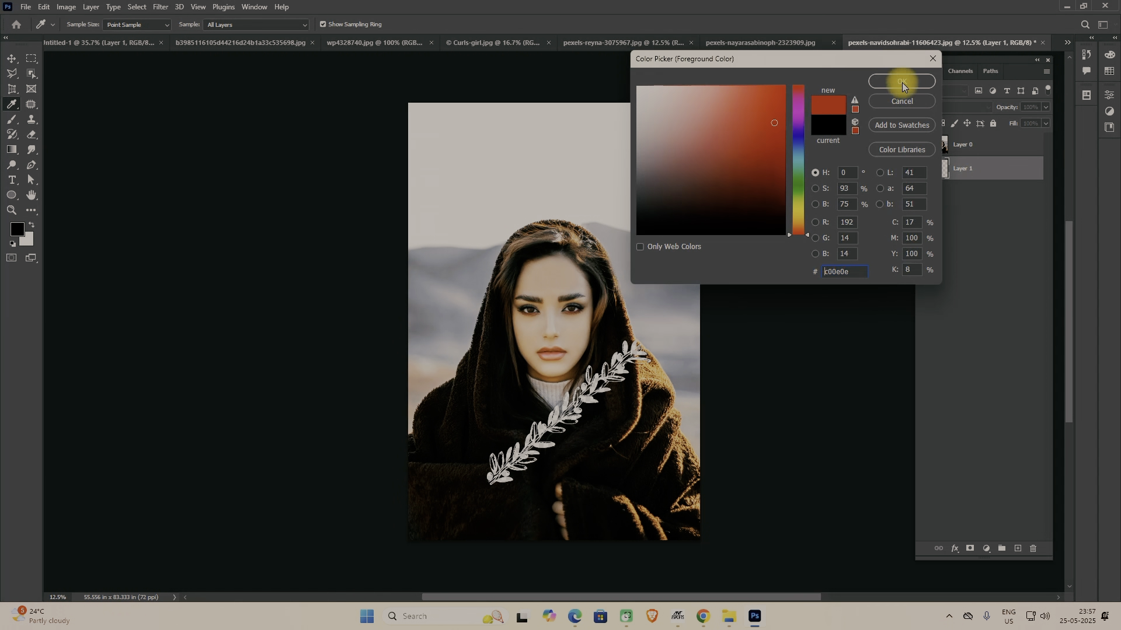
click(893, 84)
key(alt+Delete)
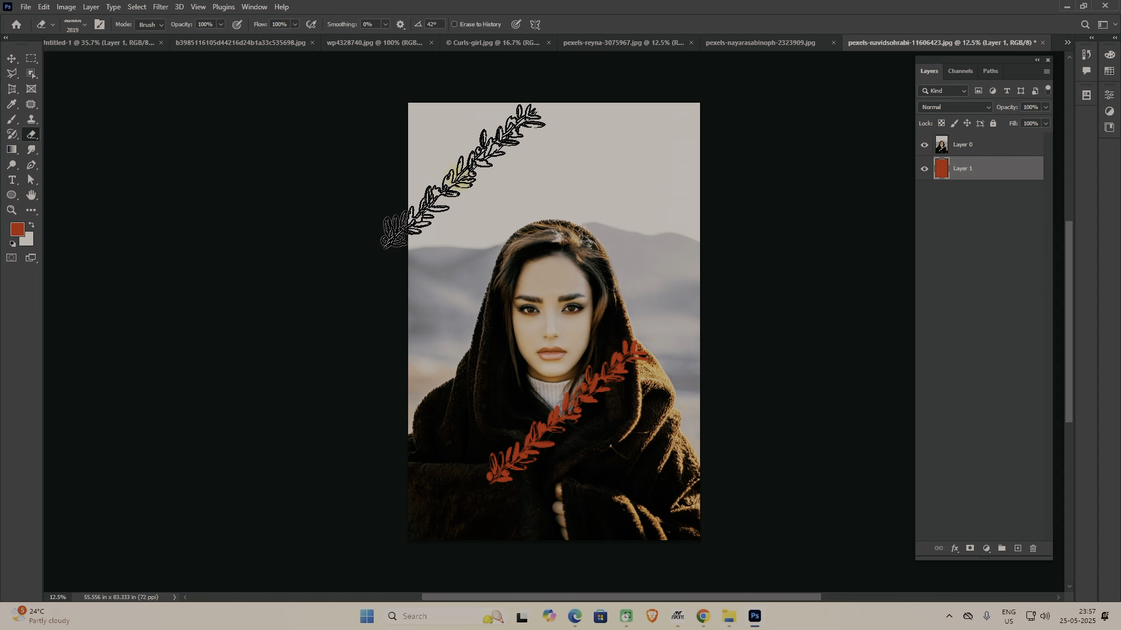
- Try erasing a second wreath branch from the sky on Layer 0 and undo it
click(989, 146)
click(502, 173)
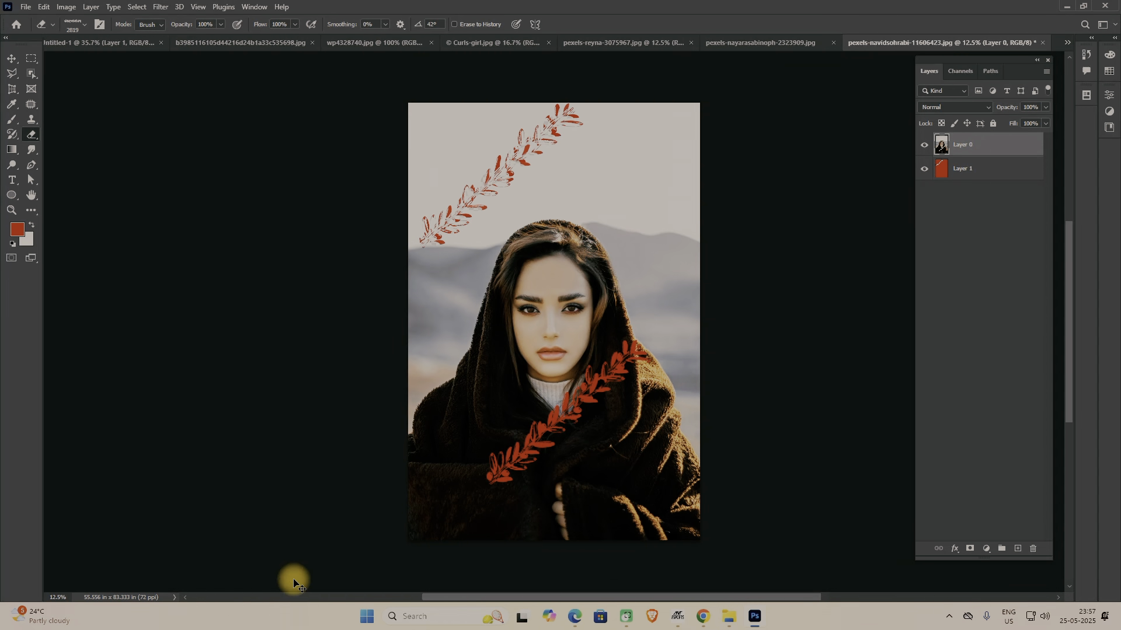
key(ctrl+z)
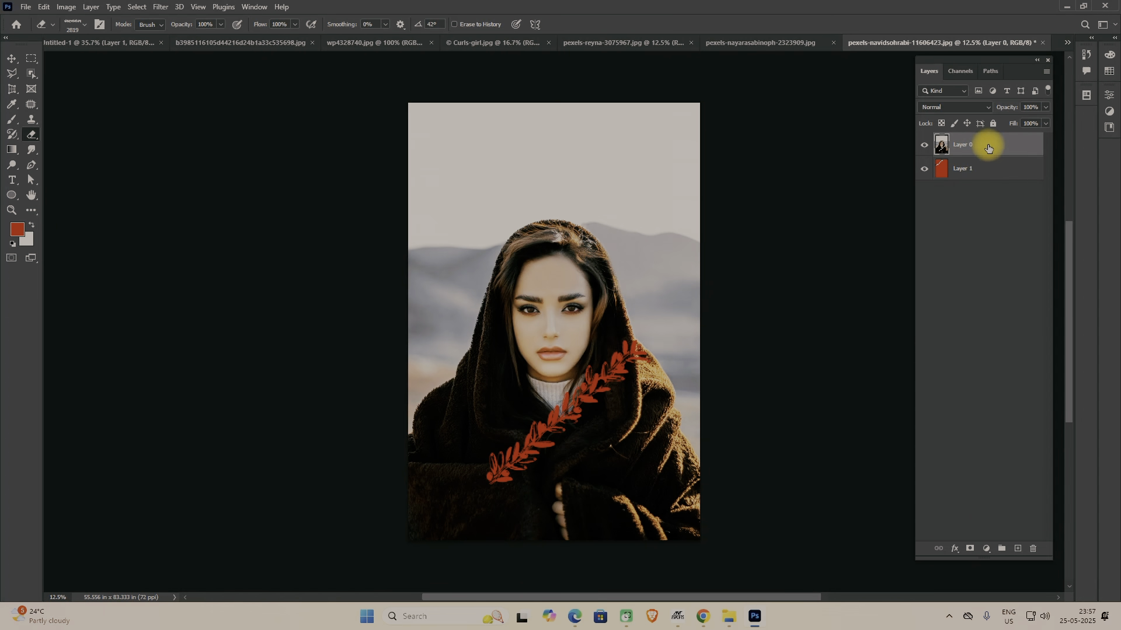
- Refill Layer 1 with the red foreground colour and lower the Eraser's opacity to 37%
click(987, 172)
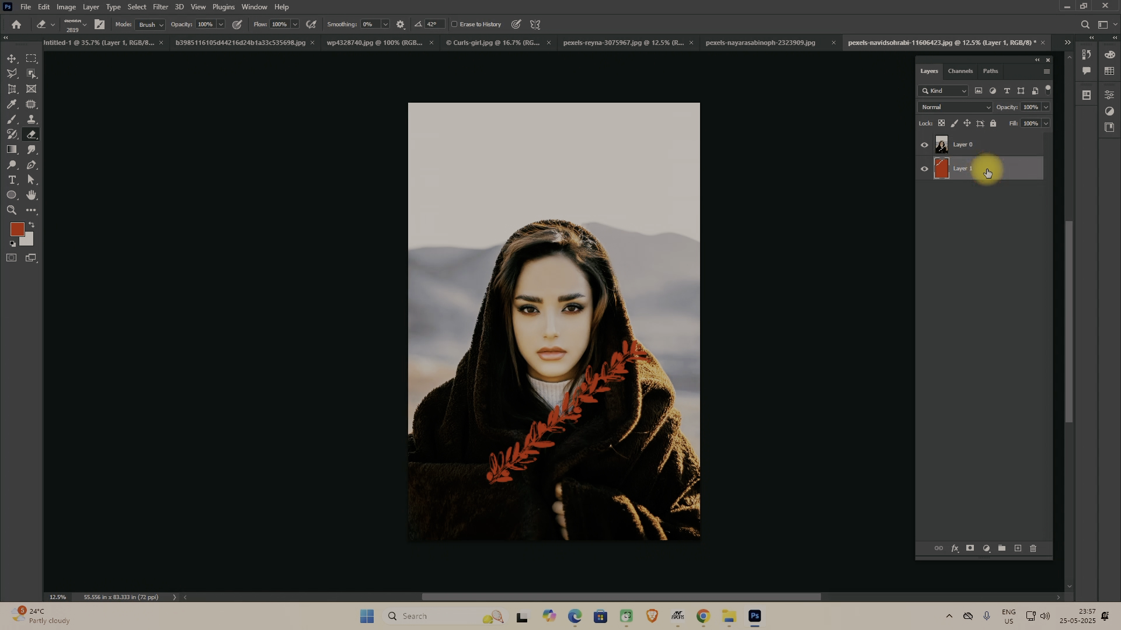
key(alt+Delete)
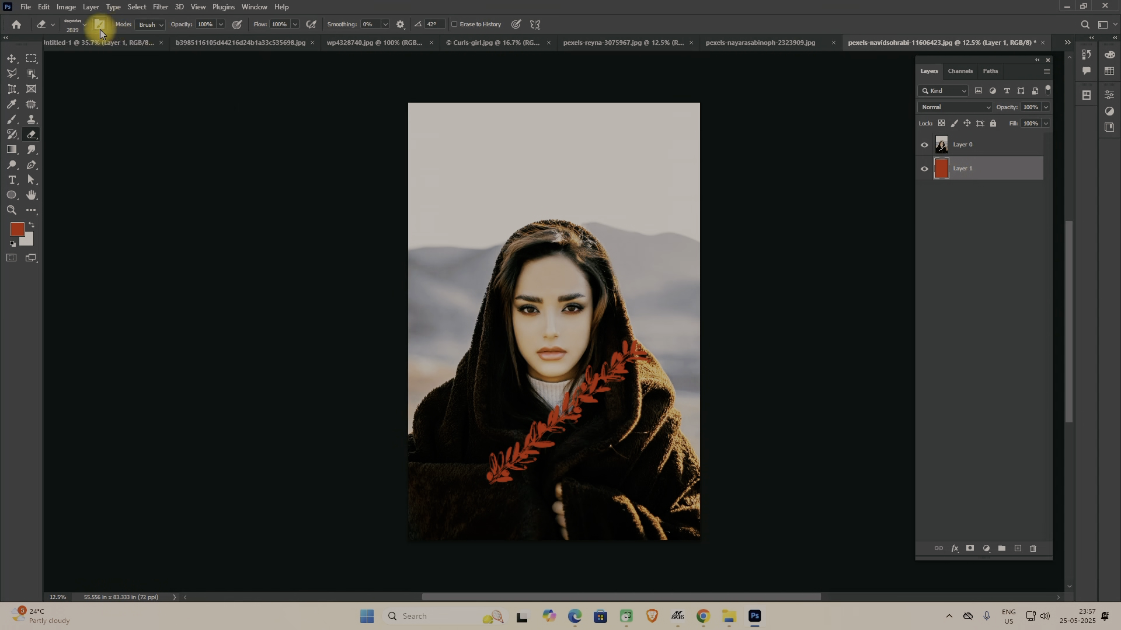
drag(220, 36, 187, 37)
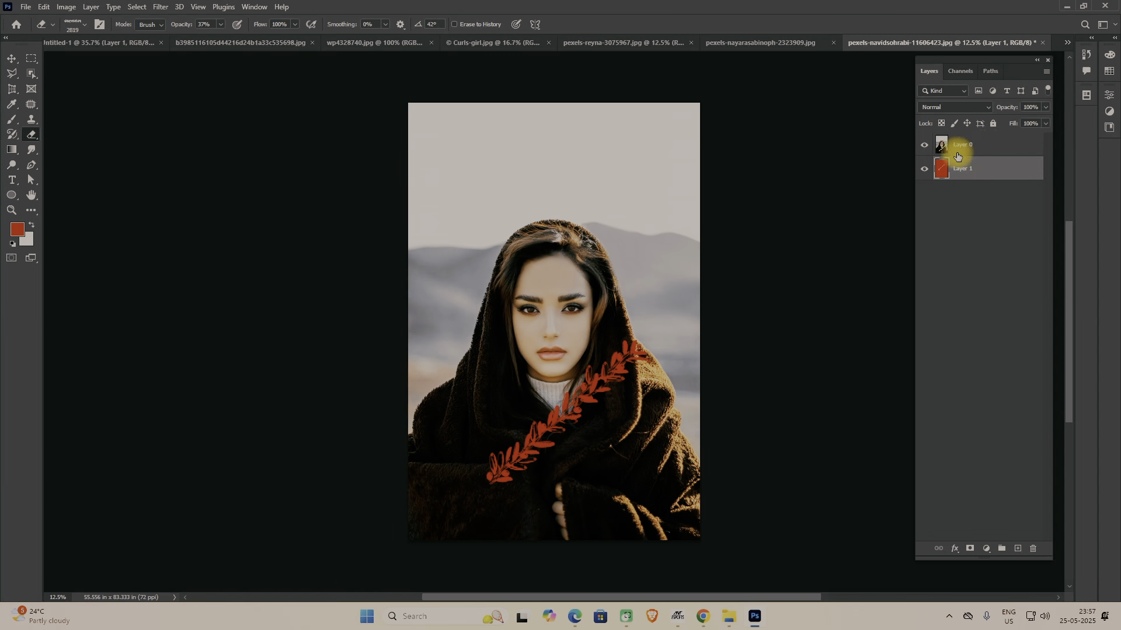
- Undo the last erasure on Layer 1 and erase a faint 37% wreath branch across the woman's face on Layer 0
key(ctrl+z)
click(960, 151)
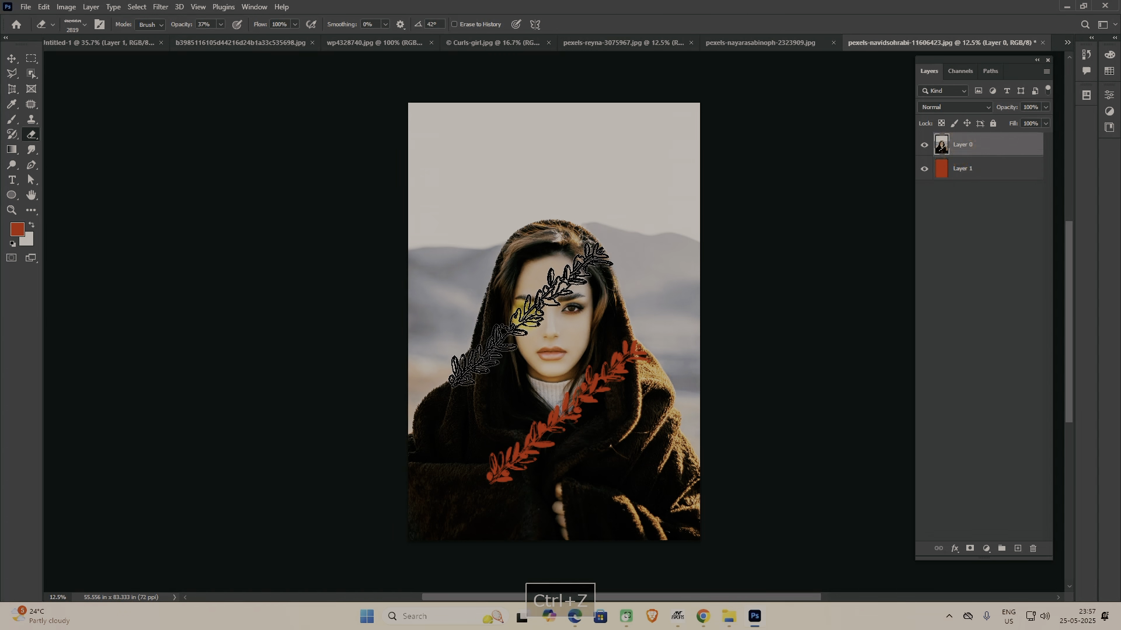
click(483, 335)
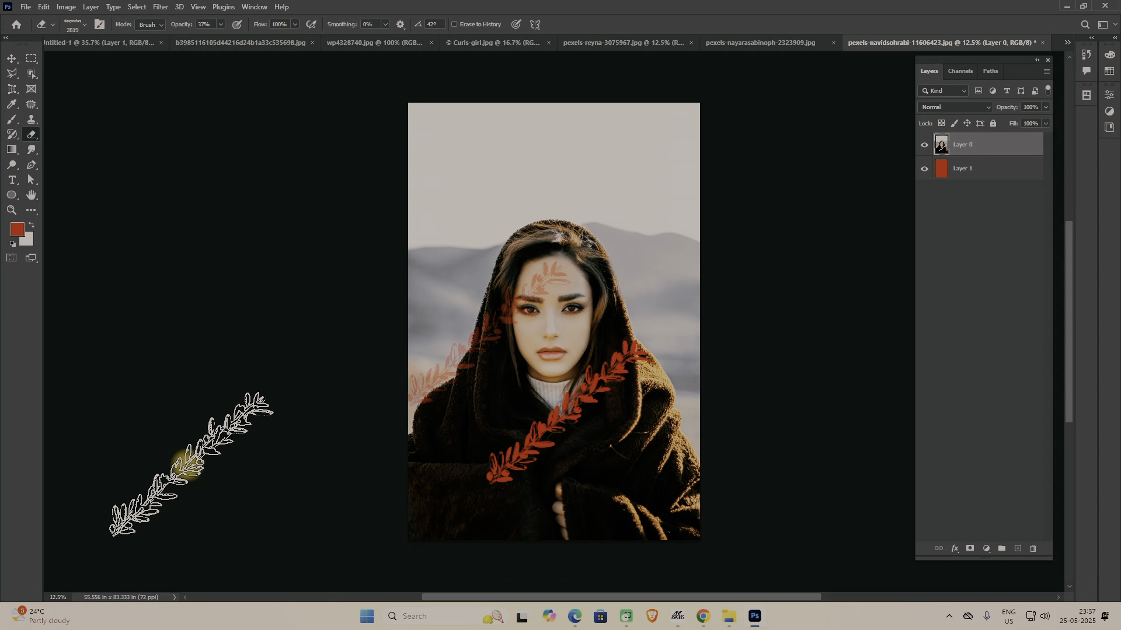
- Reduce the wreath eraser tip to 200 px and erase small faint branches on the woman's cheek and chin
scroll(472, 379, up, 10)
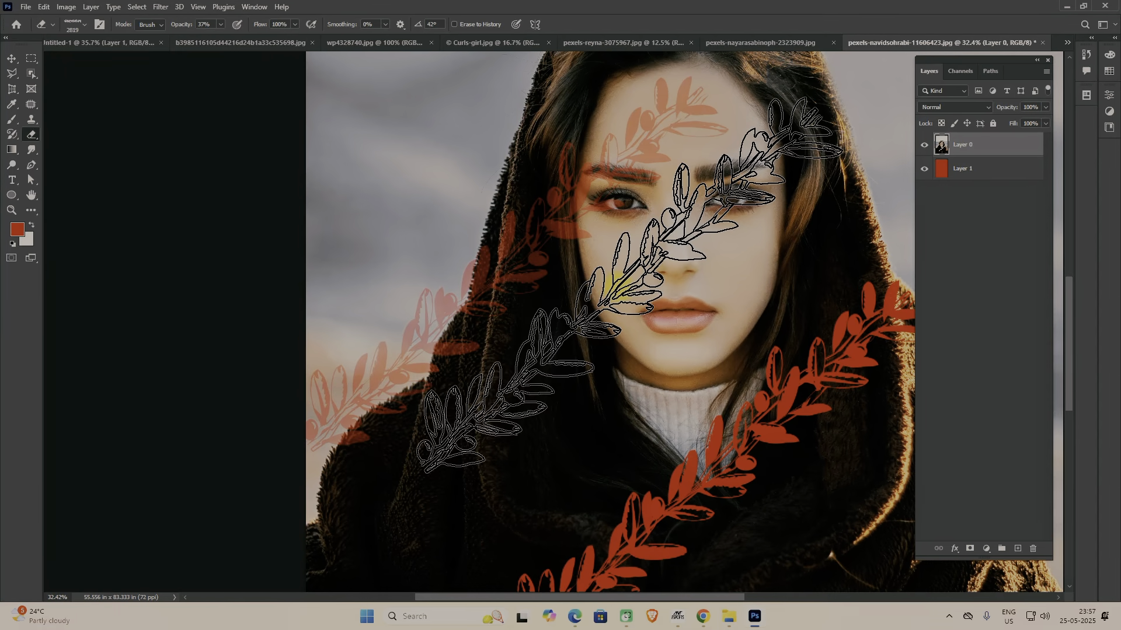
key(bracketleft)
key(bracketleft)
key(bracketleft)
key(bracketleft)
key(bracketleft)
key(bracketleft)
key(bracketleft)
key(bracketleft)
key(bracketleft)
key(bracketleft)
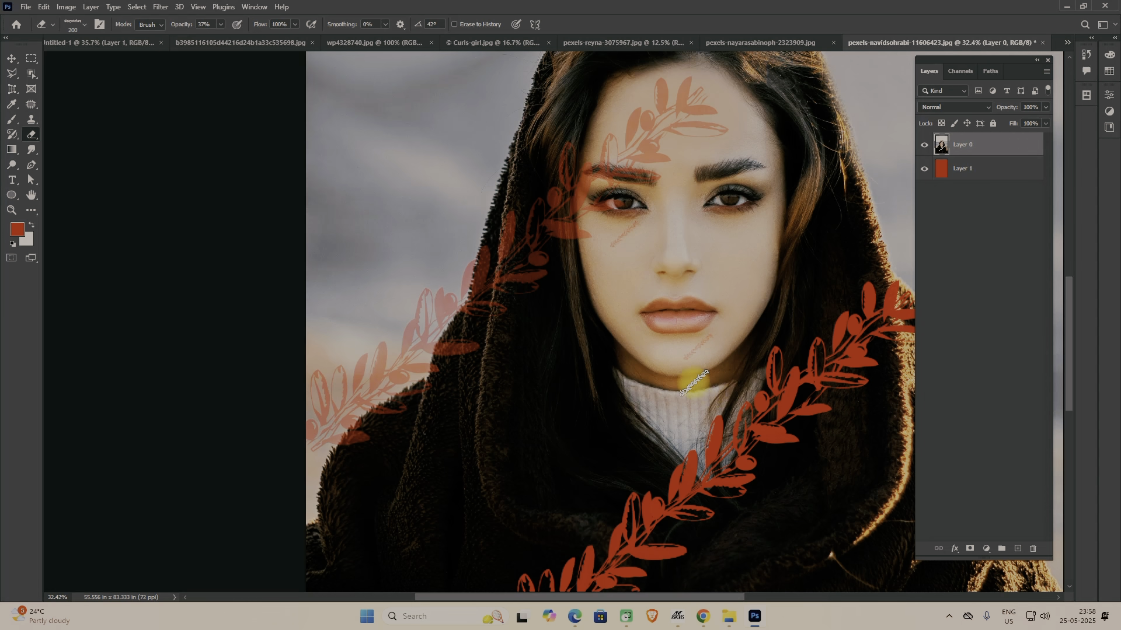
scroll(691, 379, up, 8)
scroll(706, 385, down, 7)
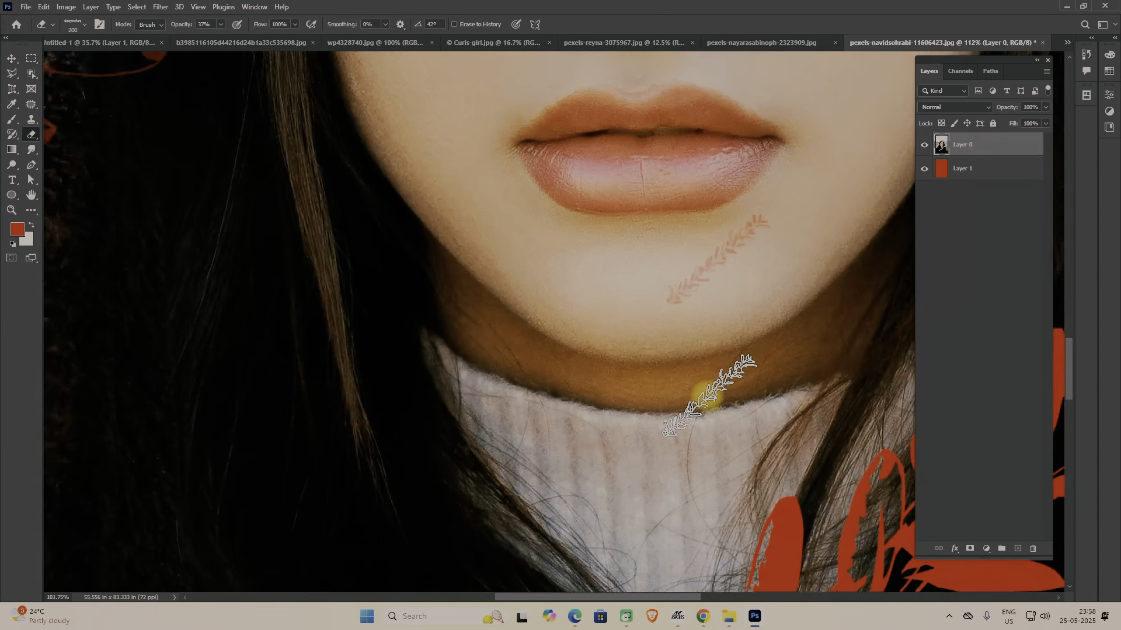
scroll(718, 383, down, 2)
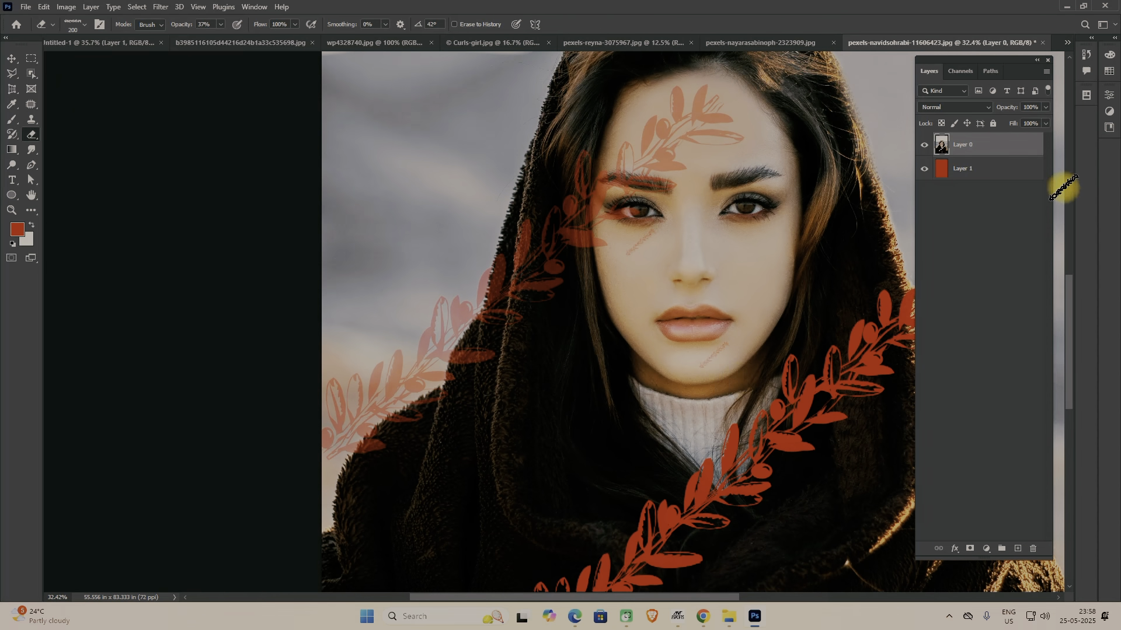
scroll(646, 261, down, 5)
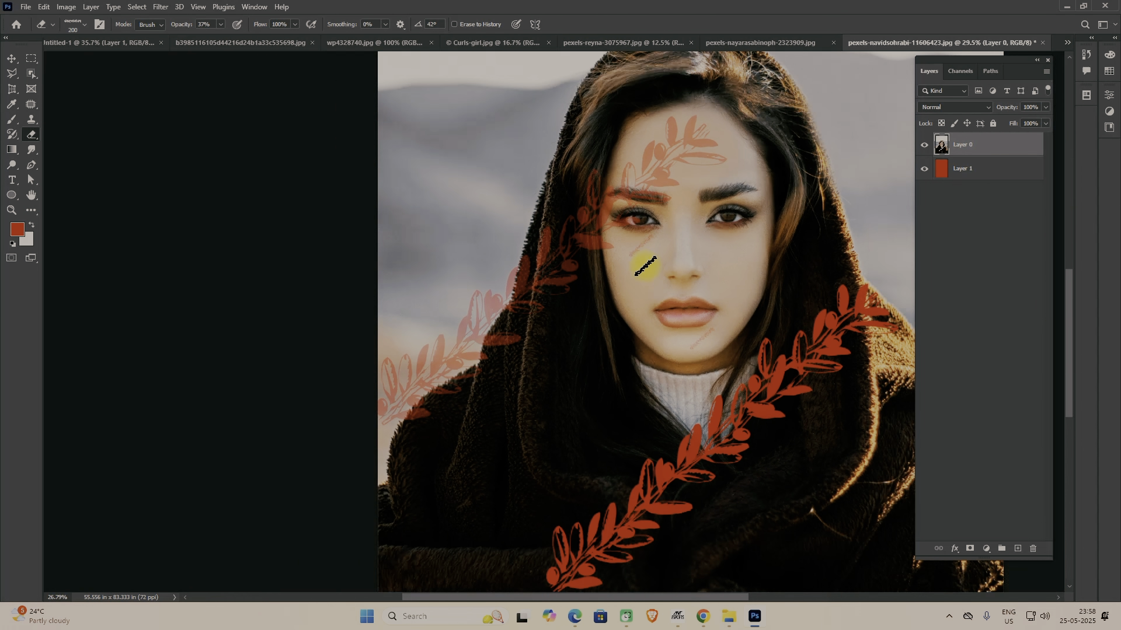
- Enlarge the wreath eraser tip to 1200 px
key(space)
drag(651, 223, 454, 284)
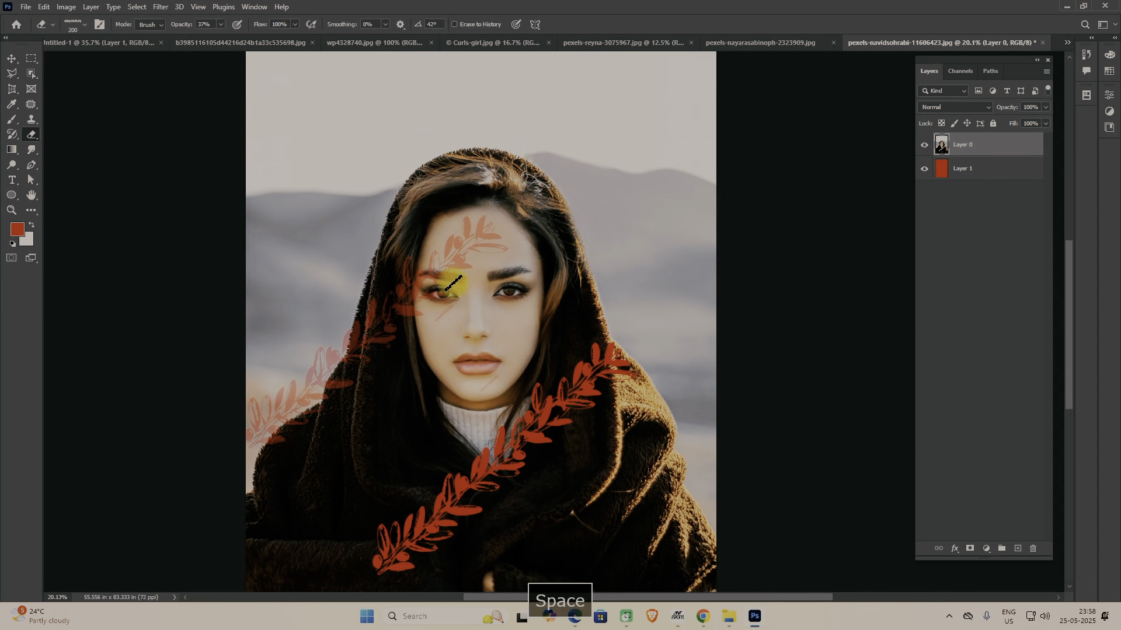
key(bracketright)
key(bracketright)
key(bracketright)
key(bracketright)
key(bracketright)
key(bracketright)
key(bracketright)
key(bracketright)
key(bracketright)
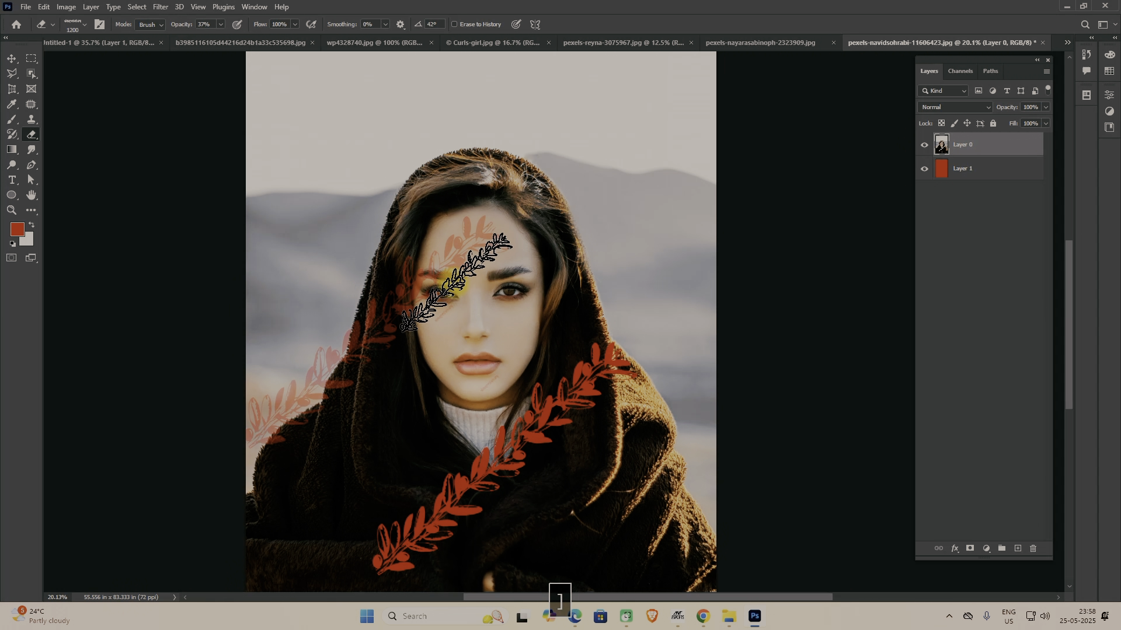
- Change the eraser tip to the 3729 px smoke brush from Free Smoke Photoshop Brushes 1
click(84, 25)
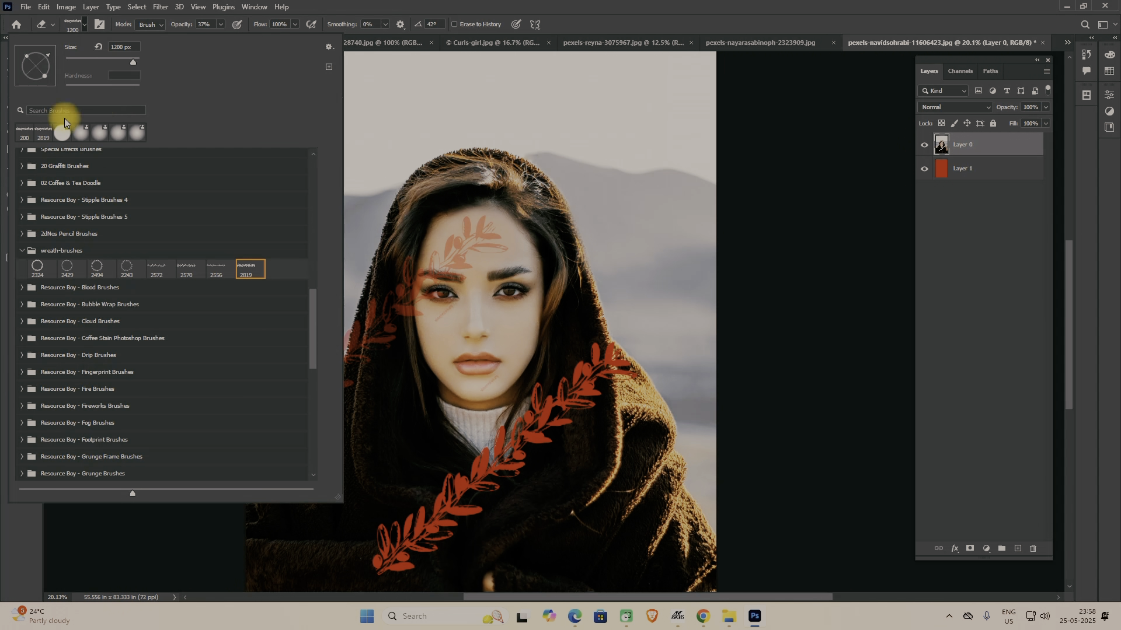
scroll(102, 220, up, 10)
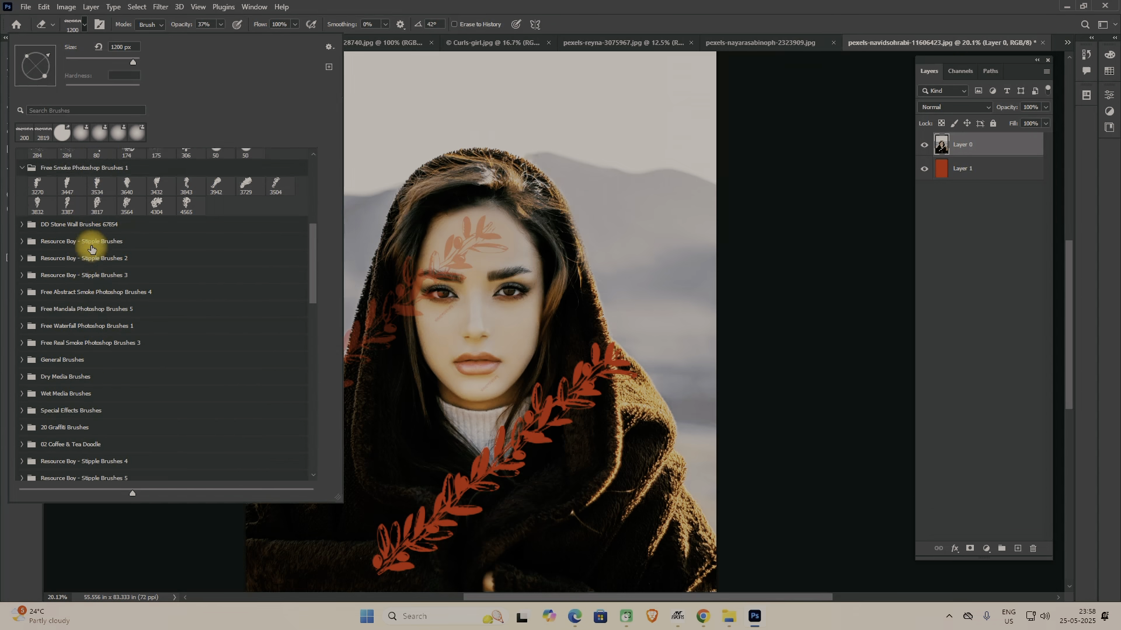
scroll(91, 249, up, 3)
click(244, 263)
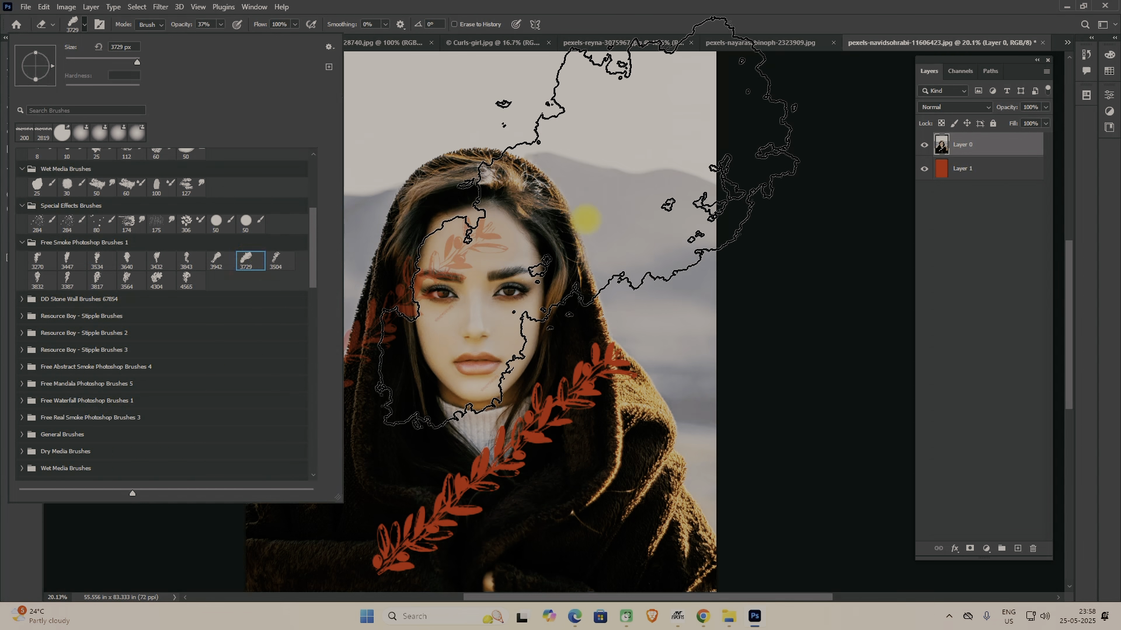
- Erase faint smoke patches from Layer 0 over the sky, the hills and both sides of the woman's coat
click(587, 220)
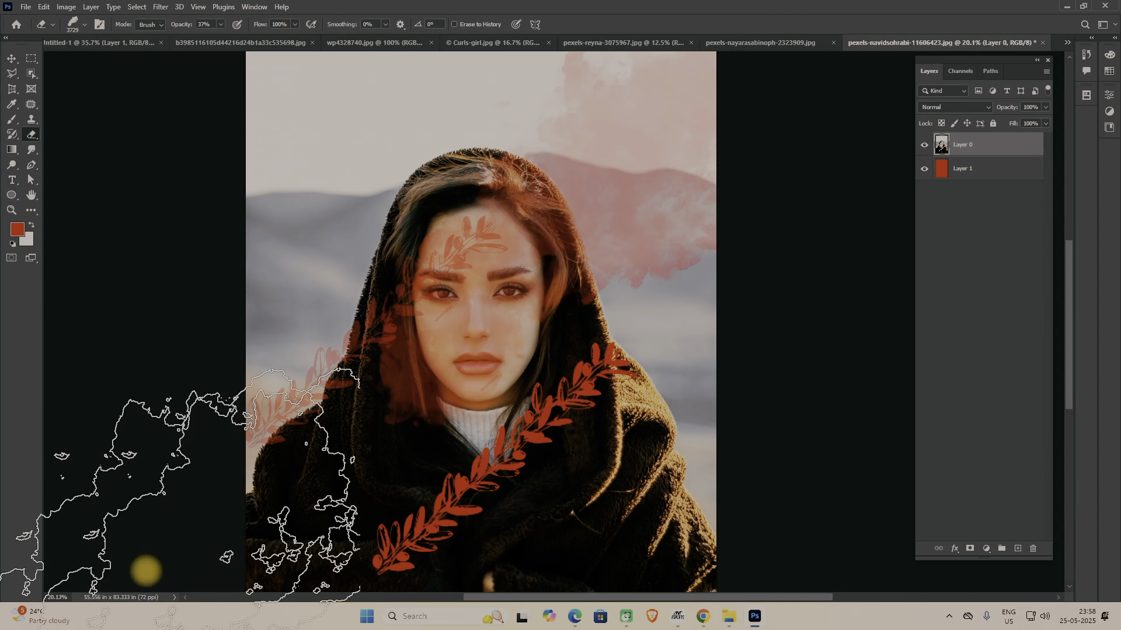
click(125, 377)
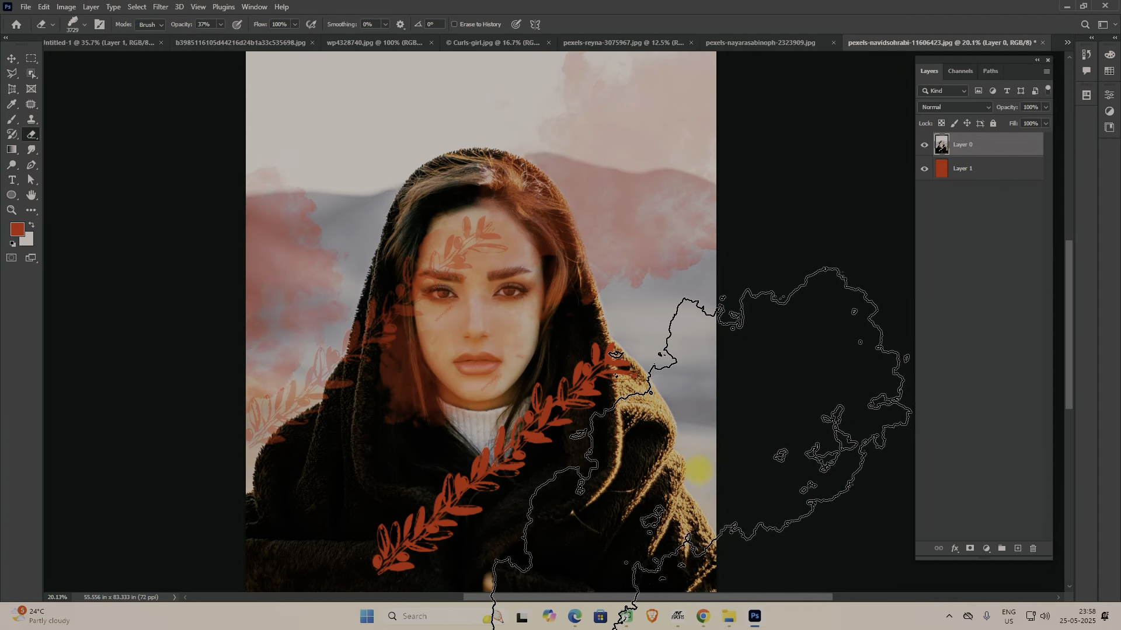
scroll(298, 521, down, 2)
key(space)
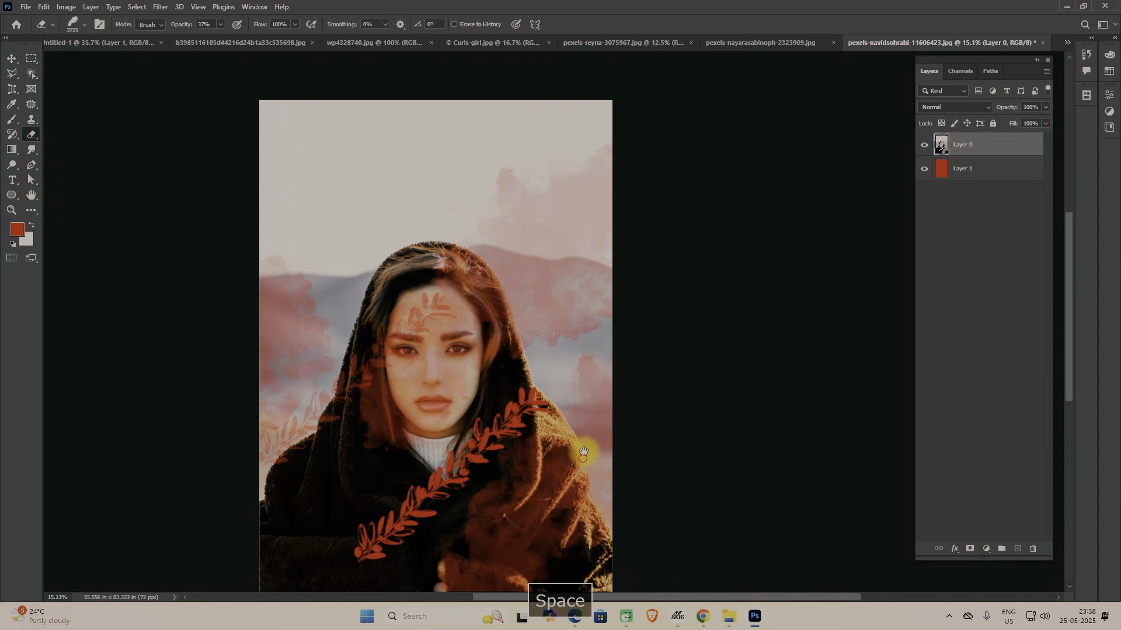
drag(452, 575, 499, 381)
click(283, 453)
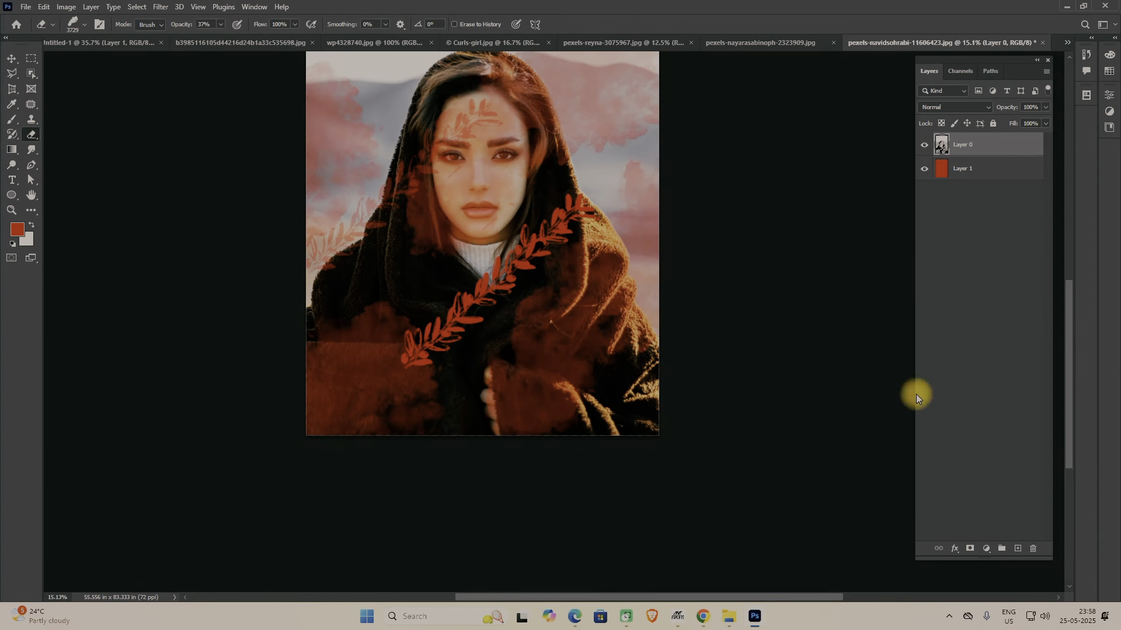
- Add a new layer above the portrait, set the foreground colour to purple and fill the layer with it
click(1018, 550)
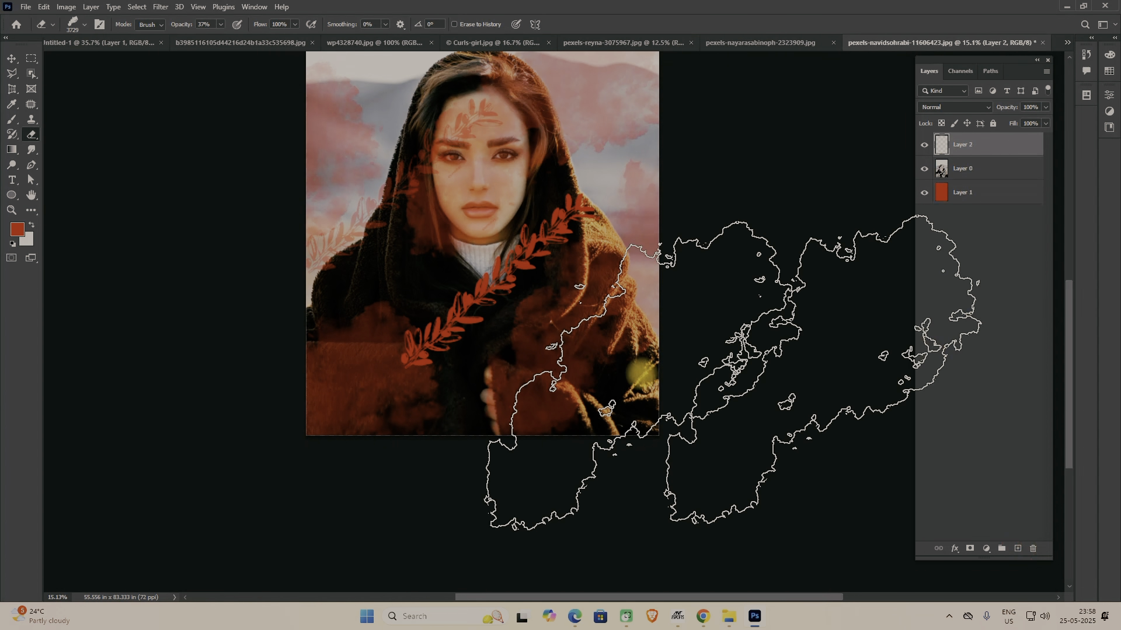
click(16, 231)
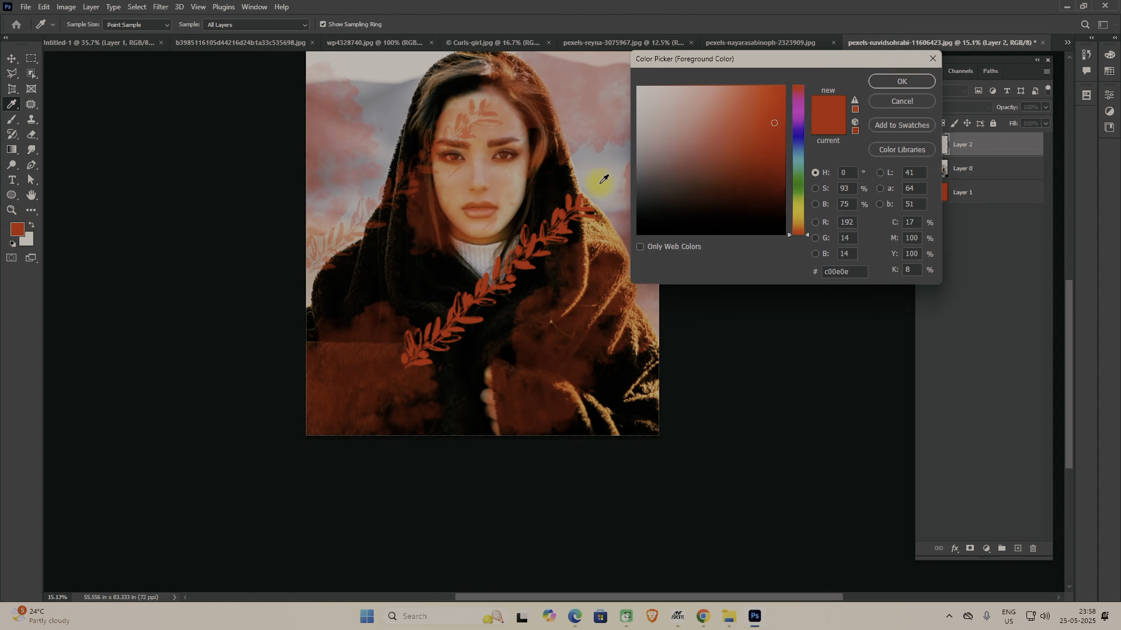
click(794, 145)
drag(797, 127, 746, 94)
click(890, 82)
key(e)
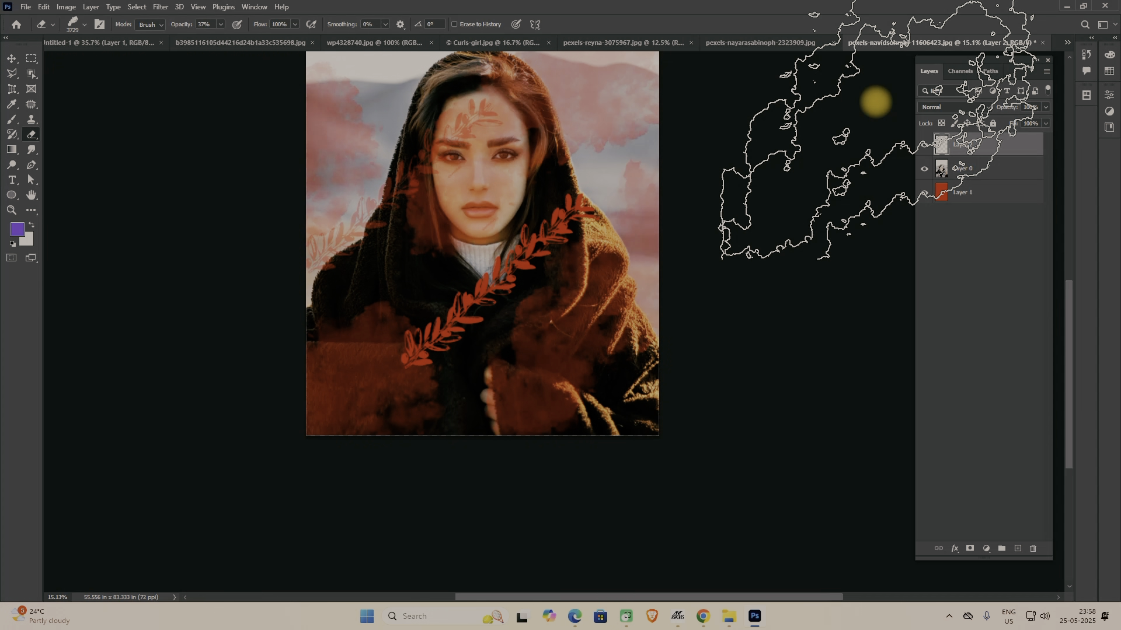
key(alt+Delete)
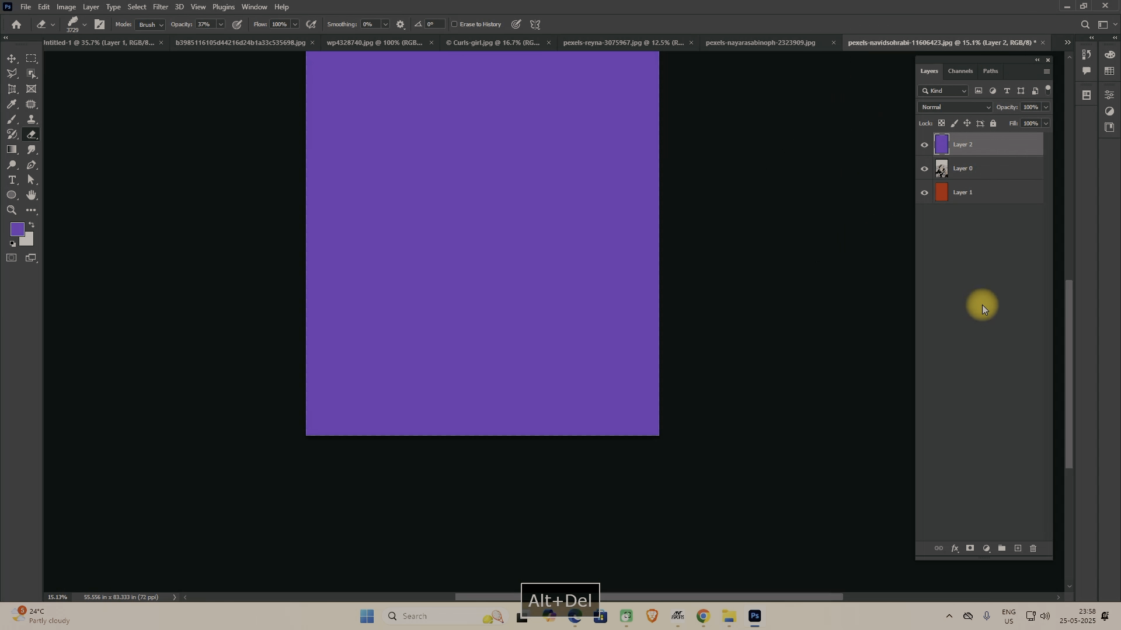
- Place the purple layer beneath the red Layer 1 and set Layer 1's blend mode to Overlay
drag(1003, 136, 989, 203)
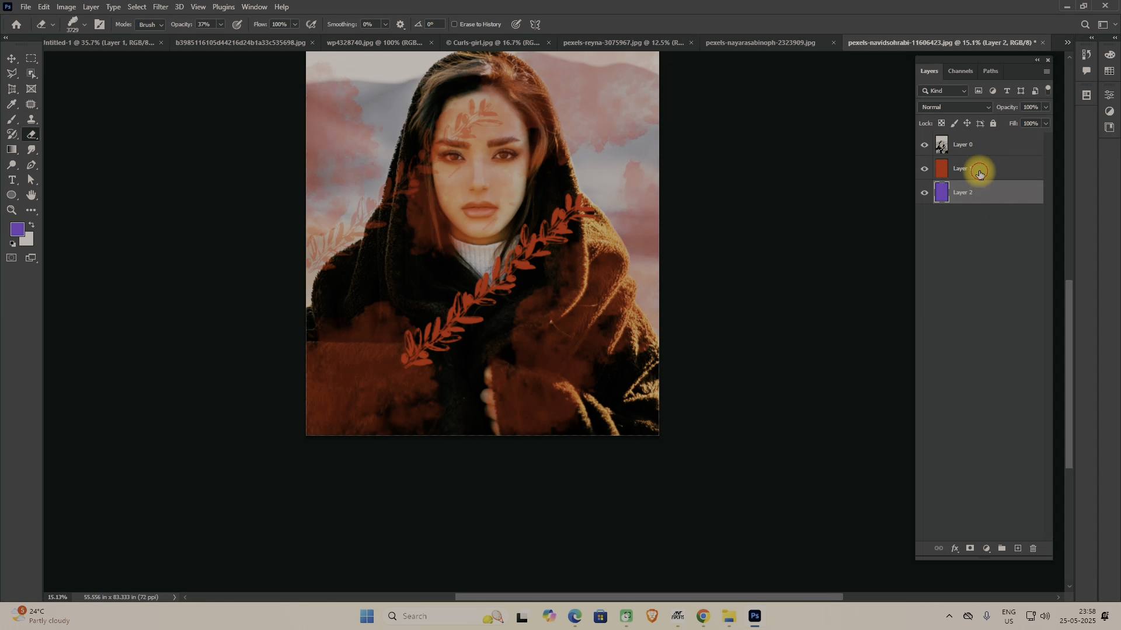
click(979, 173)
click(960, 108)
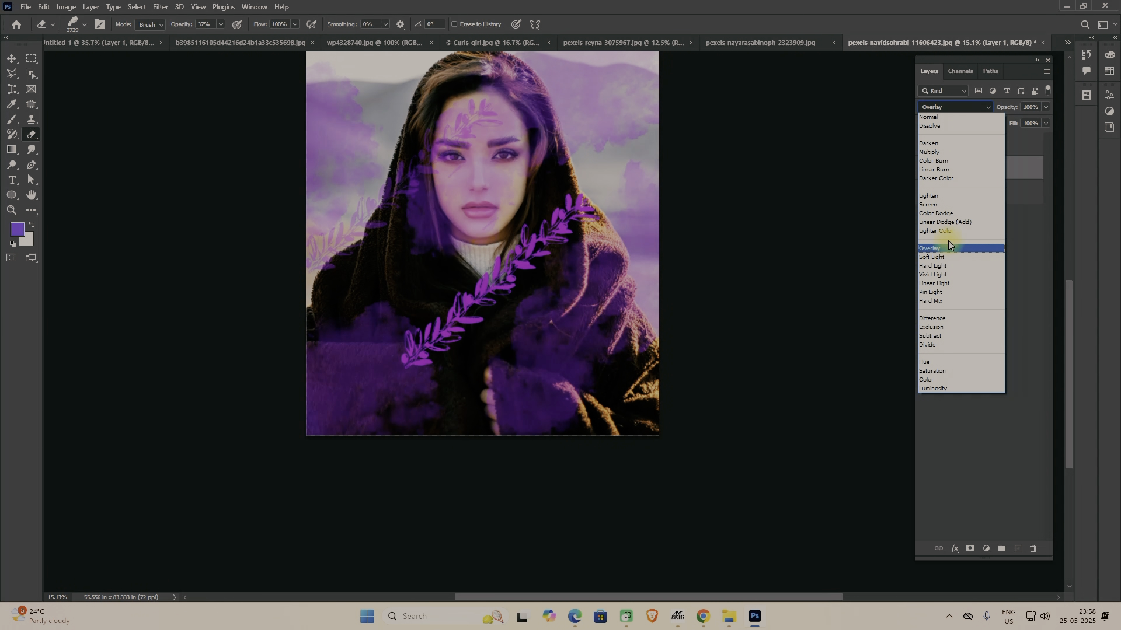
click(948, 248)
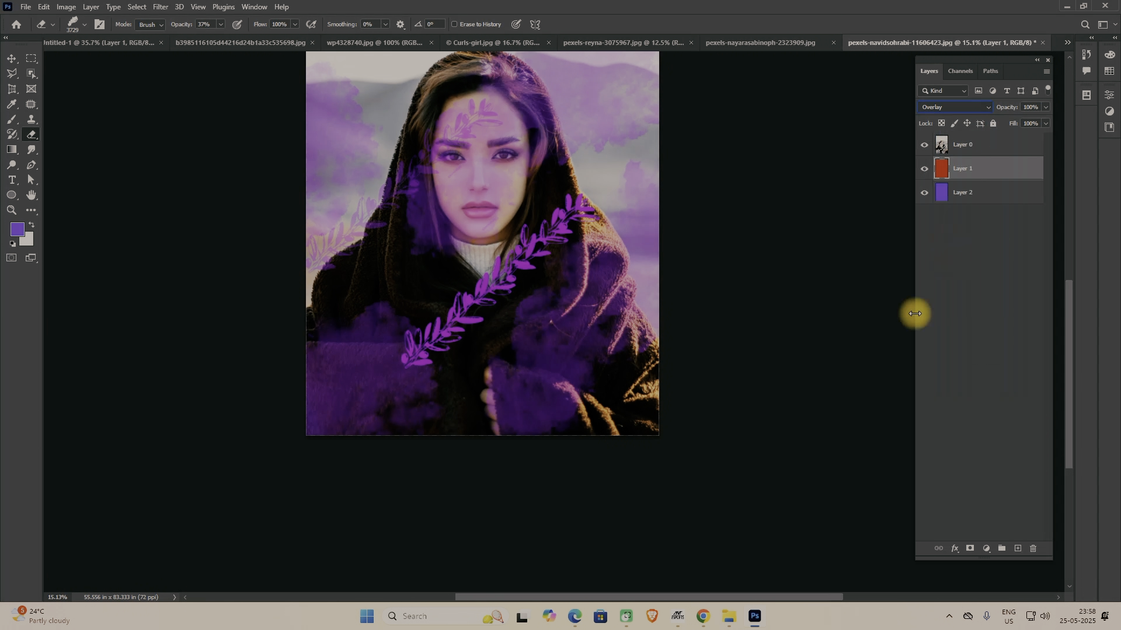
- Activate the Move tool and hide Layer 1, Layer 0 and Layer 2
click(12, 59)
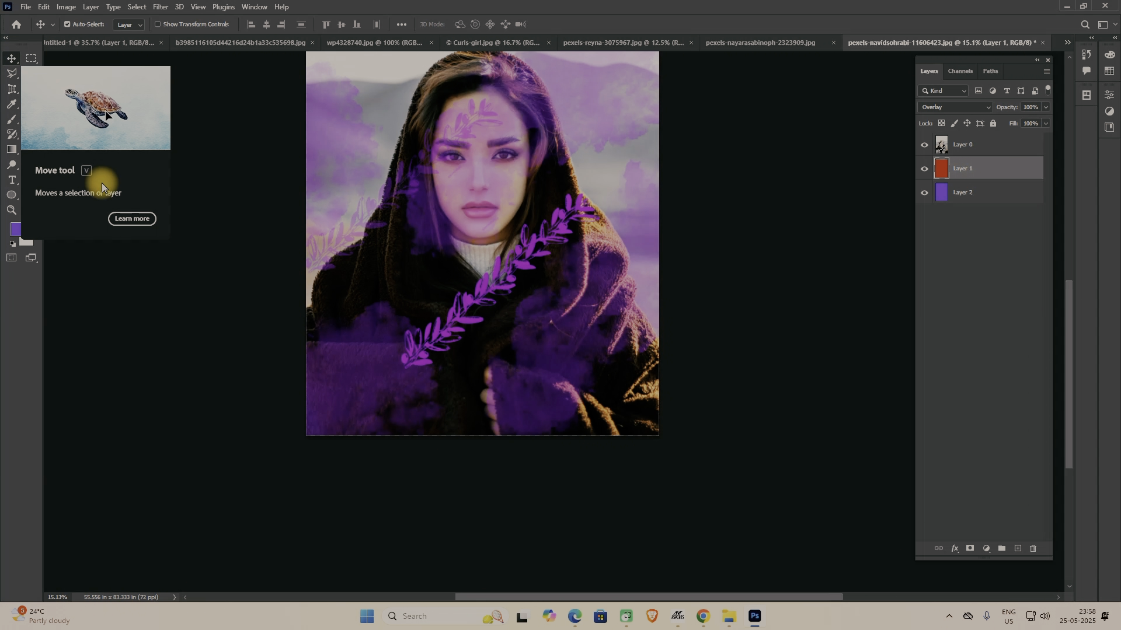
key(space)
drag(554, 295, 557, 367)
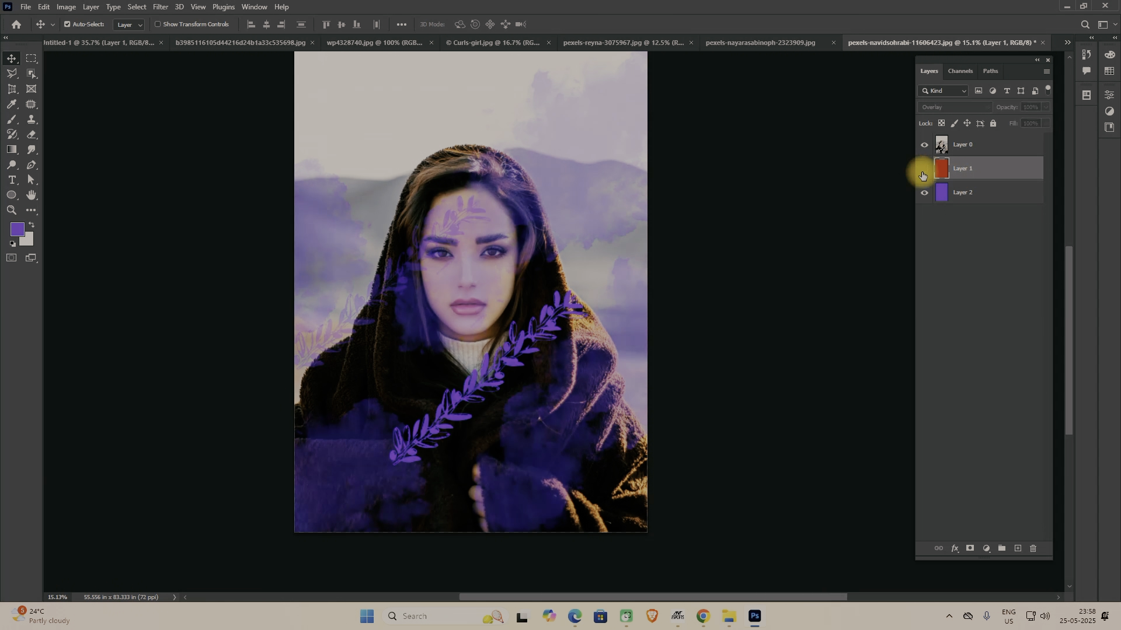
click(924, 145)
click(924, 192)
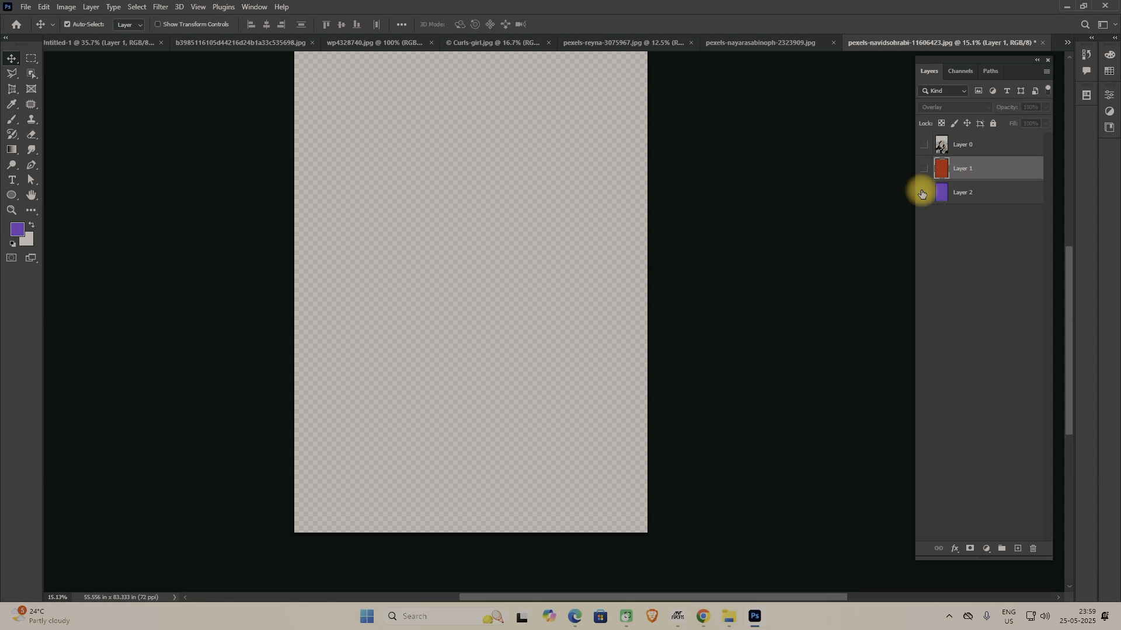
- In the portrait with the red shirt and rose, convert the background to Layer 0 and choose the Background Eraser tool
click(768, 39)
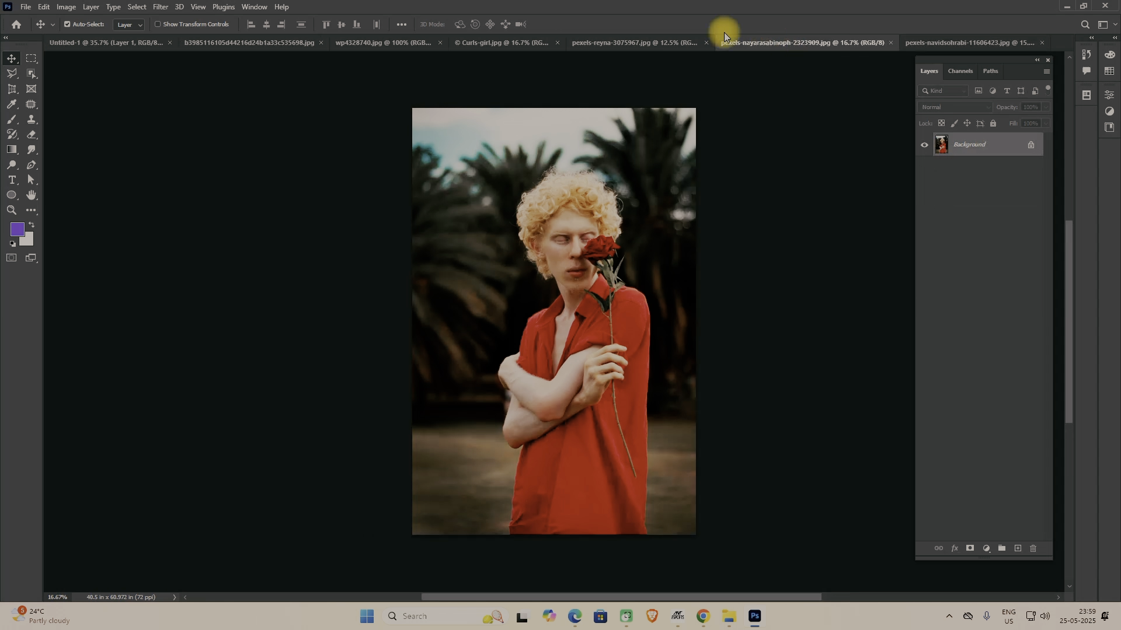
double_click(998, 155)
click(645, 184)
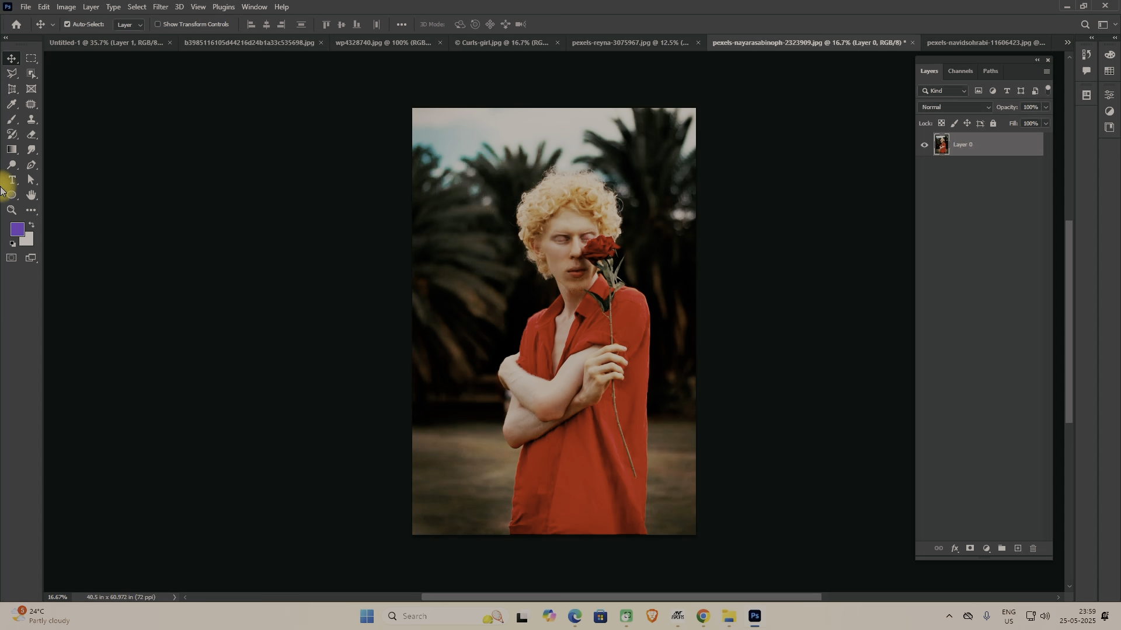
click(29, 135)
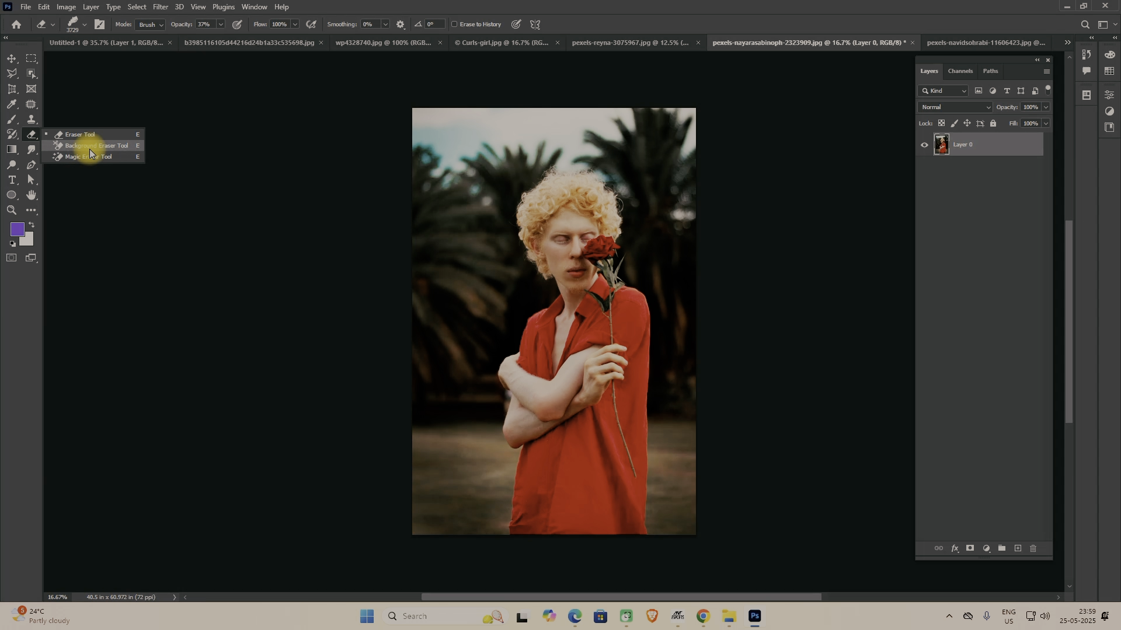
click(89, 150)
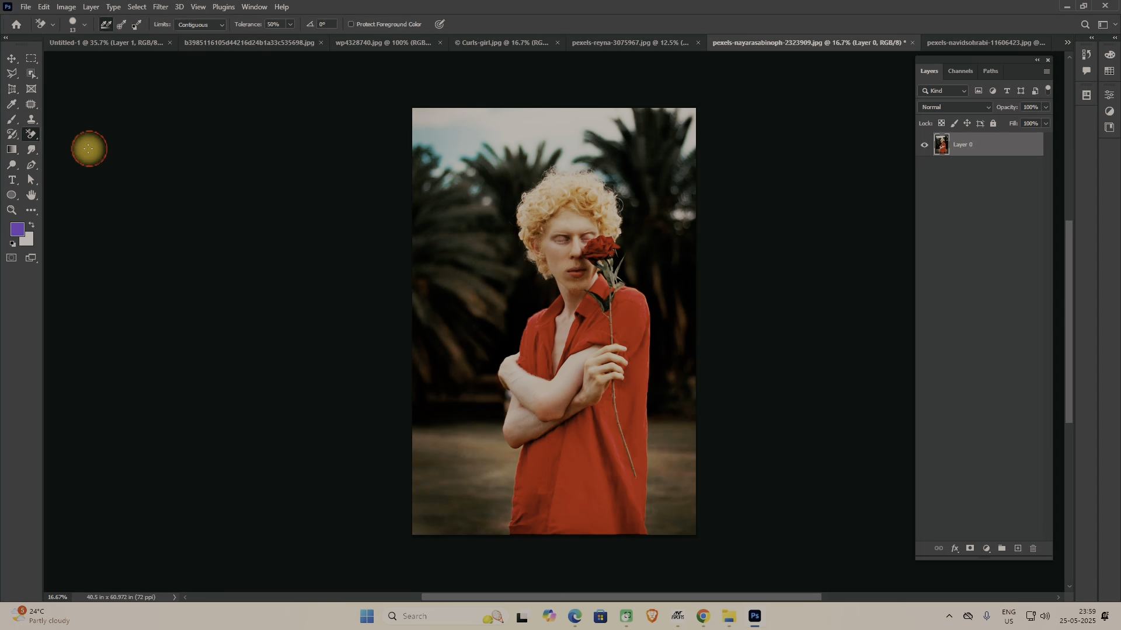
- Look through the opened portraits and bring up the Curls-girl.jpg document
click(525, 48)
click(412, 42)
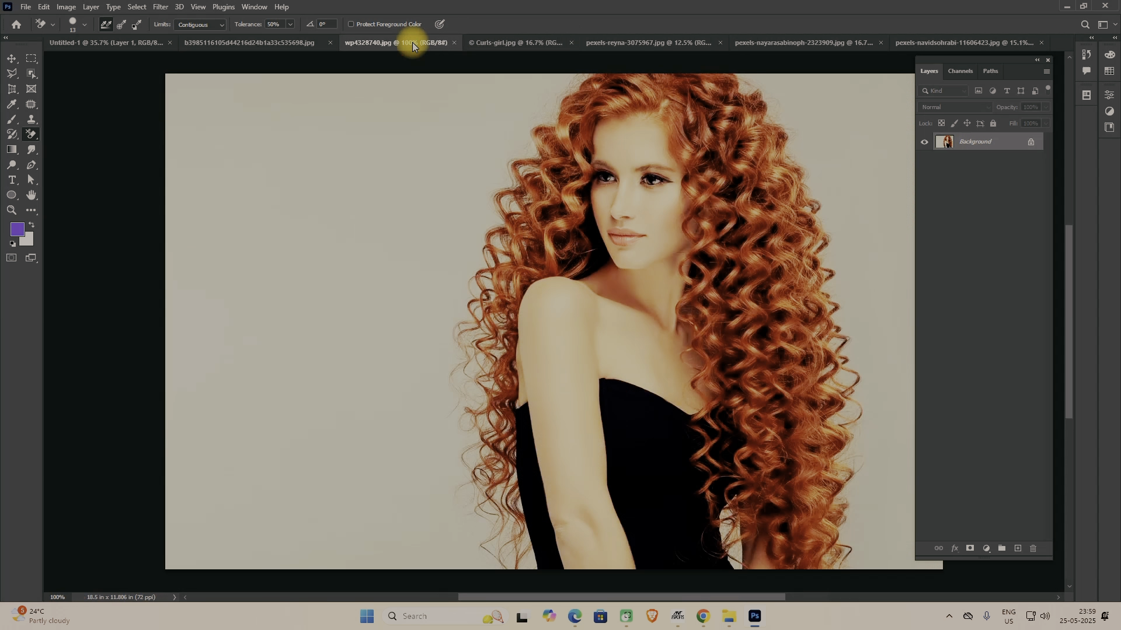
click(265, 43)
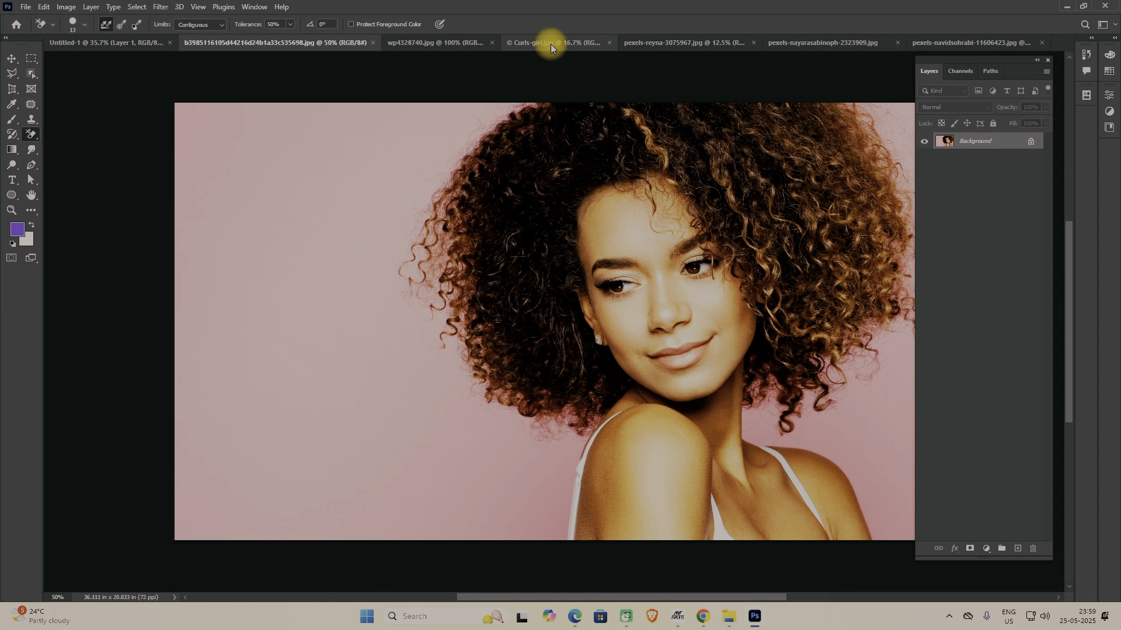
click(780, 39)
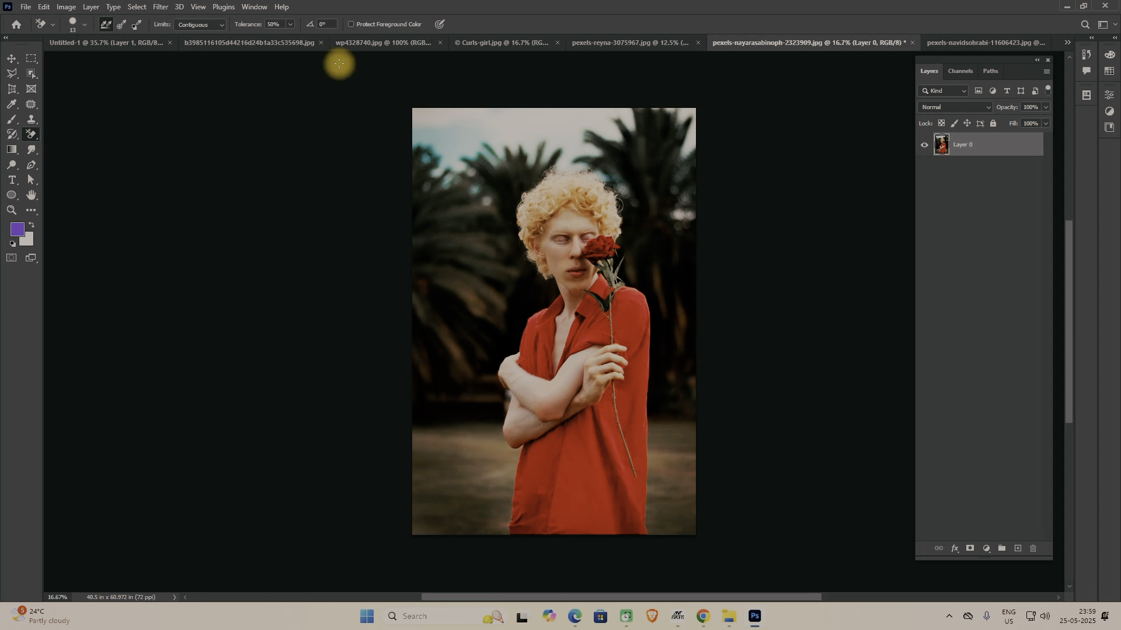
click(499, 42)
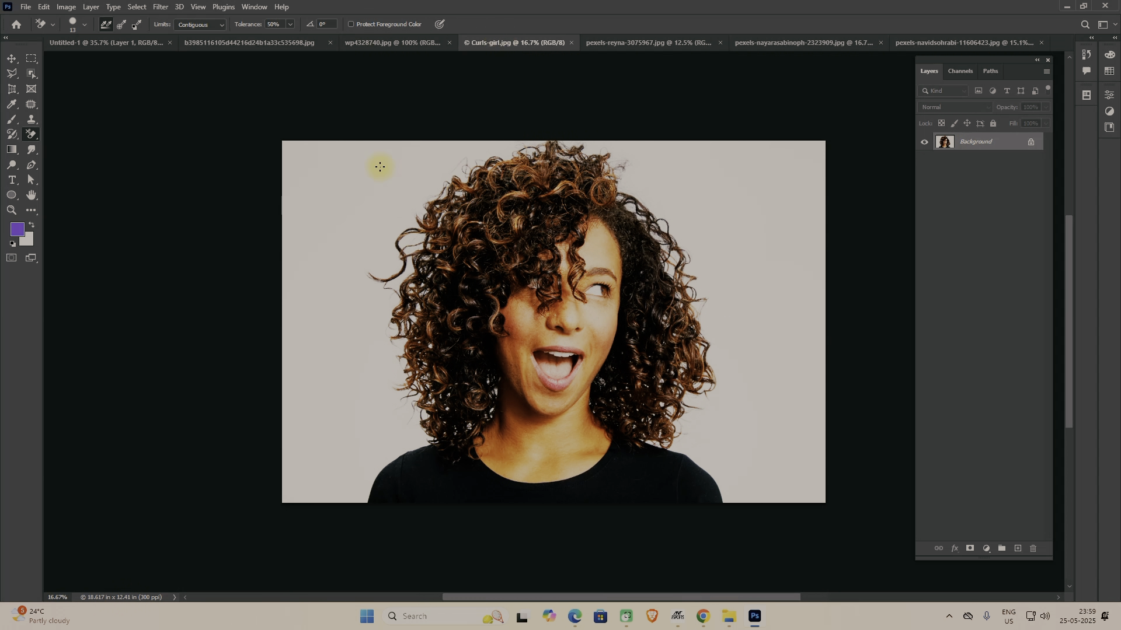
- Convert the Curls-girl background into Layer 0 and duplicate that layer
double_click(967, 144)
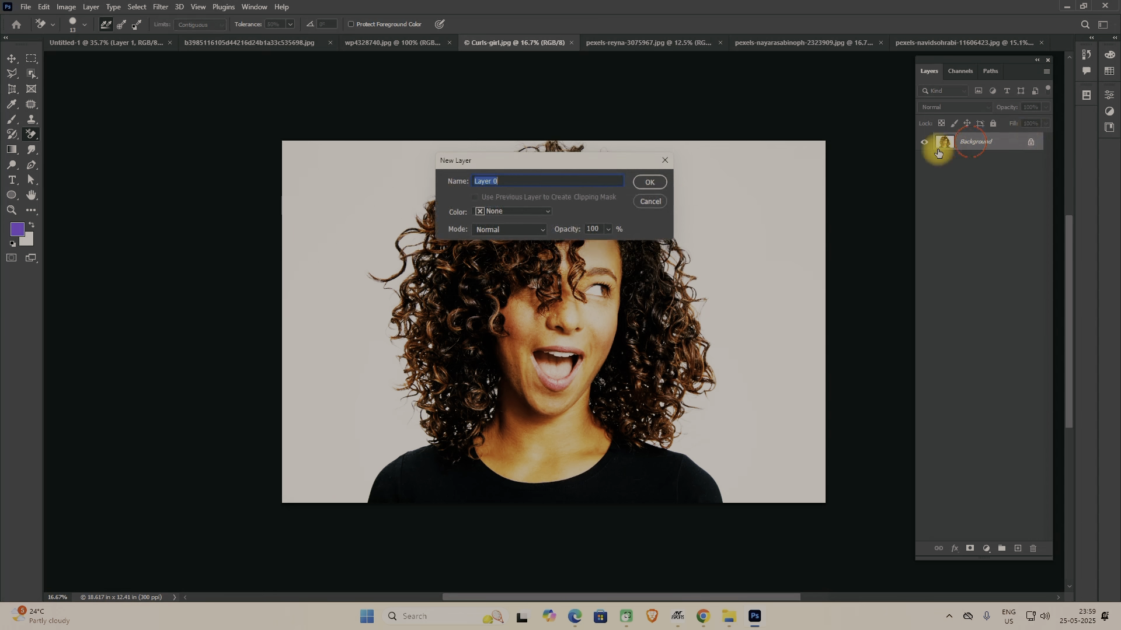
click(678, 188)
drag(1003, 146, 1019, 545)
drag(975, 191, 1018, 549)
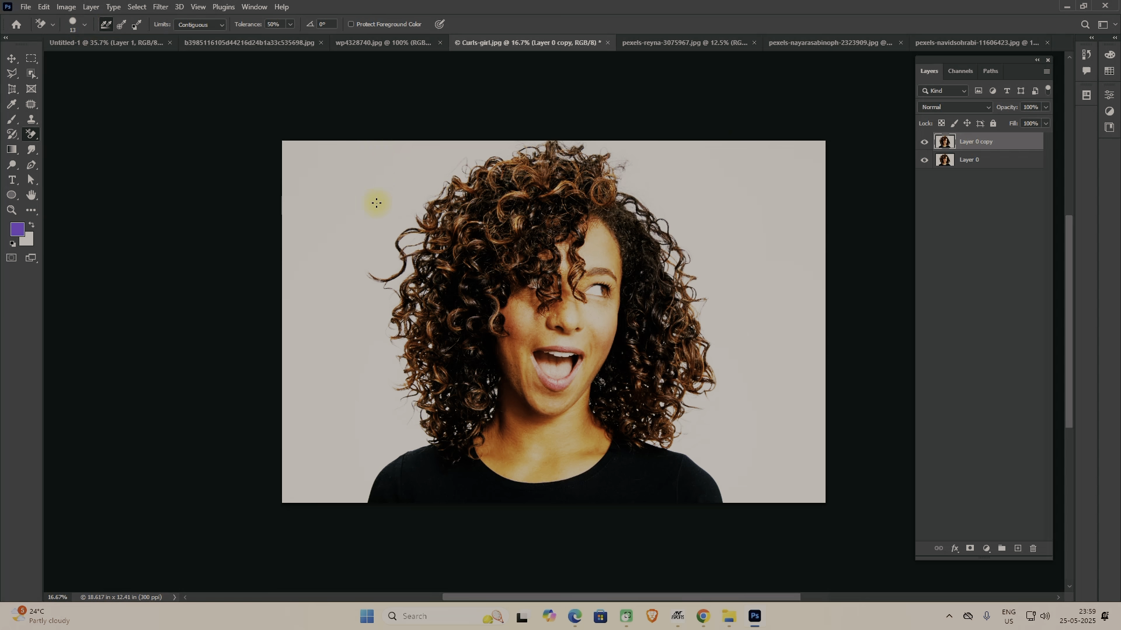
- With a 900 px Background Eraser brush, hide Layer 0 and erase the light backdrop around the hair and shoulders on Layer 0 copy
key(bracketright)
key(bracketright)
key(bracketright)
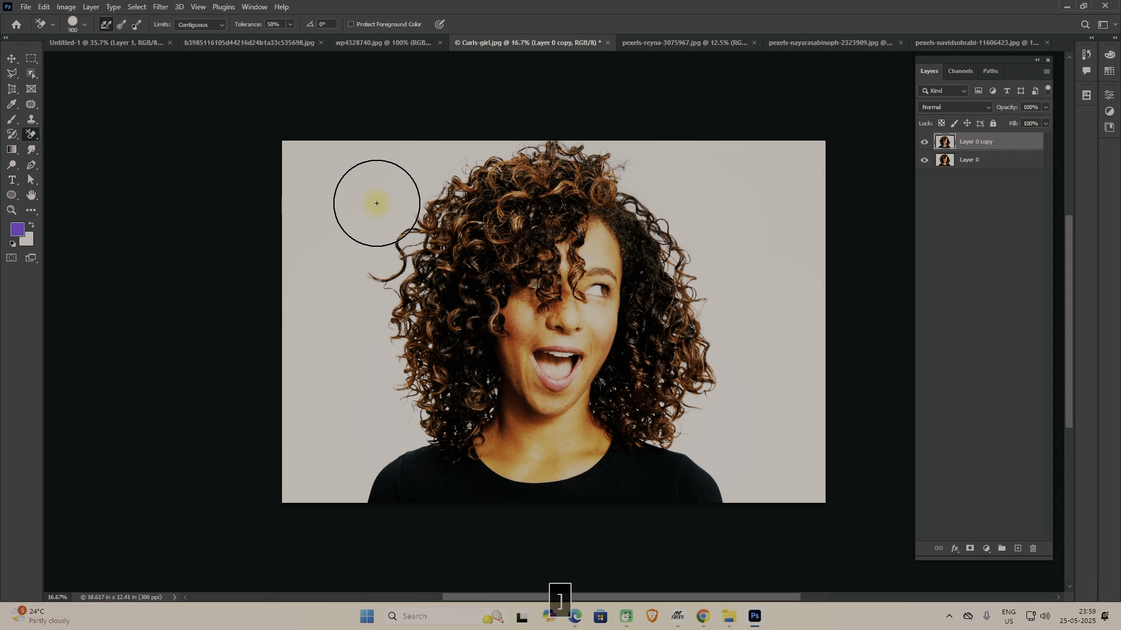
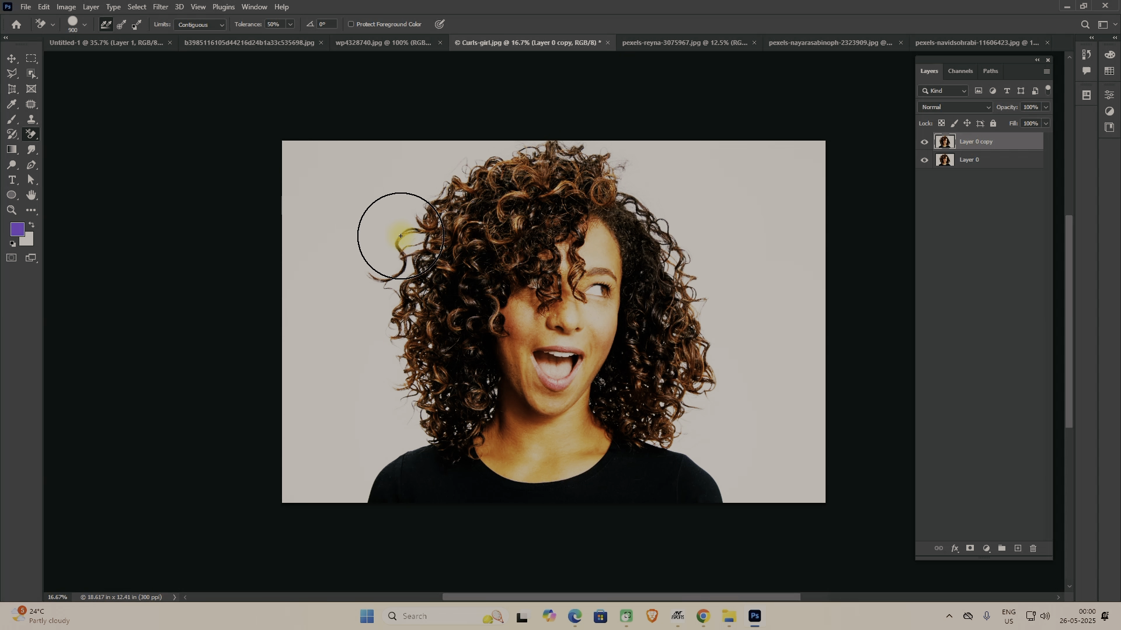
drag(405, 242, 380, 228)
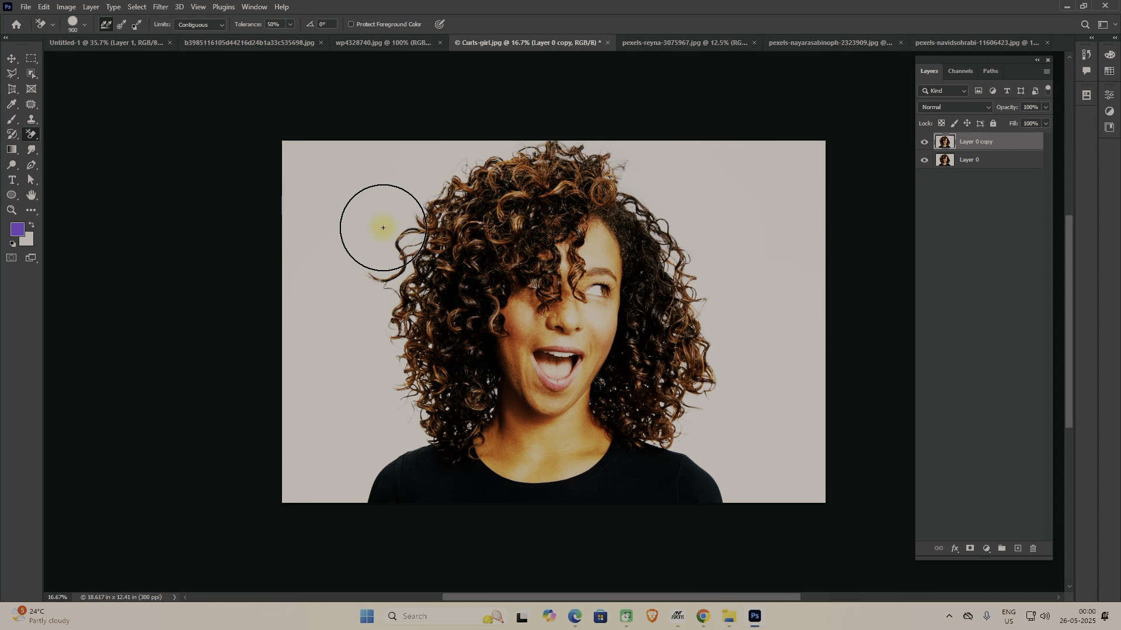
click(924, 160)
mouse_move(424, 182)
mouse_down()
mouse_move(498, 146)
mouse_move(615, 147)
mouse_move(705, 253)
mouse_move(714, 281)
mouse_move(719, 356)
mouse_move(703, 430)
mouse_up()
mouse_move(381, 433)
mouse_down()
mouse_move(392, 432)
mouse_move(370, 295)
mouse_move(356, 516)
mouse_move(650, 516)
mouse_move(731, 492)
mouse_up()
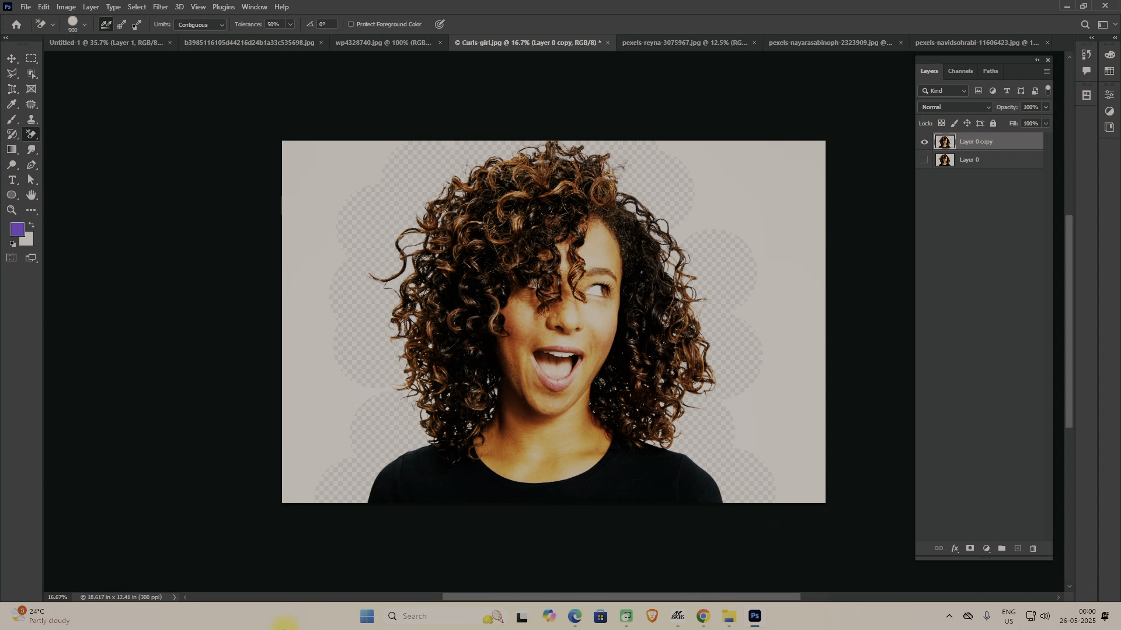
- Erase the remaining backdrop along both outer sides of Layer 0 copy
mouse_move(240, 300)
mouse_down()
mouse_move(308, 379)
mouse_move(348, 381)
mouse_move(347, 394)
mouse_move(339, 239)
mouse_move(300, 145)
mouse_move(392, 154)
mouse_move(246, 175)
mouse_move(407, 168)
mouse_move(209, 426)
mouse_move(300, 311)
mouse_move(306, 465)
mouse_move(342, 434)
mouse_move(281, 495)
mouse_up()
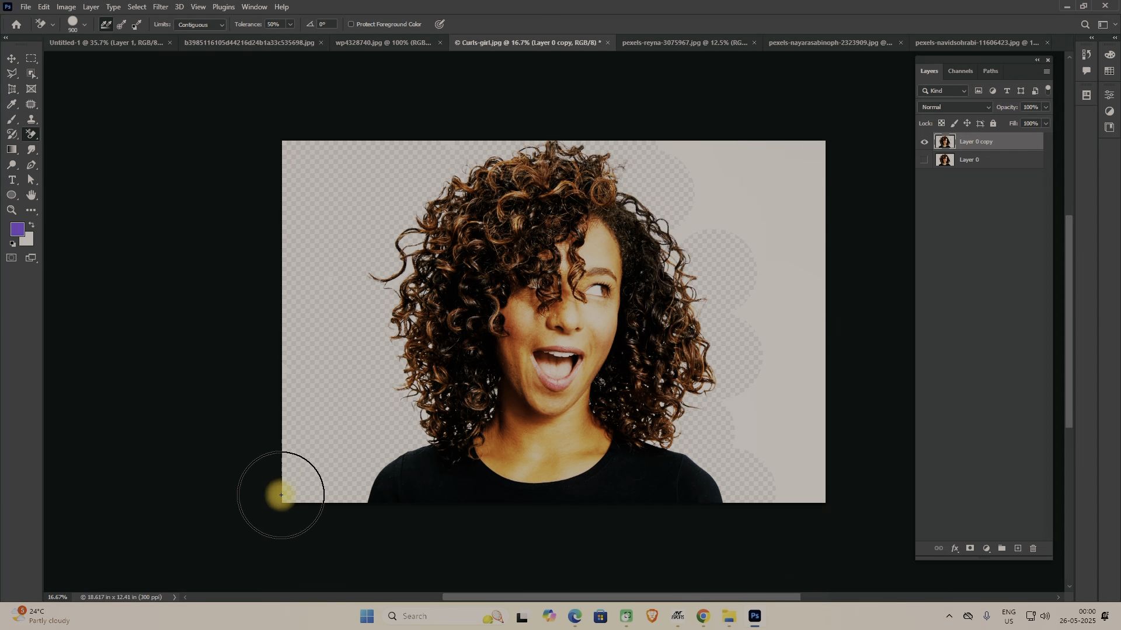
mouse_move(850, 496)
mouse_down()
mouse_move(783, 435)
mouse_move(726, 413)
mouse_move(806, 428)
mouse_move(737, 270)
mouse_up()
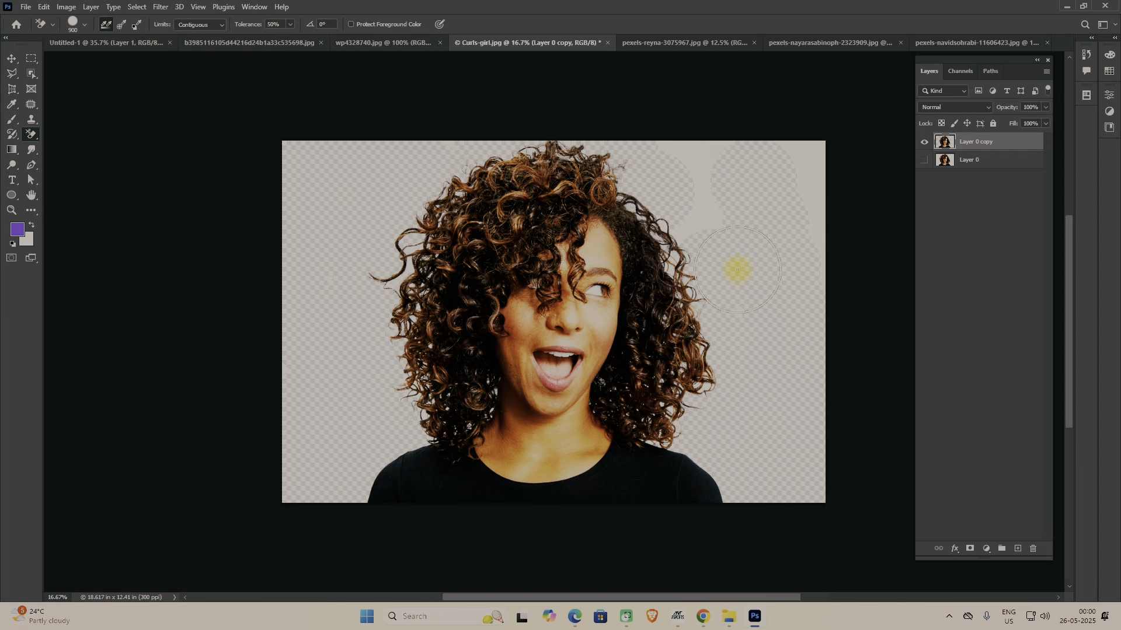
mouse_move(665, 135)
mouse_down()
mouse_move(718, 245)
mouse_move(813, 205)
mouse_move(812, 361)
mouse_up()
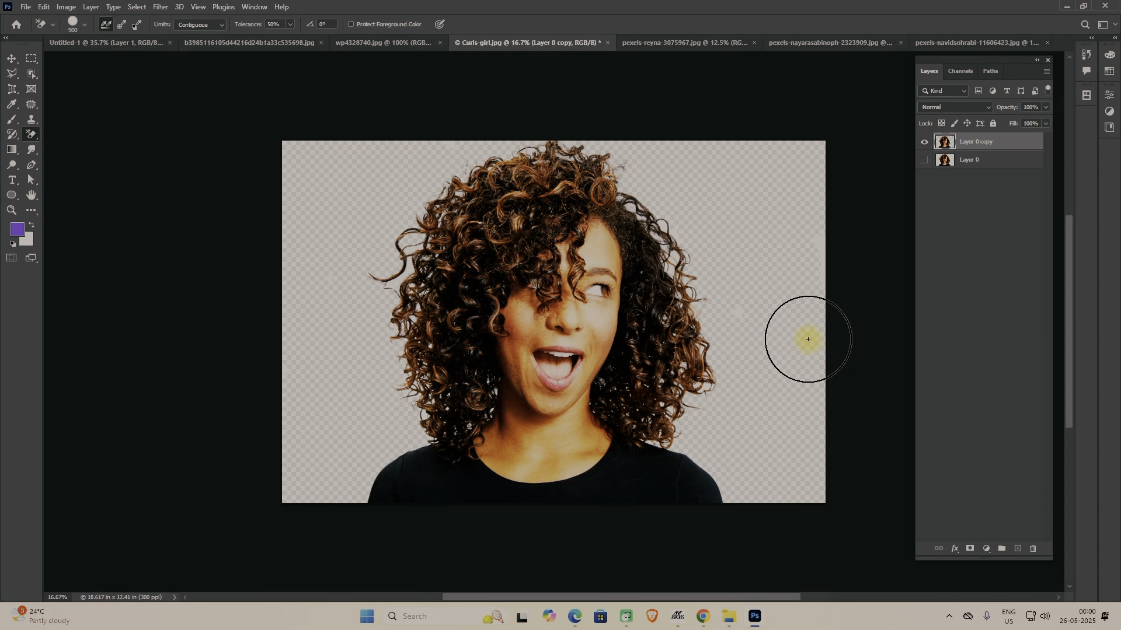
- Hide Layer 0 copy, show the original Layer 0 and duplicate it as a fresh test layer
click(924, 145)
click(925, 159)
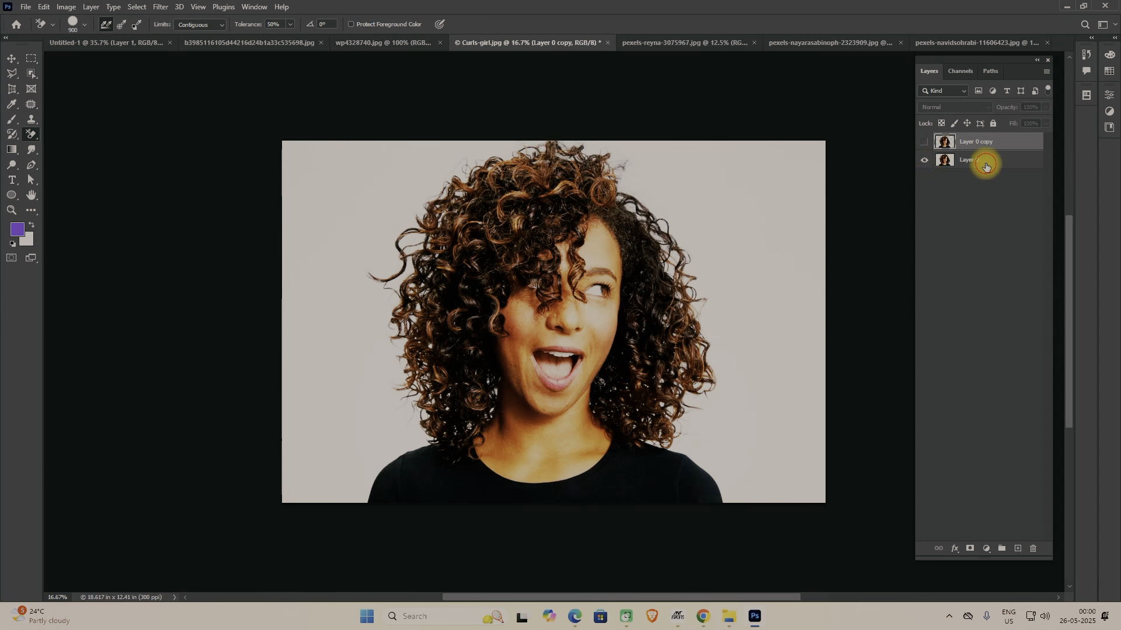
double_click(986, 159)
click(1081, 39)
drag(1002, 159, 1018, 547)
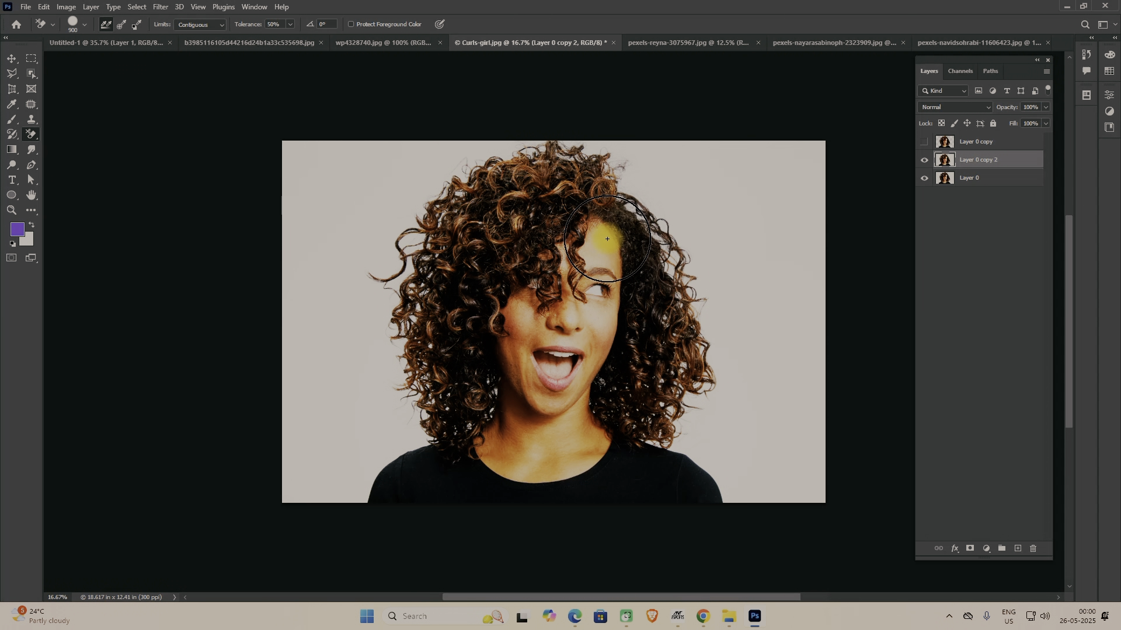
- Hide Layer 0 and erase across the woman's face and neck on Layer 0 copy 2, sampling the skin tones
click(924, 178)
mouse_move(595, 245)
mouse_down()
mouse_move(618, 309)
mouse_move(601, 301)
mouse_move(604, 288)
mouse_move(581, 359)
mouse_move(537, 350)
mouse_move(529, 300)
mouse_move(555, 276)
mouse_move(500, 400)
mouse_move(520, 435)
mouse_up()
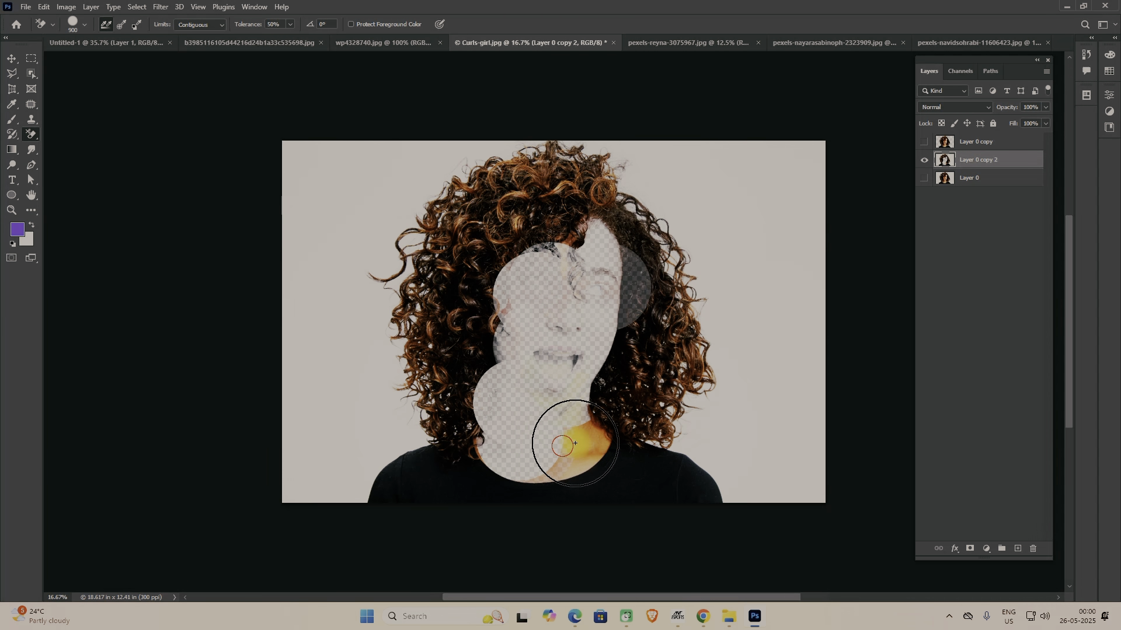
drag(575, 444, 581, 459)
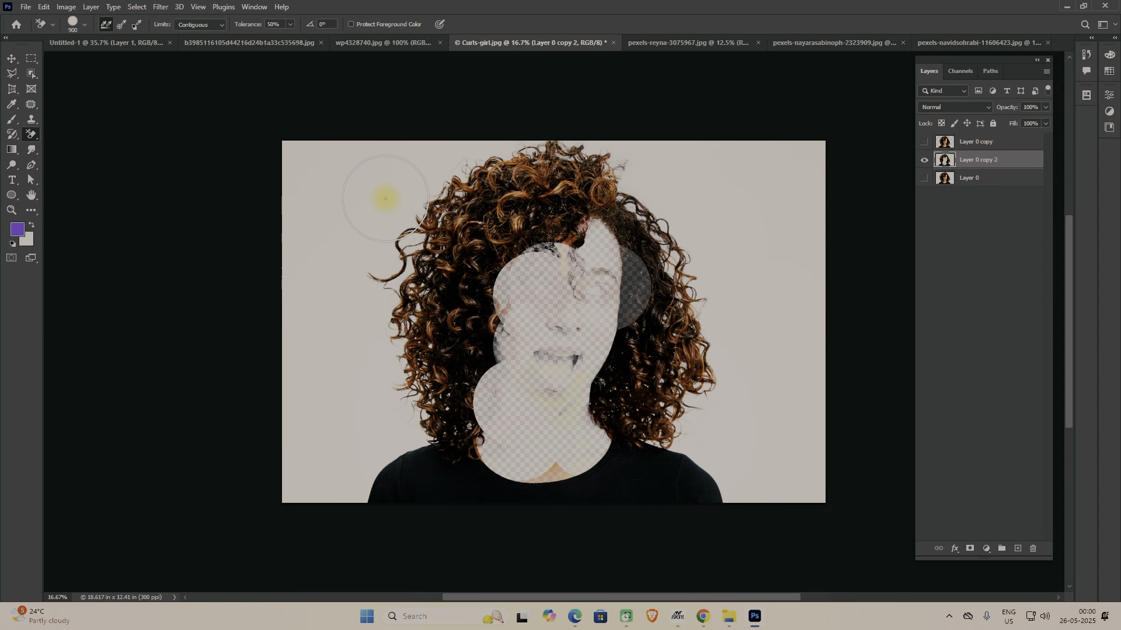
- Delete the face-erased copy, duplicate Layer 0 again and show the new copy
drag(983, 162, 1032, 549)
drag(985, 168, 1018, 548)
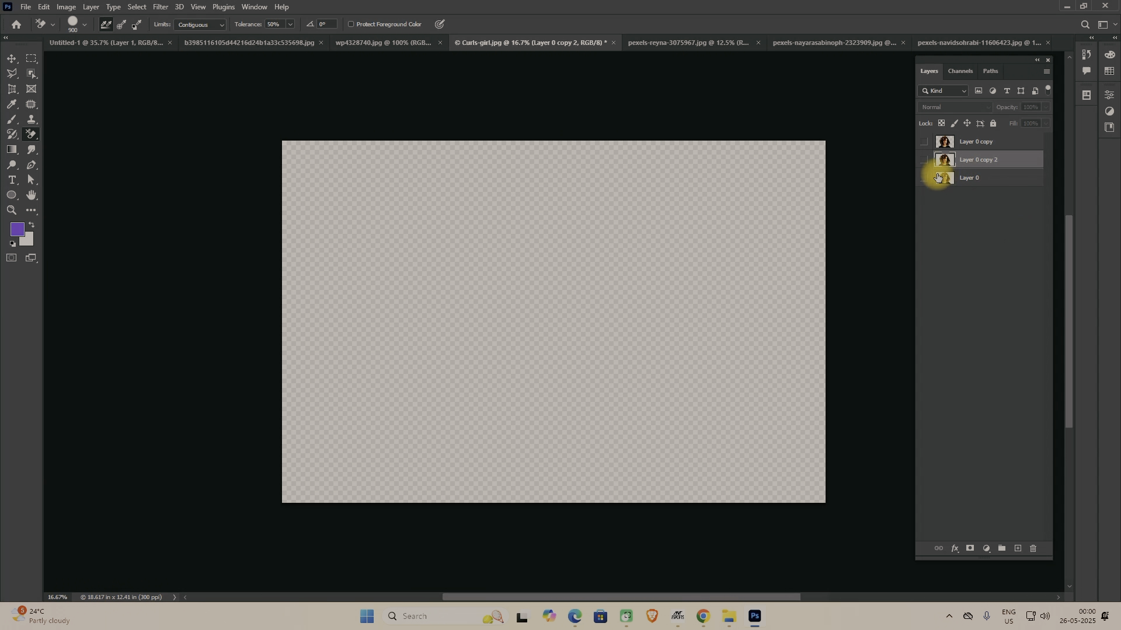
click(923, 162)
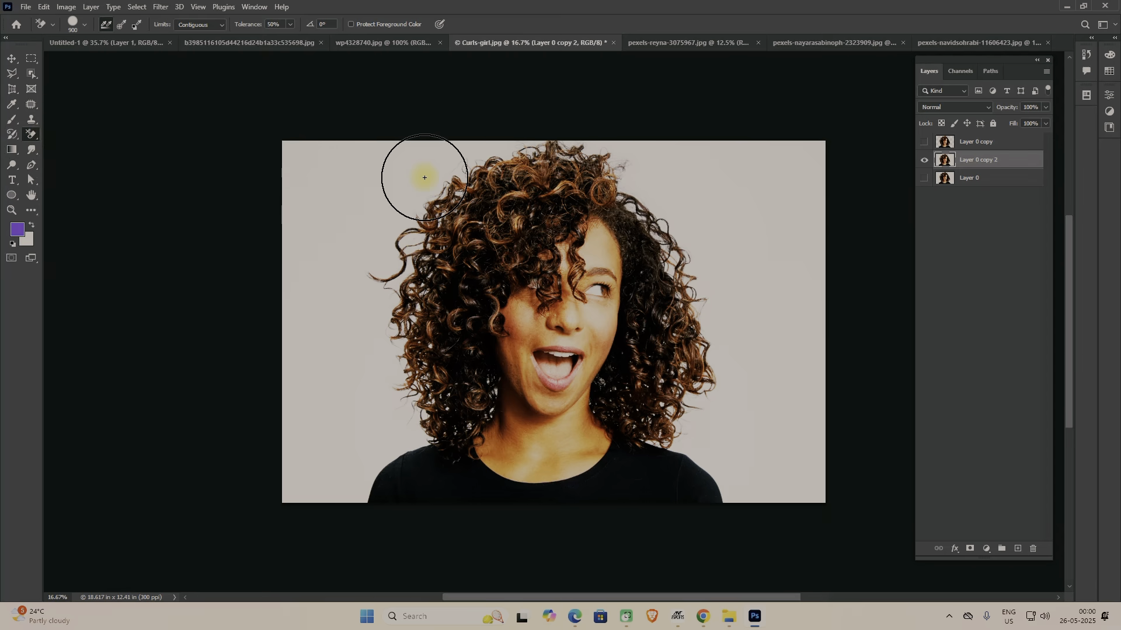
- Erase the backdrop beside the curls on the left side of the hair on Layer 0 copy 2
scroll(416, 181, up, 5)
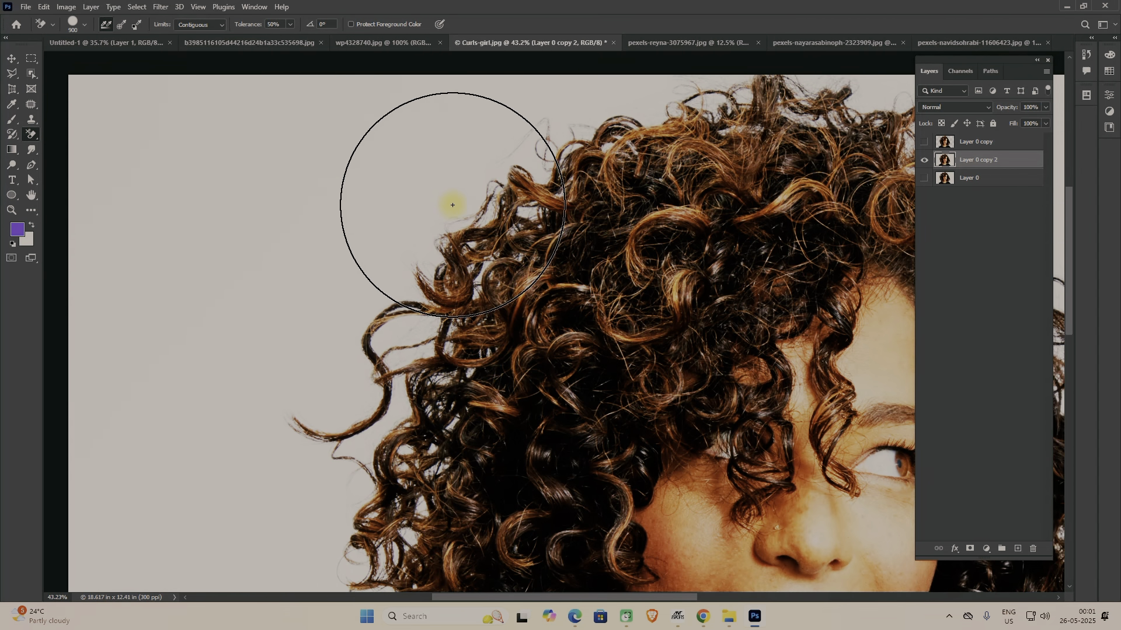
key(space)
drag(335, 286, 367, 128)
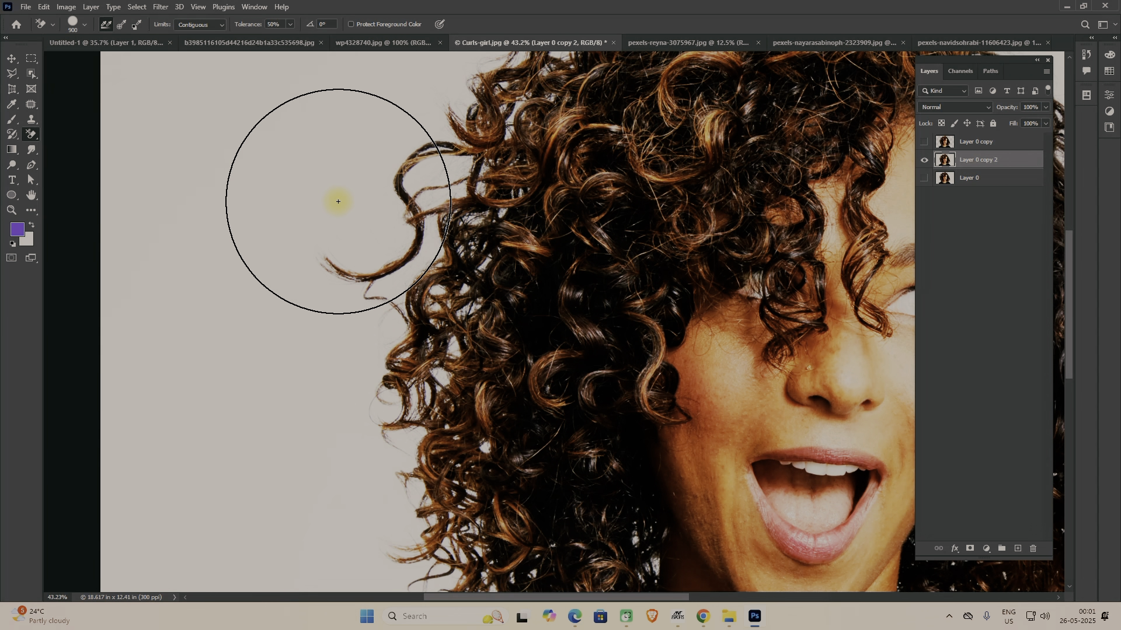
mouse_move(338, 201)
mouse_down()
mouse_move(307, 353)
mouse_move(355, 373)
mouse_move(321, 325)
mouse_move(313, 184)
mouse_up()
key(space)
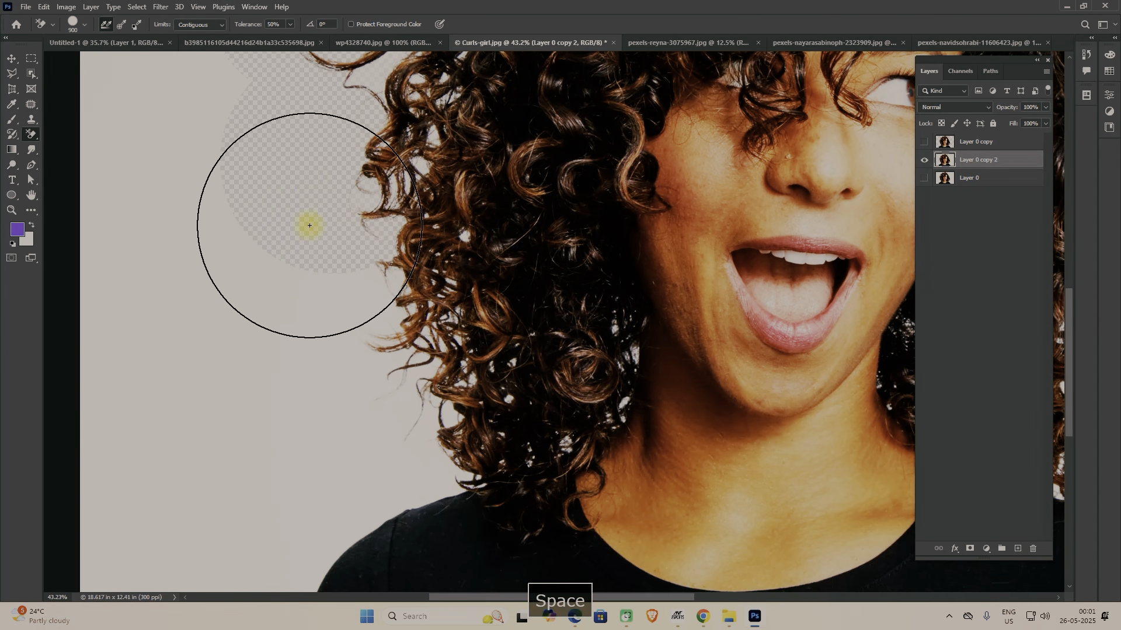
click(341, 308)
key(space)
drag(327, 328, 316, 215)
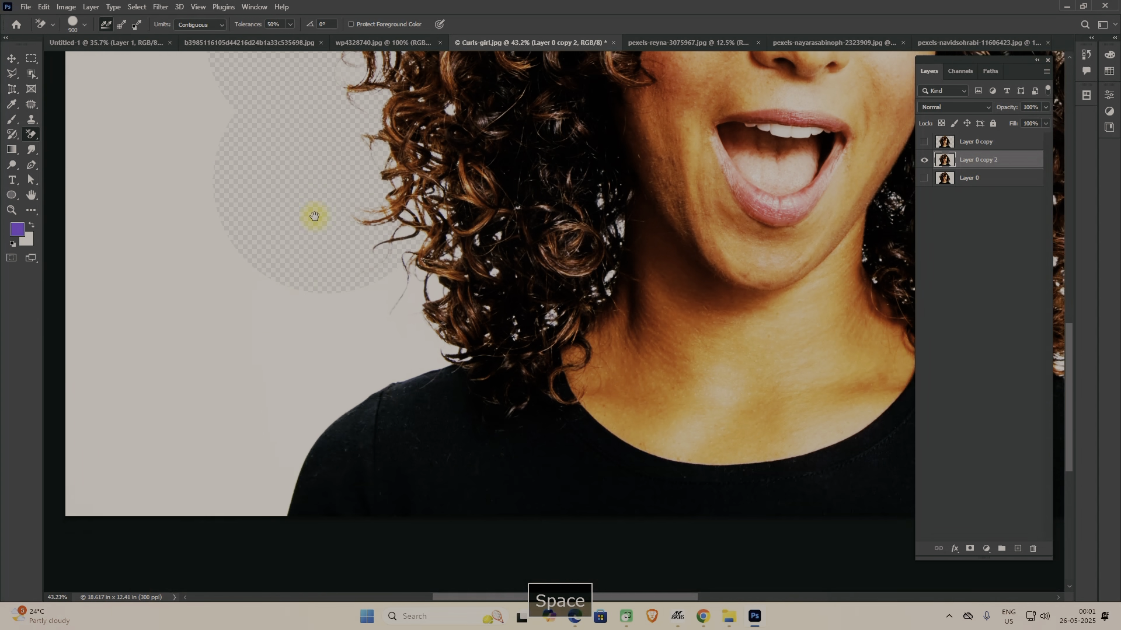
- Erase the backdrop beneath the left curls, above the left shoulder and toward the lower-left corner of the image
click(369, 335)
key(space)
drag(322, 332, 408, 280)
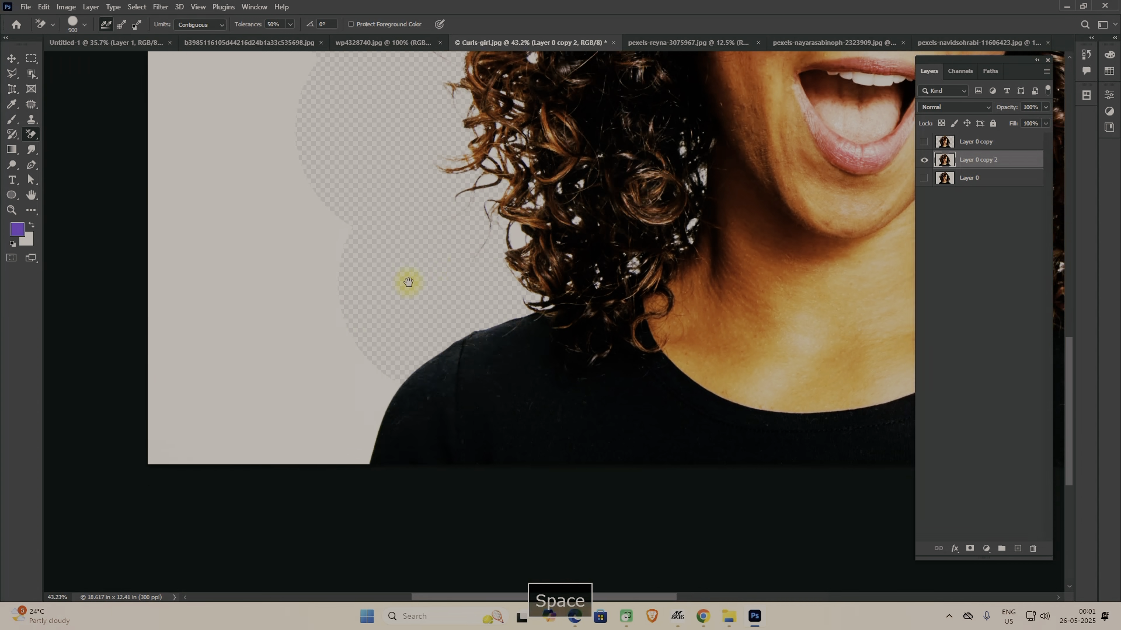
mouse_move(287, 401)
mouse_down()
mouse_move(300, 400)
mouse_move(243, 293)
mouse_move(195, 405)
mouse_move(210, 353)
mouse_up()
click(253, 275)
- Erase the backdrop from the right shoulder upward along the right side of the hair
key(space)
drag(633, 340, 377, 343)
drag(562, 441, 484, 312)
mouse_move(538, 200)
mouse_down()
mouse_move(591, 277)
mouse_move(604, 370)
mouse_up()
key(space)
mouse_move(568, 265)
mouse_down()
mouse_move(548, 162)
mouse_move(555, 119)
mouse_move(675, 409)
mouse_up()
key(space)
click(617, 280)
click(541, 137)
- Erase the backdrop above the top of the head and its upper-left curls
key(space)
drag(547, 149, 728, 347)
mouse_move(631, 220)
mouse_down()
mouse_move(323, 185)
mouse_move(288, 220)
mouse_move(468, 120)
mouse_up()
key(space)
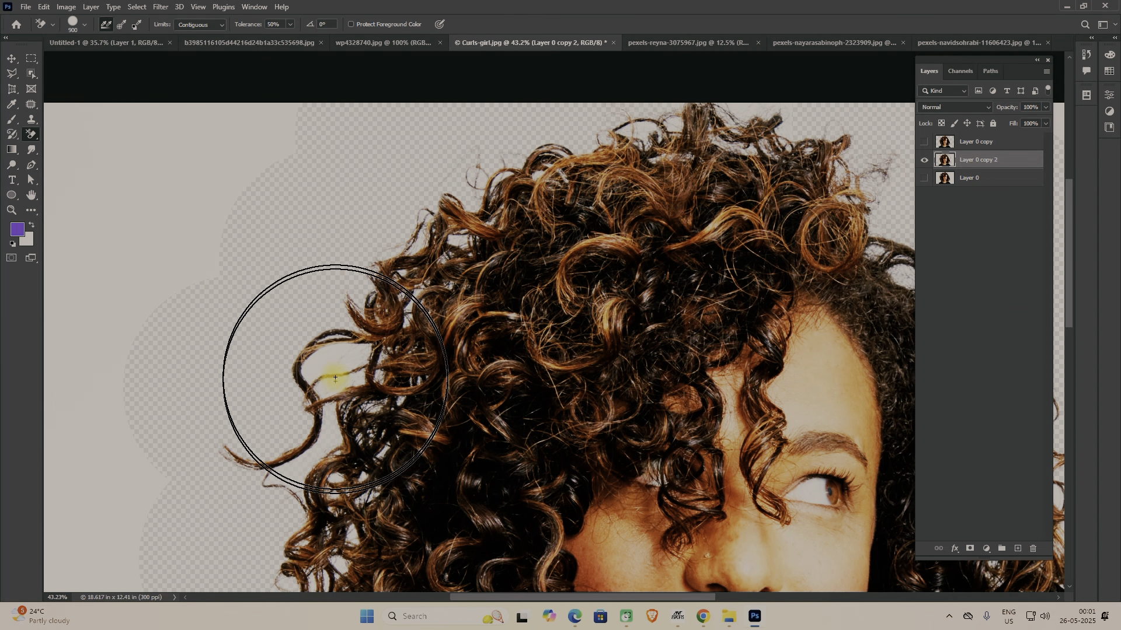
- Clear the backdrop trapped inside the left curl loops and between the curls on top of the head
click(320, 361)
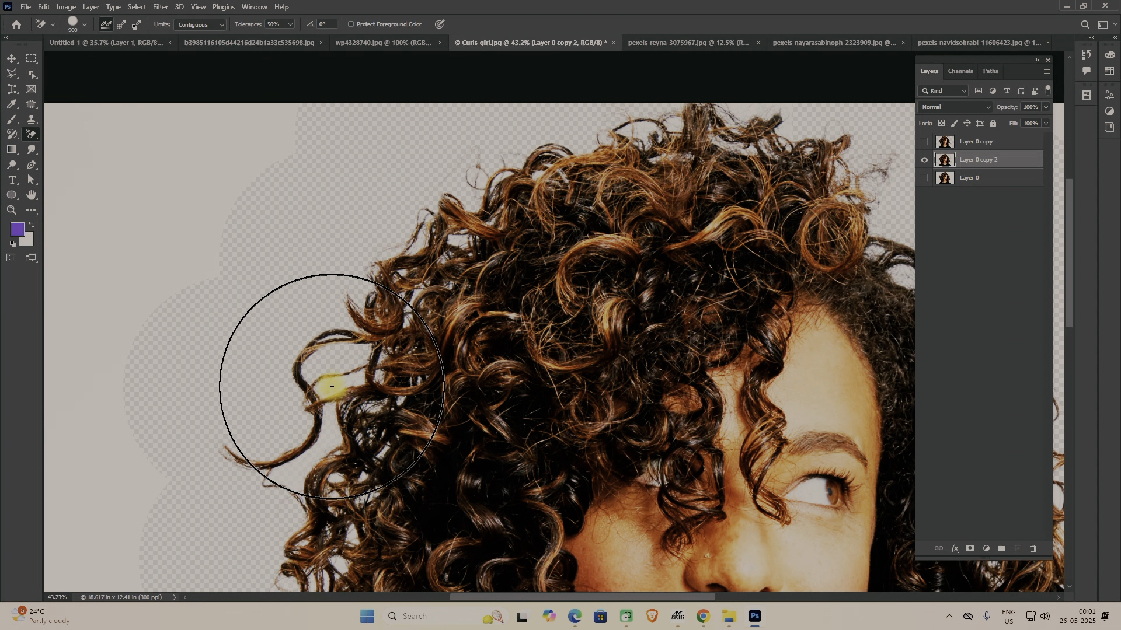
drag(331, 386, 327, 440)
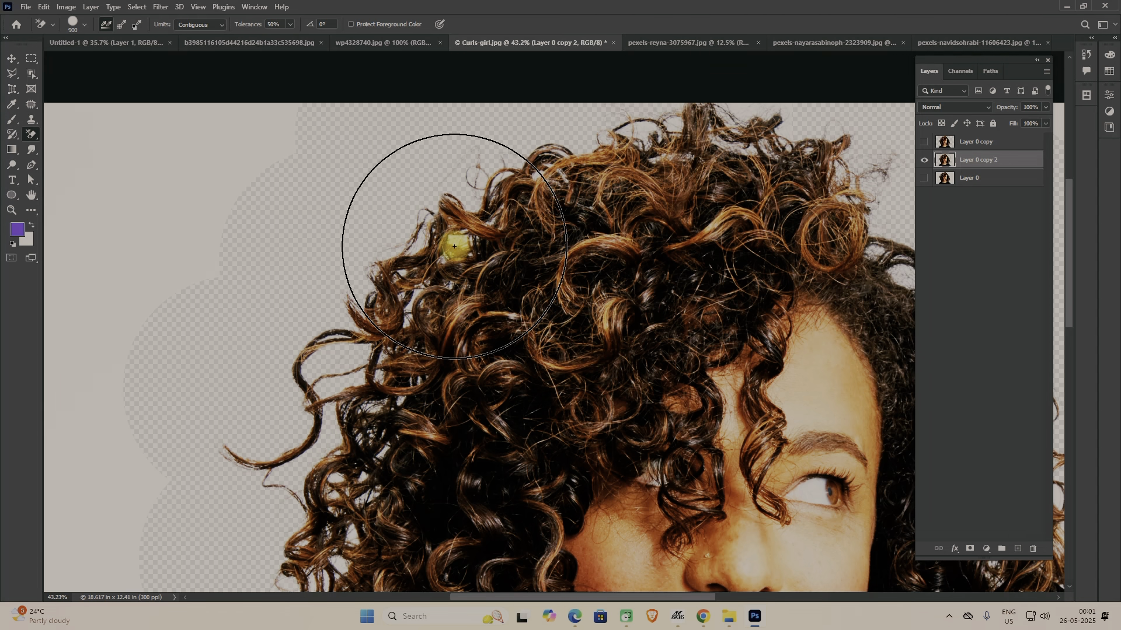
key(space)
drag(538, 322, 326, 375)
drag(432, 236, 432, 178)
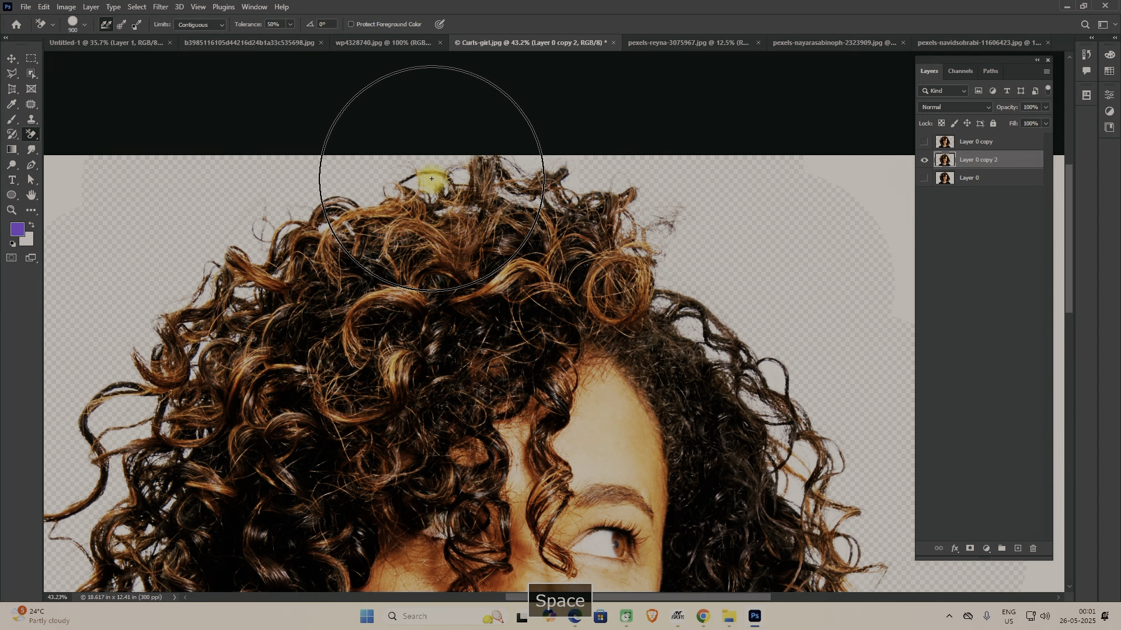
click(527, 160)
- Clear the backdrop showing between the curls on the upper right side of the hair
key(space)
drag(674, 328, 553, 181)
click(651, 225)
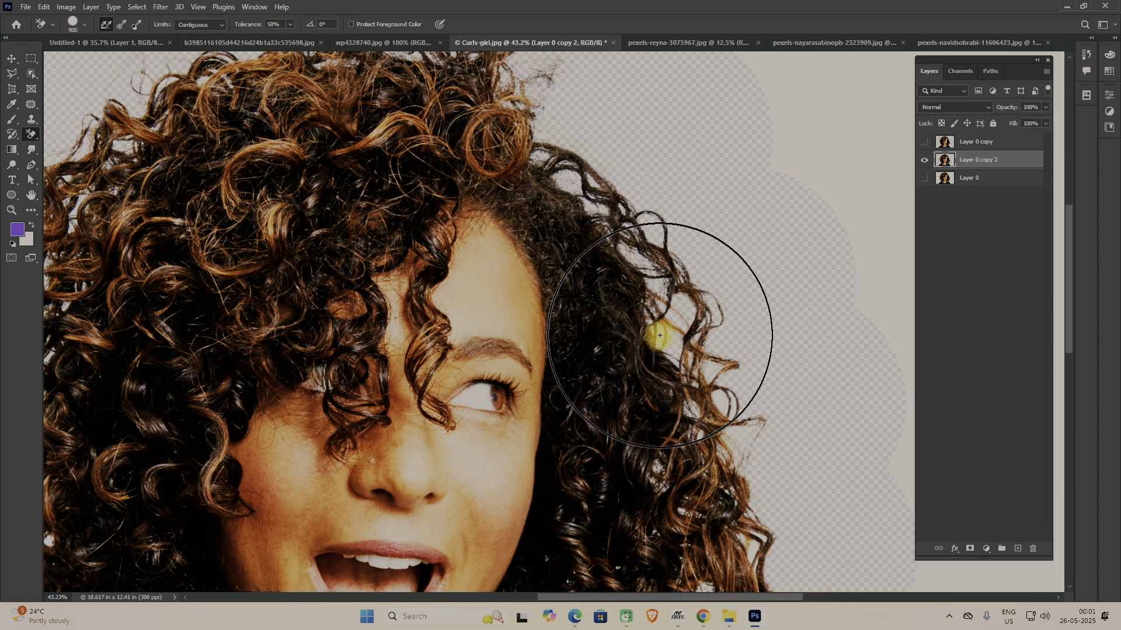
key(space)
click(734, 407)
click(709, 370)
- Clear the backdrop between the lower right curls above the shoulder
key(space)
drag(679, 429, 576, 162)
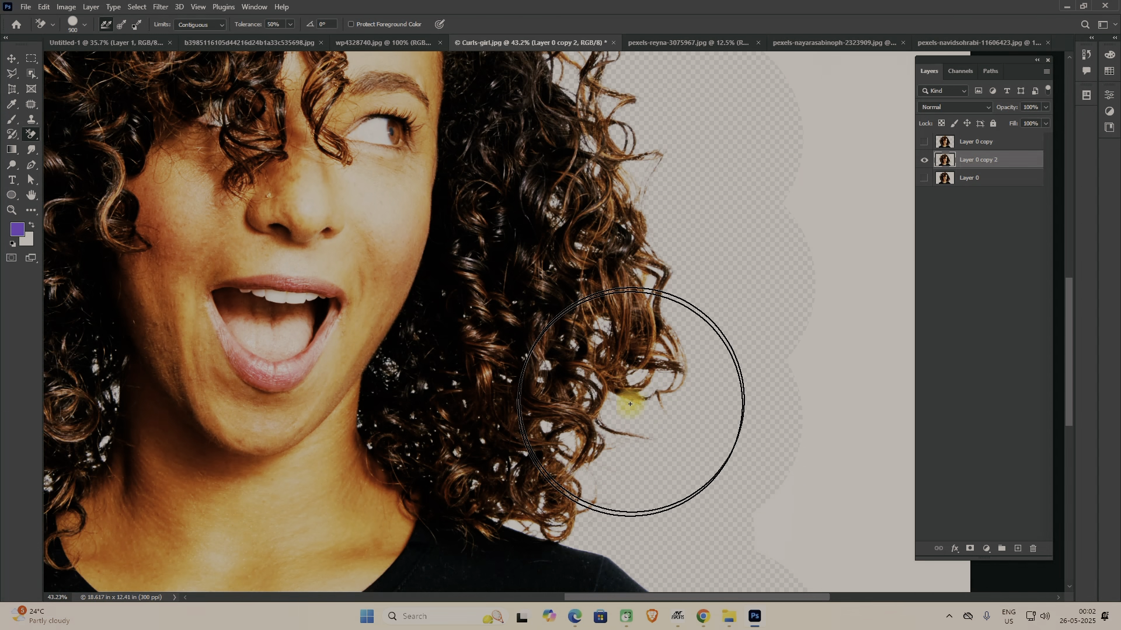
click(544, 426)
click(570, 441)
click(515, 524)
- Review the whole cutout of the curly-haired woman and hide Layer 0 copy 2
key(space)
drag(639, 224, 801, 357)
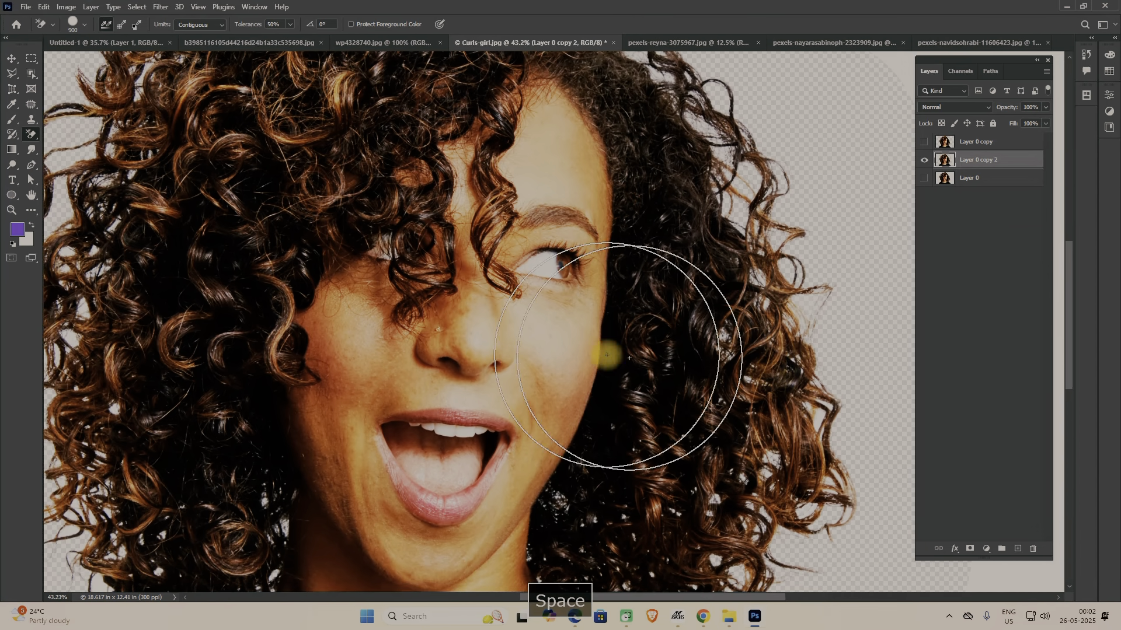
scroll(443, 373, down, 3)
scroll(443, 374, down, 3)
key(space)
drag(513, 363, 639, 261)
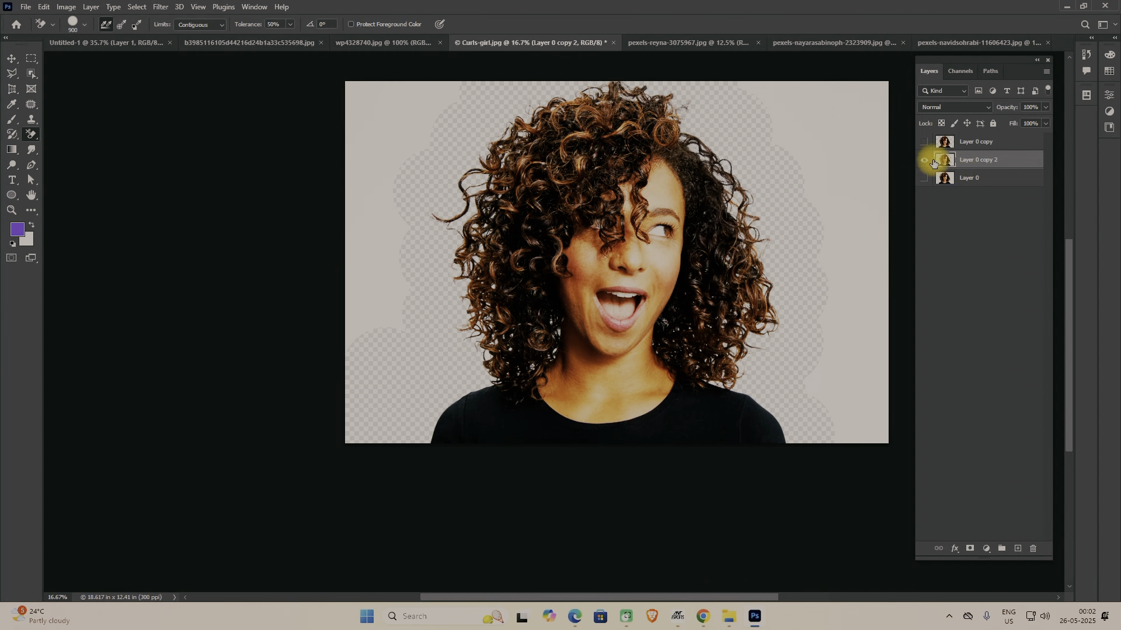
click(924, 161)
drag(983, 177, 992, 369)
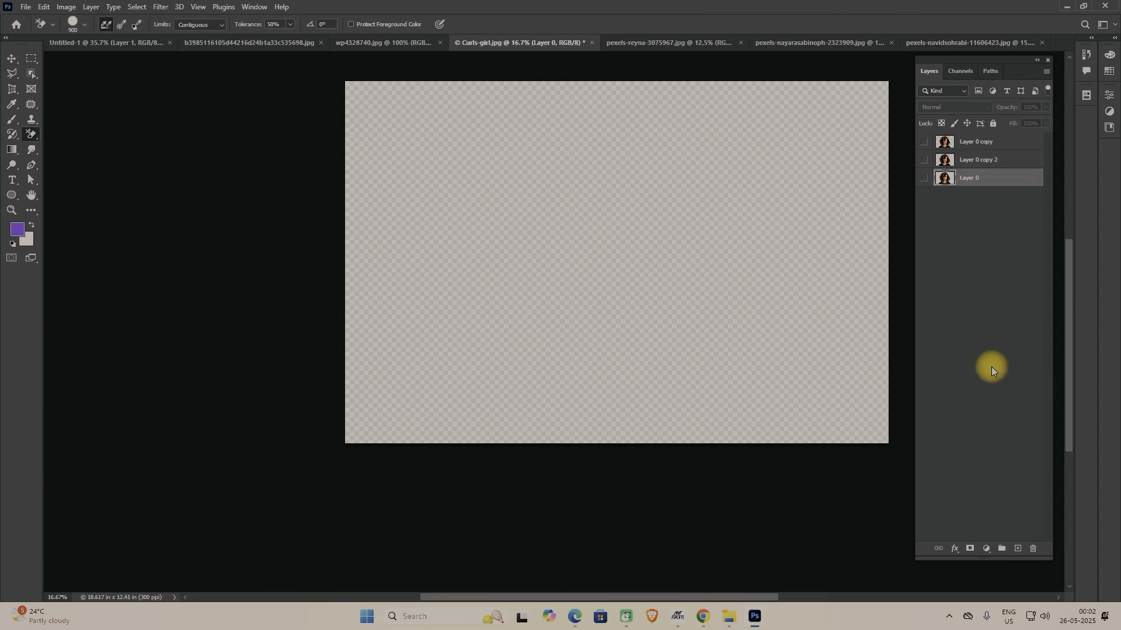
drag(960, 184, 1001, 549)
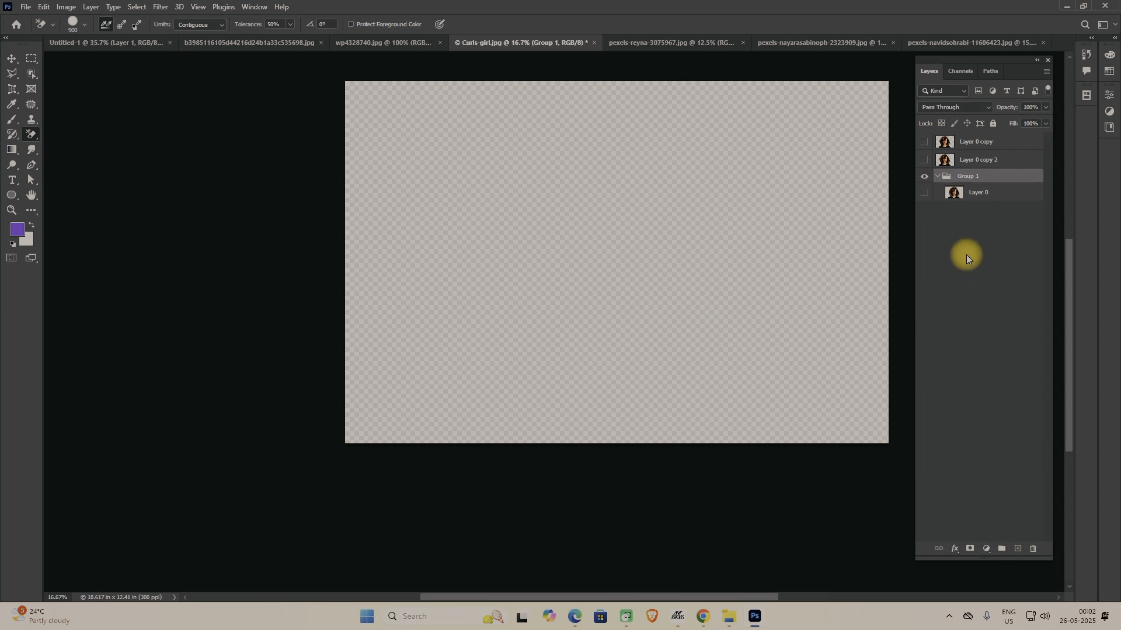
key(ctrl+z)
- Show Layer 0 of the Curls-girl portrait and duplicate it as Layer 0 copy 3, leaving the original hidden
drag(963, 186, 1016, 547)
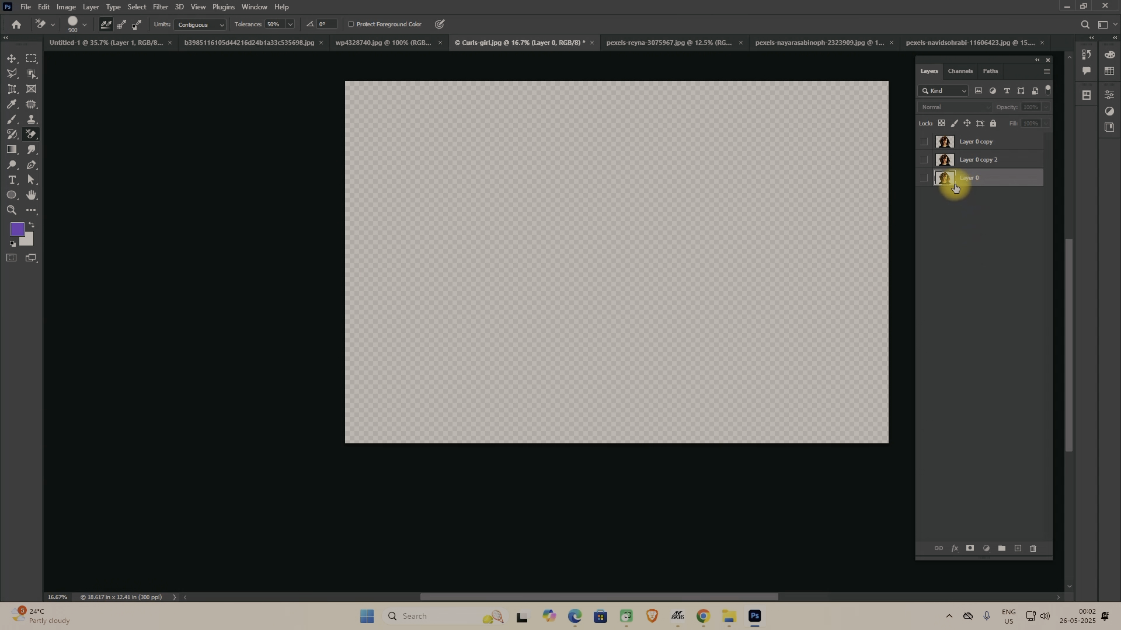
click(925, 182)
drag(969, 178, 1017, 548)
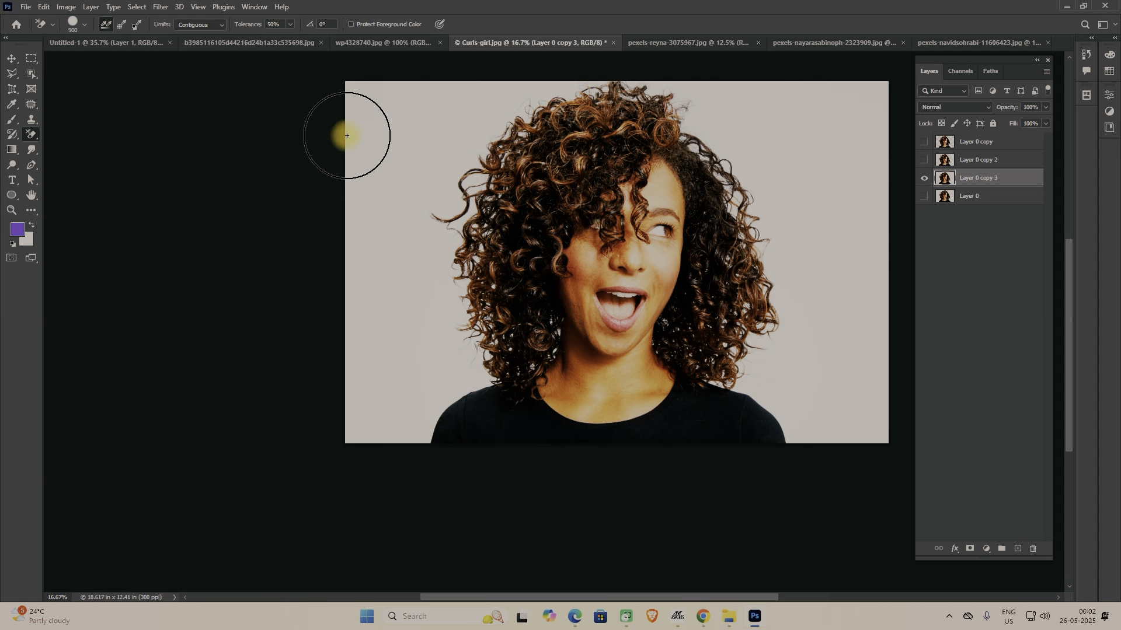
- Brush the regular Eraser tool over the upper-left backdrop of the Curls-girl portrait on Layer 0 copy 3
right_click(34, 134)
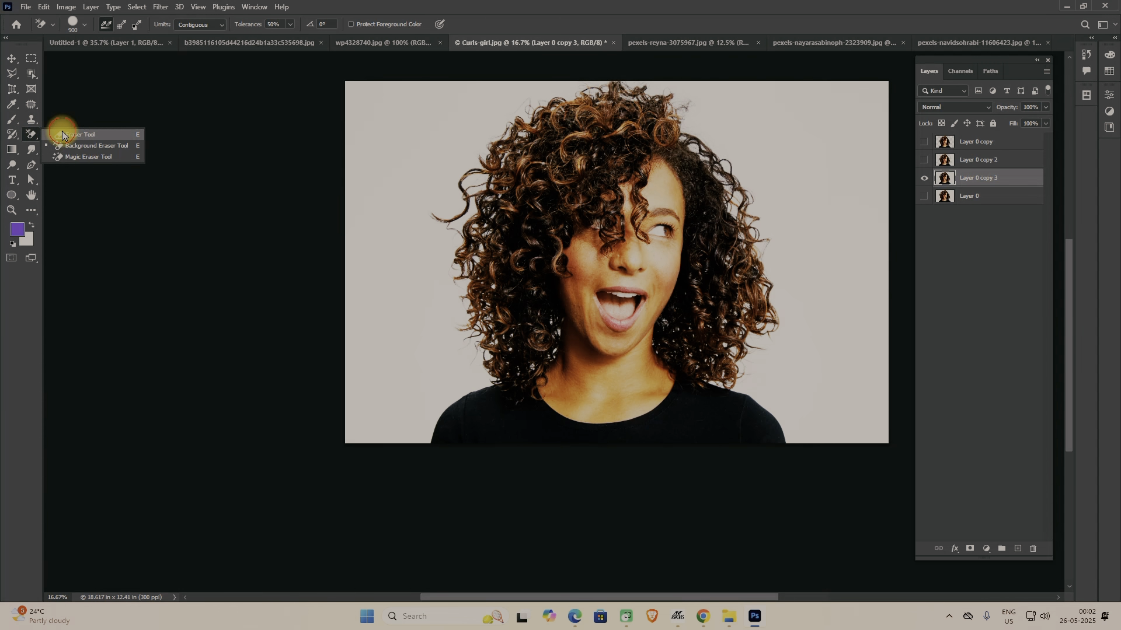
click(62, 132)
click(302, 234)
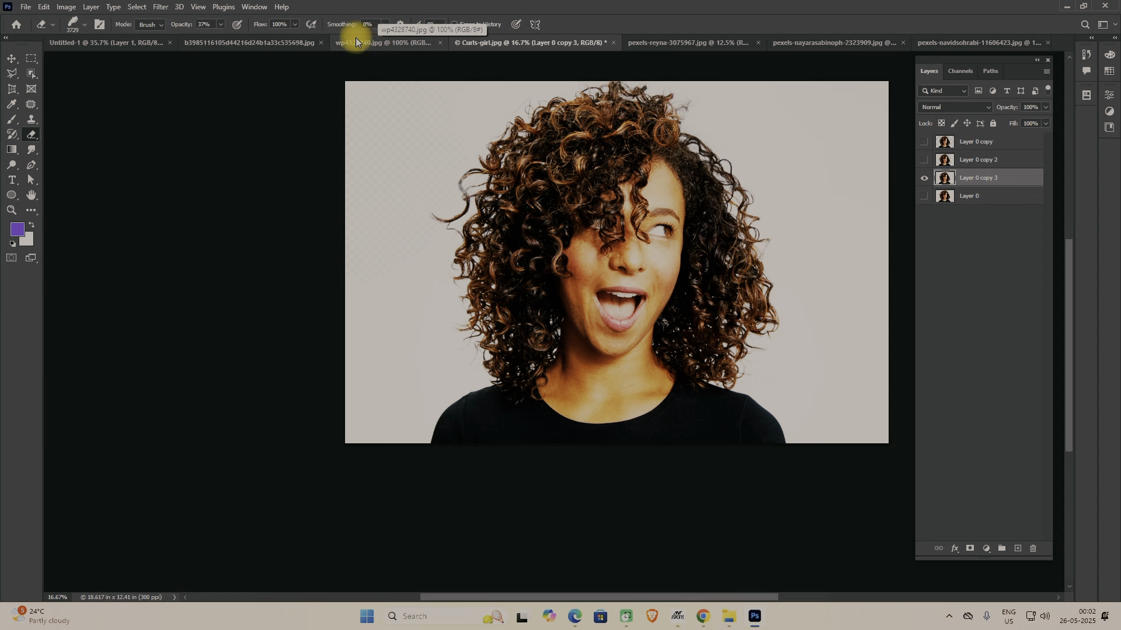
- Switch back to the Background Eraser tool and open its Limits options
right_click(33, 133)
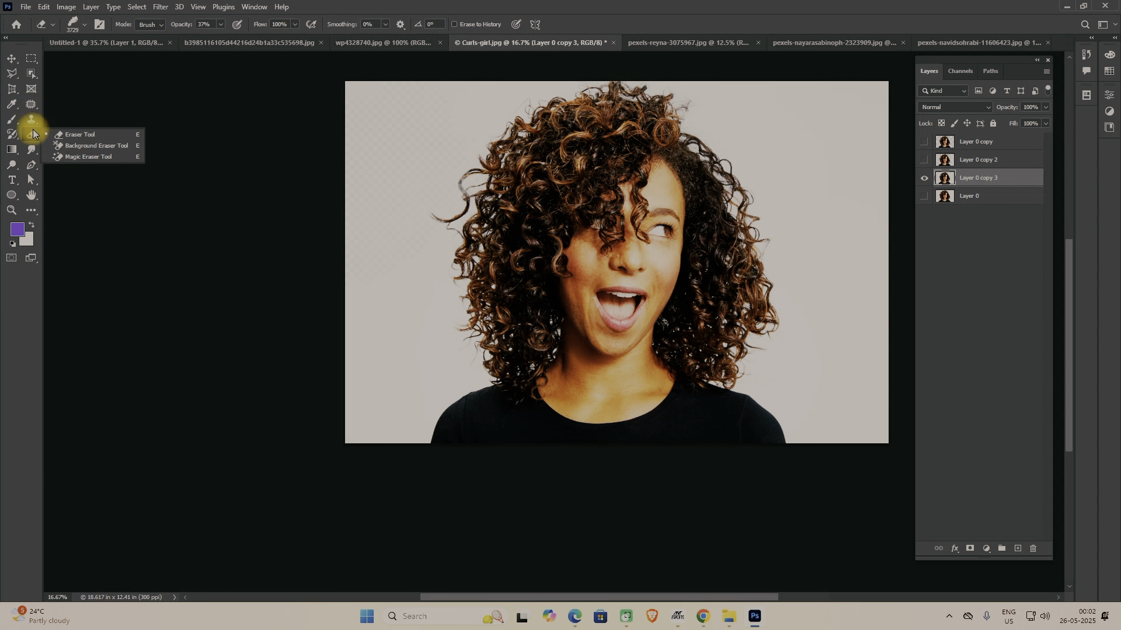
click(90, 145)
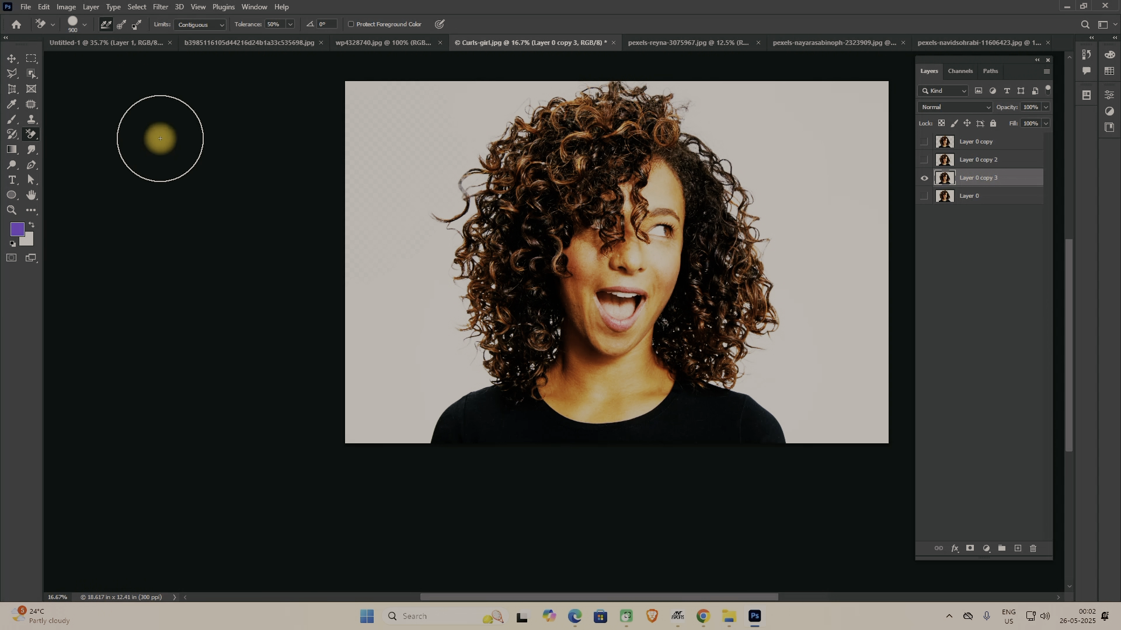
click(212, 26)
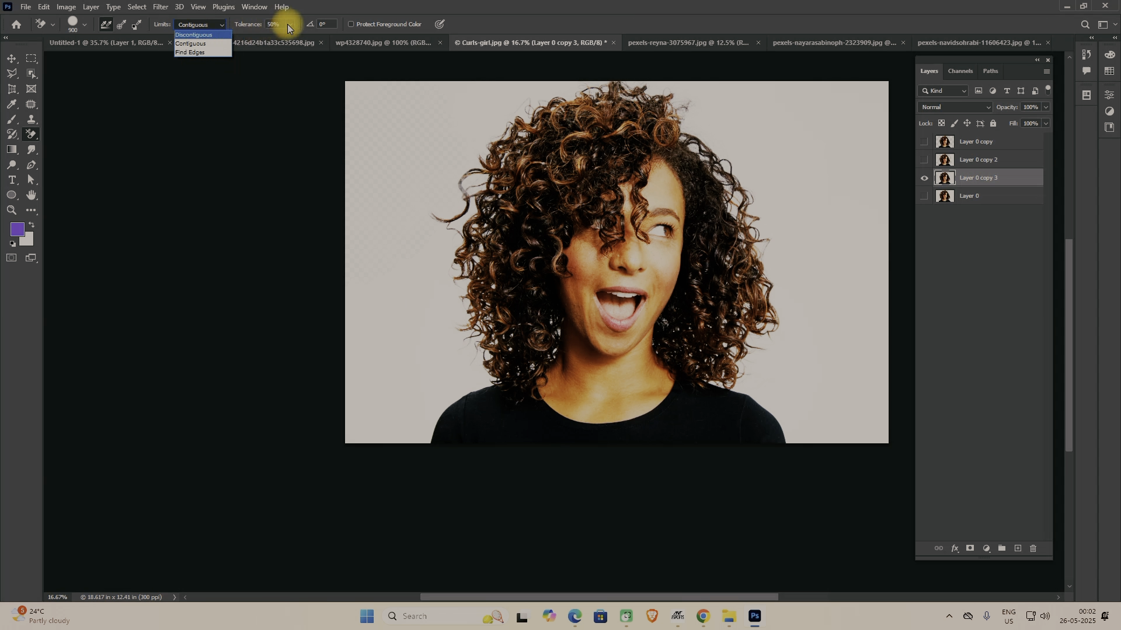
- In the wp4328740.jpg document, convert the locked Background into Layer 0 and duplicate it
click(387, 46)
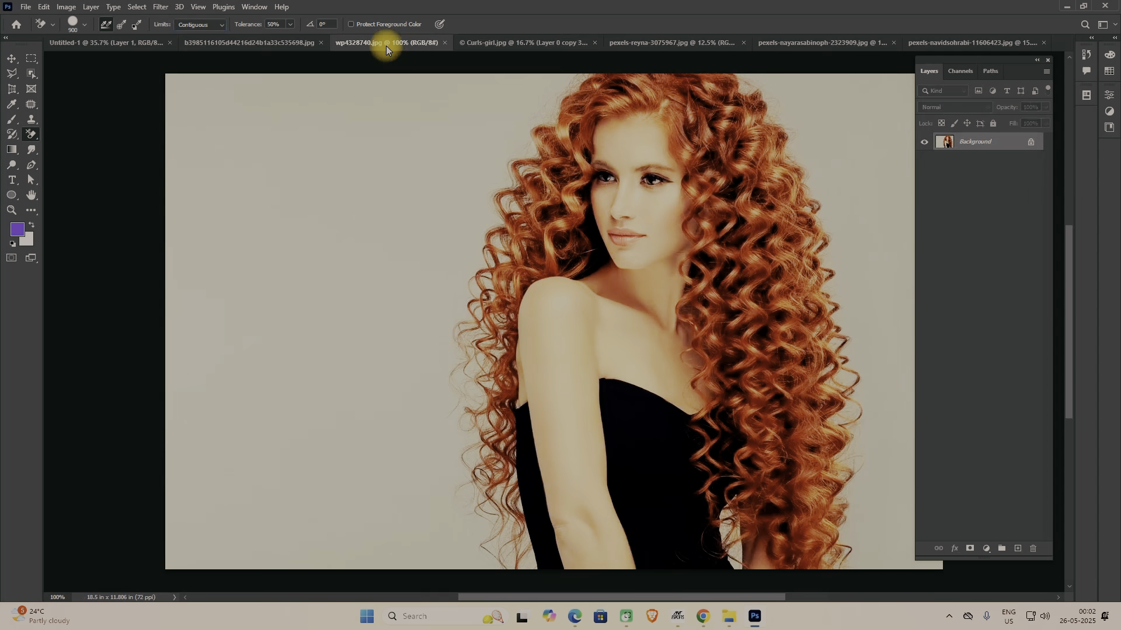
double_click(963, 141)
click(653, 182)
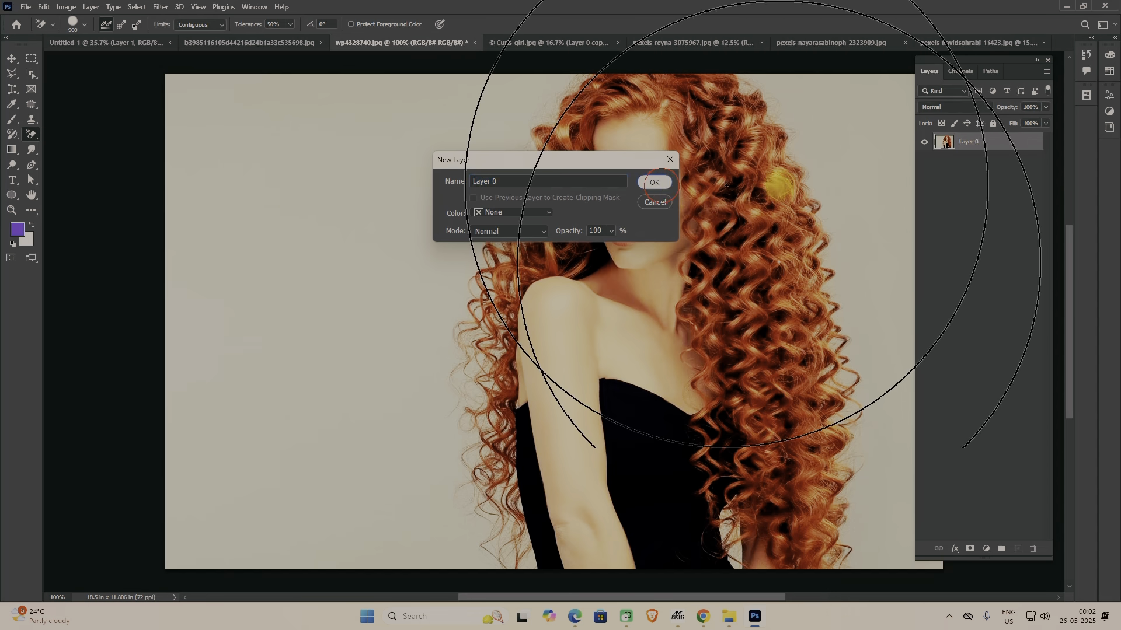
mouse_move(988, 143)
mouse_down()
mouse_move(981, 475)
mouse_move(1002, 543)
mouse_move(1018, 548)
mouse_up()
- Reduce the Background Eraser brush size to 250
key(bracketleft)
key(bracketleft)
key(bracketleft)
key(bracketleft)
key(bracketleft)
key(bracketleft)
key(bracketleft)
key(bracketleft)
key(bracketleft)
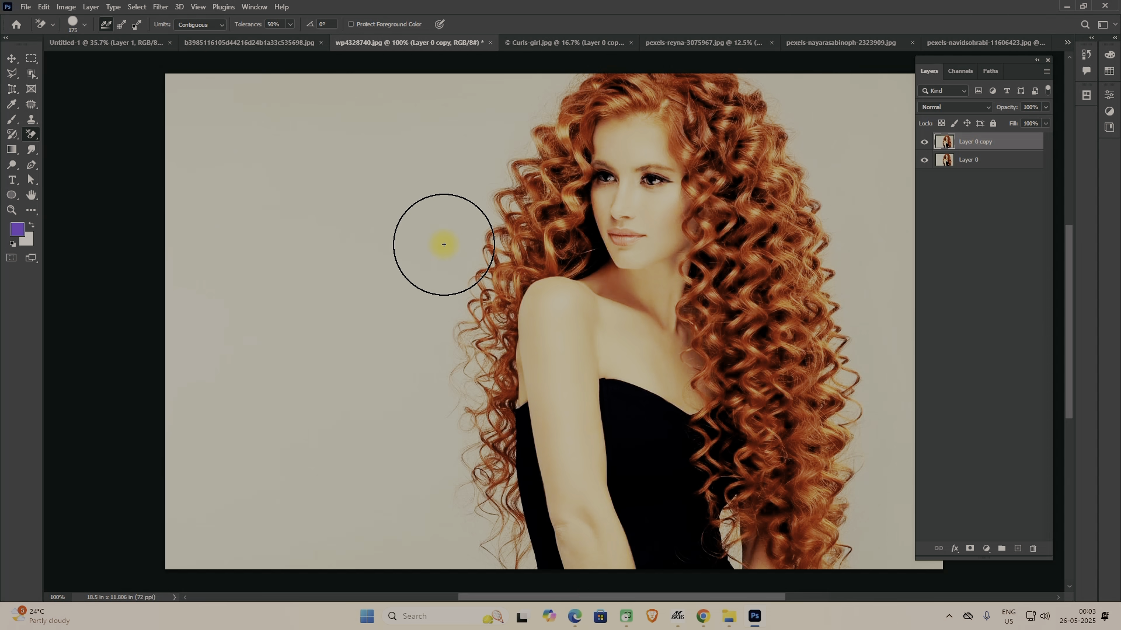
key(bracketright)
- Duplicate Layer 0 as Layer 0 copy 2, hide both lower layers, and make Layer 0 copy active
drag(983, 162, 1018, 548)
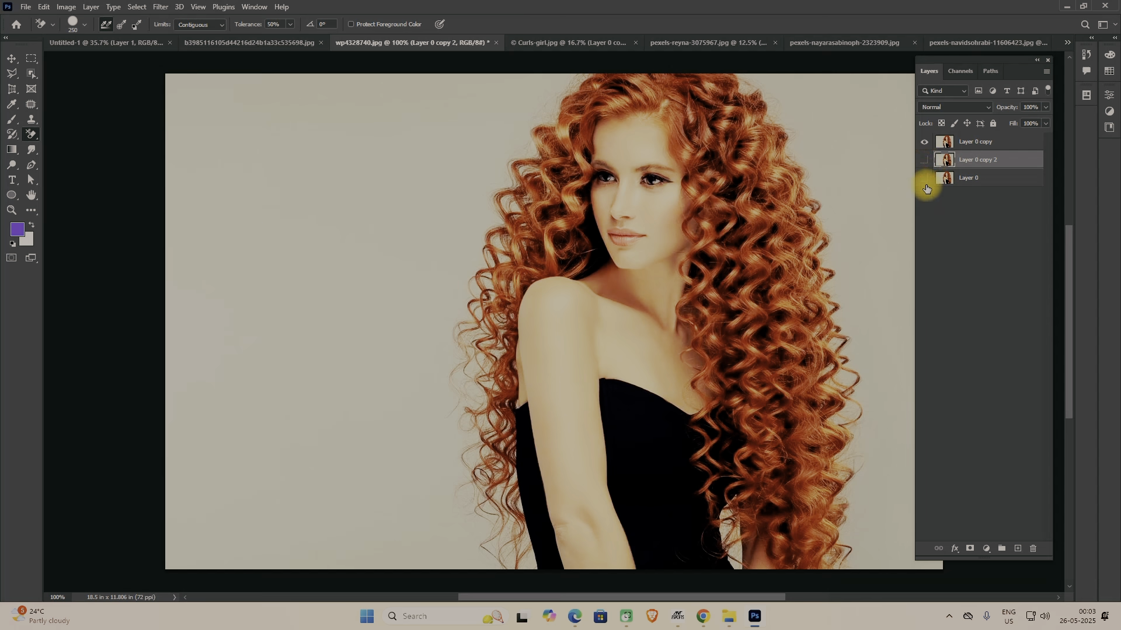
click(965, 144)
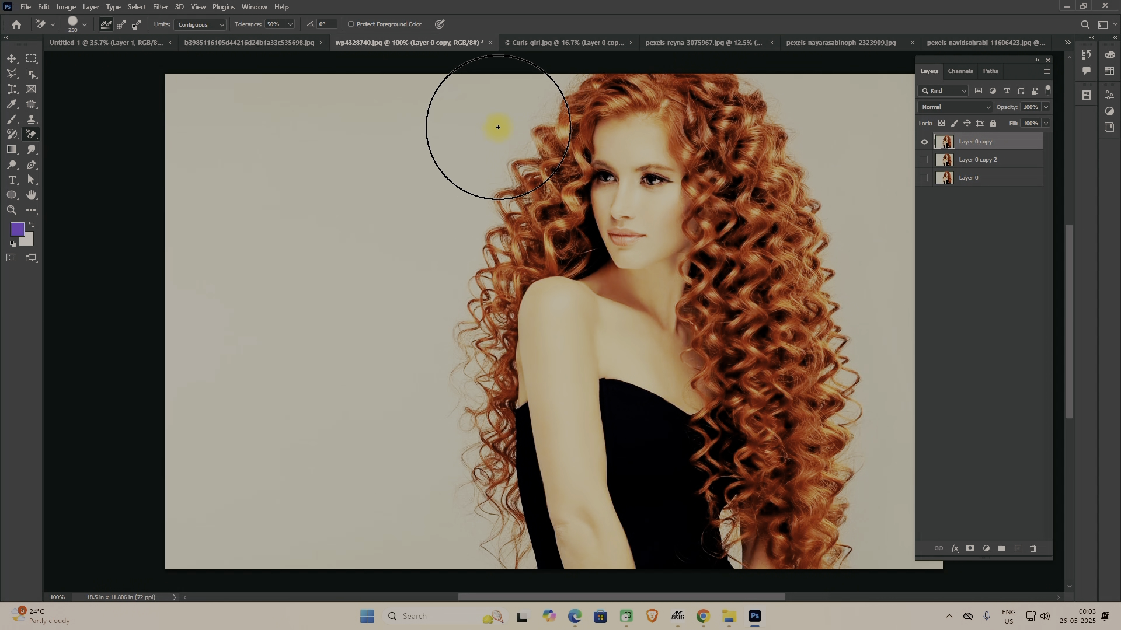
- Erase the backdrop along the left side of the red curls from the top of the head to the bottom edge
key(space)
drag(445, 180, 430, 207)
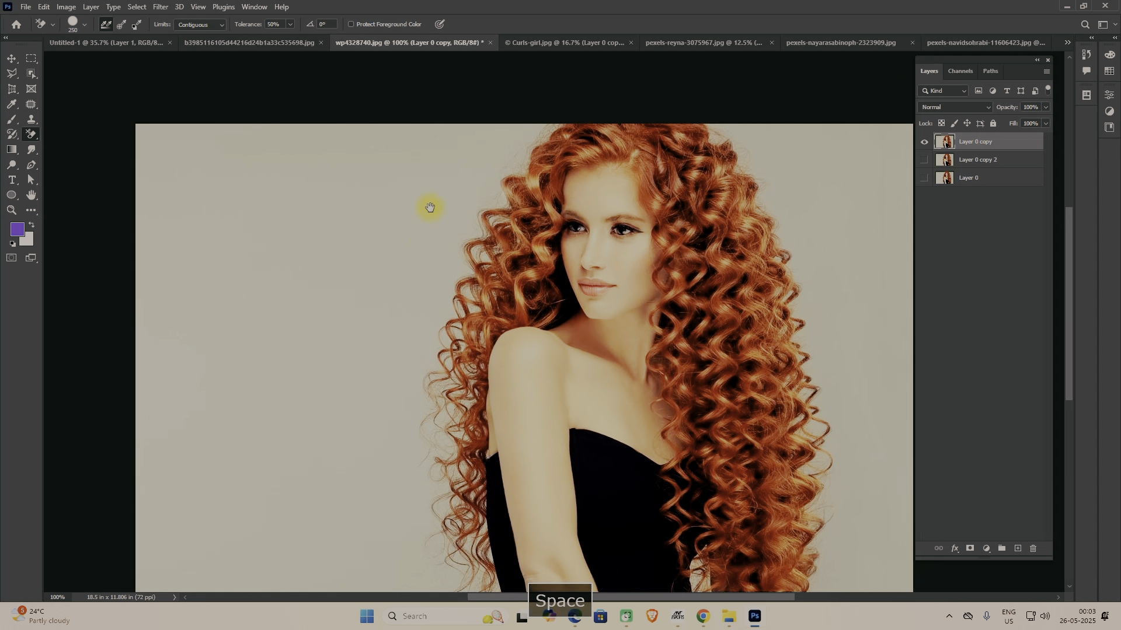
mouse_move(475, 130)
mouse_down()
mouse_move(411, 303)
mouse_move(416, 290)
mouse_up()
key(space)
drag(452, 168, 488, 32)
mouse_move(435, 243)
mouse_down()
mouse_move(448, 453)
mouse_move(475, 482)
mouse_move(498, 483)
mouse_up()
- Erase the backdrop along the right side of the red curls from the bottom edge to the top of the head
key(space)
drag(625, 477, 316, 405)
mouse_move(525, 408)
mouse_down()
mouse_move(585, 400)
mouse_move(593, 313)
mouse_up()
click(588, 183)
key(space)
drag(581, 152, 605, 302)
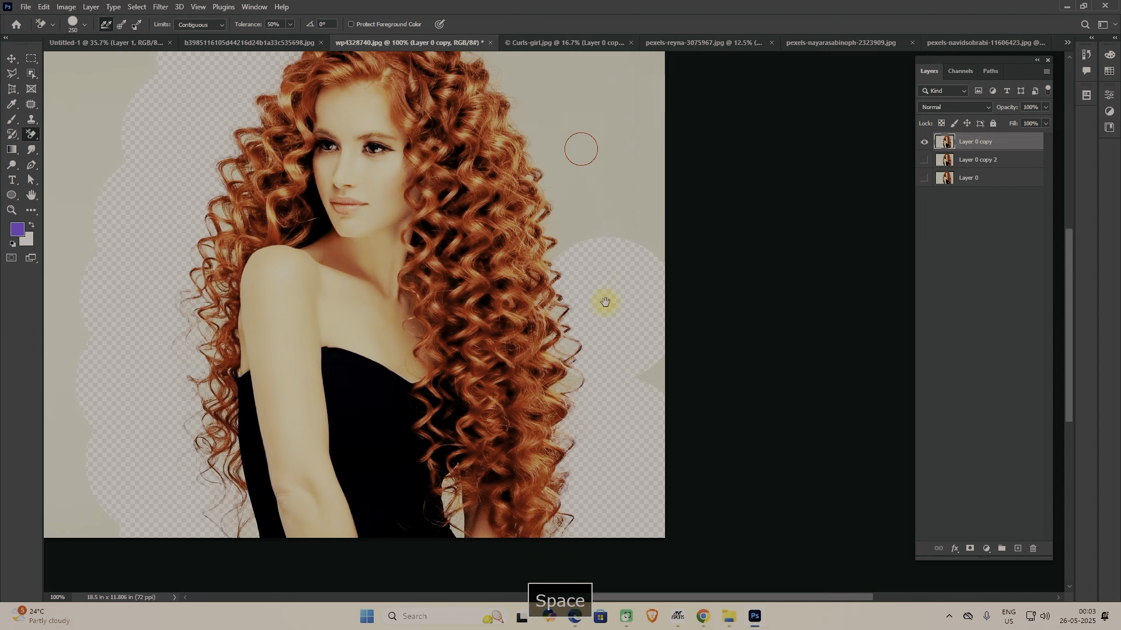
click(589, 232)
key(space)
drag(552, 125, 613, 218)
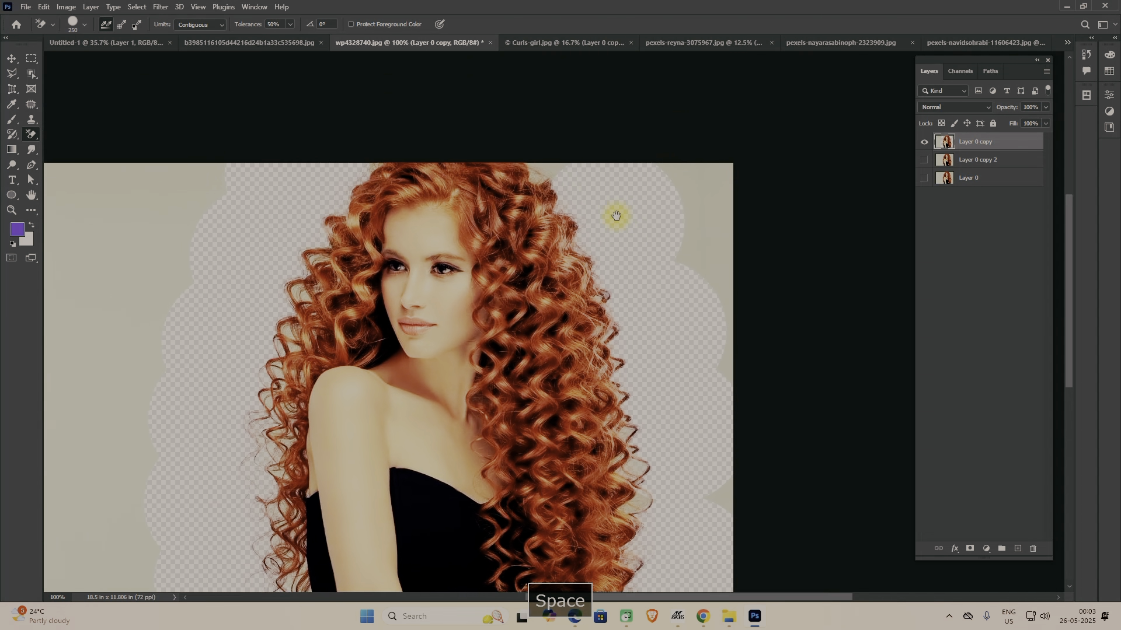
- Try erasing the backdrop between the lower right curls by brushing over the hair, and undo the stroke
key(space)
drag(654, 390, 566, 137)
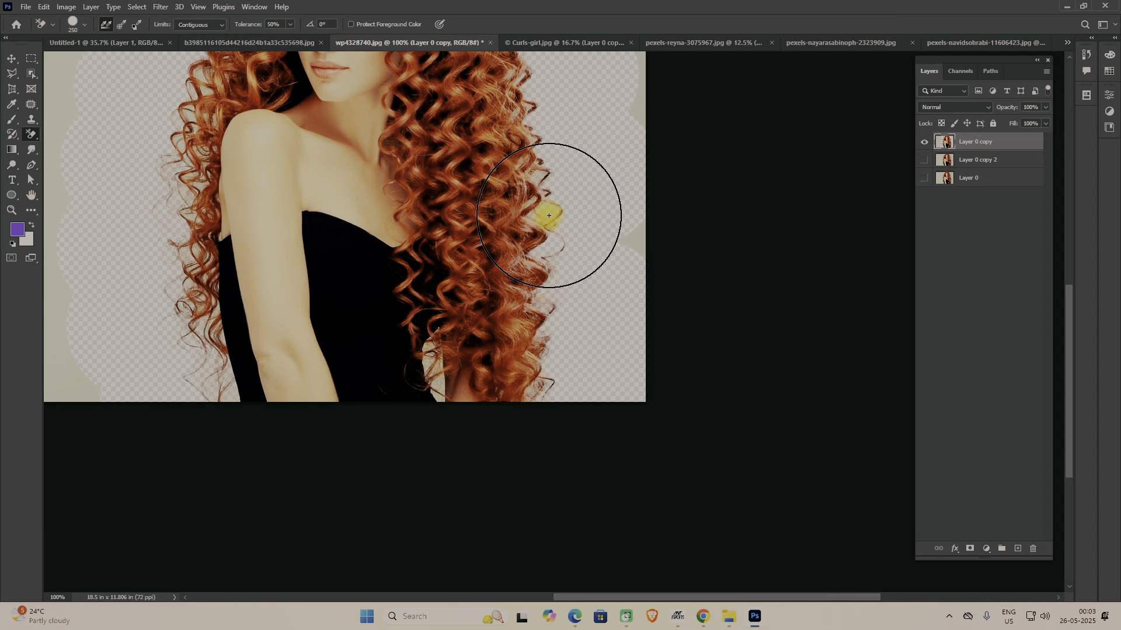
drag(549, 212, 543, 165)
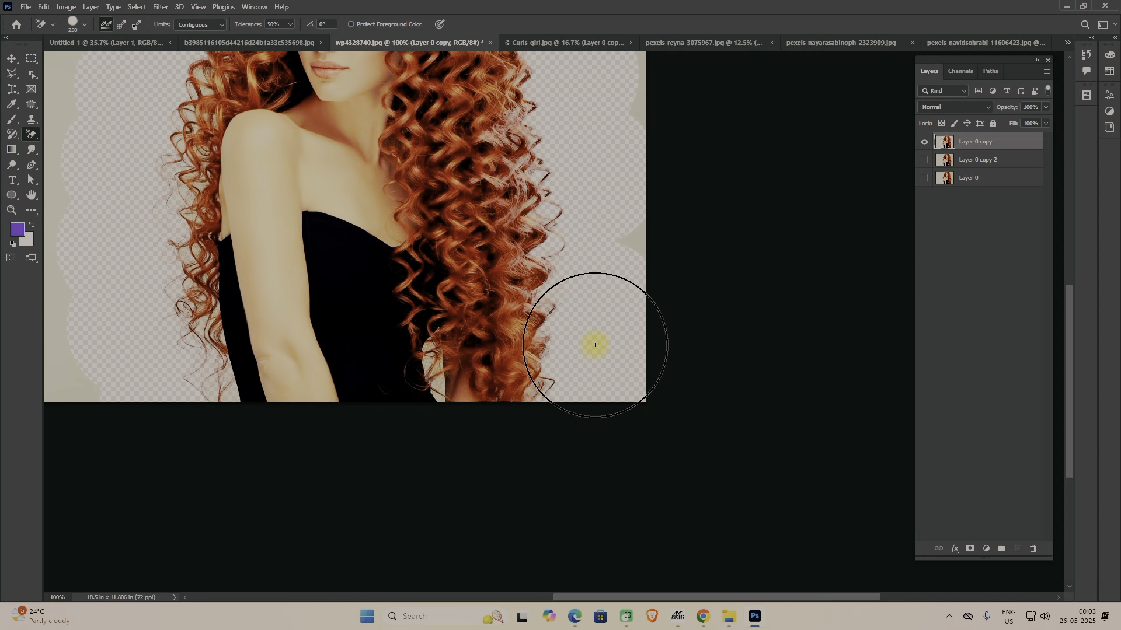
key(ctrl+z)
- Clear the remaining backdrop between the left curls beside the bare shoulder with strokes over the hair edge
key(space)
drag(598, 319, 622, 224)
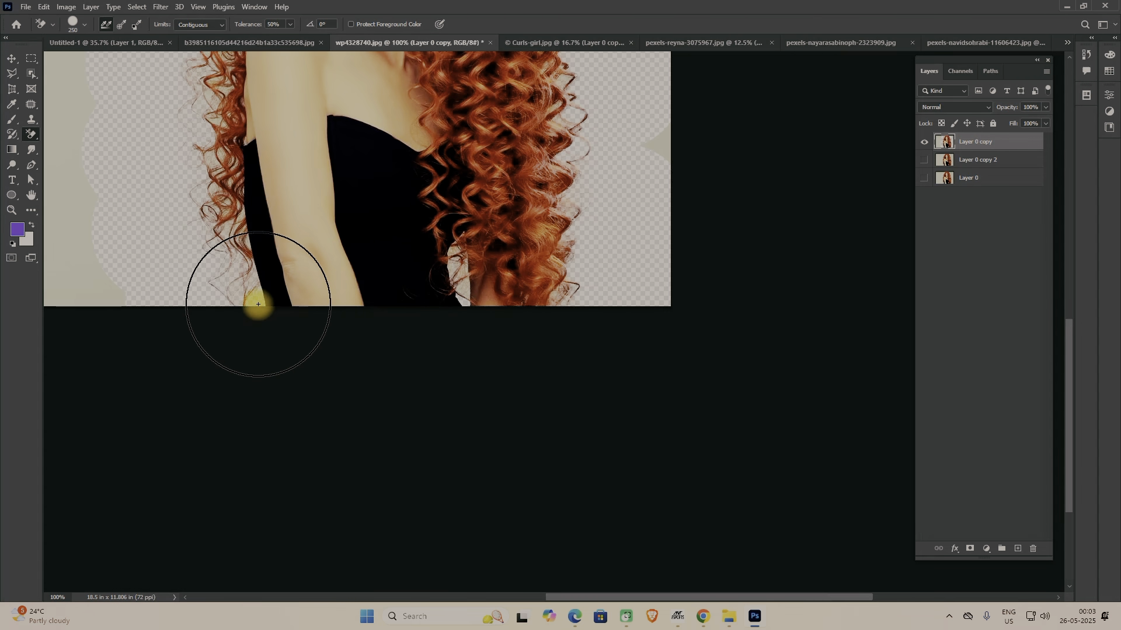
key(space)
drag(253, 308, 418, 454)
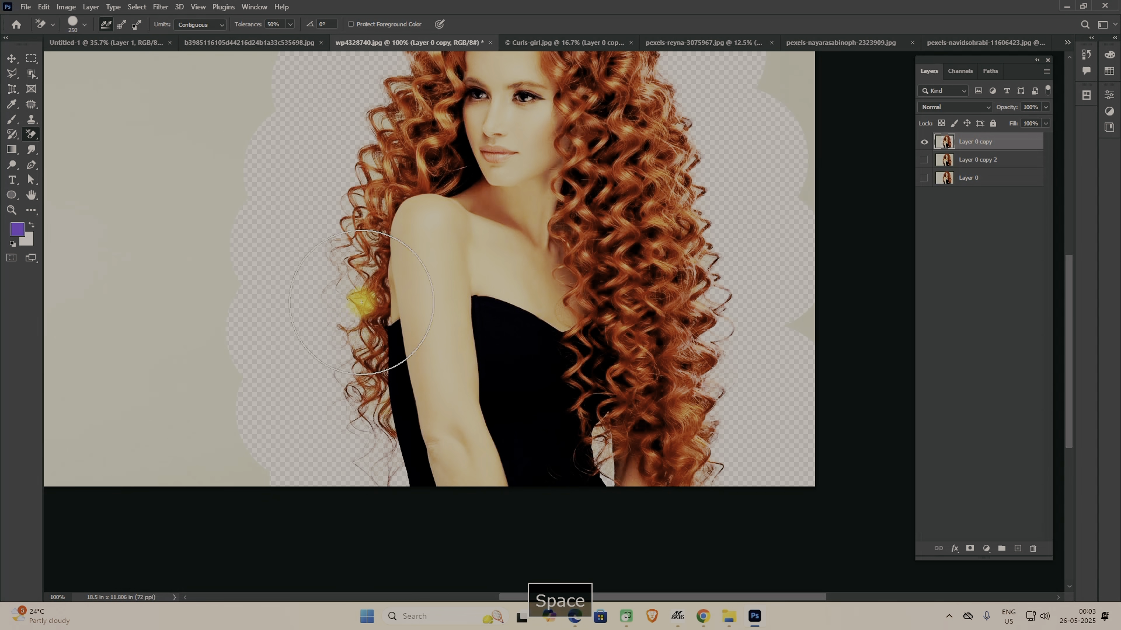
drag(359, 301, 367, 200)
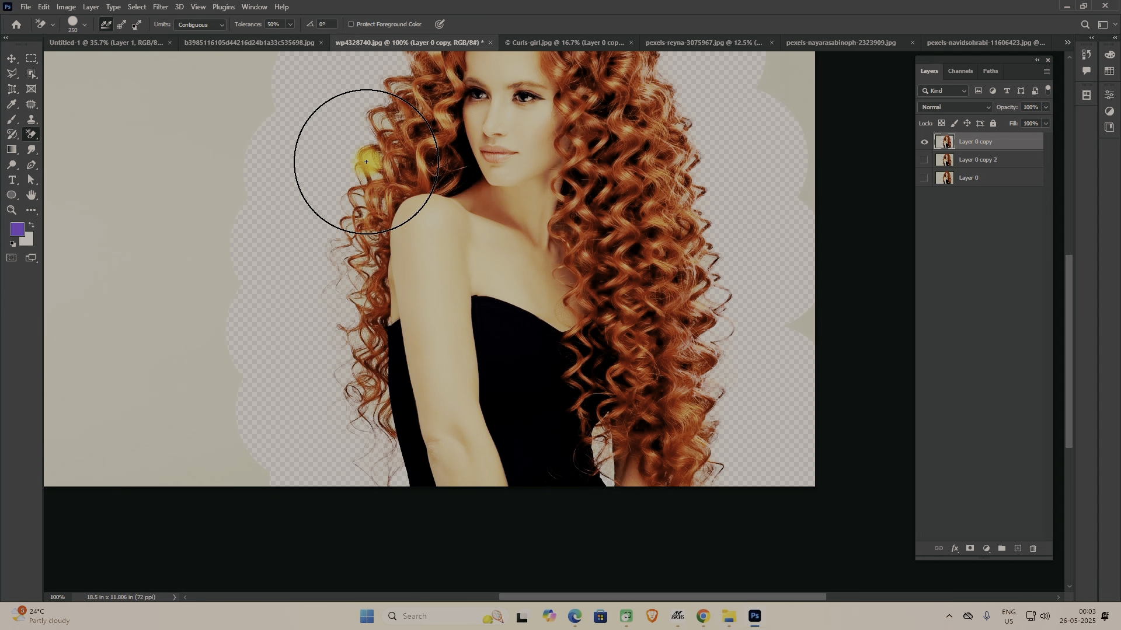
drag(368, 160, 362, 275)
- Display and select Layer 0 copy 2 instead of Layer 0 copy, and set the Background Eraser limits to Discontiguous
scroll(319, 319, down, 5)
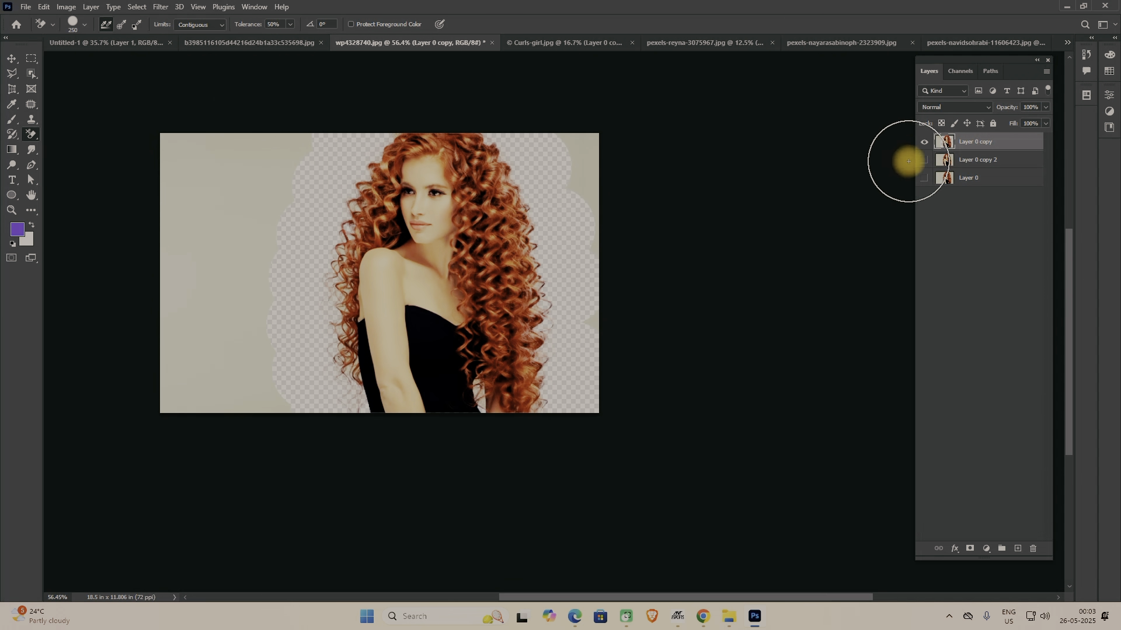
click(924, 142)
click(923, 159)
click(966, 159)
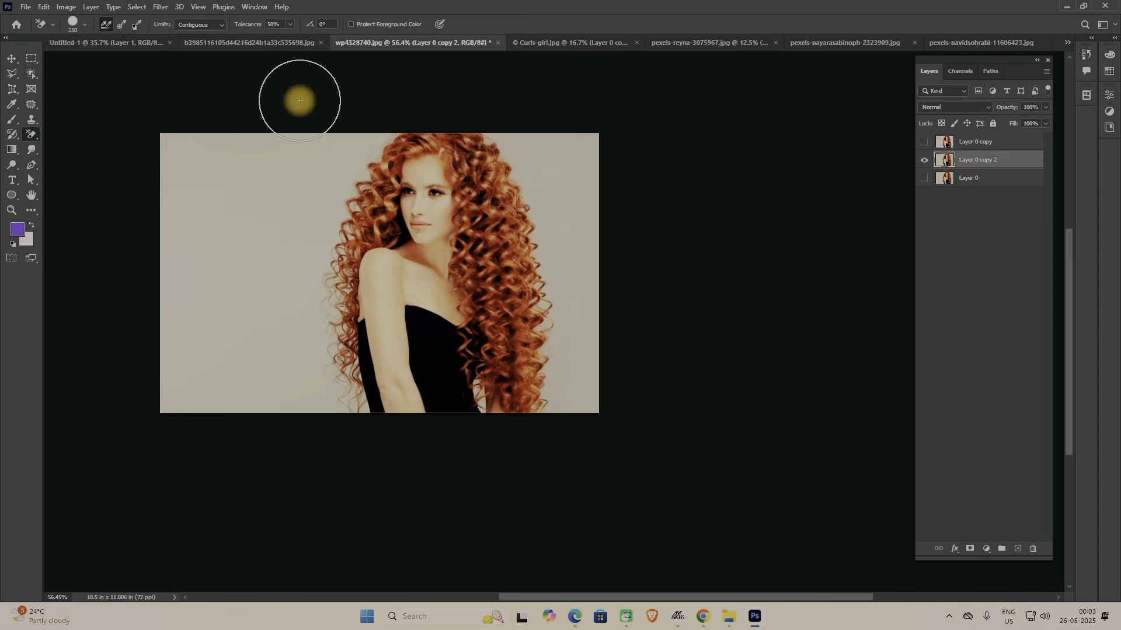
click(197, 35)
- Erase the backdrop around both sides of the red curls on Layer 0 copy 2 using the Discontiguous limits
drag(338, 194, 333, 211)
mouse_move(319, 365)
mouse_down()
mouse_move(318, 387)
mouse_move(492, 421)
mouse_move(566, 421)
mouse_move(570, 365)
mouse_up()
scroll(562, 363, up, 4)
mouse_move(554, 275)
mouse_down()
mouse_move(542, 200)
mouse_move(550, 150)
mouse_move(530, 155)
mouse_move(540, 433)
mouse_move(537, 335)
mouse_move(500, 187)
mouse_move(440, 108)
mouse_move(425, 108)
mouse_up()
key(space)
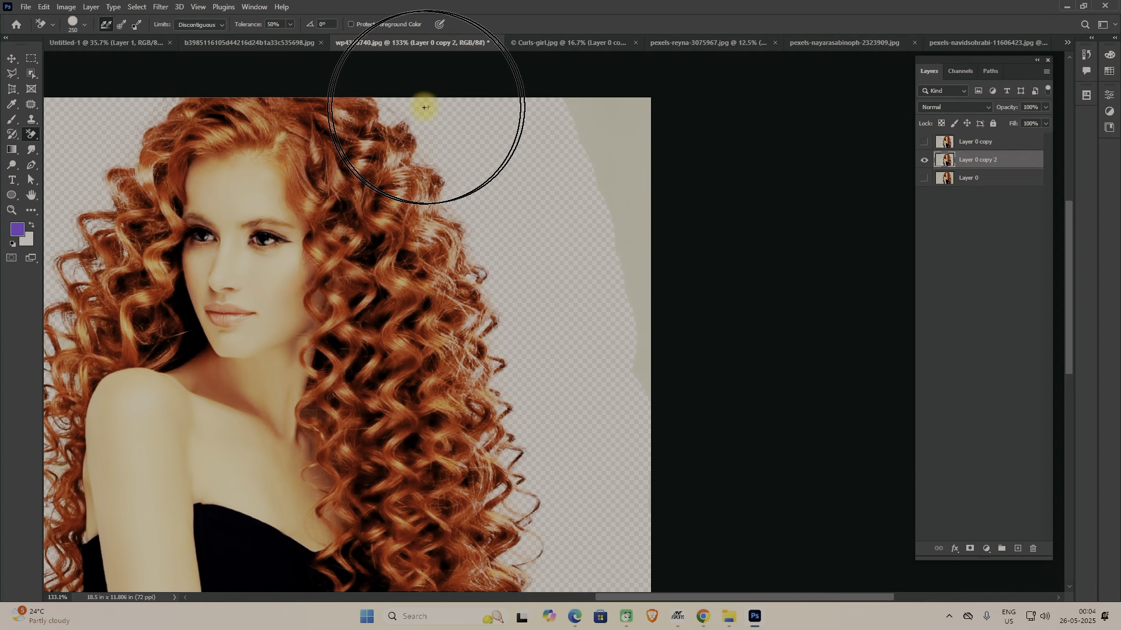
- Compare the Discontiguous cutout on Layer 0 copy 2 with the Contiguous cutout on Layer 0 copy
key(space)
drag(542, 333, 555, 210)
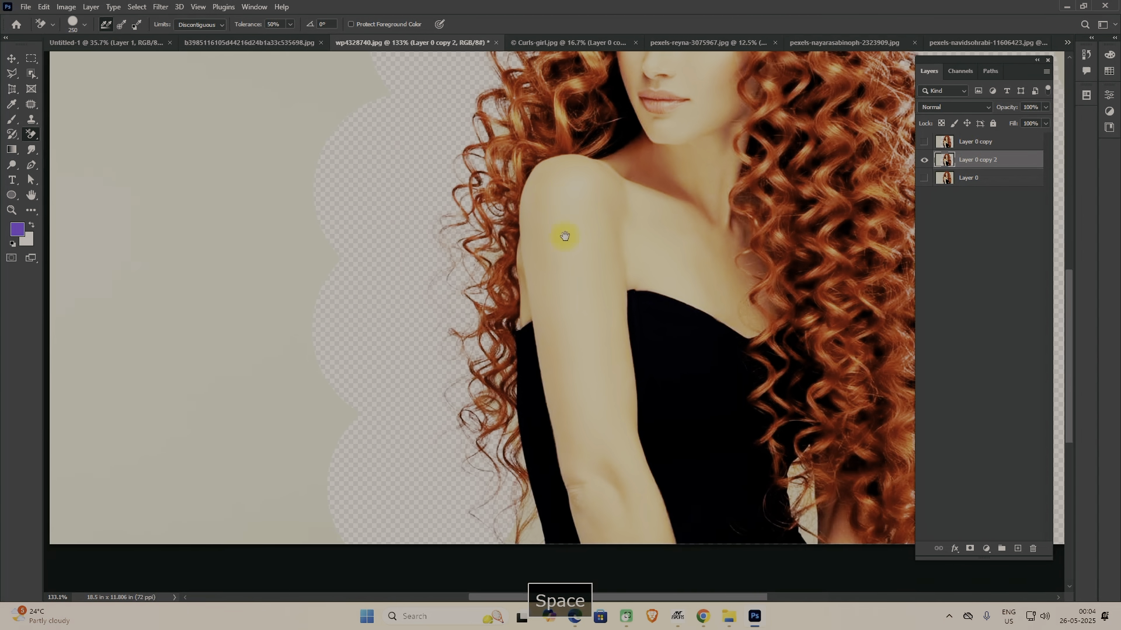
drag(599, 326, 526, 479)
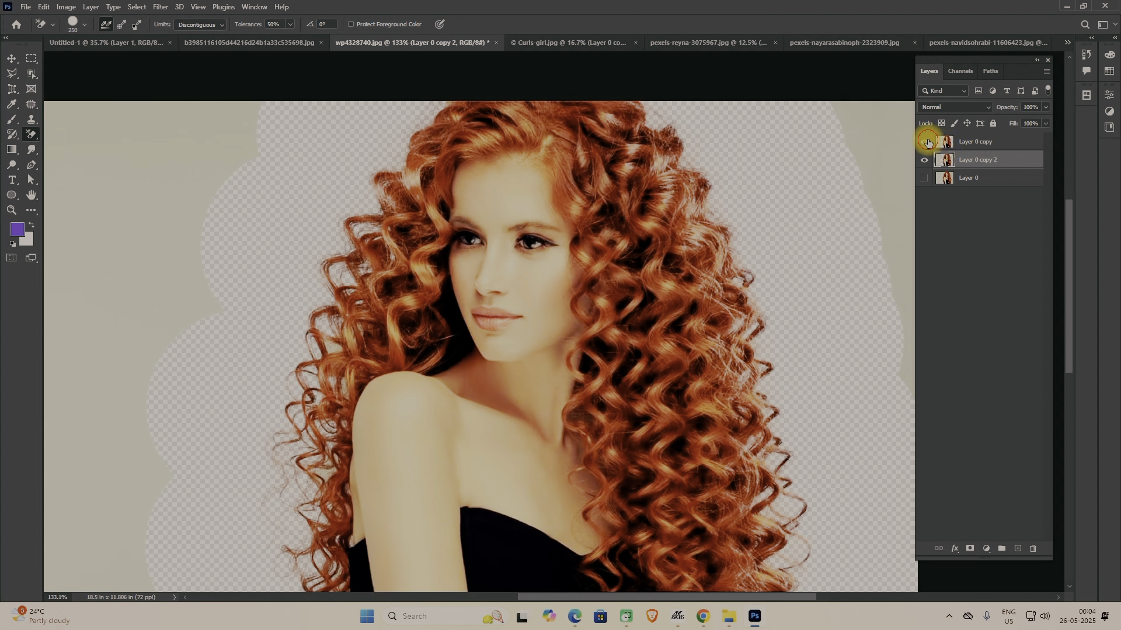
click(923, 143)
click(923, 161)
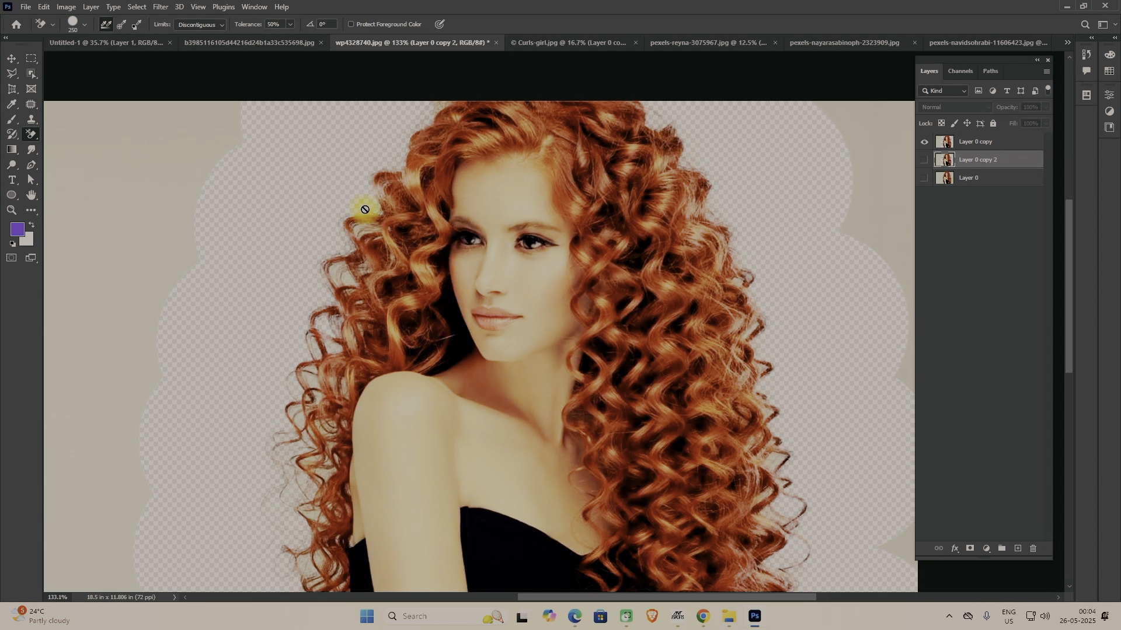
click(923, 143)
click(923, 162)
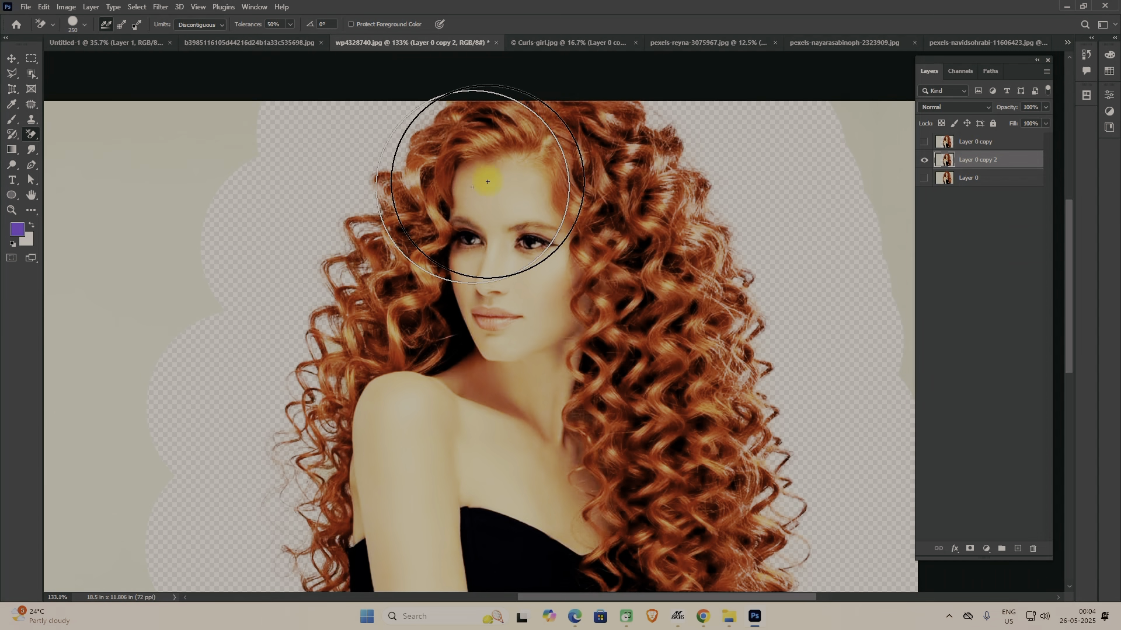
- Duplicate Layer 0 as the only visible layer, Layer 0 copy 3, and set the Background Eraser limits to Find Edges
click(923, 164)
click(924, 178)
drag(970, 178, 1017, 546)
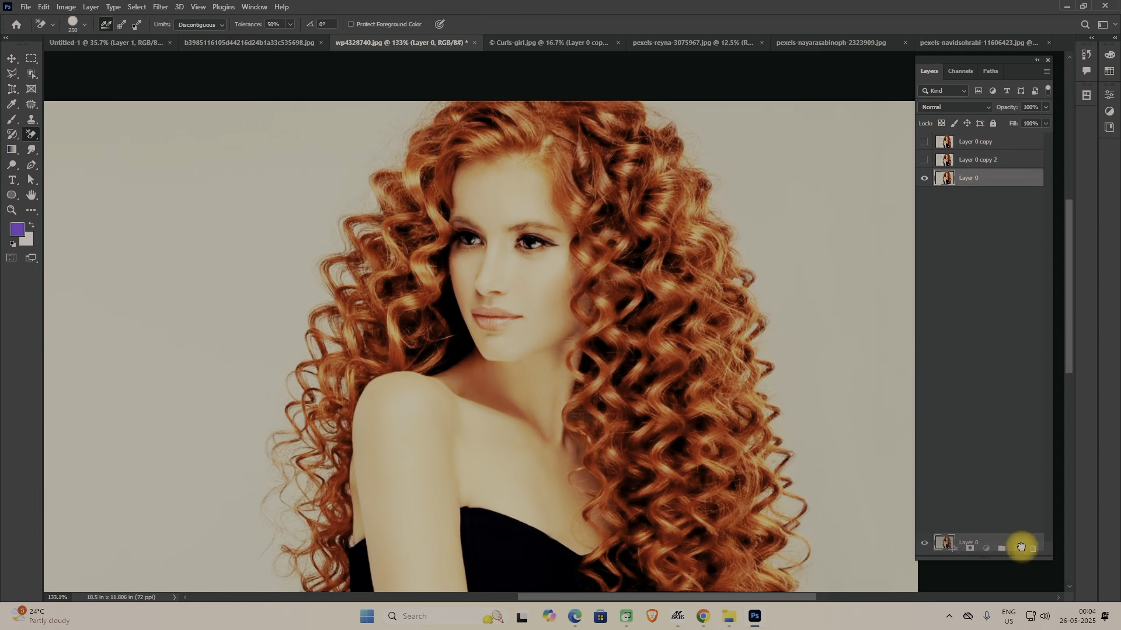
click(923, 197)
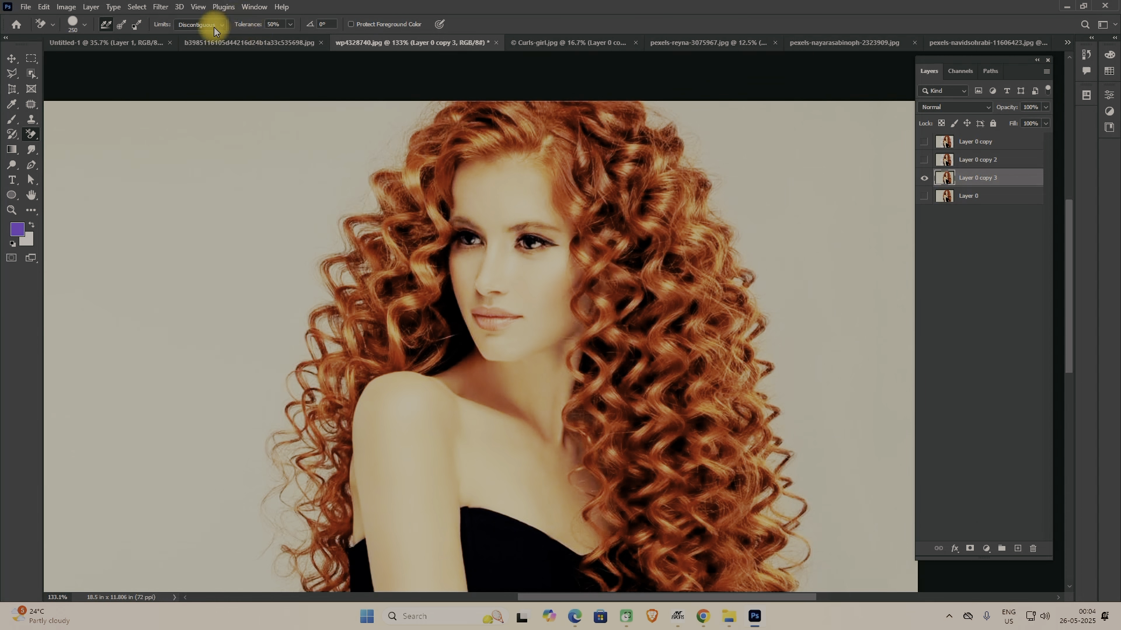
click(200, 54)
- Try a Find Edges stroke from the left backdrop across the hair and shoulder, and undo it
click(349, 174)
mouse_move(349, 174)
mouse_down()
mouse_move(307, 302)
mouse_move(503, 195)
mouse_move(524, 227)
mouse_move(520, 383)
mouse_move(538, 276)
mouse_move(530, 219)
mouse_move(467, 241)
mouse_move(494, 415)
mouse_move(449, 448)
mouse_move(425, 428)
mouse_move(431, 440)
mouse_move(503, 417)
mouse_up()
key(ctrl+z)
key(ctrl+z)
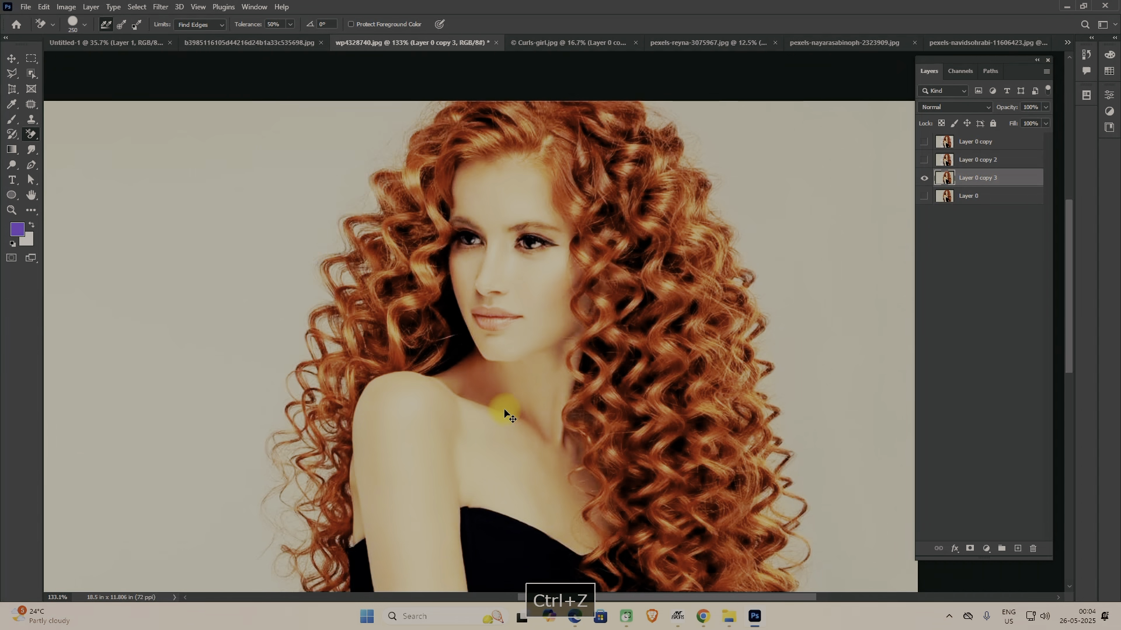
- Erase the backdrop along the left side of the red curls on Layer 0 copy 3 using the Find Edges limits
mouse_move(297, 257)
mouse_down()
mouse_move(263, 275)
mouse_move(257, 333)
mouse_move(350, 313)
mouse_move(323, 408)
mouse_move(333, 467)
mouse_up()
key(space)
key(space)
drag(296, 423, 293, 246)
click(351, 434)
- Erase the backdrop along the right side of the red curls up to the top of the head with Find Edges
key(space)
drag(745, 434, 380, 443)
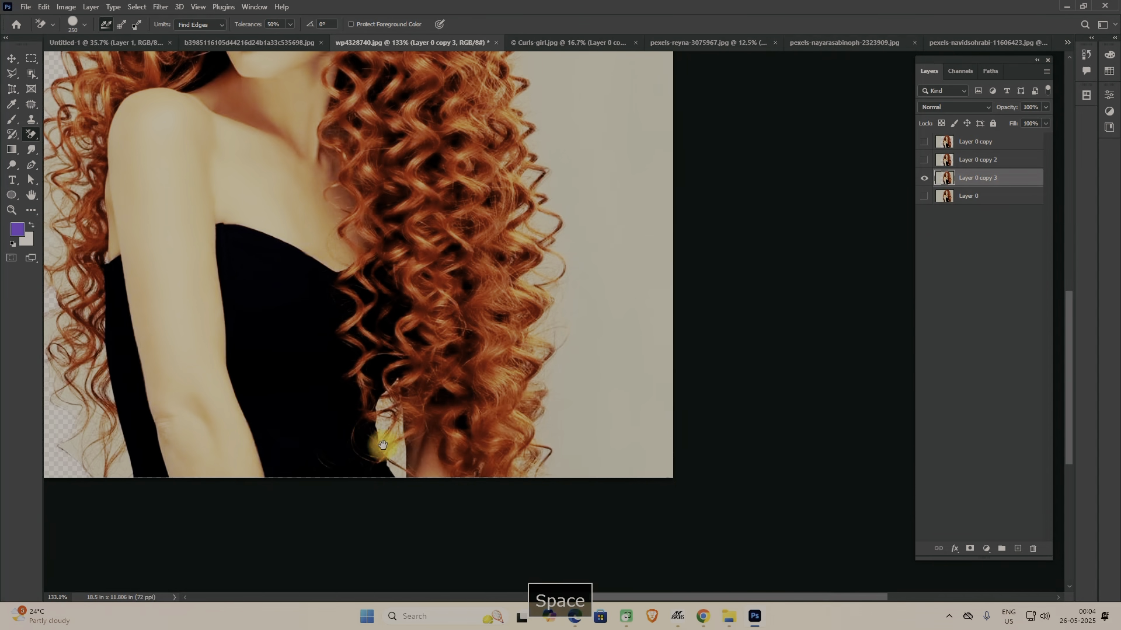
mouse_move(575, 457)
mouse_down()
mouse_move(589, 279)
mouse_move(580, 220)
mouse_move(568, 165)
mouse_move(573, 380)
mouse_move(550, 233)
mouse_move(500, 120)
mouse_move(563, 210)
mouse_move(560, 119)
mouse_up()
key(space)
click(569, 357)
- Compare the erased hair edges on Layer 0 copy, Layer 0 copy 2 and Layer 0 copy 3 by toggling their visibility
key(space)
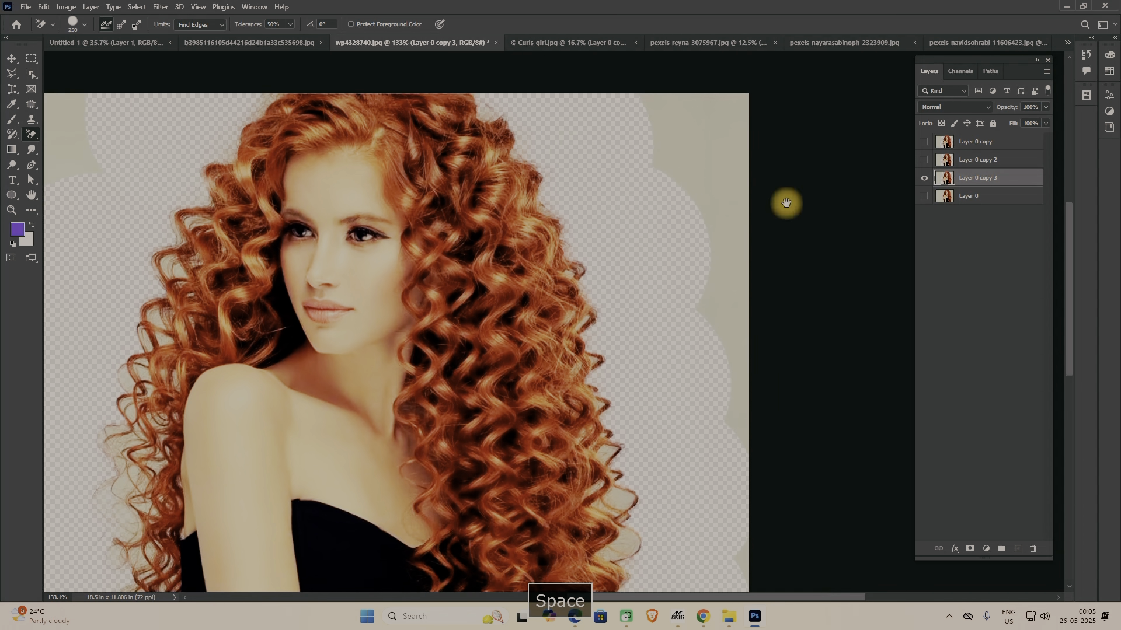
click(921, 144)
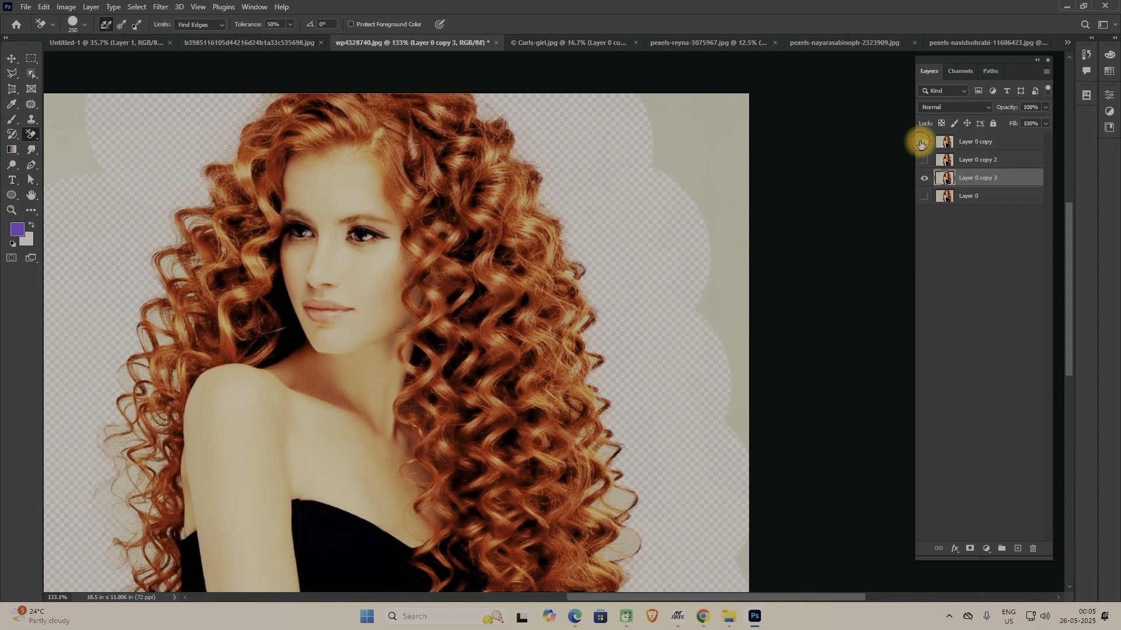
click(920, 178)
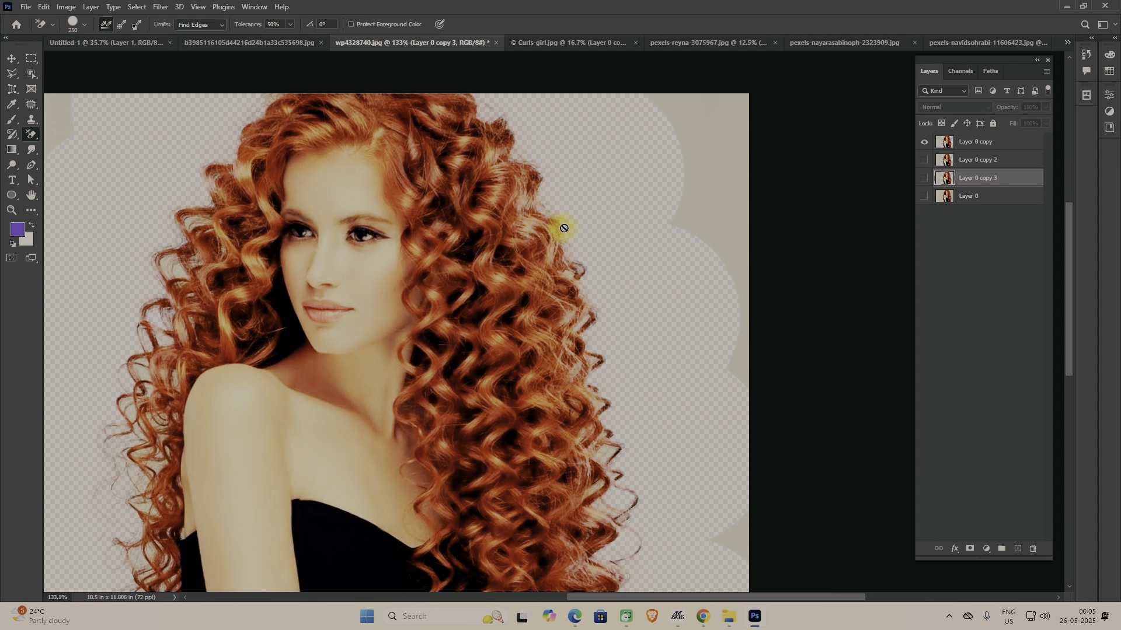
click(924, 160)
click(924, 178)
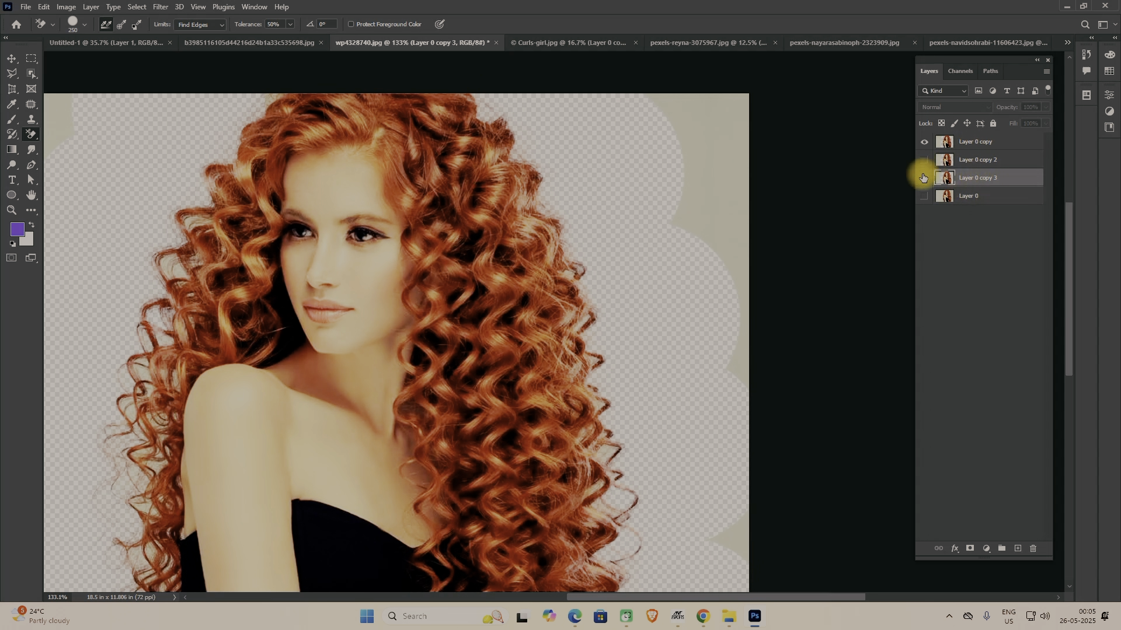
click(920, 143)
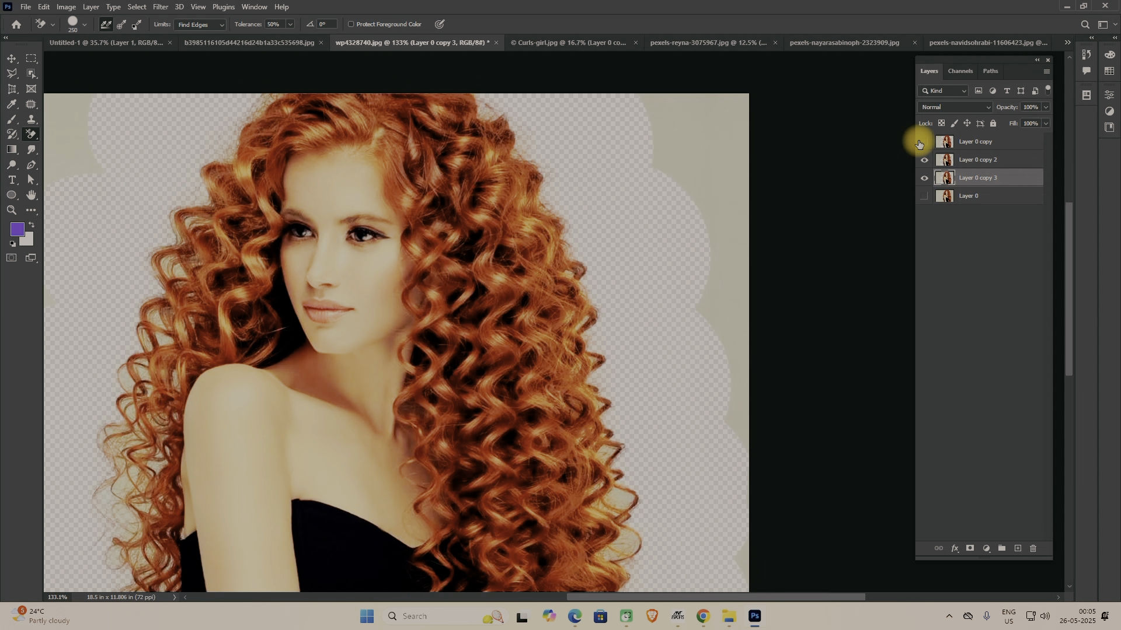
click(920, 143)
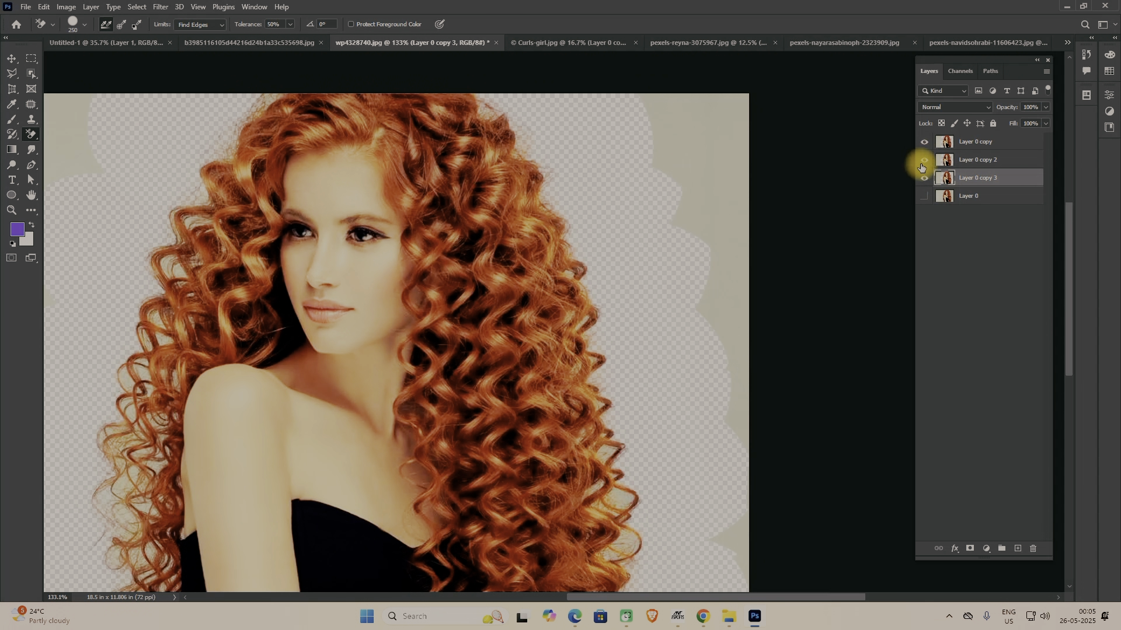
- Set the Background Eraser limits to Contiguous and duplicate Layer 0 with the duplicate as the only visible layer
scroll(577, 287, down, 4)
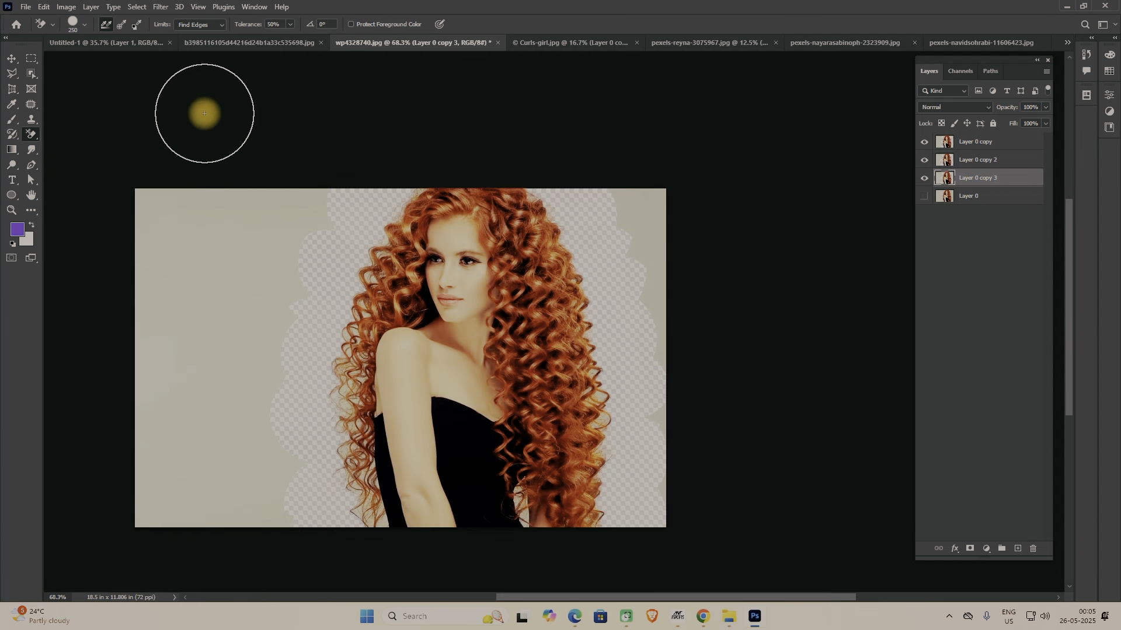
click(206, 25)
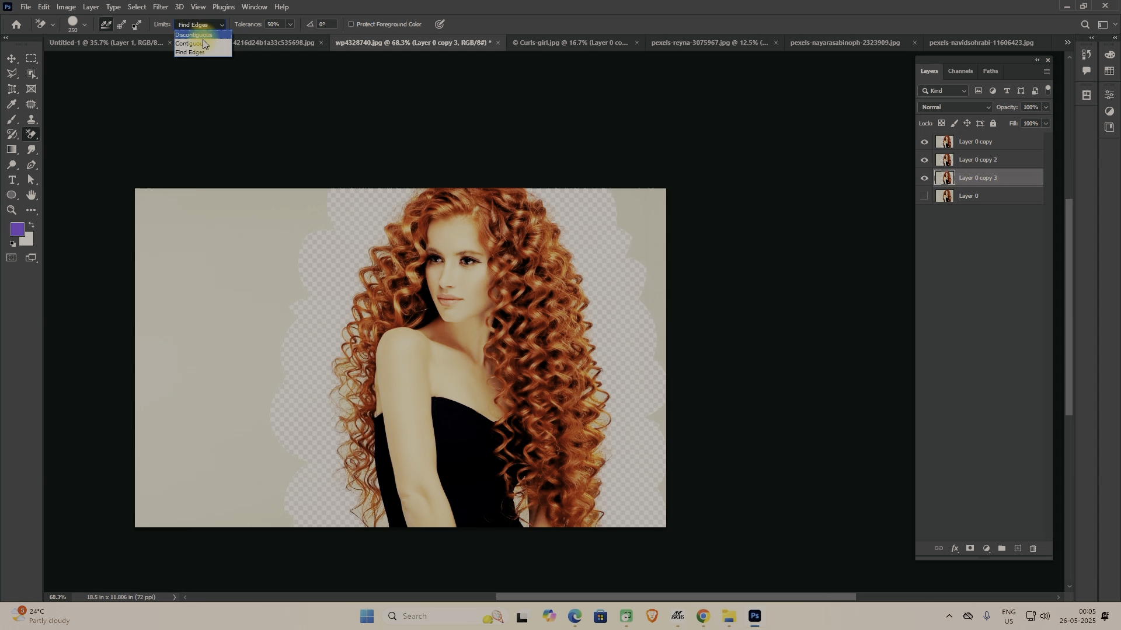
click(203, 44)
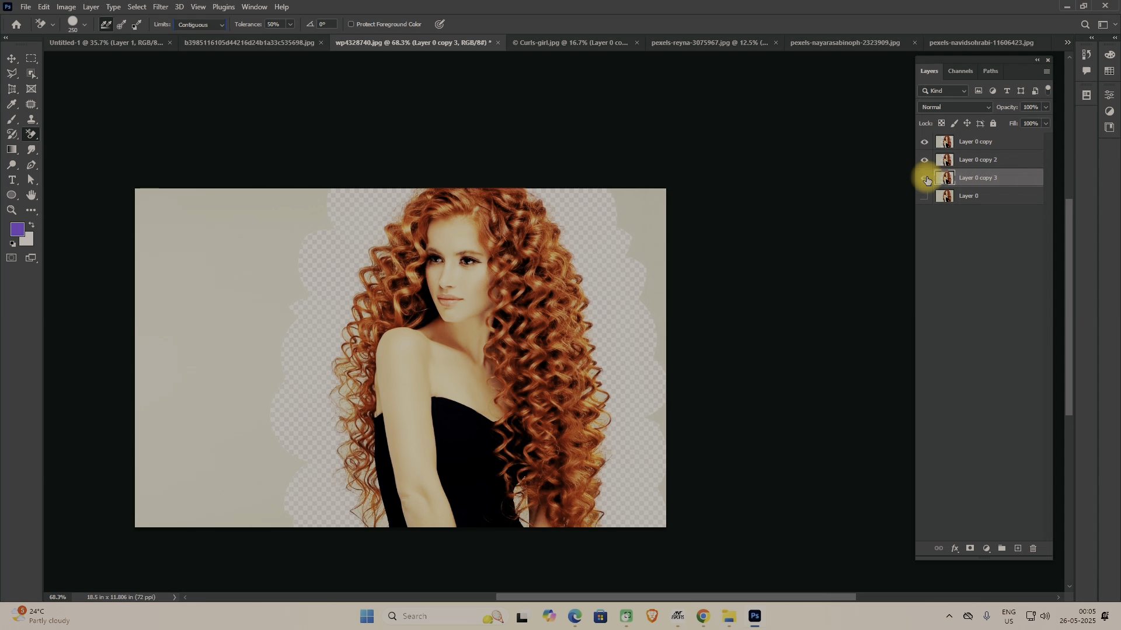
drag(927, 180, 925, 142)
click(923, 196)
click(976, 201)
drag(980, 200, 1017, 549)
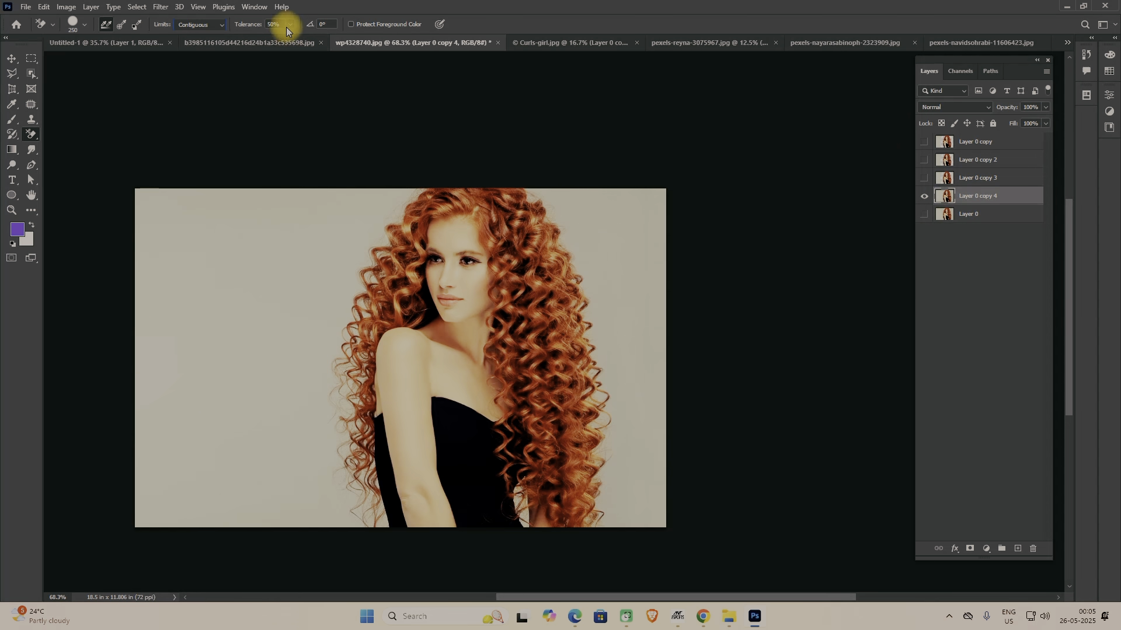
- Erase the backdrop left of the curls on Layer 0 copy 4 at 1% tolerance, and extend the erased area at 26%
drag(289, 37, 222, 47)
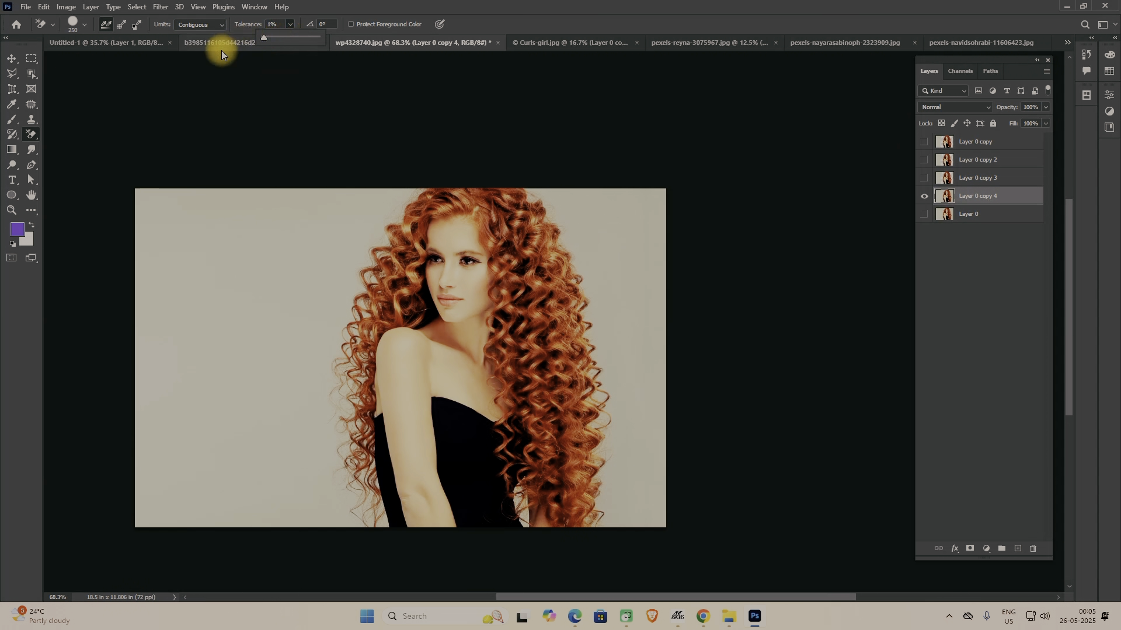
mouse_move(405, 202)
mouse_down()
mouse_move(395, 197)
mouse_move(342, 253)
mouse_move(320, 380)
mouse_up()
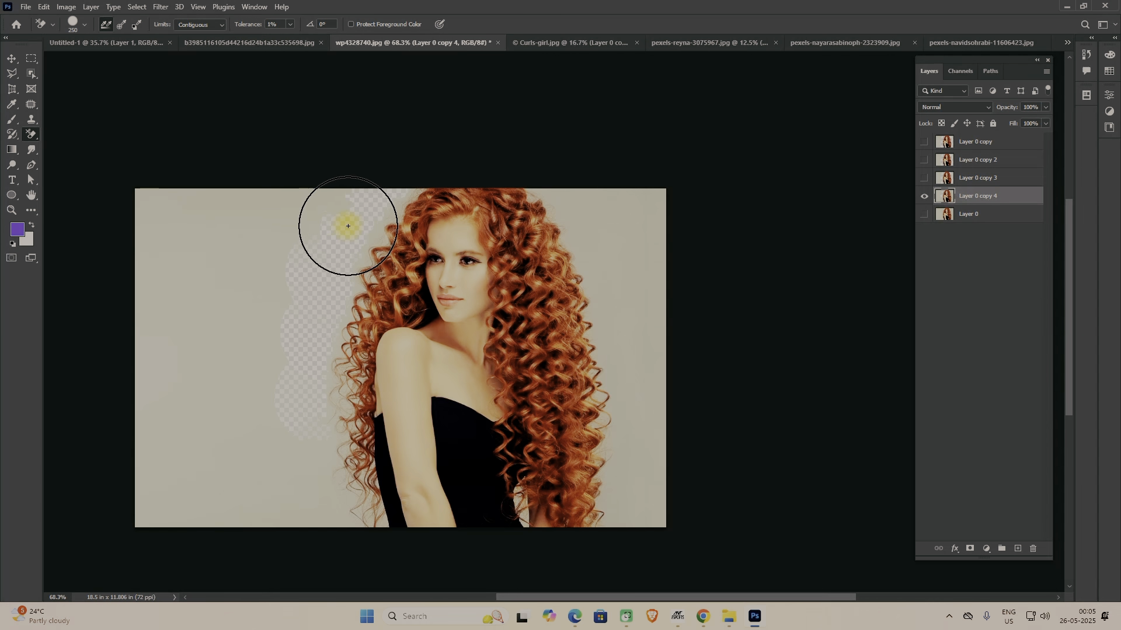
click(290, 24)
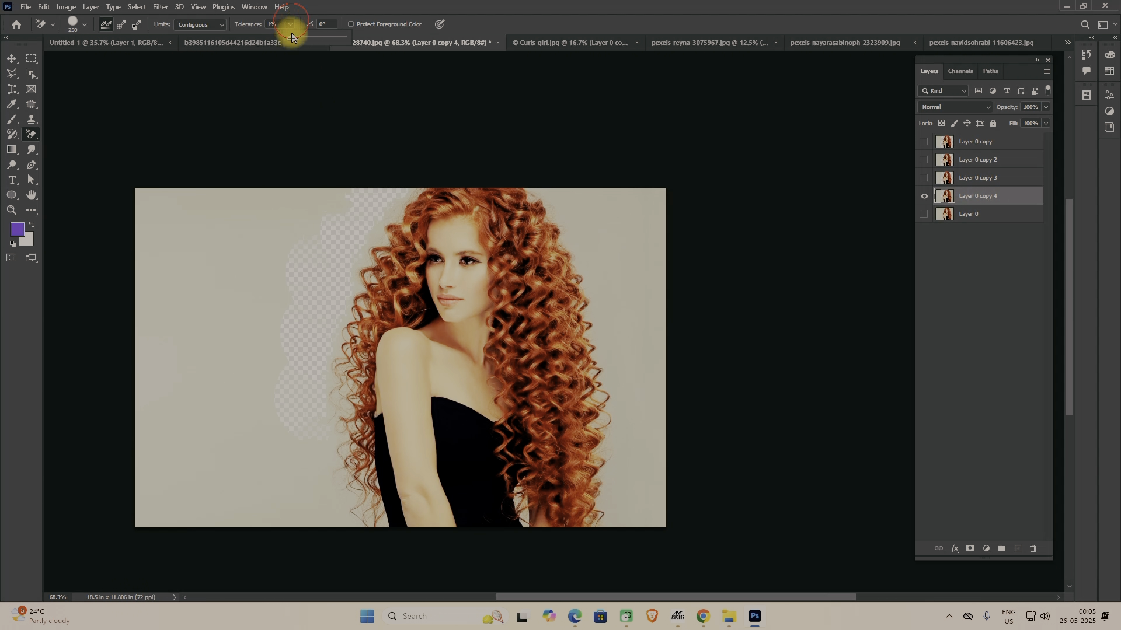
click(302, 215)
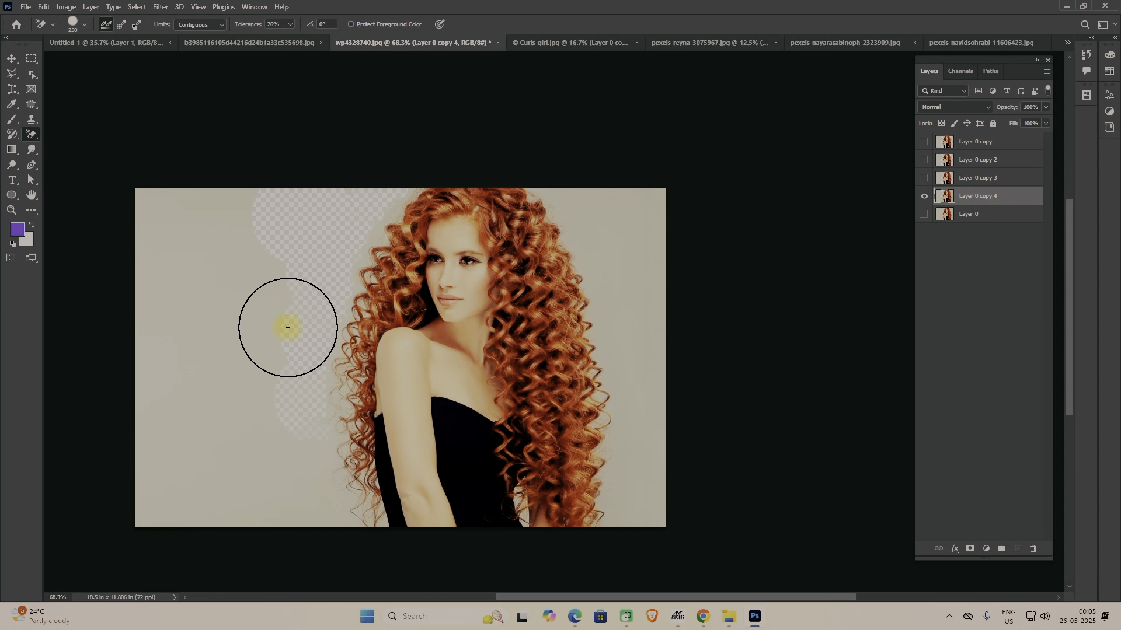
drag(322, 456, 338, 513)
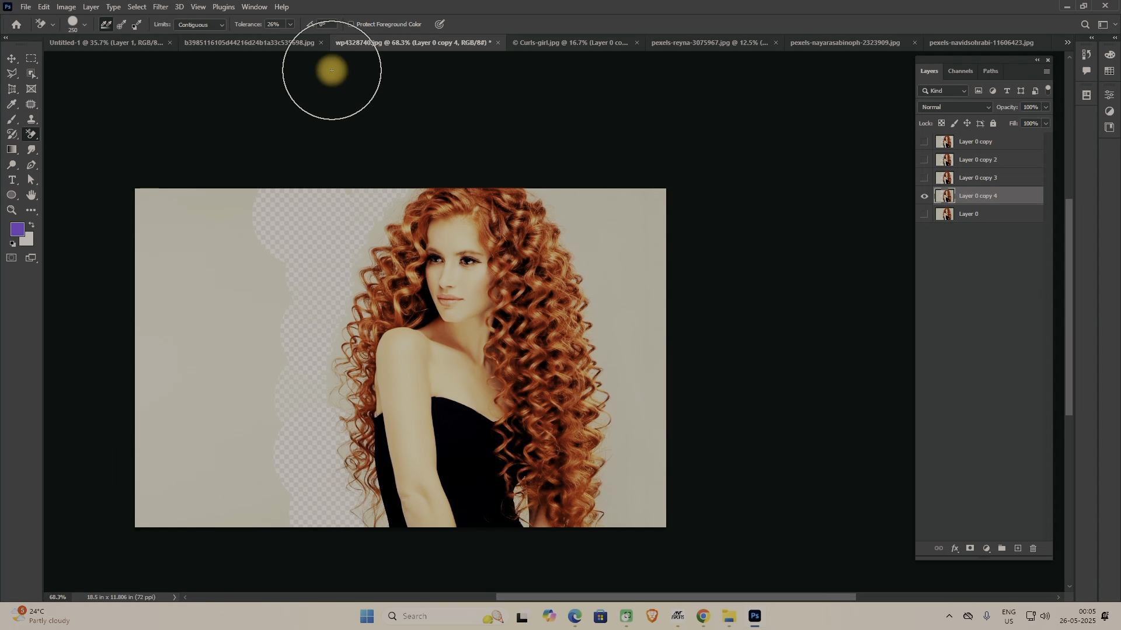
- Try four Background Eraser dabs down the right edge of the curls at 100% tolerance, and undo them
drag(290, 38, 523, 92)
click(580, 217)
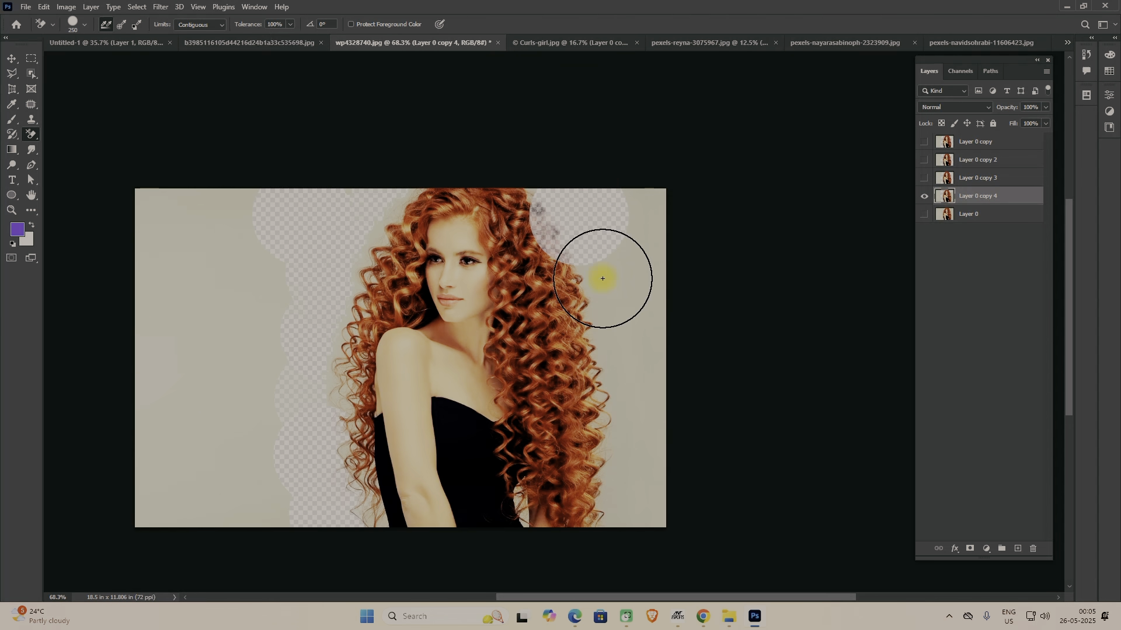
click(610, 315)
click(621, 418)
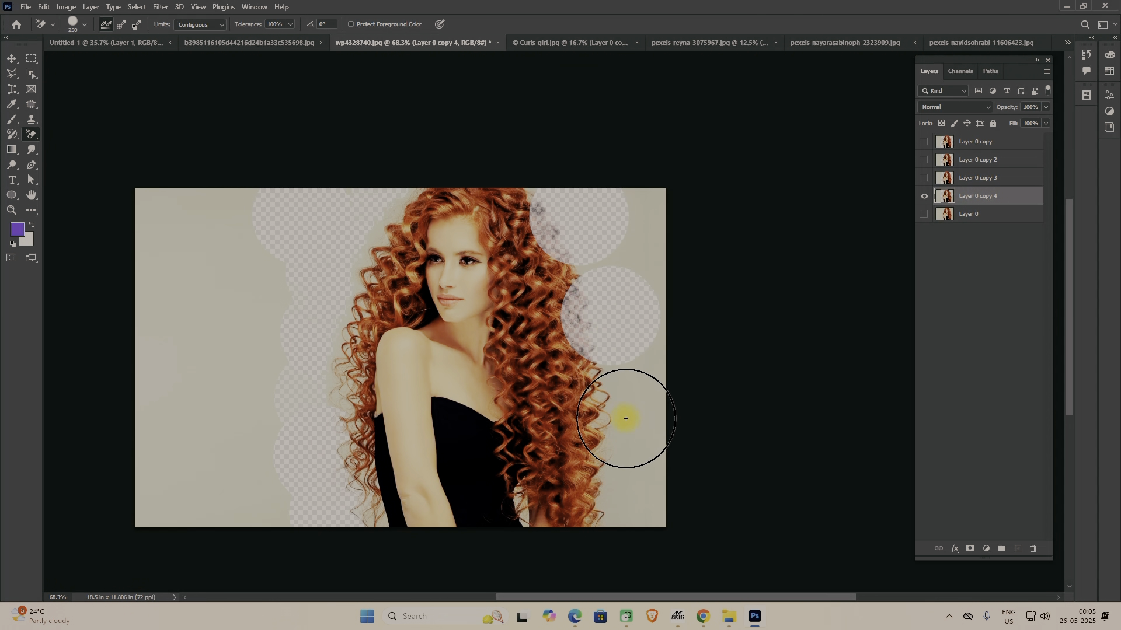
click(619, 499)
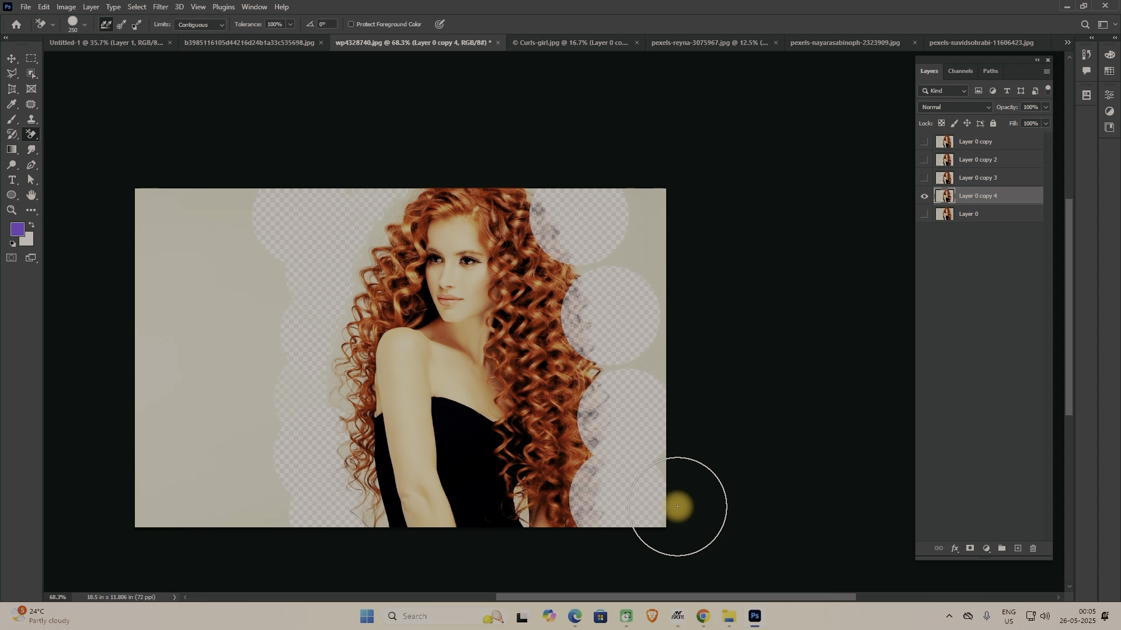
key(ctrl+z)
key(ctrl+z)
key(ctrl+z)
key(ctrl+z)
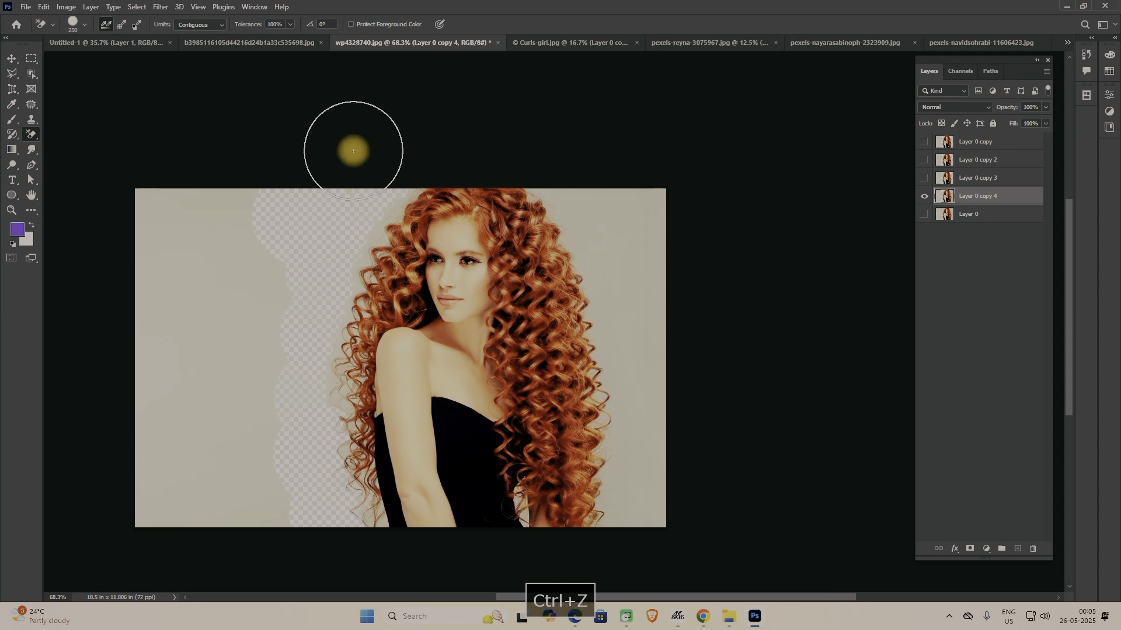
- Set the tolerance to 48% and erase the backdrop along the right side of the curls down to the image's lower edge
click(287, 26)
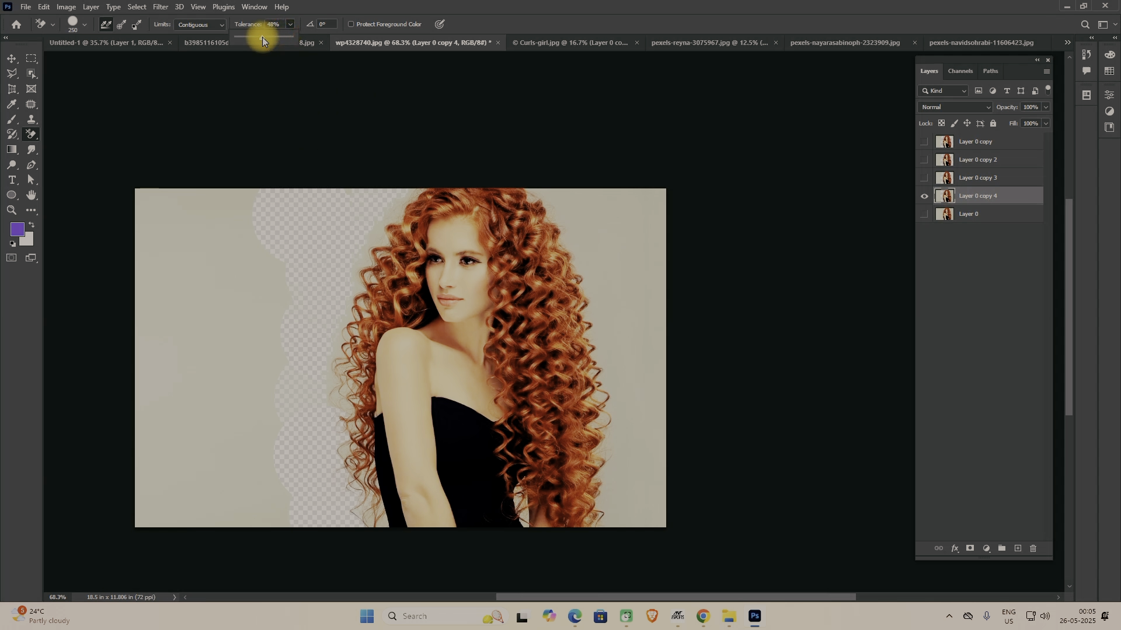
click(571, 210)
click(598, 282)
click(616, 350)
click(631, 433)
click(626, 495)
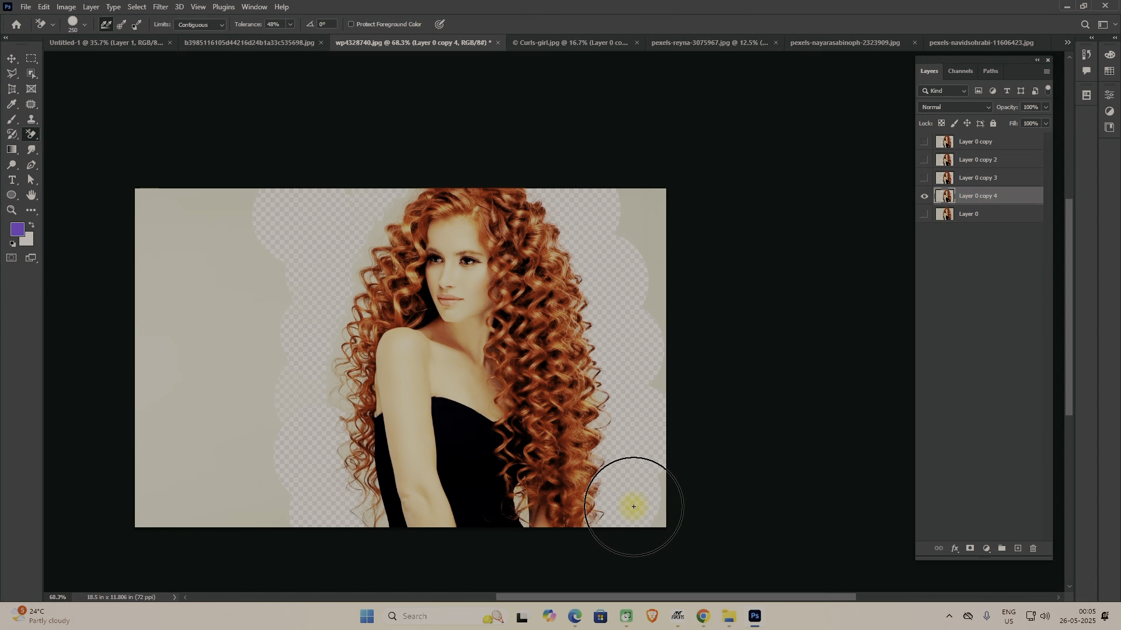
- Erase the remaining background along the outer curls on the red-haired woman's left-hand hair edge with the Background Eraser
click(349, 308)
click(324, 380)
click(328, 388)
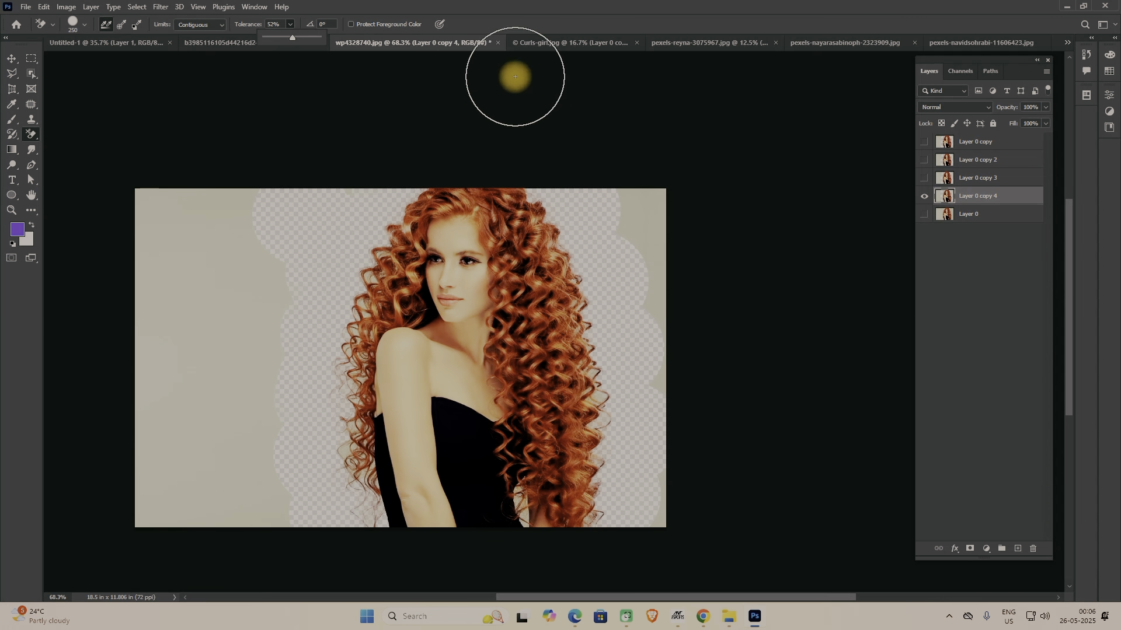
- Close wp4328740.jpg and the Curls-girl.jpg document without saving changes
click(498, 43)
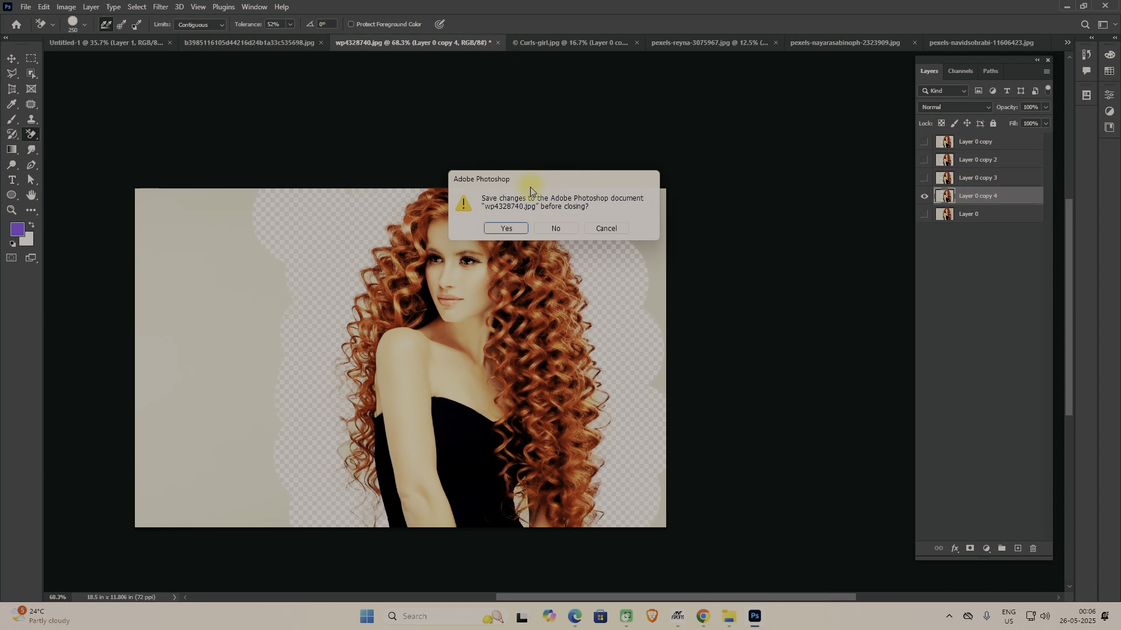
click(557, 228)
click(524, 43)
click(557, 228)
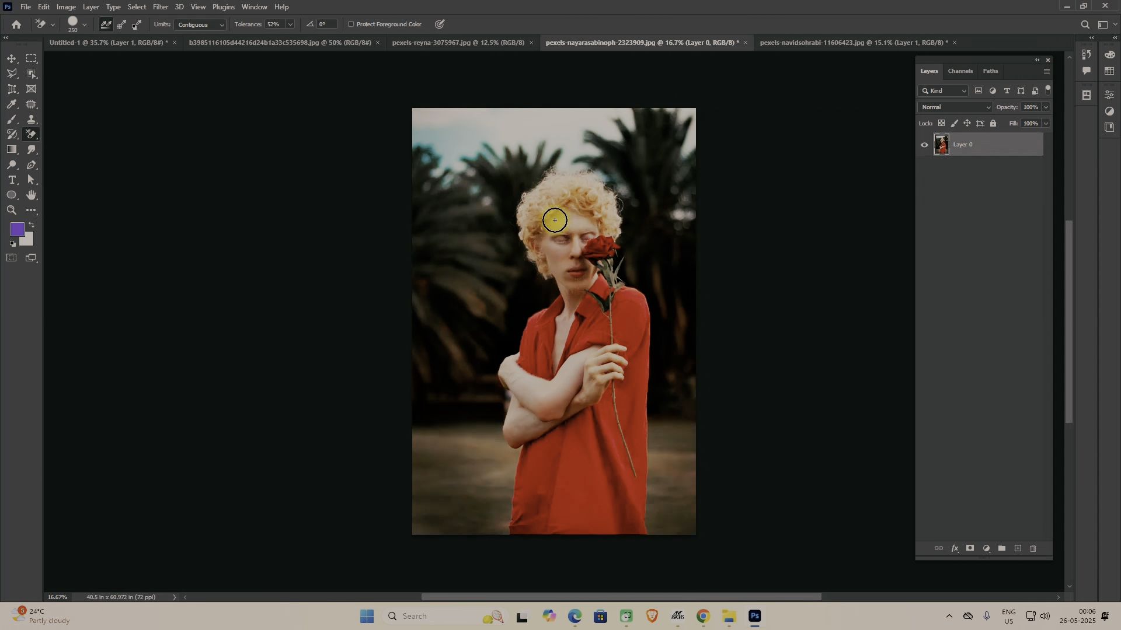
- Switch to the portrait of the curly-haired woman on a pink background and choose the Magic Eraser tool
click(419, 41)
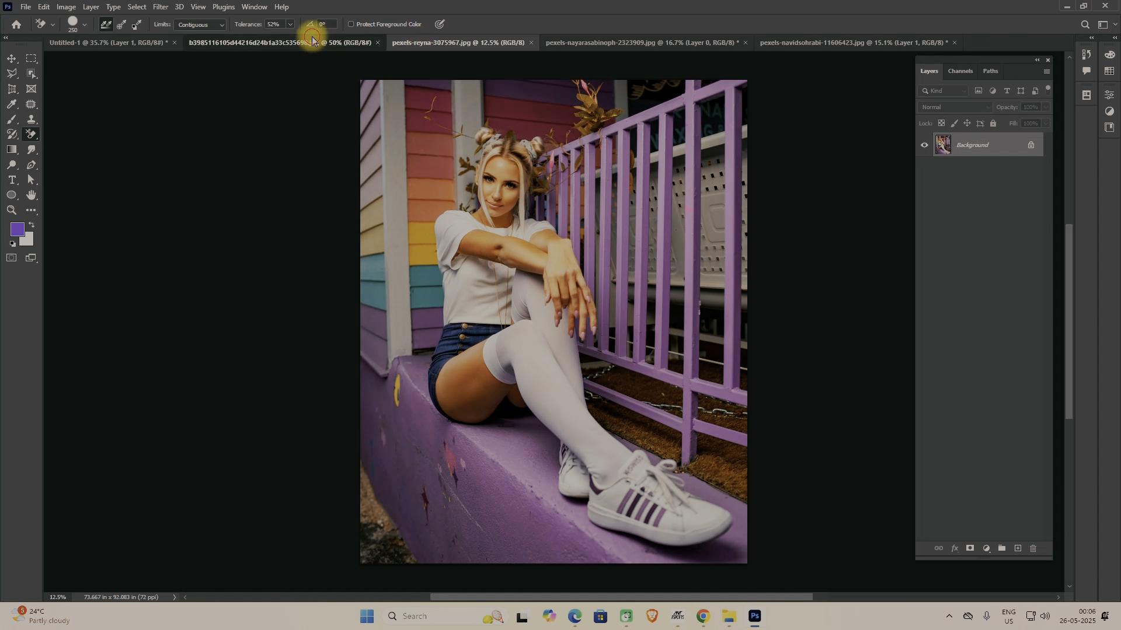
click(310, 37)
right_click(29, 136)
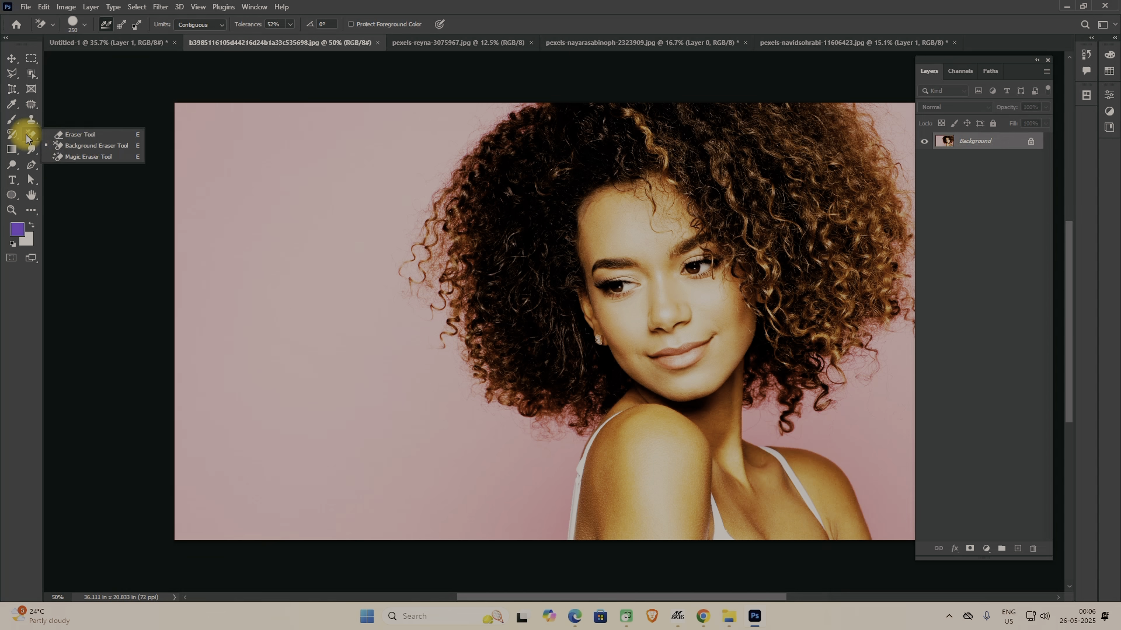
click(90, 157)
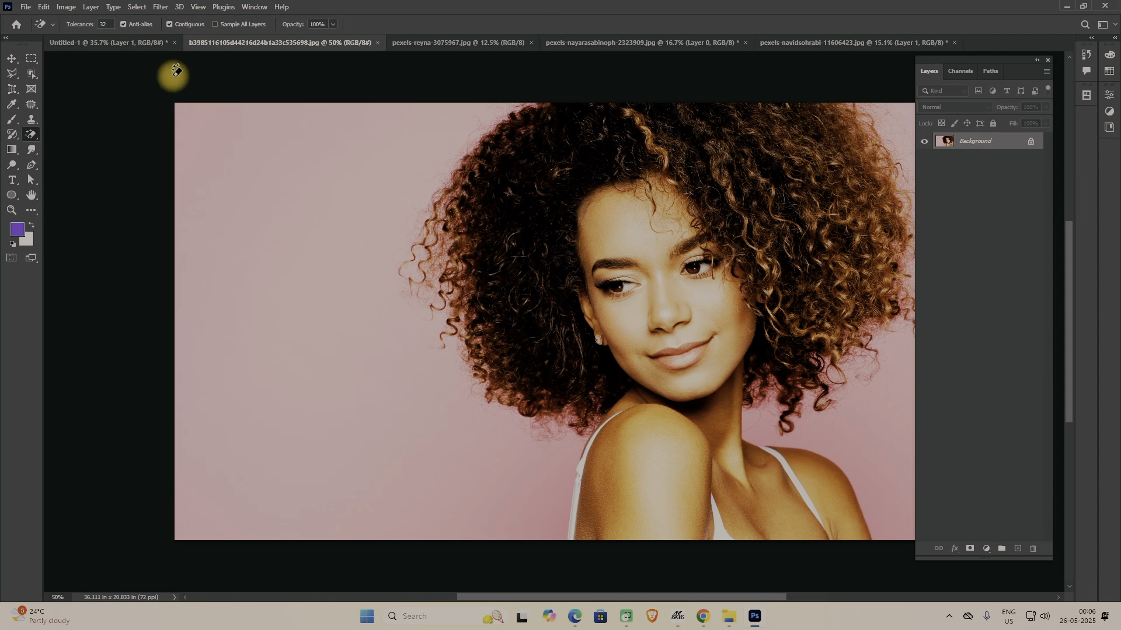
- Try erasing the pink background directly on the Background layer with the Magic Eraser and undo it
click(279, 142)
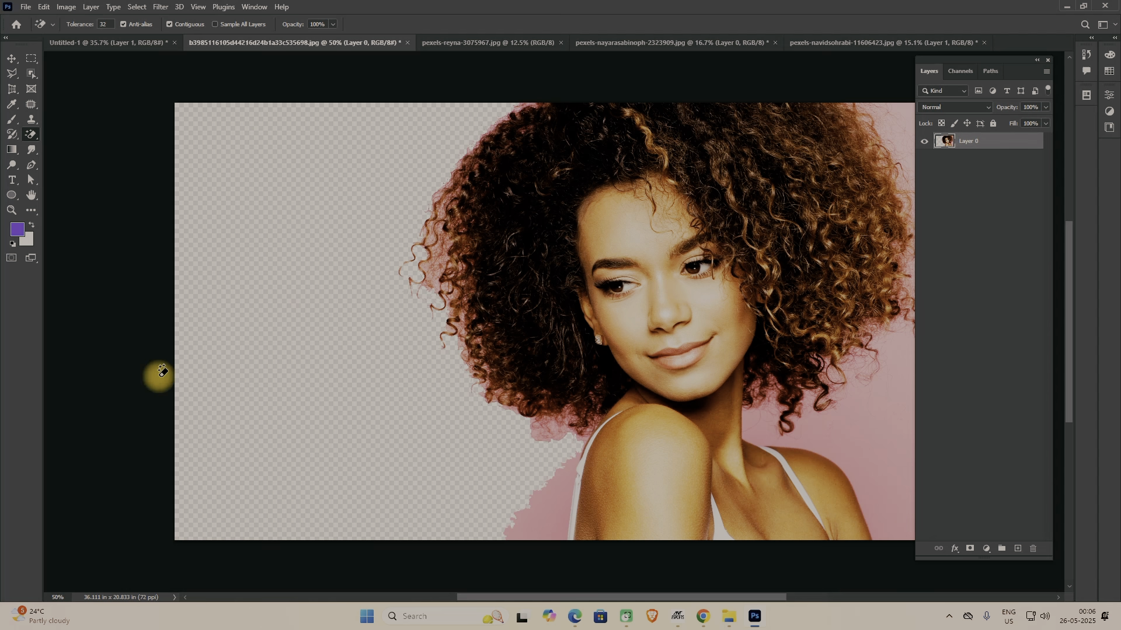
key(ctrl+z)
- Duplicate the Background layer, hide the original, and erase the pink areas around the woman with the Magic Eraser at tolerance 32
mouse_move(985, 140)
mouse_down()
mouse_move(1002, 512)
mouse_move(1017, 549)
mouse_up()
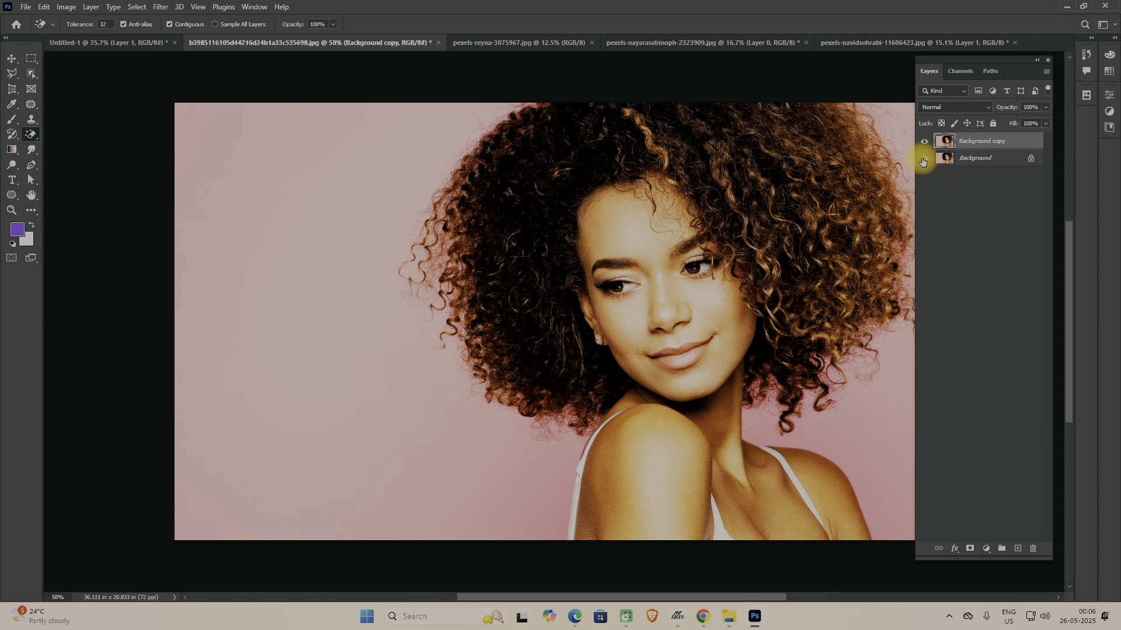
click(335, 299)
key(space)
mouse_move(525, 431)
mouse_down()
mouse_move(327, 257)
mouse_move(323, 359)
mouse_up()
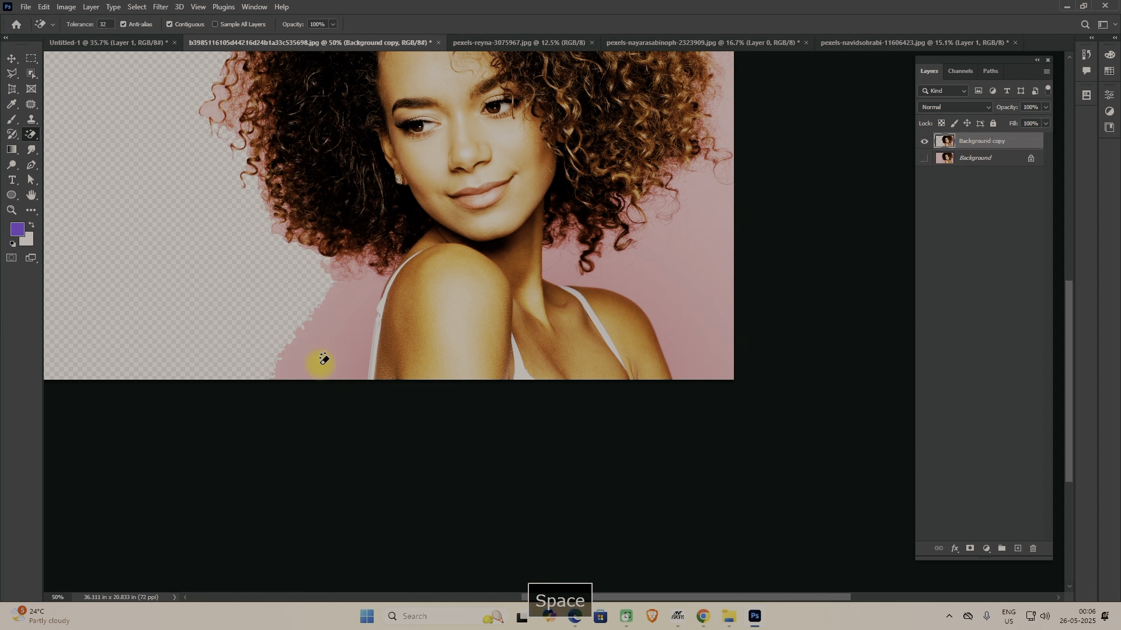
click(688, 315)
key(space)
drag(658, 237, 544, 489)
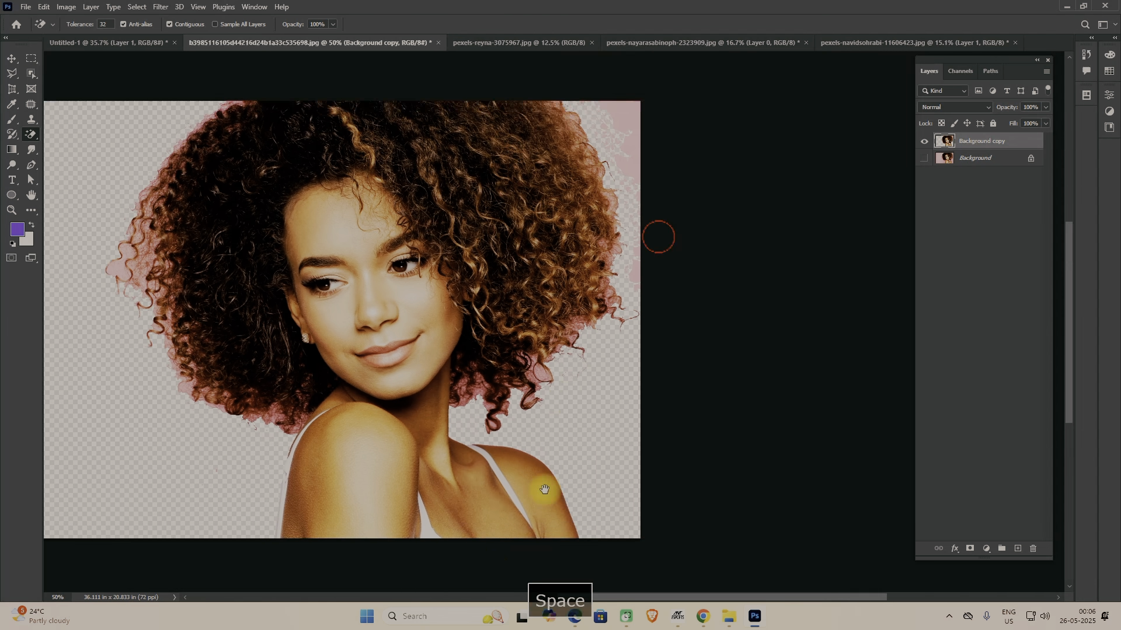
click(613, 218)
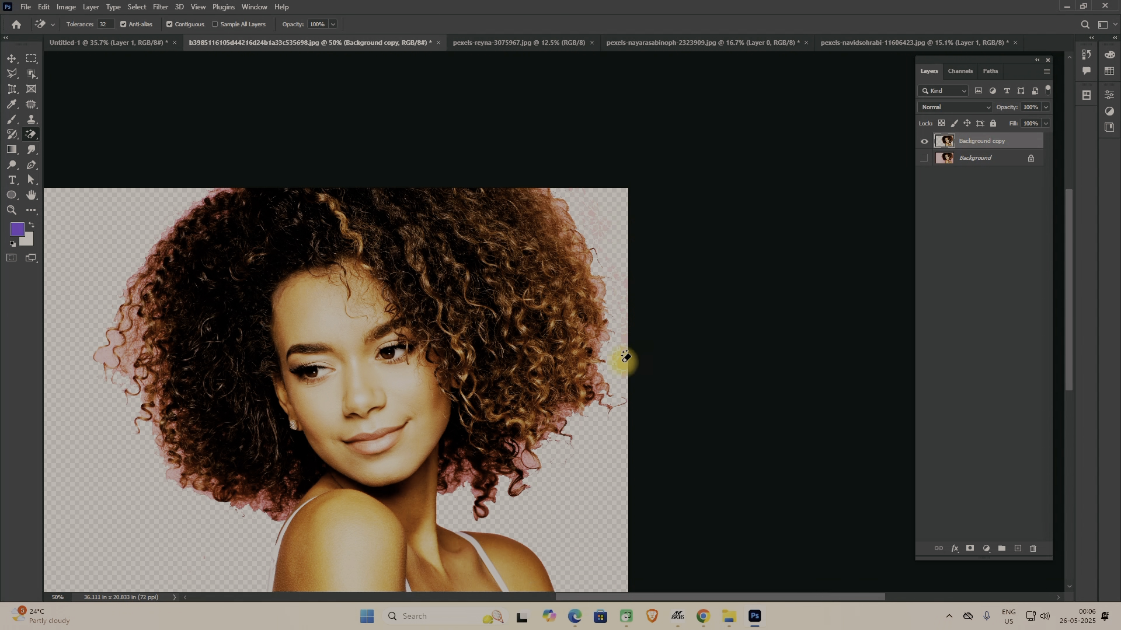
- Examine the hair edges of the cutout up close for leftover pink background, and review the whole figure
scroll(103, 350, up, 11)
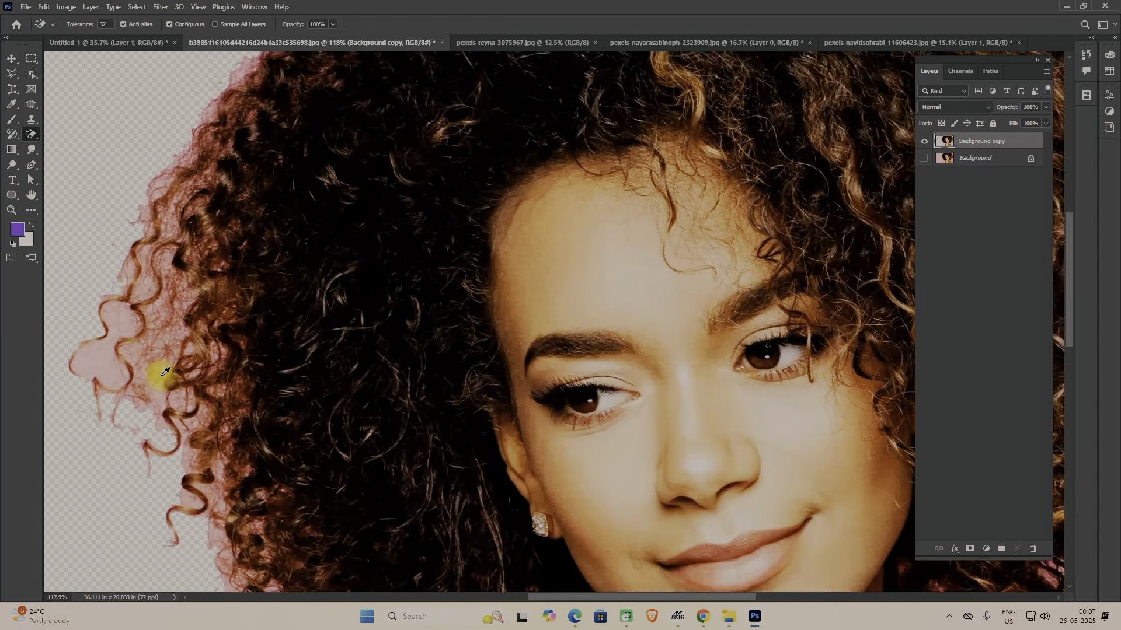
key(space)
drag(156, 318, 339, 457)
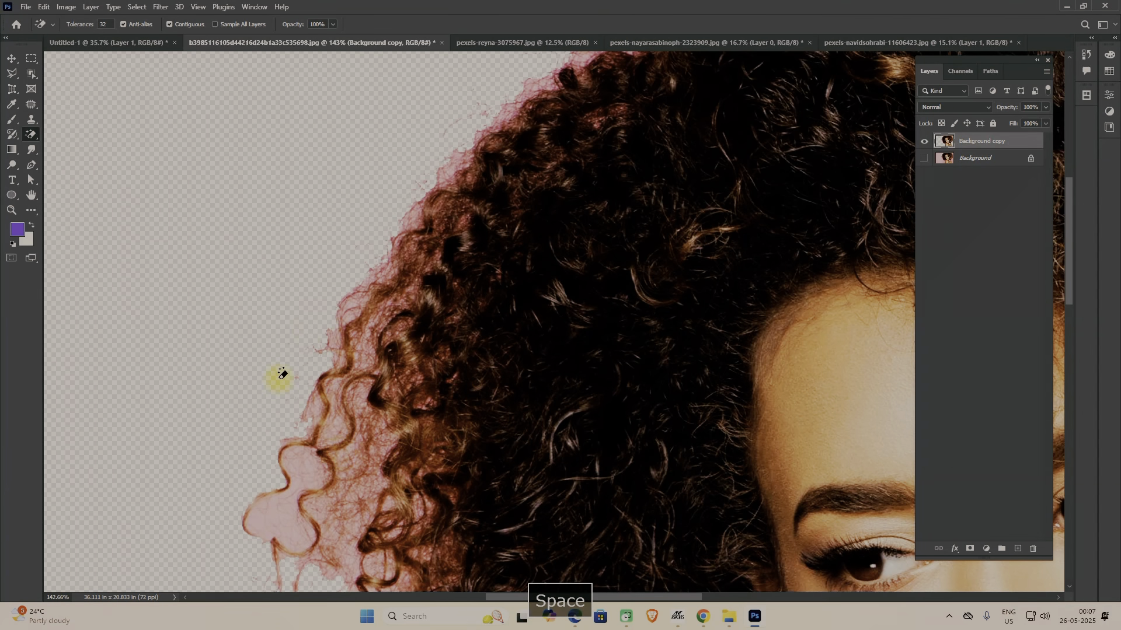
key(space)
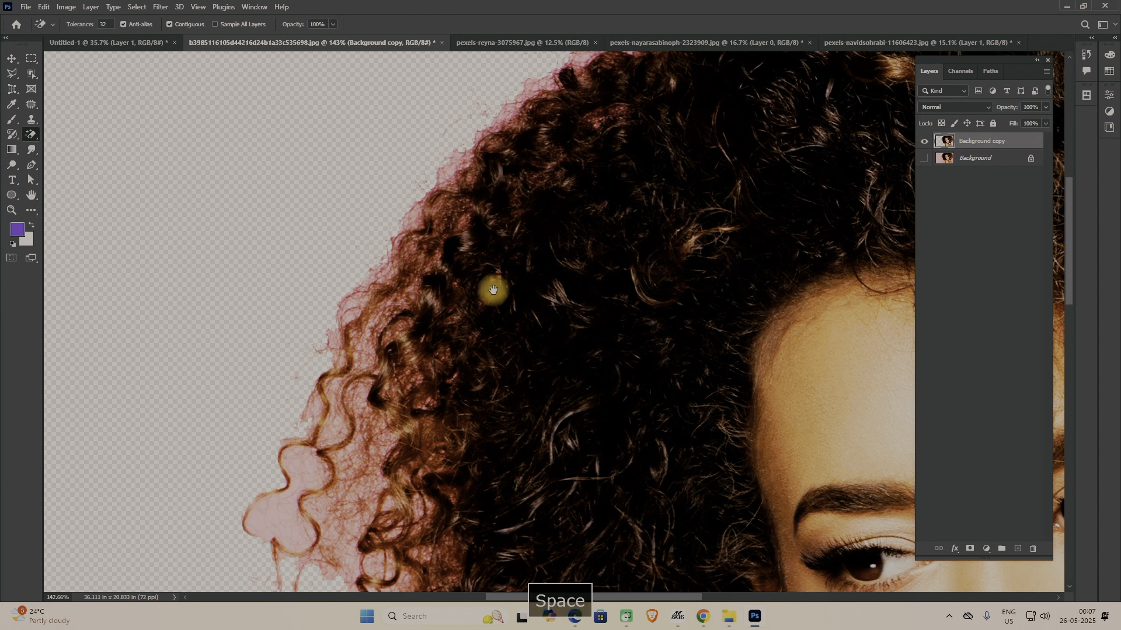
drag(461, 242, 282, 420)
drag(347, 295, 435, 94)
drag(413, 397, 417, 334)
scroll(417, 334, down, 6)
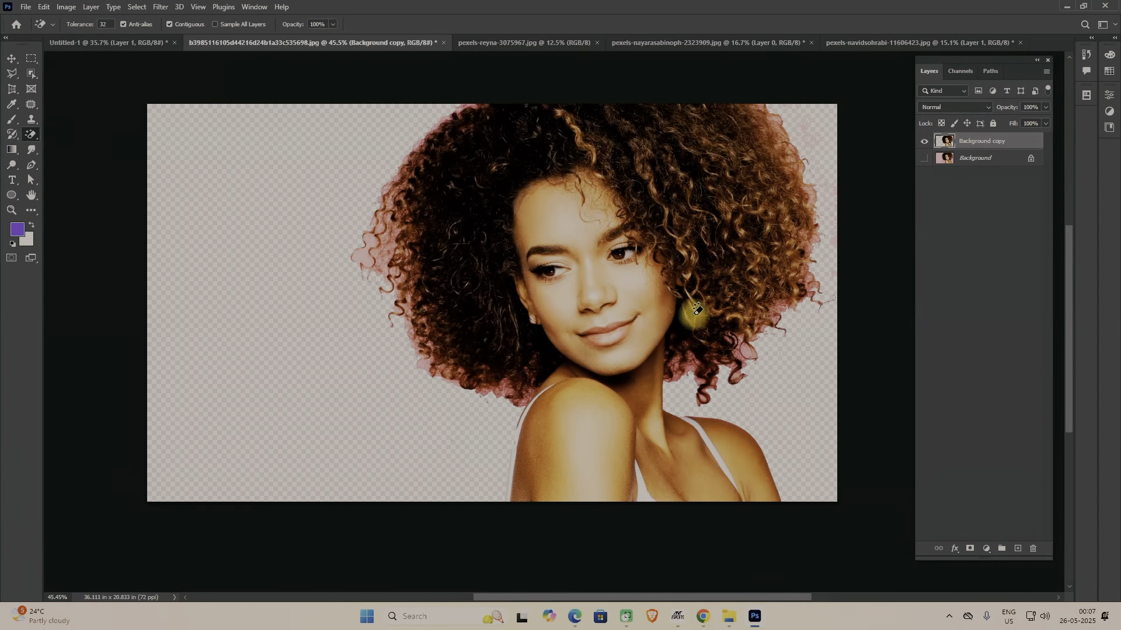
key(space)
drag(705, 244, 643, 260)
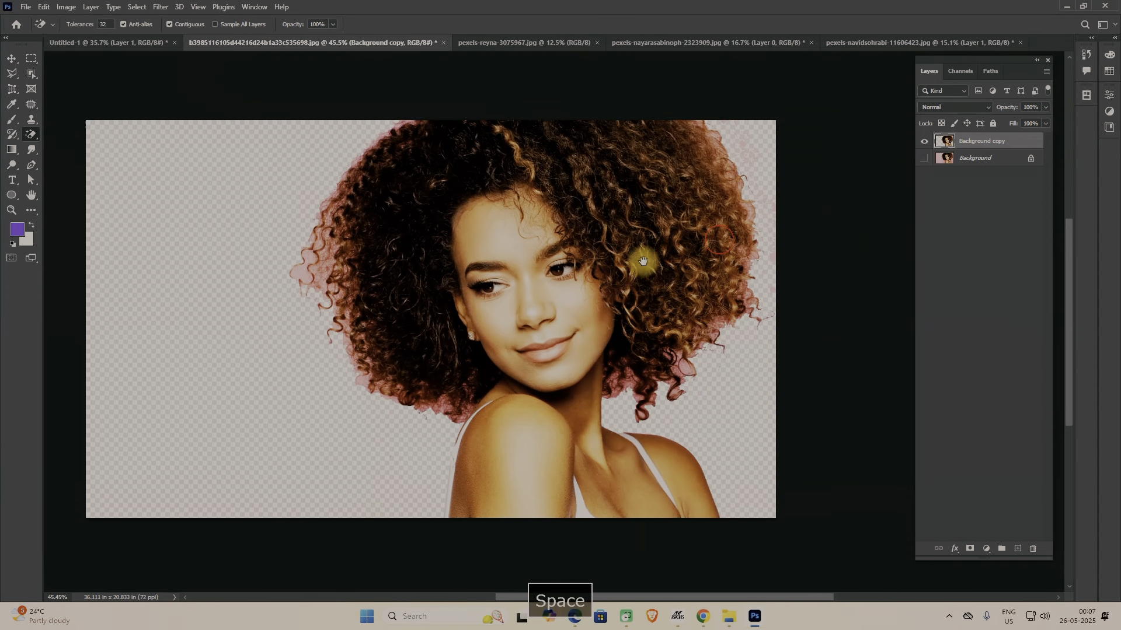
- Delete the erased layer copy, duplicate the Background layer again, and hide the original
drag(1008, 146, 1033, 549)
drag(975, 147, 1018, 549)
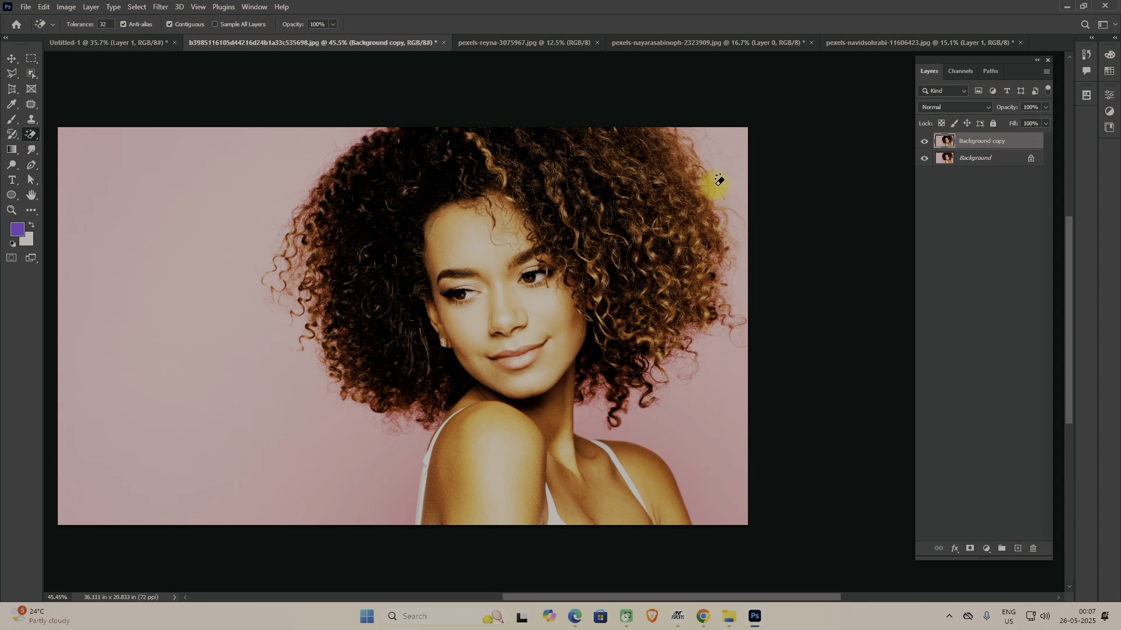
click(923, 159)
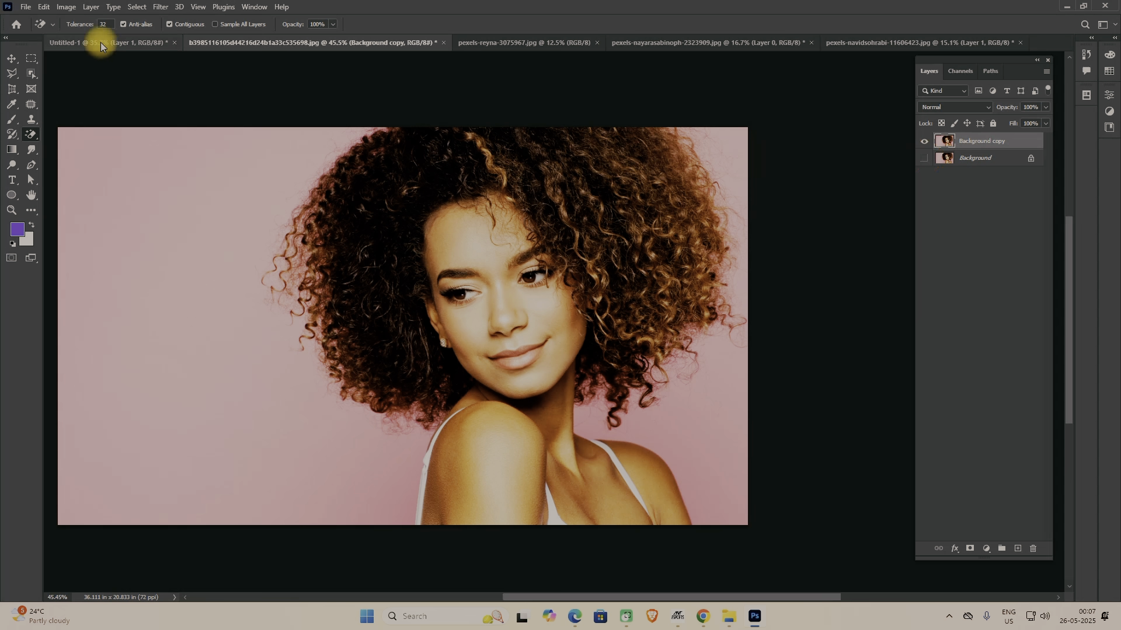
- Set the Magic Eraser tolerance to 2 and erase three patches of the pink background beside the woman
click(78, 25)
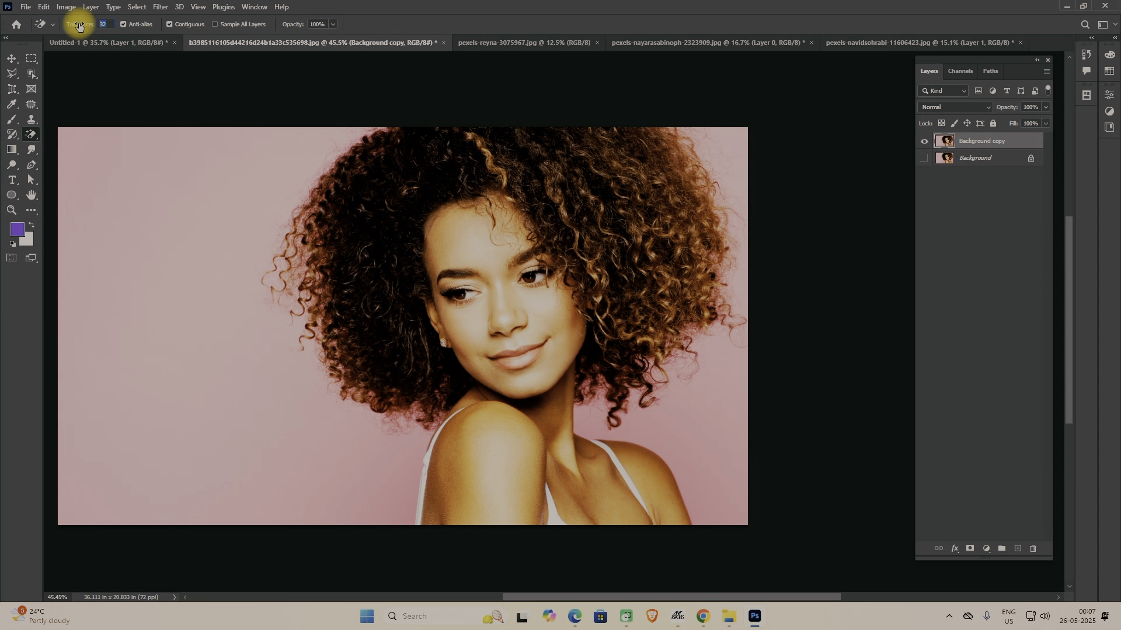
click(205, 144)
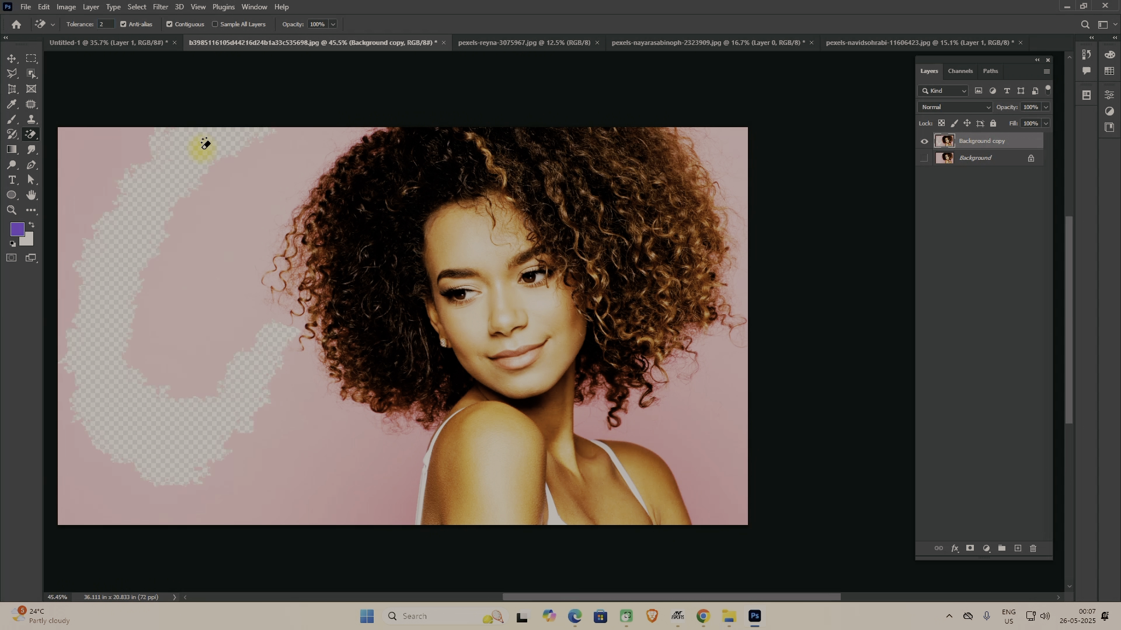
click(73, 168)
click(283, 511)
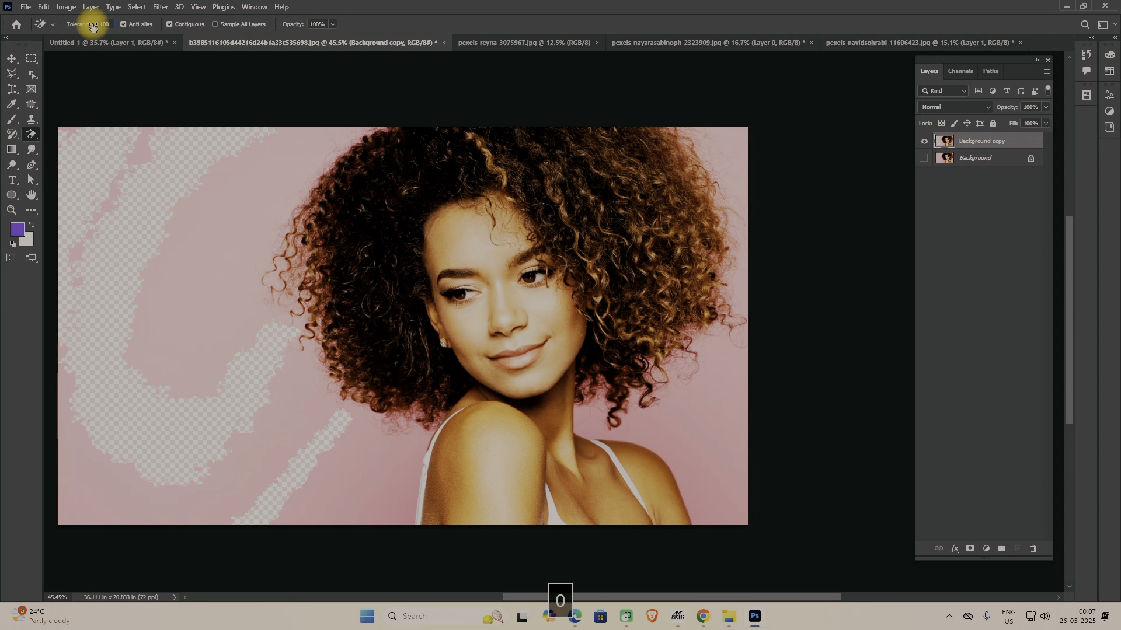
- Set the Magic Eraser tolerance to 100 and erase the pink background still left on the open side facing the woman's shoulder
click(241, 238)
- Try erasing the pink background behind the woman's far shoulder at tolerance 100 and undo it
key(space)
drag(221, 296, 35, 277)
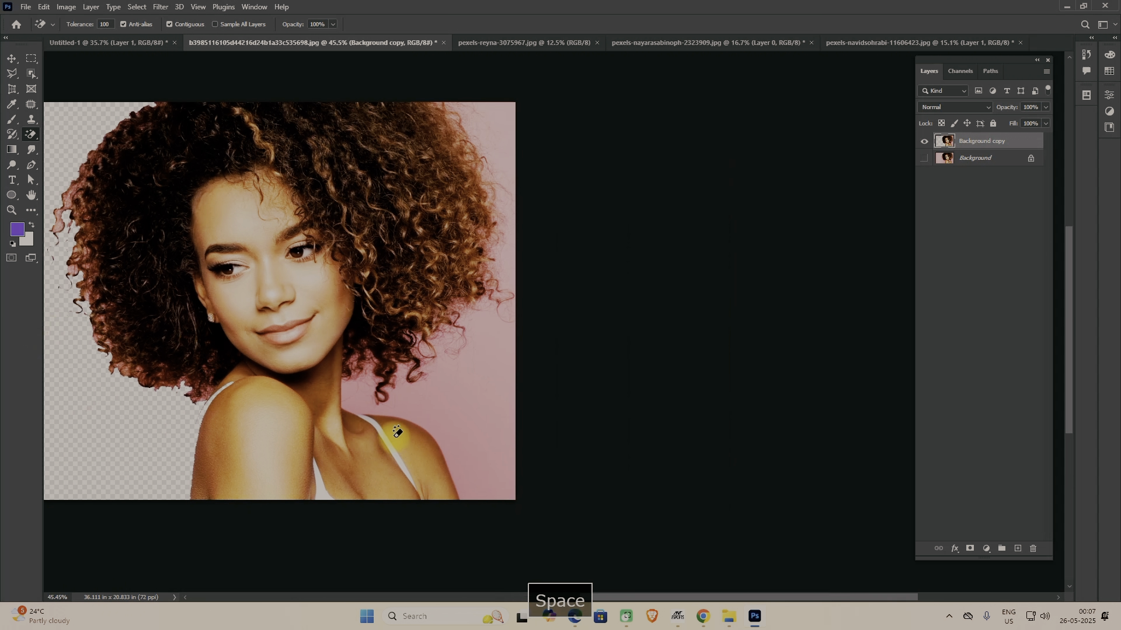
click(462, 458)
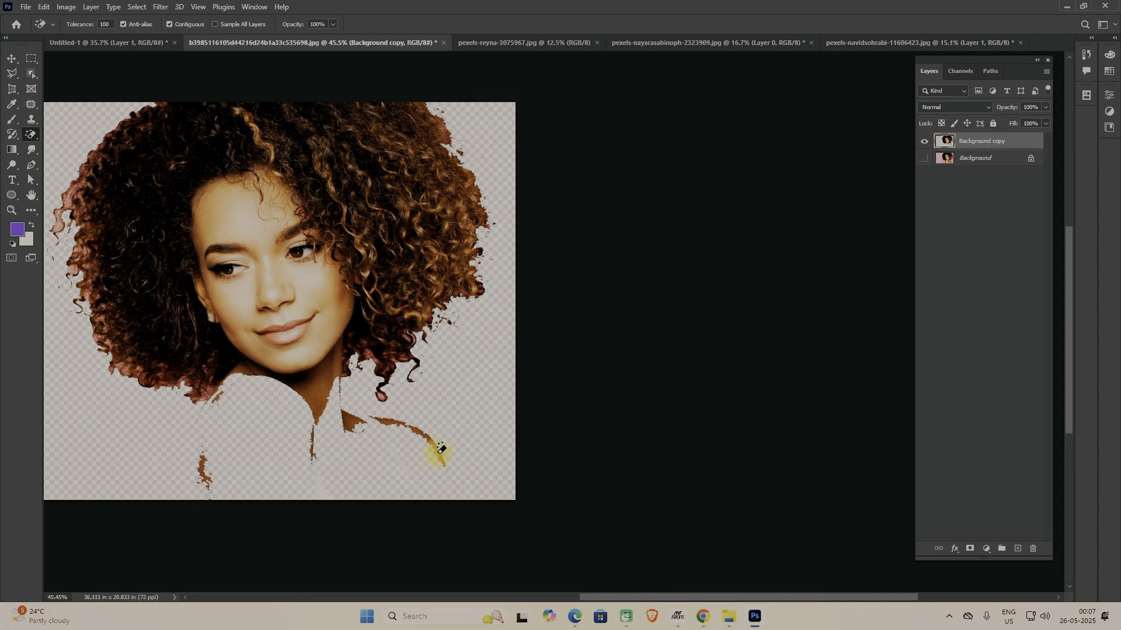
key(ctrl+z)
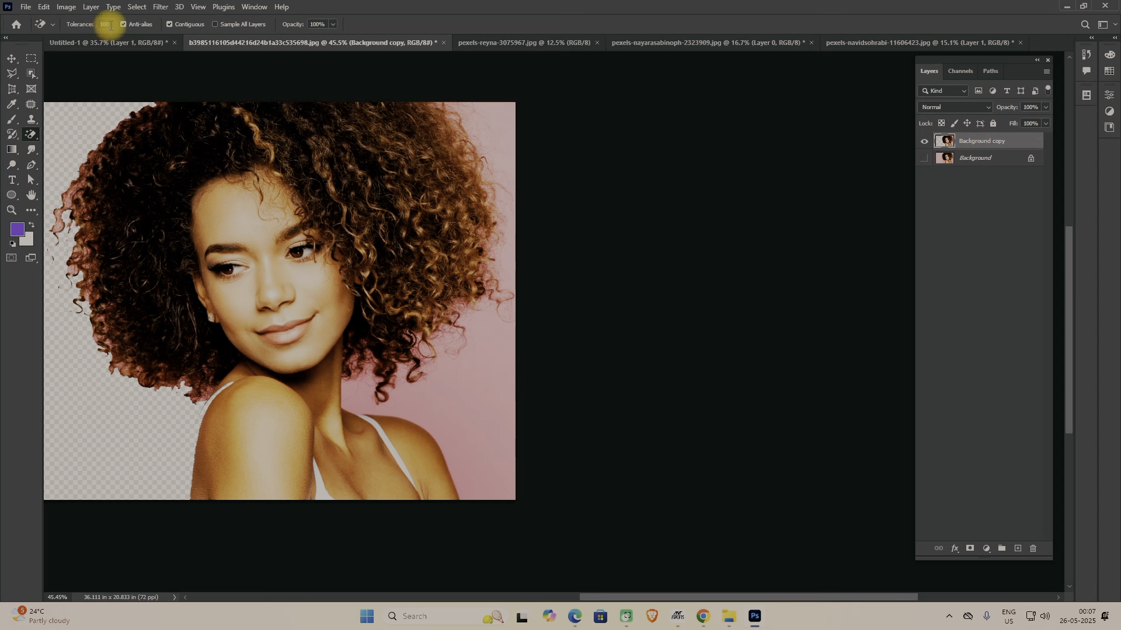
- Set the Magic Eraser tolerance to 50, erase the pink background behind the far shoulder, and check the cutout's edge
click(88, 24)
text(50)
key(Return)
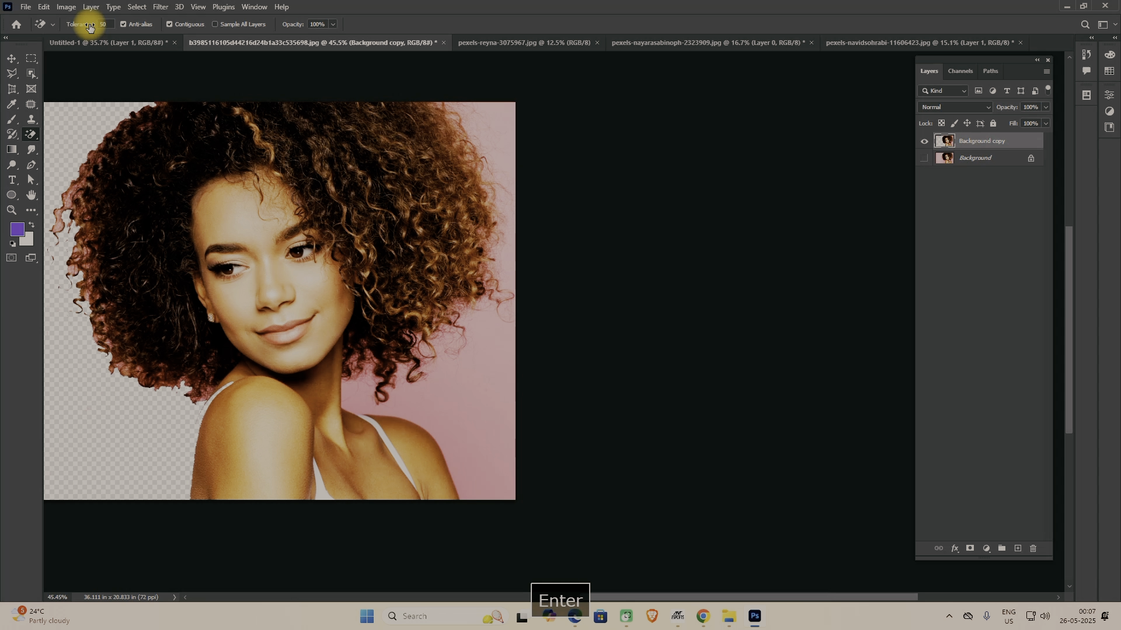
click(480, 461)
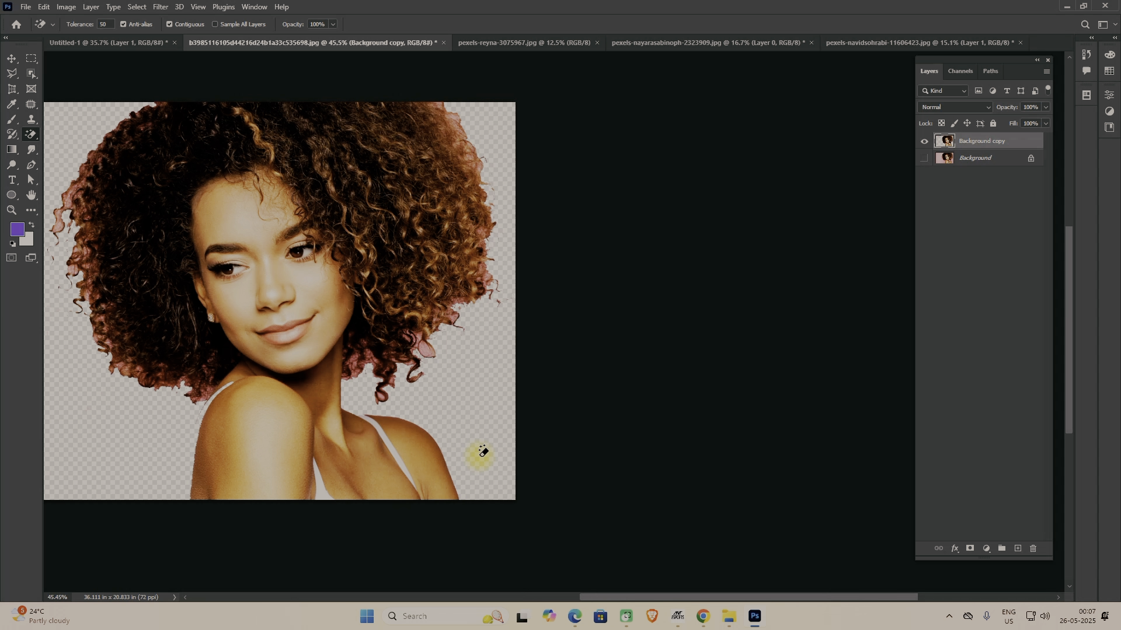
scroll(438, 500, up, 5)
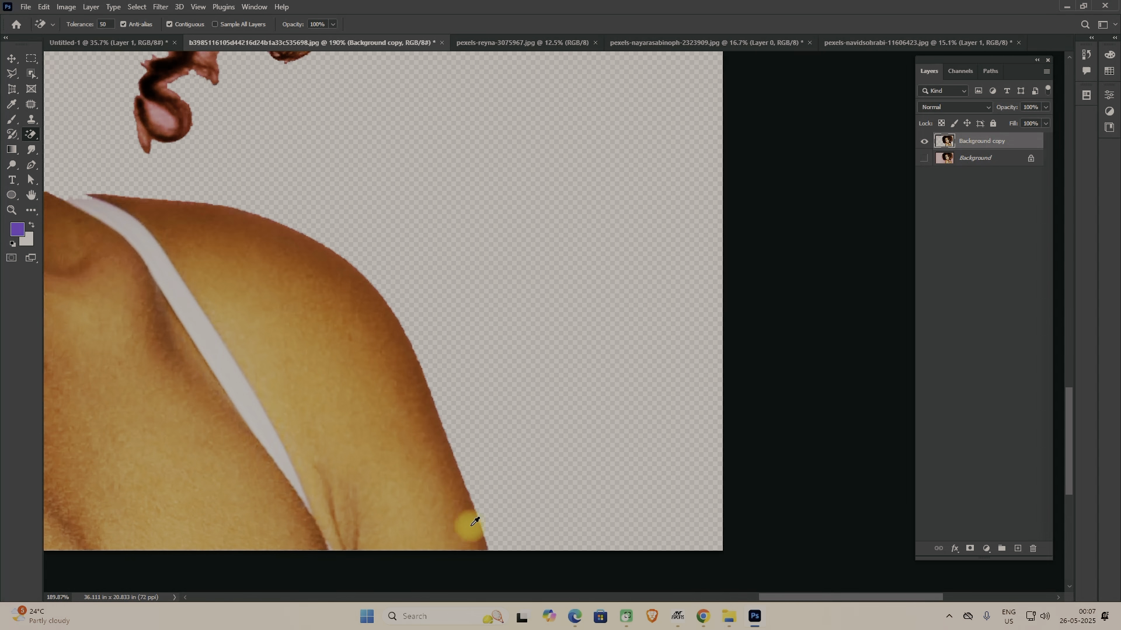
scroll(146, 183, down, 8)
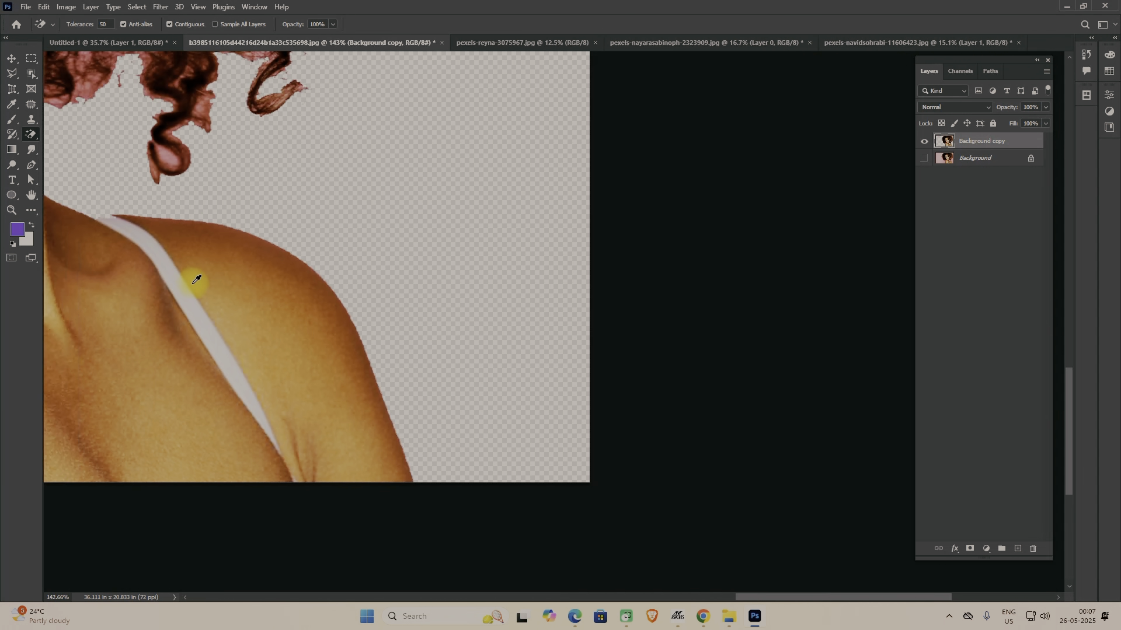
key(space)
drag(193, 274, 477, 384)
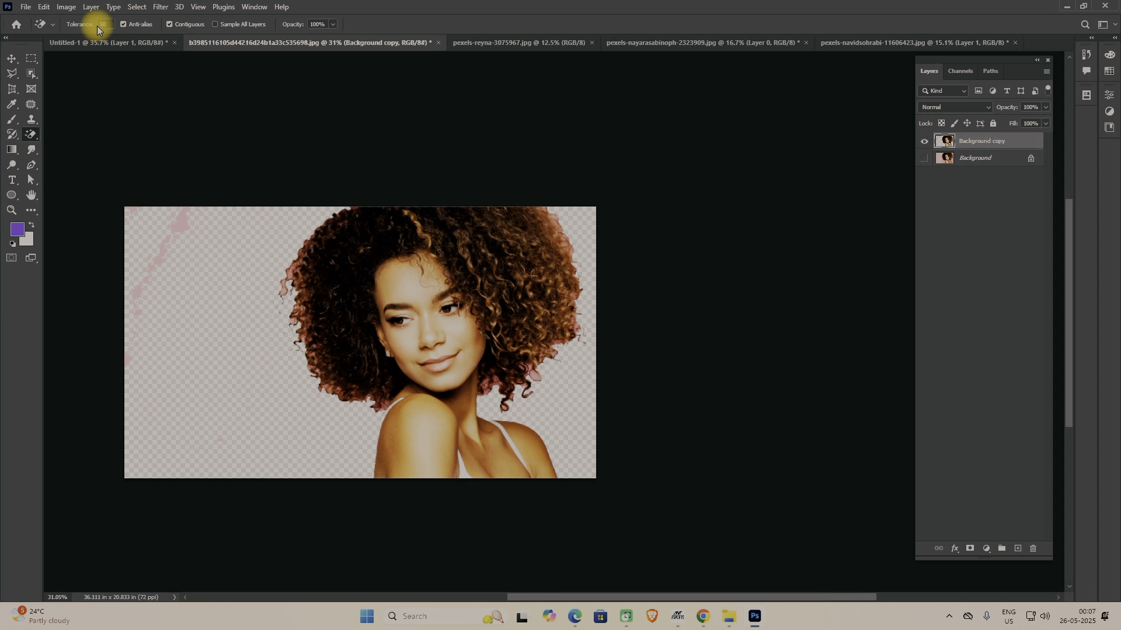
- Choose the Background Eraser tool and close the curly-haired woman's portrait without saving
right_click(33, 136)
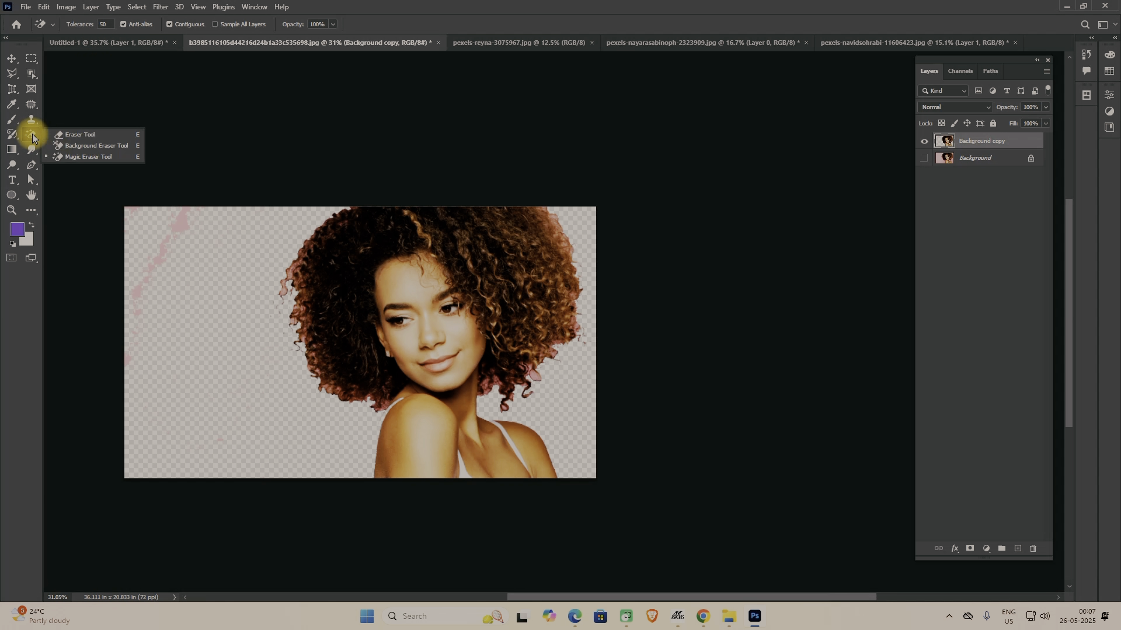
click(73, 146)
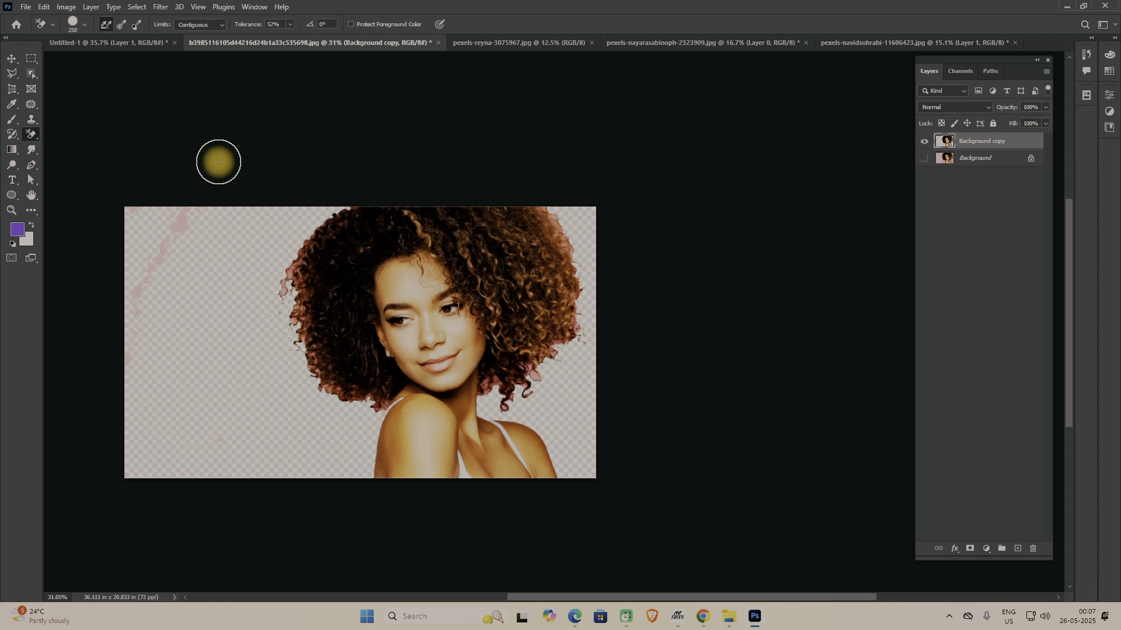
click(437, 43)
click(556, 237)
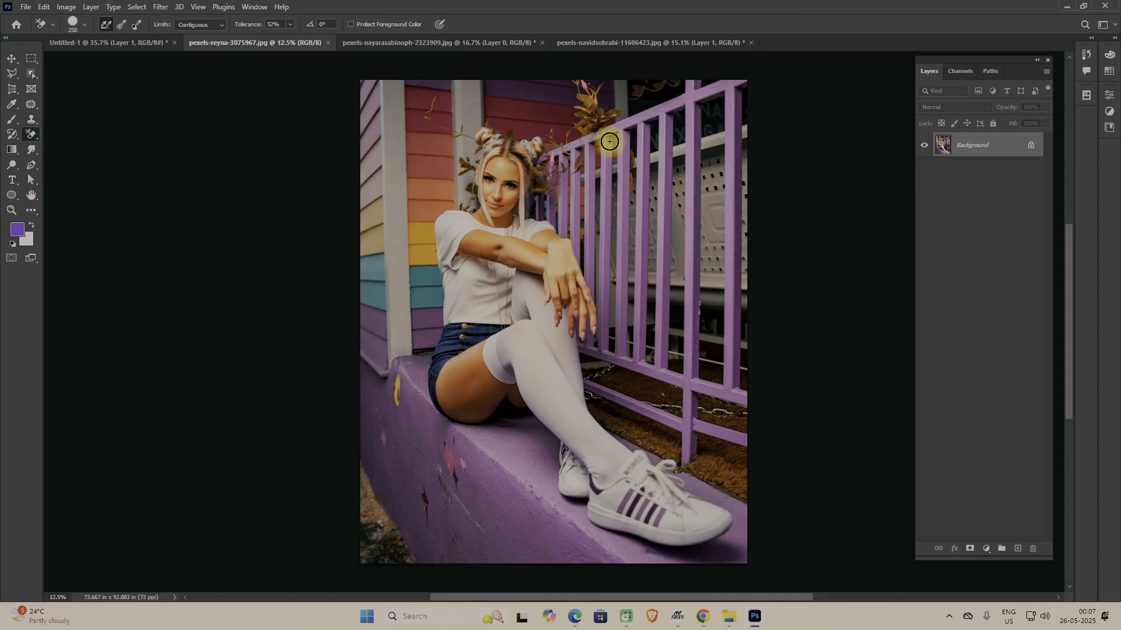
- Switch to the photo of the man holding a rose, duplicate Layer 0, and hide the original layer
click(482, 41)
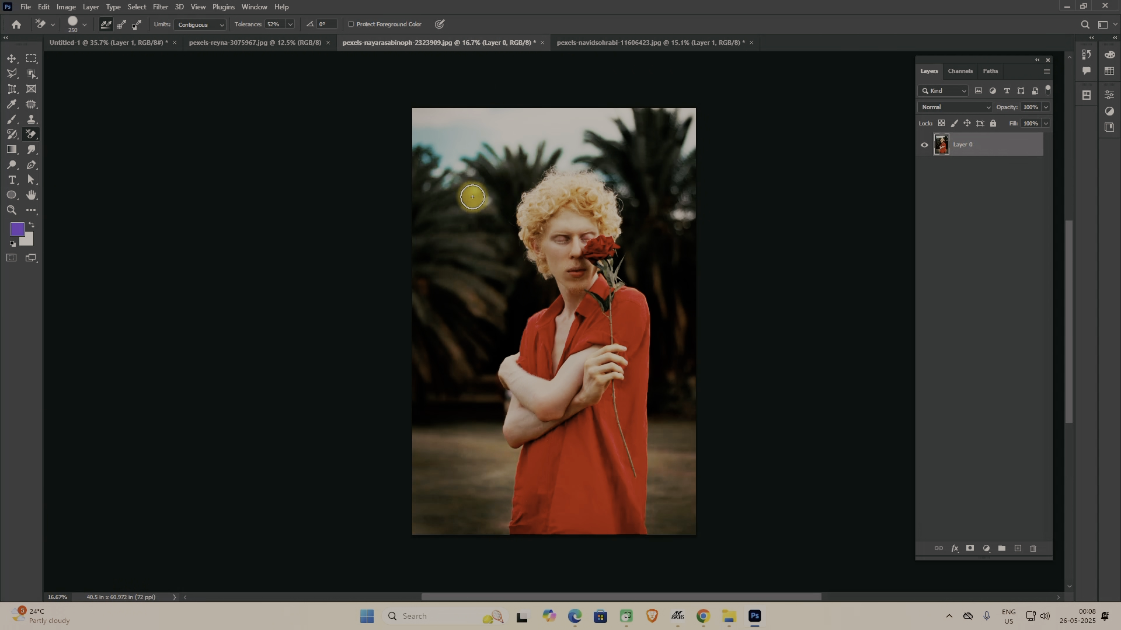
drag(977, 144, 1018, 549)
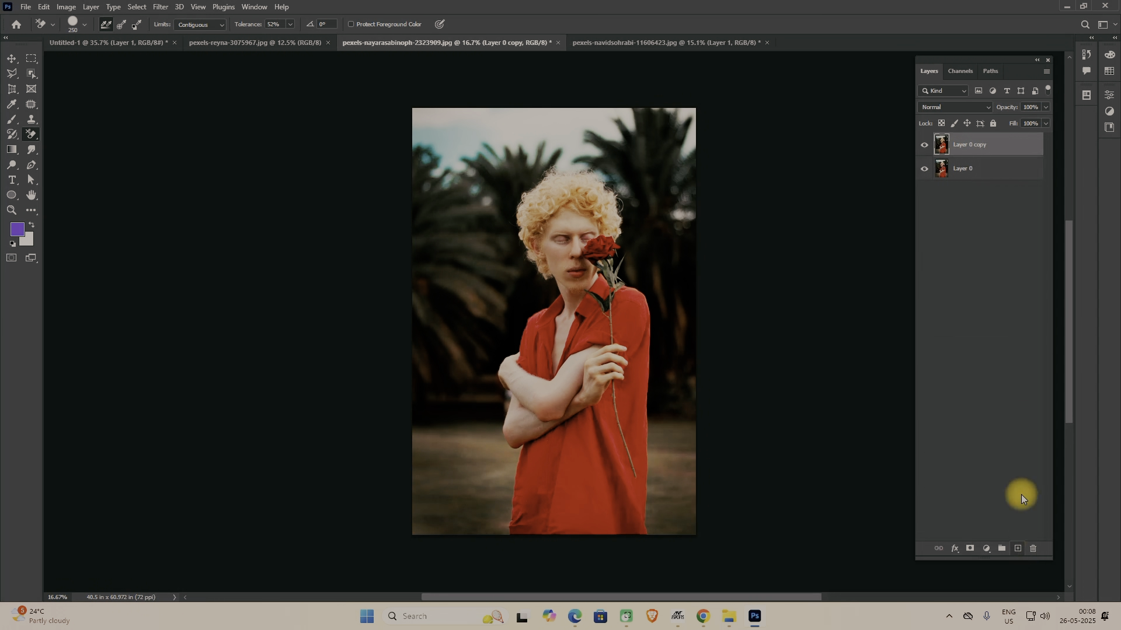
click(924, 168)
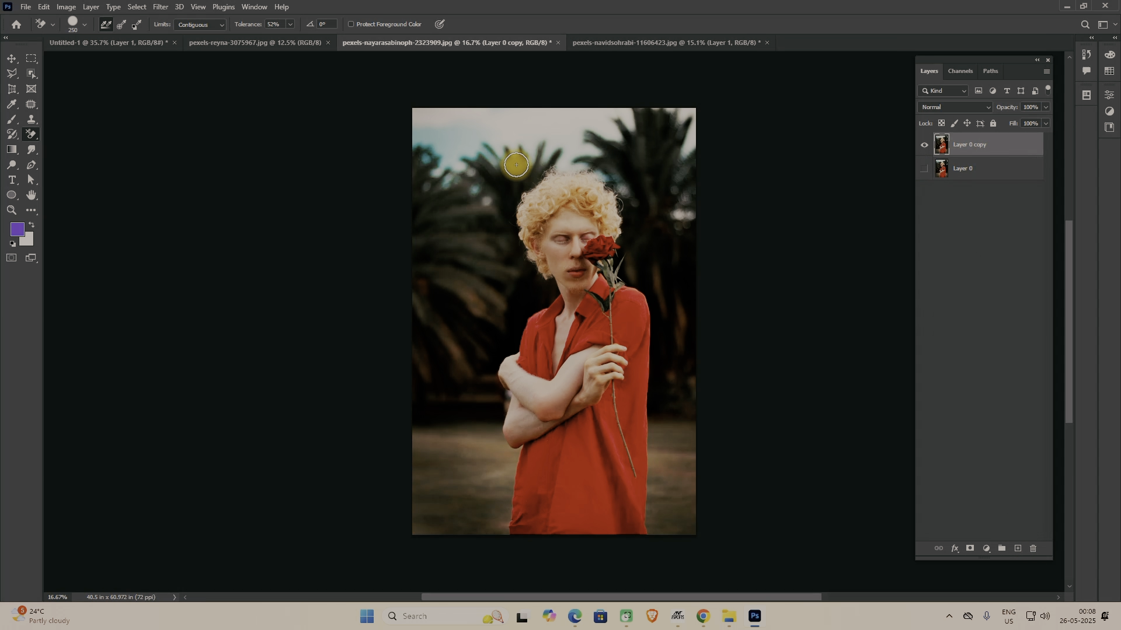
- Enlarge the Background Eraser to 1200 px and erase the palm background around the man with Contiguous limits
drag(32, 134, 69, 141)
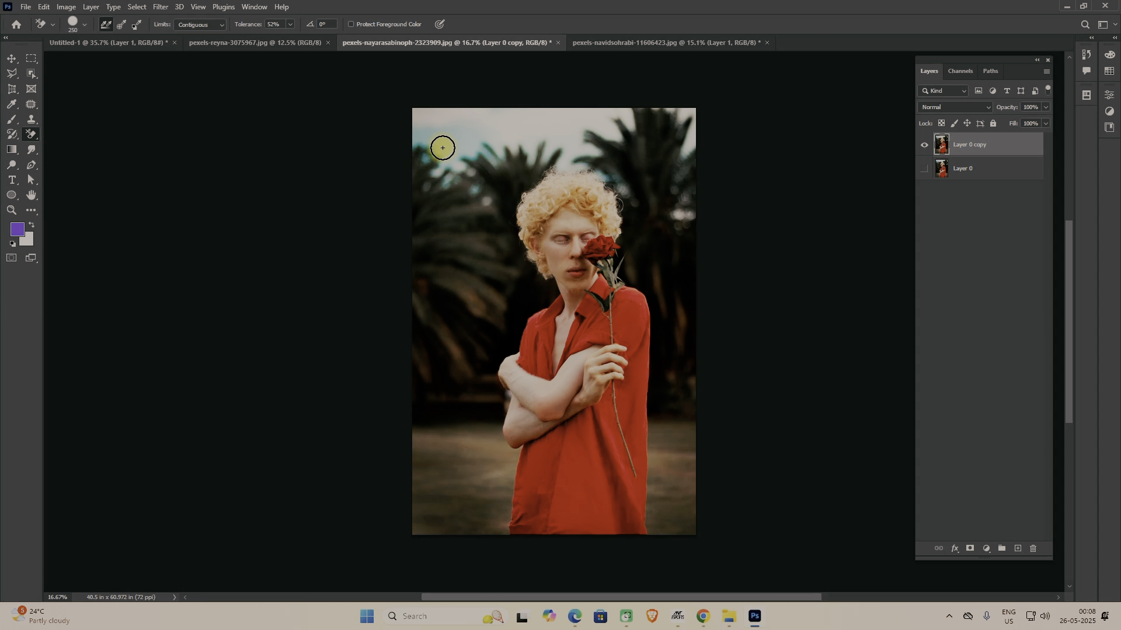
key(bracketright)
drag(457, 155, 475, 233)
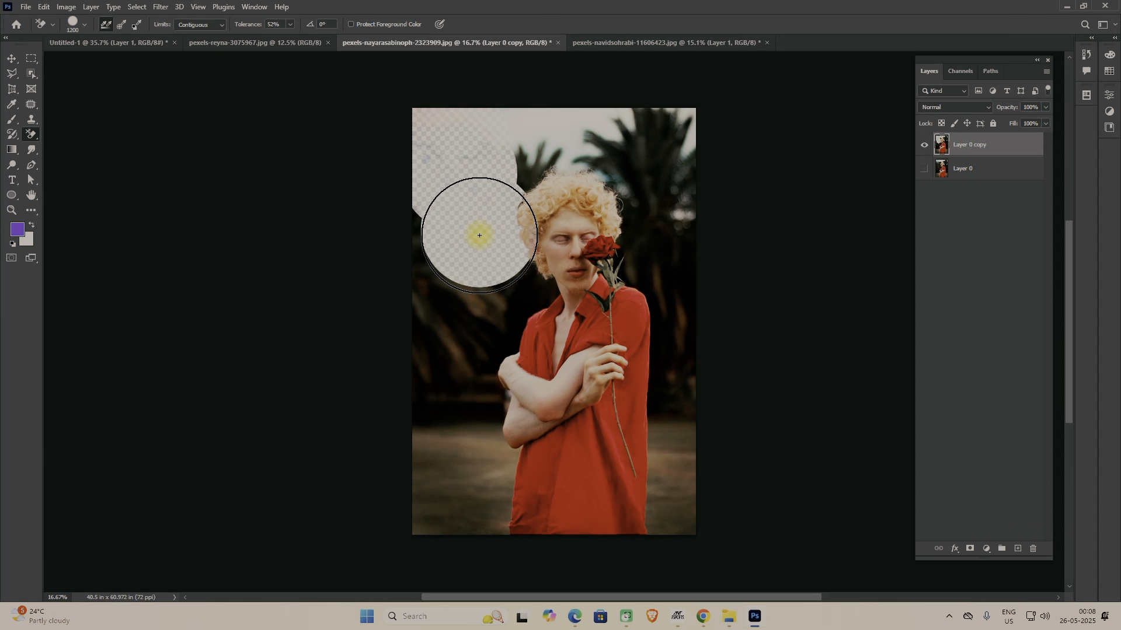
click(497, 291)
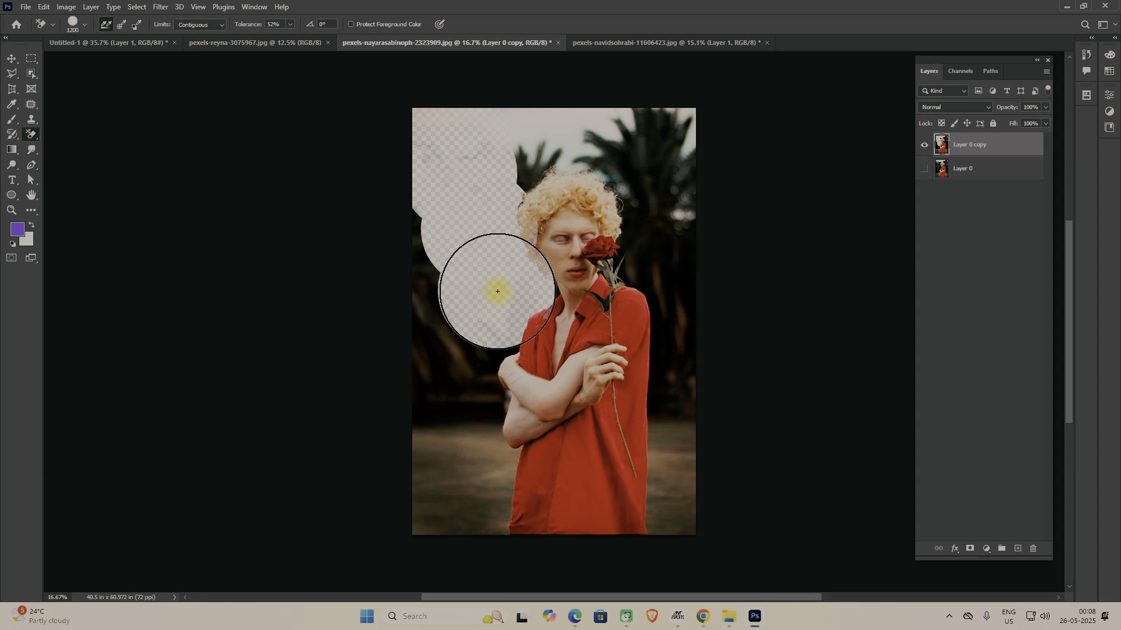
click(520, 151)
mouse_move(559, 133)
mouse_down()
mouse_move(629, 151)
mouse_move(642, 170)
mouse_move(674, 334)
mouse_move(671, 391)
mouse_up()
mouse_move(670, 485)
mouse_down()
mouse_move(538, 538)
mouse_move(475, 517)
mouse_move(482, 370)
mouse_up()
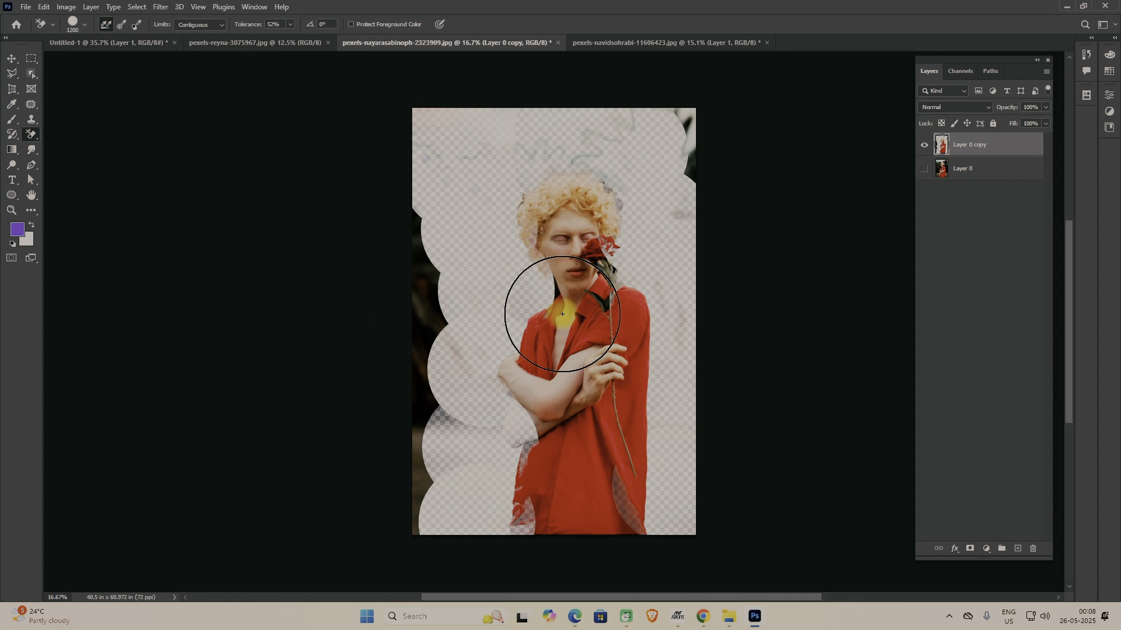
- Replace the erased layer copy with a fresh duplicate of Layer 0 and hide the original layer
drag(964, 144, 1032, 548)
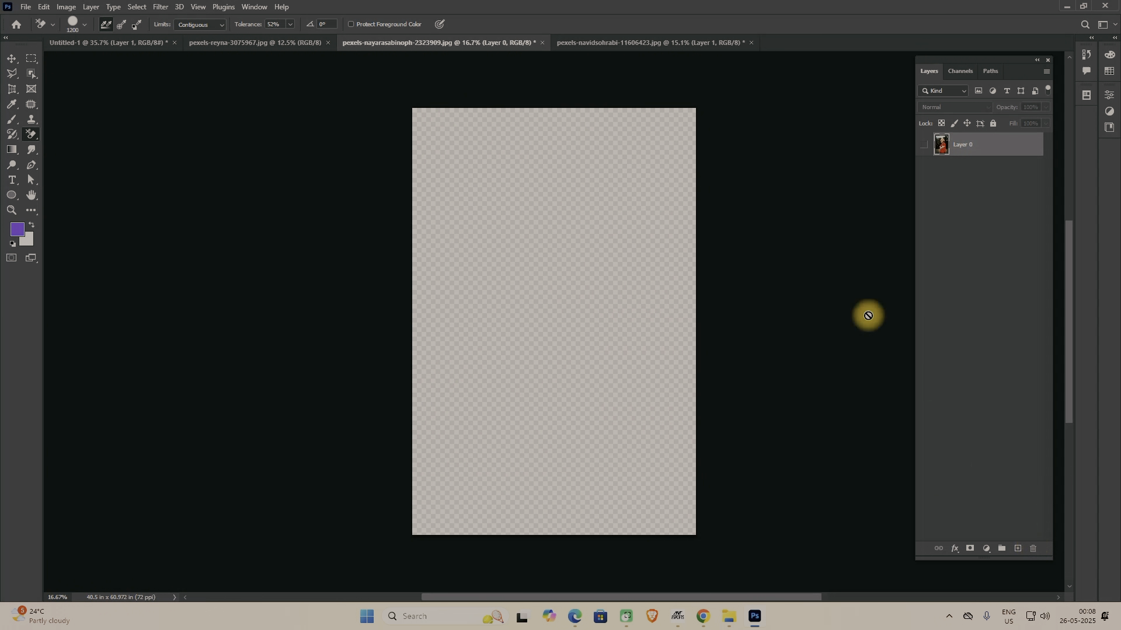
click(924, 144)
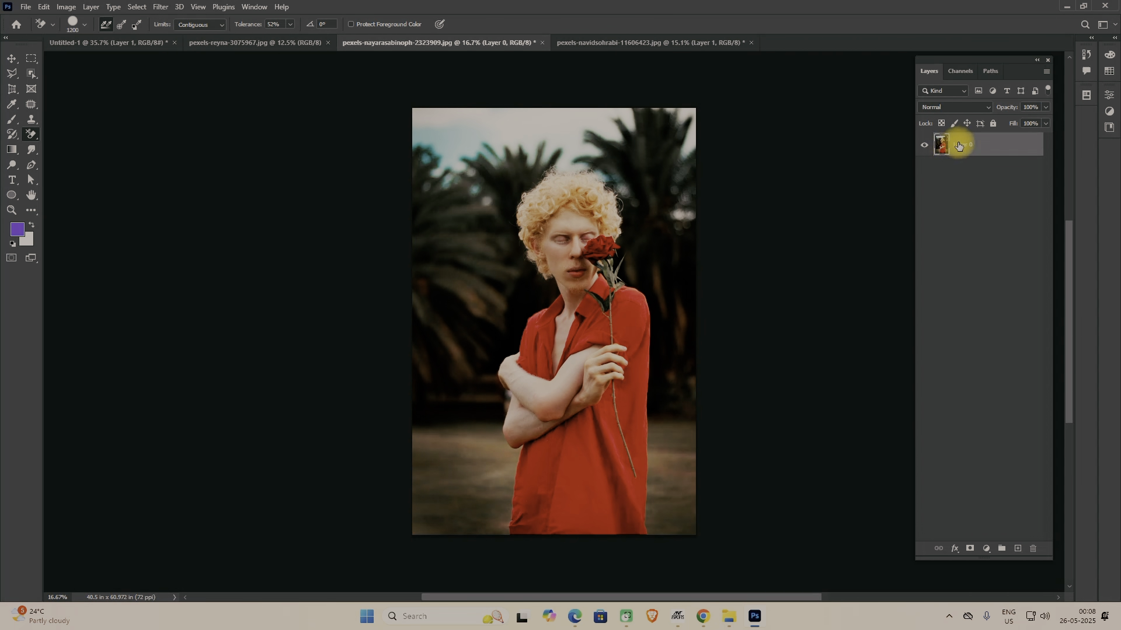
drag(968, 148, 1017, 549)
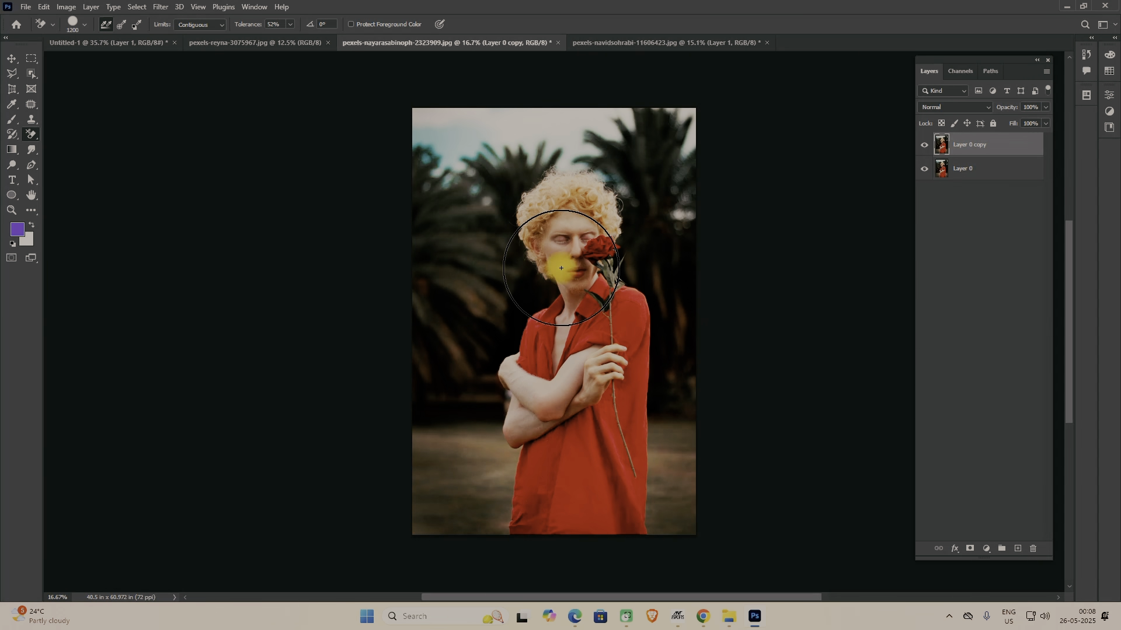
click(928, 171)
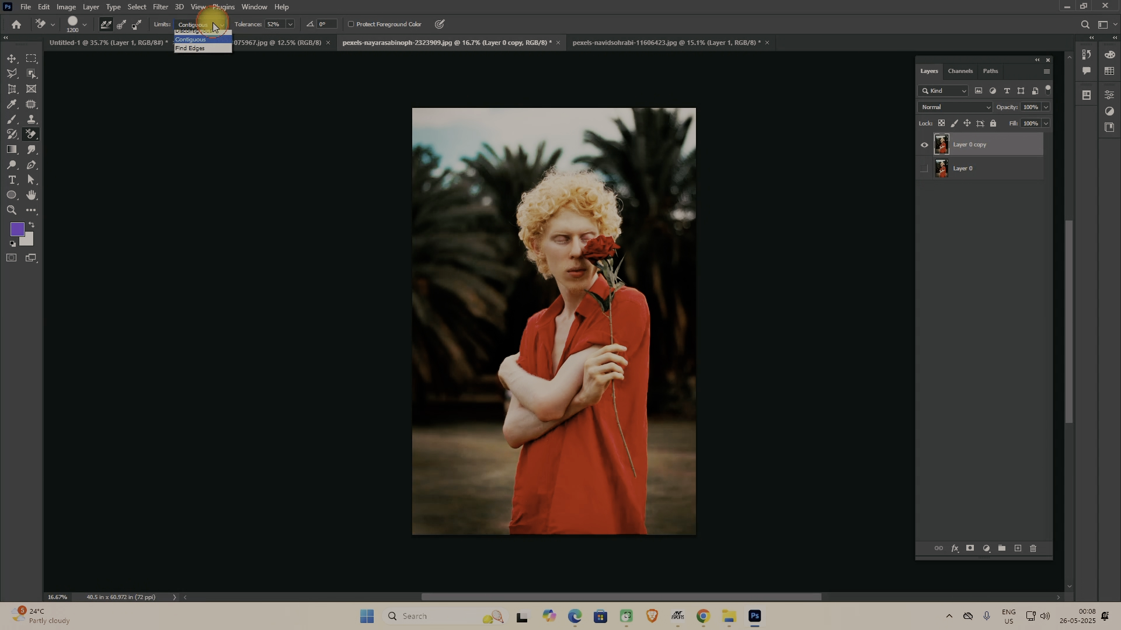
- Set the Background Eraser limits to Find Edges and erase strips of background on both sides of the man
click(205, 49)
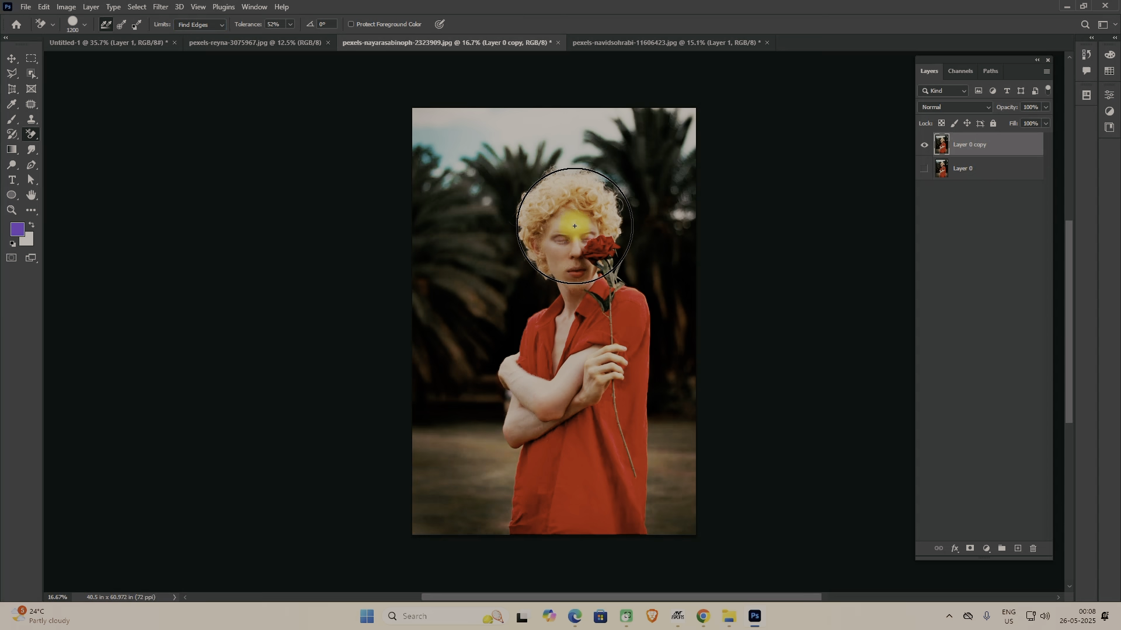
click(566, 225)
key(ctrl+z)
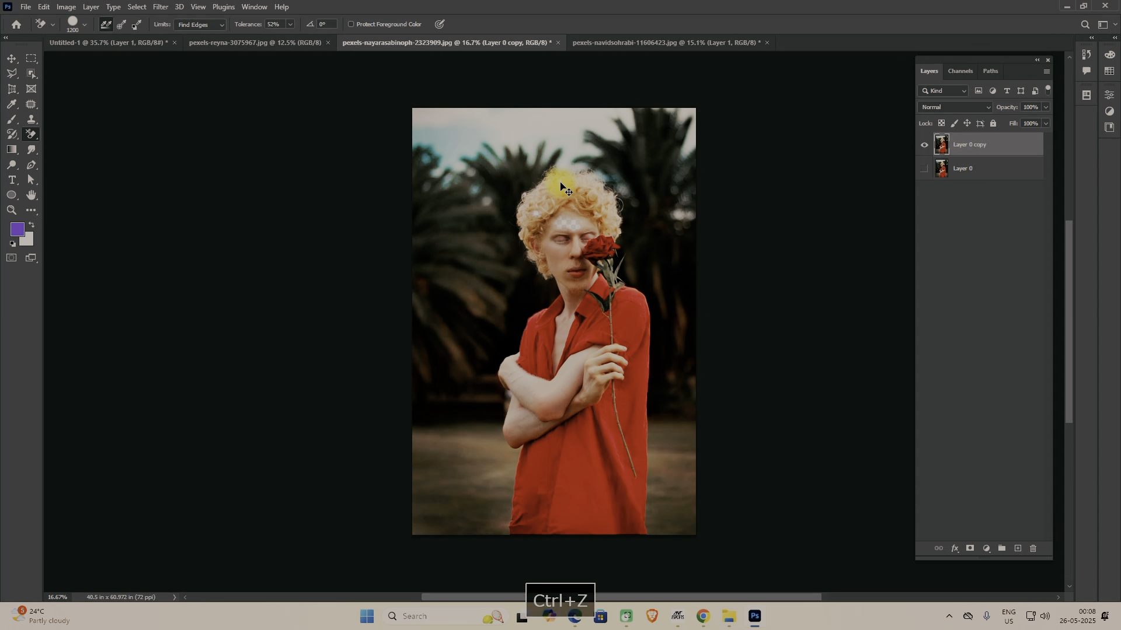
mouse_move(455, 196)
mouse_down()
mouse_move(450, 227)
mouse_move(496, 170)
mouse_move(458, 169)
mouse_move(483, 162)
mouse_move(440, 183)
mouse_move(462, 282)
mouse_move(475, 284)
mouse_move(461, 325)
mouse_move(434, 319)
mouse_move(426, 357)
mouse_move(431, 403)
mouse_move(446, 408)
mouse_move(436, 465)
mouse_move(448, 472)
mouse_move(462, 443)
mouse_up()
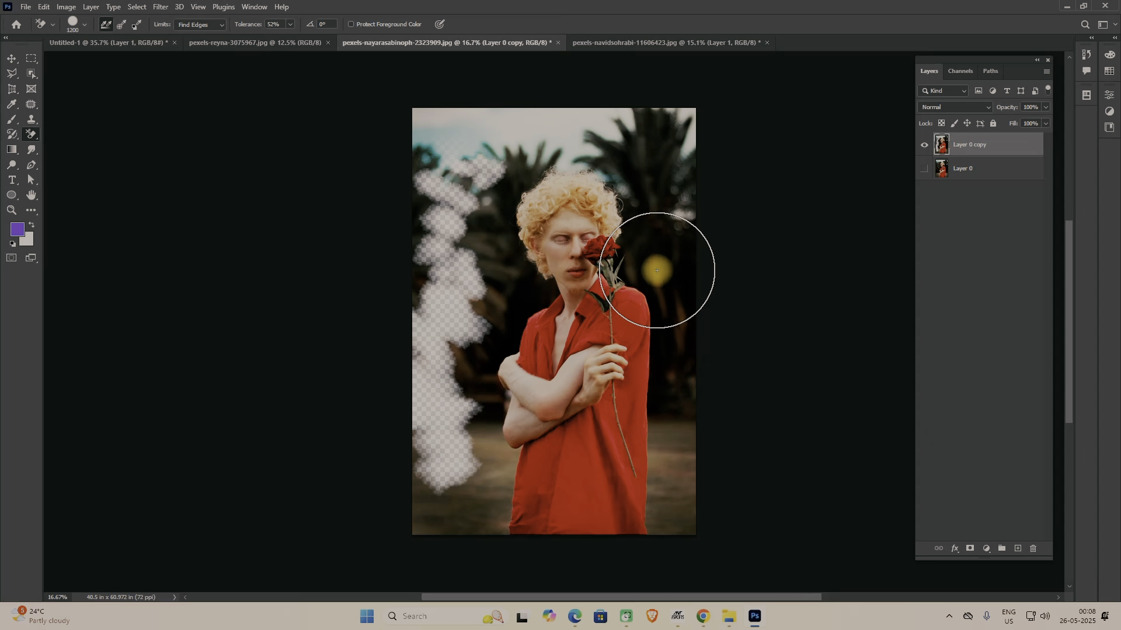
mouse_move(657, 271)
mouse_down()
mouse_move(680, 359)
mouse_move(668, 525)
mouse_move(677, 266)
mouse_move(662, 254)
mouse_move(662, 125)
mouse_move(598, 112)
mouse_move(433, 133)
mouse_move(502, 120)
mouse_up()
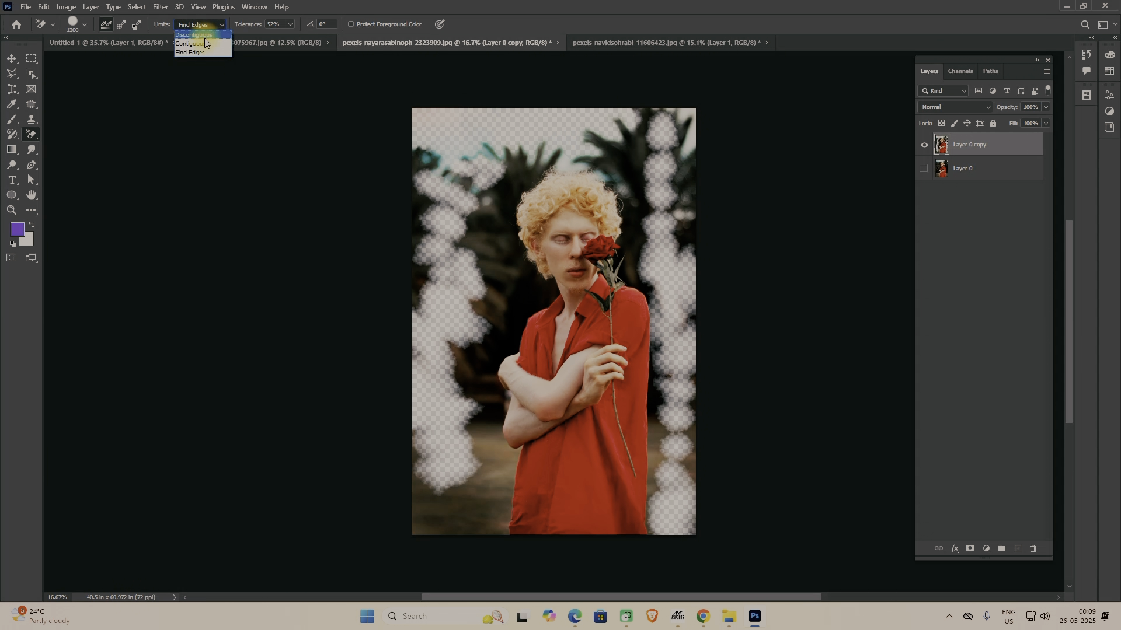
- Try erasing the background beside the man with Discontiguous limits, and undo it together with the previous erasing strokes
click(201, 35)
mouse_move(491, 198)
mouse_down()
mouse_move(501, 308)
mouse_move(474, 381)
mouse_move(475, 506)
mouse_move(462, 525)
mouse_up()
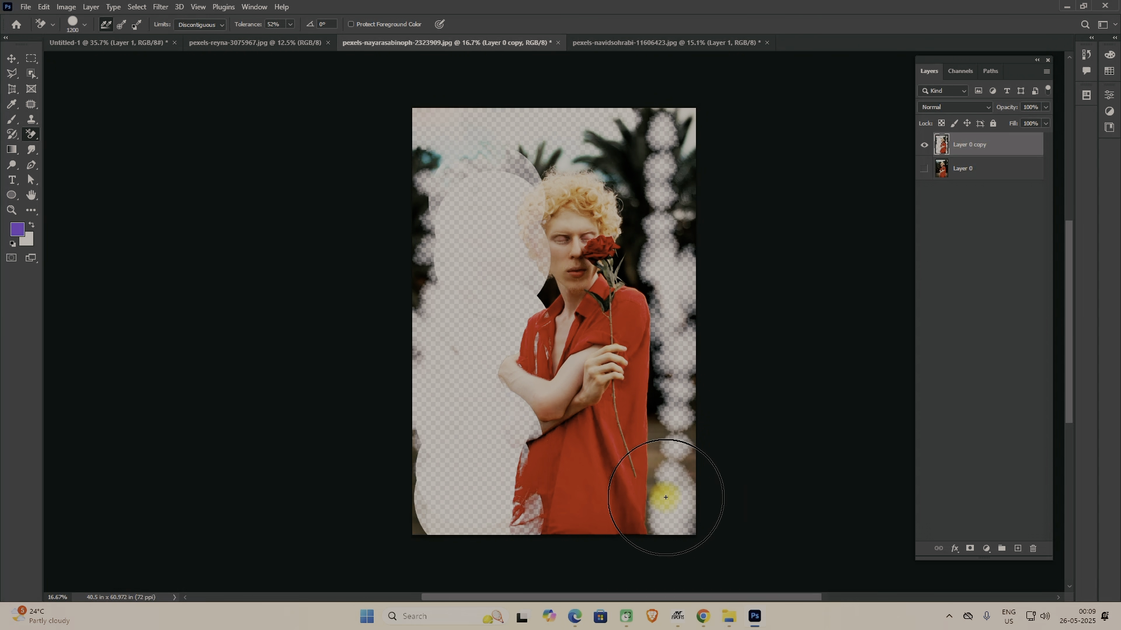
key(ctrl+z)
key(ctrl+z)
key(ctrl+z)
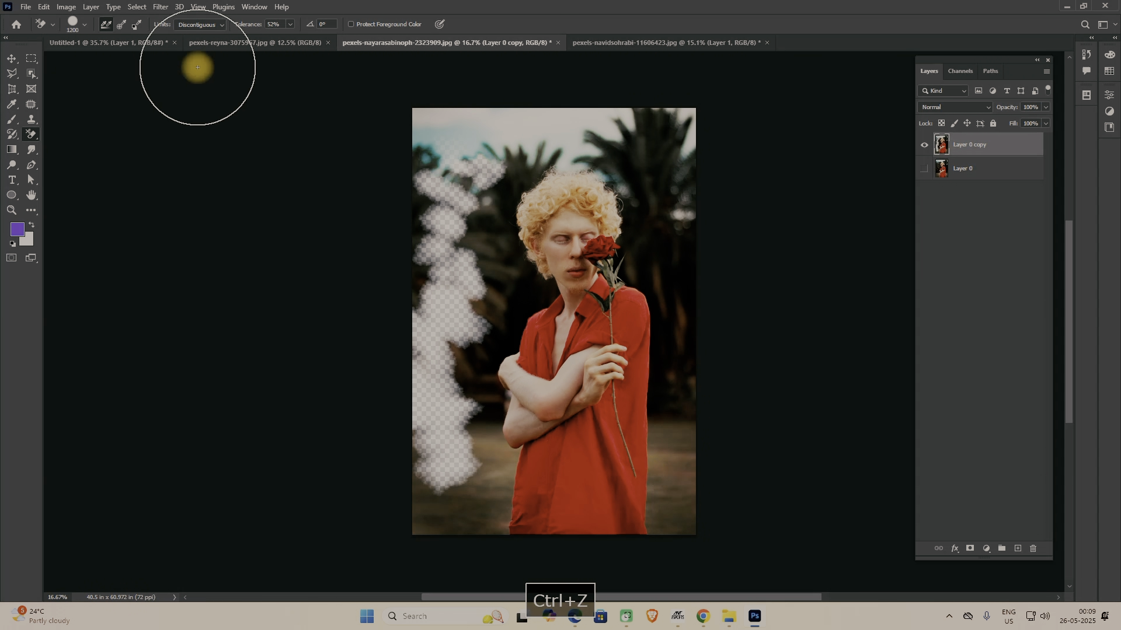
- Set the Background Eraser limits to Contiguous and erase the remaining background around the man's hair and body
click(197, 24)
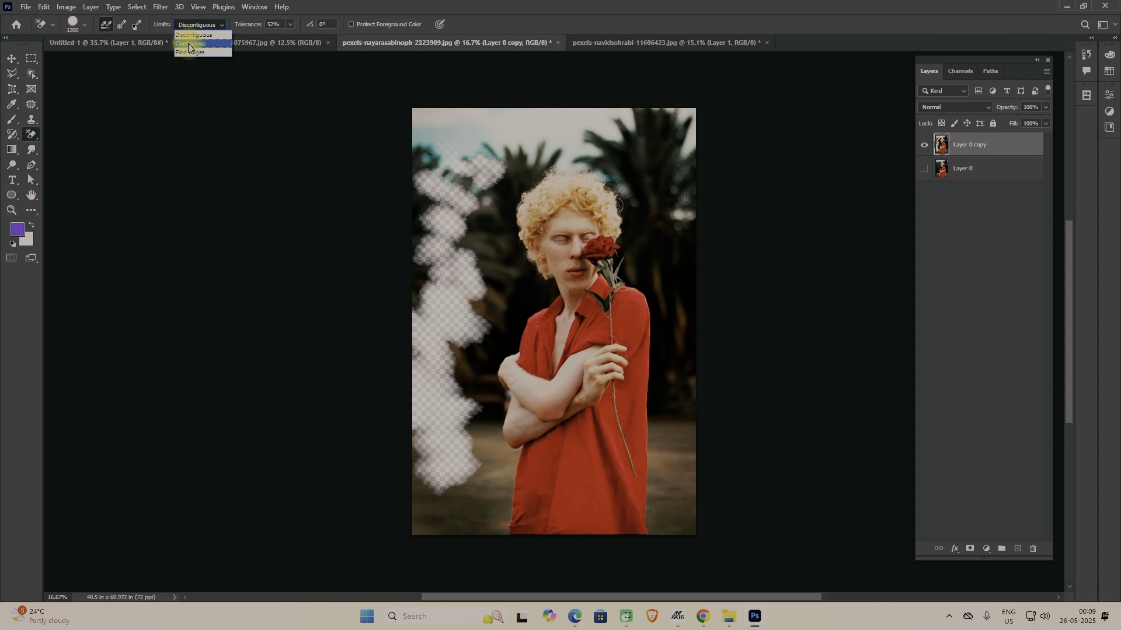
click(188, 44)
click(483, 230)
mouse_move(507, 301)
mouse_down()
mouse_move(463, 370)
mouse_move(481, 391)
mouse_up()
mouse_move(677, 377)
mouse_down()
mouse_move(667, 263)
mouse_move(688, 475)
mouse_move(670, 531)
mouse_move(503, 545)
mouse_move(489, 523)
mouse_move(493, 400)
mouse_up()
mouse_move(497, 173)
mouse_down()
mouse_move(570, 152)
mouse_move(620, 175)
mouse_move(636, 201)
mouse_up()
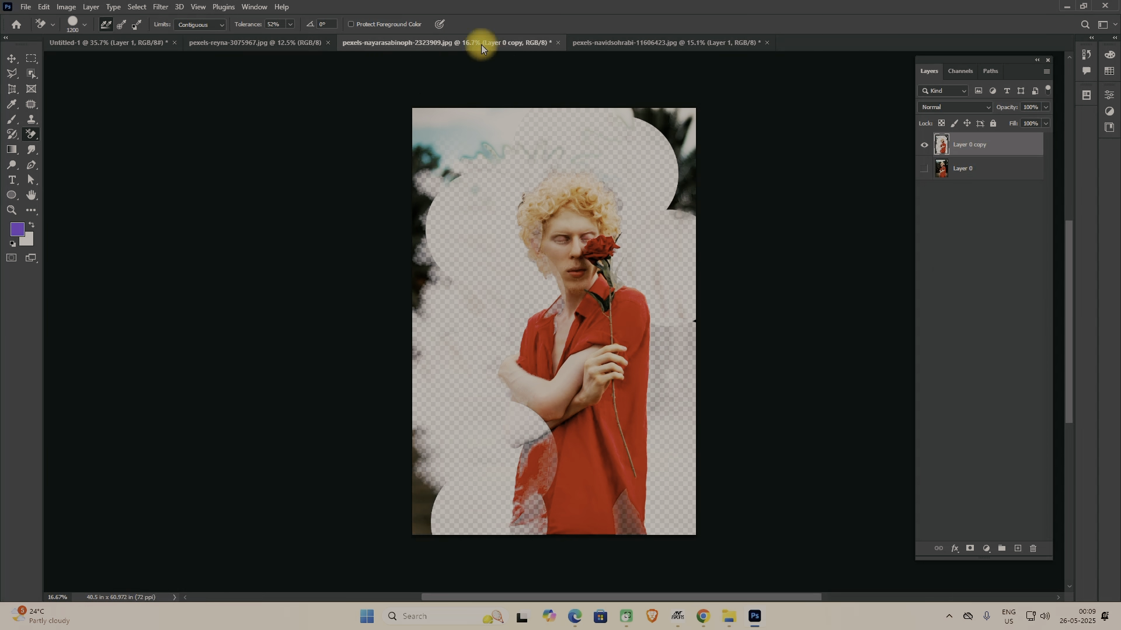
- Close the rose photo without saving and convert the Background of the purple-fence photo into the regular layer Layer 0
click(558, 43)
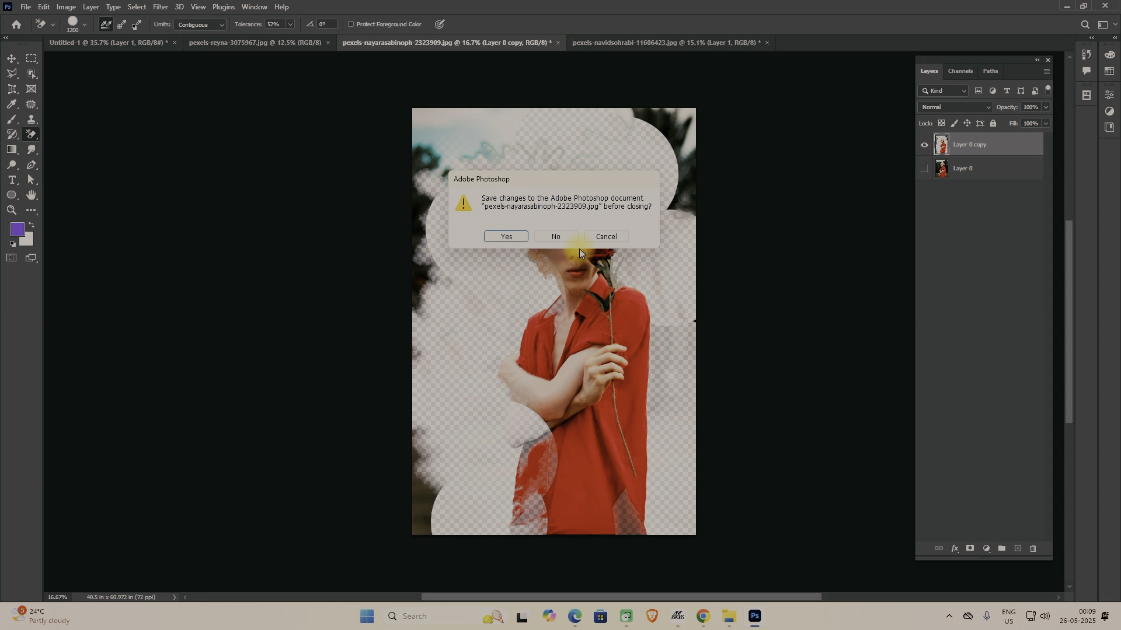
click(556, 237)
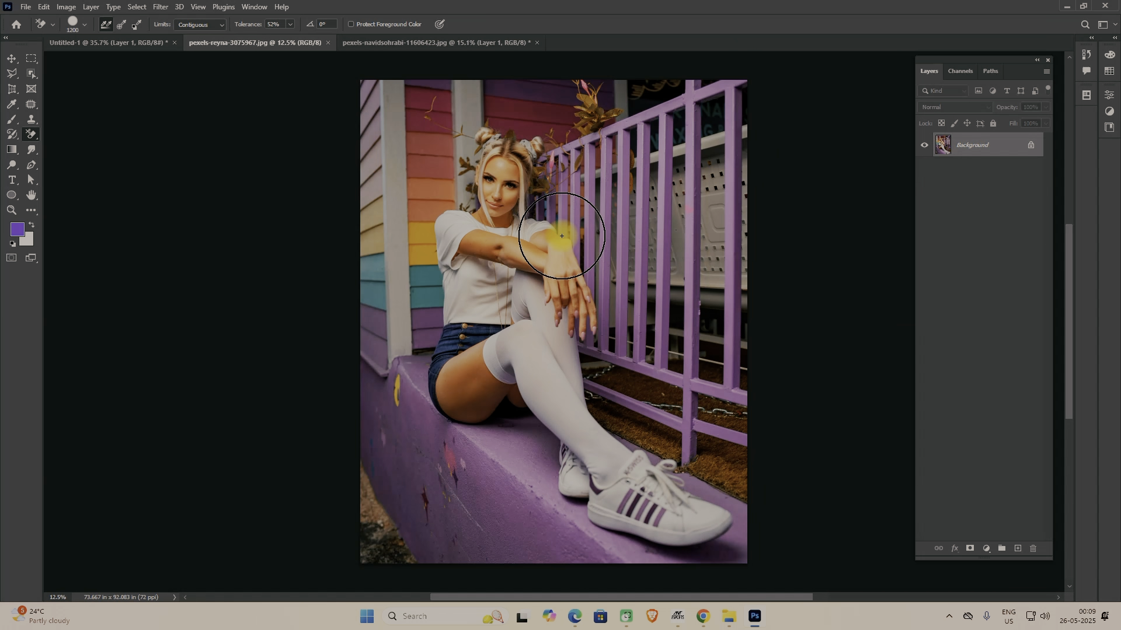
double_click(992, 156)
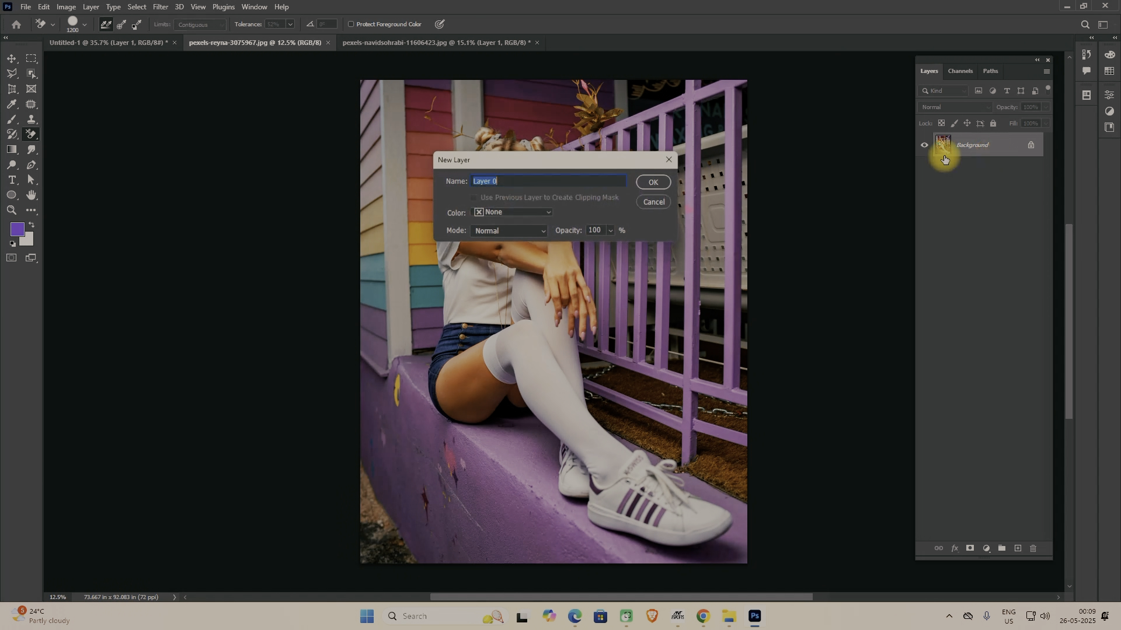
click(653, 186)
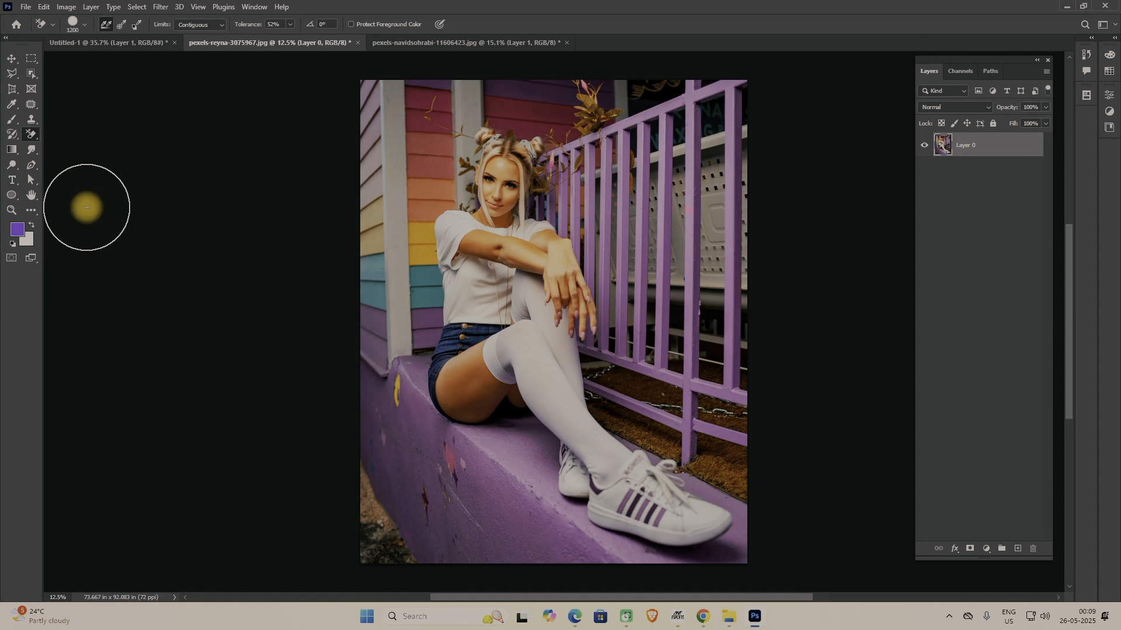
- Choose the Eraser tool and give it a hard round 3729 px brush with 100% hardness and 100% opacity
right_click(33, 140)
click(50, 131)
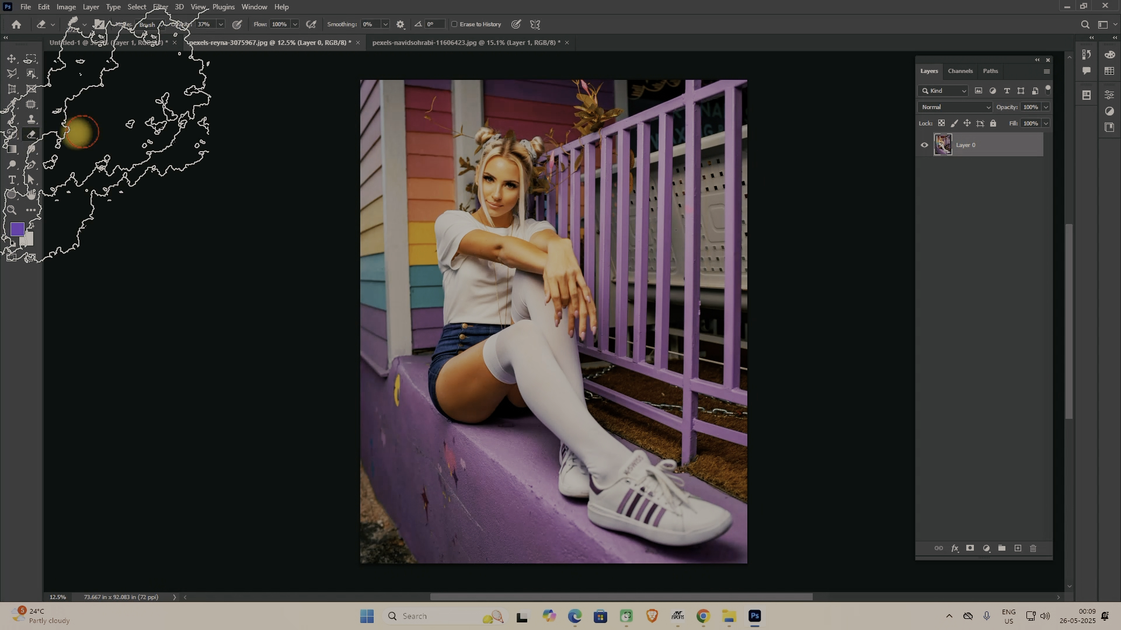
right_click(30, 140)
click(82, 25)
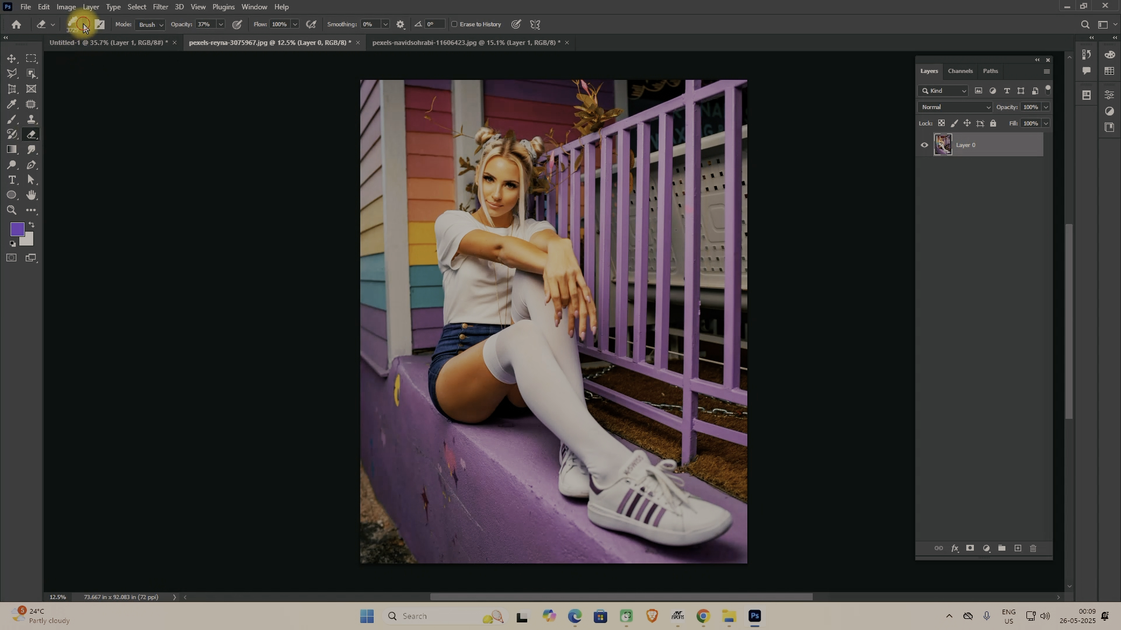
click(83, 132)
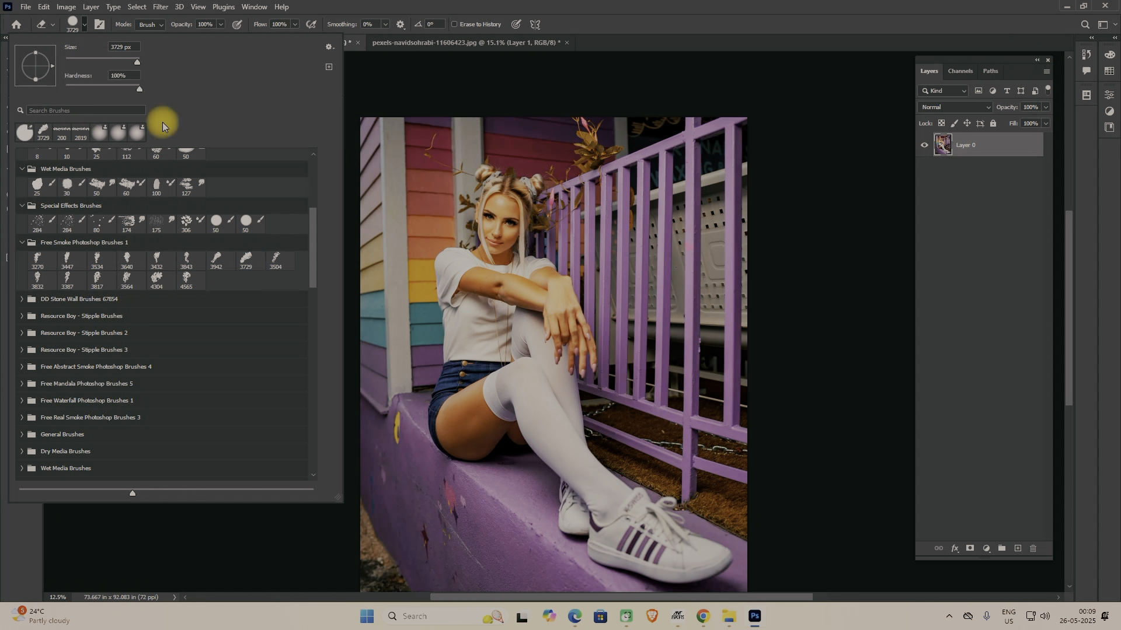
click(476, 5)
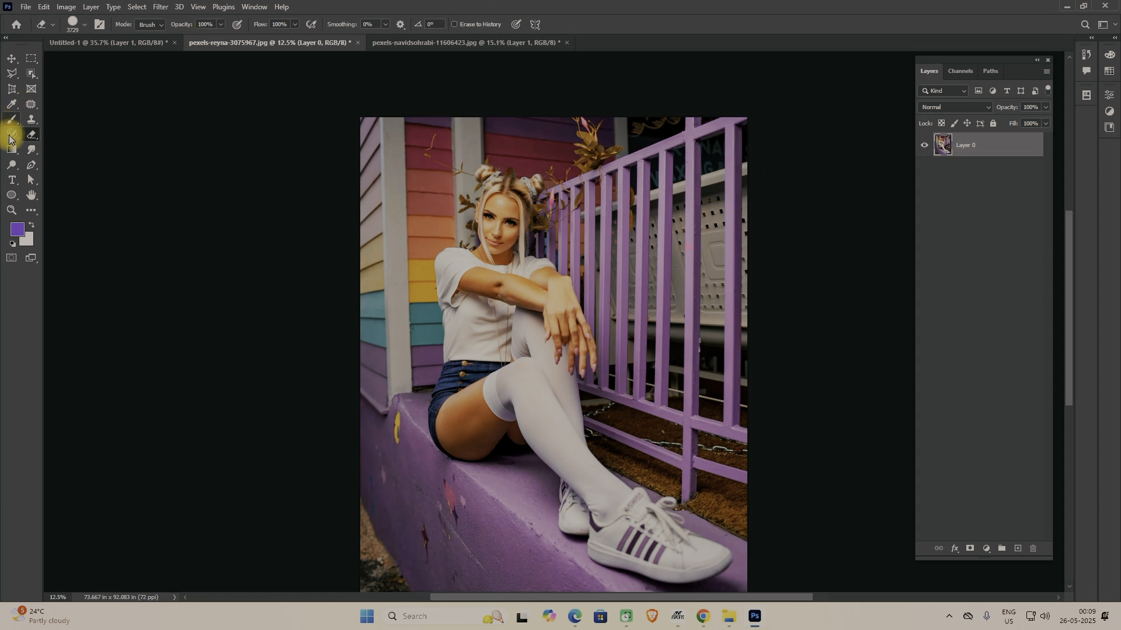
- Choose the Gradient tool and view the other fill tools grouped with it
click(12, 149)
right_click(12, 150)
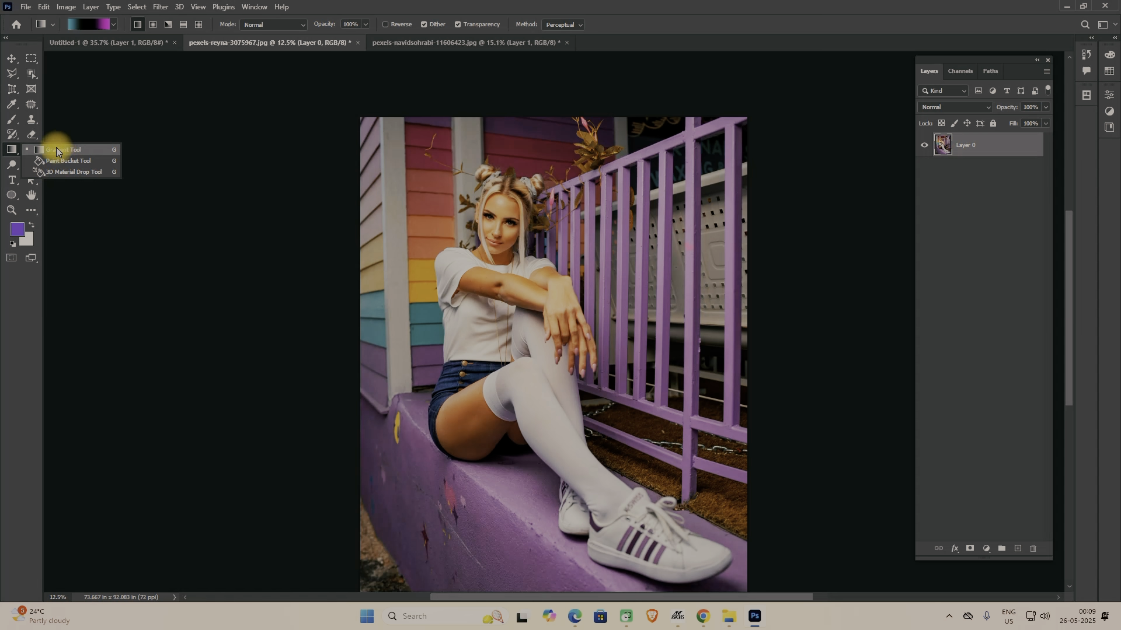
click(12, 150)
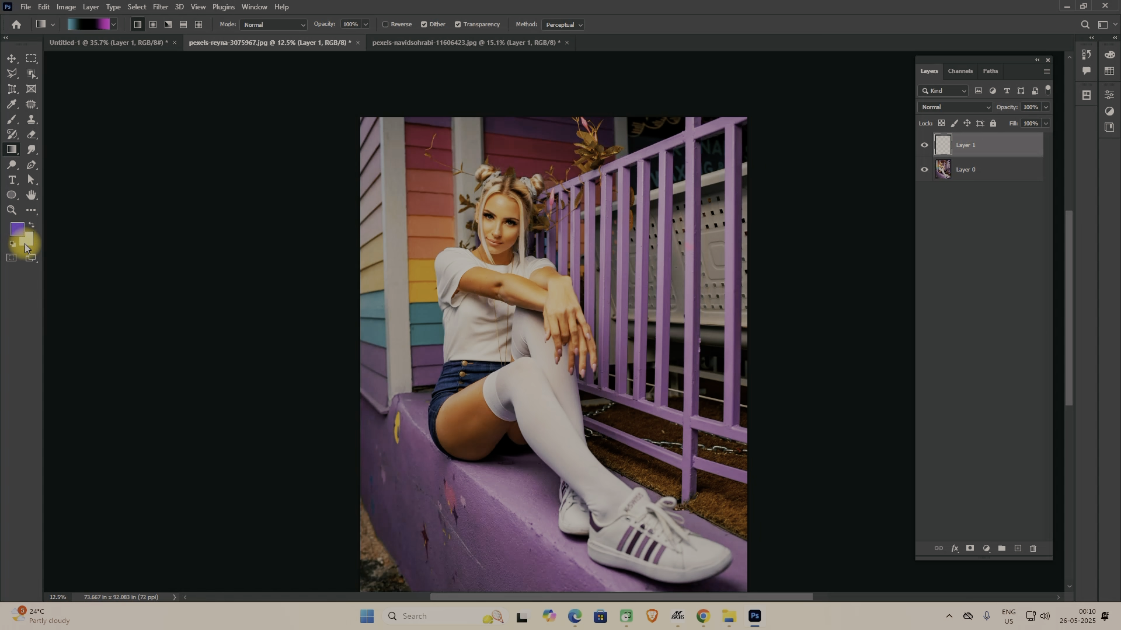
- Fill new Layer 1 above the photo with the purple foreground color, the light background color, and purple again
key(alt+Delete)
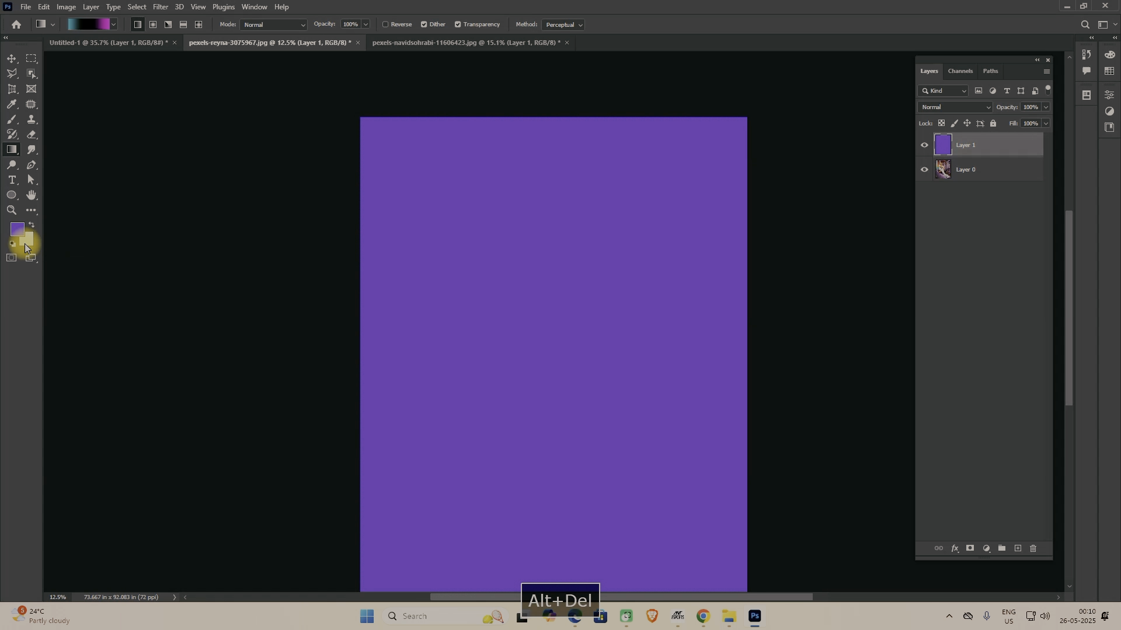
key(ctrl+Delete)
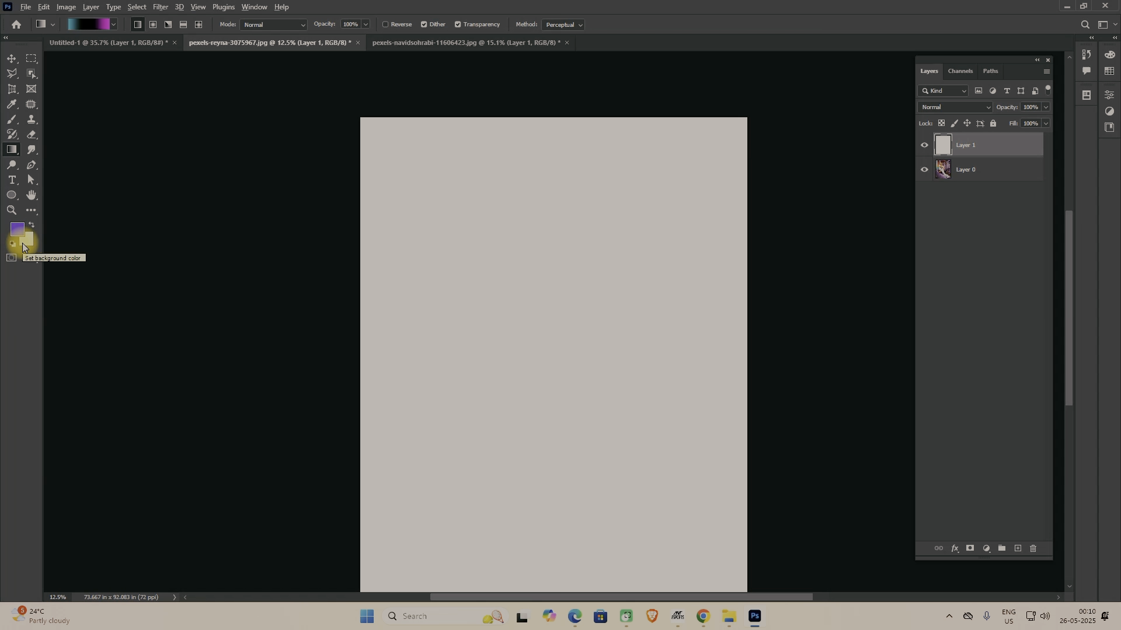
key(alt+Delete)
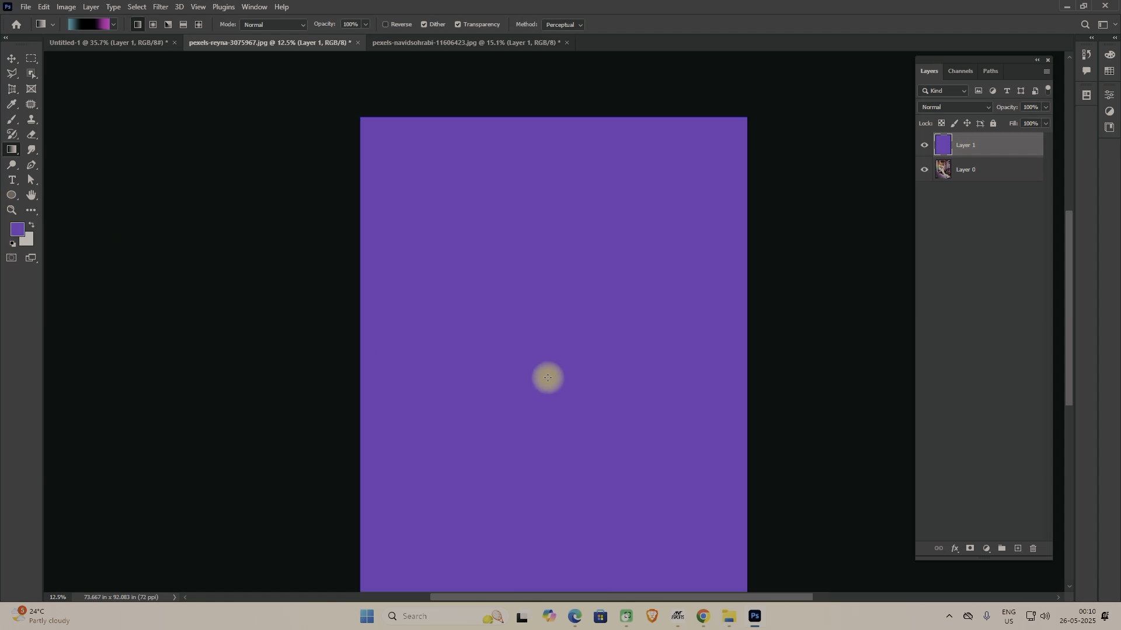
- Set the foreground color to pink f13fd2 and fill Layer 1 with it using the Paint Bucket tool
scroll(548, 378, down, 2)
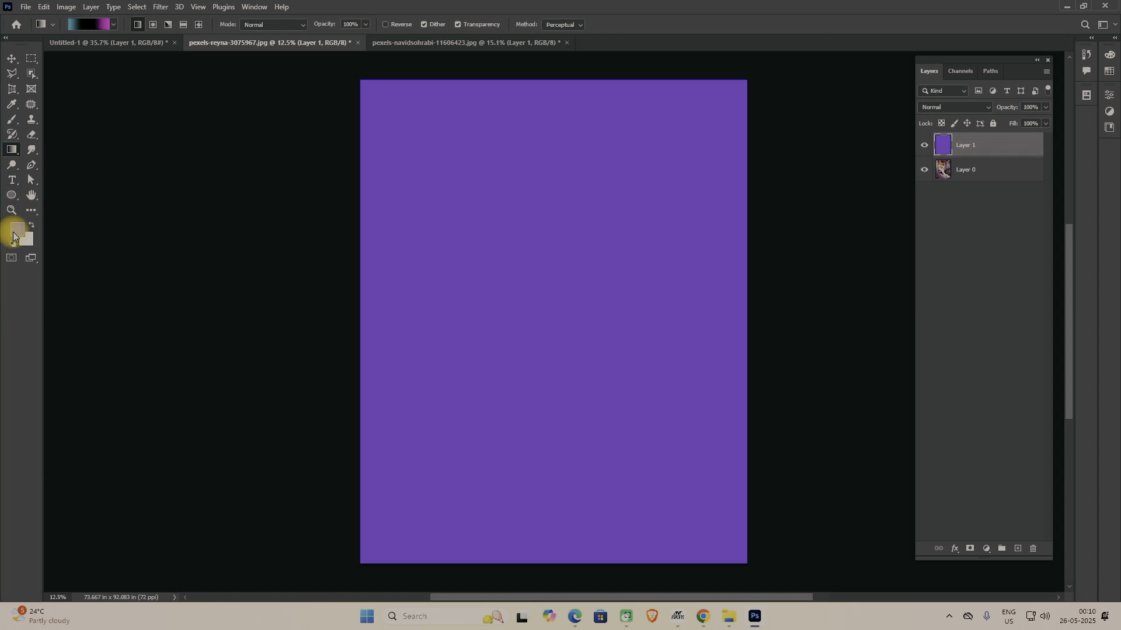
right_click(15, 153)
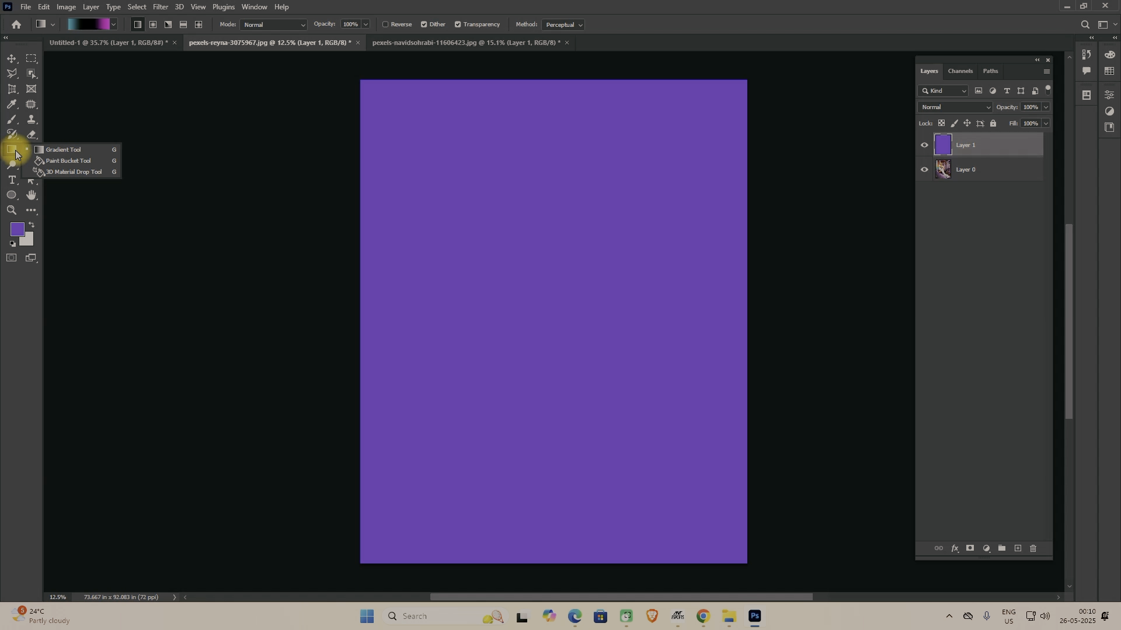
click(55, 162)
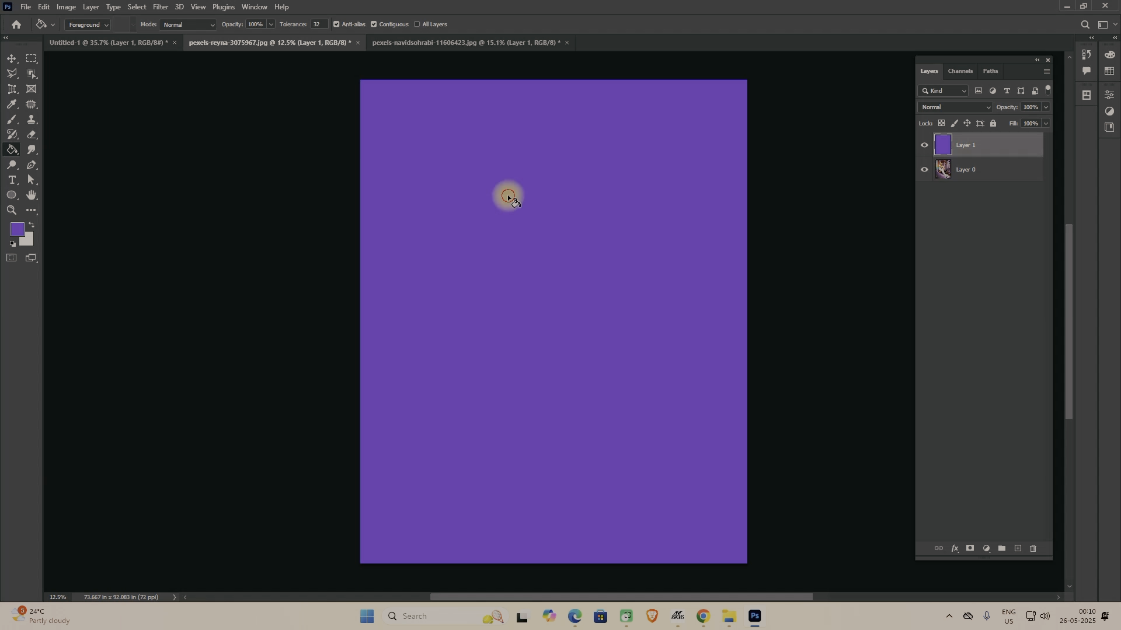
click(18, 230)
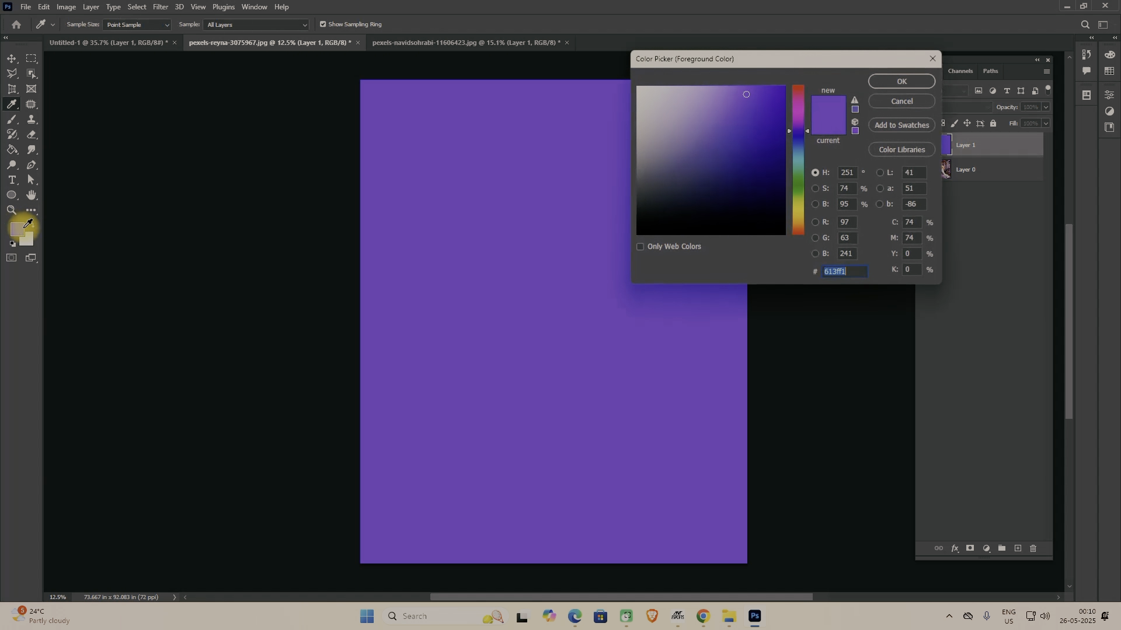
click(803, 115)
click(890, 82)
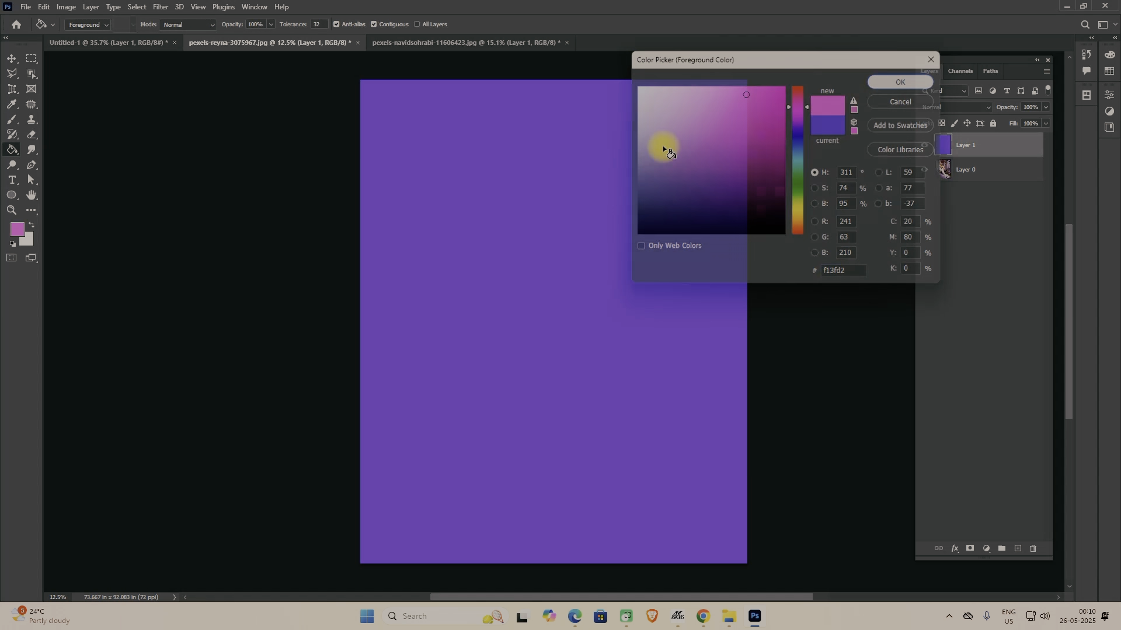
click(476, 188)
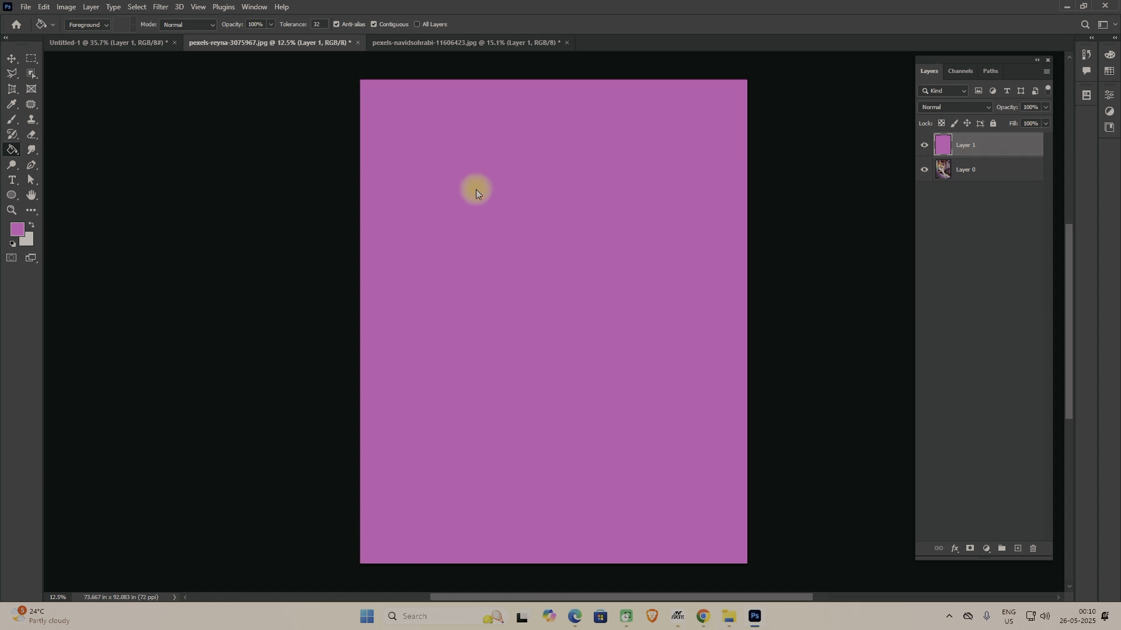
- Change the foreground color to a rose pink and fill Layer 1 with it using the Paint Bucket tool
click(23, 235)
click(807, 101)
click(880, 80)
click(531, 179)
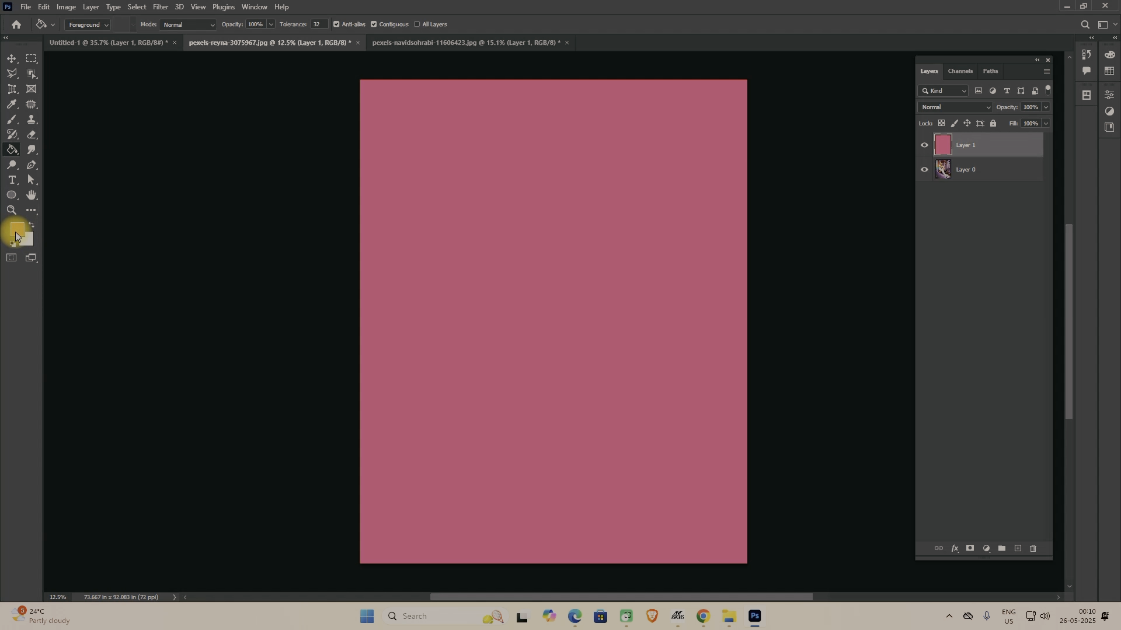
- Choose the Gradient tool and fill Layer 1 with a diagonal teal-black-purple linear gradient from the center toward the lower right
right_click(12, 152)
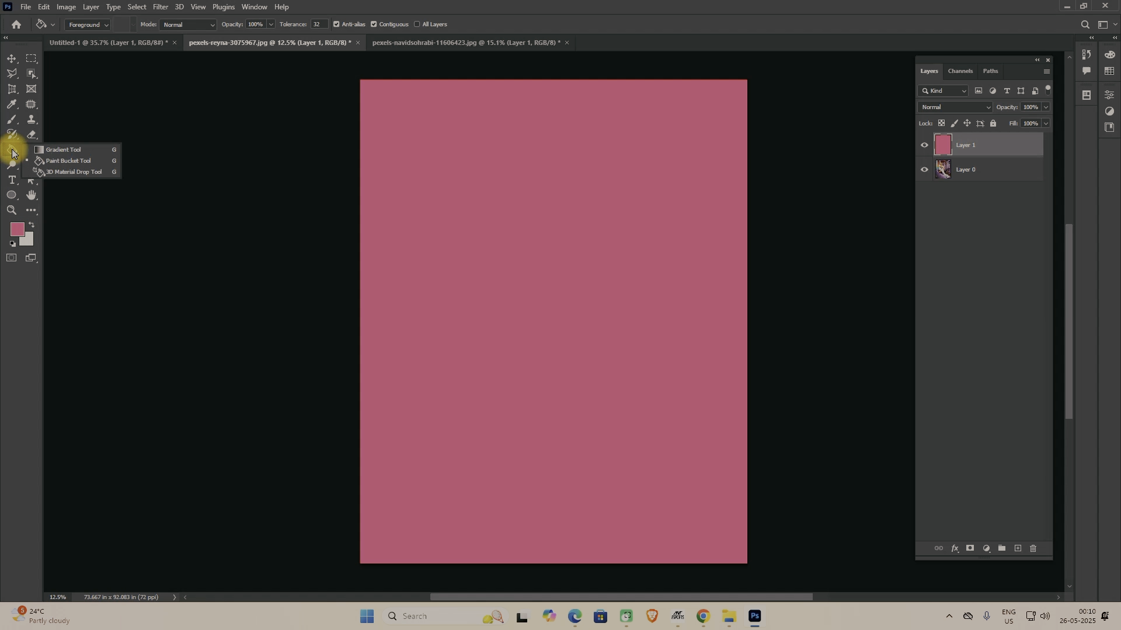
click(64, 153)
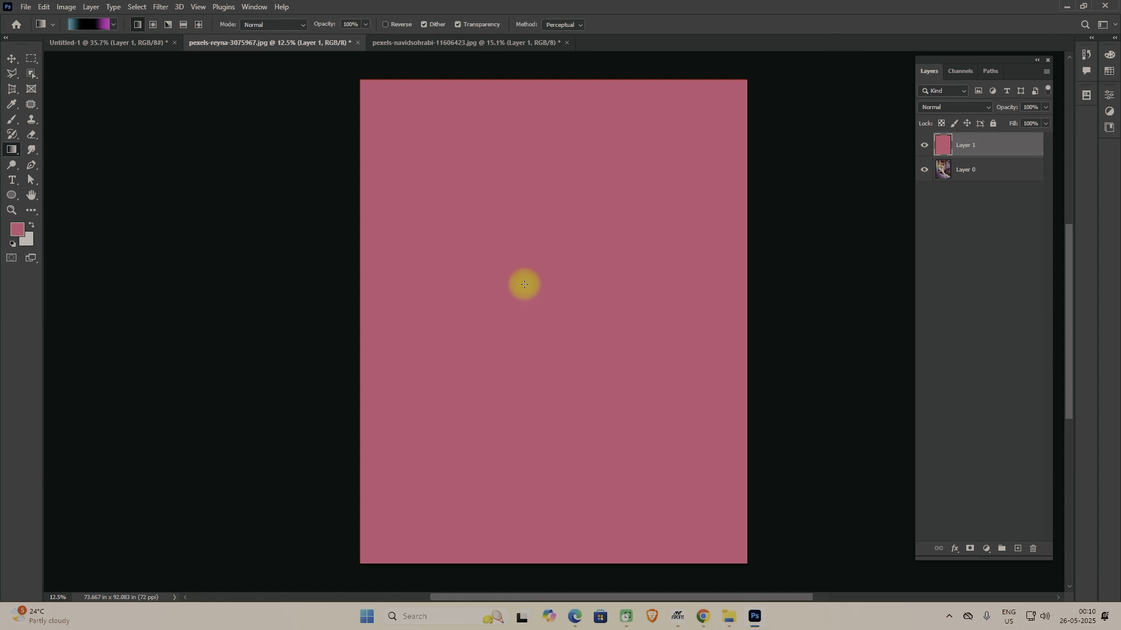
drag(534, 291, 693, 422)
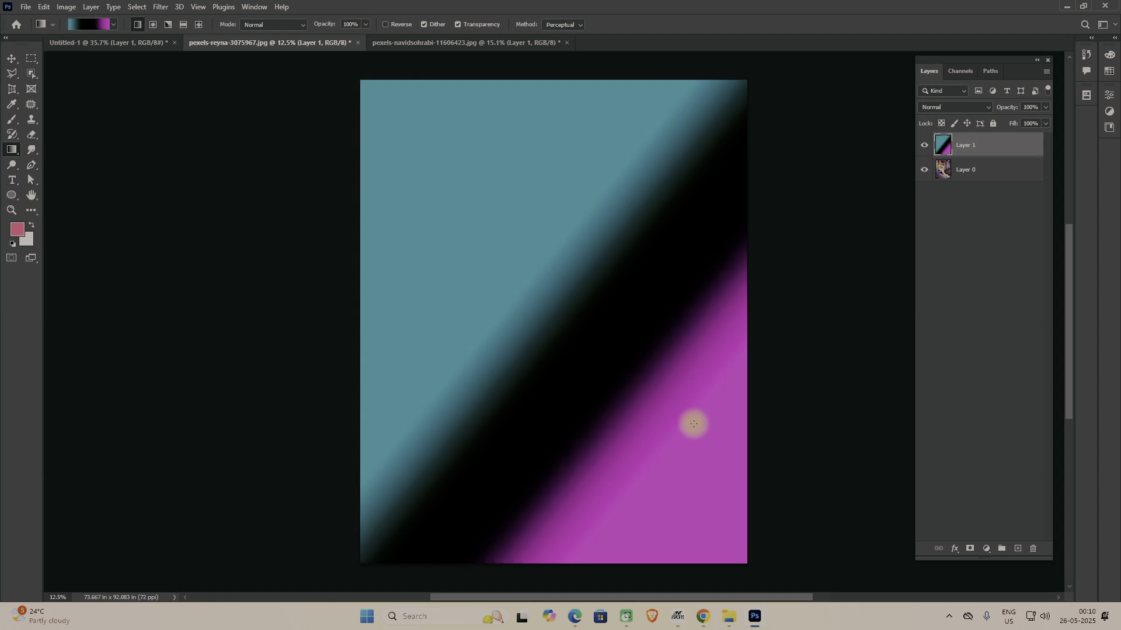
- Pick the pink-to-transparent preset from the Basics gradients and draw it diagonally across the upper half of Layer 1
click(117, 25)
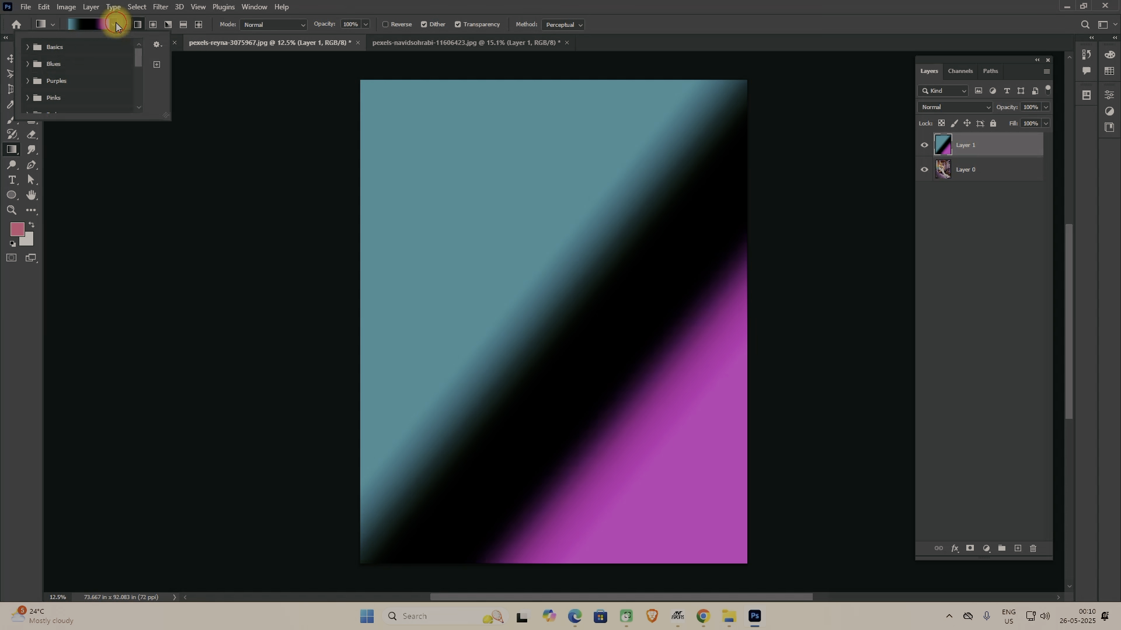
click(49, 69)
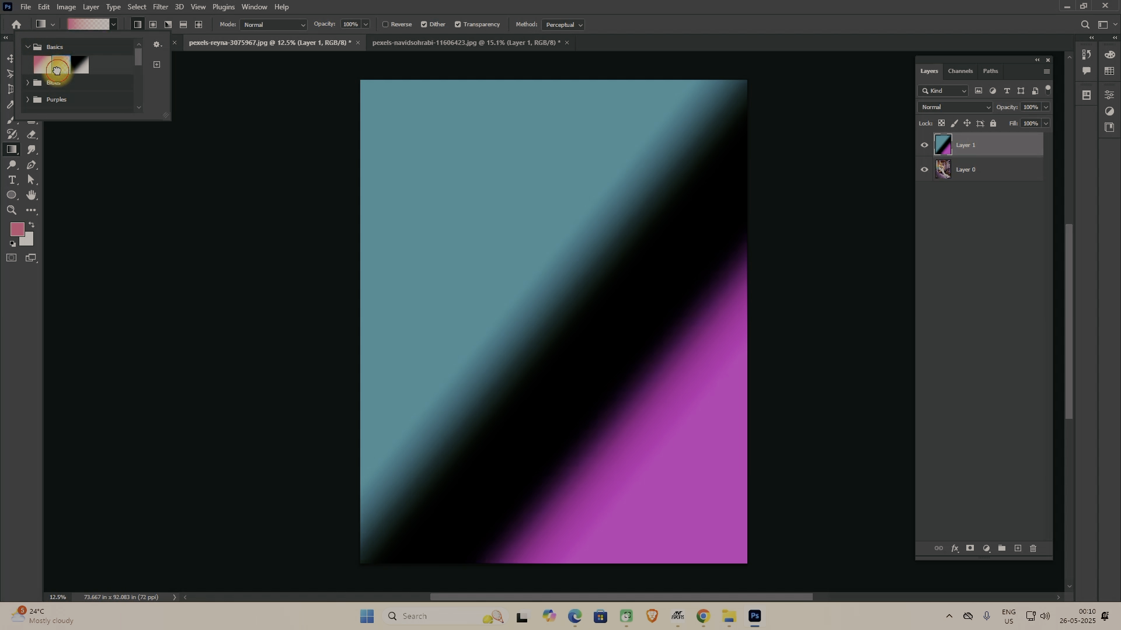
mouse_move(458, 150)
mouse_down()
mouse_move(565, 257)
mouse_move(548, 303)
mouse_move(559, 371)
mouse_up()
- Pick a pale blue preset from the Blues gradients and redraw it several times over Layer 1 as a linear gradient
click(110, 25)
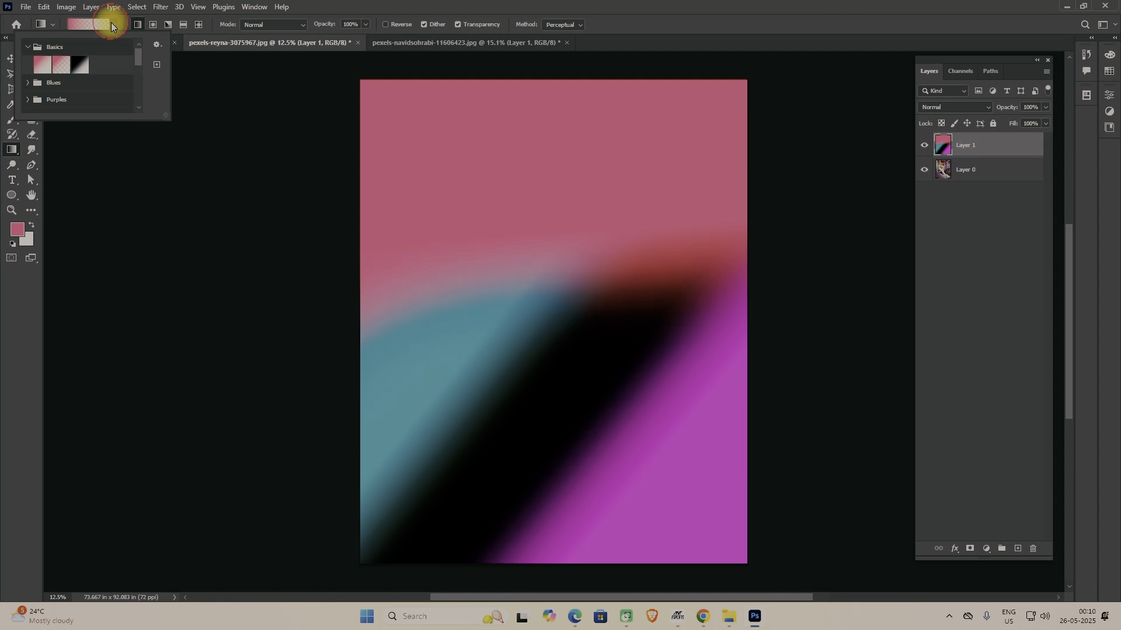
click(61, 100)
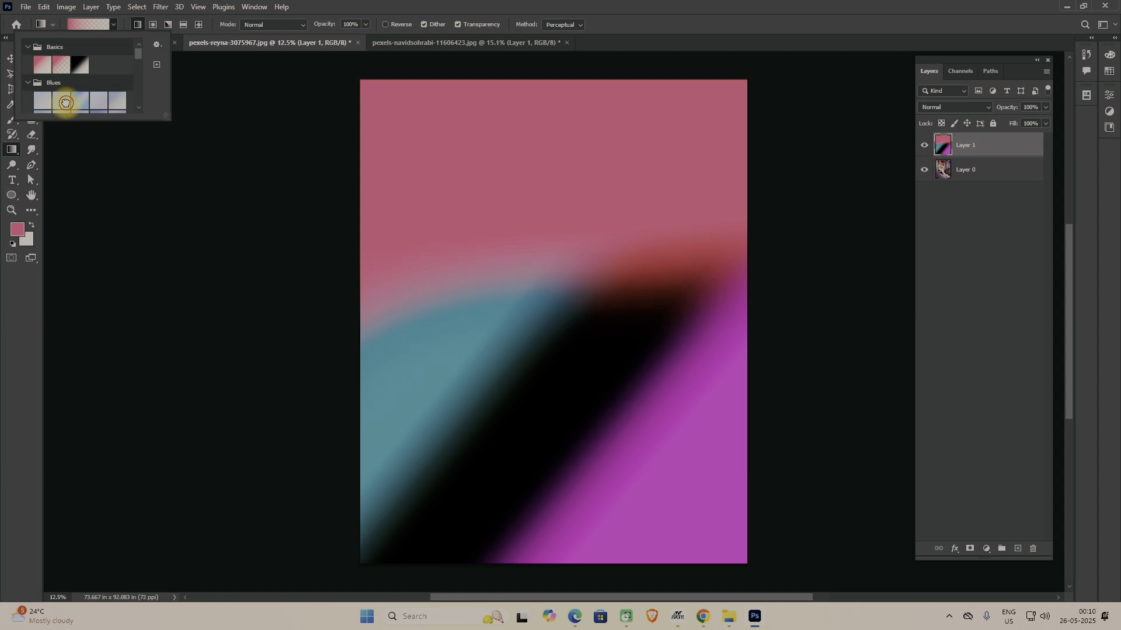
drag(421, 168, 580, 255)
drag(554, 371, 553, 371)
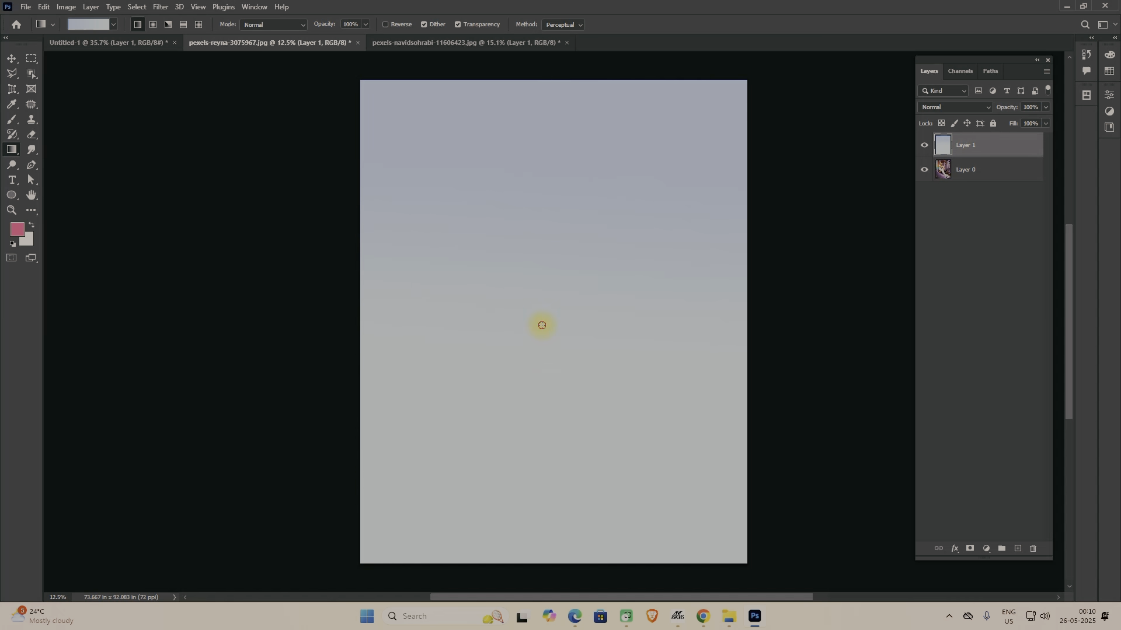
drag(528, 309, 557, 374)
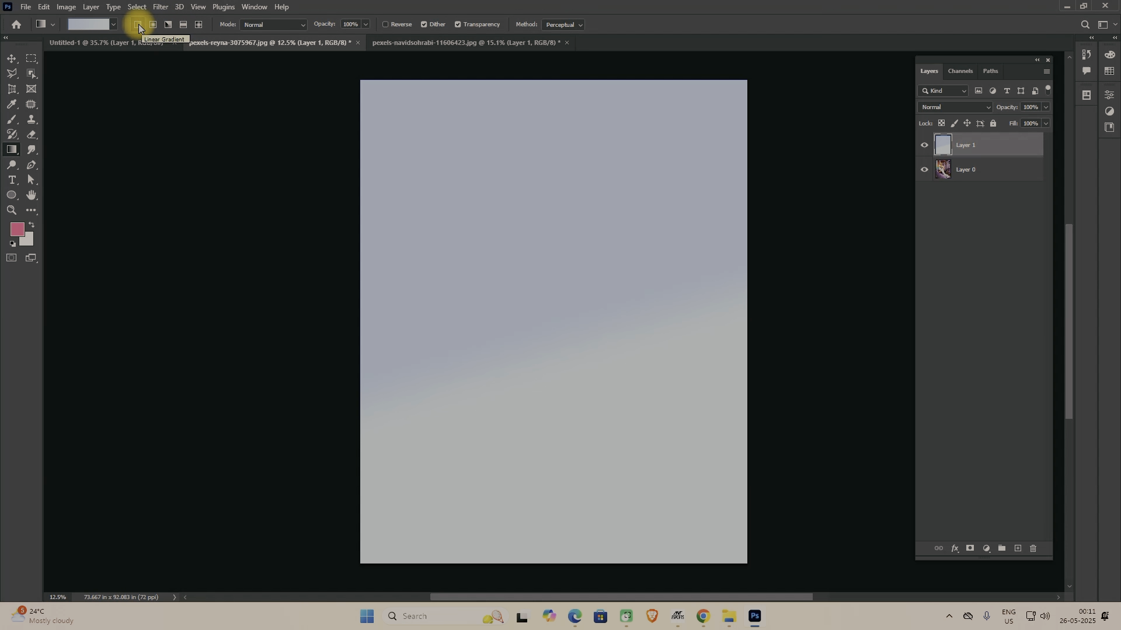
drag(433, 140, 528, 258)
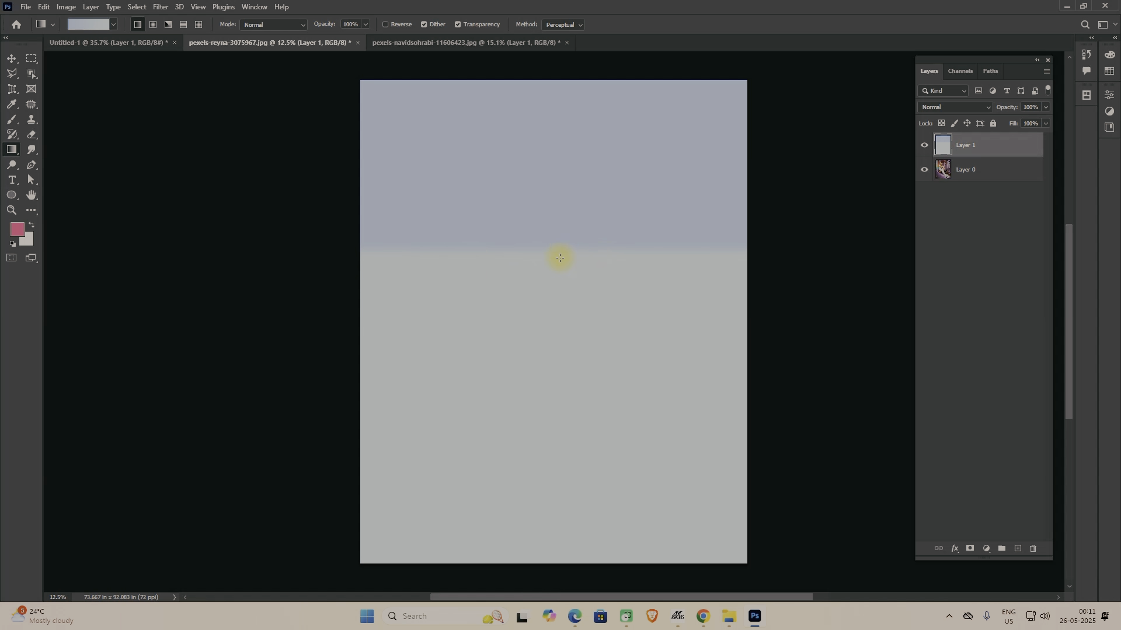
- Switch to the Radial gradient type and draw the pale blue gradient outward from the center of Layer 1
click(152, 26)
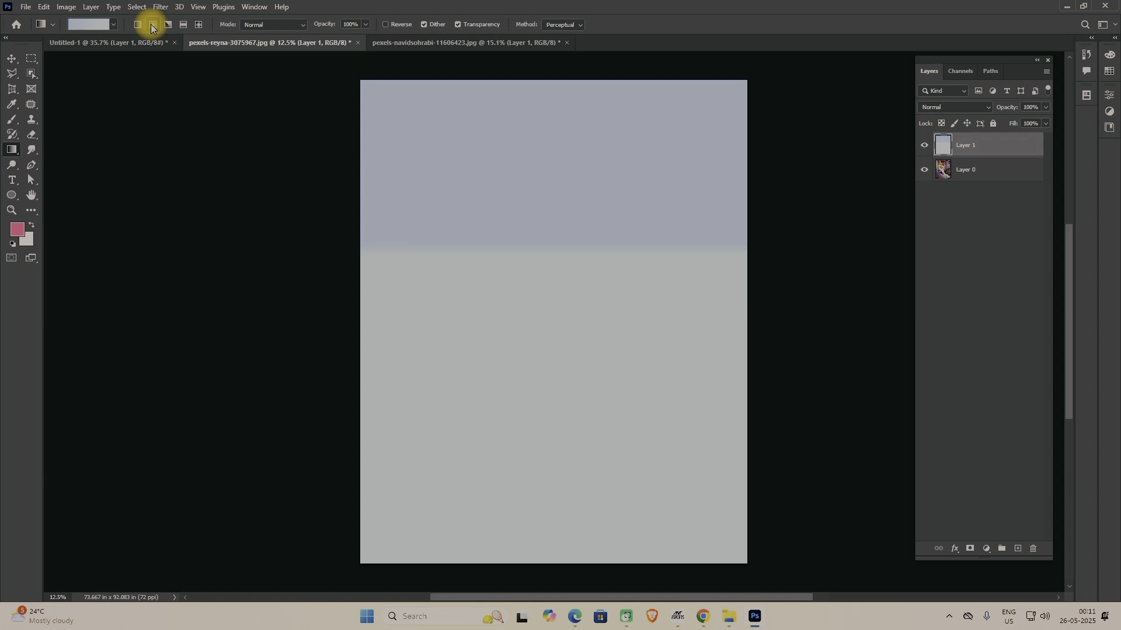
drag(543, 299, 598, 367)
drag(554, 324, 583, 356)
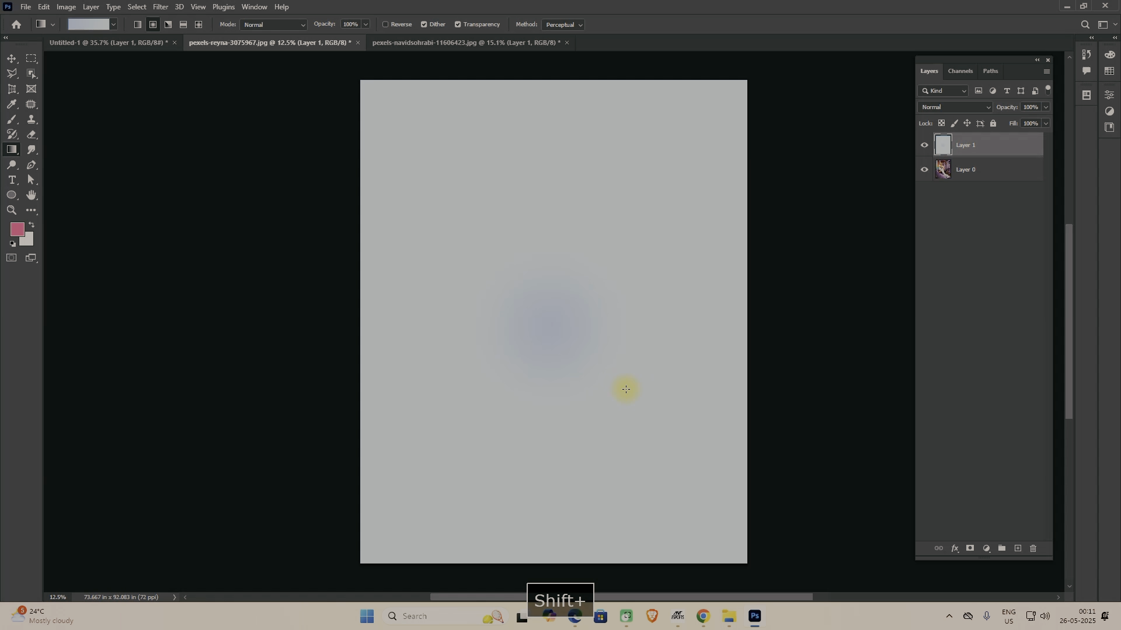
- Pick the purple-to-blue preset from the Blues gradients and draw radial gradients of varying lengths from the center of Layer 1
click(112, 23)
scroll(107, 102, down, 5)
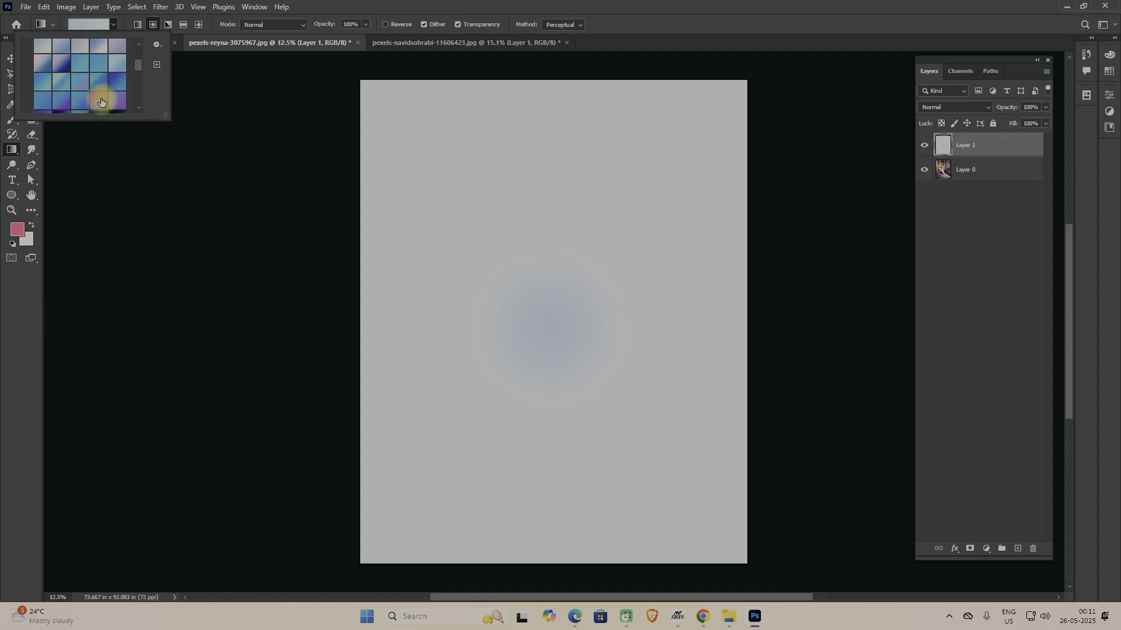
click(100, 101)
drag(556, 328, 683, 418)
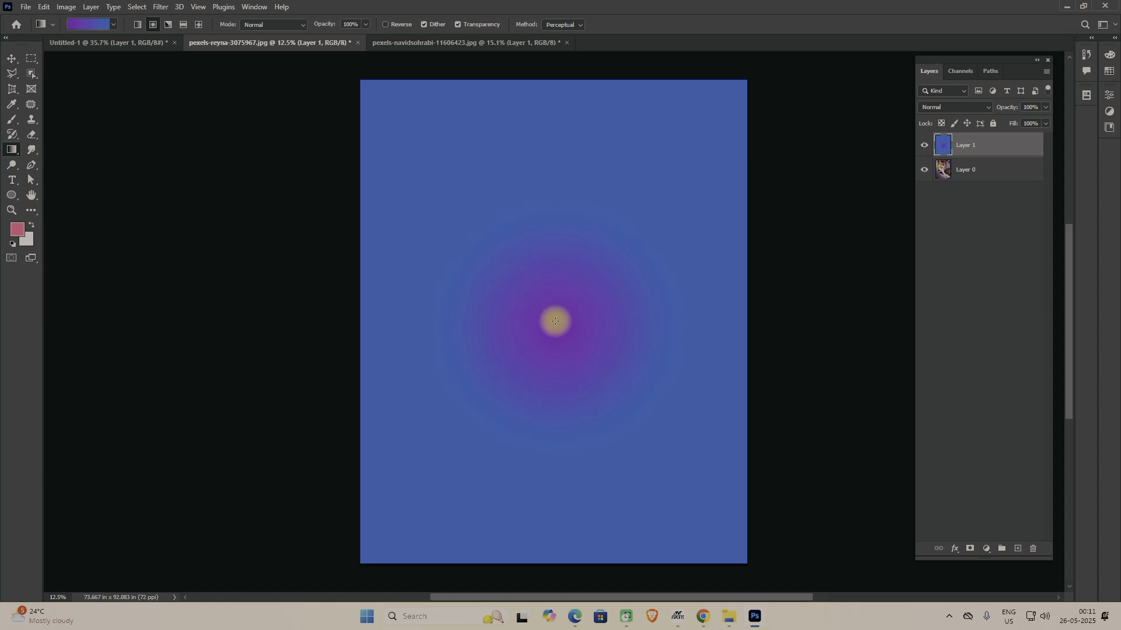
drag(542, 316, 723, 537)
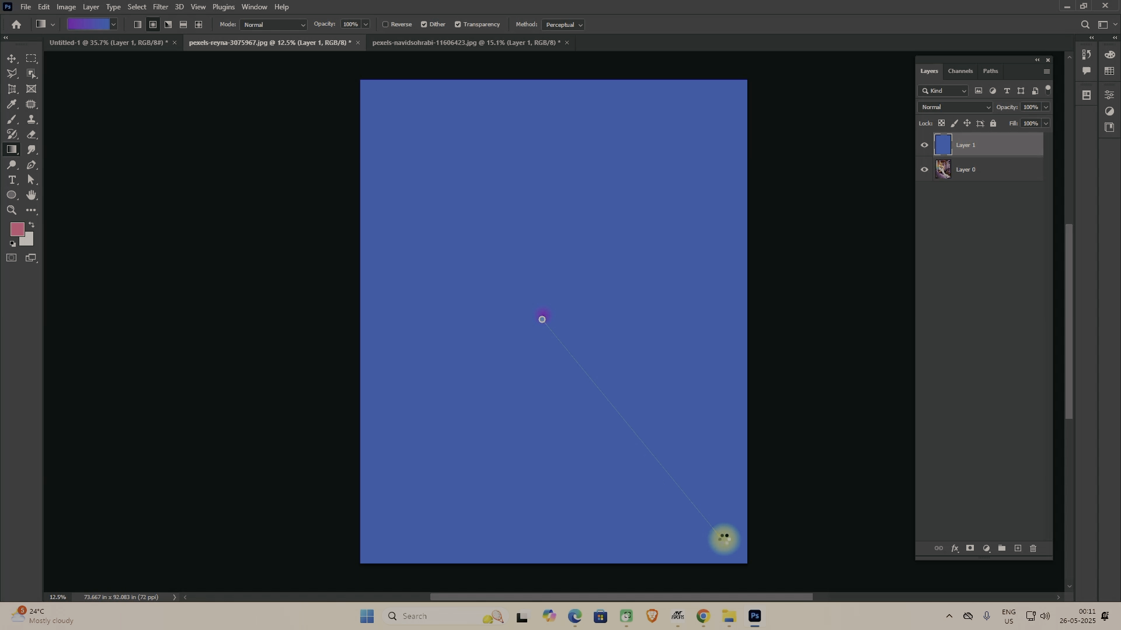
drag(542, 310, 654, 437)
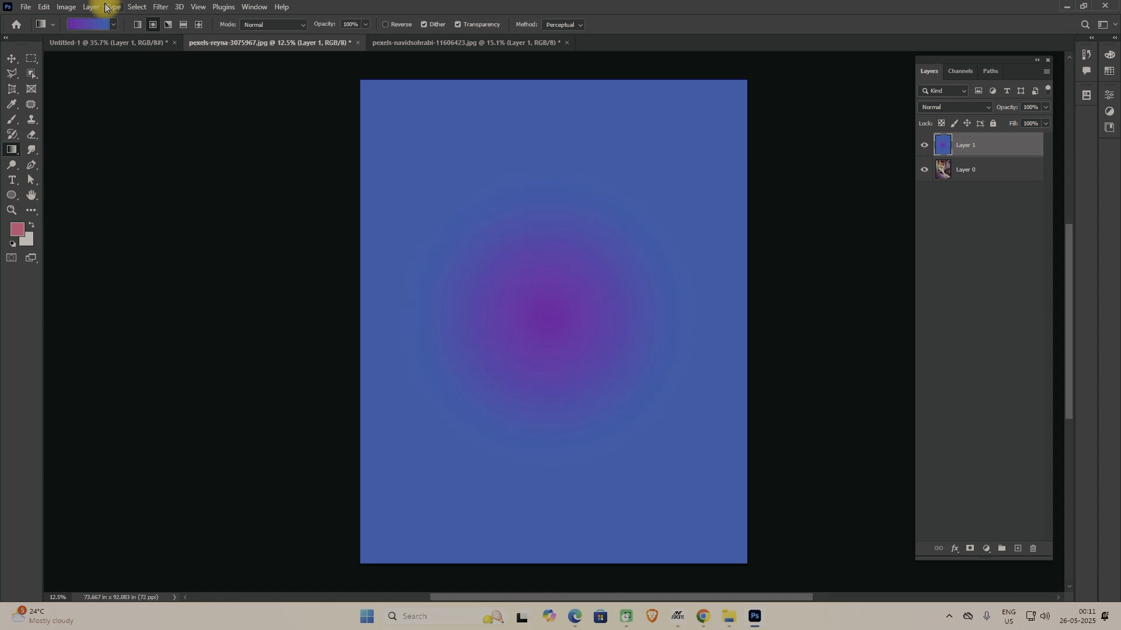
- Switch to the Angle gradient type and draw purple-to-blue gradients from several points on Layer 1, ending with one near the center
click(168, 24)
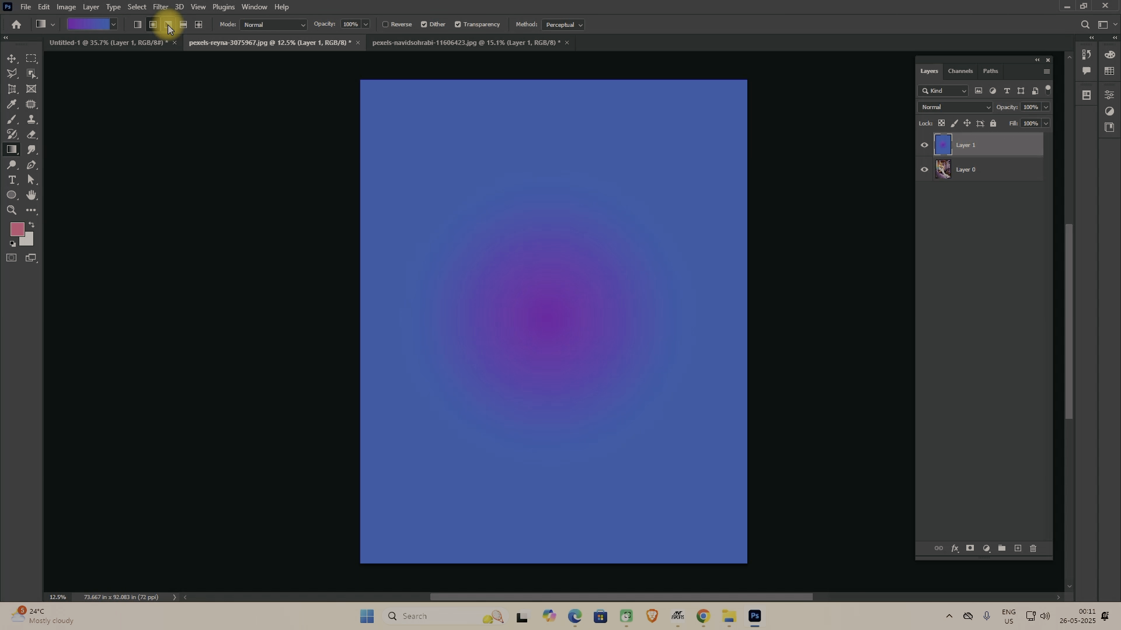
drag(516, 266, 578, 325)
drag(430, 146, 487, 208)
drag(595, 145, 660, 207)
drag(563, 263, 610, 332)
drag(539, 328, 586, 366)
- Draw a vertical Reflected gradient over Layer 1, followed by a vertical Linear gradient in the same purple-to-blue colors for comparison
click(183, 24)
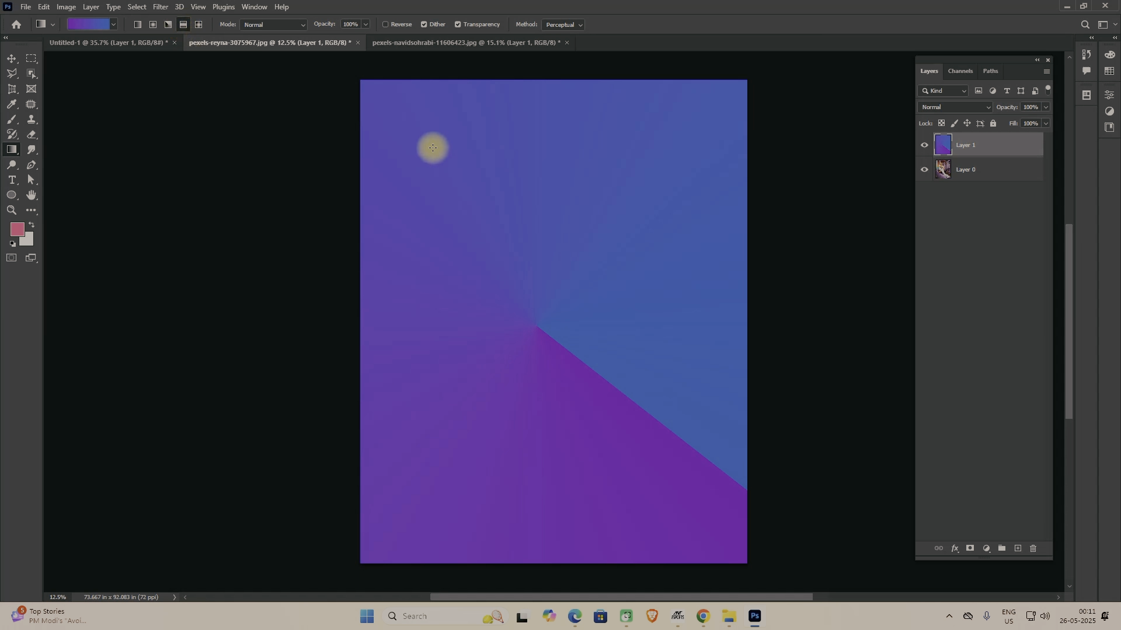
drag(542, 114, 533, 387)
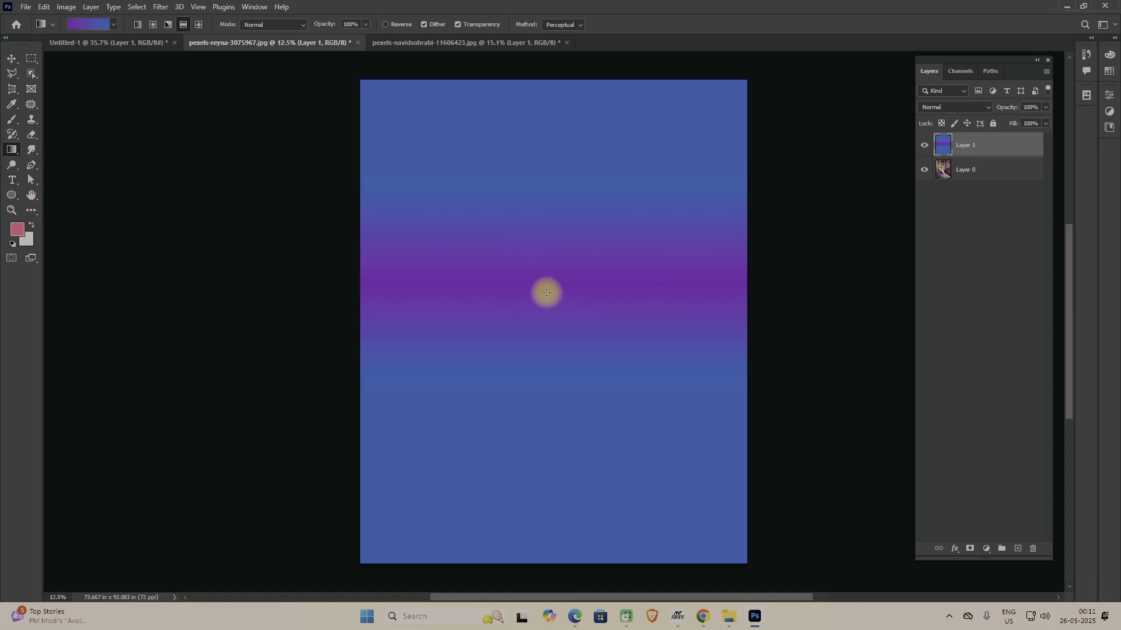
click(136, 24)
drag(496, 82, 502, 220)
drag(527, 153, 533, 315)
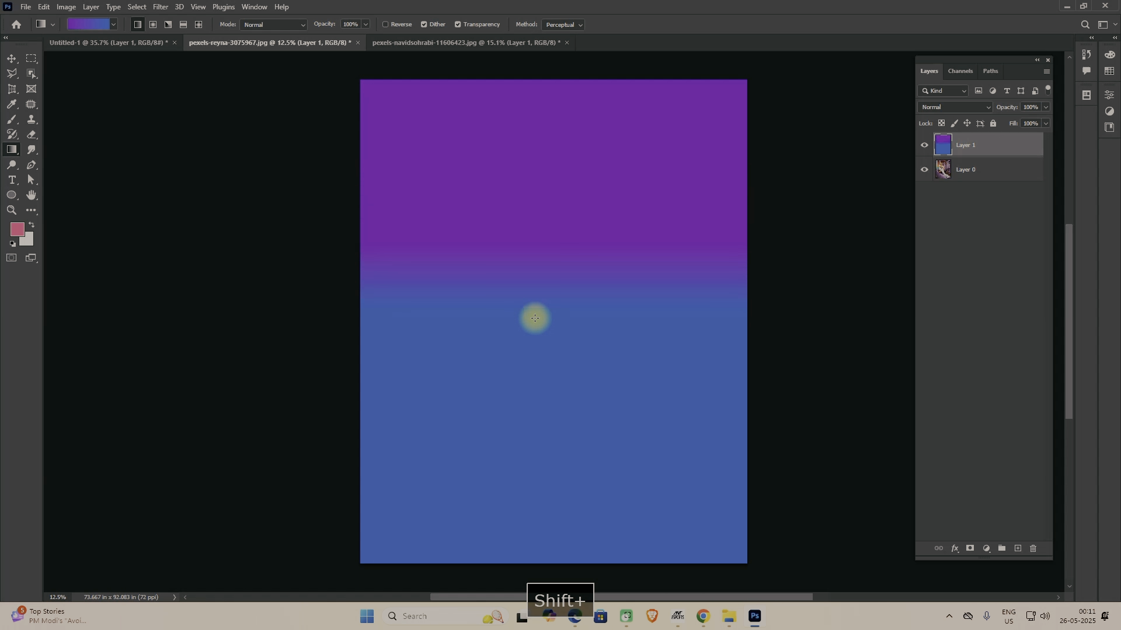
- Return to the Reflected gradient type and draw a purple band with blue on both sides across the middle of Layer 1
click(183, 24)
drag(538, 257, 535, 435)
drag(533, 321, 543, 457)
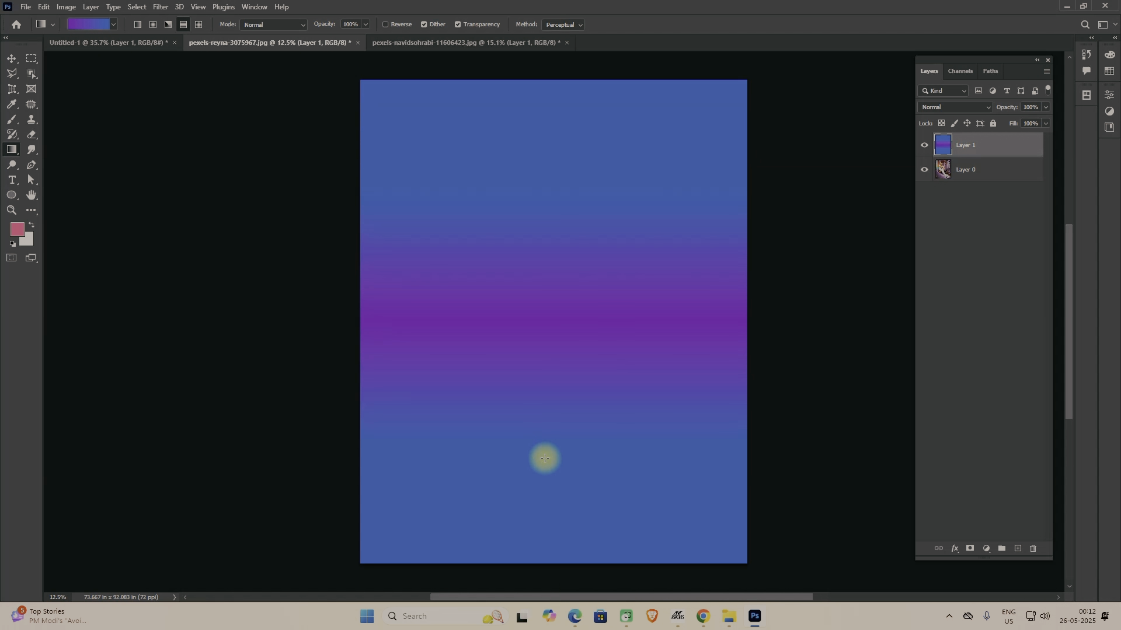
- Switch to the Diamond gradient type and draw purple-to-blue diamonds at different positions and angles on Layer 1
click(199, 25)
drag(456, 197, 523, 275)
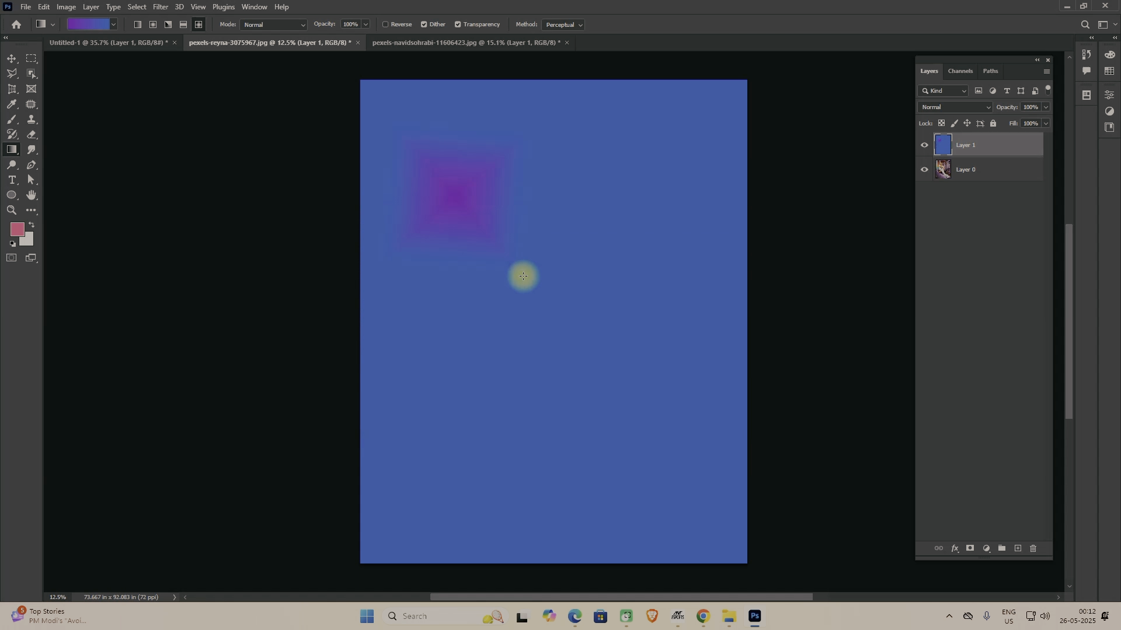
drag(627, 187, 699, 255)
drag(350, 68, 565, 289)
drag(832, 65, 592, 220)
drag(434, 292, 678, 121)
drag(607, 198, 662, 124)
drag(519, 204, 591, 126)
- Pick the teal-gray-purple preset from the Purples gradients and draw Diamond gradients at several positions on Layer 1
click(113, 24)
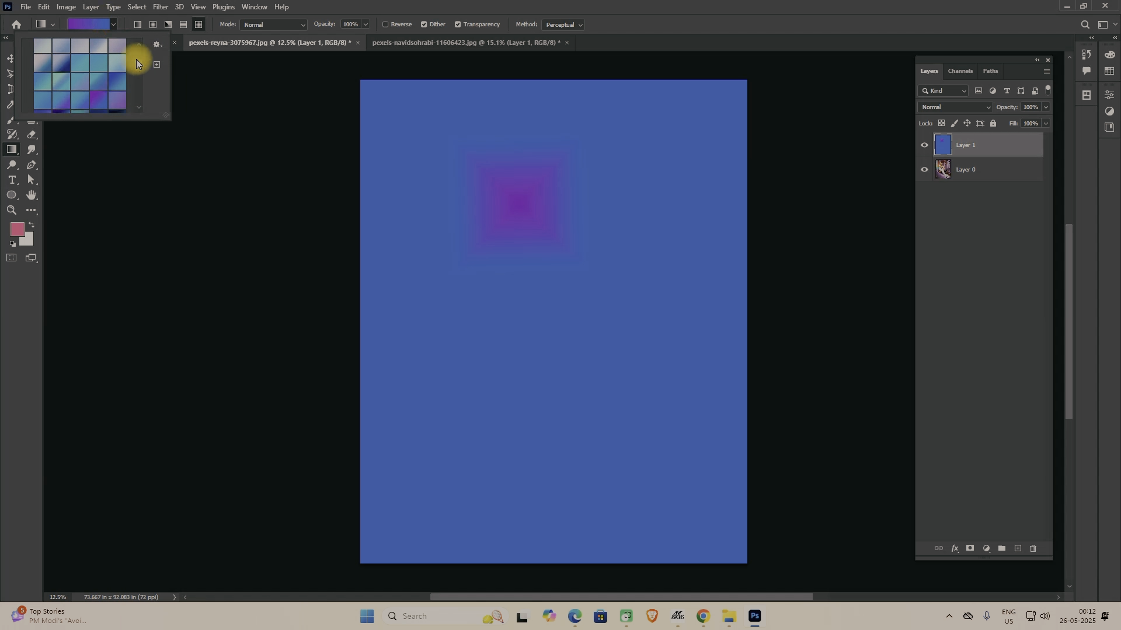
scroll(124, 97, down, 3)
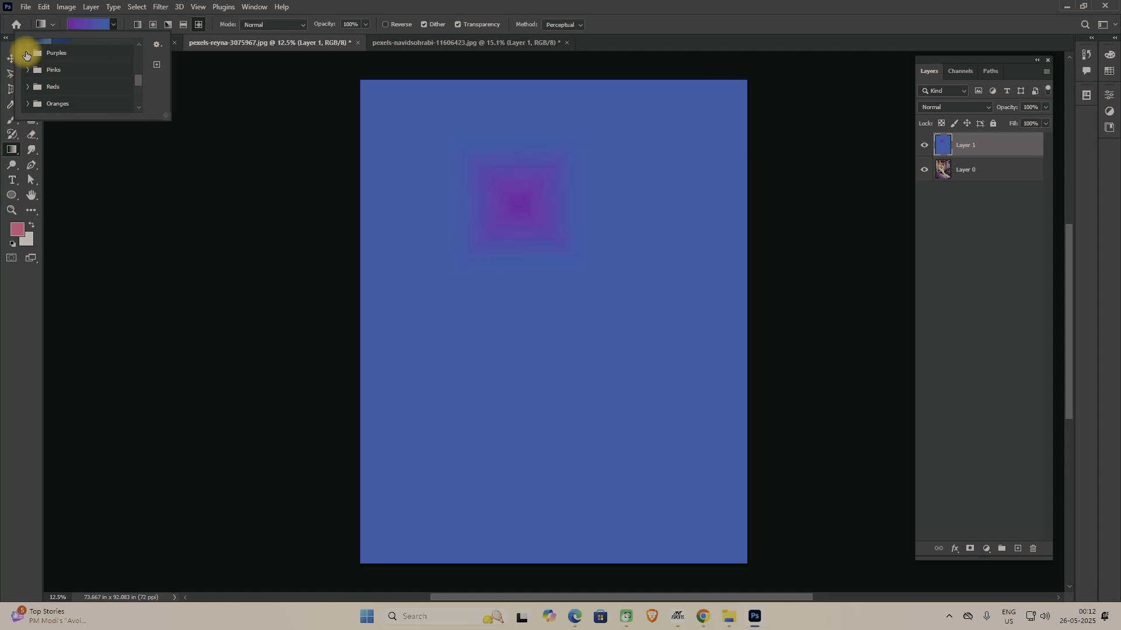
click(28, 53)
click(61, 71)
drag(502, 255, 610, 247)
drag(447, 112, 420, 185)
drag(589, 119, 603, 262)
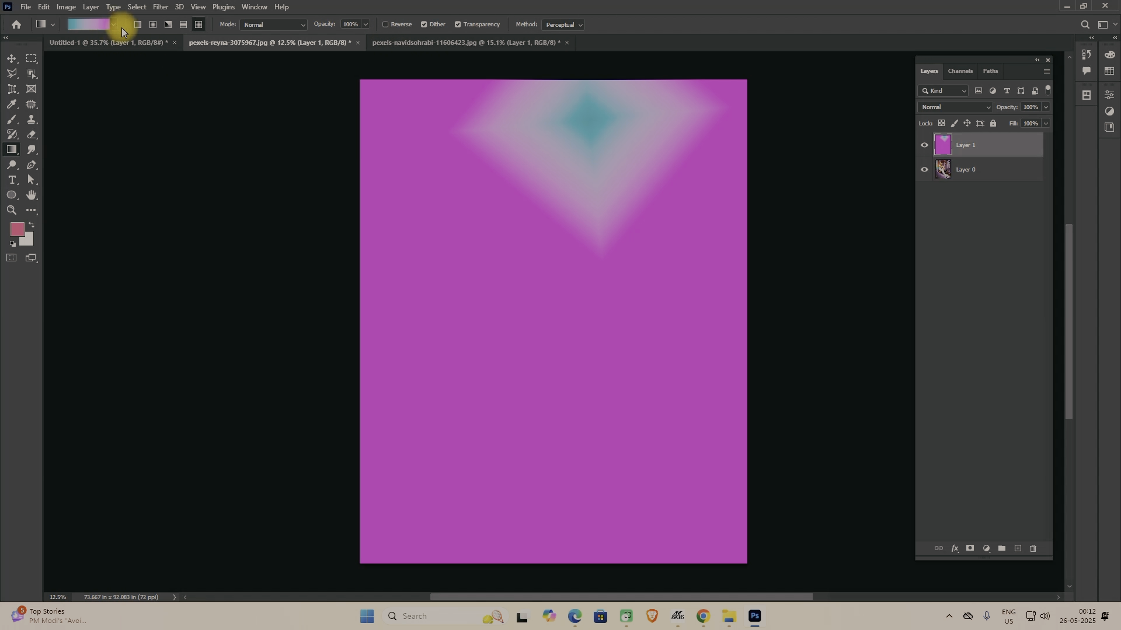
- Reselect the Diamond gradient type and draw an upright teal-centered square in the upper-left part of Layer 1
click(153, 26)
click(197, 25)
drag(493, 248, 615, 360)
- Turn on Reverse and draw Diamond gradients with a purple center on a teal surround in the upper part of Layer 1
click(384, 24)
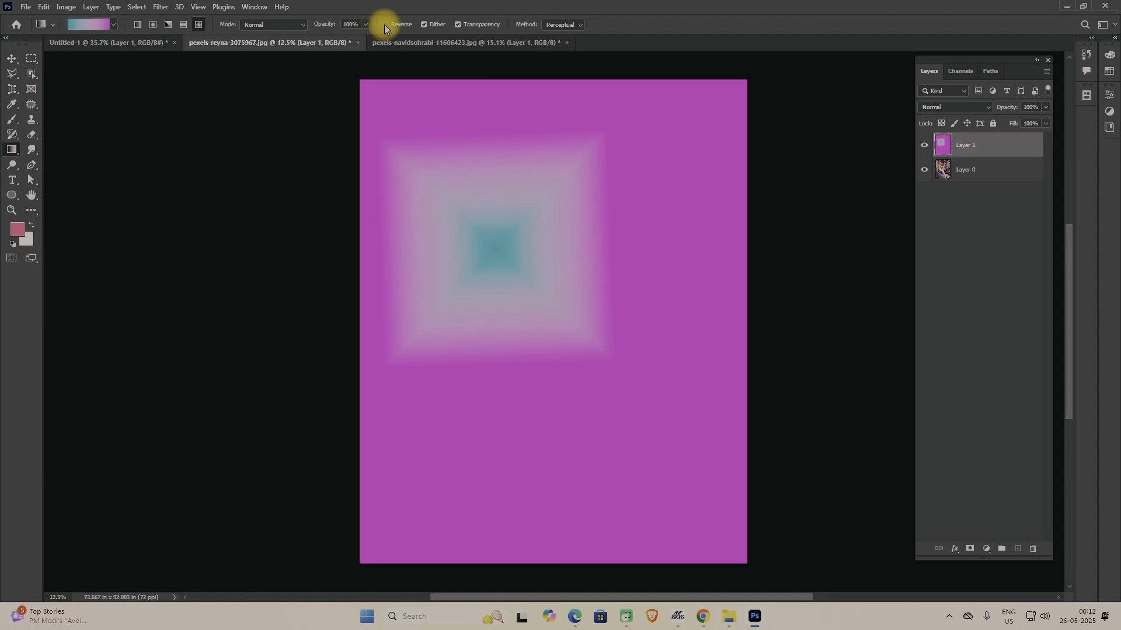
drag(525, 227, 640, 348)
drag(449, 110, 562, 220)
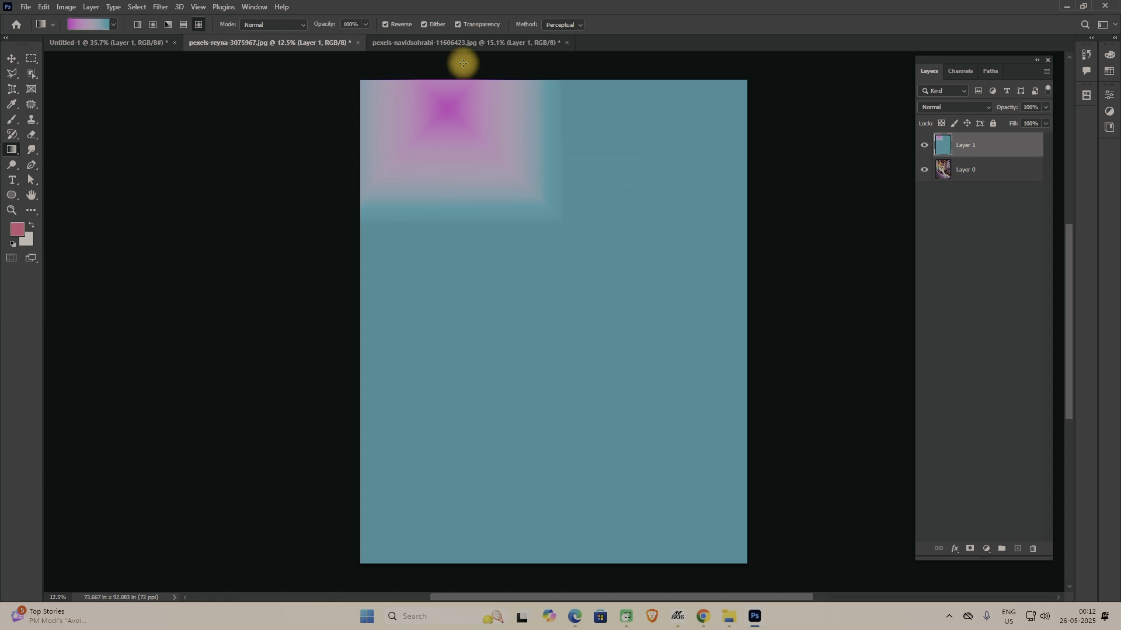
- Turn off Reverse and redraw the Diamond gradient several times, ending with a tilted teal-centered shape in the upper right of Layer 1
click(386, 25)
drag(555, 425, 636, 168)
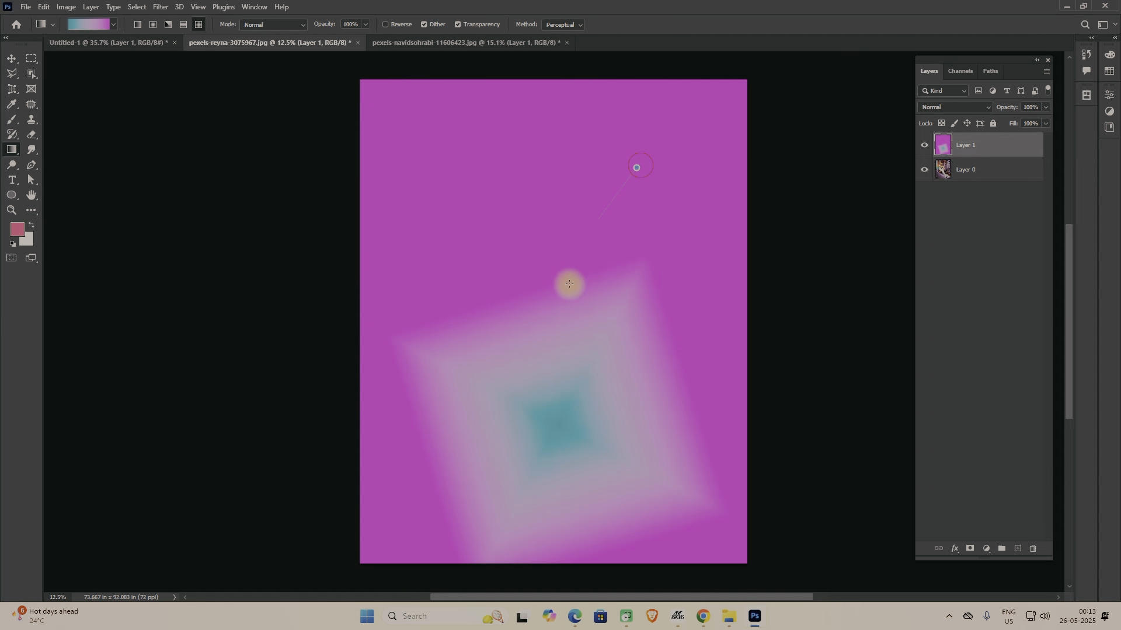
drag(569, 284, 565, 291)
drag(454, 208, 587, 356)
drag(588, 247, 525, 406)
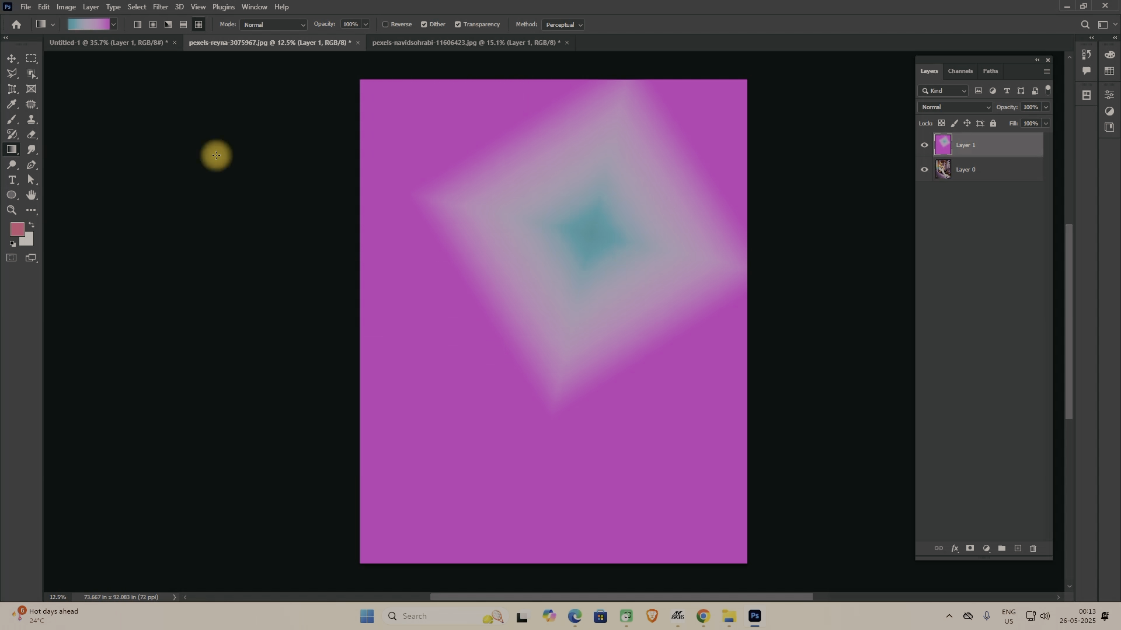
- Enlarge the gradient preset picker to show all its folders, and collapse the Blues and Purples groups
click(113, 28)
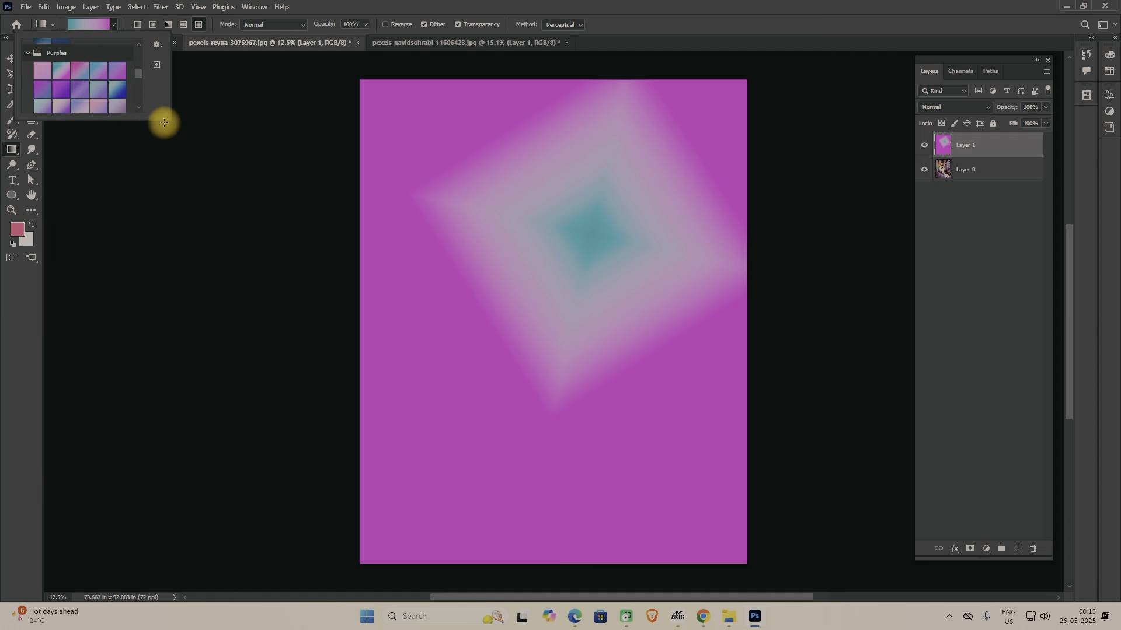
drag(166, 120, 234, 425)
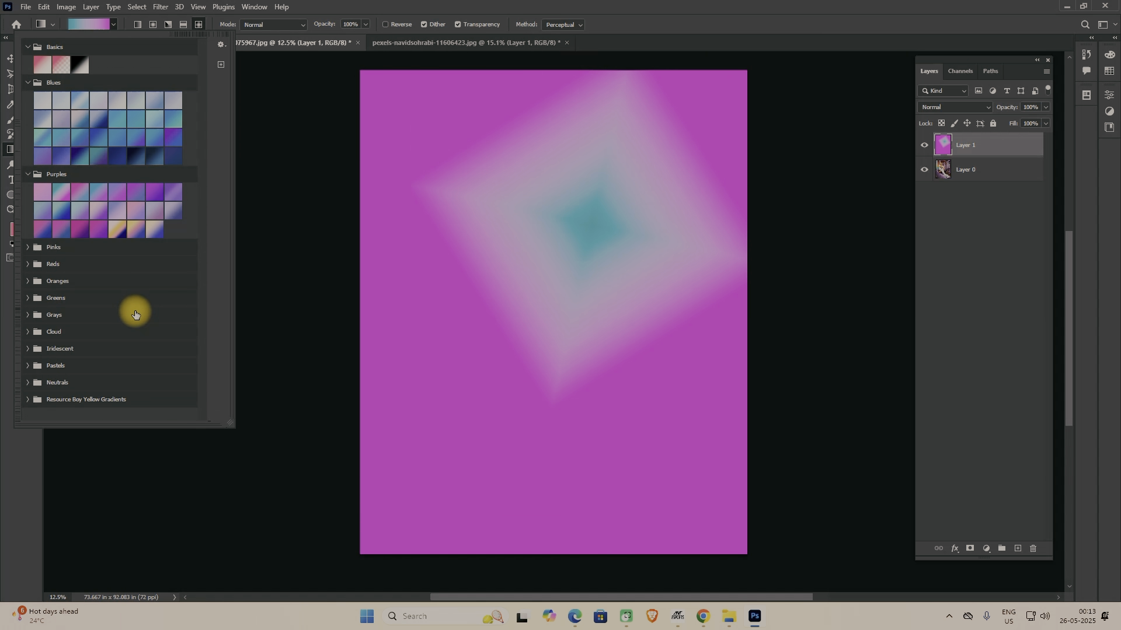
click(30, 86)
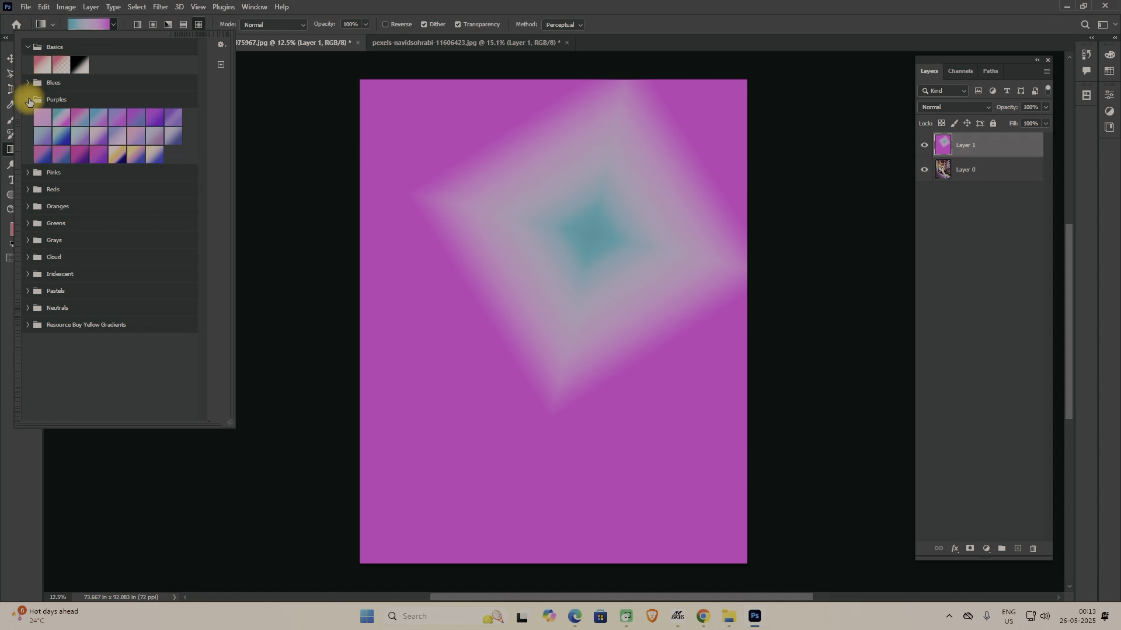
click(28, 98)
click(427, 11)
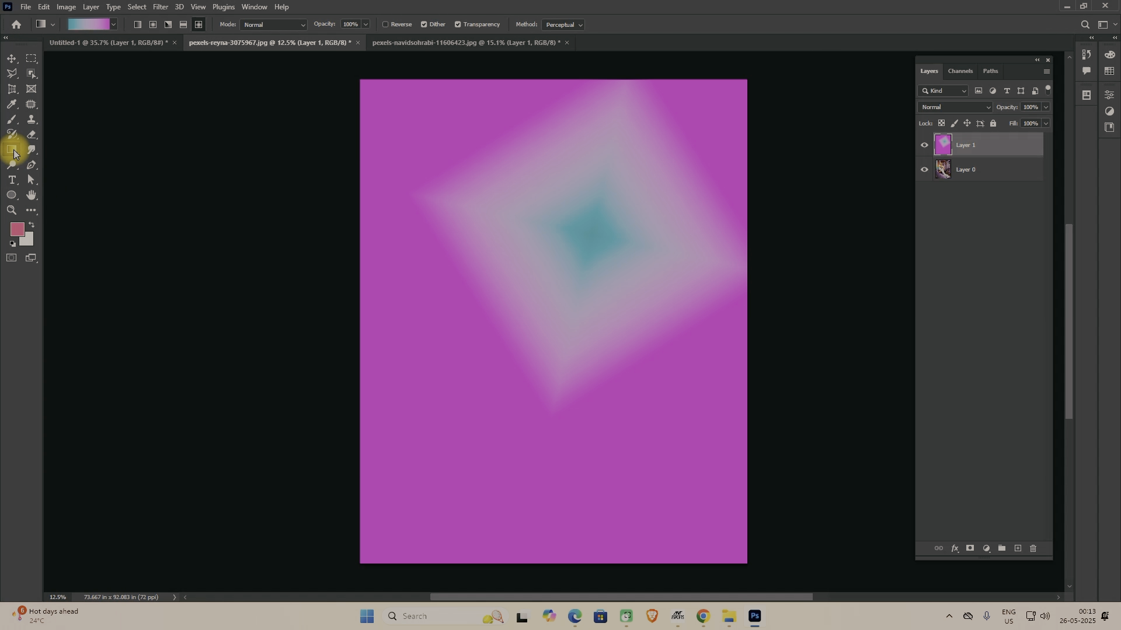
- Fill several purple, lilac and teal bands of the diamond gradient on Layer 1 with the pink foreground color using the Paint Bucket tool
right_click(13, 151)
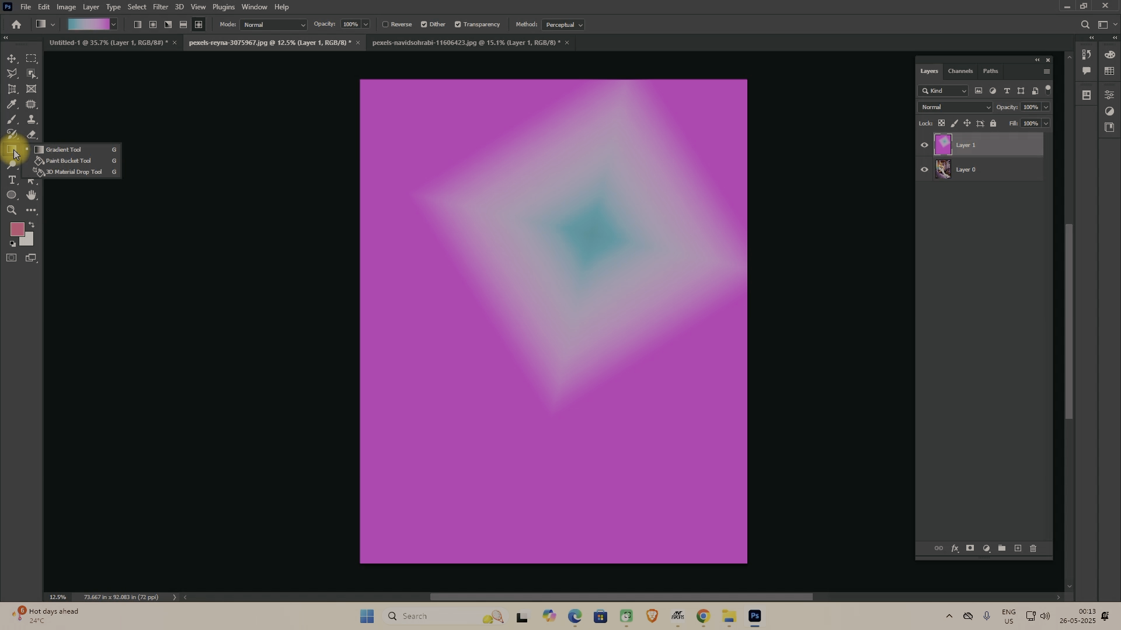
click(61, 163)
click(463, 303)
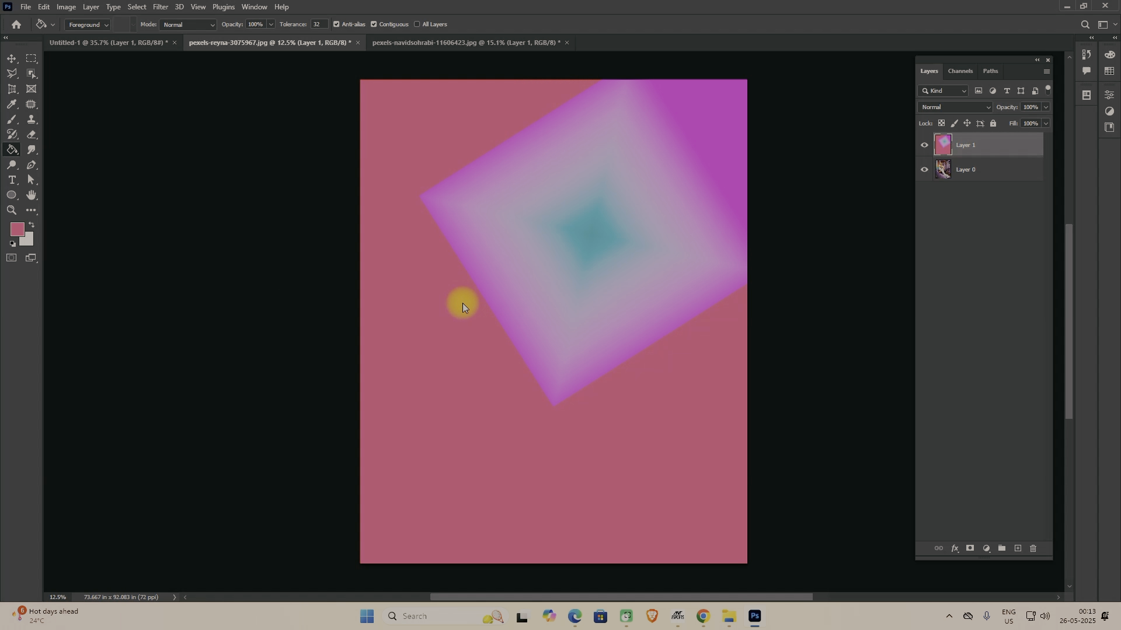
click(530, 282)
click(491, 289)
click(560, 275)
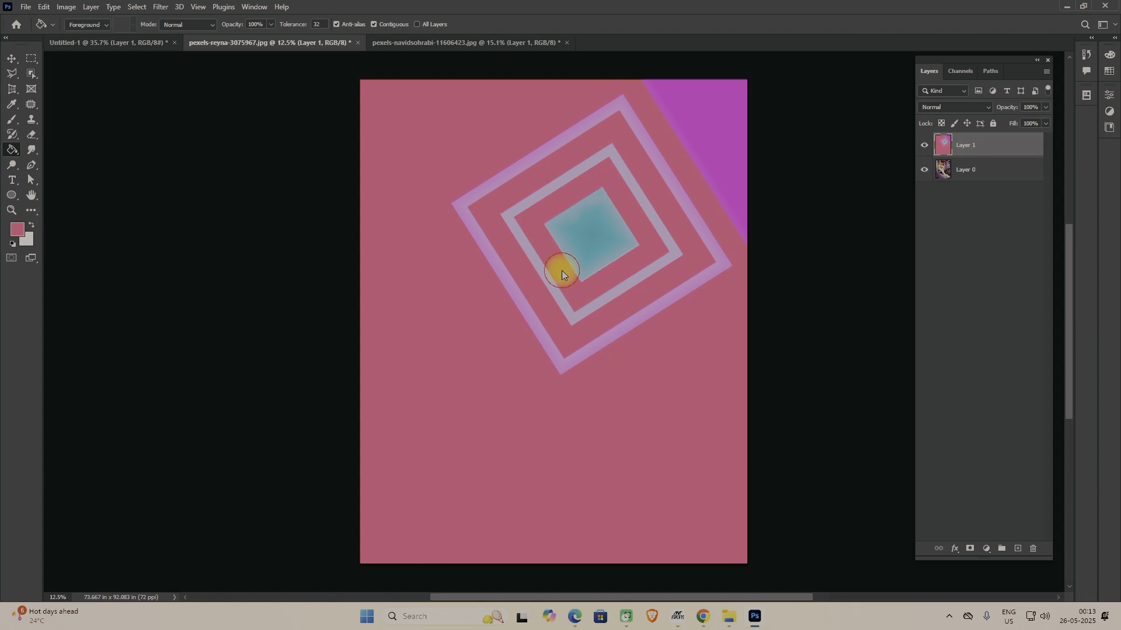
click(506, 286)
click(723, 178)
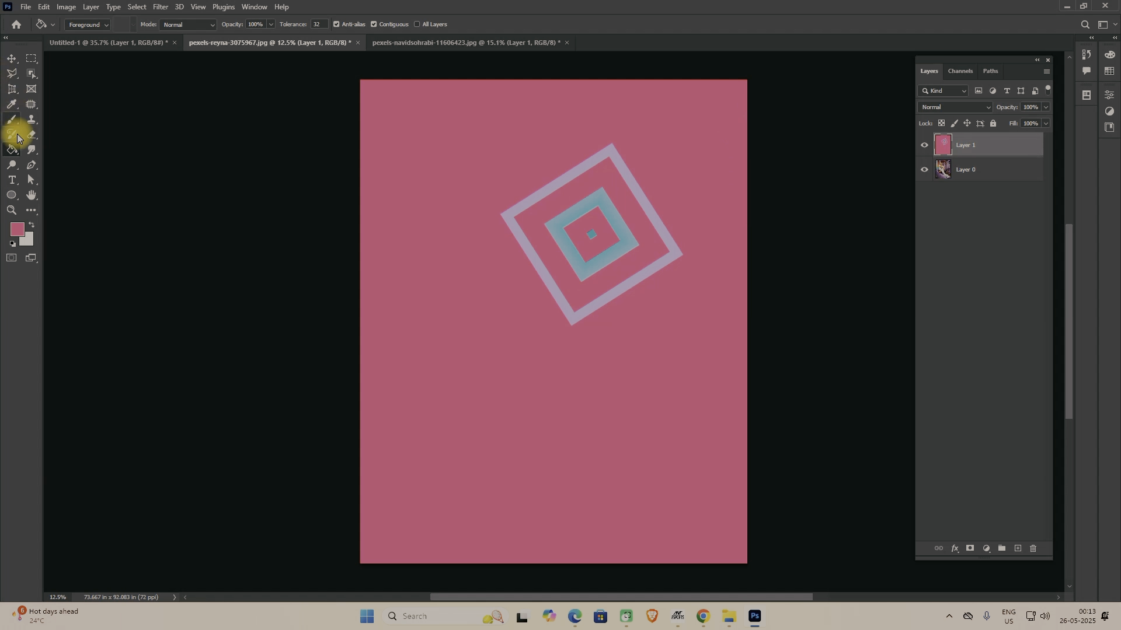
- Show the Blur, Sharpen and Smudge tool group and the Dodge, Burn and Sponge group in the Untitled-1 document
click(30, 153)
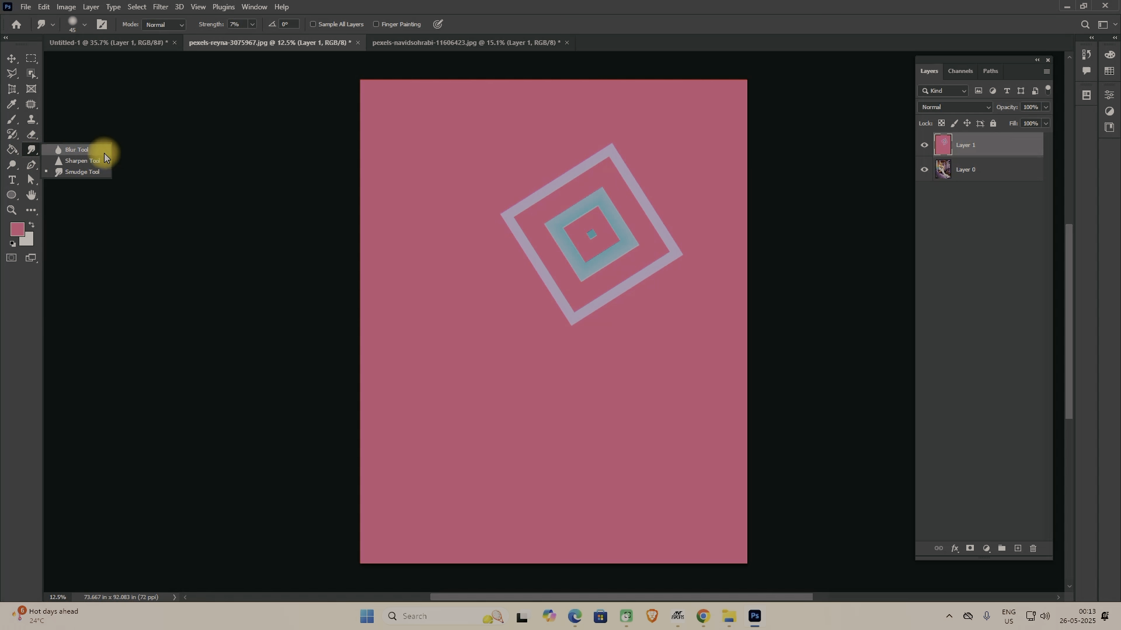
click(325, 51)
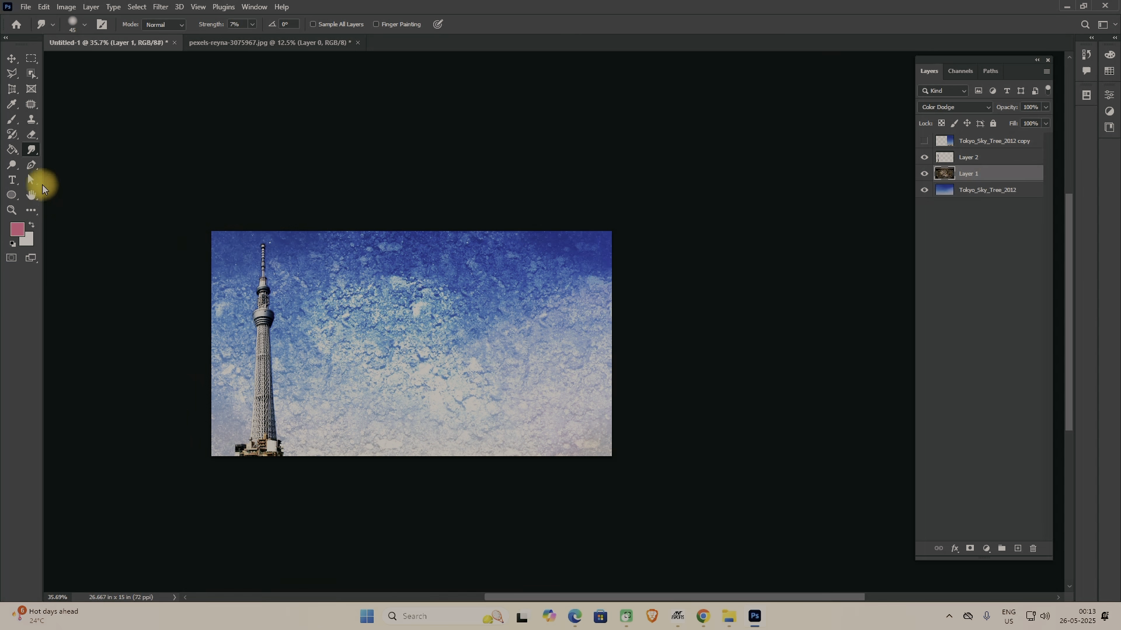
click(29, 149)
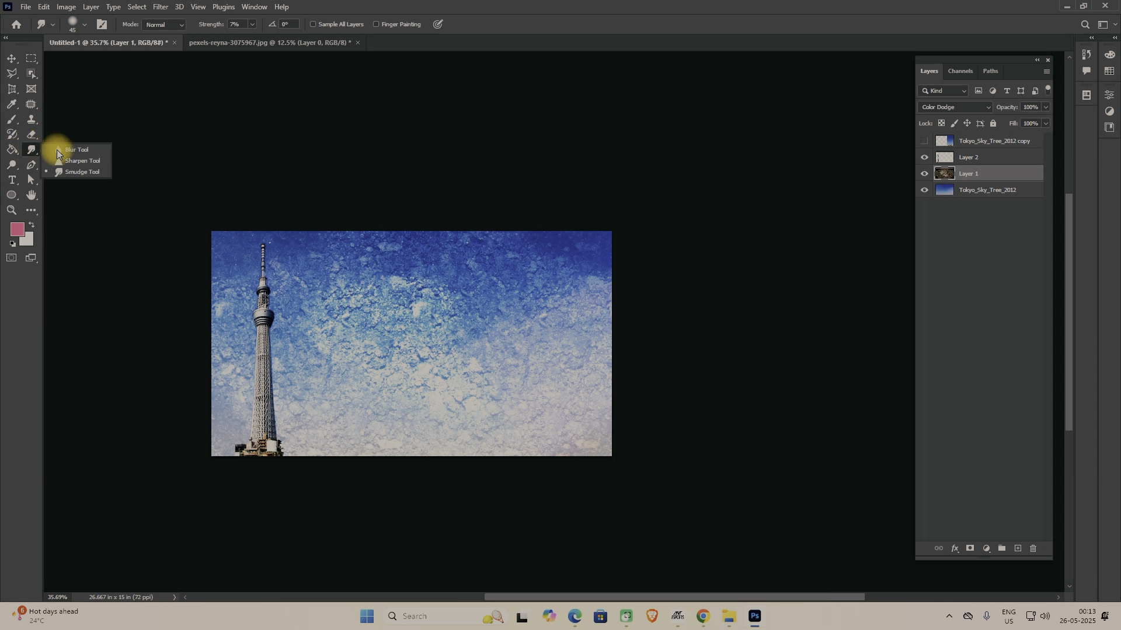
drag(12, 165, 40, 167)
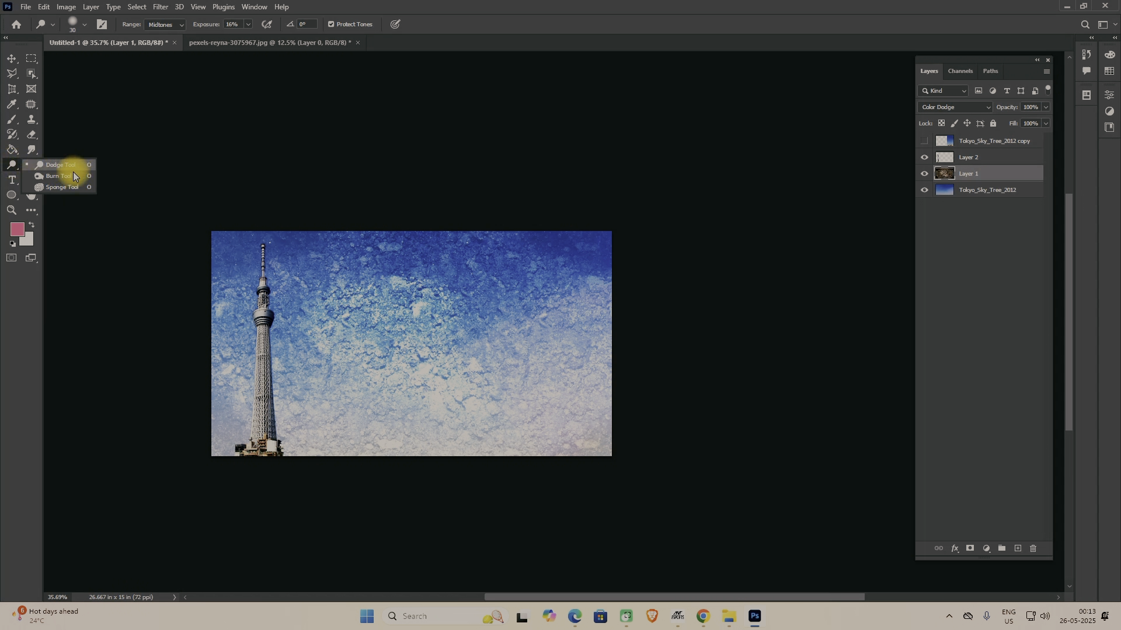
- Open a batch of portrait photos from the Downloads folder, including image, image (2) and the Pexels portrait 16791655
click(25, 8)
click(41, 29)
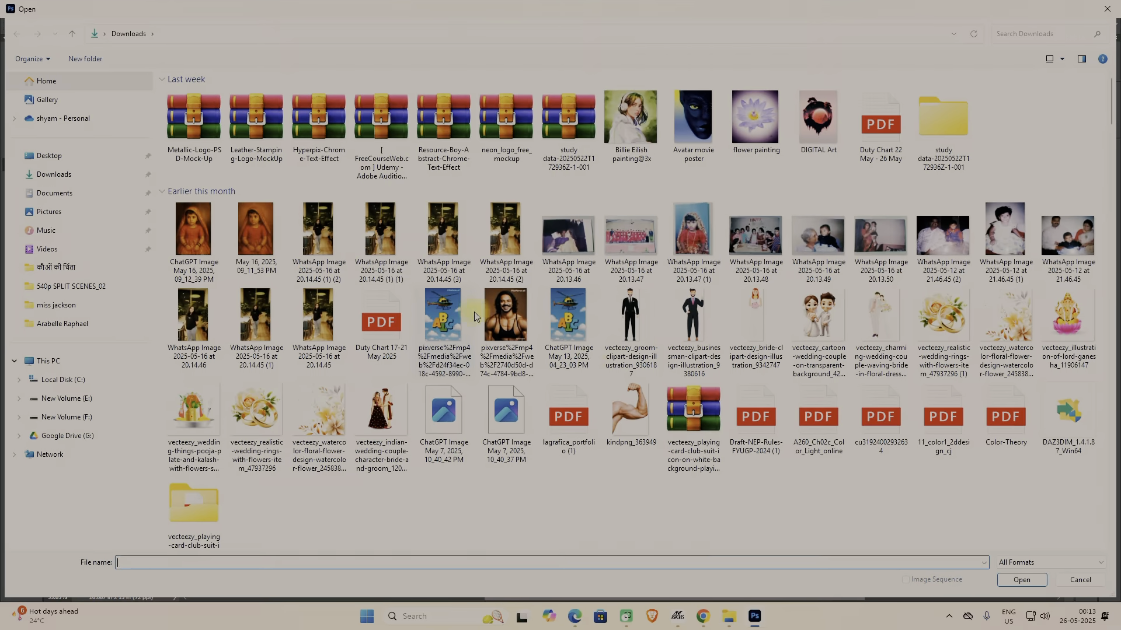
scroll(619, 366, down, 10)
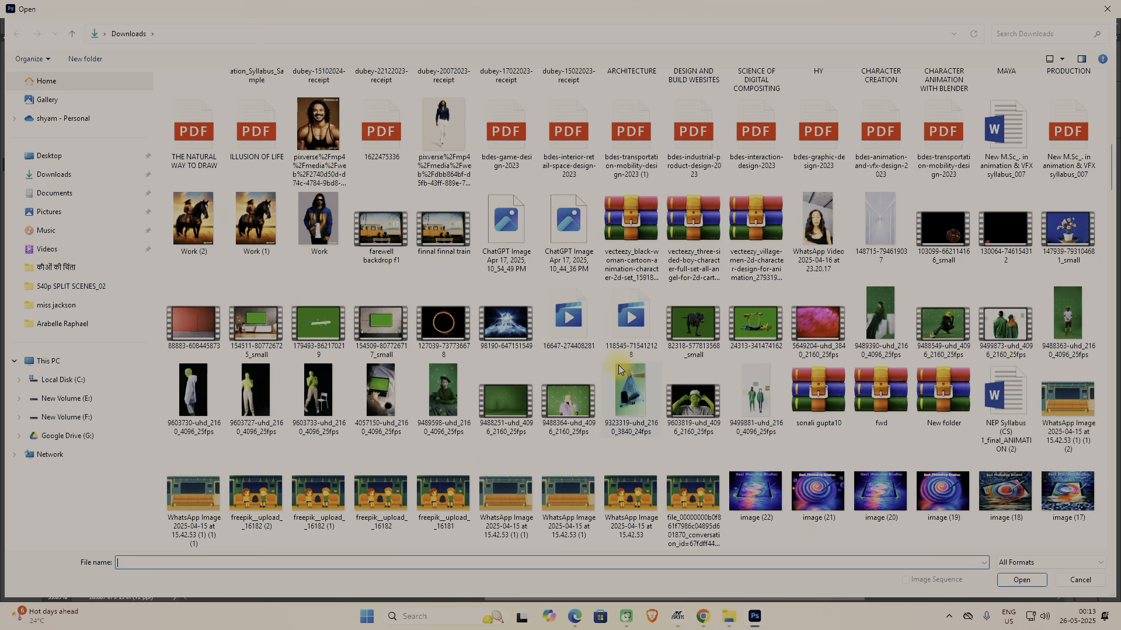
scroll(618, 365, down, 10)
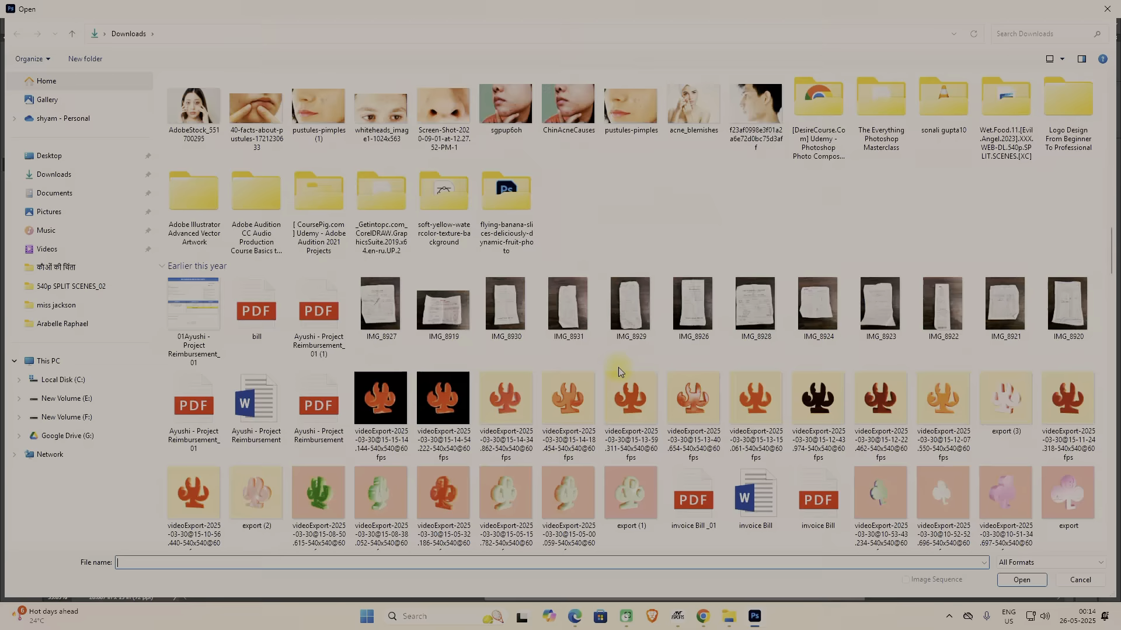
click(529, 300)
ctrl+click(547, 304)
ctrl+click(318, 292)
ctrl+click(444, 292)
scroll(623, 302, down, 15)
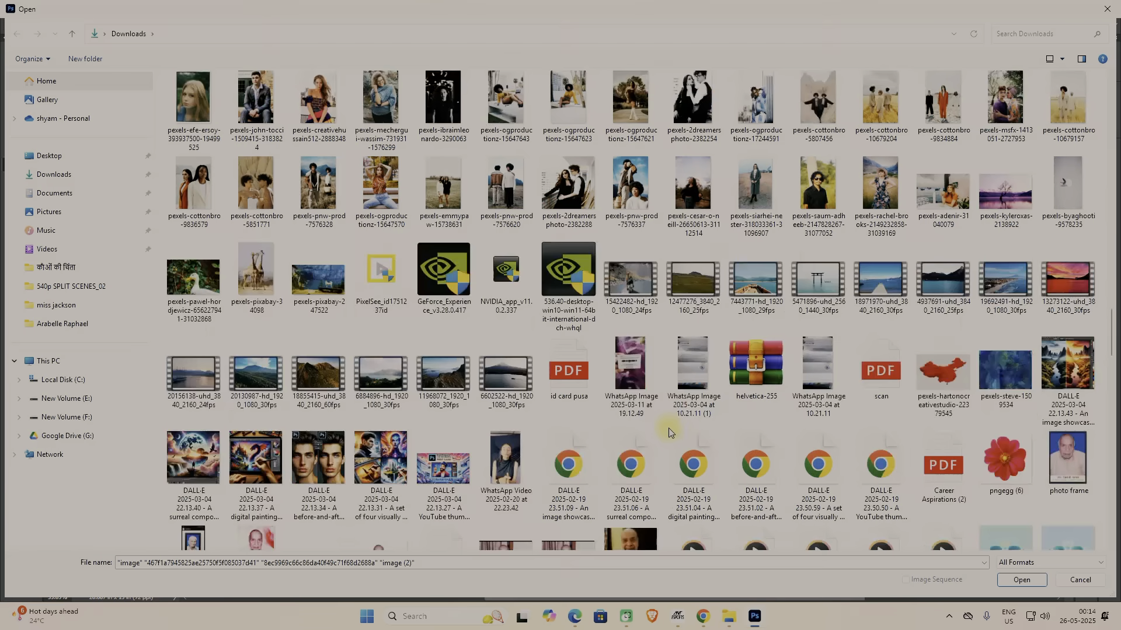
ctrl+click(624, 302)
key(Return)
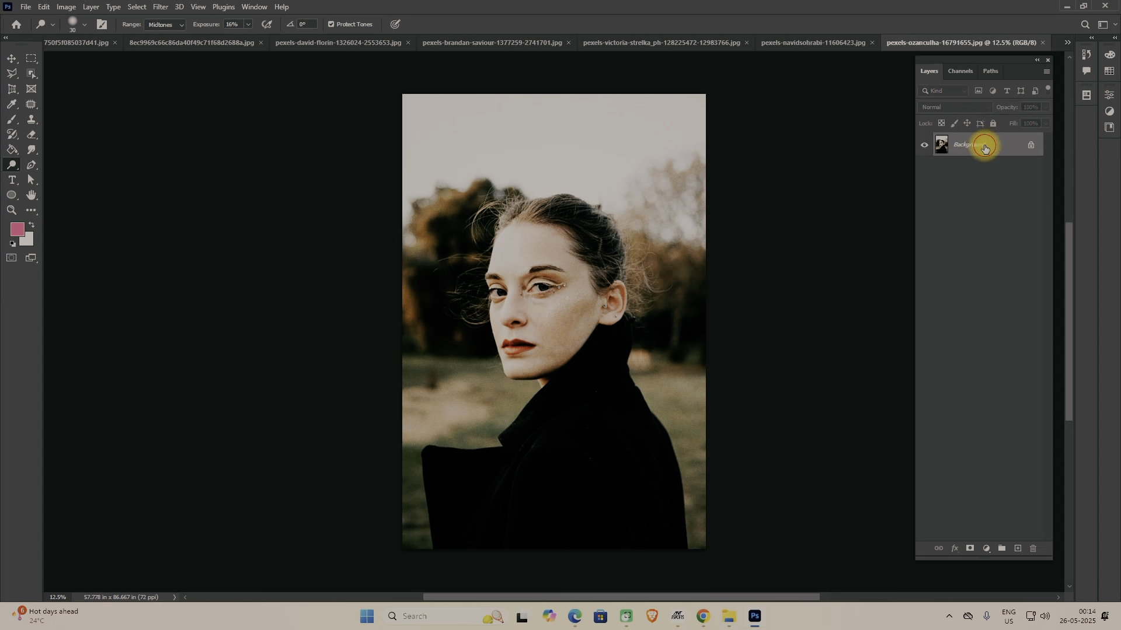
- Convert the portrait's locked Background into Layer 0 and duplicate it as Layer 0 copy
double_click(984, 148)
click(657, 180)
drag(984, 140, 1018, 548)
- Examine the grainy skin texture on the woman's cheek, nose, mouth, eyes and forehead at close range
scroll(562, 318, up, 5)
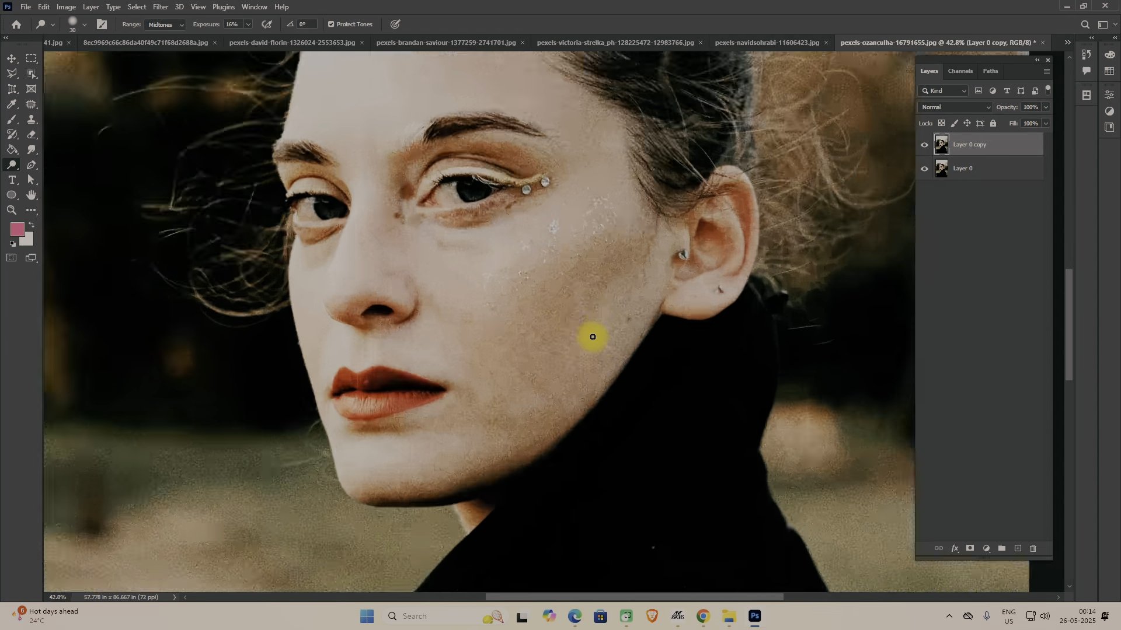
scroll(592, 337, up, 3)
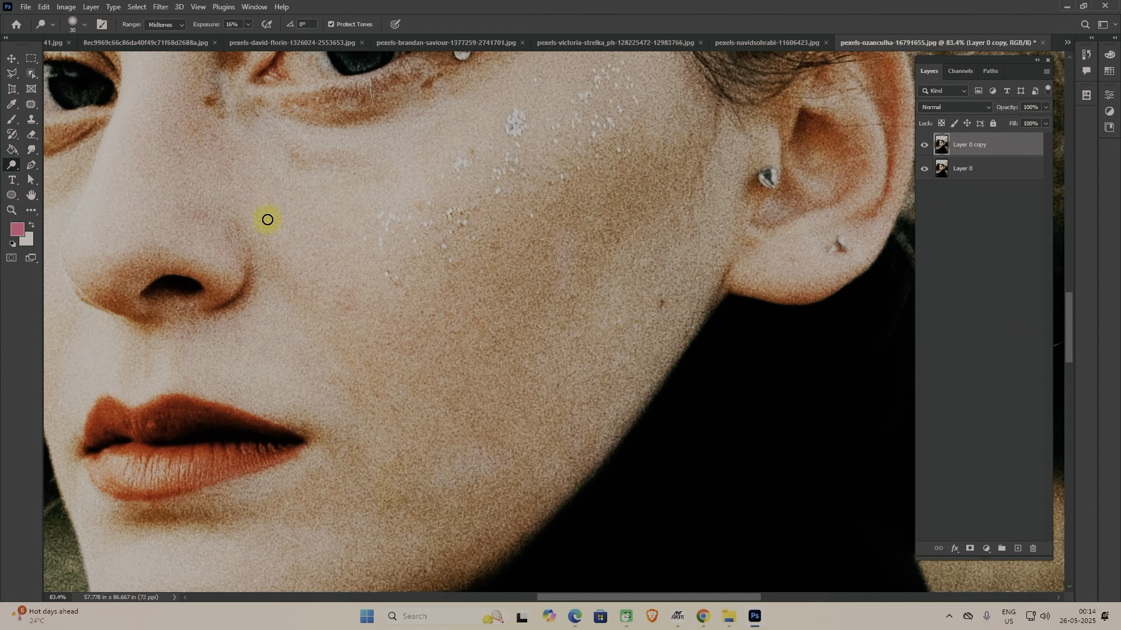
key(space)
drag(300, 325, 420, 444)
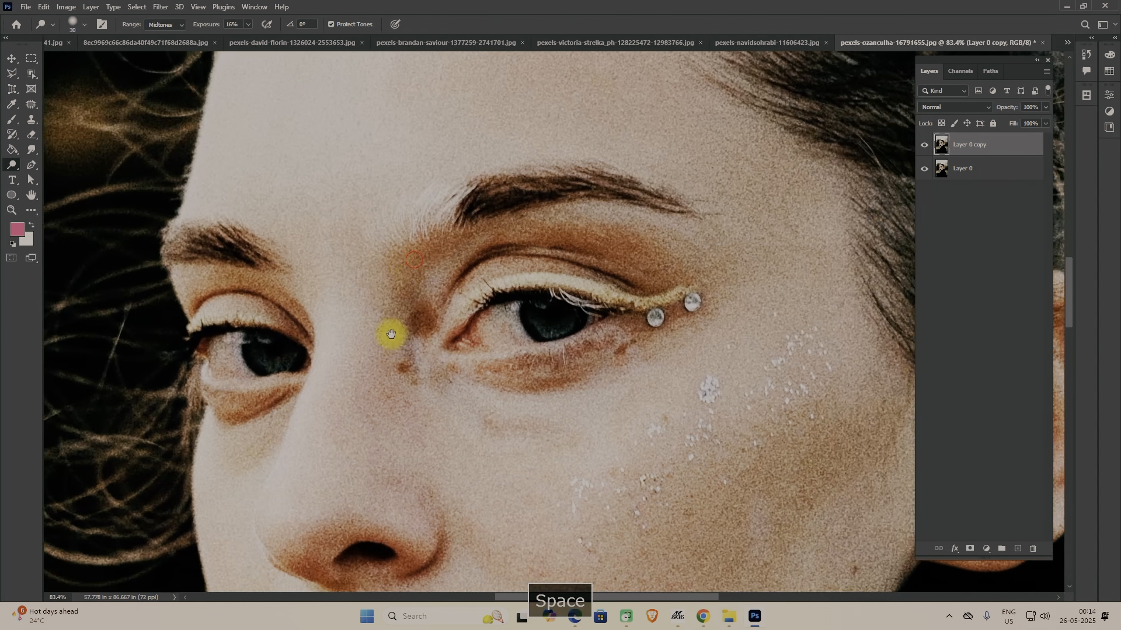
drag(393, 332, 428, 444)
drag(420, 358, 658, 341)
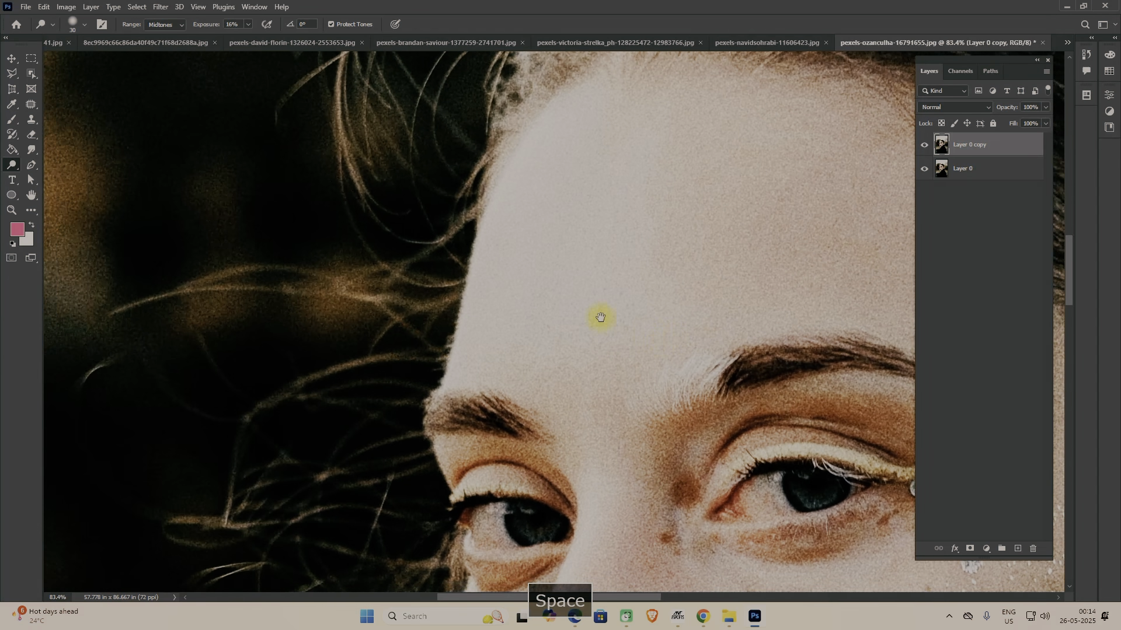
drag(600, 318, 269, 213)
drag(399, 456, 397, 219)
drag(405, 332, 341, 190)
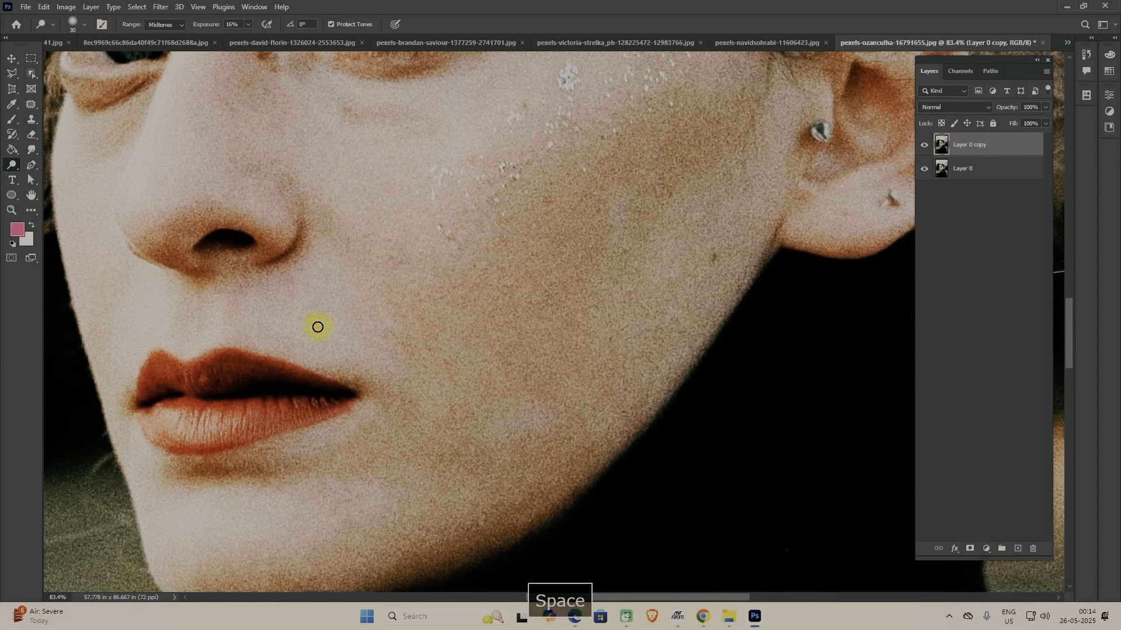
scroll(325, 322, down, 3)
scroll(325, 323, down, 5)
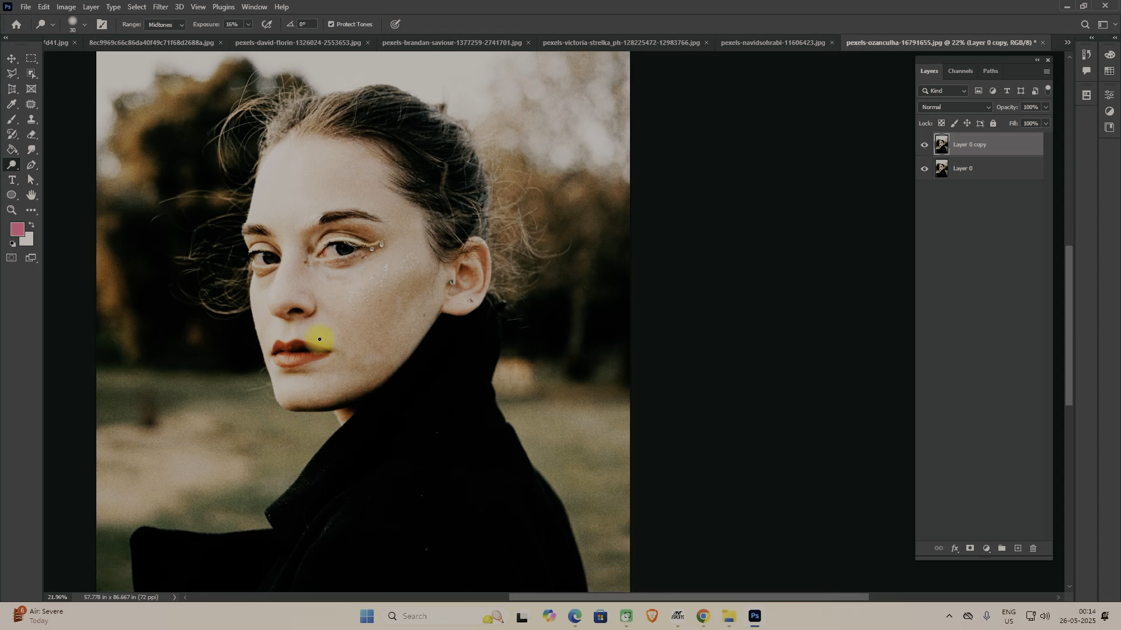
scroll(320, 339, up, 4)
scroll(366, 337, up, 3)
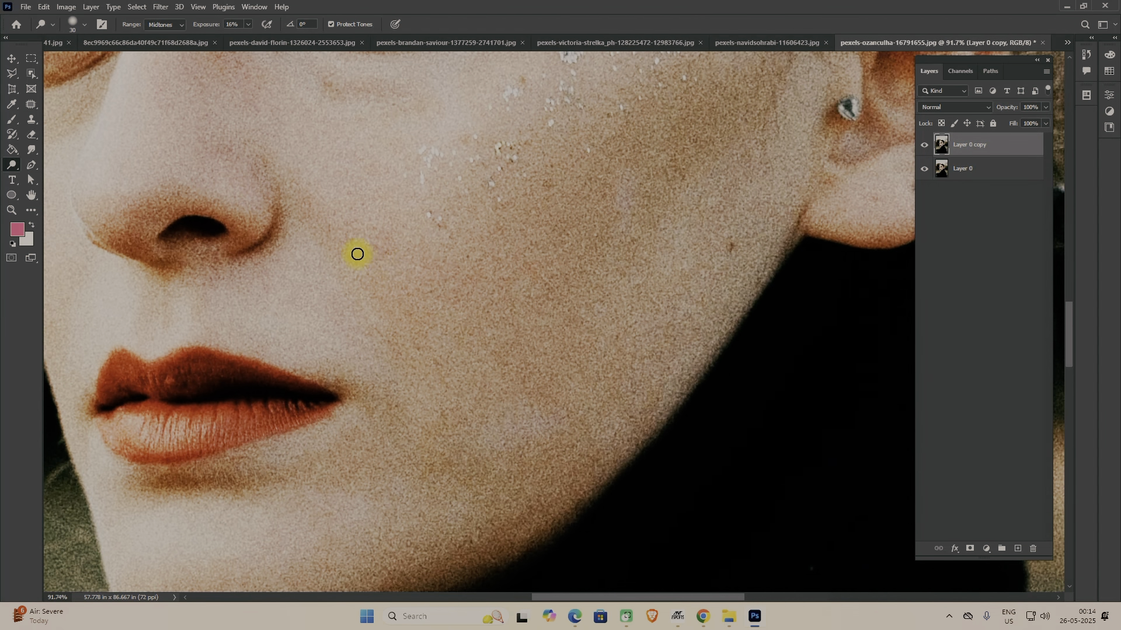
scroll(467, 343, down, 5)
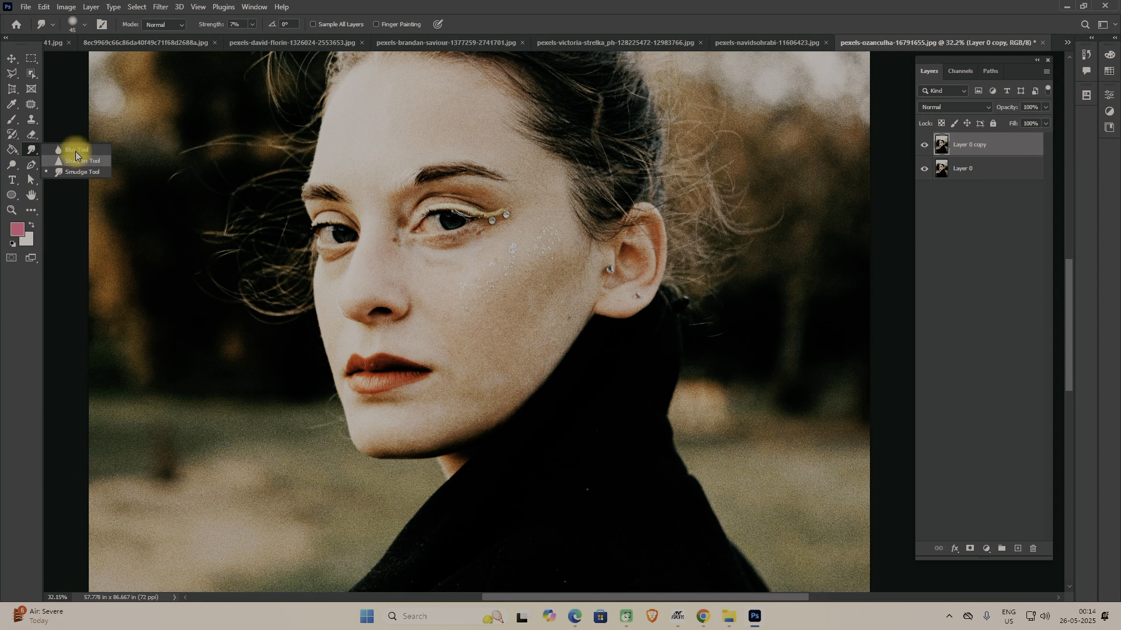
- Choose the Blur tool at 100% strength and enlarge its brush to 200
click(74, 150)
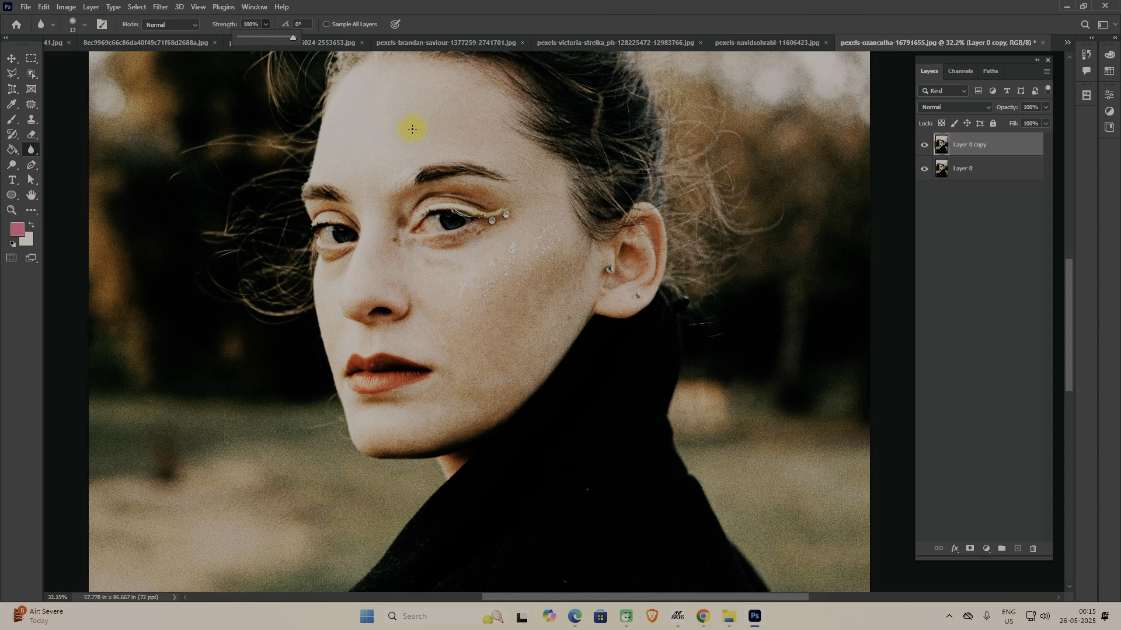
key(bracketright)
key(bracketright)
key(bracketright)
key(bracketright)
key(bracketright)
key(bracketright)
key(bracketright)
key(bracketright)
key(bracketright)
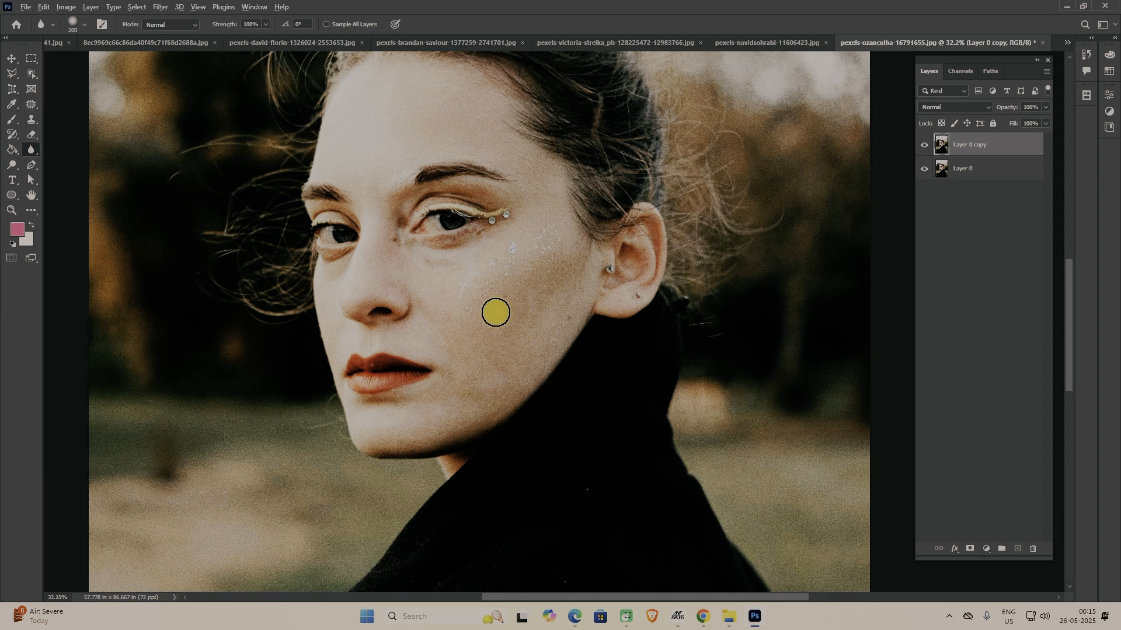
- Blur the grainy skin on the woman's cheek and beside the mouth on Layer 0 copy, undoing the last stroke
scroll(495, 312, up, 5)
key(space)
drag(477, 316, 437, 235)
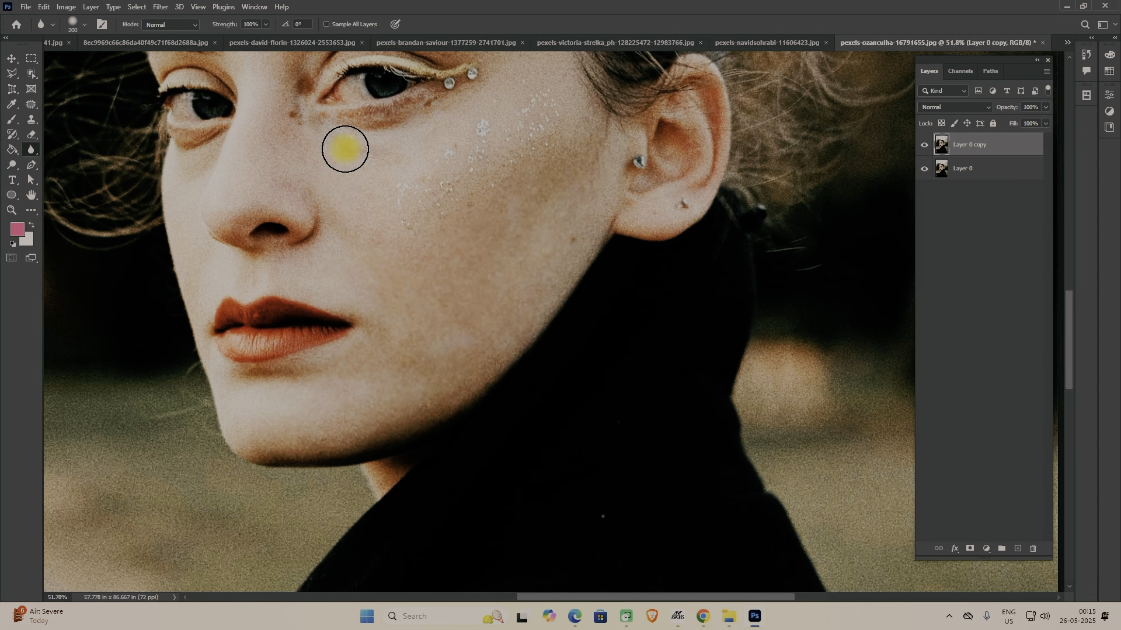
key(space)
drag(463, 230, 414, 295)
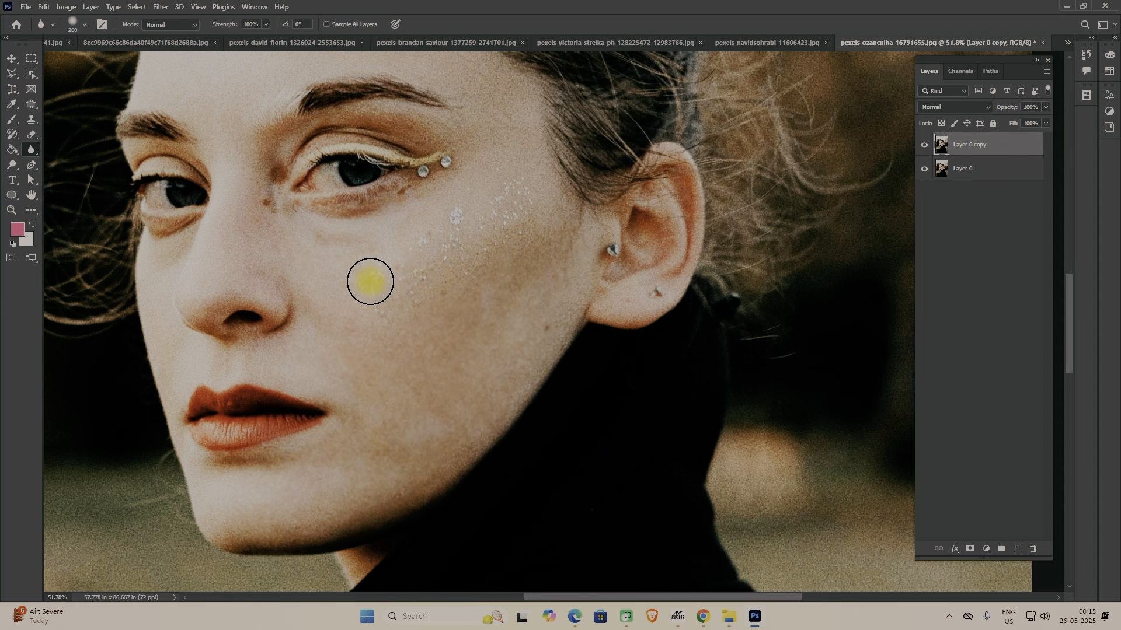
key(ctrl+z)
key(space)
drag(401, 309, 531, 306)
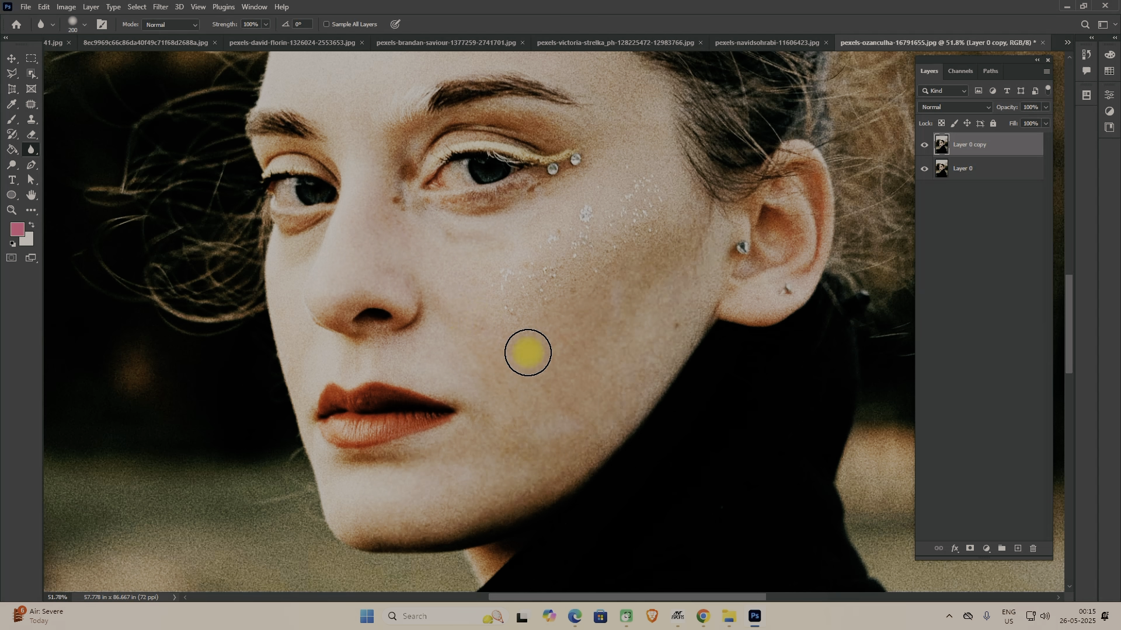
- Hide and show Layer 0 copy to compare the blurred cheek with the original skin
key(super)
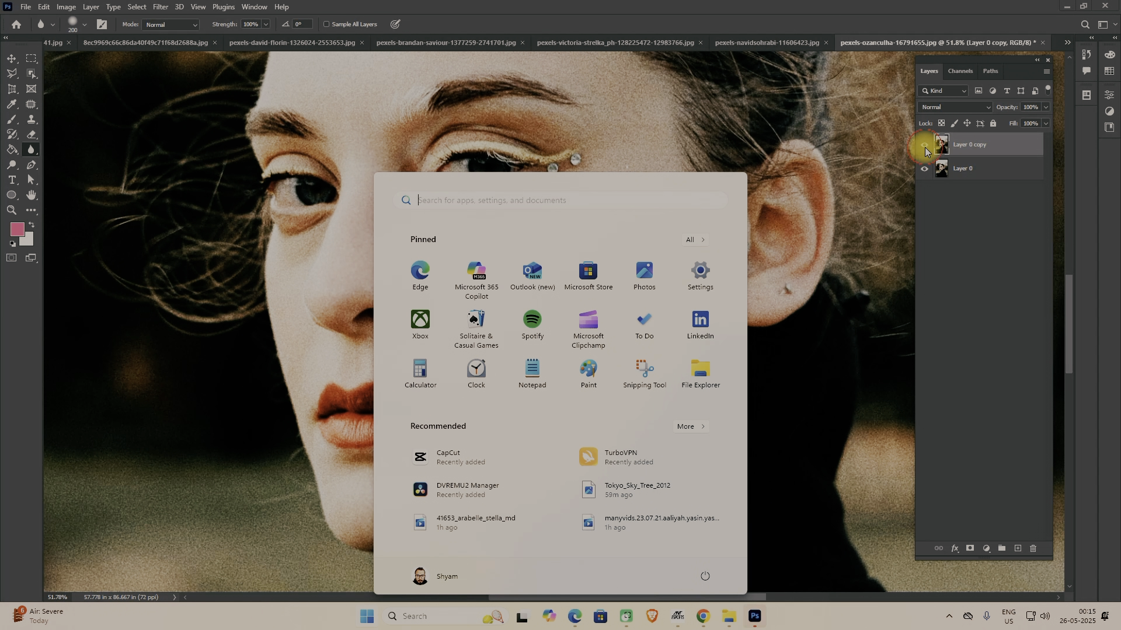
click(912, 146)
click(925, 145)
scroll(513, 256, up, 3)
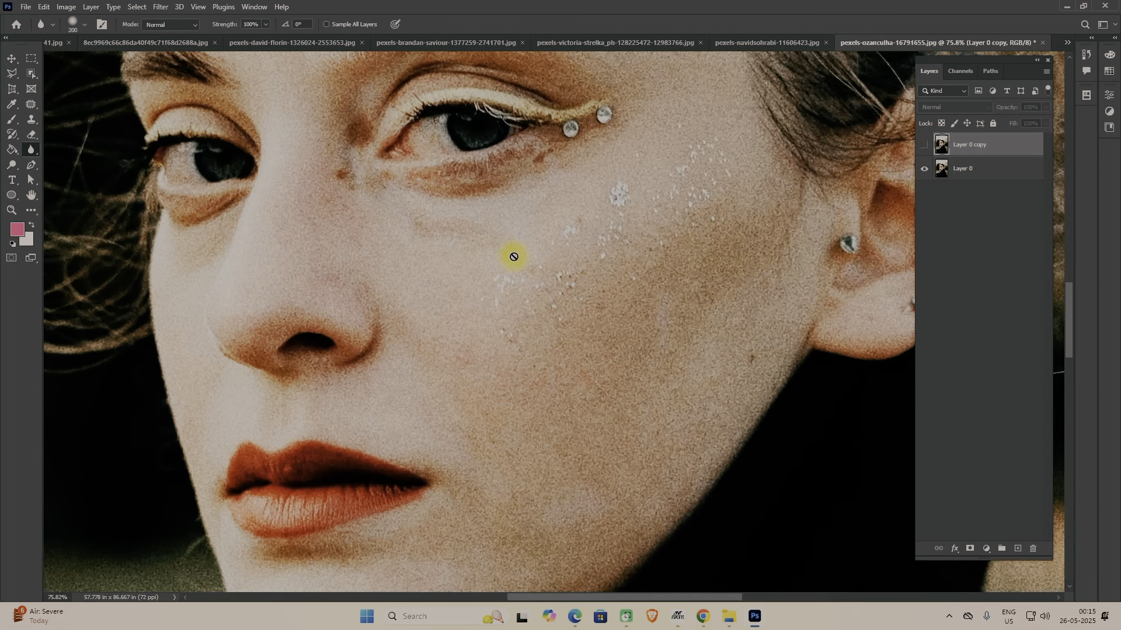
click(924, 146)
- Blur the remaining grain under the eye and across the cheek, jaw and chin on Layer 0 copy
mouse_move(667, 359)
mouse_down()
mouse_move(620, 351)
mouse_move(549, 262)
mouse_up()
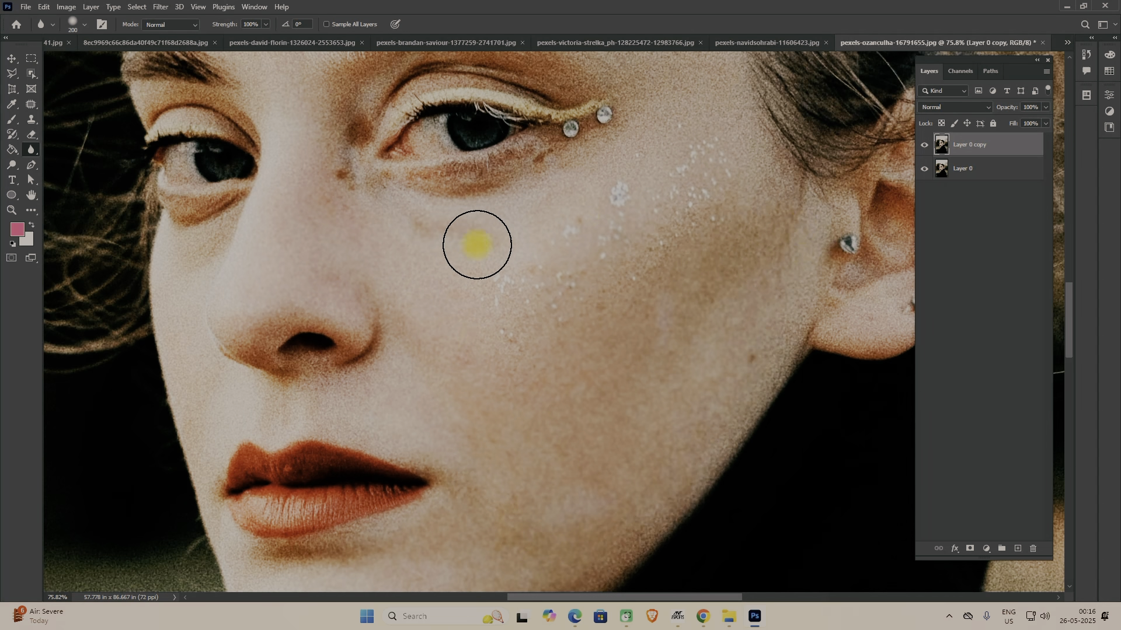
drag(555, 208, 532, 362)
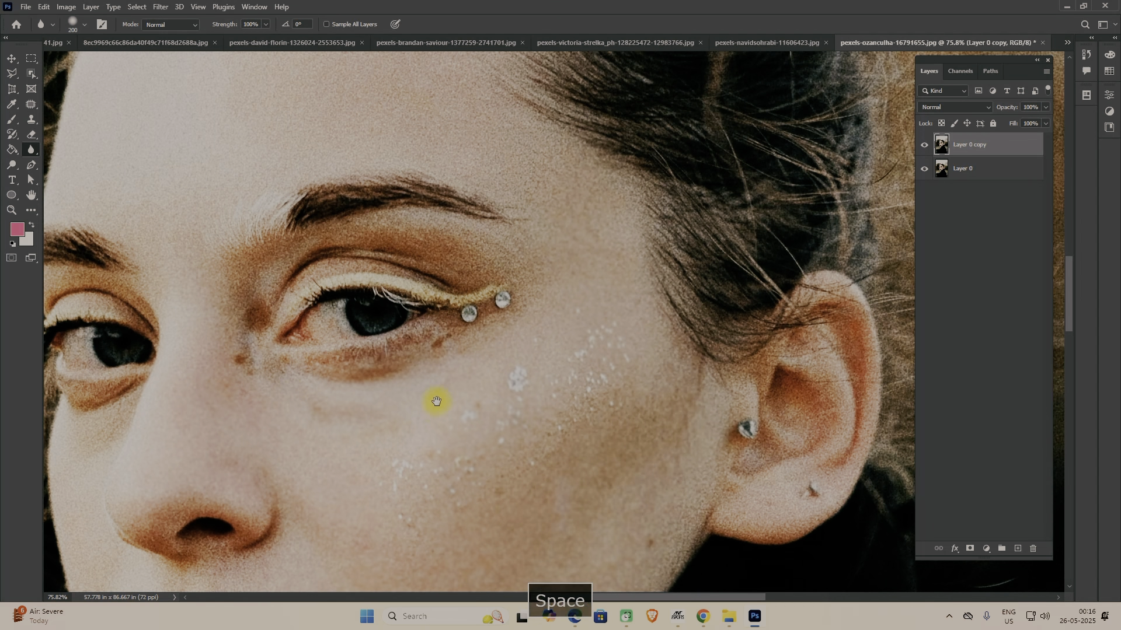
drag(437, 400, 503, 303)
drag(388, 335, 466, 256)
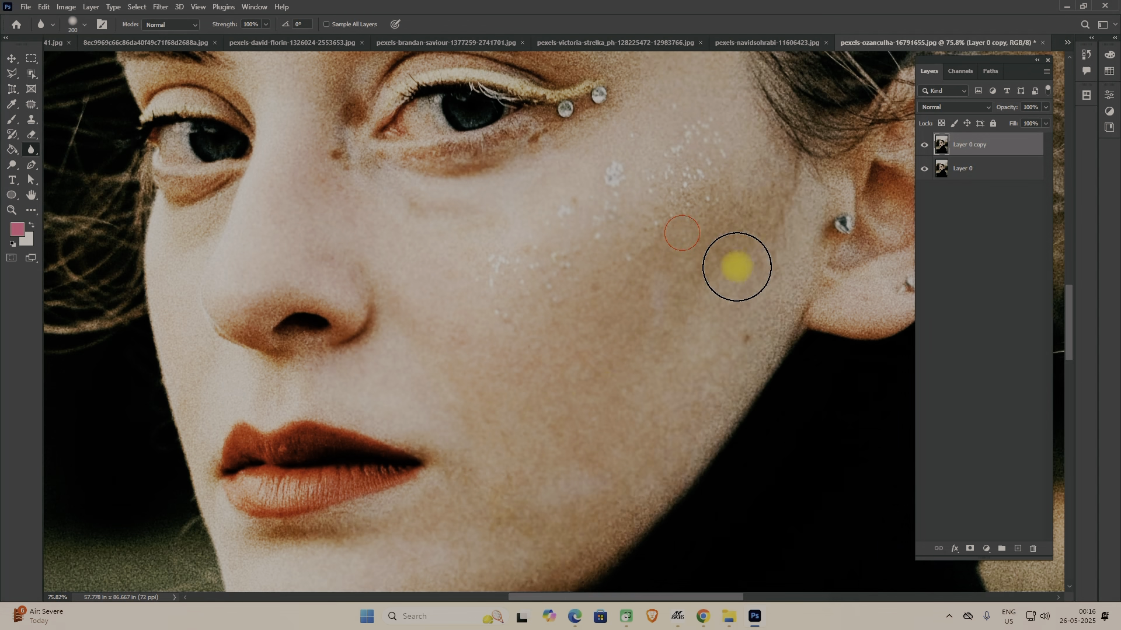
drag(717, 327, 723, 175)
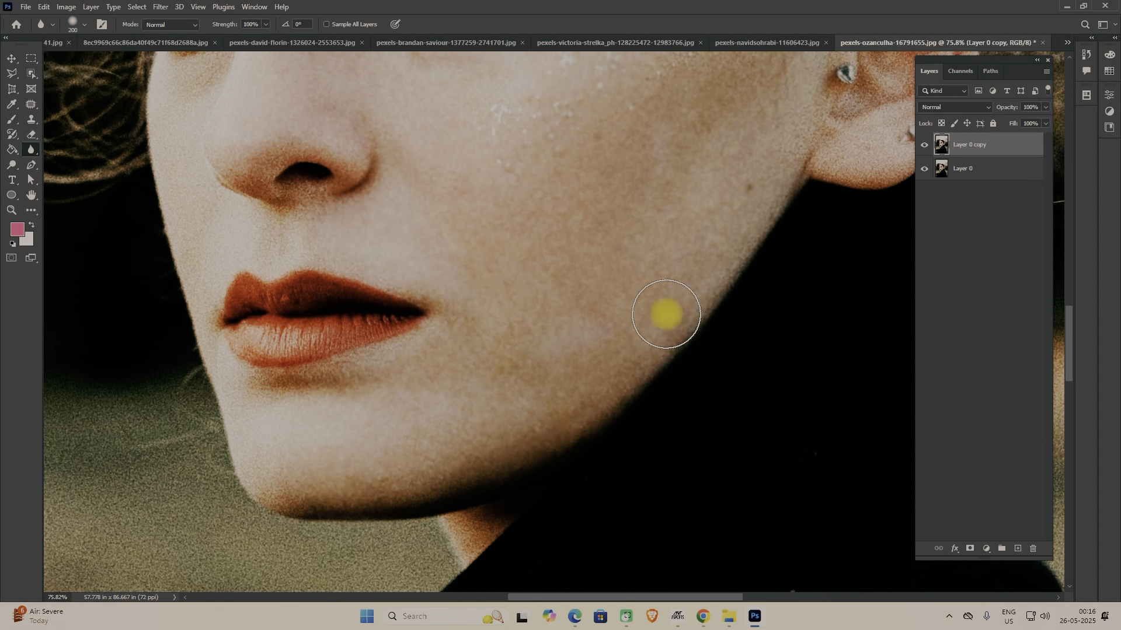
key(space)
drag(578, 175, 566, 385)
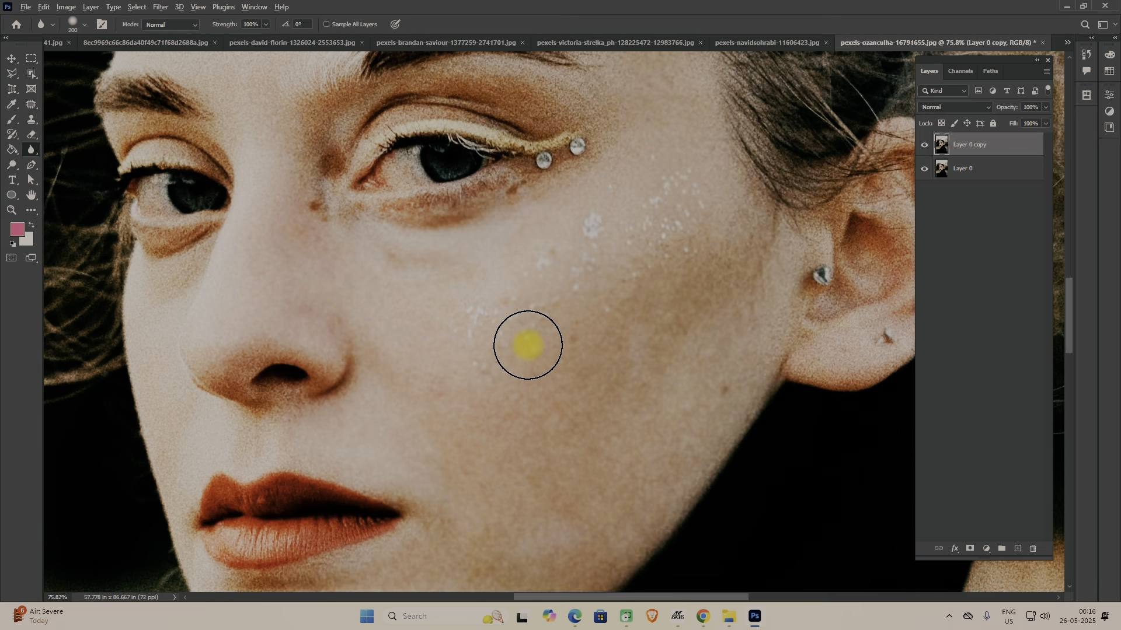
scroll(528, 345, down, 5)
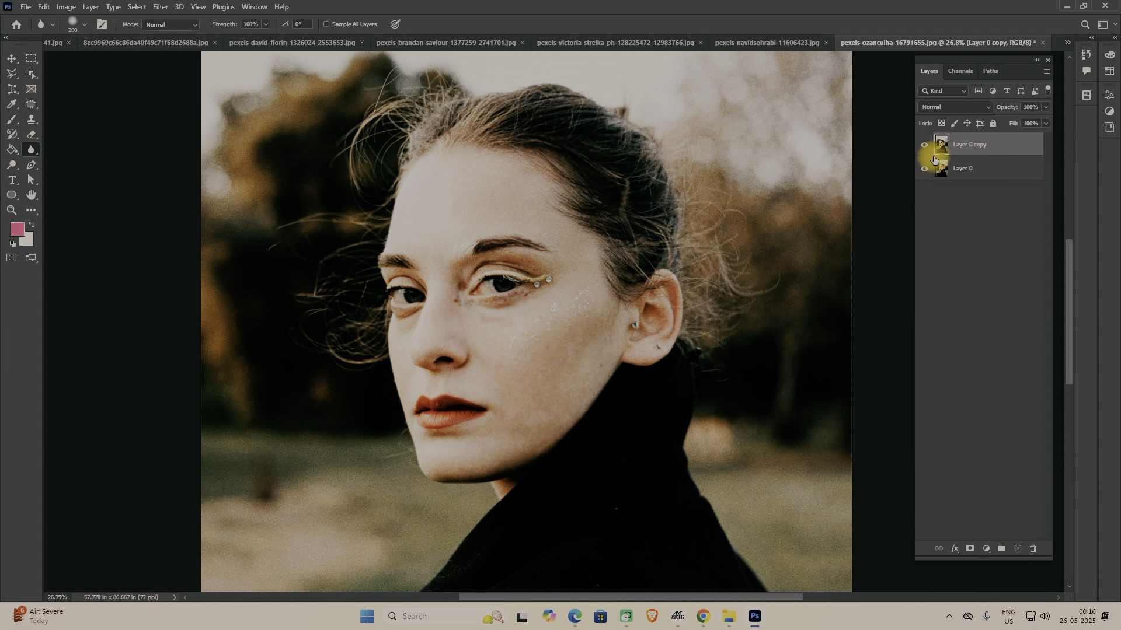
scroll(775, 282, up, 2)
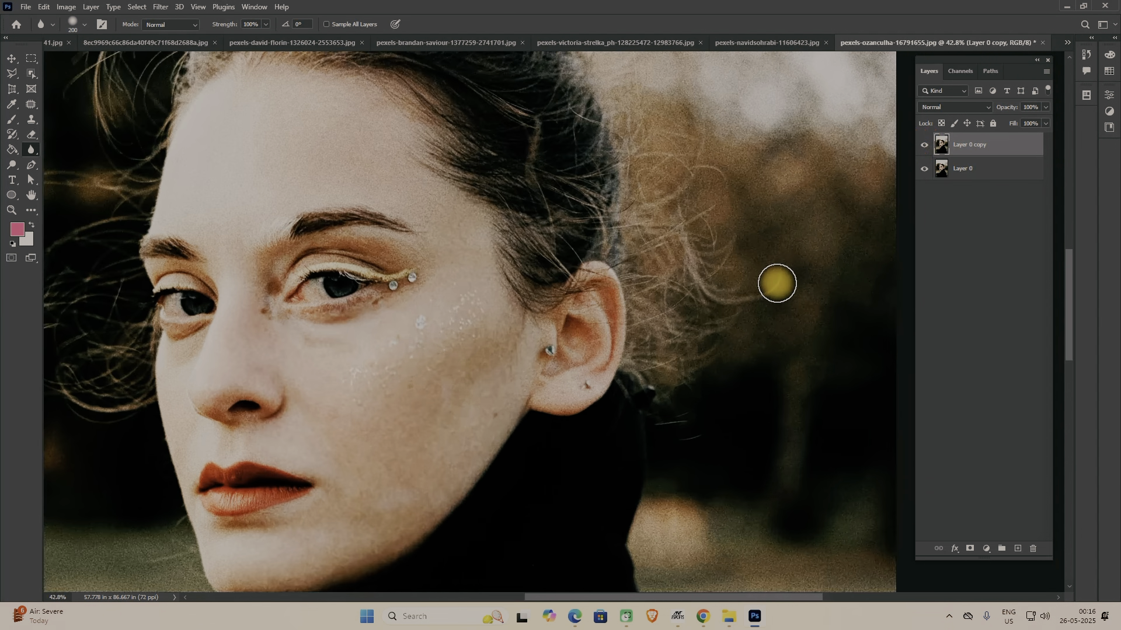
- Compare Layer 0 copy with the original layer and view the blurred portrait as a whole
click(925, 147)
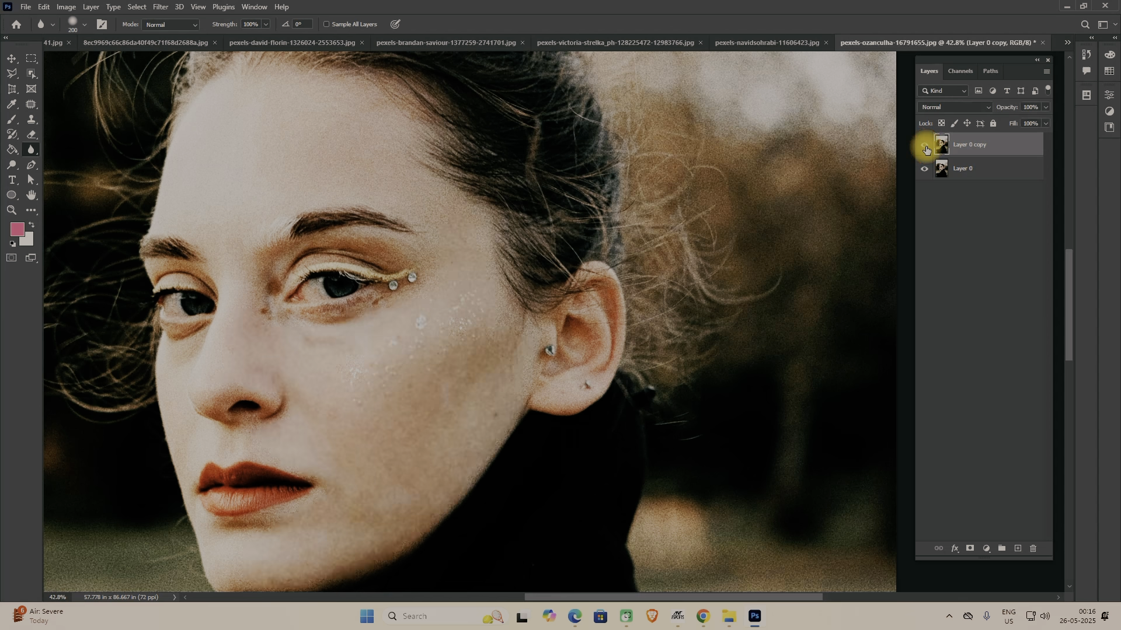
scroll(648, 225, down, 3)
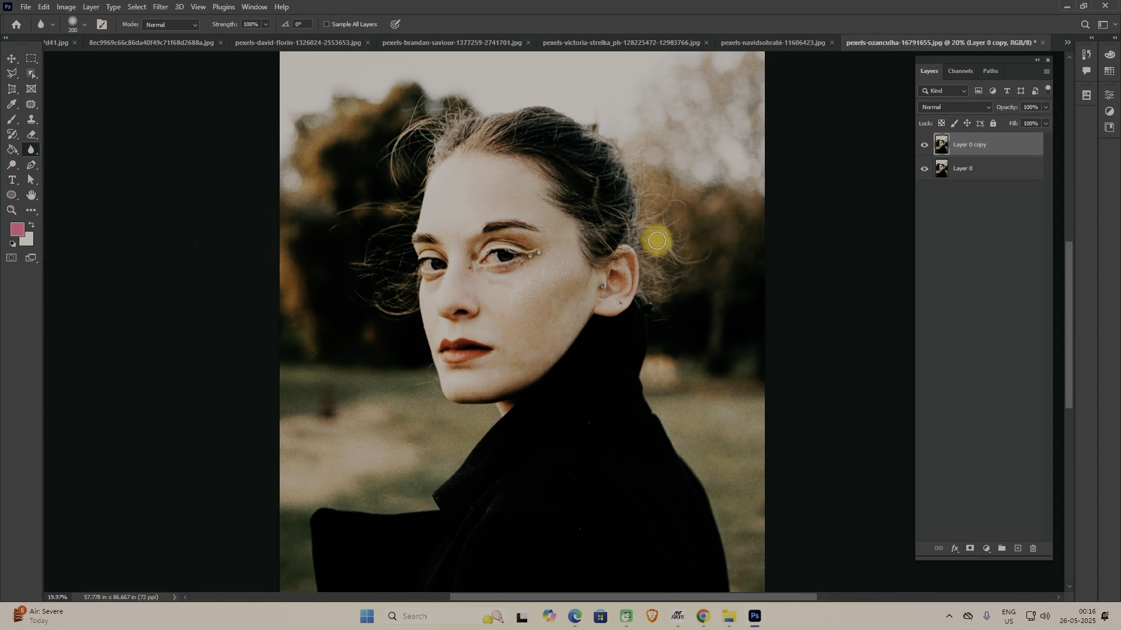
- Choose the Sharpen tool and look through the open photos, ending on the portrait of the woman in the hooded coat
right_click(32, 153)
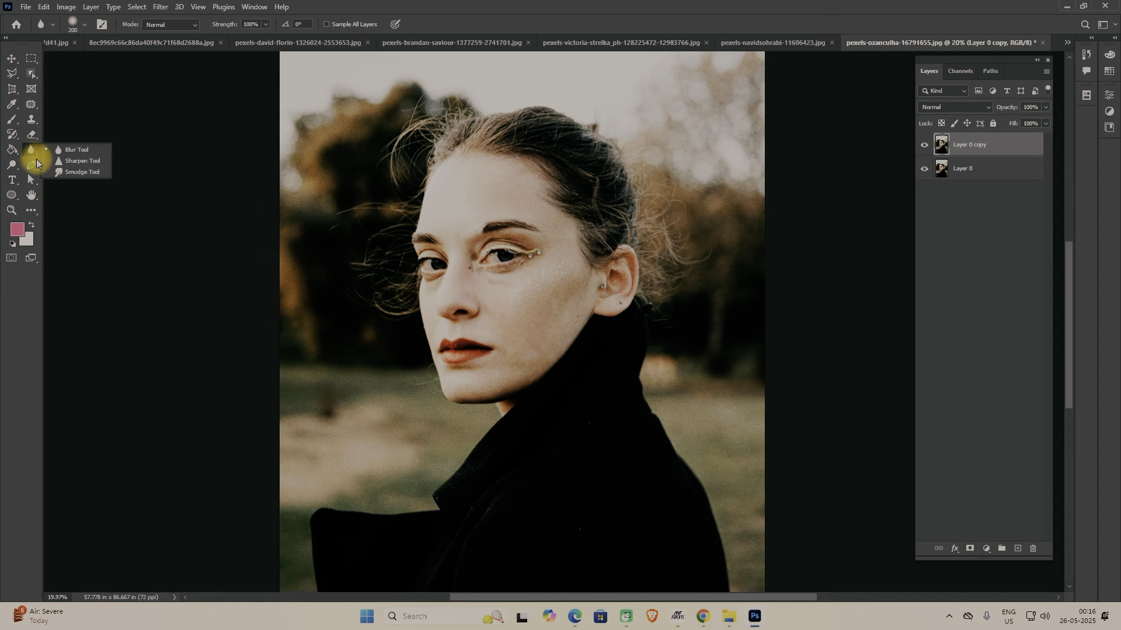
click(77, 161)
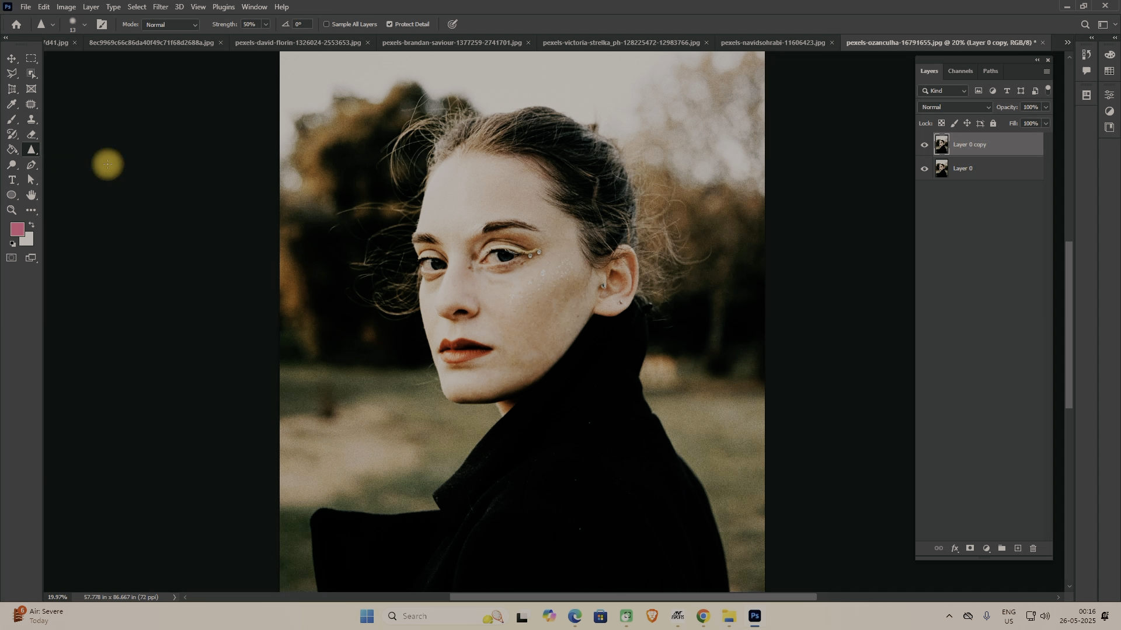
click(422, 44)
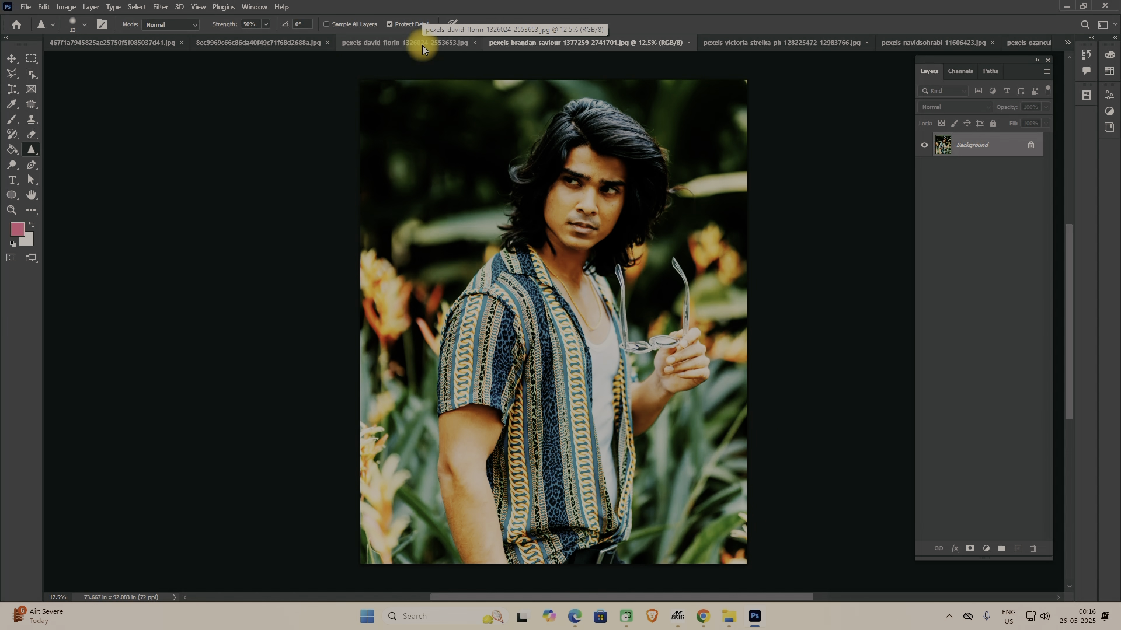
click(306, 42)
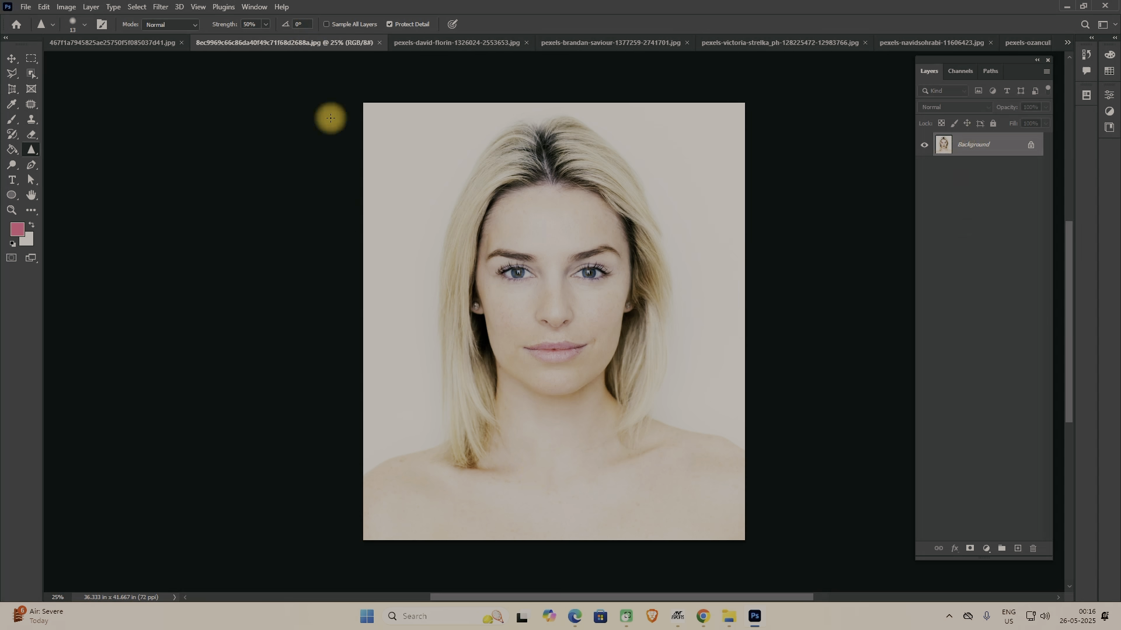
click(156, 47)
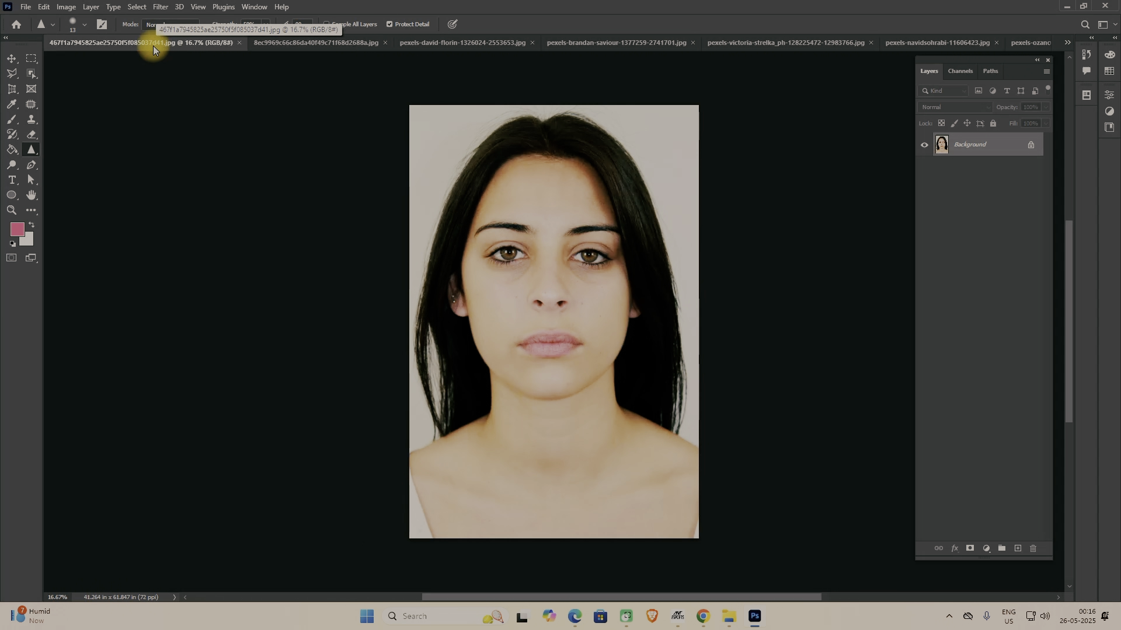
click(782, 48)
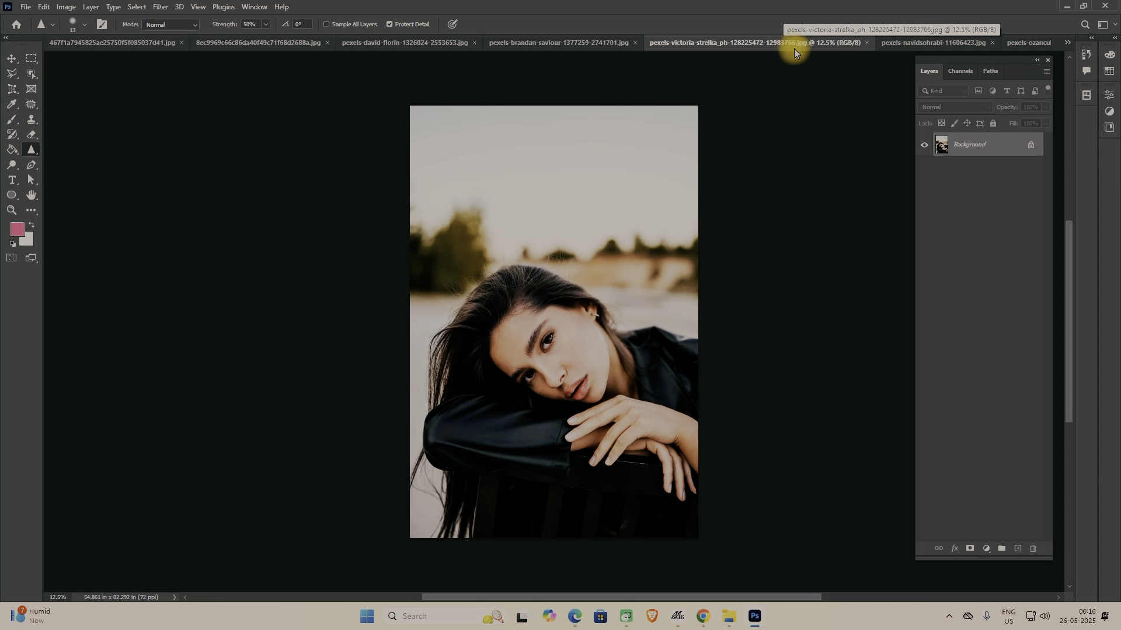
click(905, 44)
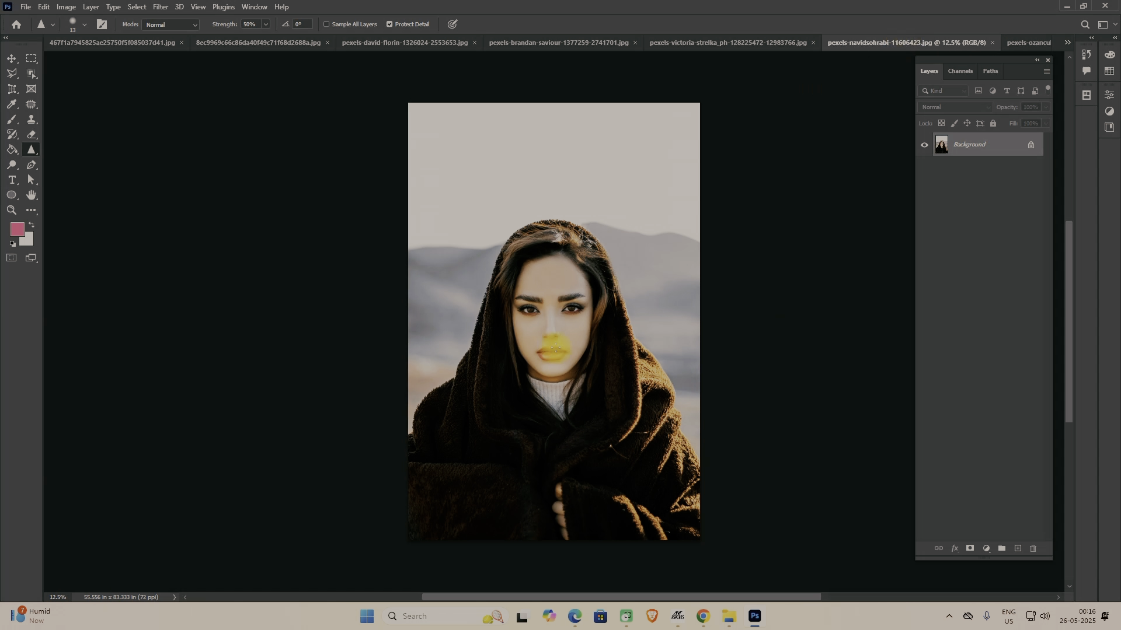
- Convert the hooded portrait's background into Layer 0 and duplicate it
double_click(963, 148)
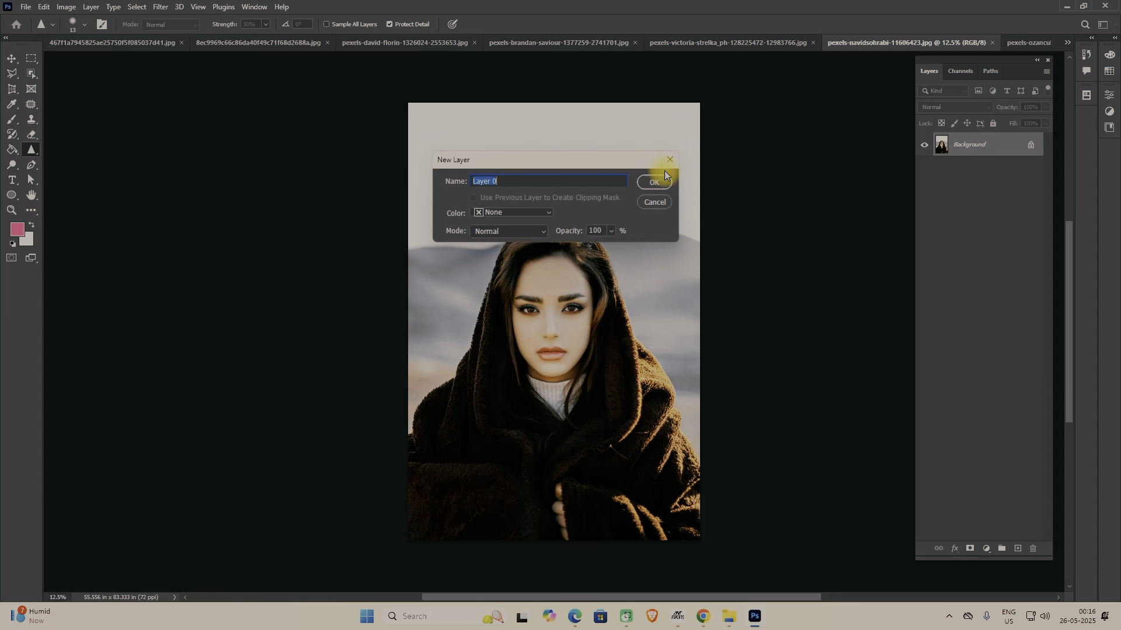
click(653, 185)
drag(966, 149, 1021, 547)
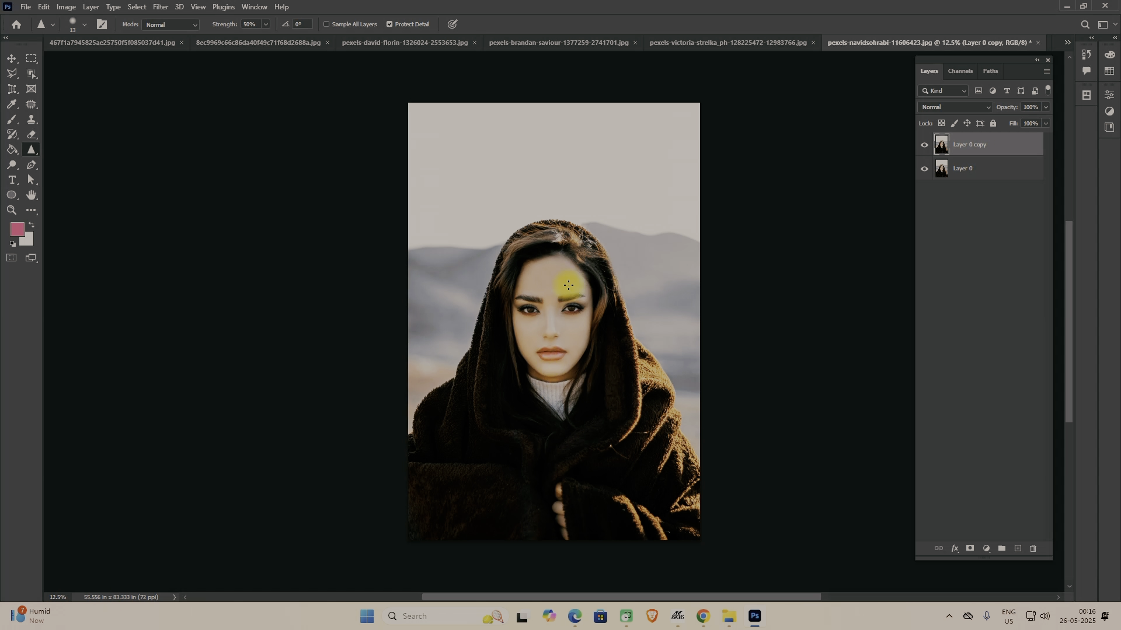
- Sharpen the irises on Layer 0 copy with the Sharpen tool at 50% strength and a 125 brush
scroll(568, 285, up, 5)
scroll(535, 340, up, 4)
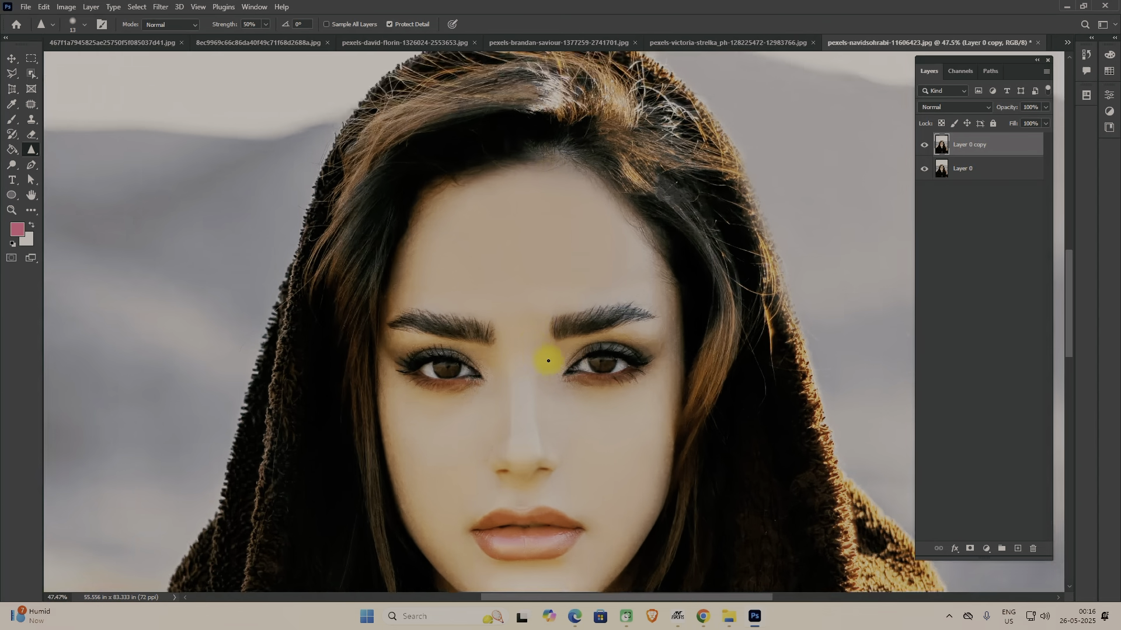
key(space)
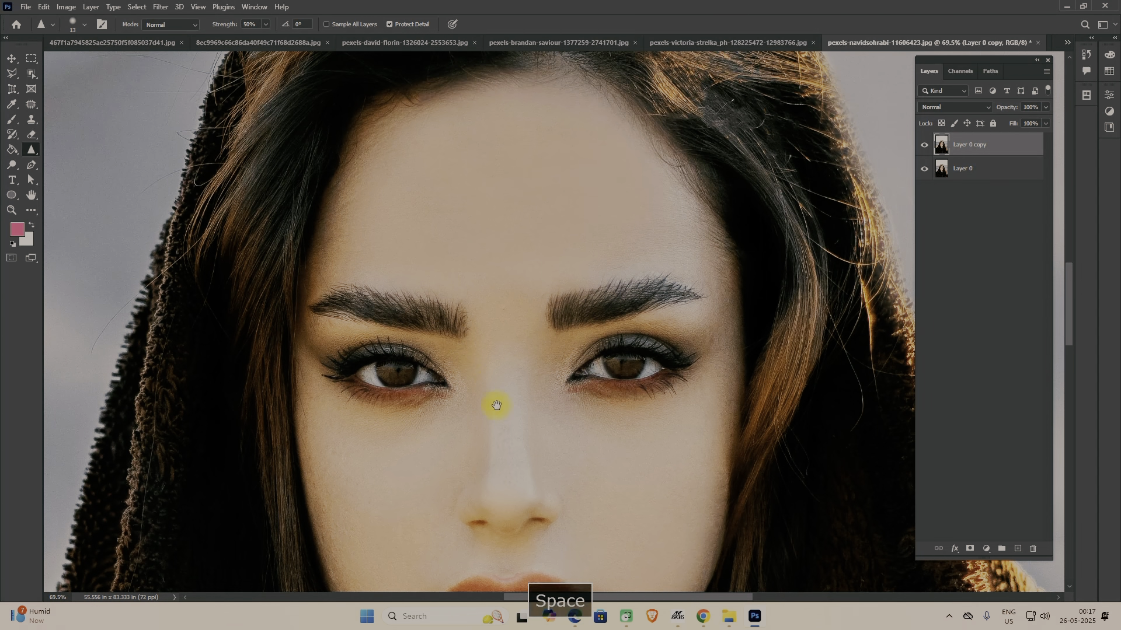
drag(495, 401, 519, 252)
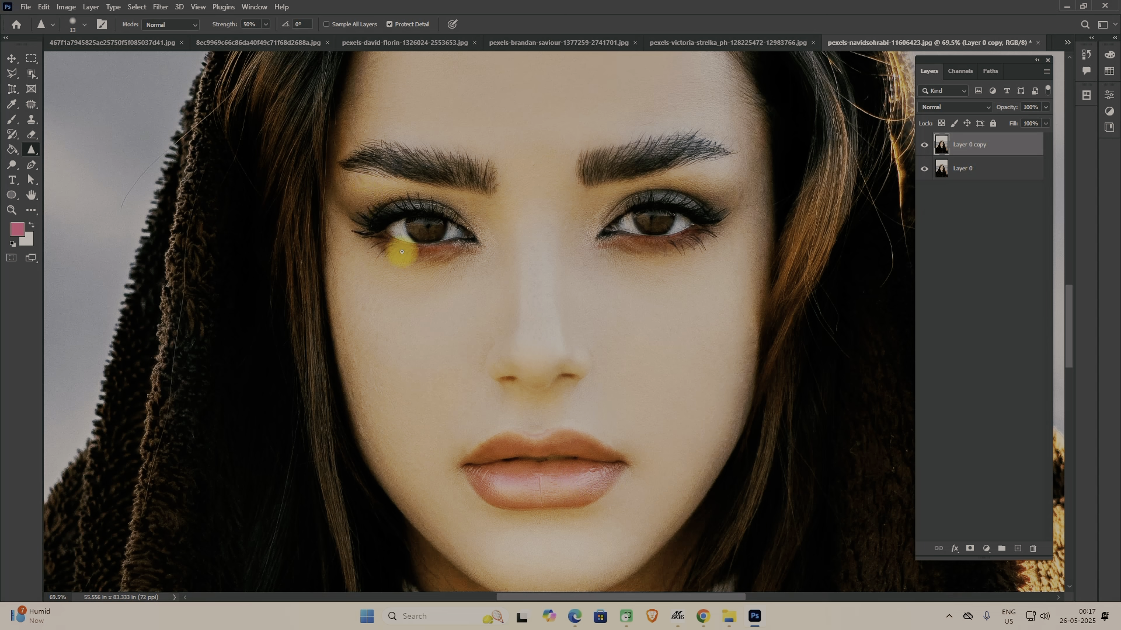
scroll(432, 274, down, 5)
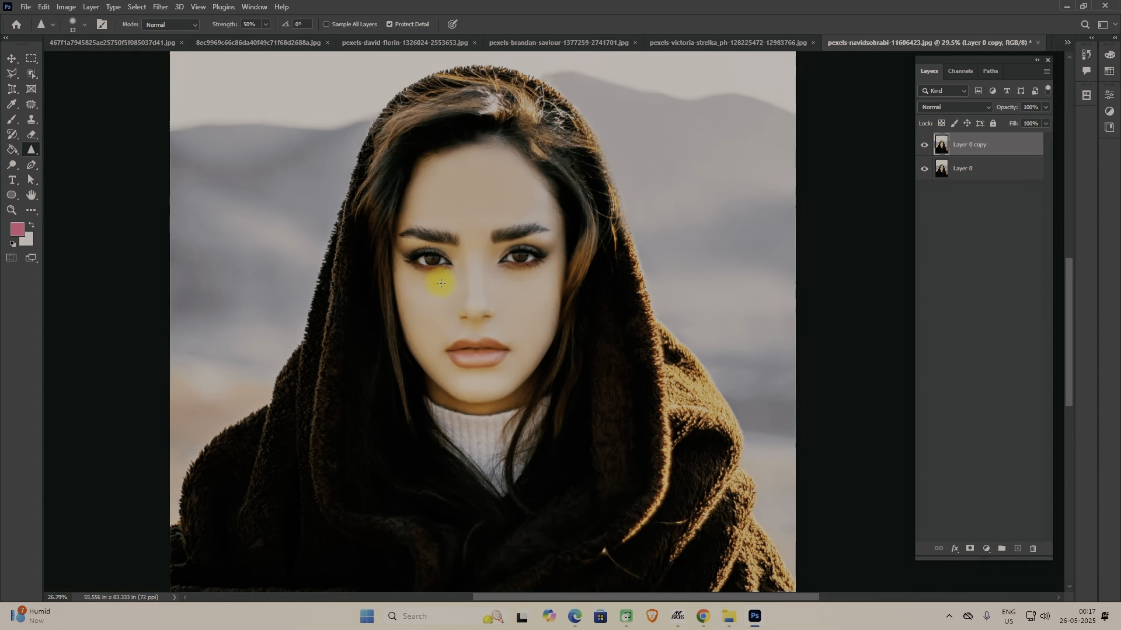
scroll(437, 281, up, 1)
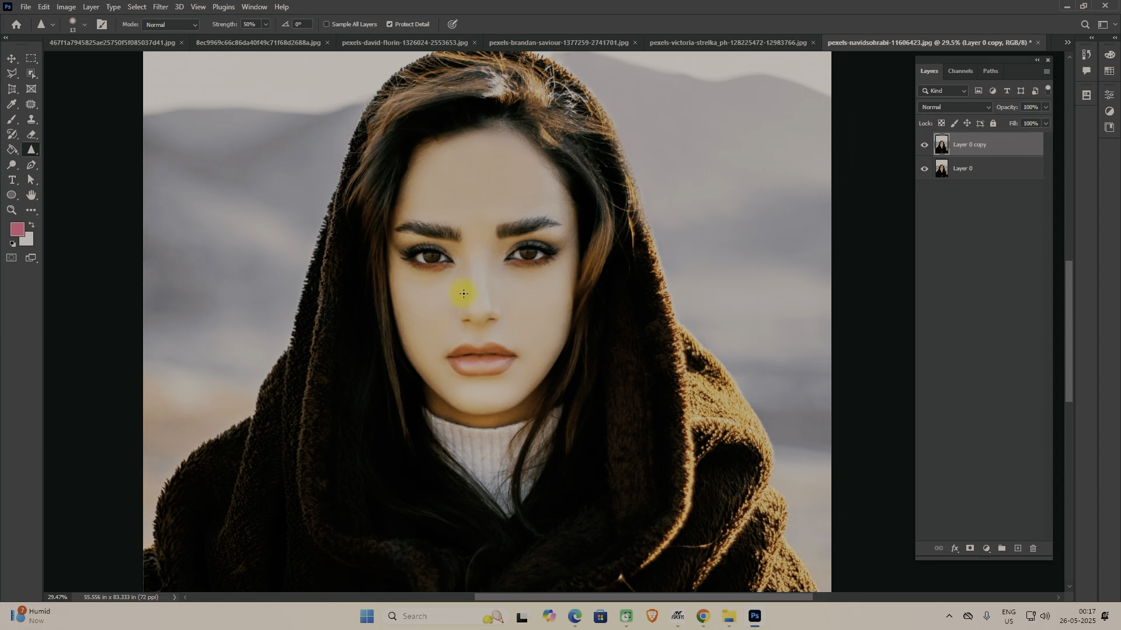
right_click(30, 150)
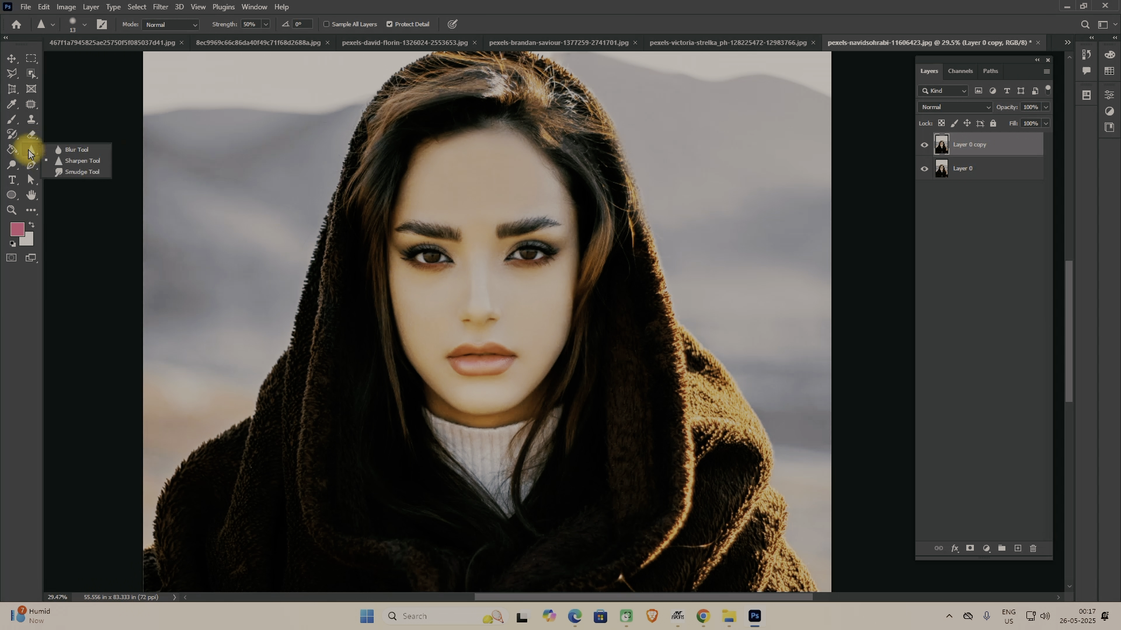
click(73, 165)
scroll(435, 270, up, 2)
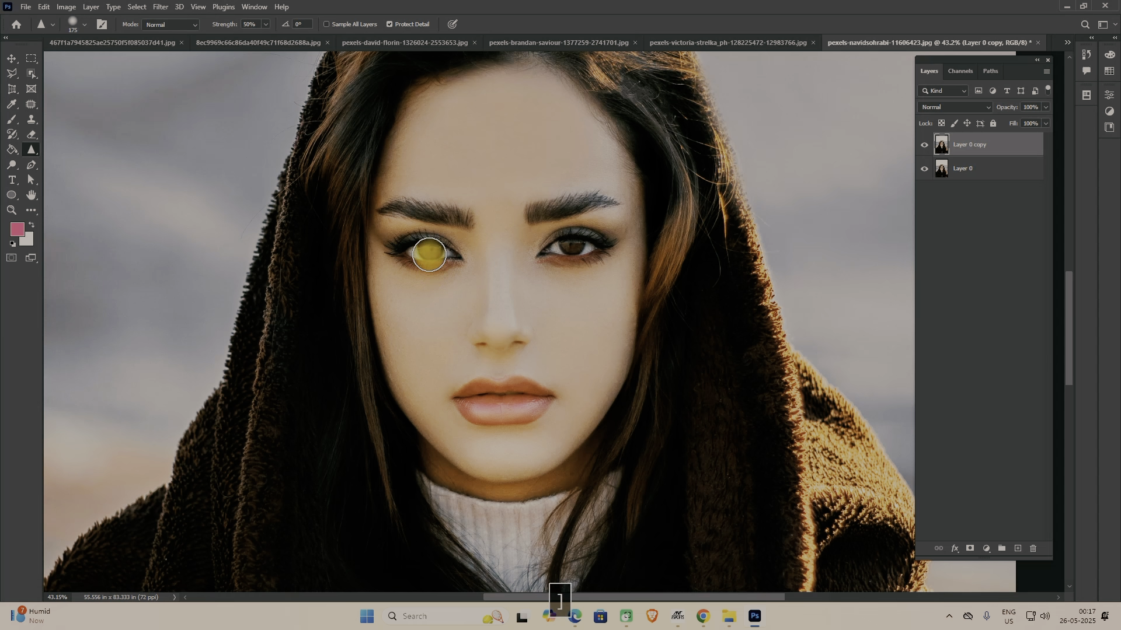
scroll(429, 254, up, 3)
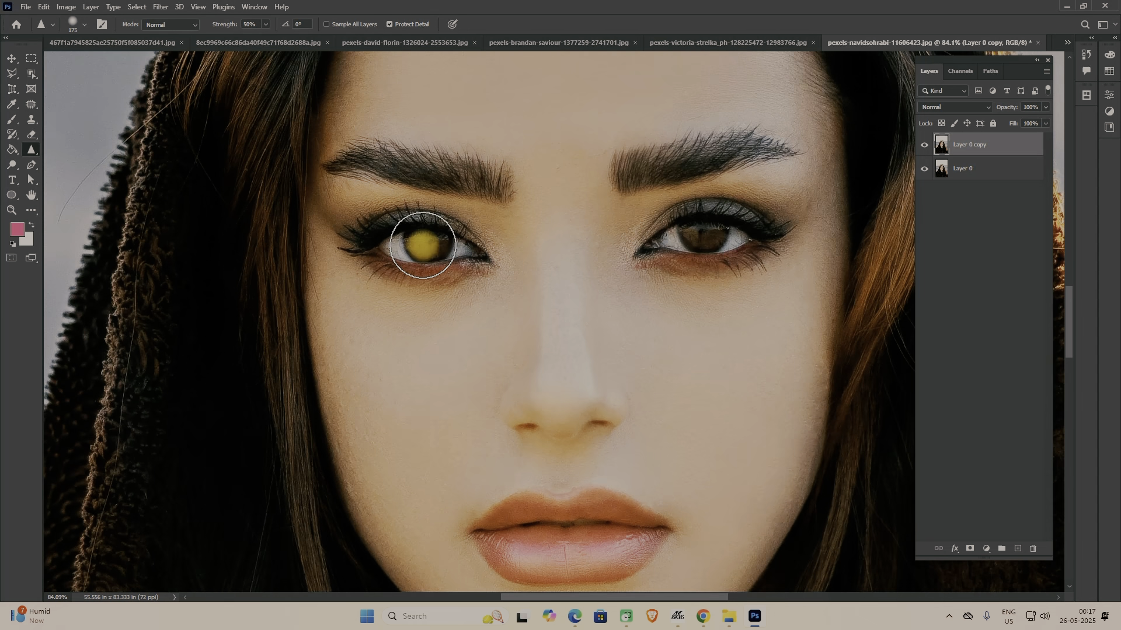
key(bracketleft)
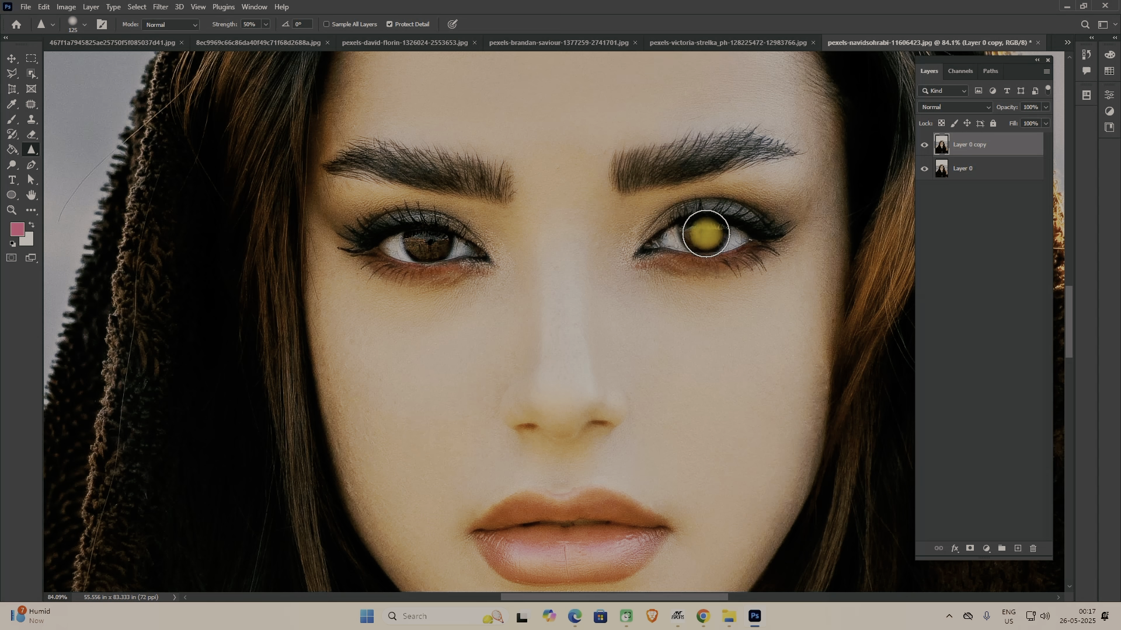
- Enlarge the Sharpen brush to 150 and sharpen the eyebrows and the area around both eyes
key(bracketright)
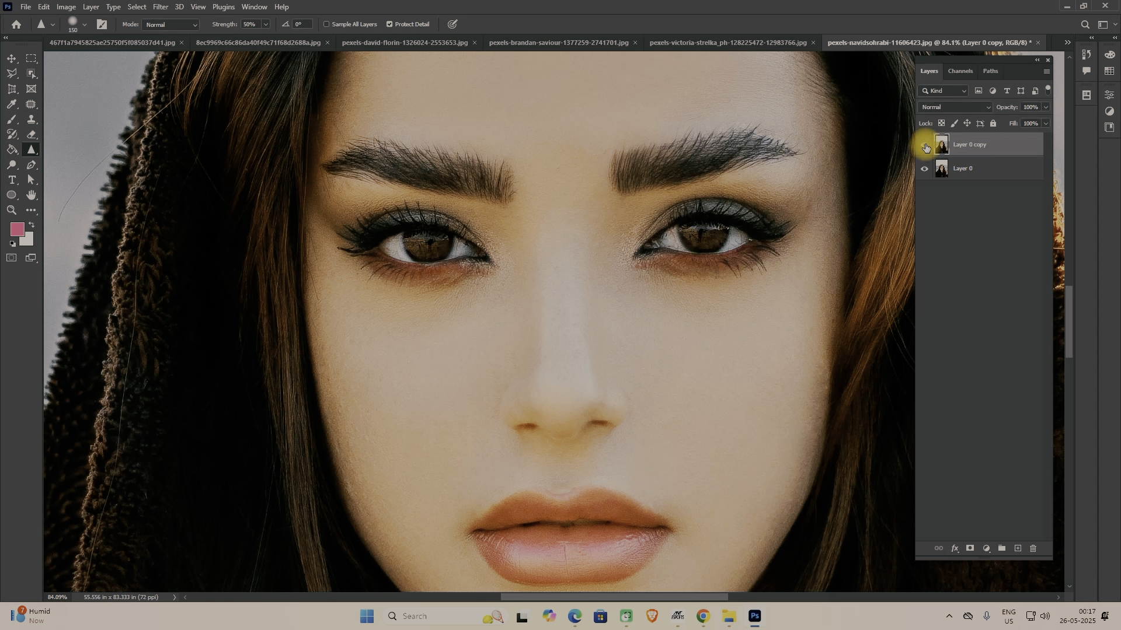
mouse_move(680, 170)
mouse_down()
mouse_move(640, 167)
mouse_move(722, 143)
mouse_move(775, 144)
mouse_up()
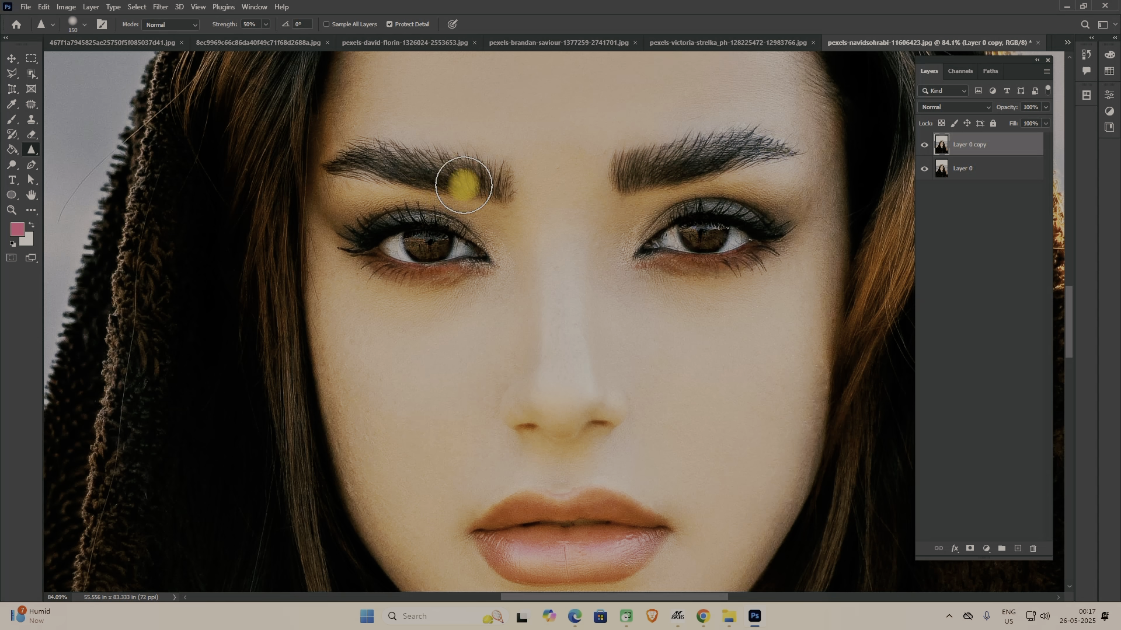
mouse_move(495, 259)
mouse_down()
mouse_move(620, 283)
mouse_move(636, 231)
mouse_move(691, 300)
mouse_up()
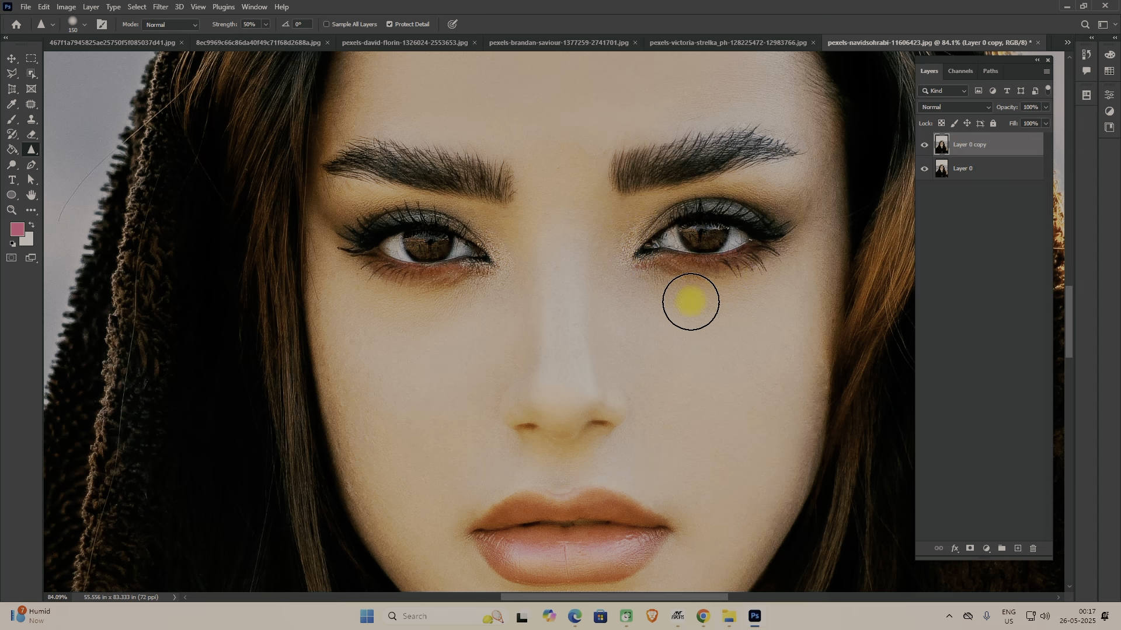
- Sharpen the lips and the hair strands beside the neck on Layer 0 copy
key(space)
drag(577, 382, 574, 223)
mouse_move(590, 402)
mouse_down()
mouse_move(533, 408)
mouse_move(493, 376)
mouse_move(553, 351)
mouse_move(599, 350)
mouse_move(652, 372)
mouse_move(545, 399)
mouse_move(491, 390)
mouse_move(565, 199)
mouse_move(581, 519)
mouse_move(594, 475)
mouse_move(595, 516)
mouse_move(620, 482)
mouse_move(536, 472)
mouse_move(534, 455)
mouse_move(585, 229)
mouse_move(485, 205)
mouse_move(393, 219)
mouse_move(679, 219)
mouse_move(527, 131)
mouse_move(605, 227)
mouse_move(695, 261)
mouse_move(786, 249)
mouse_move(705, 282)
mouse_move(766, 390)
mouse_move(731, 396)
mouse_move(429, 268)
mouse_move(366, 192)
mouse_move(424, 131)
mouse_move(513, 131)
mouse_move(493, 102)
mouse_move(587, 125)
mouse_move(535, 207)
mouse_move(409, 336)
mouse_move(579, 146)
mouse_move(572, 115)
mouse_move(731, 205)
mouse_up()
key(space)
key(space)
drag(408, 415, 660, 146)
mouse_move(530, 335)
mouse_down()
mouse_move(533, 227)
mouse_move(508, 193)
mouse_up()
mouse_move(492, 392)
mouse_down()
mouse_move(436, 233)
mouse_move(433, 150)
mouse_move(405, 275)
mouse_move(378, 525)
mouse_up()
- Sharpen the fur texture of the coat below the neck on Layer 0 copy
key(space)
drag(426, 367, 492, 93)
drag(321, 202, 233, 496)
key(space)
drag(310, 485, 280, 324)
mouse_move(374, 183)
mouse_down()
mouse_move(359, 483)
mouse_move(391, 433)
mouse_move(433, 249)
mouse_move(417, 166)
mouse_move(471, 313)
mouse_move(616, 408)
mouse_move(693, 415)
mouse_up()
key(space)
drag(631, 397, 360, 186)
drag(527, 275, 160, 320)
drag(461, 340, 260, 418)
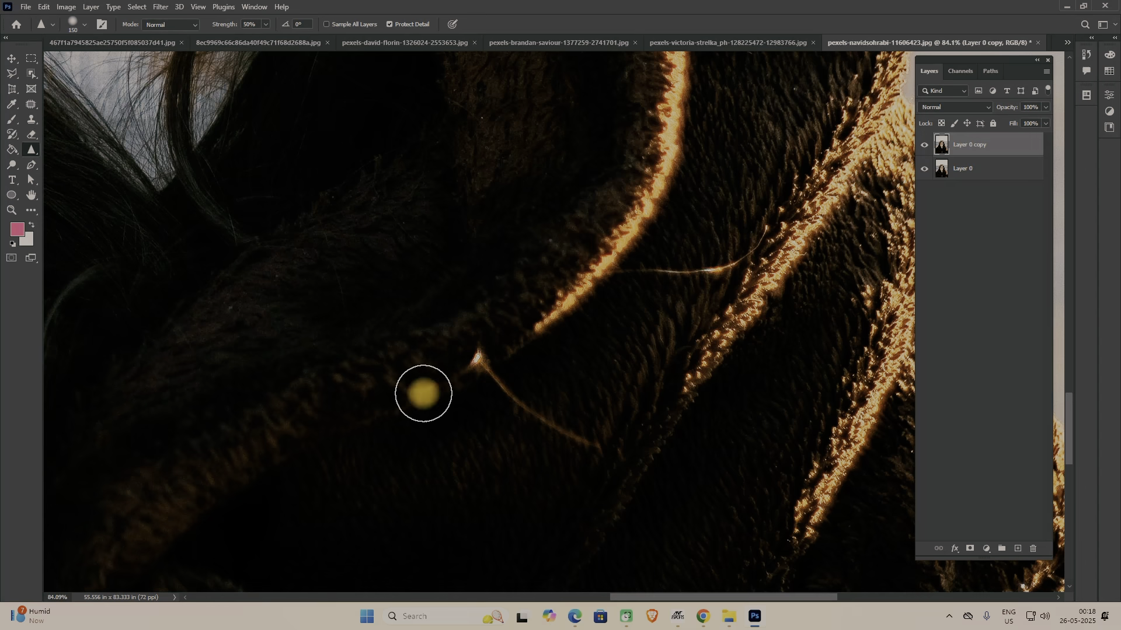
- Sharpen the brown hair strands beside the face, near the sunlit edge of the hood
key(space)
drag(642, 308, 393, 425)
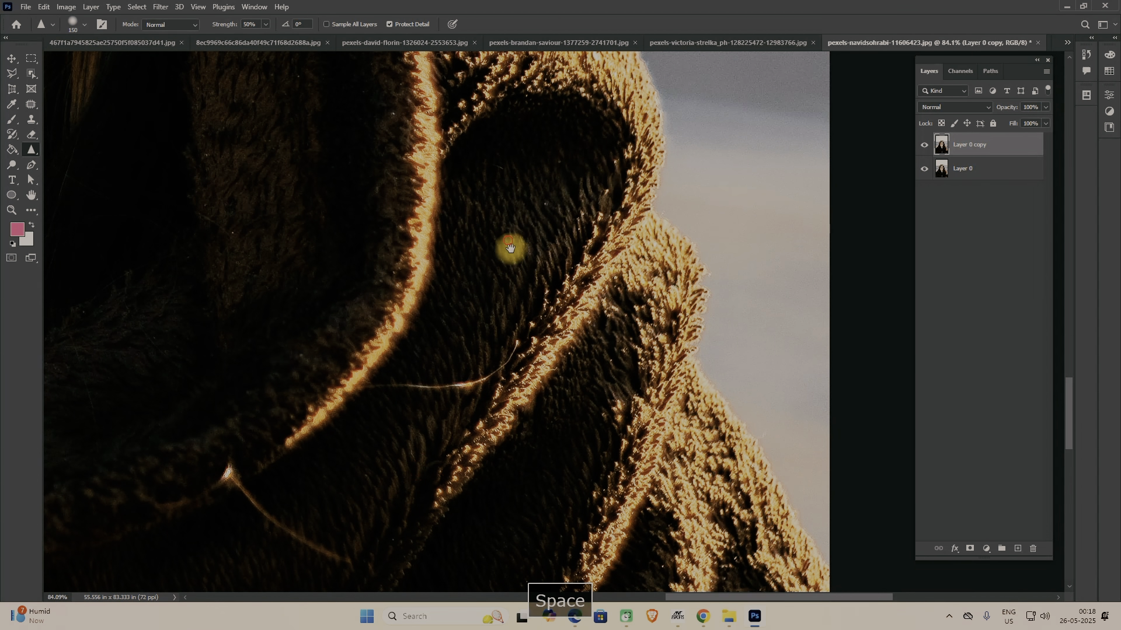
drag(507, 250, 620, 463)
key(space)
drag(581, 305, 539, 532)
key(space)
drag(417, 284, 586, 538)
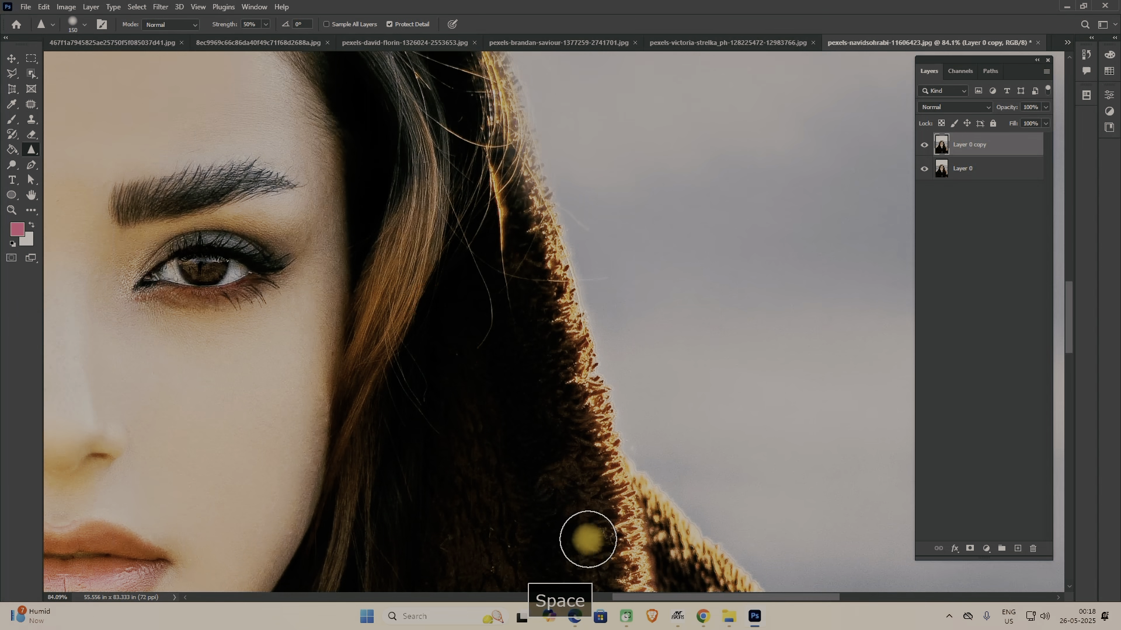
drag(431, 172, 423, 220)
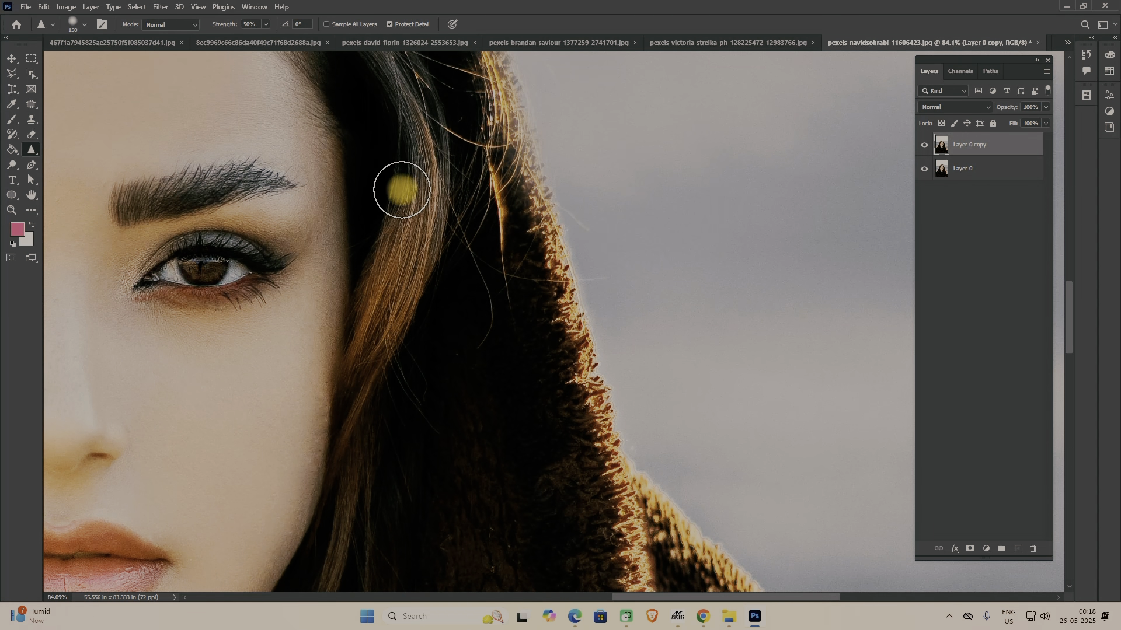
key(space)
drag(365, 475, 430, 230)
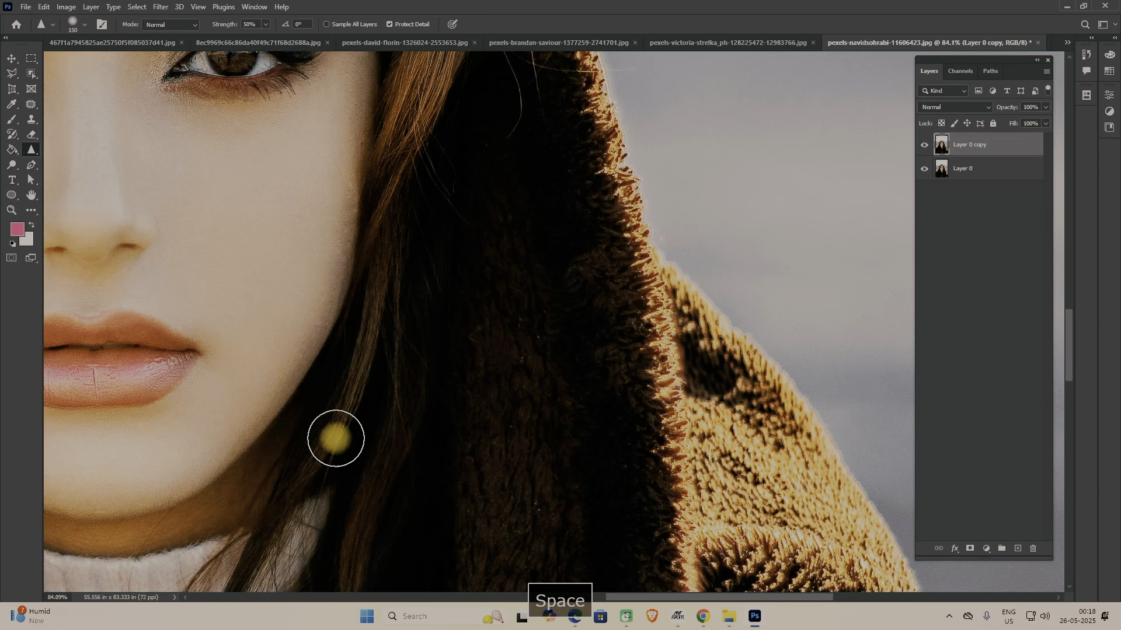
- Return to the face and sharpen the inner corner and iris of the eye nearer the sunlit hood edge
key(space)
drag(368, 476, 683, 395)
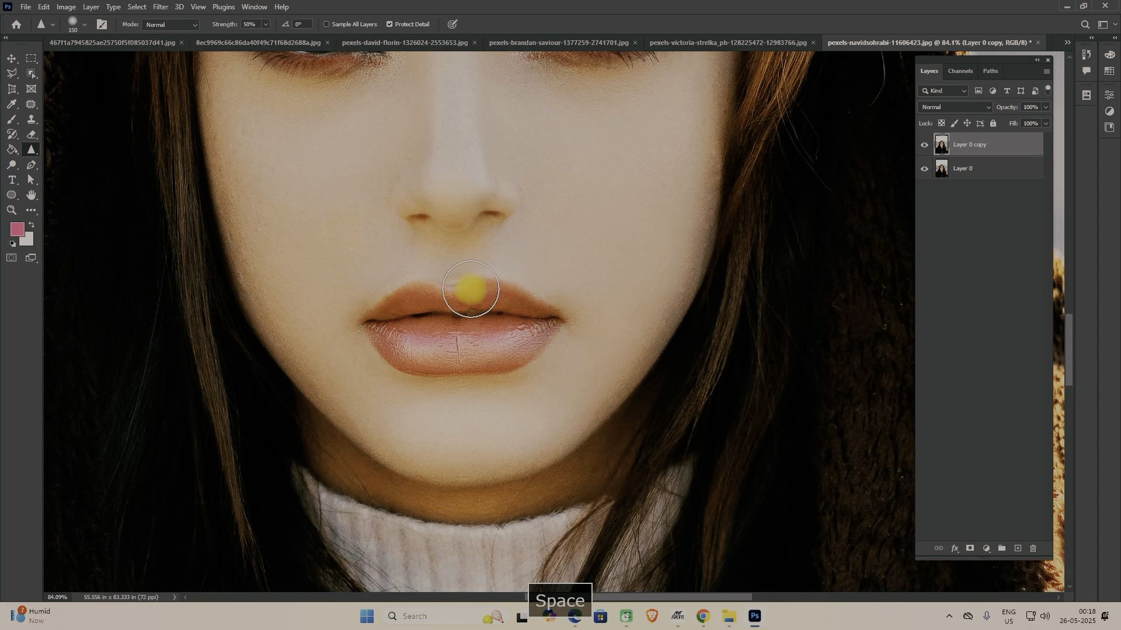
key(space)
drag(442, 189, 609, 466)
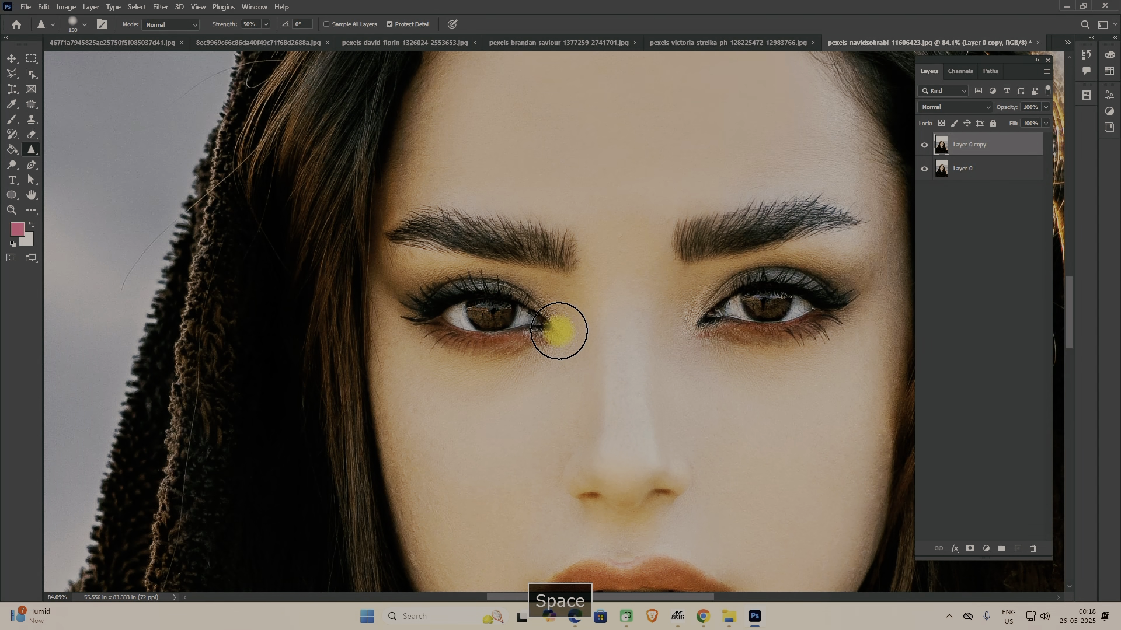
drag(717, 306, 771, 299)
- Raise the Sharpen strength to 100% and sharpen the dark hair beside the forehead
key(space)
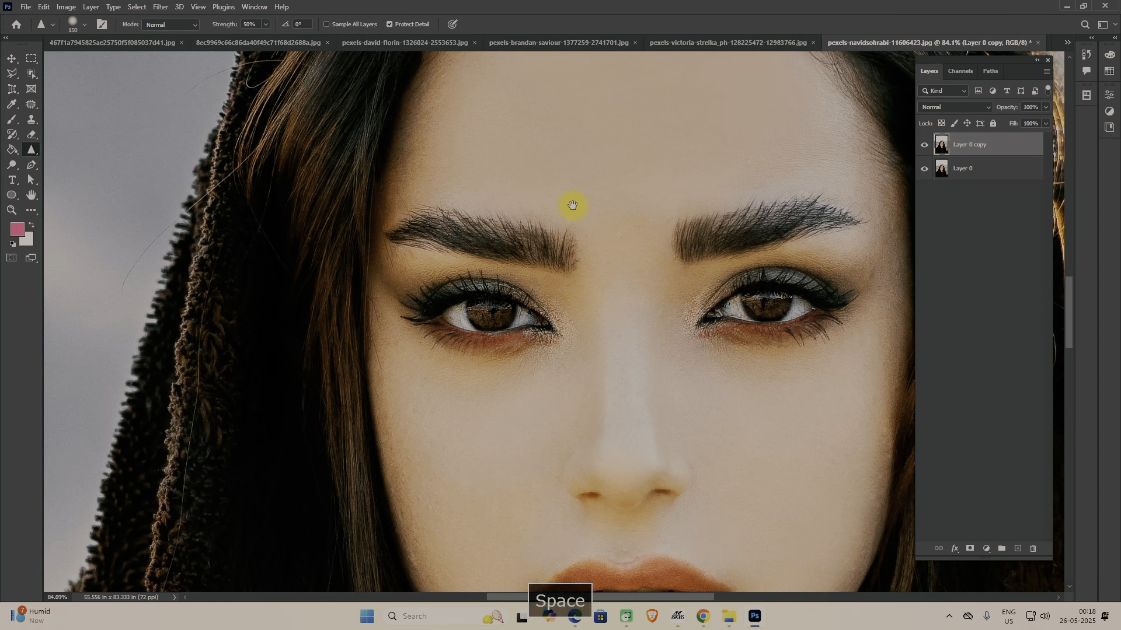
drag(570, 201, 571, 353)
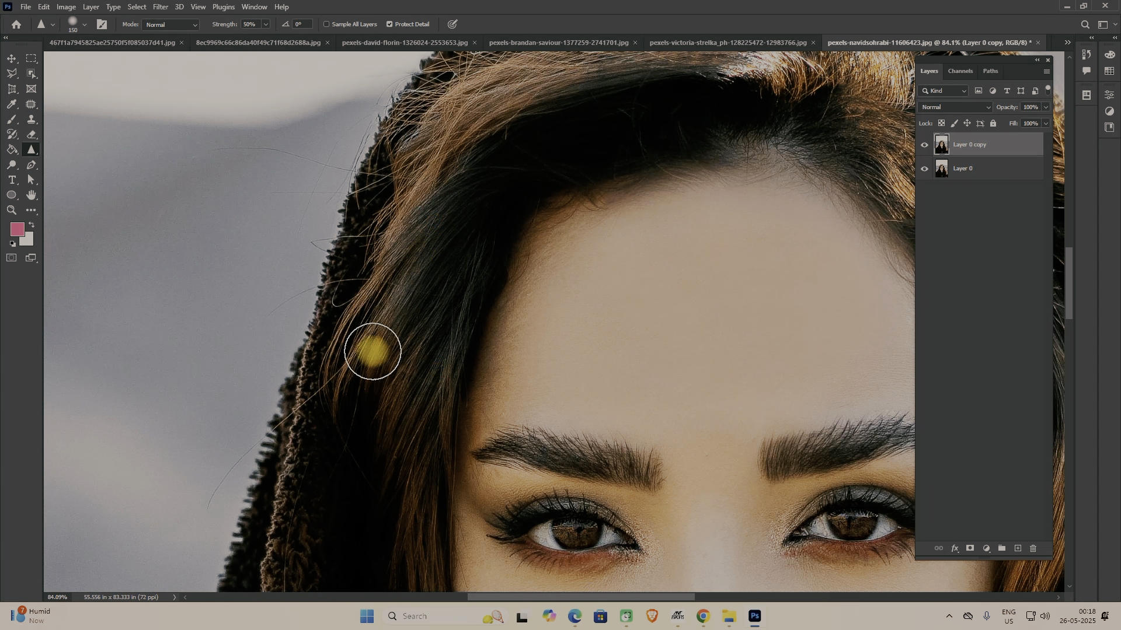
click(264, 25)
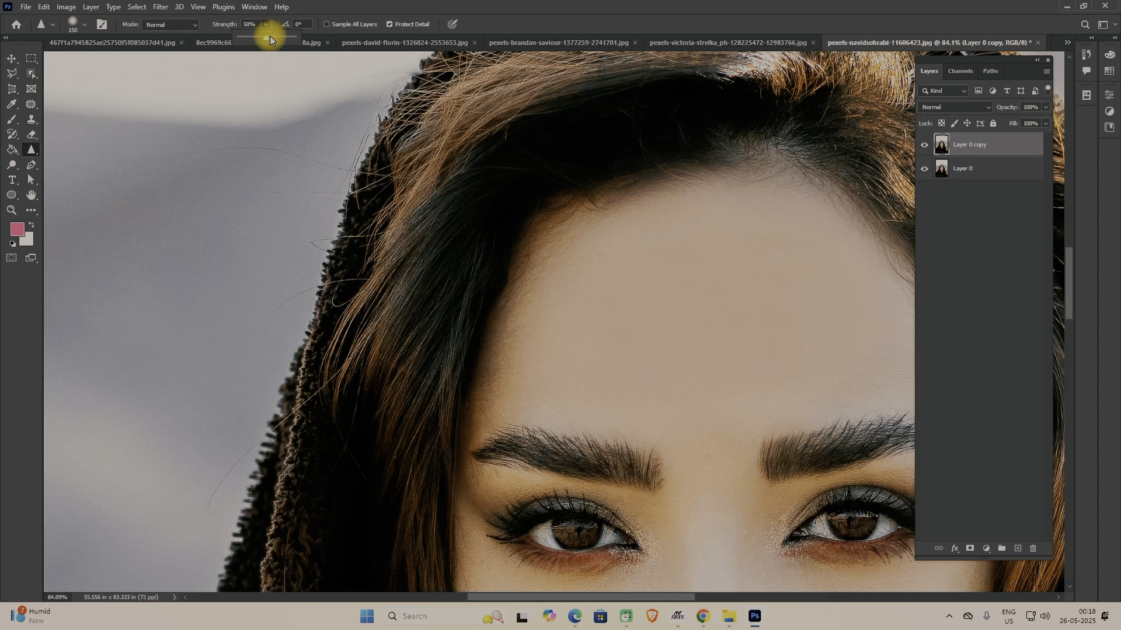
click(423, 449)
- View the whole portrait and hide Layer 0 copy to compare the sharpened result with the original
scroll(410, 468, down, 2)
scroll(410, 470, down, 7)
drag(491, 485, 506, 278)
drag(513, 369, 495, 268)
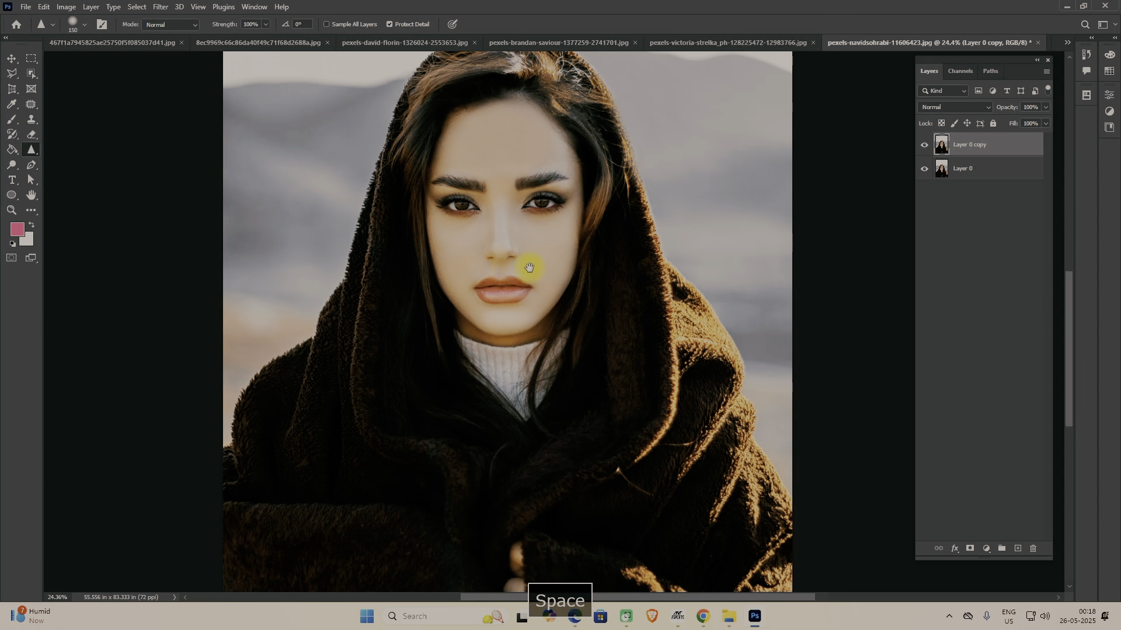
click(924, 146)
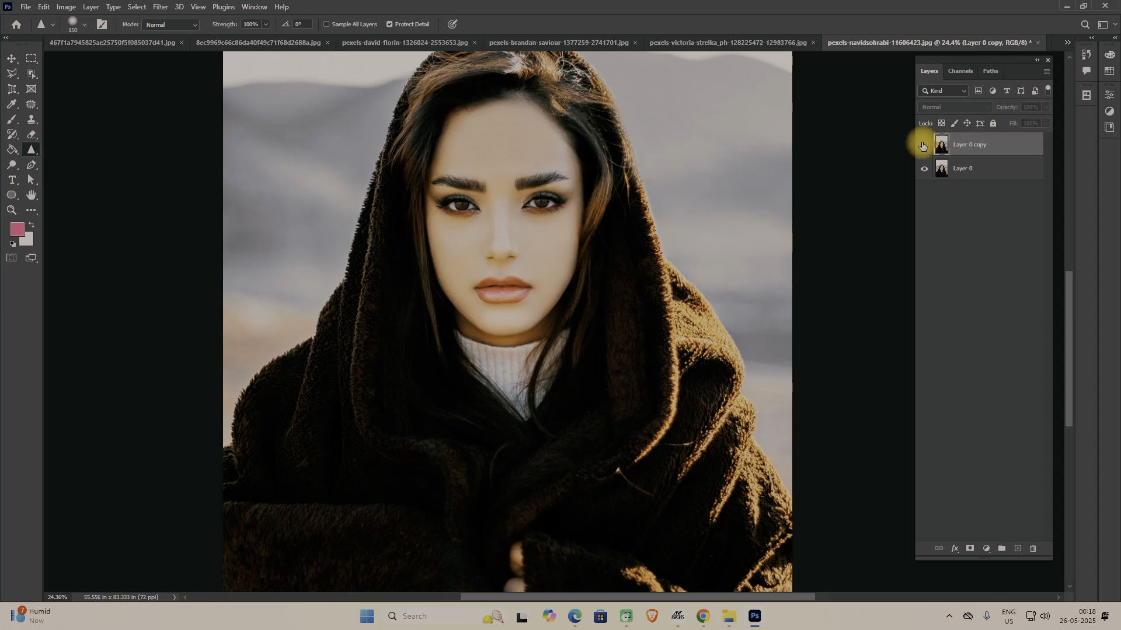
- Toggle the visibility of Layer 0 copy to compare the sharpened portrait with the original again
drag(703, 193, 717, 210)
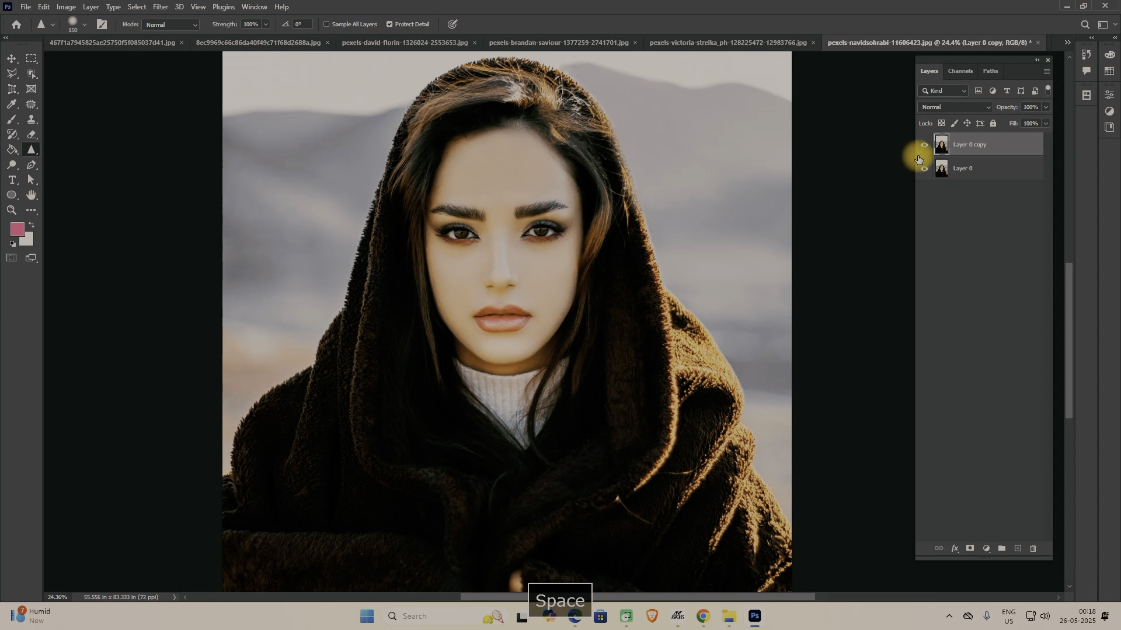
click(923, 147)
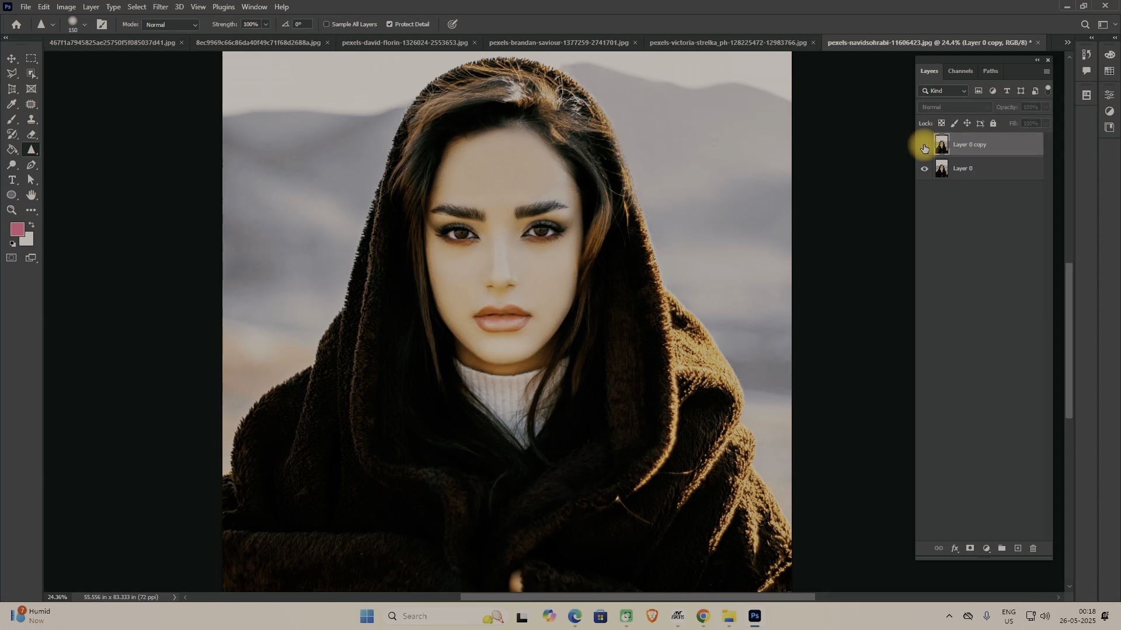
click(925, 149)
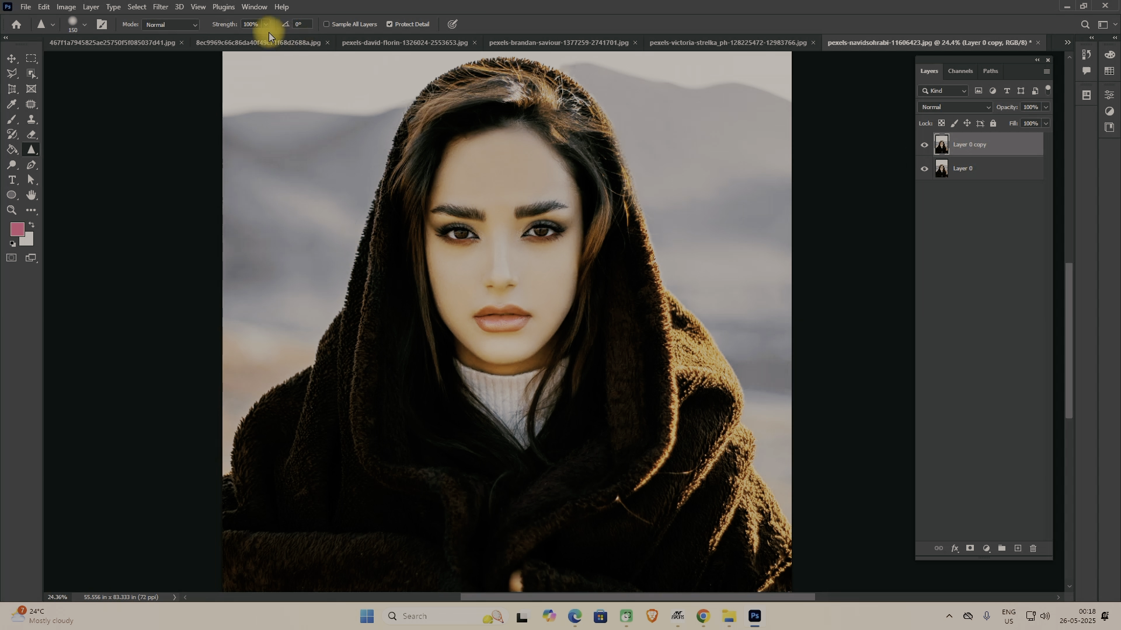
- Enlarge the Sharpen brush to 800 px and sharpen broadly over the face and surrounding hair on Layer 0 copy
key(bracketright)
key(bracketright)
key(bracketright)
key(bracketright)
key(bracketright)
key(bracketright)
key(bracketright)
key(bracketright)
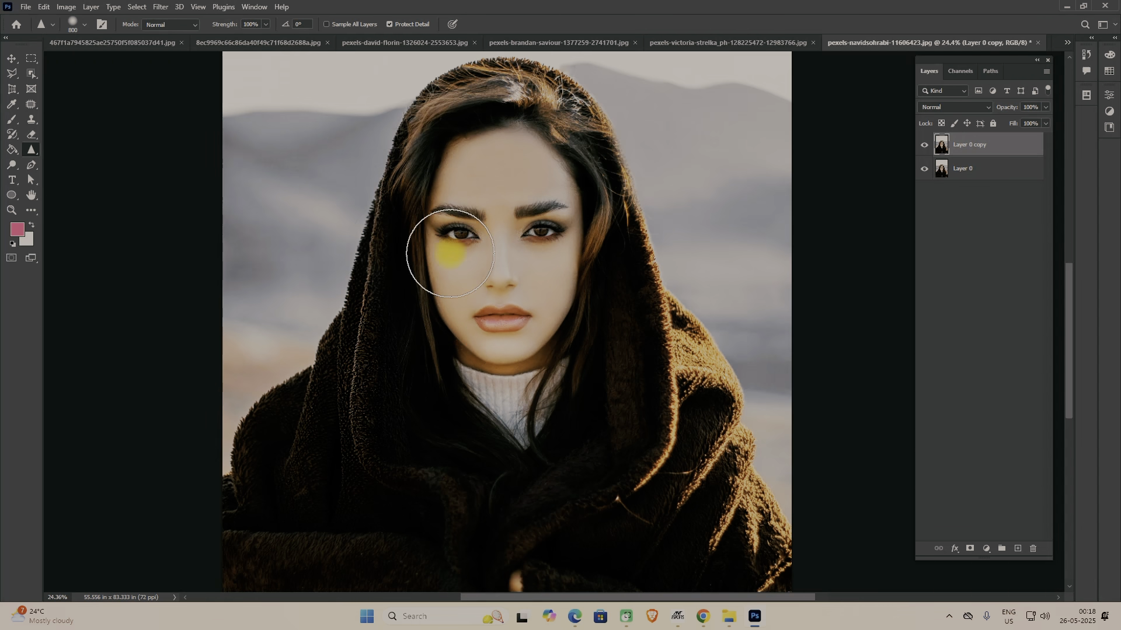
drag(542, 111, 578, 192)
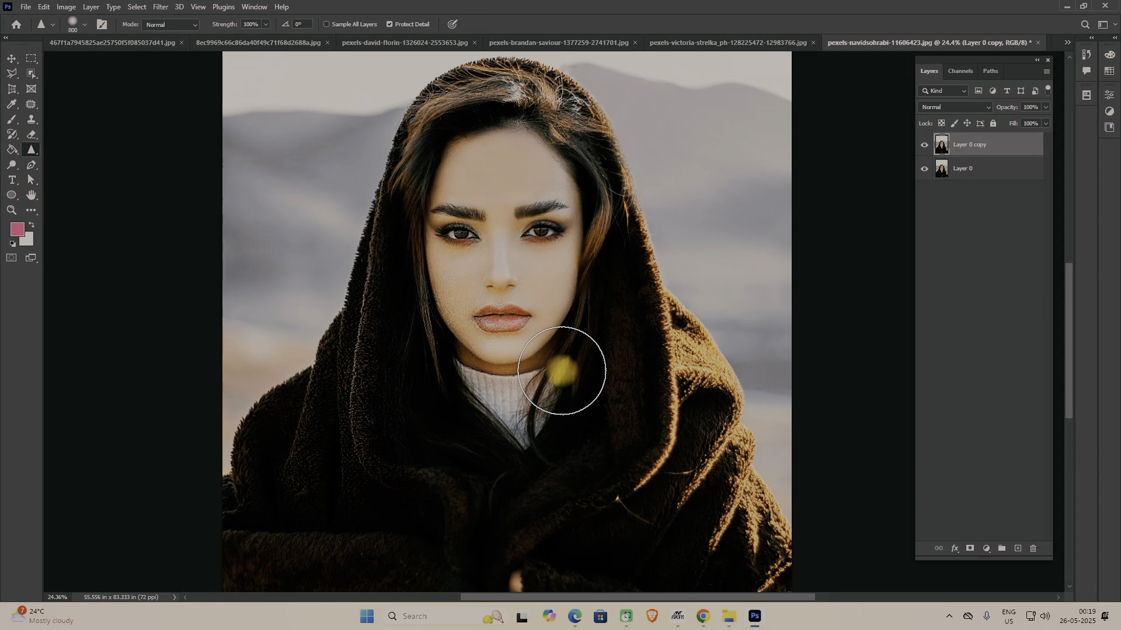
- Compare the heavily sharpened portrait with the original by toggling Layer 0 copy, and delete that layer
scroll(544, 366, down, 1)
scroll(553, 377, down, 3)
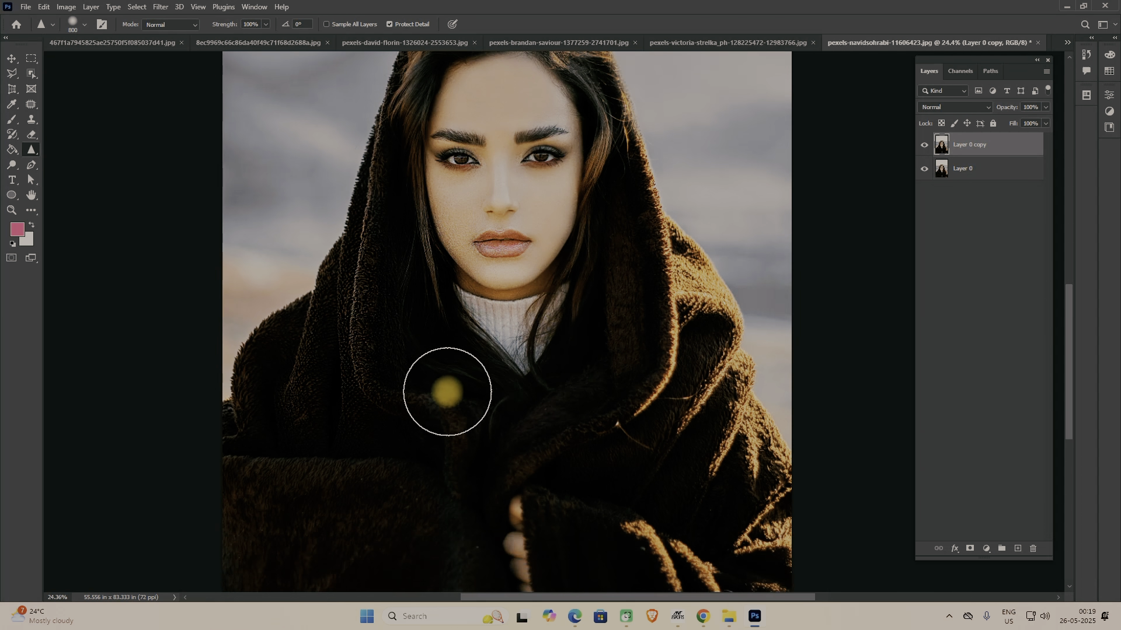
scroll(514, 386, up, 2)
click(924, 147)
click(923, 147)
click(924, 147)
click(925, 147)
drag(953, 146, 1032, 549)
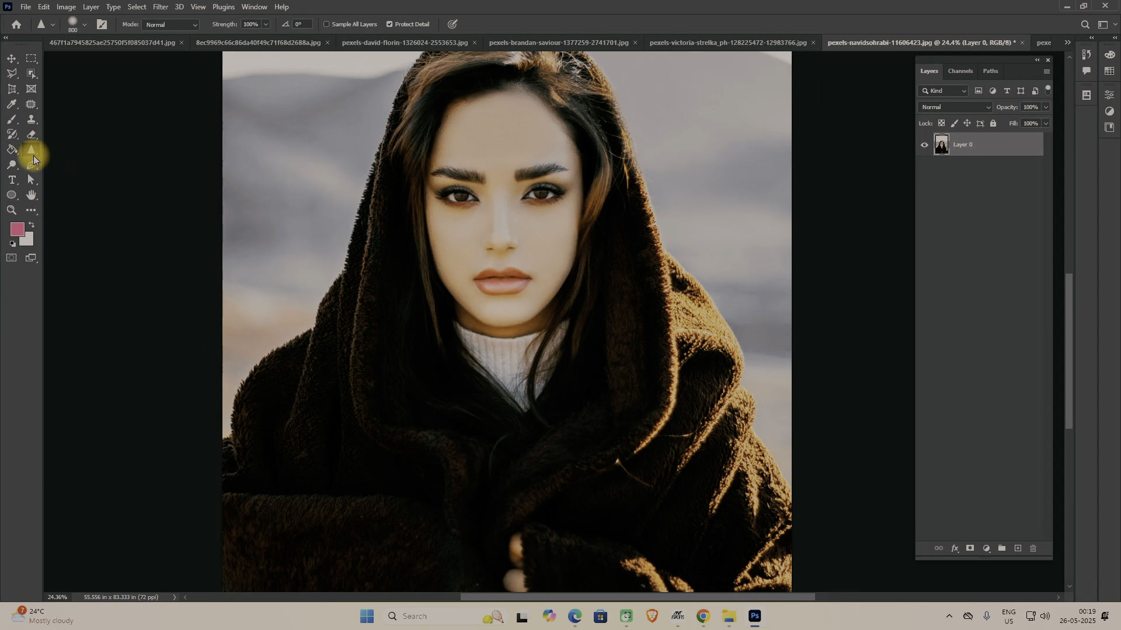
- Switch to the Smudge tool and enlarge its brush to 700 px
right_click(29, 152)
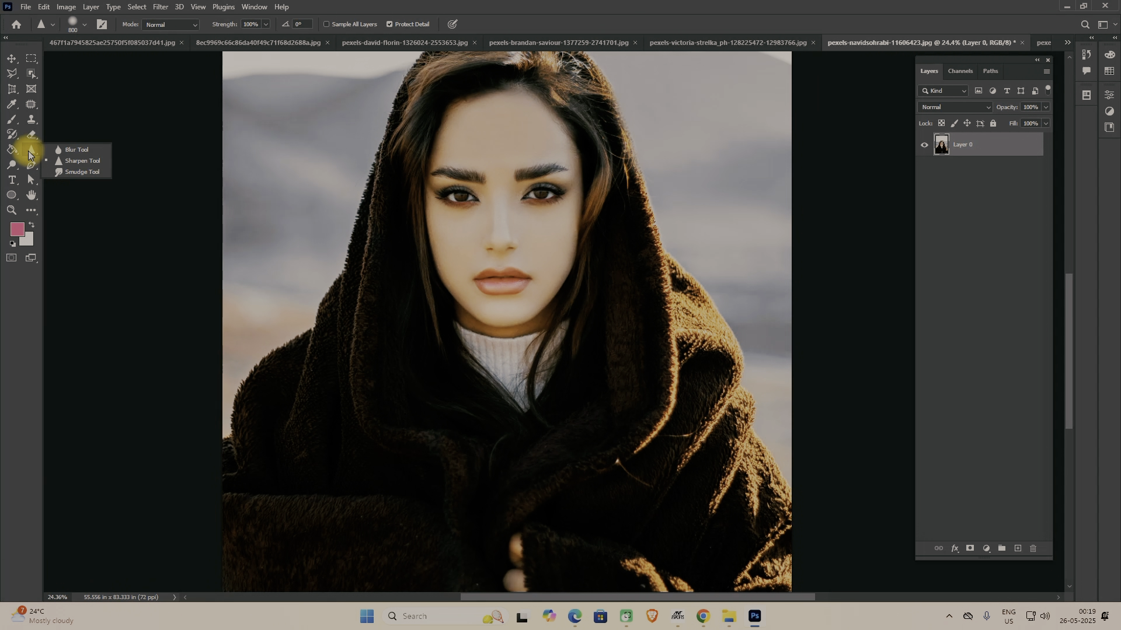
click(75, 172)
key(bracketright)
key(bracketright)
key(bracketright)
key(bracketright)
key(bracketright)
key(bracketright)
key(bracketright)
key(bracketright)
key(bracketright)
key(bracketright)
key(bracketright)
key(bracketright)
key(bracketright)
key(bracketright)
key(bracketright)
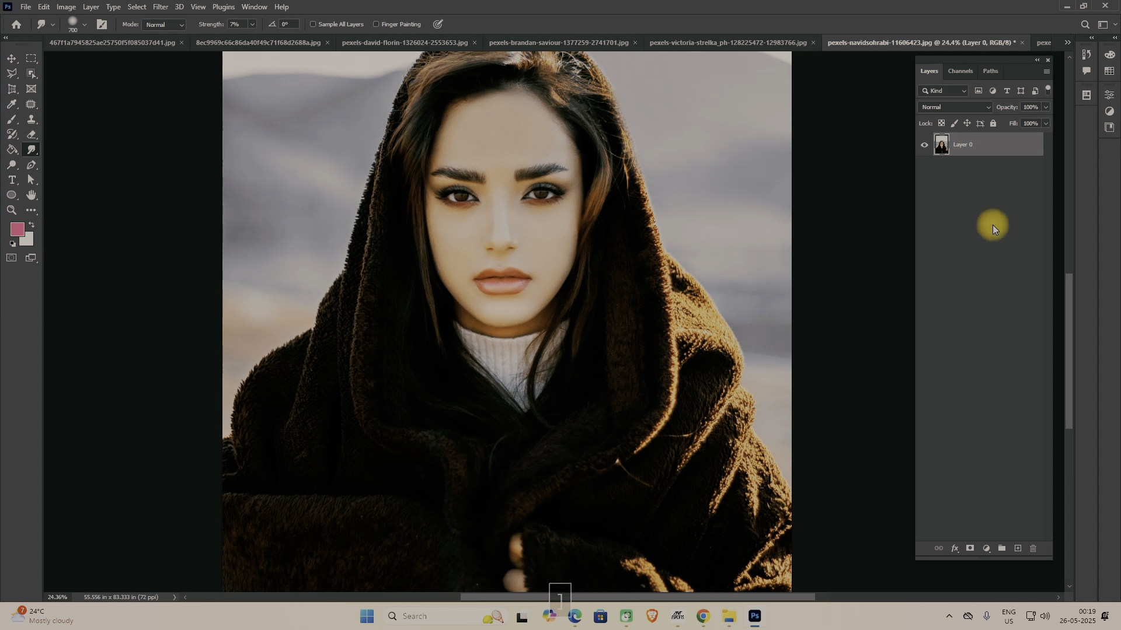
- Add a new layer and paint a short pink stroke with the 50 px Brush beside the hood
click(1018, 549)
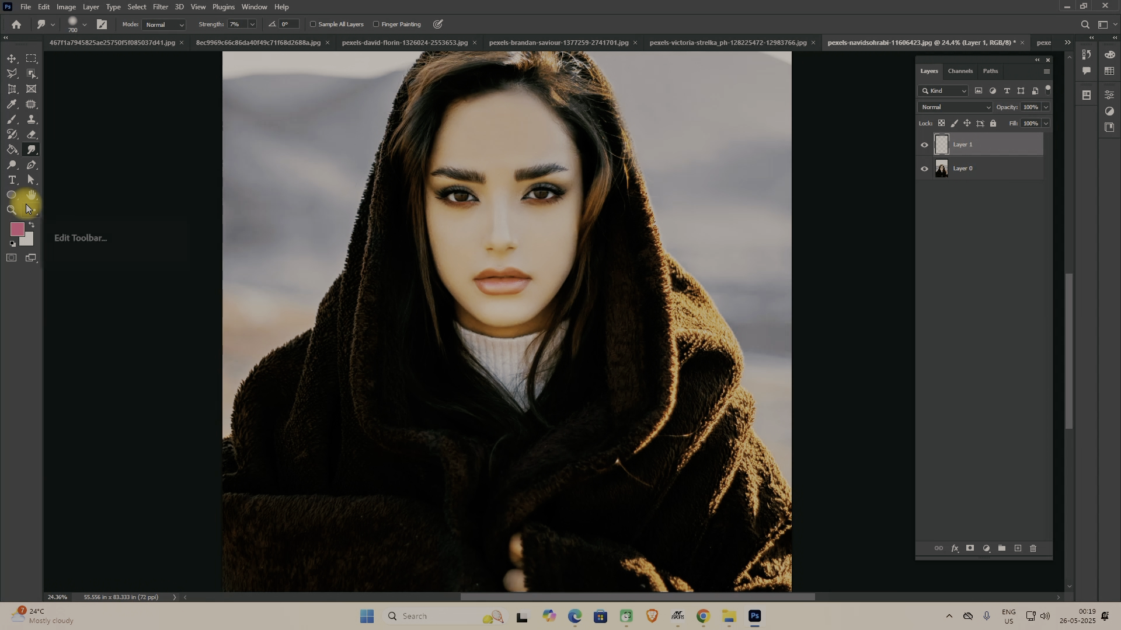
key(b)
drag(317, 209, 380, 172)
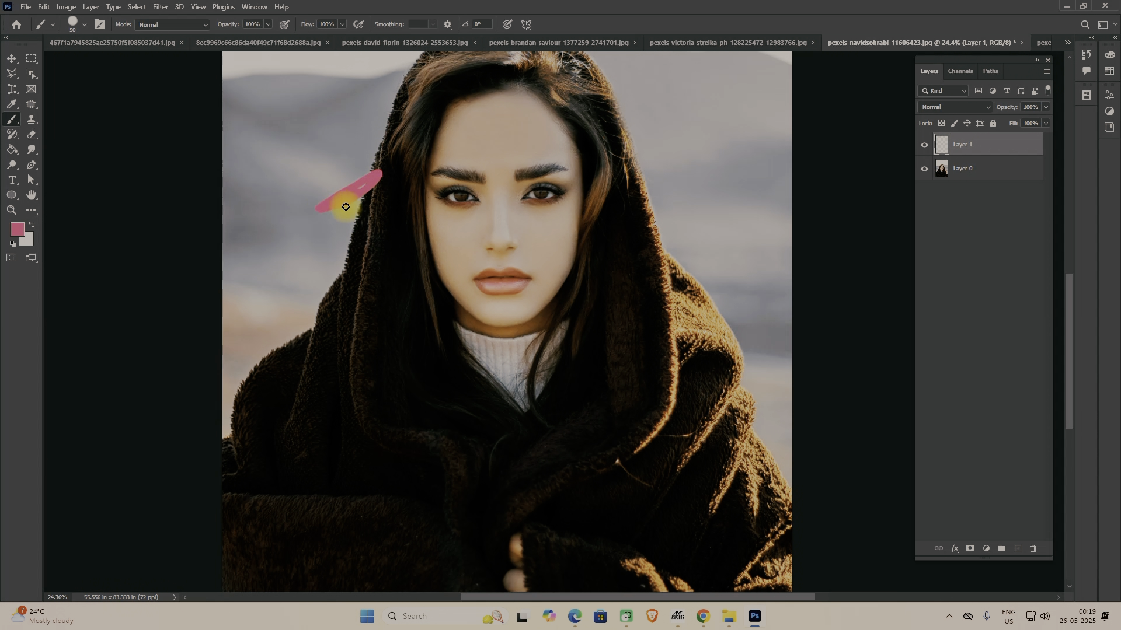
- Choose a soft round brush, enlarge it to 500 px and paint a wide pink band over the hood edge beside the eye
click(84, 25)
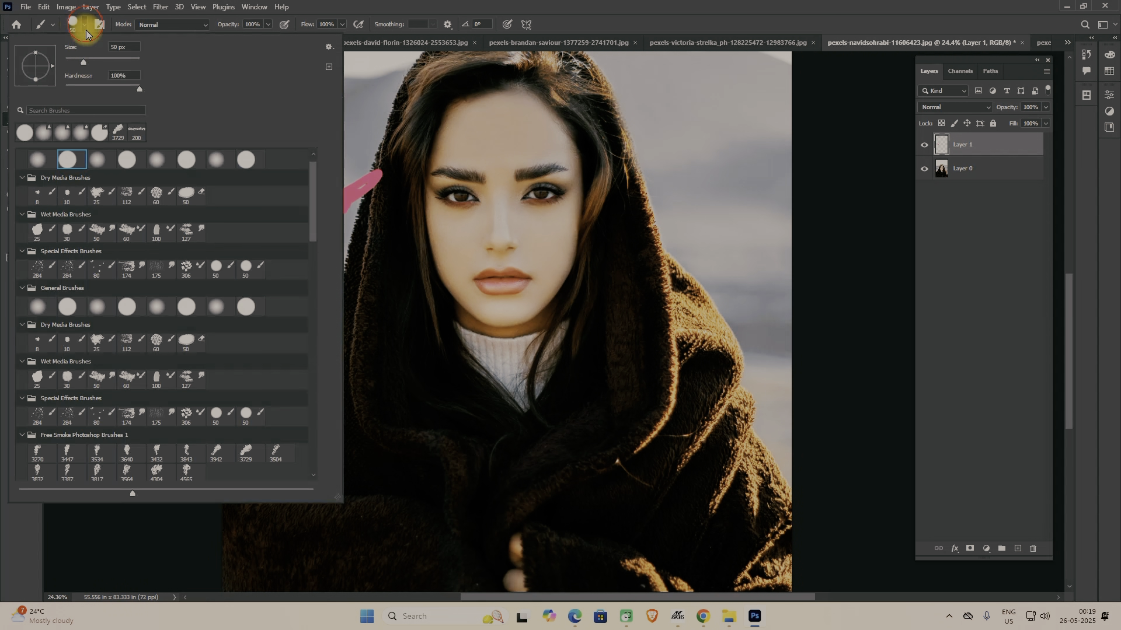
click(42, 162)
mouse_move(377, 195)
mouse_down()
mouse_move(347, 215)
mouse_move(391, 192)
mouse_move(289, 263)
mouse_move(352, 236)
mouse_up()
key(])
key(])
key(])
key(])
key(])
key(])
key(])
key(])
key(])
key(])
key(])
key(])
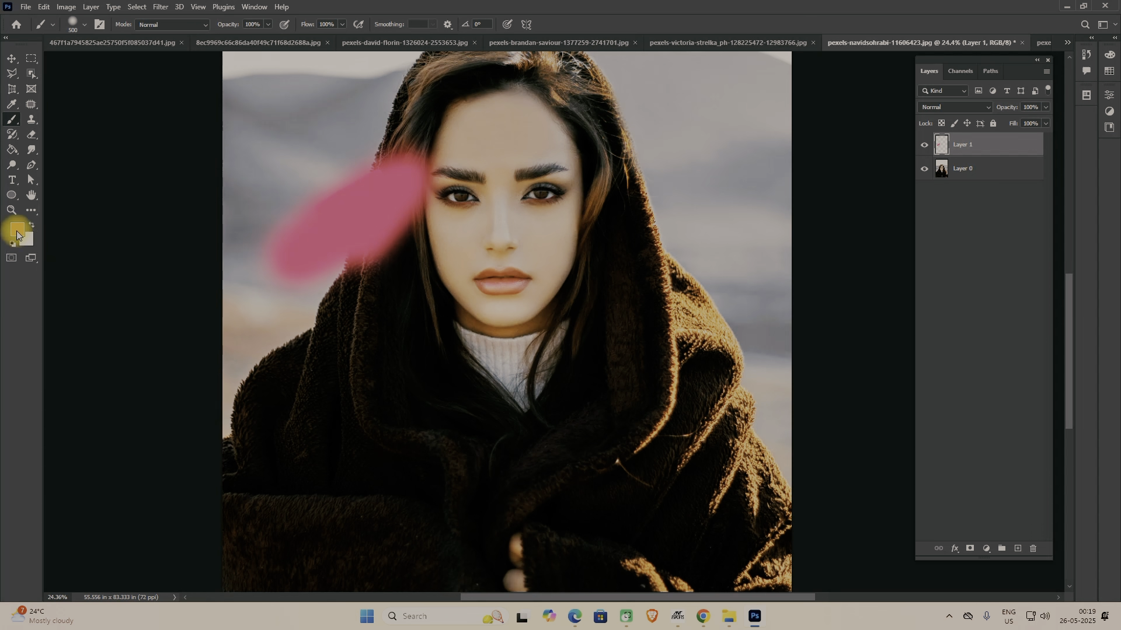
- Change the foreground colour to a magenta-purple hue and paint a band directly below the pink one
click(18, 230)
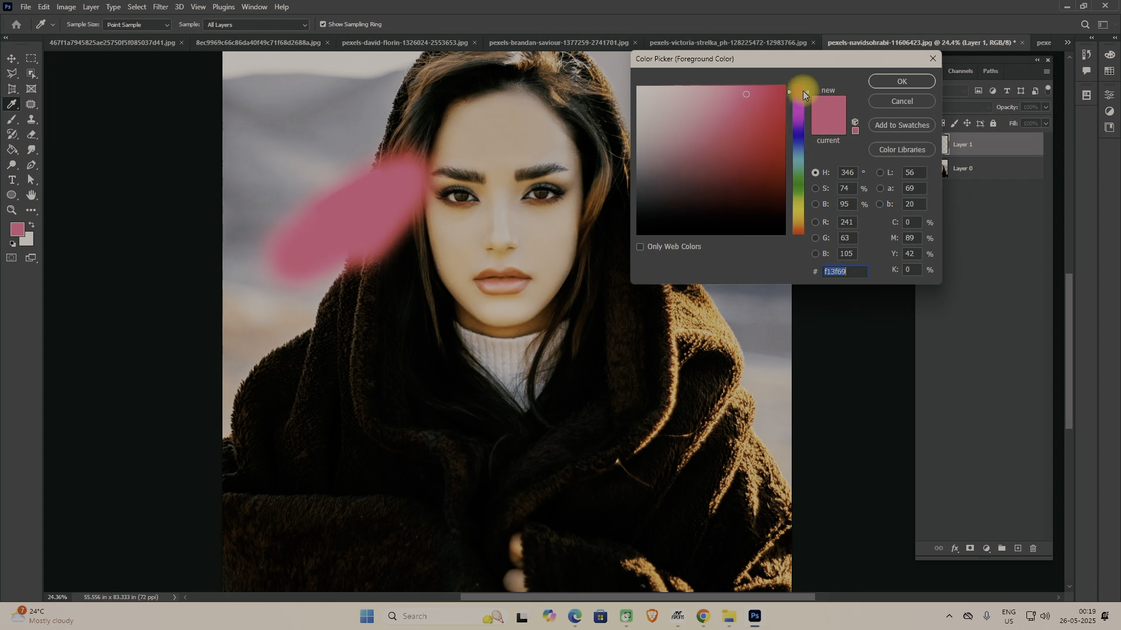
drag(803, 90, 801, 106)
click(902, 81)
drag(418, 239, 362, 267)
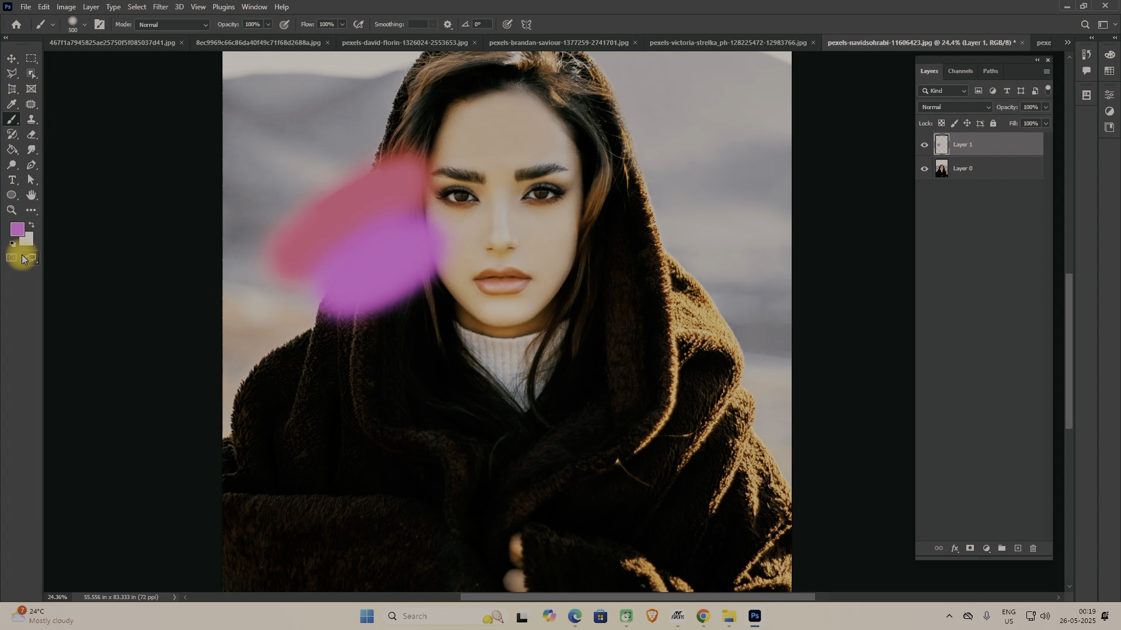
- Set the foreground colour to indigo 583ff1 and paint a band below the magenta one
click(17, 229)
drag(805, 114, 810, 132)
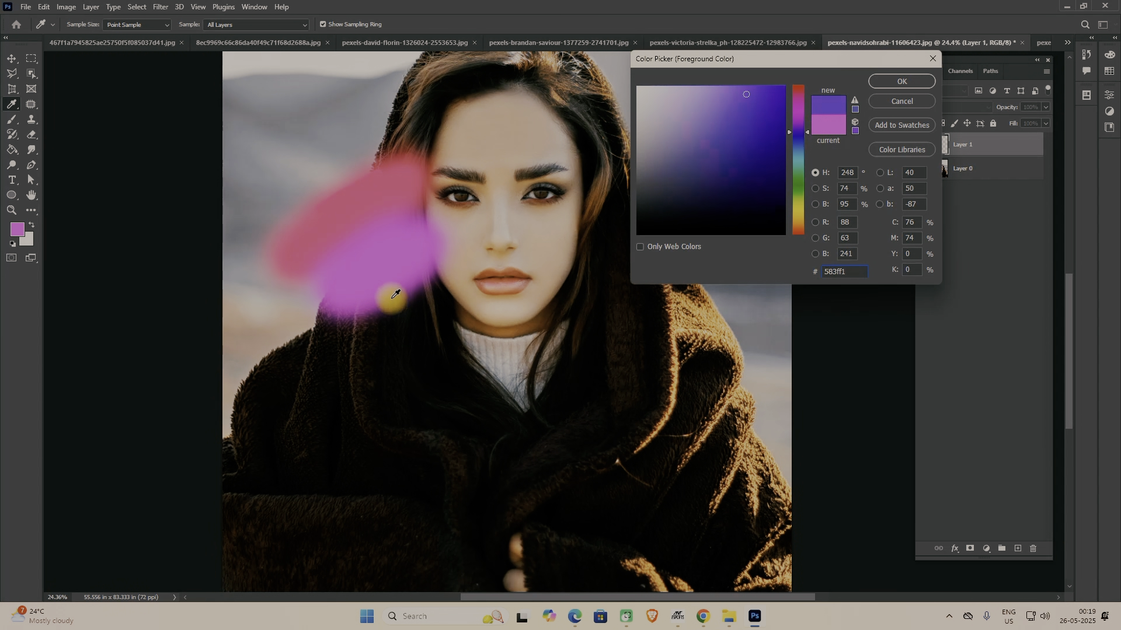
click(902, 81)
mouse_move(446, 253)
mouse_down()
mouse_move(443, 298)
mouse_move(399, 344)
mouse_move(375, 338)
mouse_up()
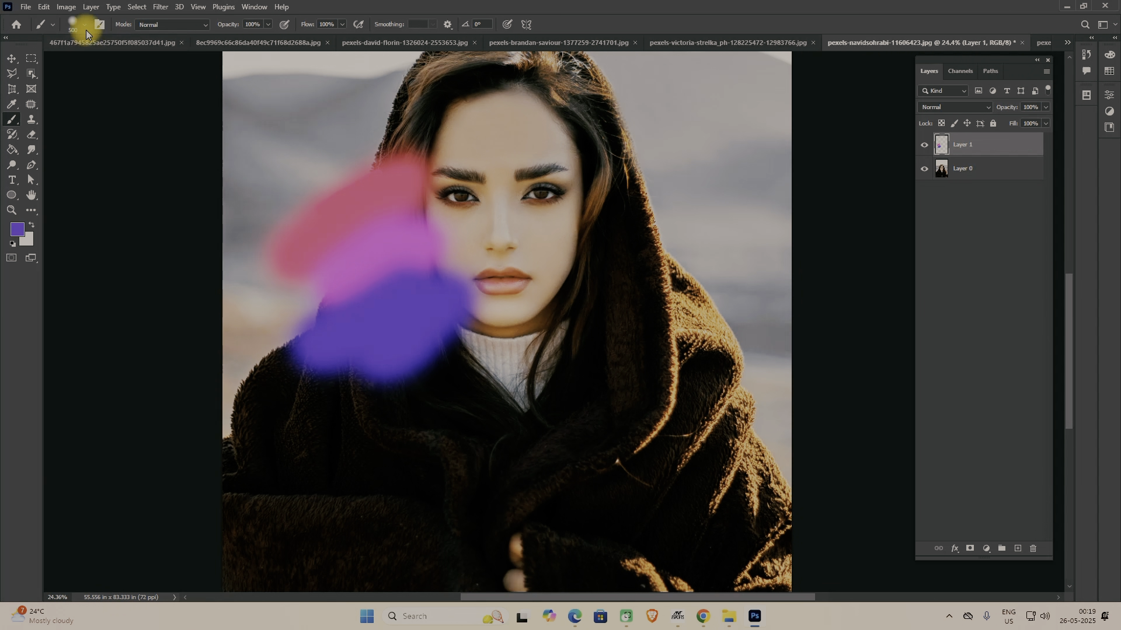
- Set the foreground colour to blue 3fa4f1 and paint one band below the indigo and another above the pink
click(17, 230)
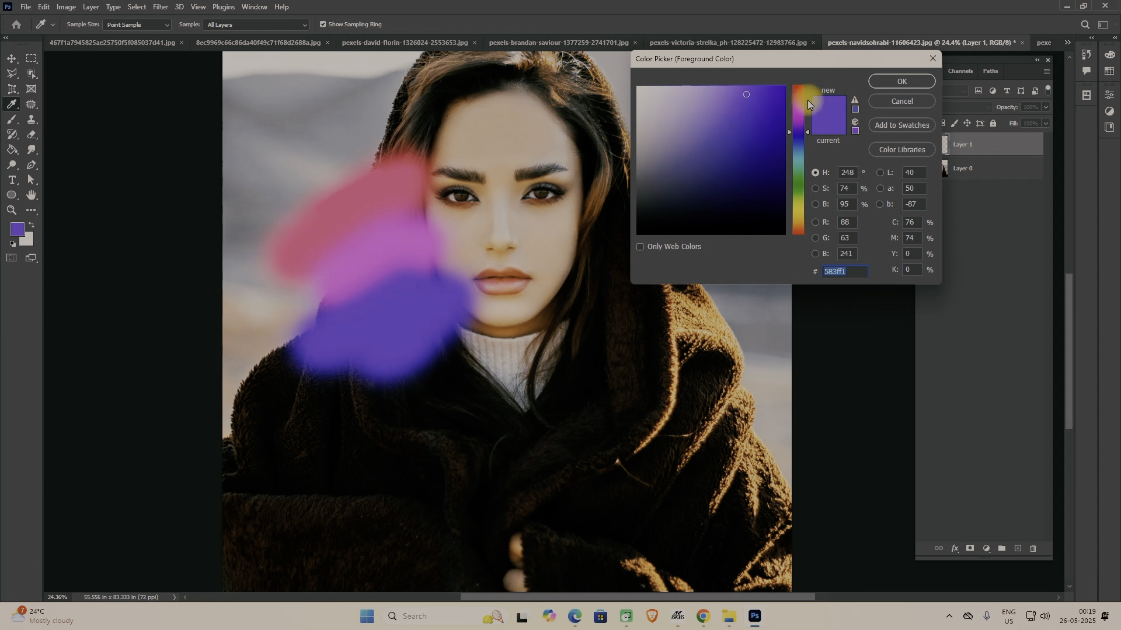
drag(798, 117, 798, 149)
click(869, 85)
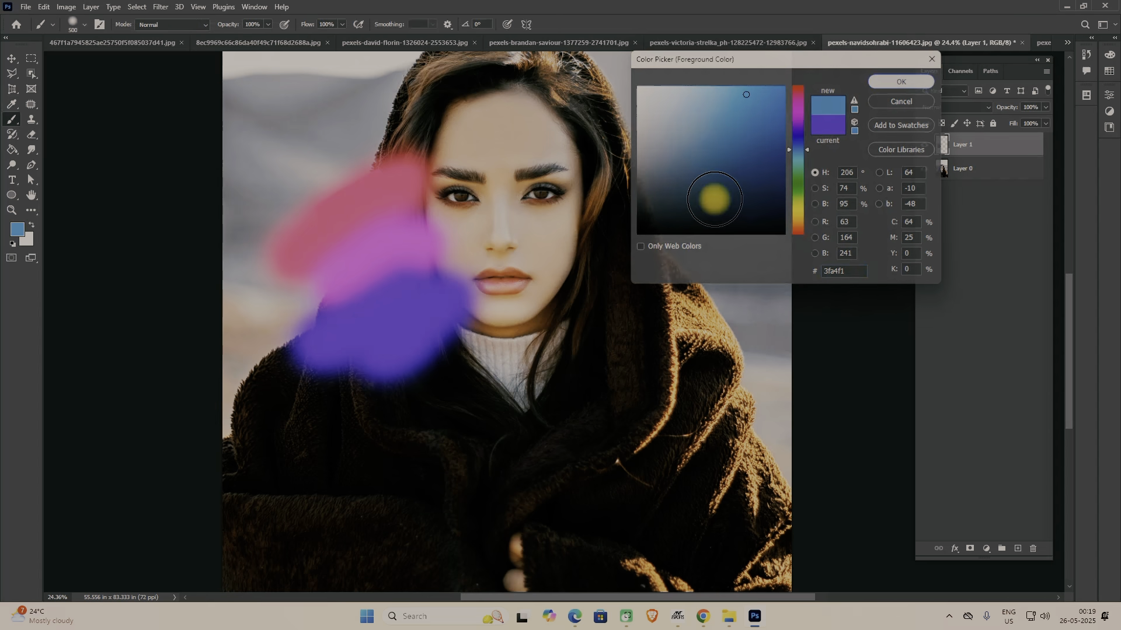
mouse_move(401, 357)
mouse_down()
mouse_move(388, 395)
mouse_move(419, 397)
mouse_up()
drag(308, 192, 363, 150)
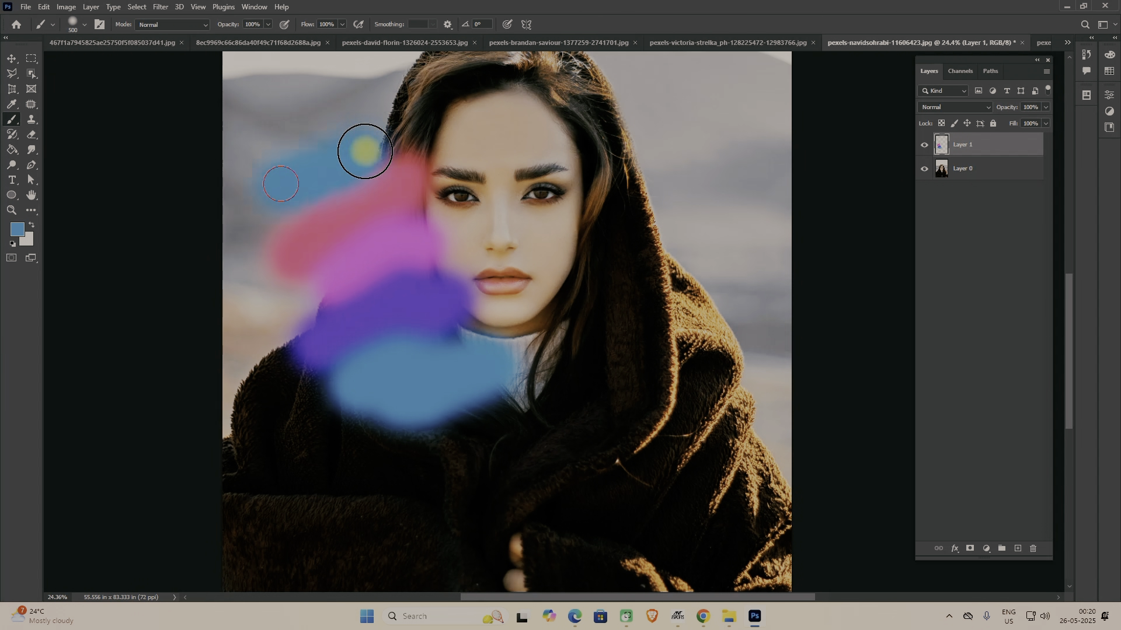
- Change the foreground colour to teal and dab four spots over the indigo, magenta and pink bands
click(18, 230)
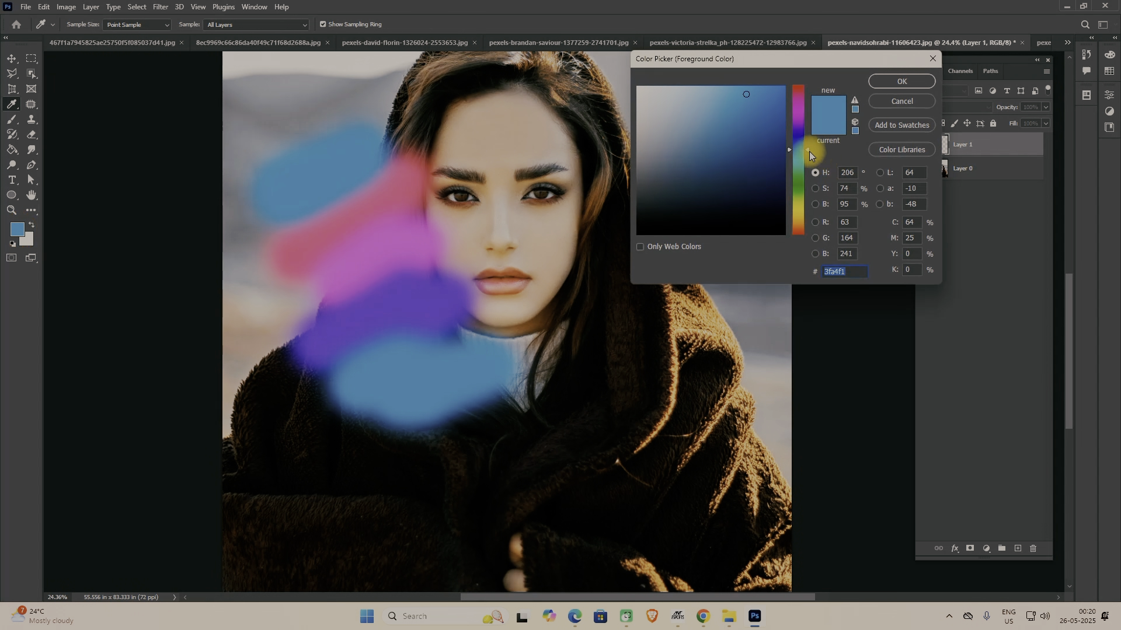
drag(800, 152, 800, 163)
click(876, 83)
click(354, 296)
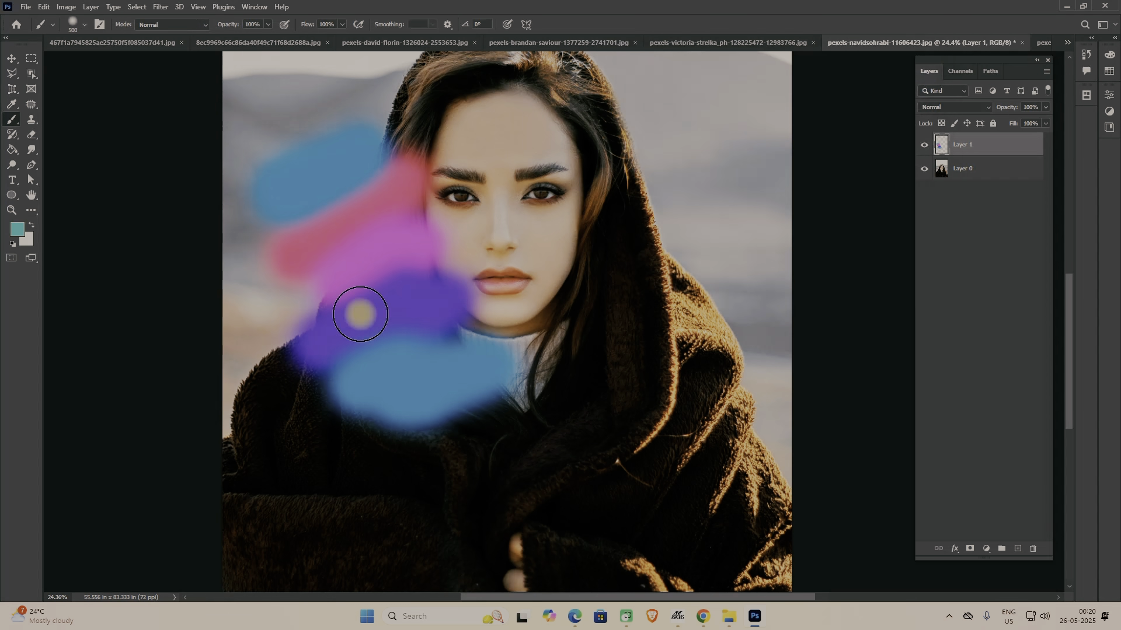
click(405, 275)
click(346, 219)
click(383, 188)
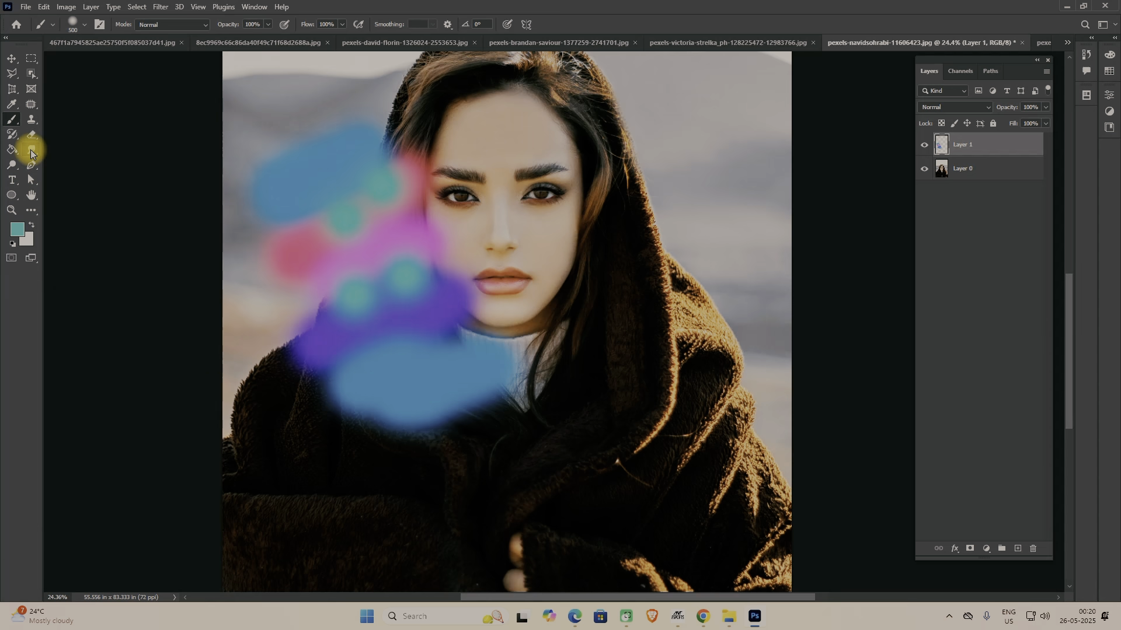
- Switch to the Smudge tool, raise its strength to 72% and smear the teal spots into the indigo band
click(31, 152)
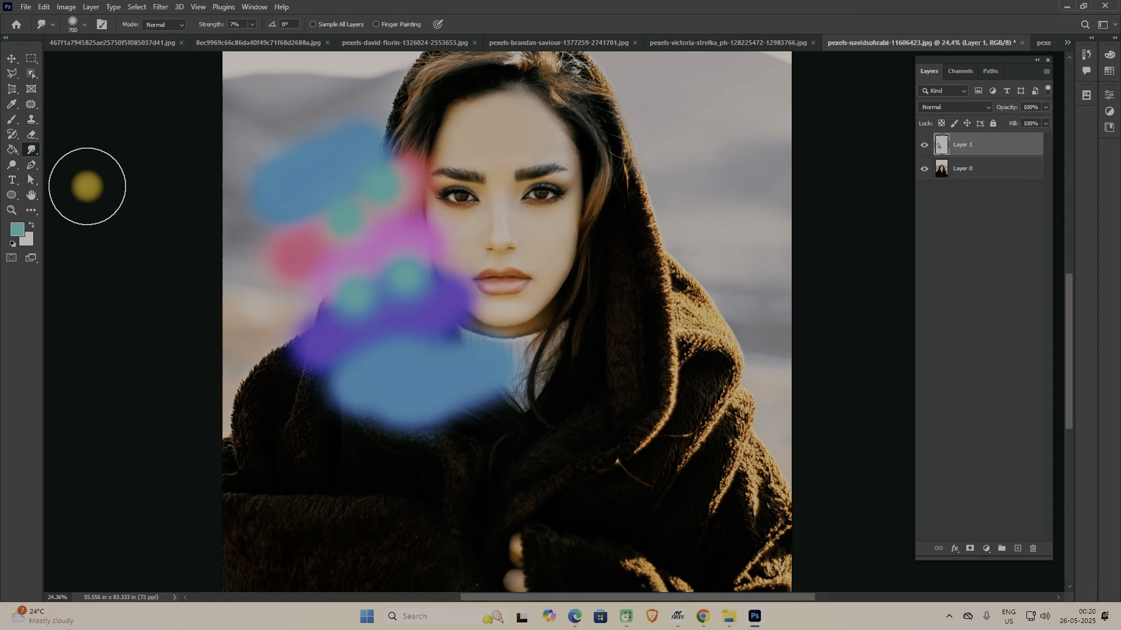
scroll(424, 285, up, 3)
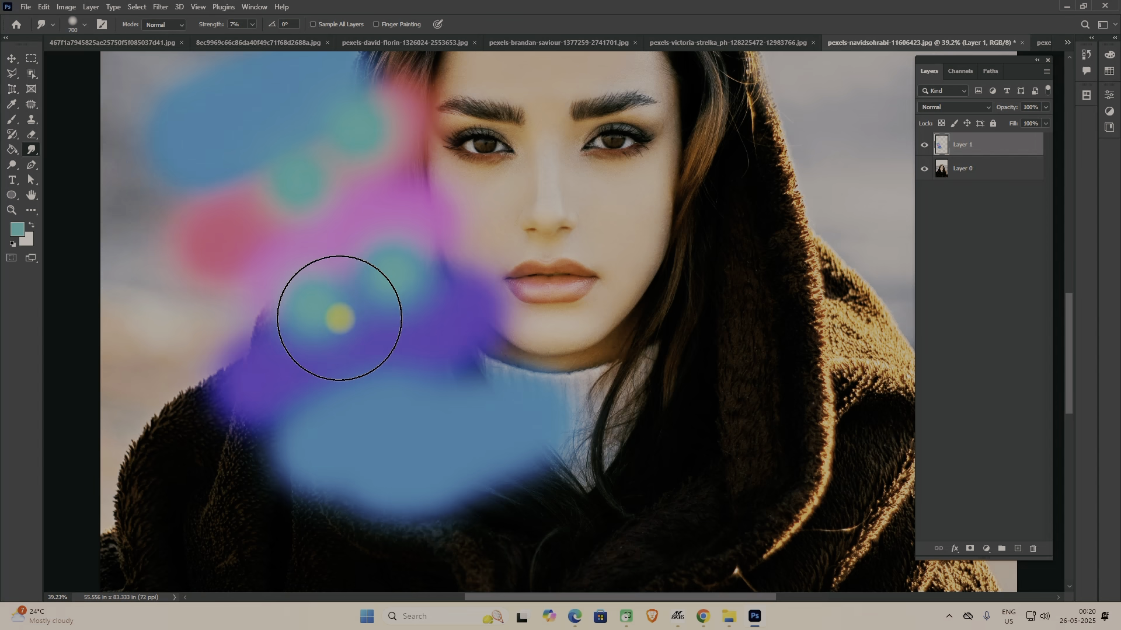
scroll(339, 318, down, 5)
click(253, 25)
drag(252, 38, 288, 41)
mouse_move(375, 175)
mouse_down()
mouse_move(260, 196)
mouse_move(330, 164)
mouse_move(371, 187)
mouse_move(302, 207)
mouse_move(389, 261)
mouse_up()
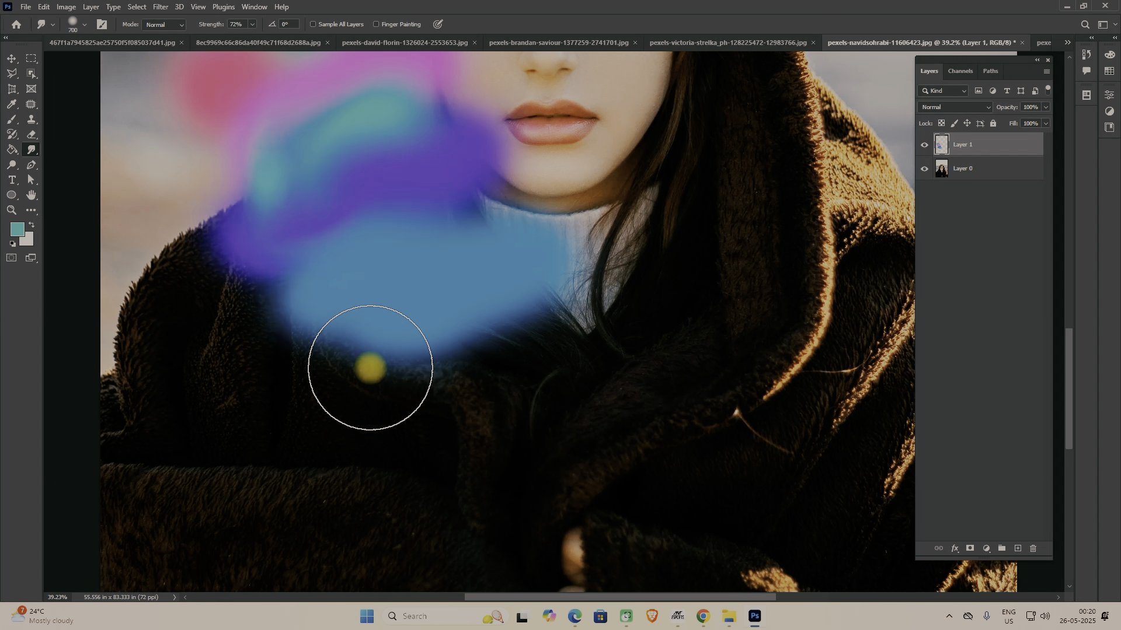
- Smudge the indigo, teal and lower blue paint together into swirls over the dark coat
mouse_move(370, 367)
mouse_down()
mouse_move(261, 279)
mouse_move(300, 191)
mouse_move(252, 322)
mouse_up()
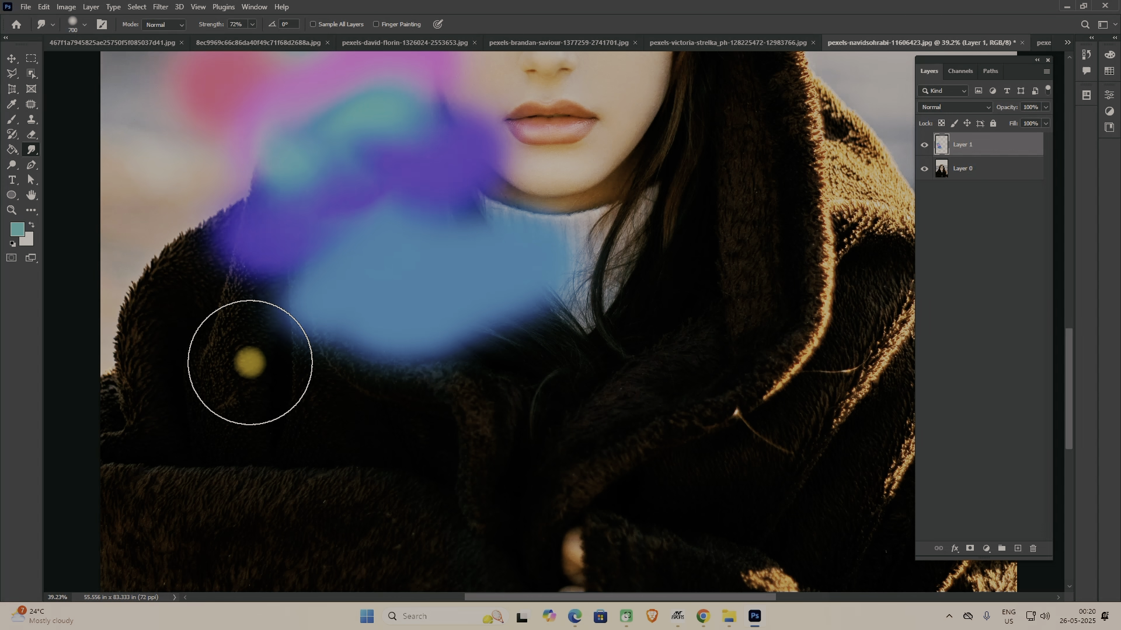
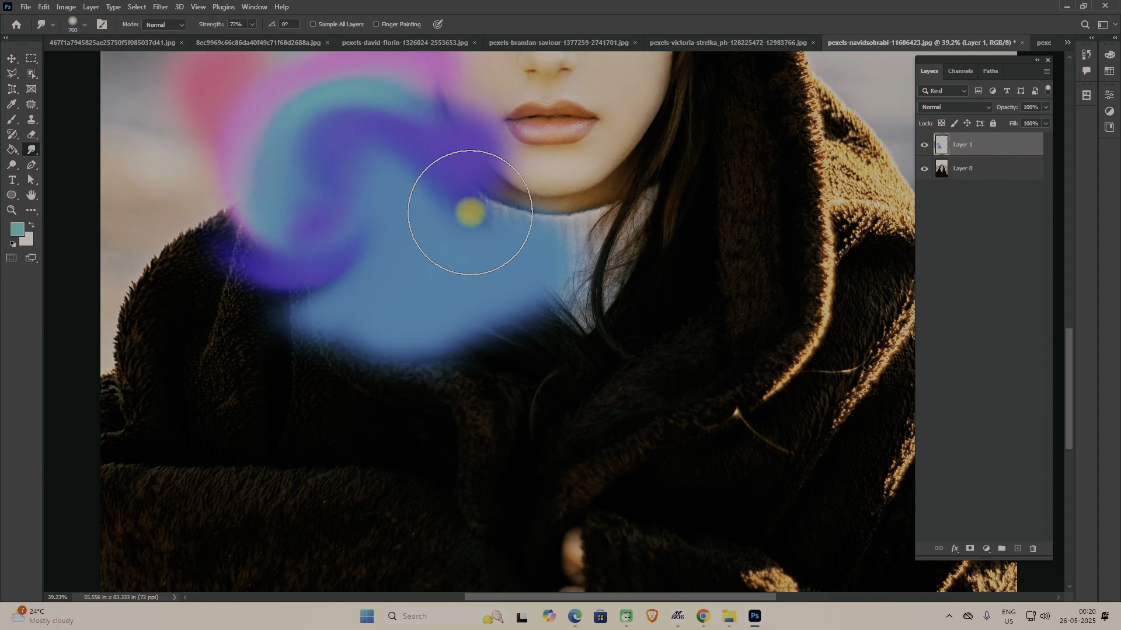
drag(347, 298, 343, 338)
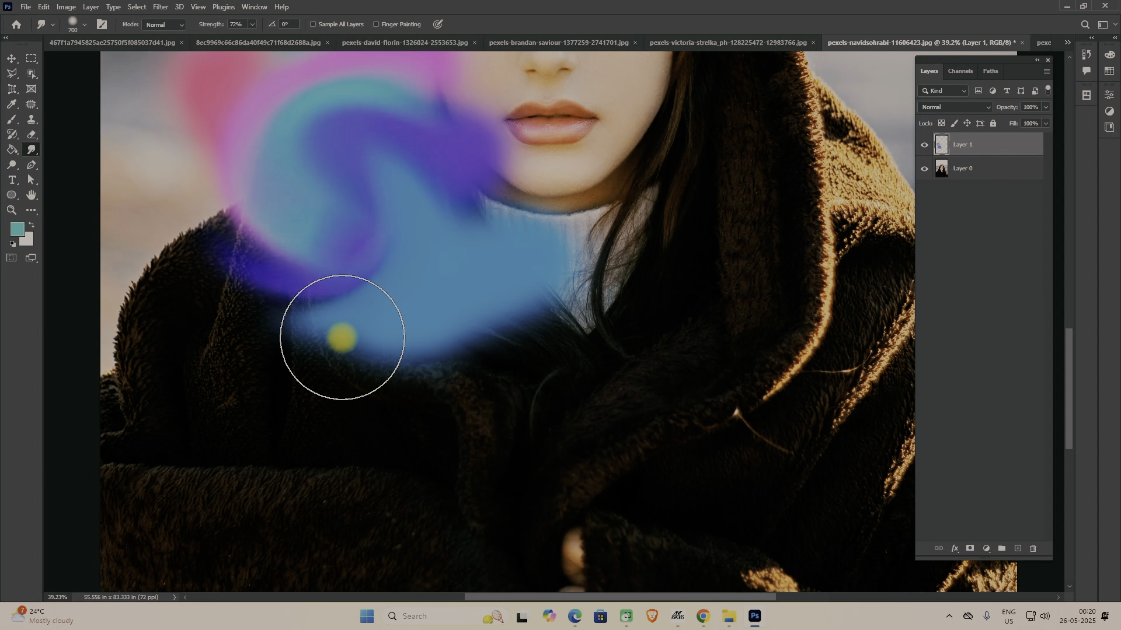
key(Escape)
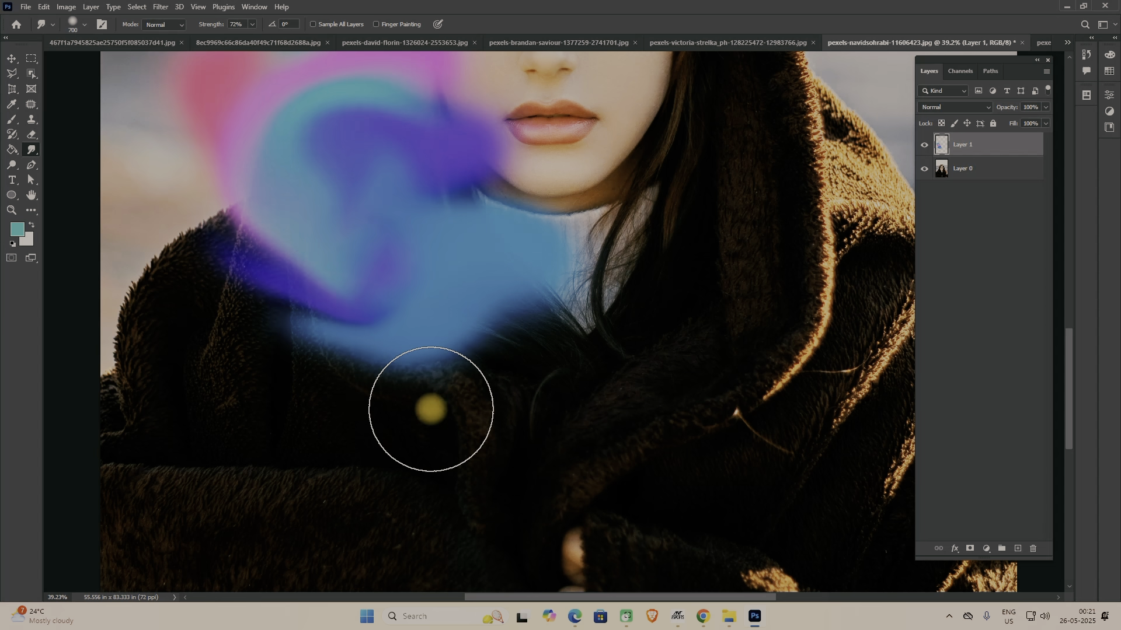
mouse_move(359, 427)
mouse_down()
mouse_move(307, 447)
mouse_move(338, 454)
mouse_move(398, 381)
mouse_move(337, 433)
mouse_move(346, 395)
mouse_move(440, 377)
mouse_move(359, 383)
mouse_move(426, 346)
mouse_move(425, 361)
mouse_move(337, 398)
mouse_move(391, 382)
mouse_move(412, 335)
mouse_move(383, 340)
mouse_up()
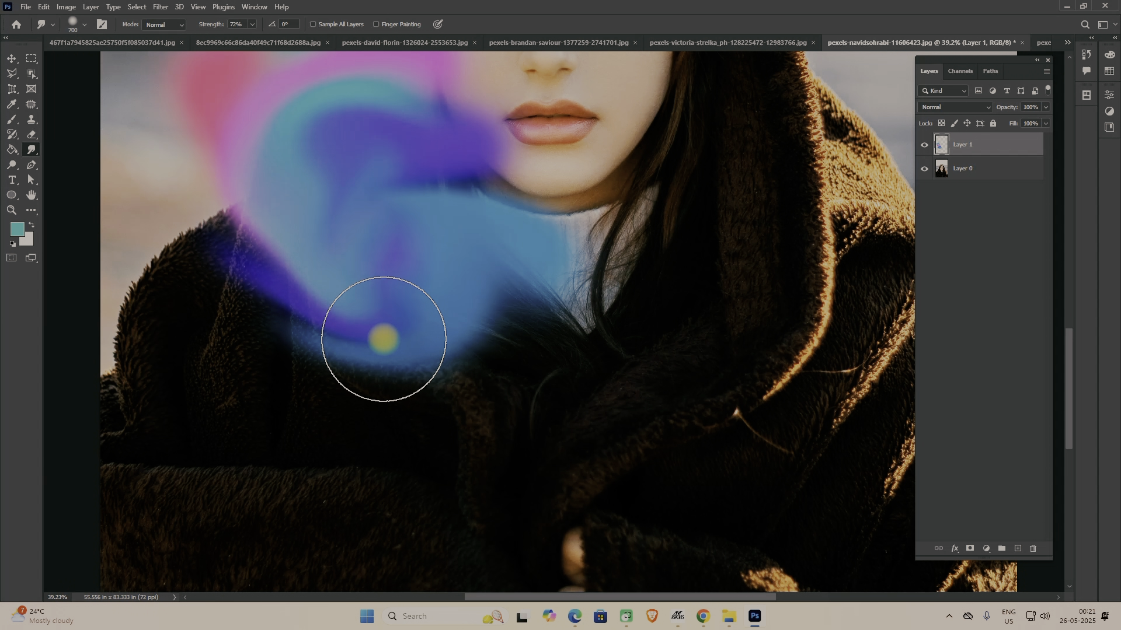
scroll(384, 339, down, 1)
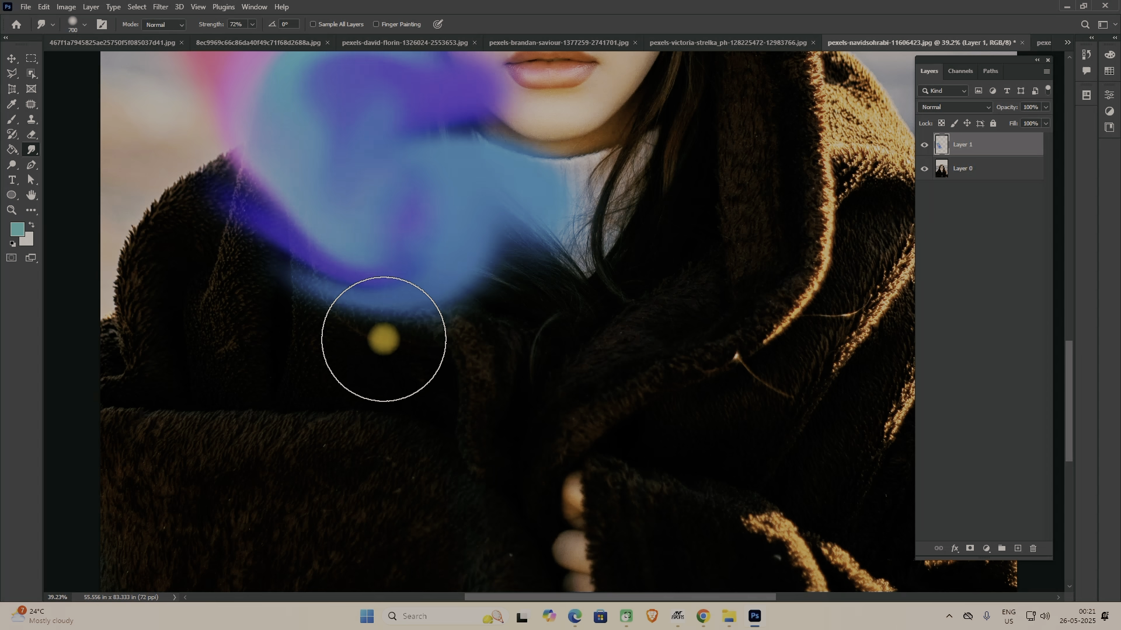
scroll(356, 329, down, 3)
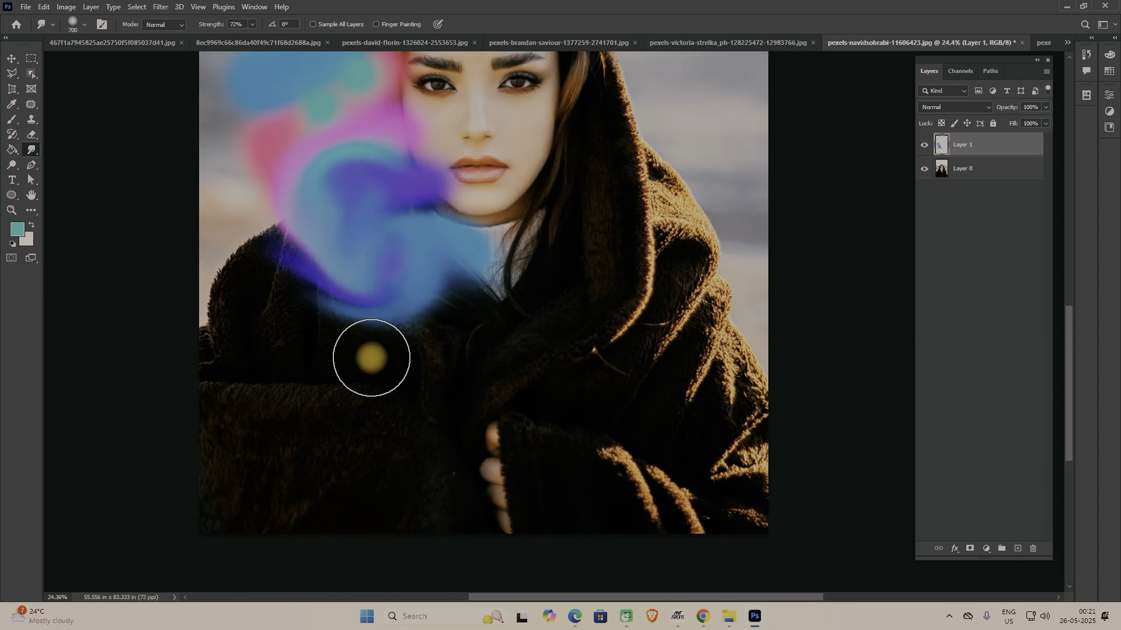
scroll(372, 374, down, 1)
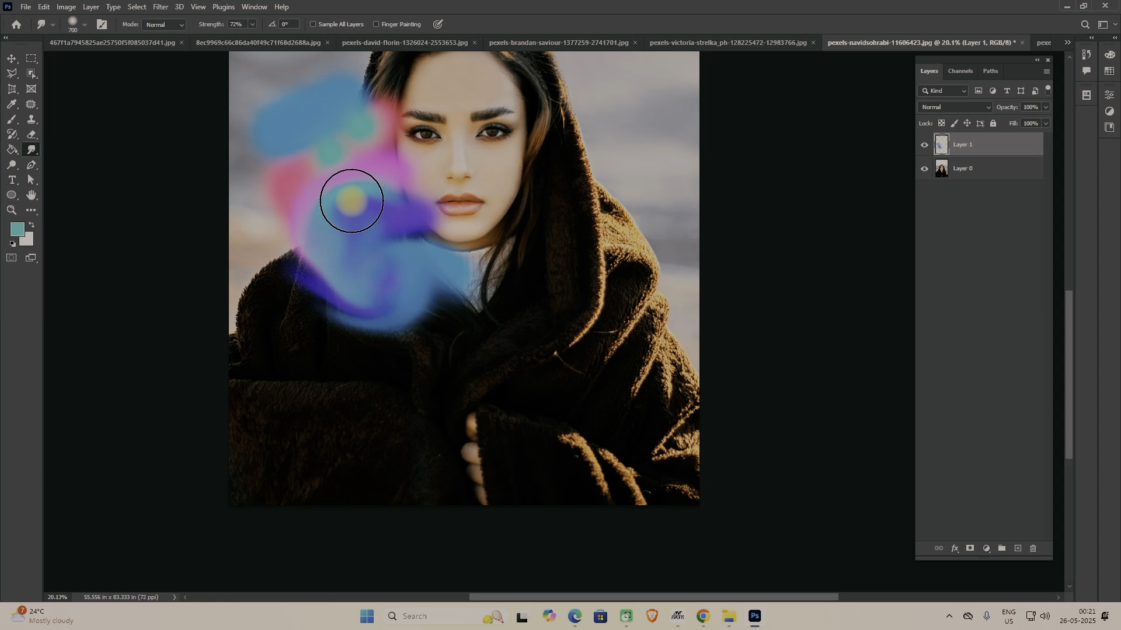
- Open the Windows Run dialog, then write %temp% in the search field of a new Chrome tab and copy it
key(super+r)
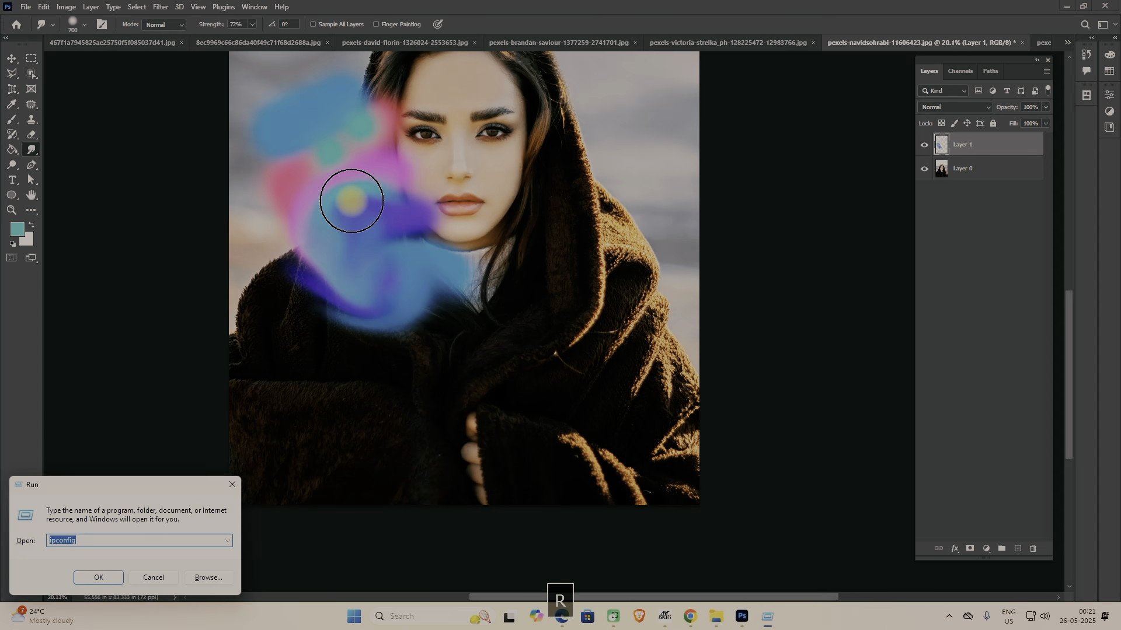
click(226, 543)
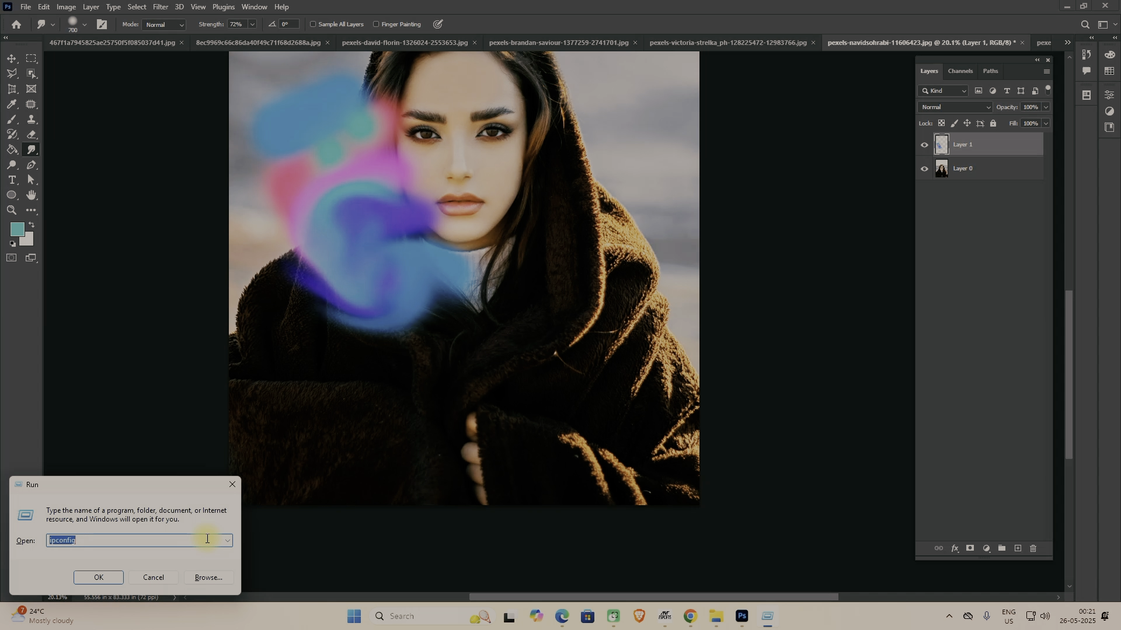
click(690, 617)
click(727, 11)
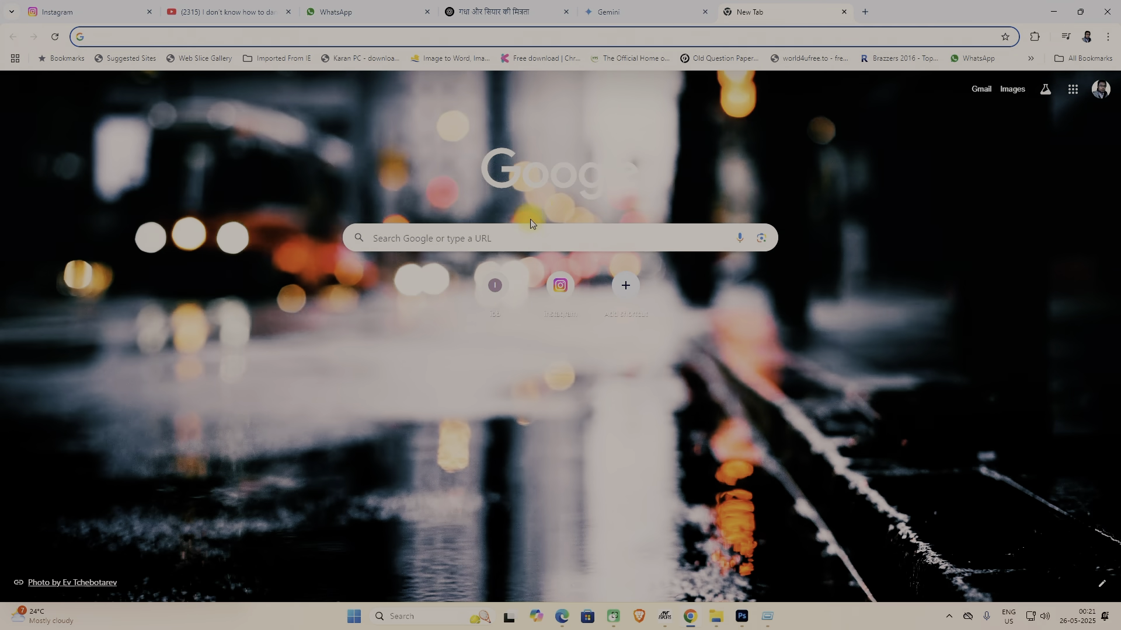
click(527, 232)
text(%)
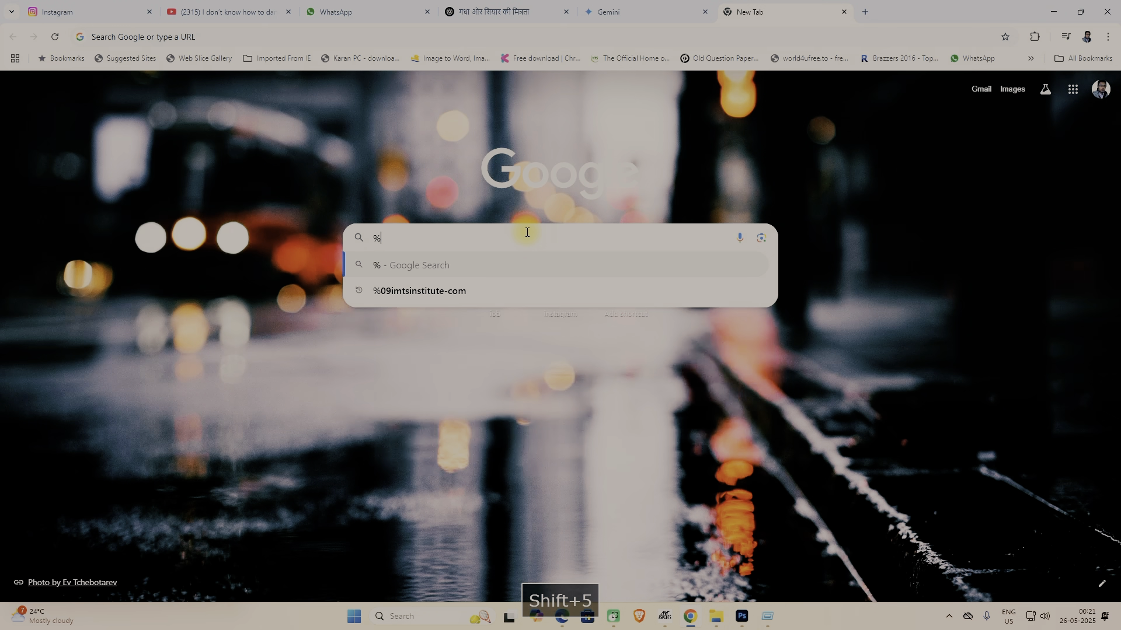
text(te)
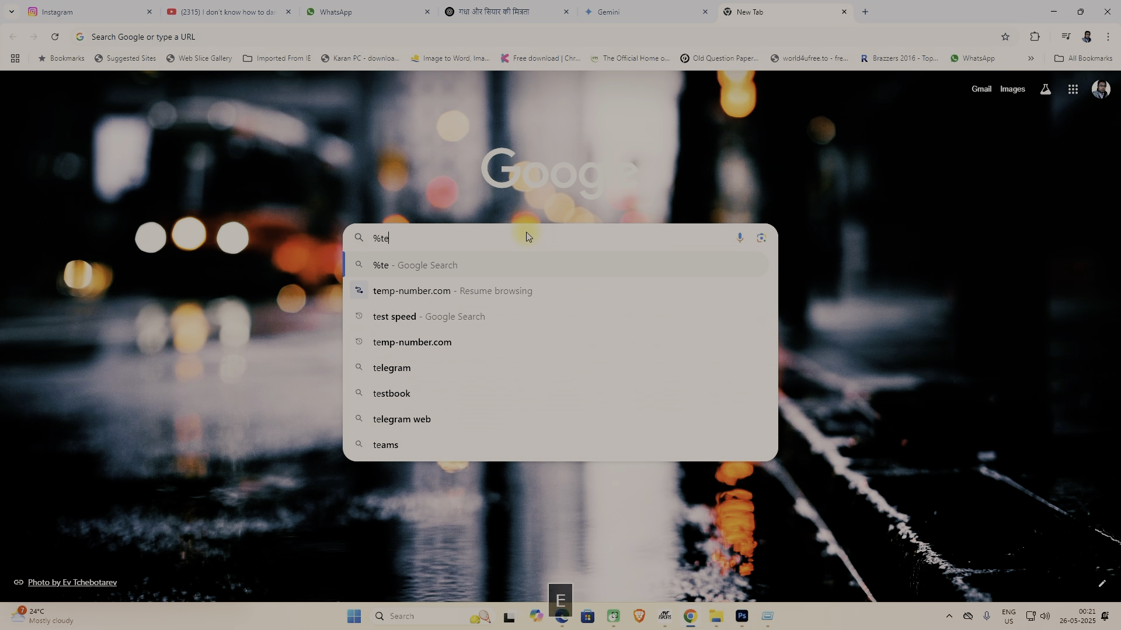
text(mp)
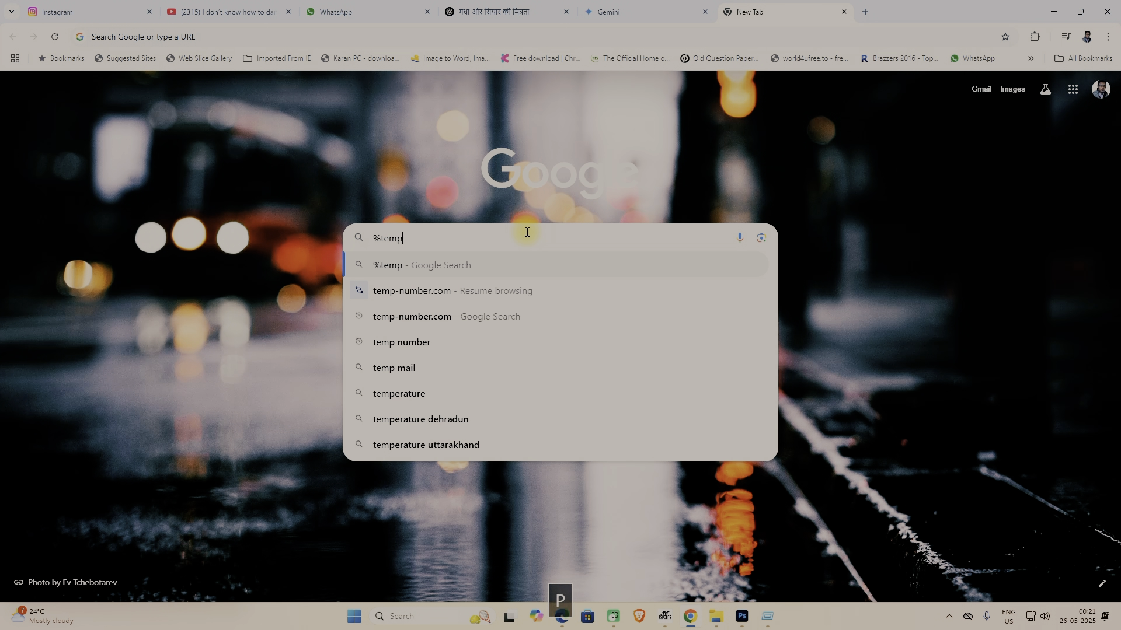
text(%)
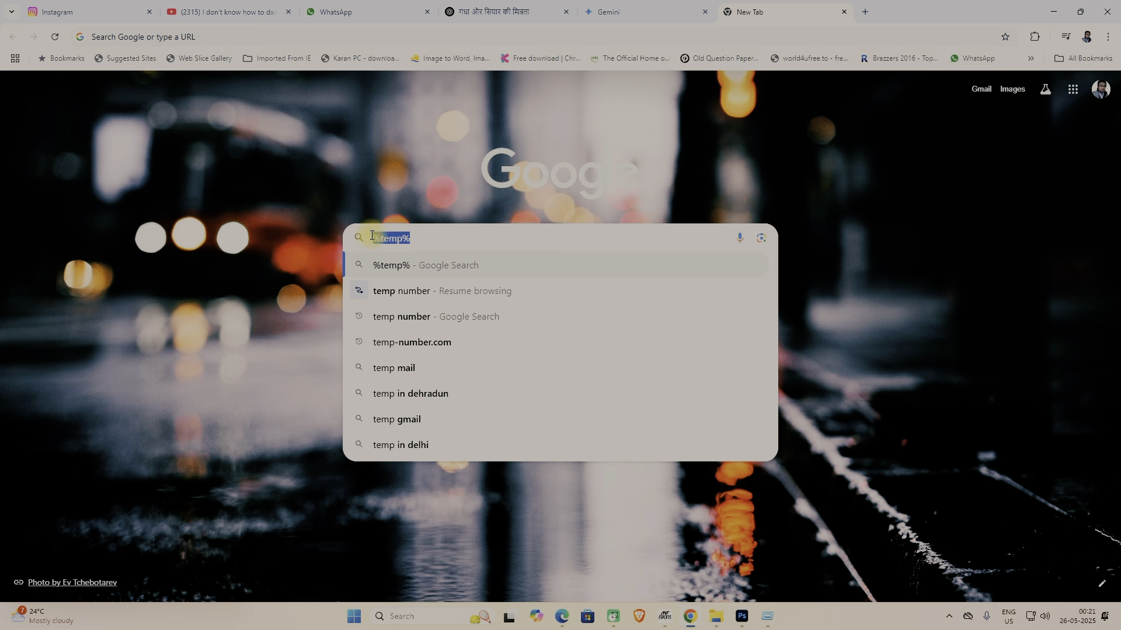
key(ctrl+c)
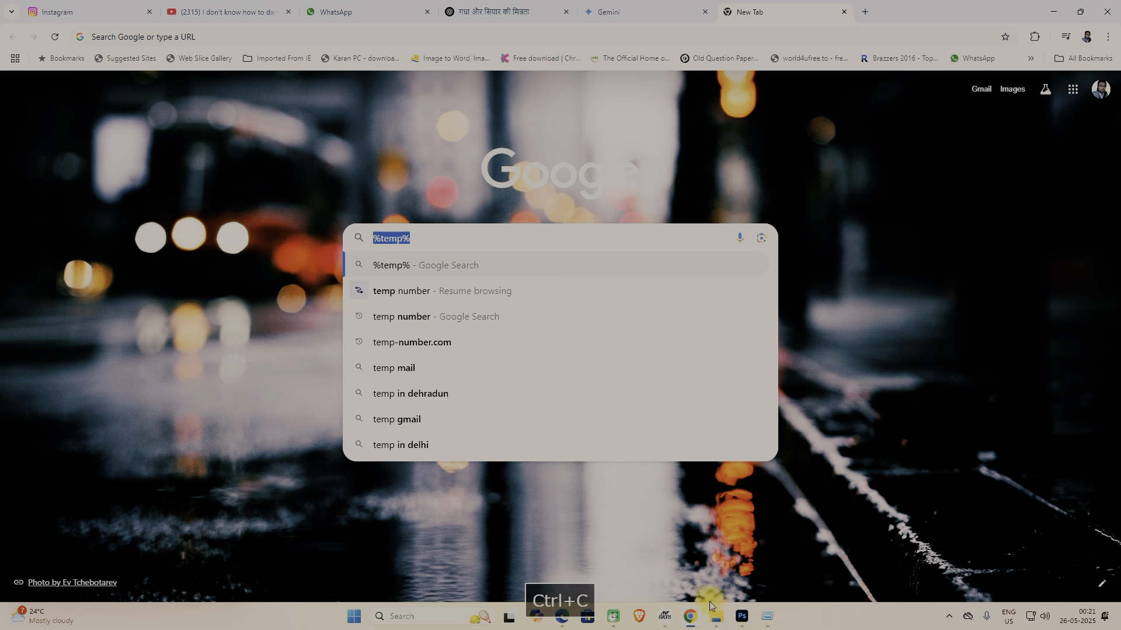
- Paste %temp% into the Run dialog and run it to open the Temp folder
click(766, 618)
key(ctrl+v)
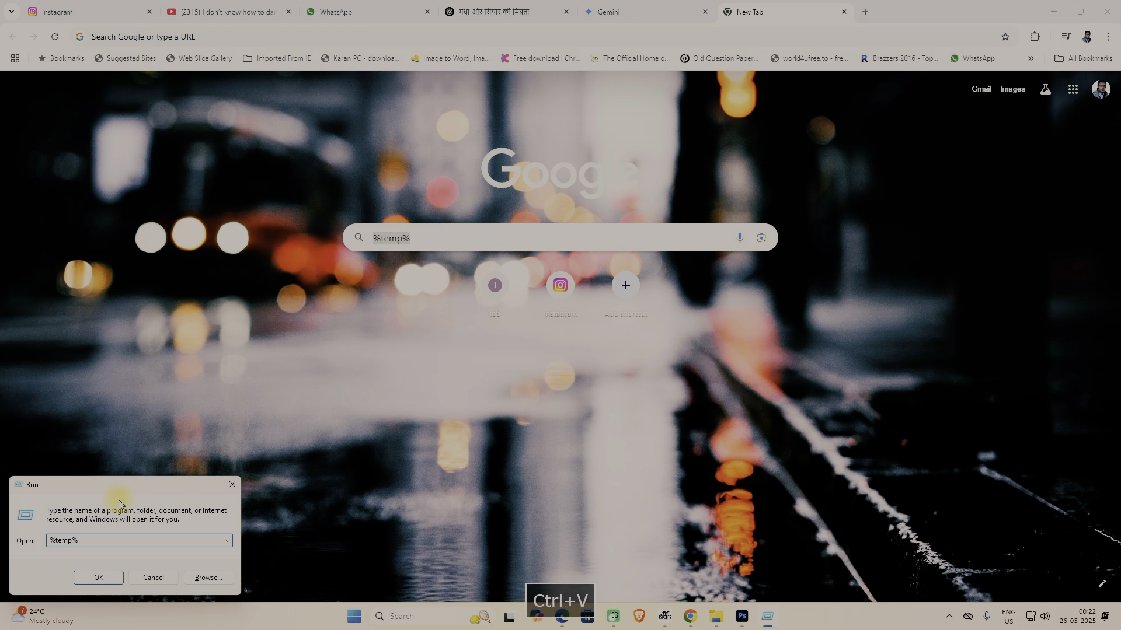
click(112, 578)
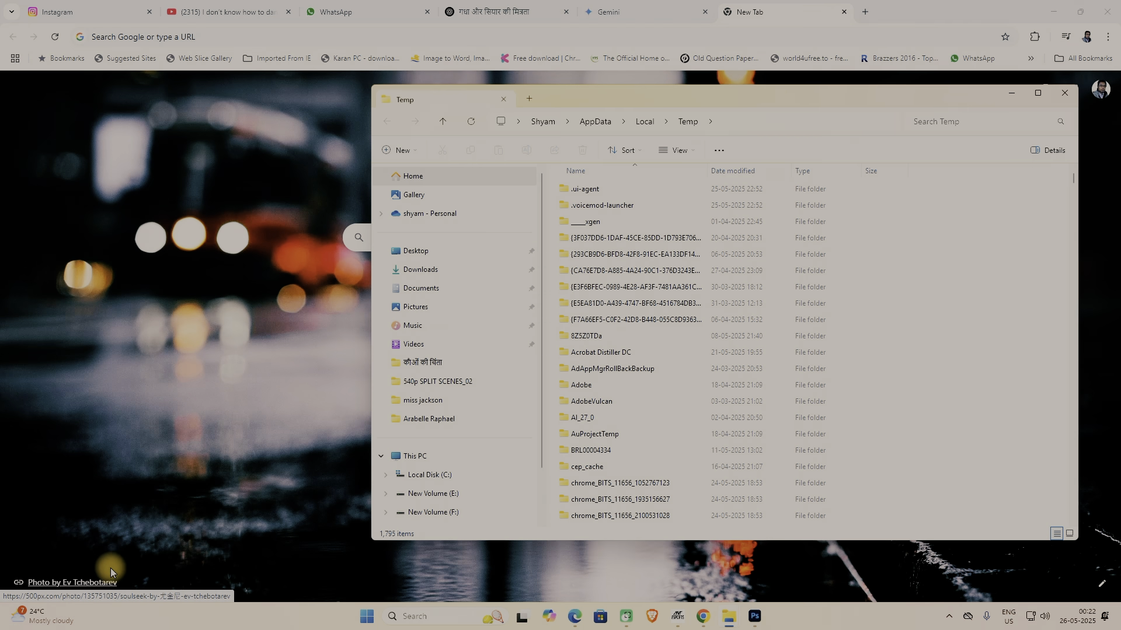
- Select every item in the Temp folder and check their combined size in the Properties
click(628, 389)
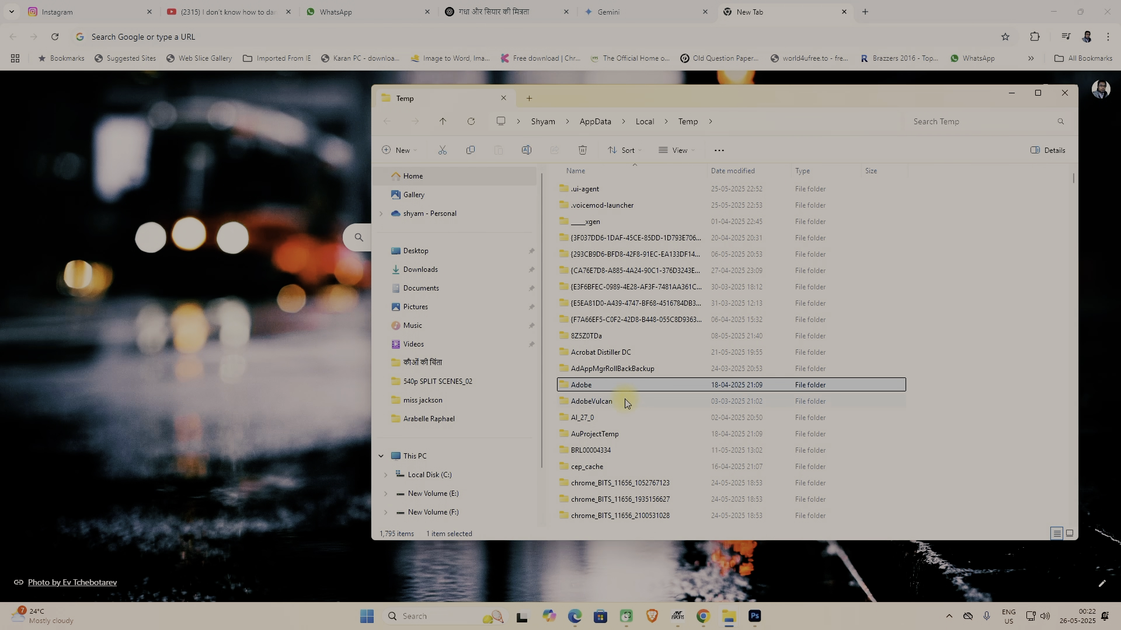
key(ctrl+a)
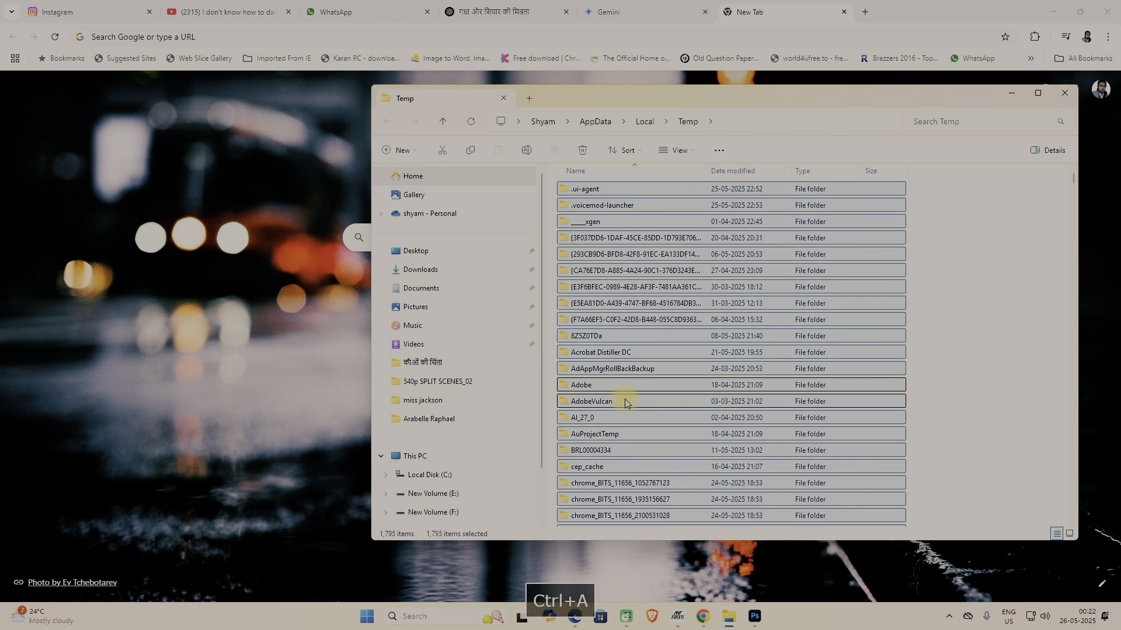
scroll(626, 397, down, 8)
right_click(626, 393)
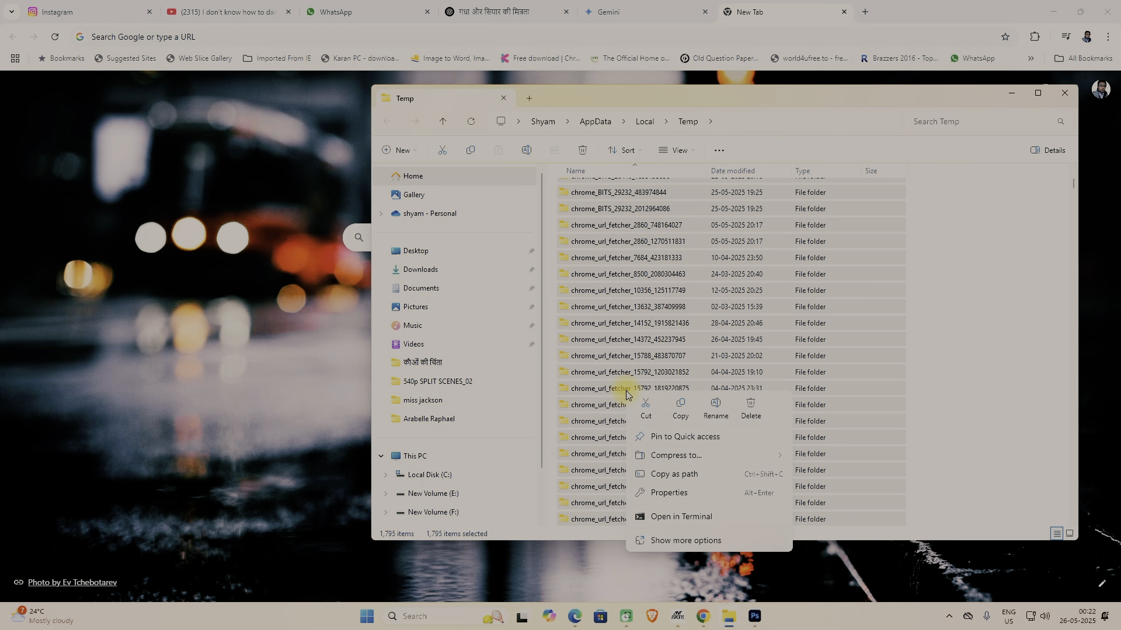
click(674, 541)
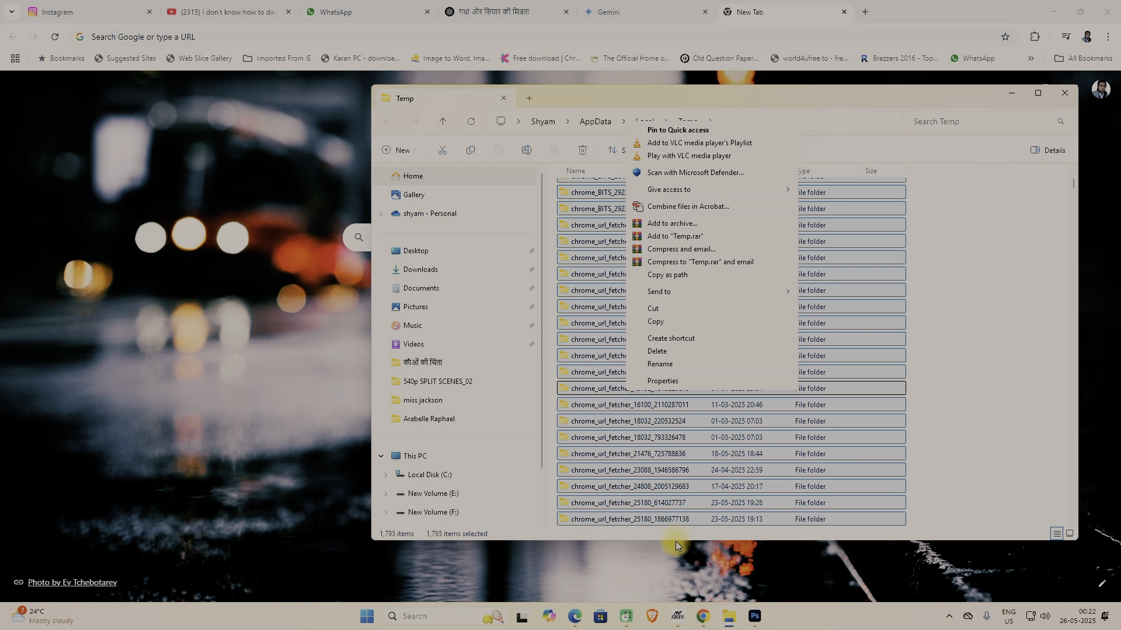
click(662, 382)
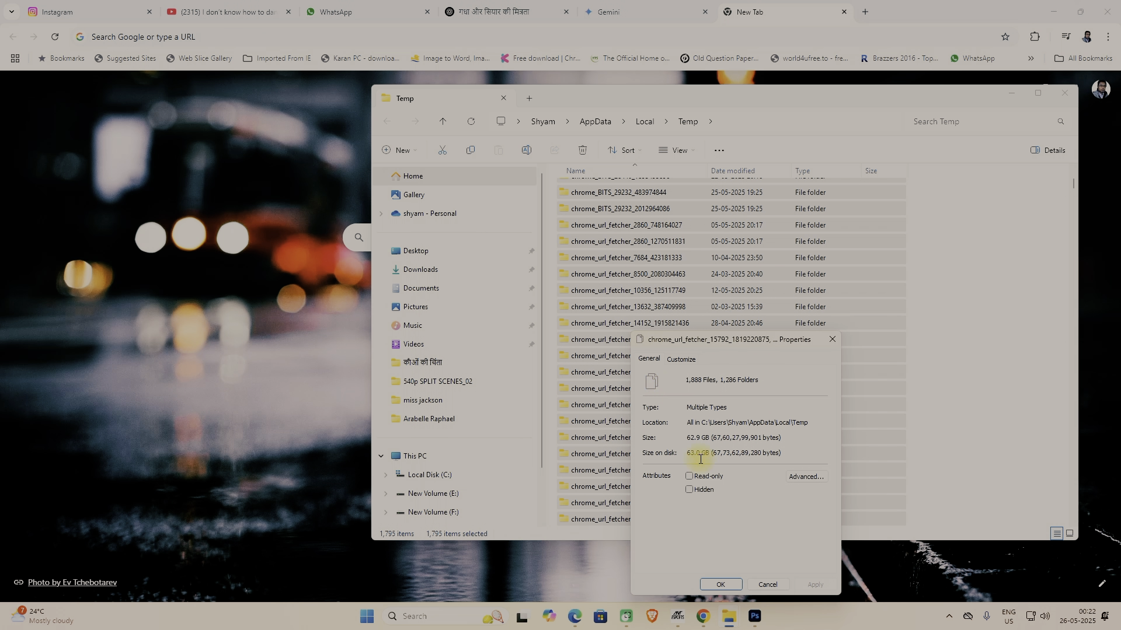
click(832, 340)
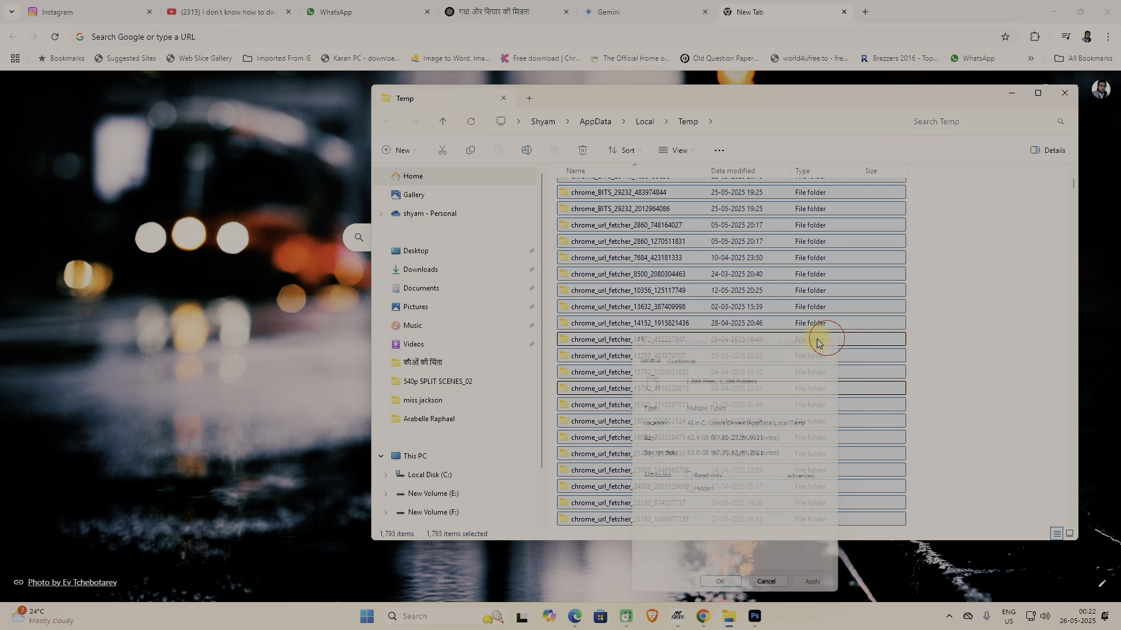
- Permanently delete all selected Temp items, retrying and then skipping the files that are in use
key(shift+Delete)
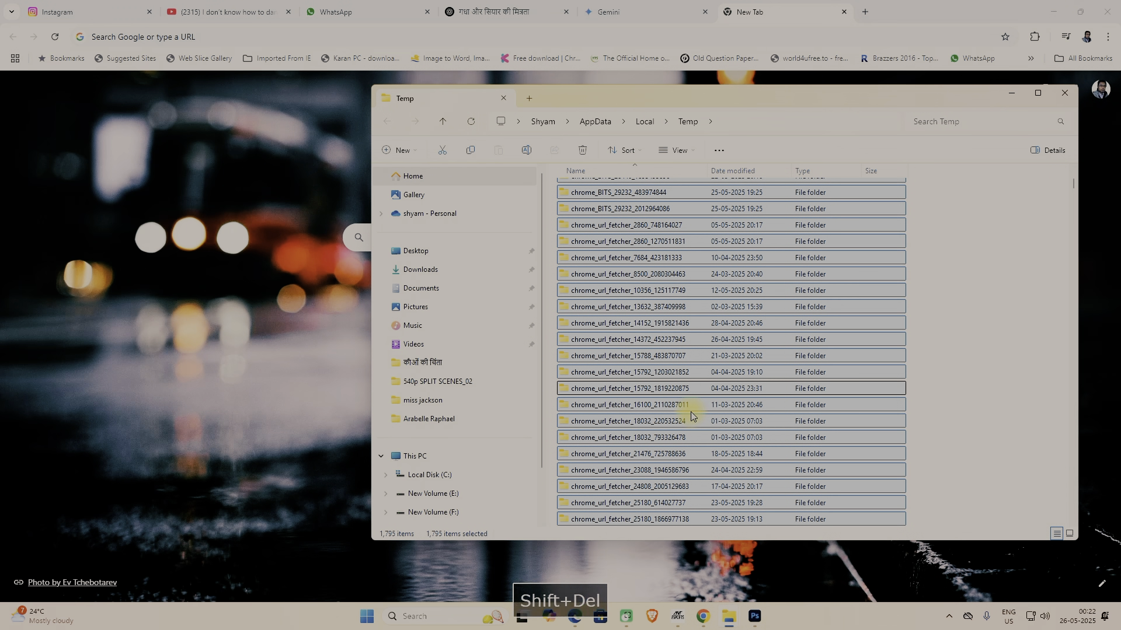
key(Return)
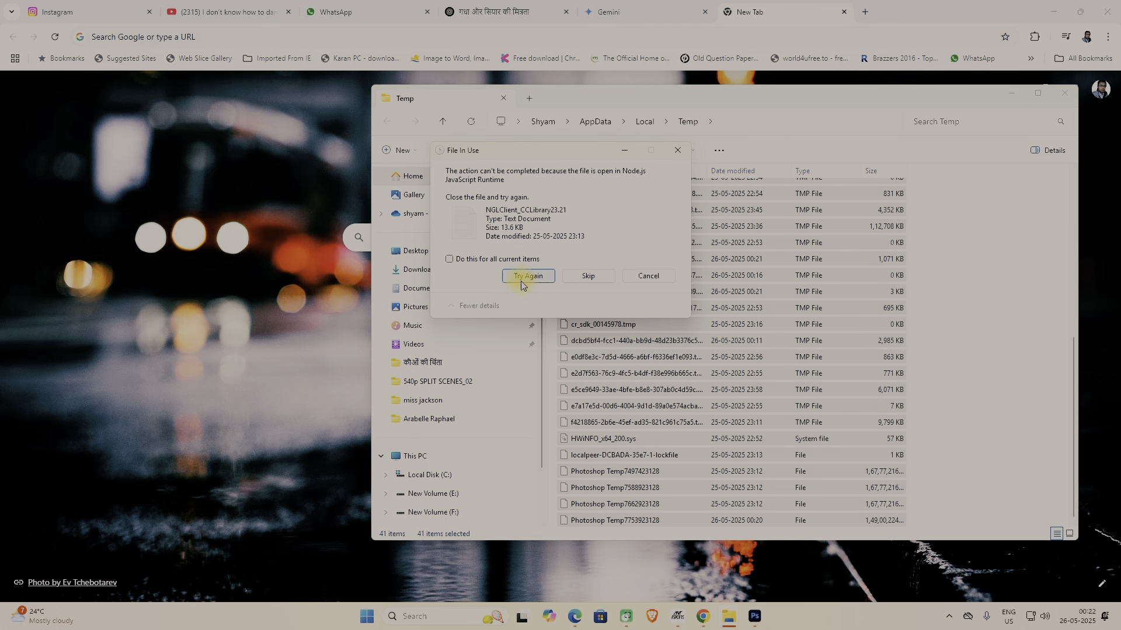
click(449, 259)
click(528, 276)
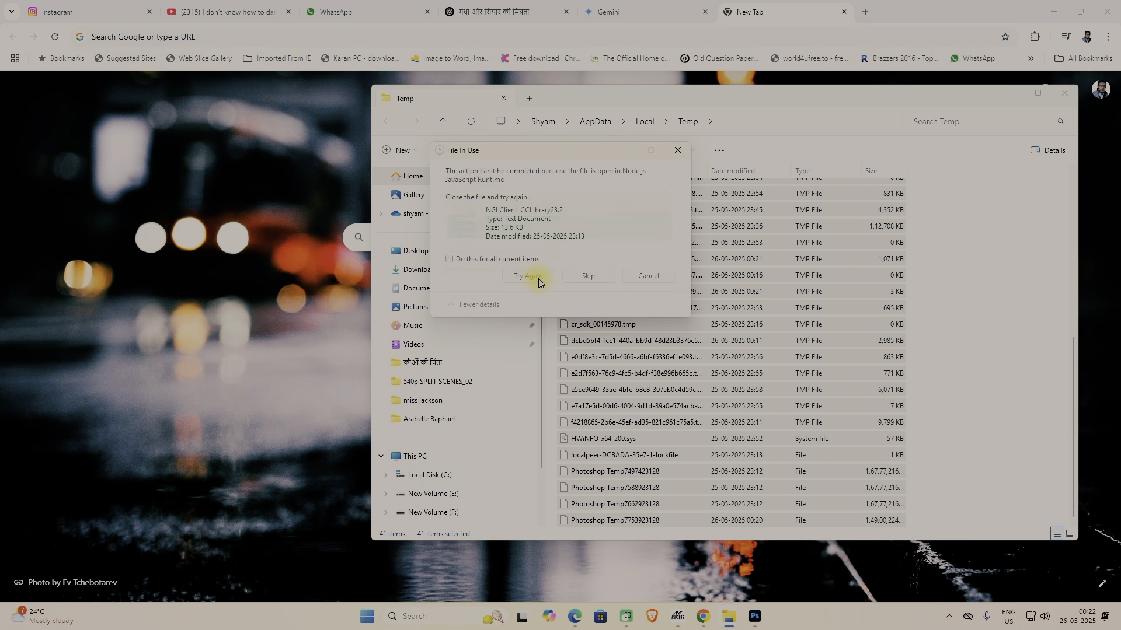
click(589, 276)
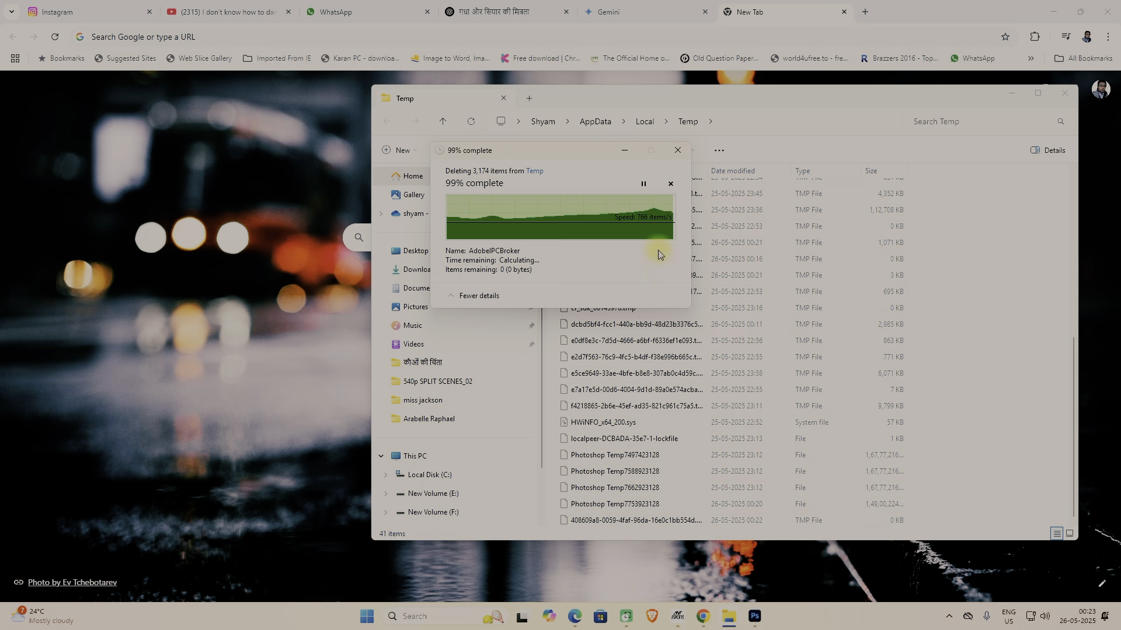
- Move the deletion progress window aside, close the Temp folder window and switch back to Photoshop
drag(575, 155, 389, 160)
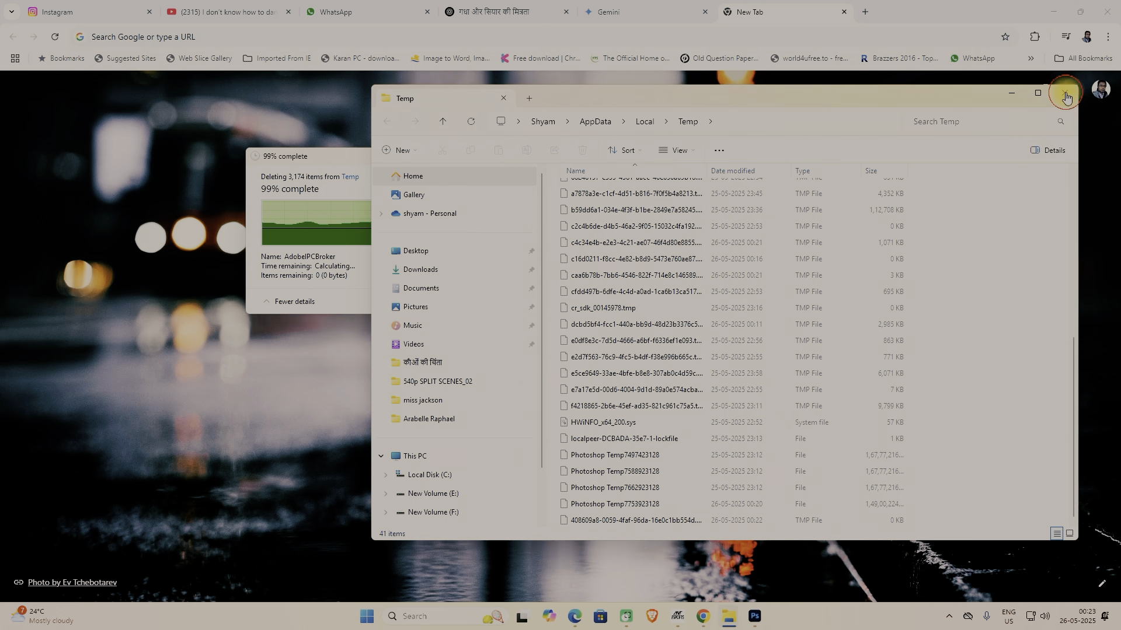
click(1066, 98)
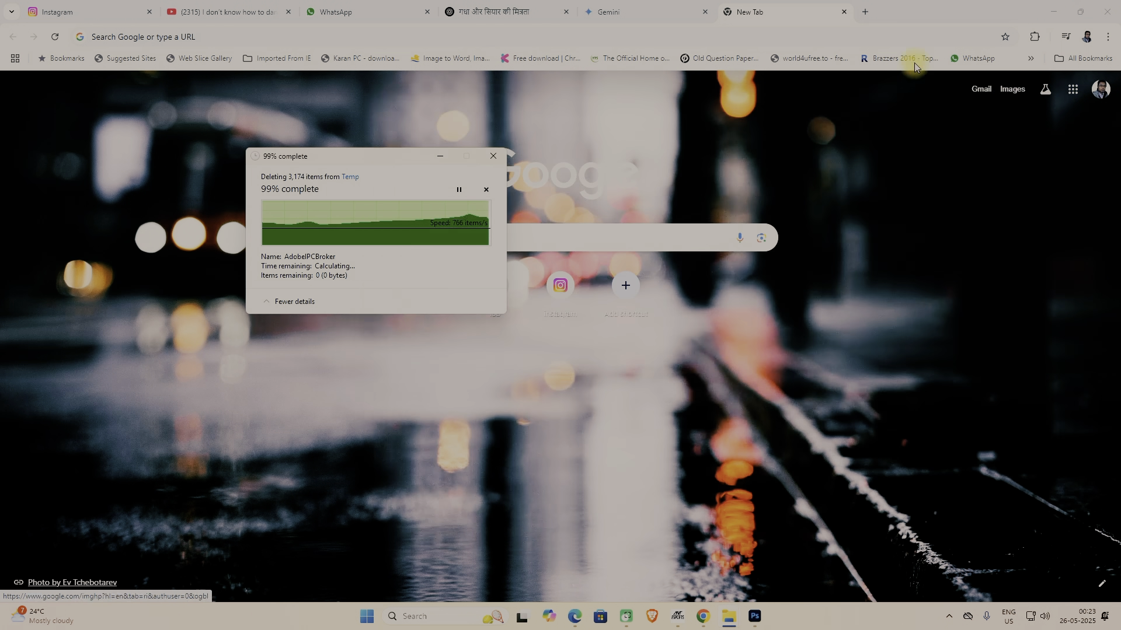
click(755, 619)
- Reduce the Smudge brush size to 100, select Layer 0 and smudge over the portrait's nose
drag(465, 388, 475, 474)
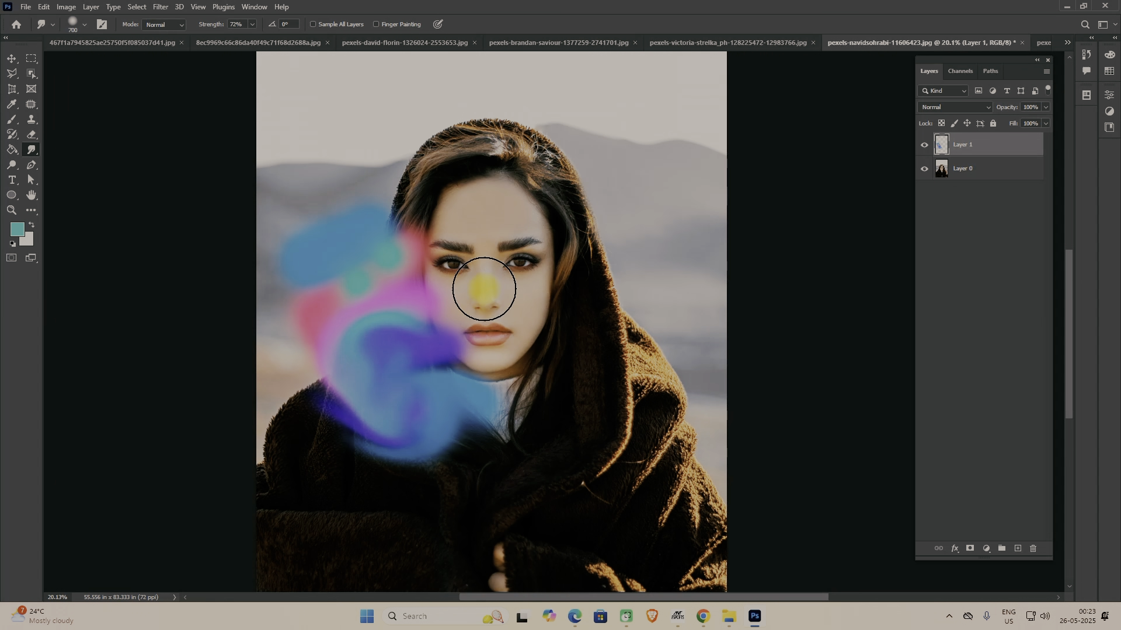
scroll(487, 284, up, 5)
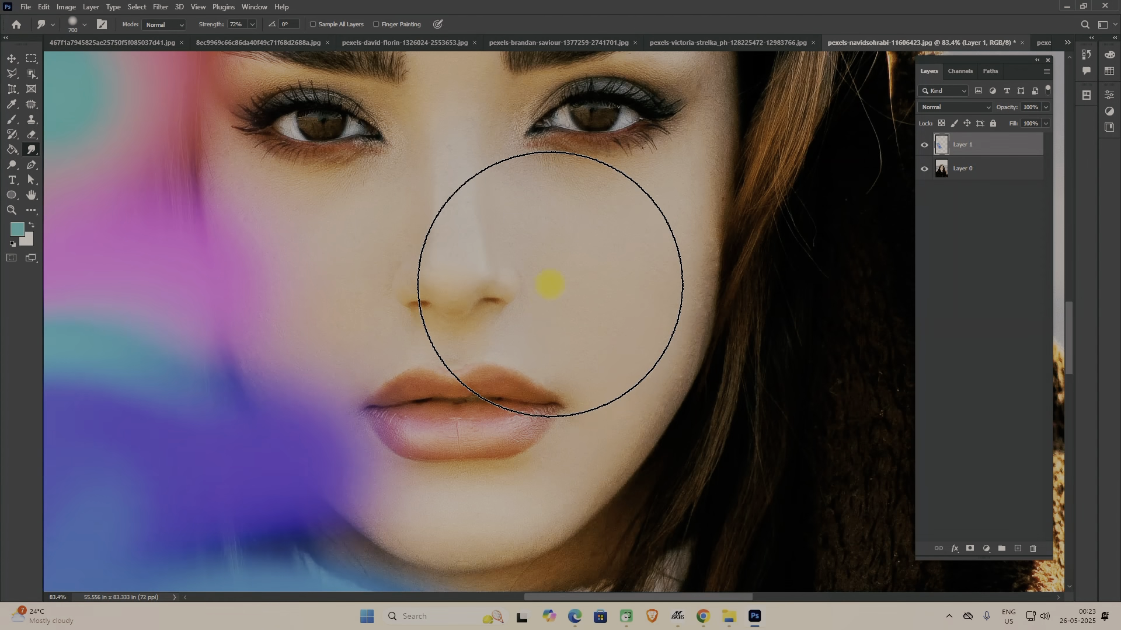
key(bracketleft)
key(bracketleft)
key(bracketleft)
key(bracketleft)
key(bracketleft)
key(bracketleft)
key(bracketleft)
key(bracketleft)
key(bracketleft)
key(bracketleft)
key(bracketleft)
key(bracketleft)
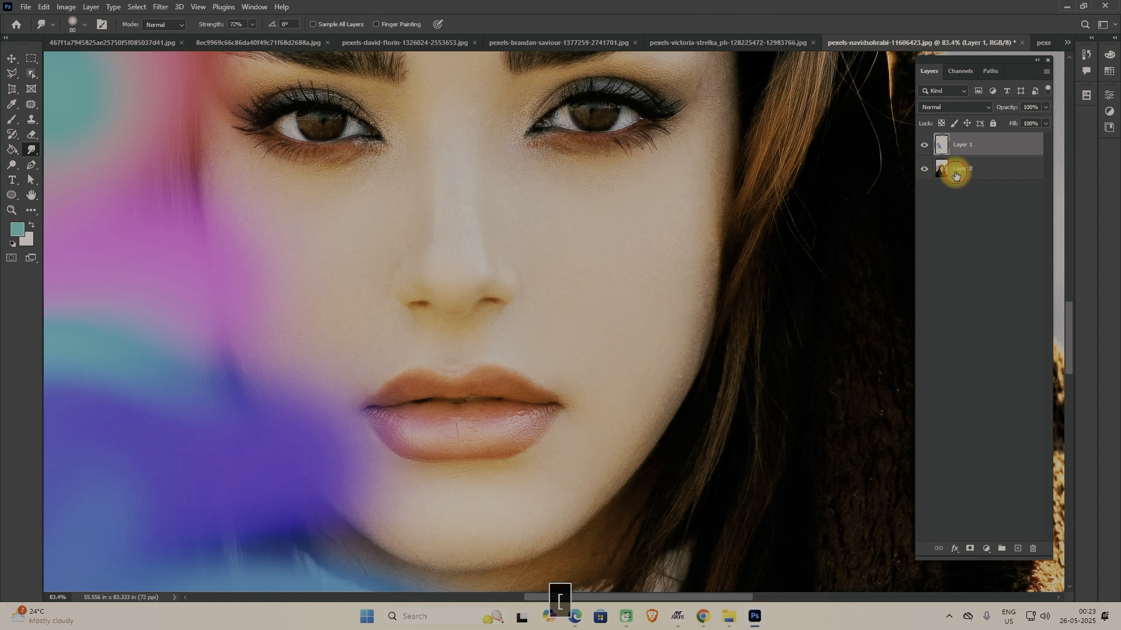
click(957, 169)
key(bracketright)
mouse_move(494, 276)
mouse_down()
mouse_move(484, 333)
mouse_move(482, 306)
mouse_move(411, 300)
mouse_move(424, 301)
mouse_move(412, 286)
mouse_move(423, 248)
mouse_up()
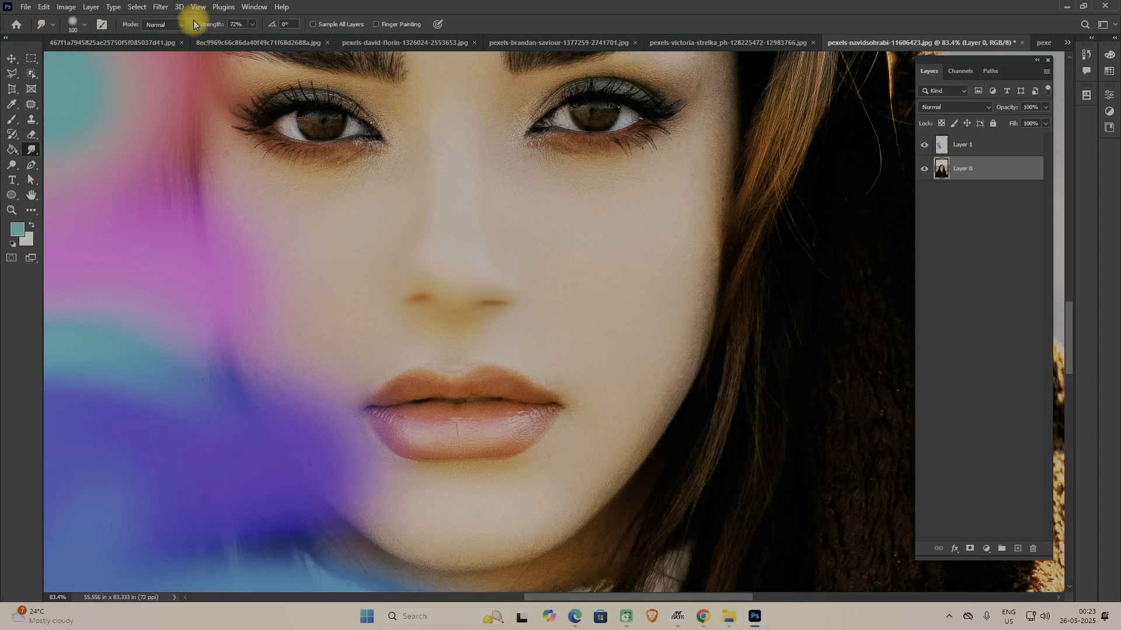
- Lower the Smudge strength to 17% and soften the lips and the skin below the eye farther from the painted colours
mouse_move(465, 394)
mouse_down()
mouse_move(409, 410)
mouse_move(447, 437)
mouse_move(539, 399)
mouse_move(560, 409)
mouse_move(508, 425)
mouse_move(516, 434)
mouse_move(444, 433)
mouse_move(363, 410)
mouse_move(430, 380)
mouse_move(508, 380)
mouse_move(556, 401)
mouse_move(552, 415)
mouse_move(433, 443)
mouse_move(372, 410)
mouse_move(420, 380)
mouse_move(496, 384)
mouse_move(542, 420)
mouse_up()
scroll(542, 420, up, 5)
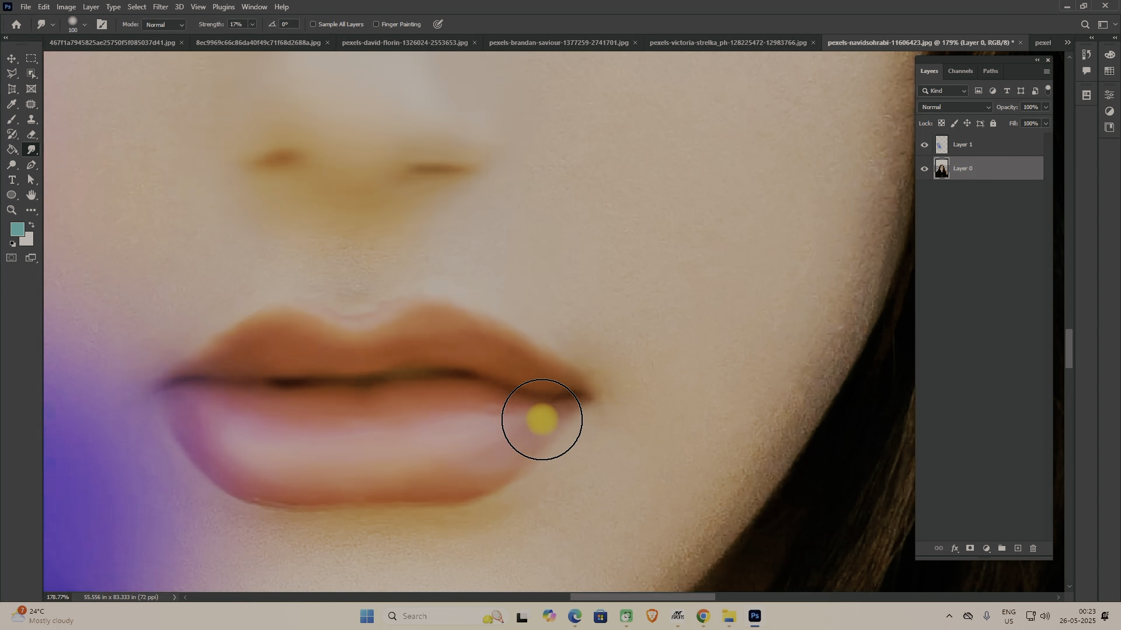
key(space)
mouse_move(673, 347)
mouse_down()
mouse_move(531, 315)
mouse_move(548, 471)
mouse_move(535, 460)
mouse_up()
mouse_move(559, 356)
mouse_down()
mouse_move(510, 388)
mouse_move(418, 393)
mouse_move(385, 409)
mouse_move(394, 395)
mouse_move(457, 402)
mouse_move(384, 502)
mouse_up()
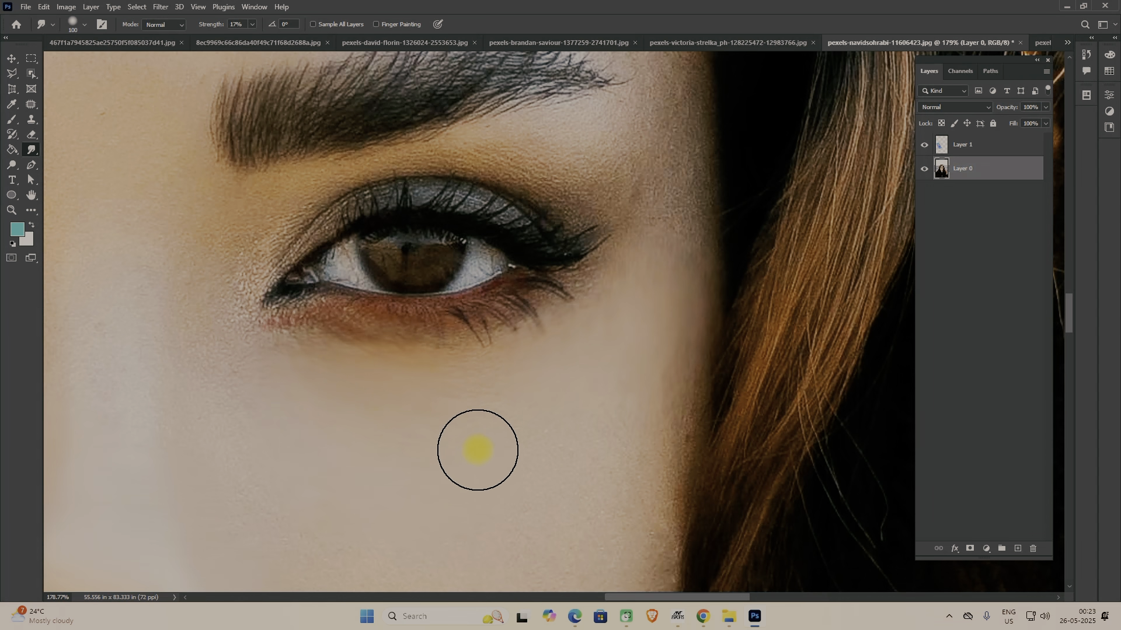
- Smudge the cheek skin on the unpainted side of the face, out to its edge beside the hair
scroll(475, 450, up, 6)
key(space)
drag(630, 466, 658, 255)
drag(662, 301, 765, 390)
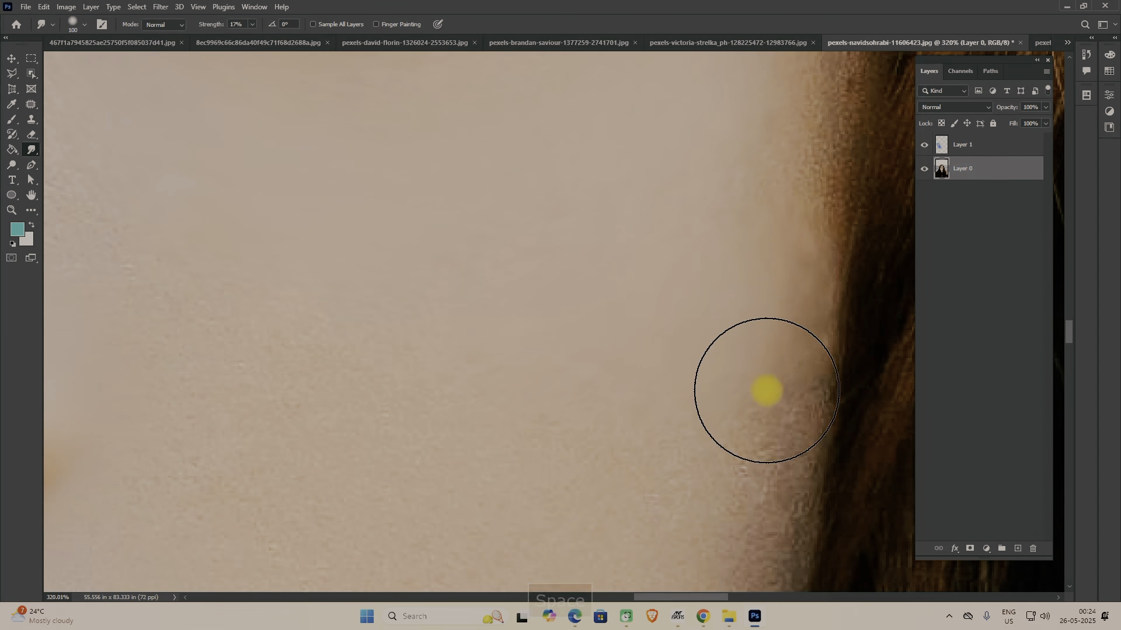
key(space)
drag(527, 360, 690, 348)
mouse_move(353, 264)
mouse_down()
mouse_move(601, 420)
mouse_move(513, 426)
mouse_up()
- Smooth the skin along the side and bridge of the nose between the eyes with the Smudge tool
key(space)
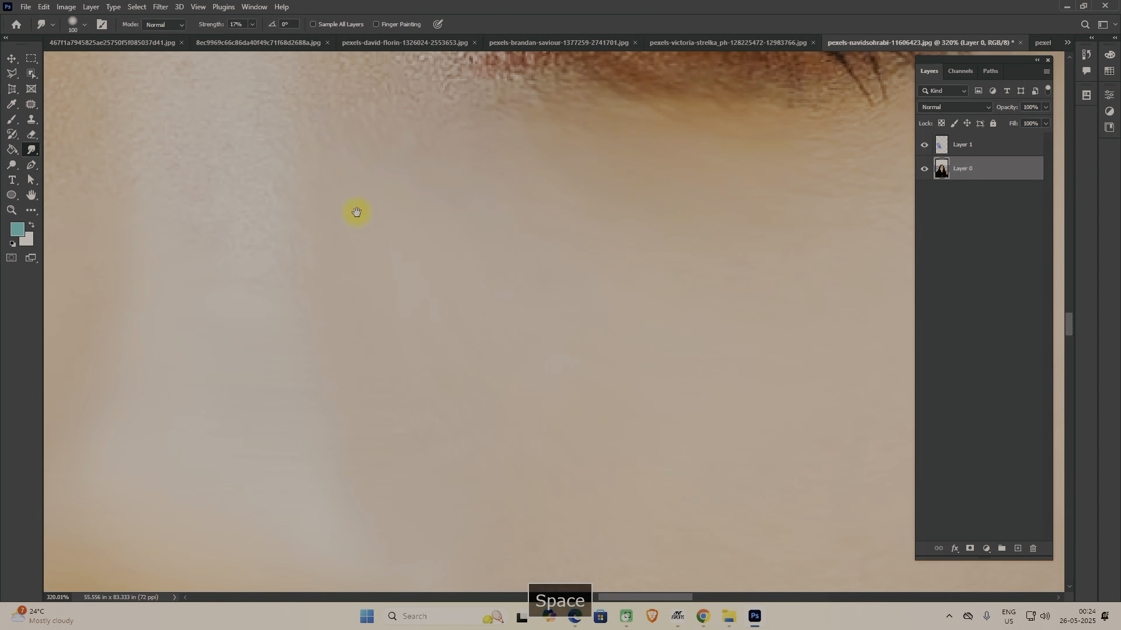
drag(356, 210, 529, 401)
mouse_move(402, 177)
mouse_down()
mouse_move(423, 355)
mouse_move(433, 309)
mouse_up()
drag(328, 174, 328, 240)
key(space)
drag(353, 320, 541, 280)
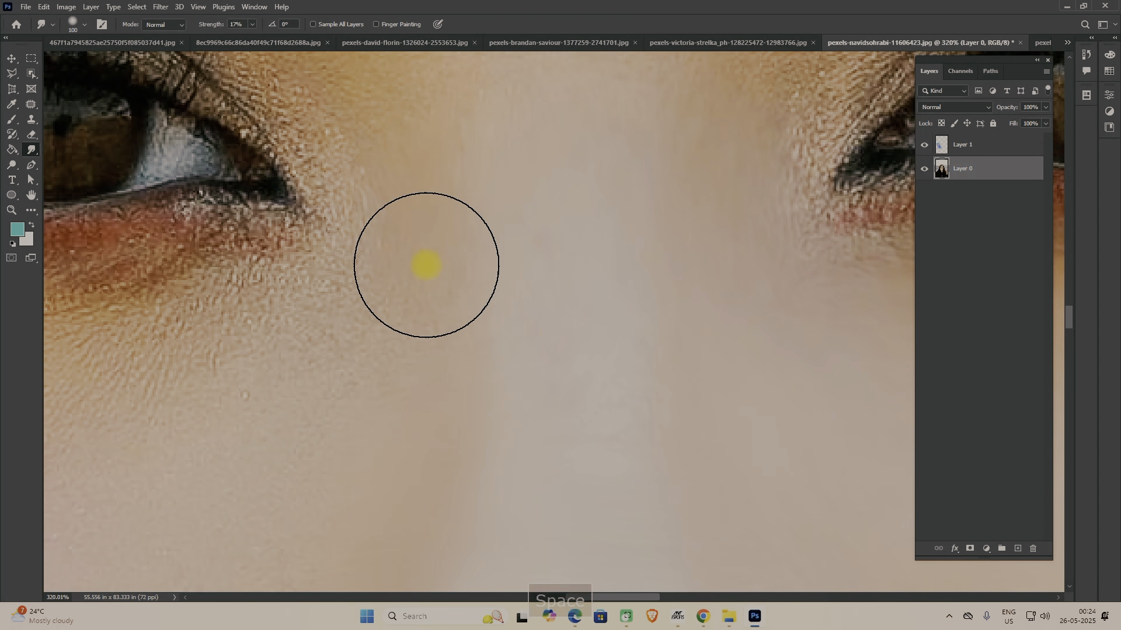
- Smooth the skin beneath the eye on the painted side of the face with the Smudge tool
key(space)
drag(425, 263, 593, 218)
key(space)
drag(403, 240, 618, 238)
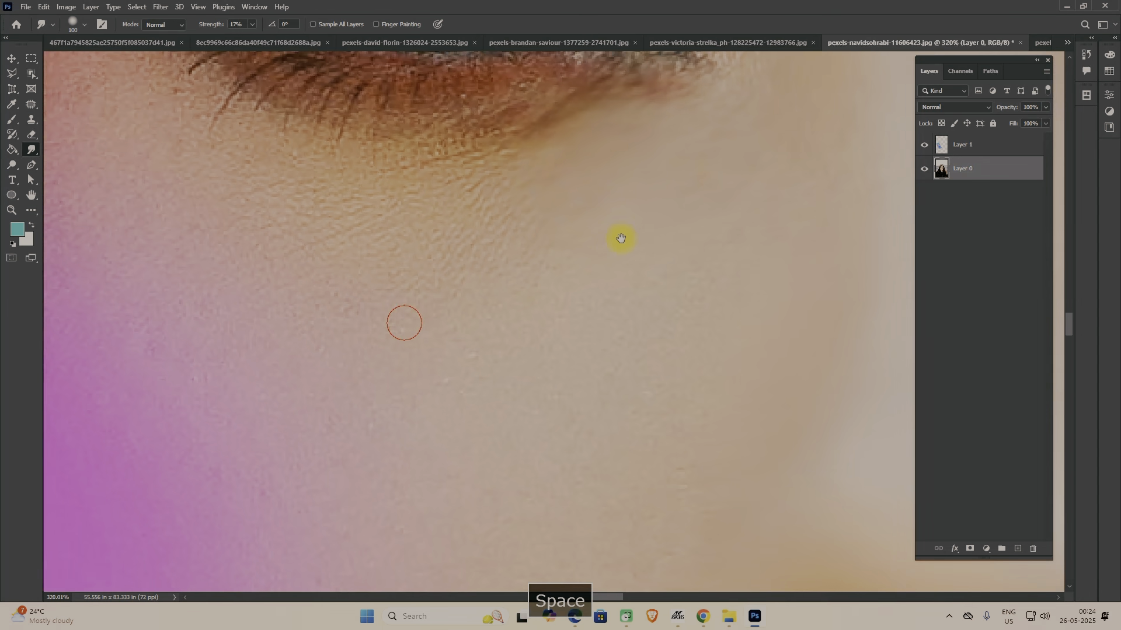
key(space)
drag(460, 303, 688, 433)
mouse_move(585, 432)
mouse_down()
mouse_move(387, 330)
mouse_move(445, 370)
mouse_move(334, 270)
mouse_up()
mouse_move(314, 228)
mouse_down()
mouse_move(331, 280)
mouse_move(314, 342)
mouse_up()
- Smudge the skin between the eyebrows and across the upper nose bridge toward the inner corners of the eyes
key(space)
mouse_move(580, 432)
mouse_down()
mouse_move(460, 393)
mouse_move(283, 363)
mouse_up()
key(space)
drag(708, 268, 309, 449)
drag(590, 321, 619, 548)
drag(595, 355, 567, 440)
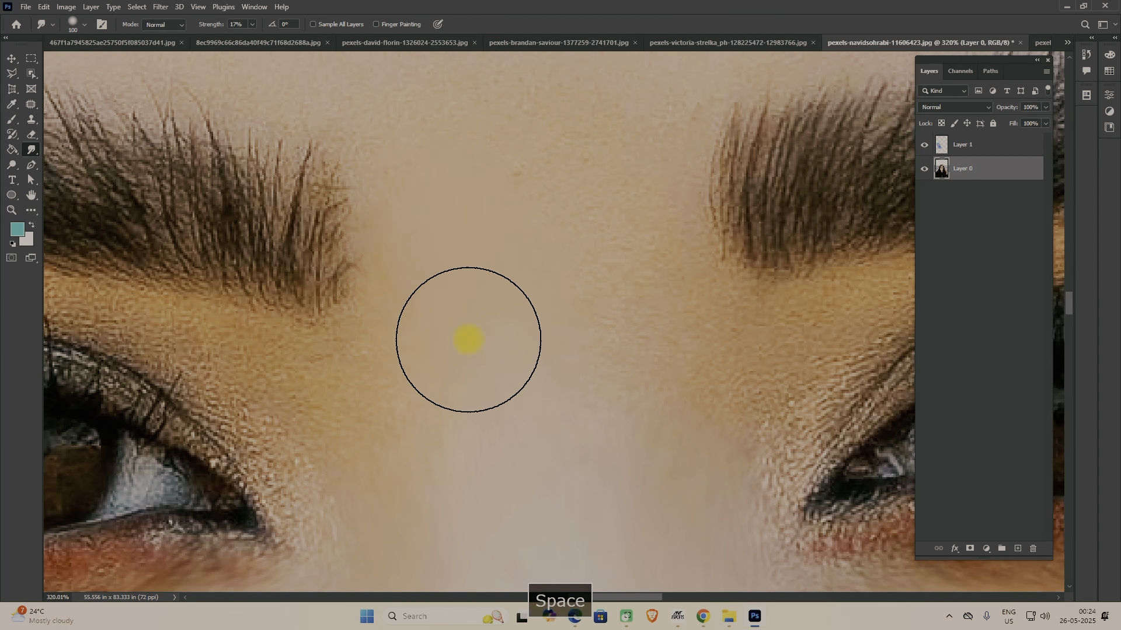
key(space)
mouse_move(672, 362)
mouse_down()
mouse_move(453, 336)
mouse_move(555, 328)
mouse_move(578, 390)
mouse_move(573, 465)
mouse_move(524, 427)
mouse_up()
- Soften the eye shadow, lashes and surrounding skin of both eyes with the Smudge tool
scroll(524, 427, down, 5)
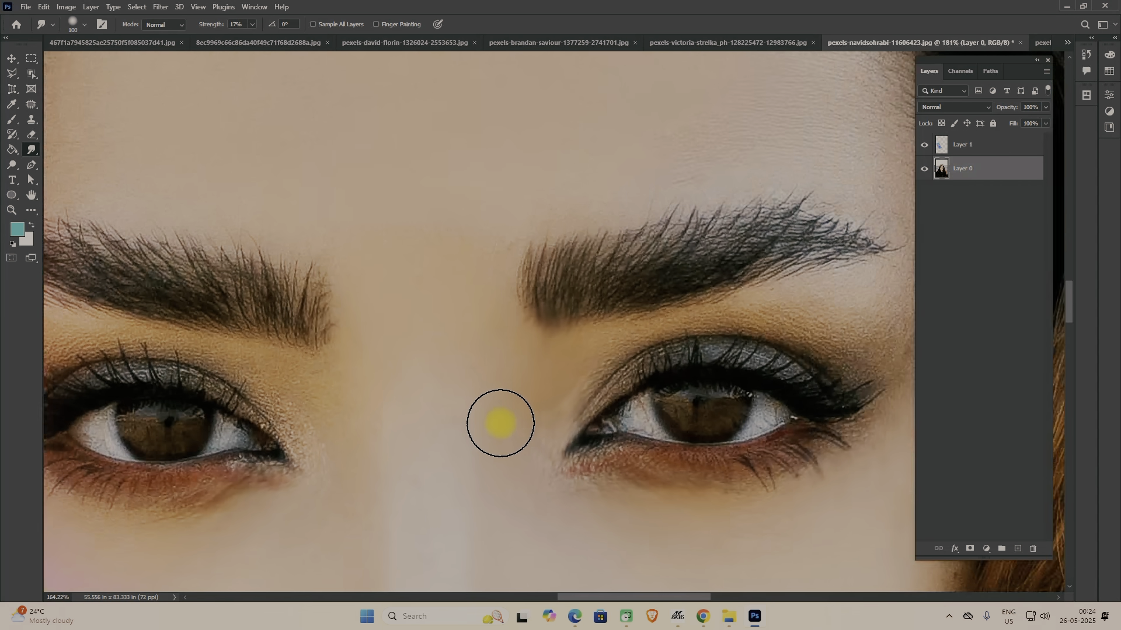
mouse_move(820, 330)
mouse_down()
mouse_move(769, 309)
mouse_move(654, 319)
mouse_move(602, 352)
mouse_move(557, 417)
mouse_move(615, 338)
mouse_move(739, 302)
mouse_move(837, 359)
mouse_move(853, 421)
mouse_move(821, 440)
mouse_move(701, 466)
mouse_move(586, 452)
mouse_move(566, 437)
mouse_up()
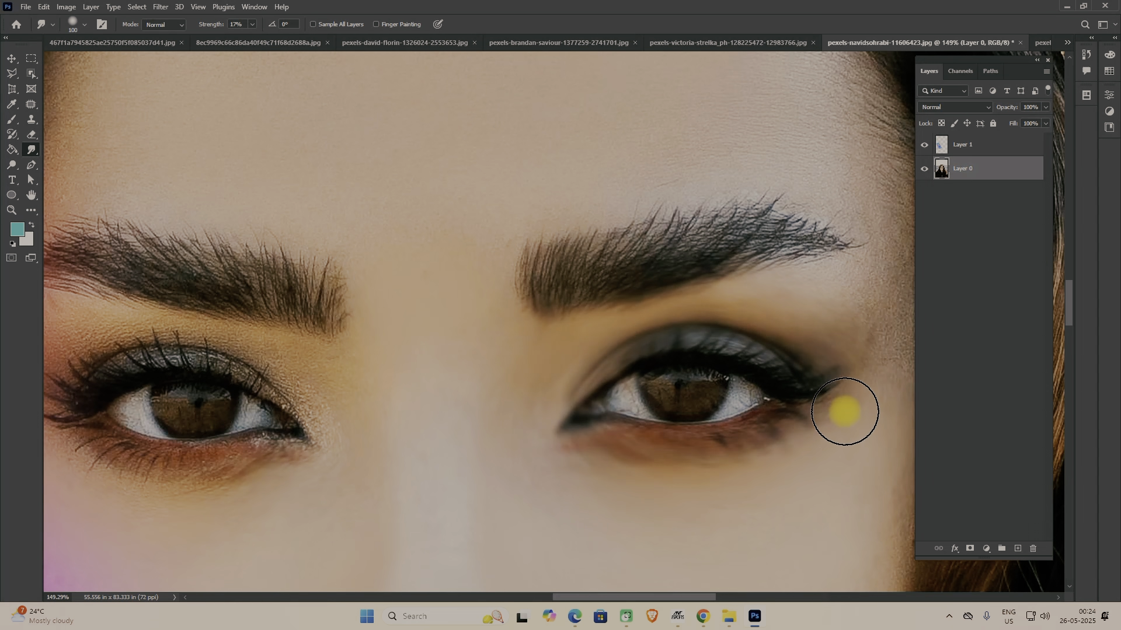
mouse_move(290, 470)
mouse_down()
mouse_move(687, 374)
mouse_move(527, 390)
mouse_move(440, 321)
mouse_move(471, 346)
mouse_move(643, 403)
mouse_move(734, 341)
mouse_move(705, 270)
mouse_move(630, 238)
mouse_move(473, 235)
mouse_move(422, 293)
mouse_move(429, 344)
mouse_move(467, 263)
mouse_move(583, 238)
mouse_move(702, 307)
mouse_move(725, 354)
mouse_move(572, 387)
mouse_move(438, 347)
mouse_move(409, 220)
mouse_up()
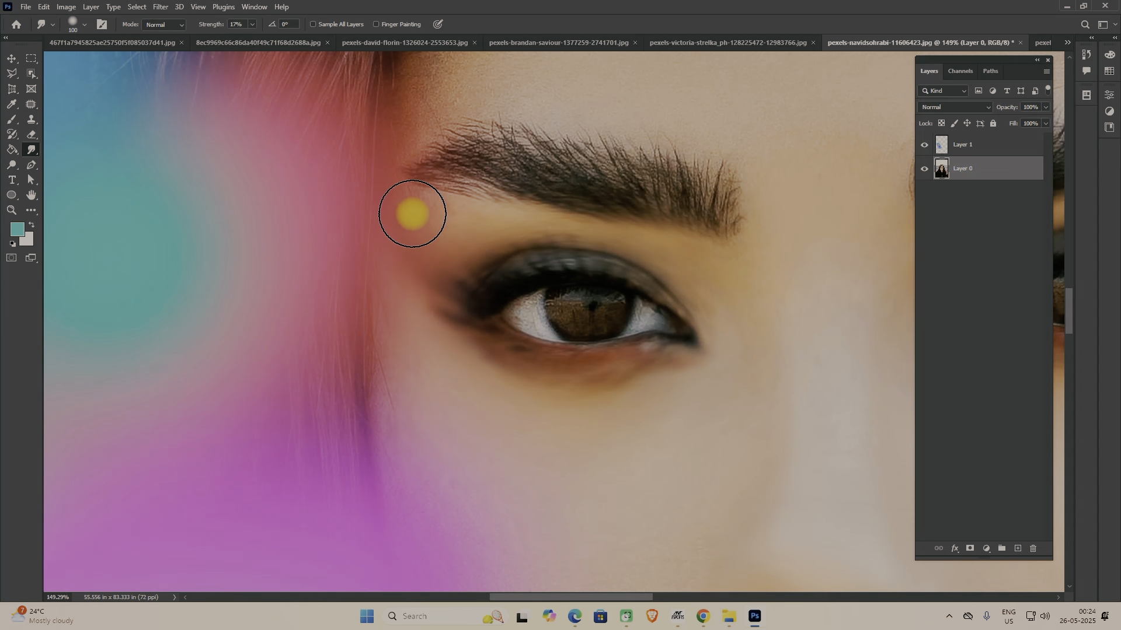
scroll(758, 436, down, 10)
key(space)
drag(846, 438, 587, 356)
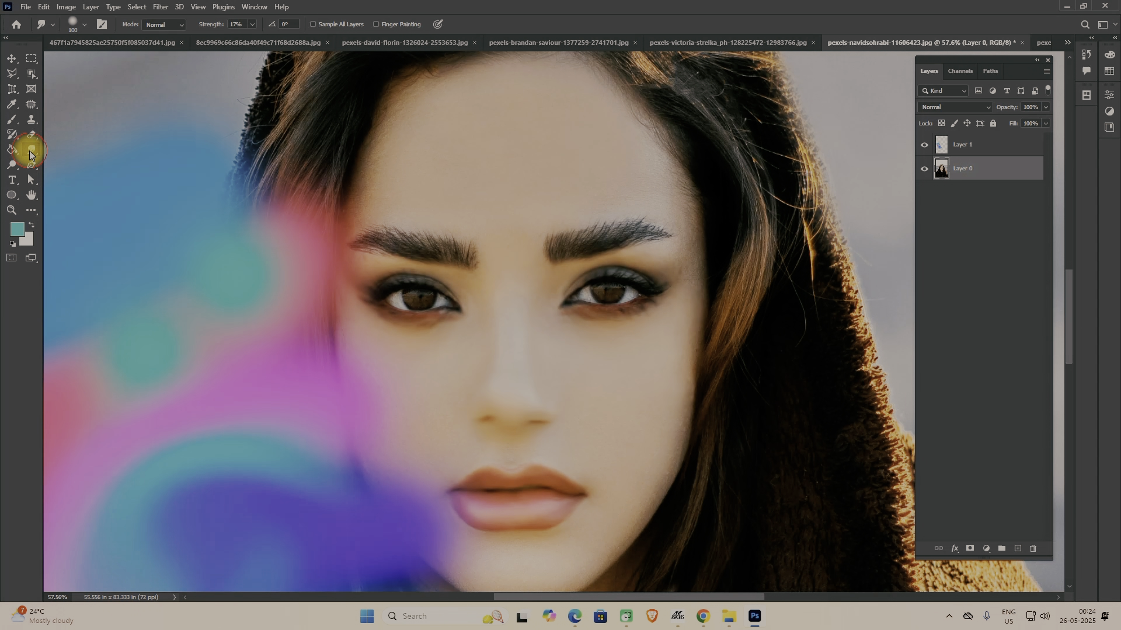
- Activate the Dodge tool and close the painted portrait without saving its changes
click(29, 151)
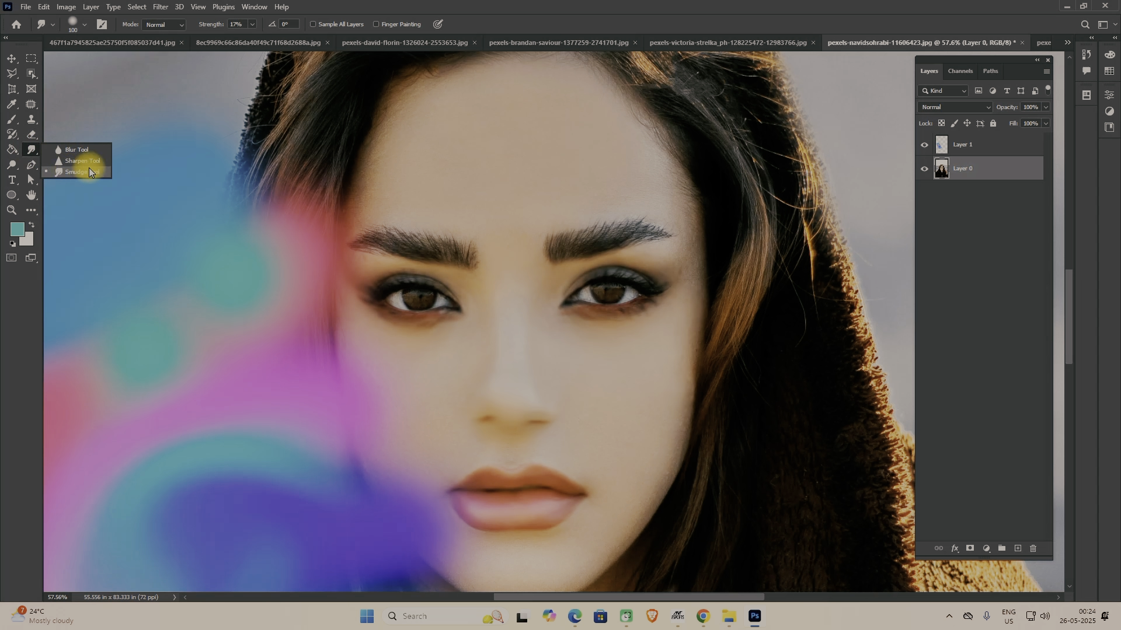
click(89, 171)
click(12, 167)
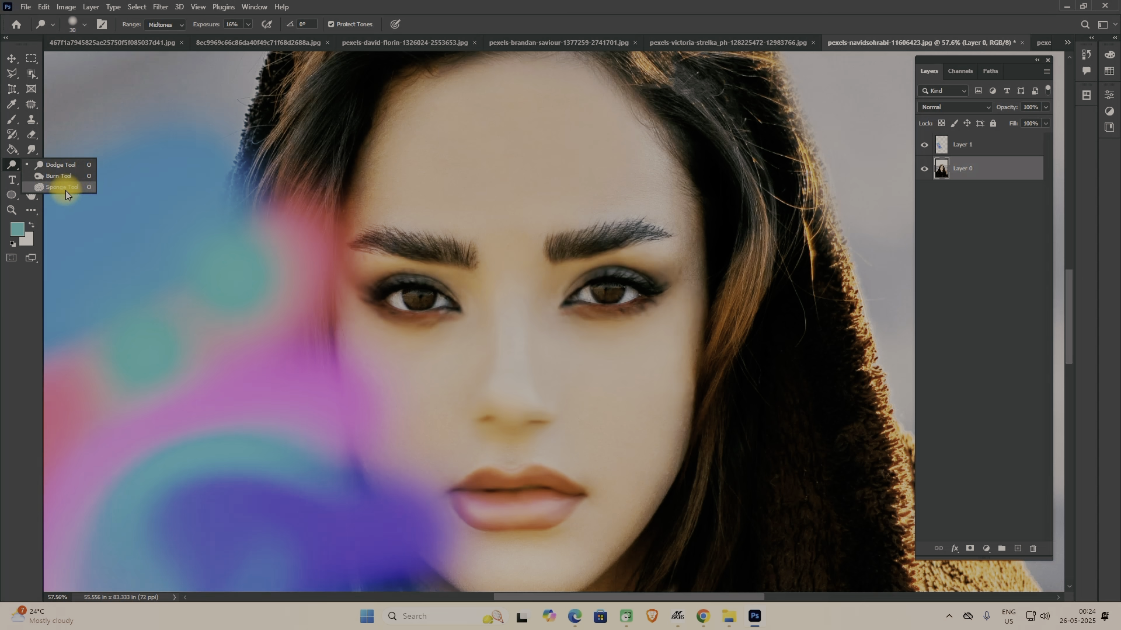
click(11, 169)
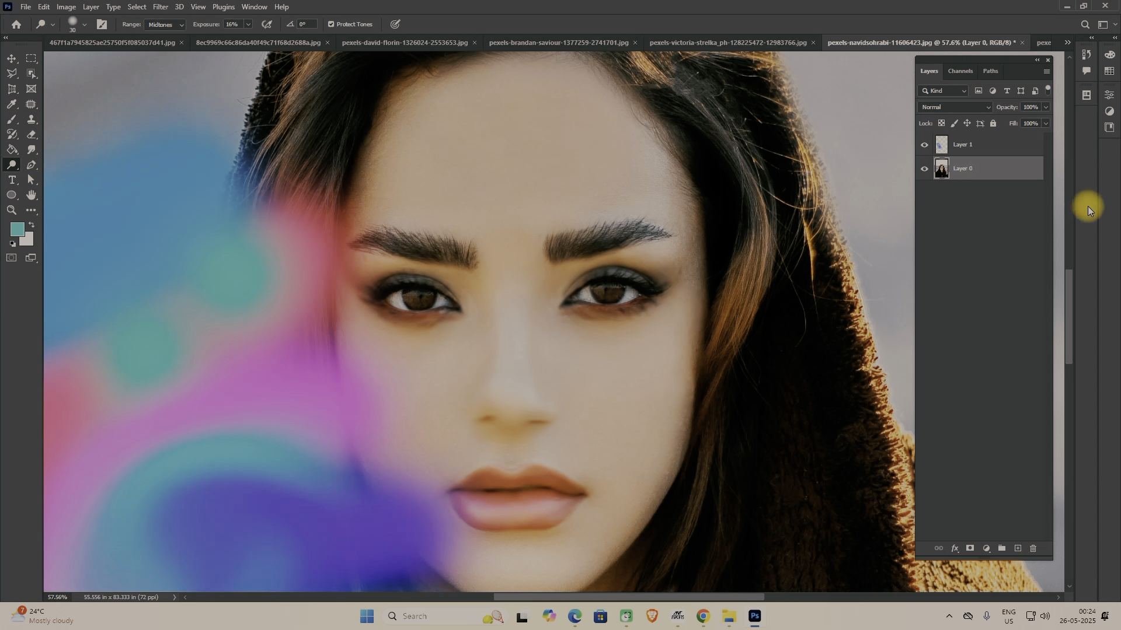
click(1019, 43)
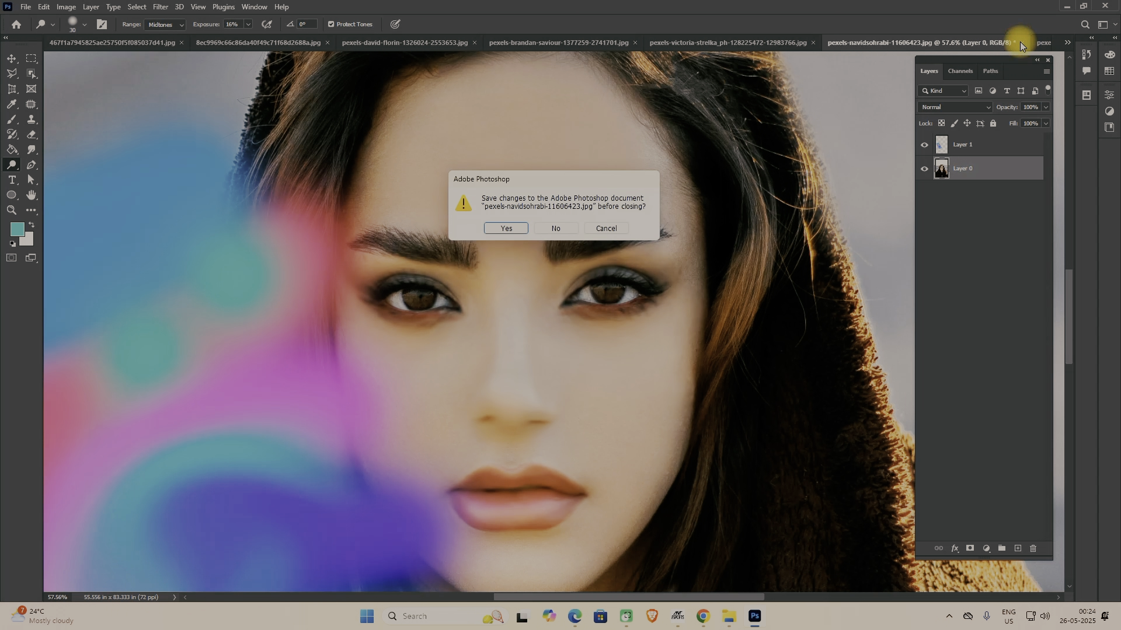
click(555, 228)
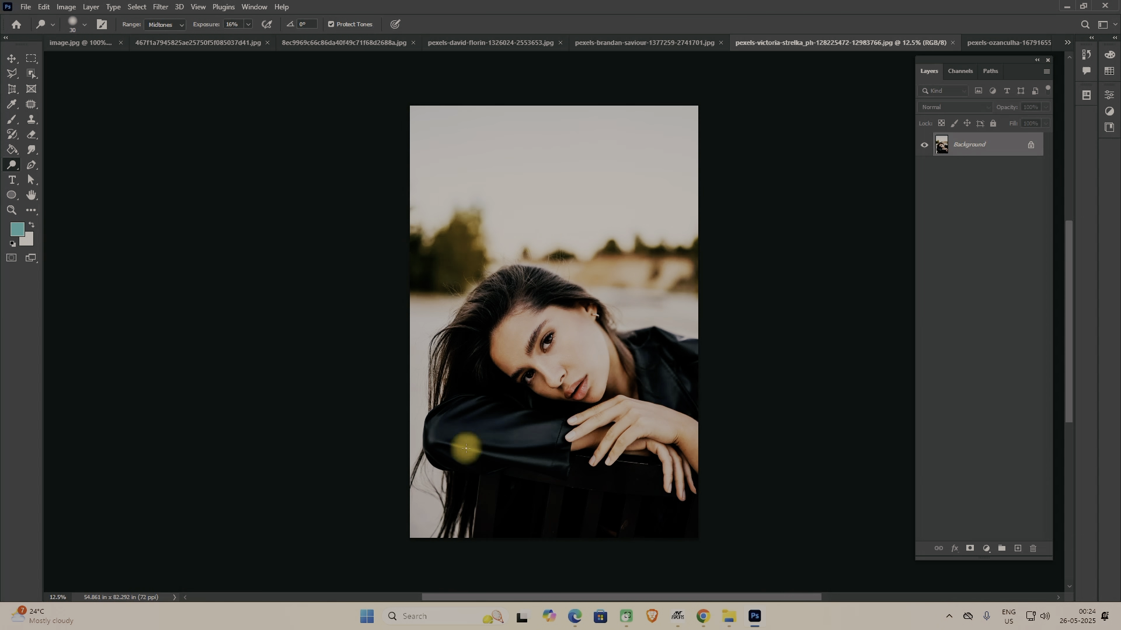
- Convert the Background into Layer 0, duplicate it three times and select the topmost copy
double_click(986, 147)
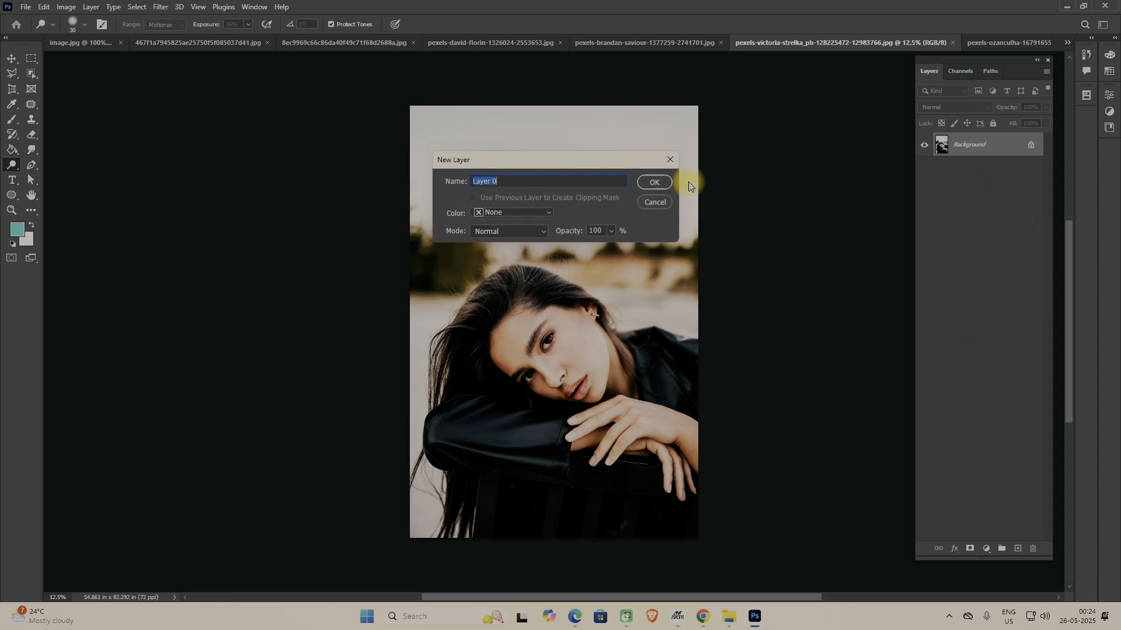
click(656, 185)
drag(992, 150, 1022, 548)
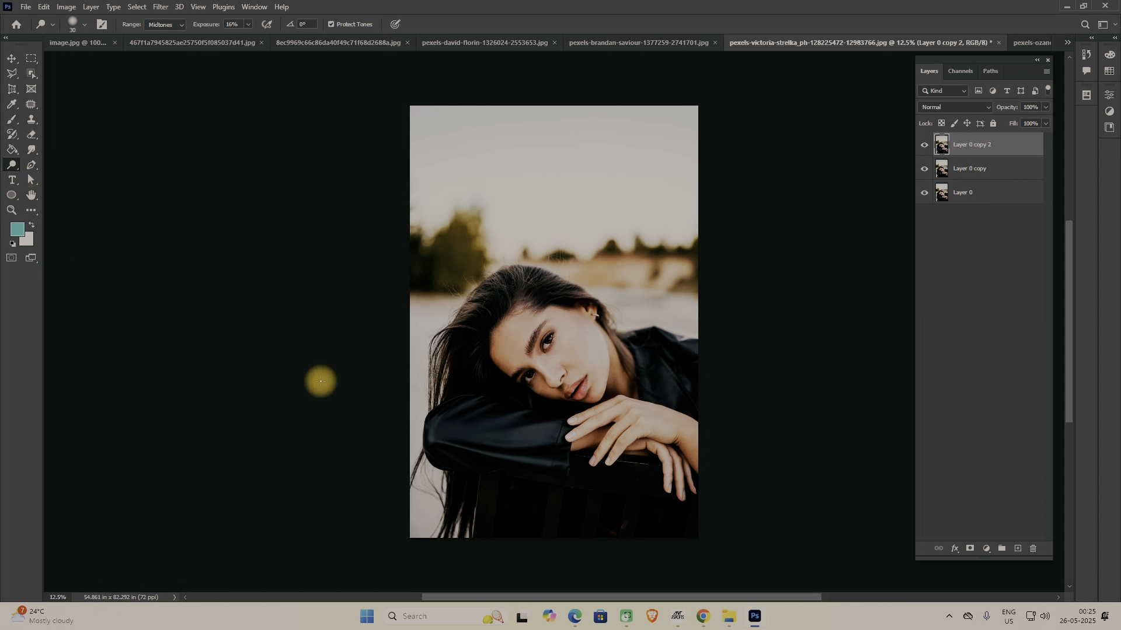
drag(998, 194, 1018, 548)
drag(963, 192, 1017, 548)
click(958, 145)
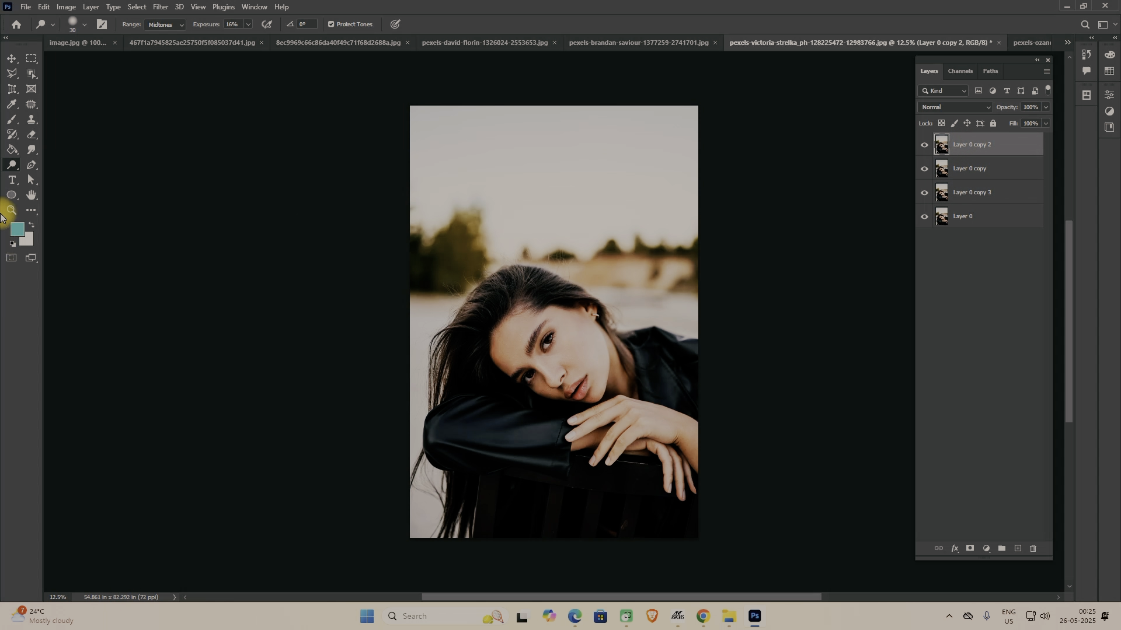
- Set up the Dodge tool with brush size 500 and 100% exposure, undoing the trial stroke on the cheek
right_click(12, 165)
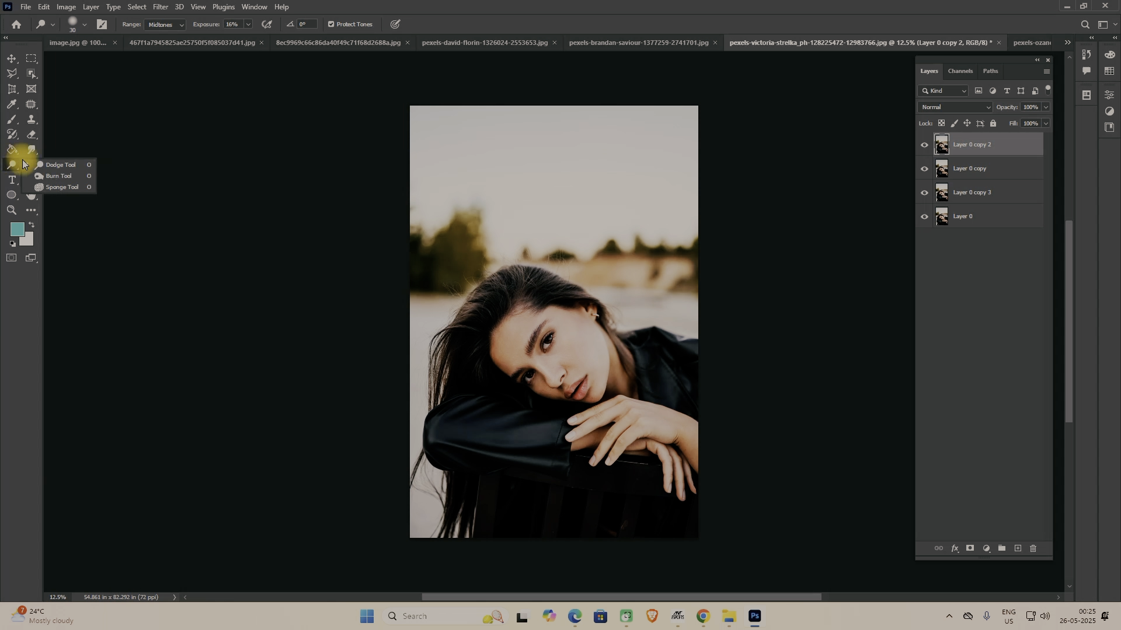
click(52, 163)
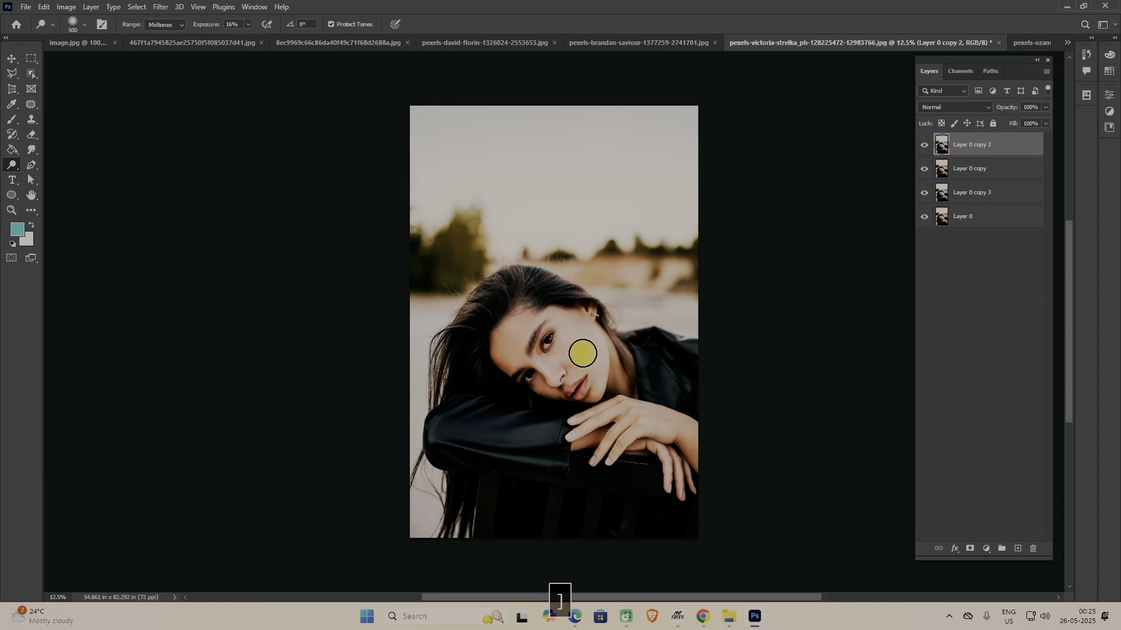
scroll(582, 353, up, 5)
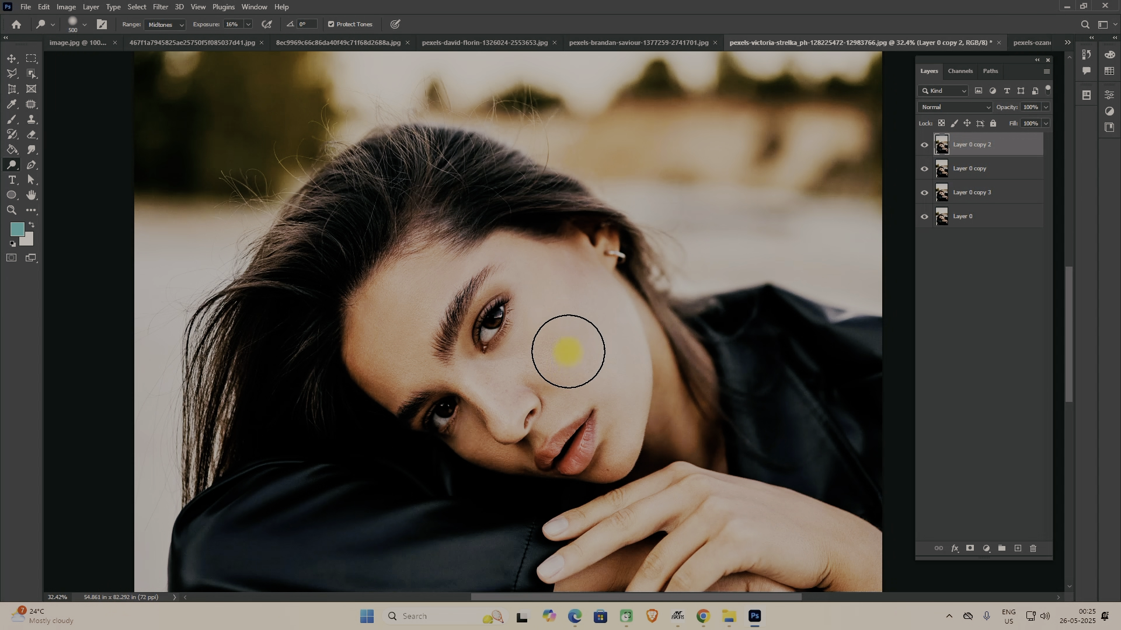
key(ctrl+z)
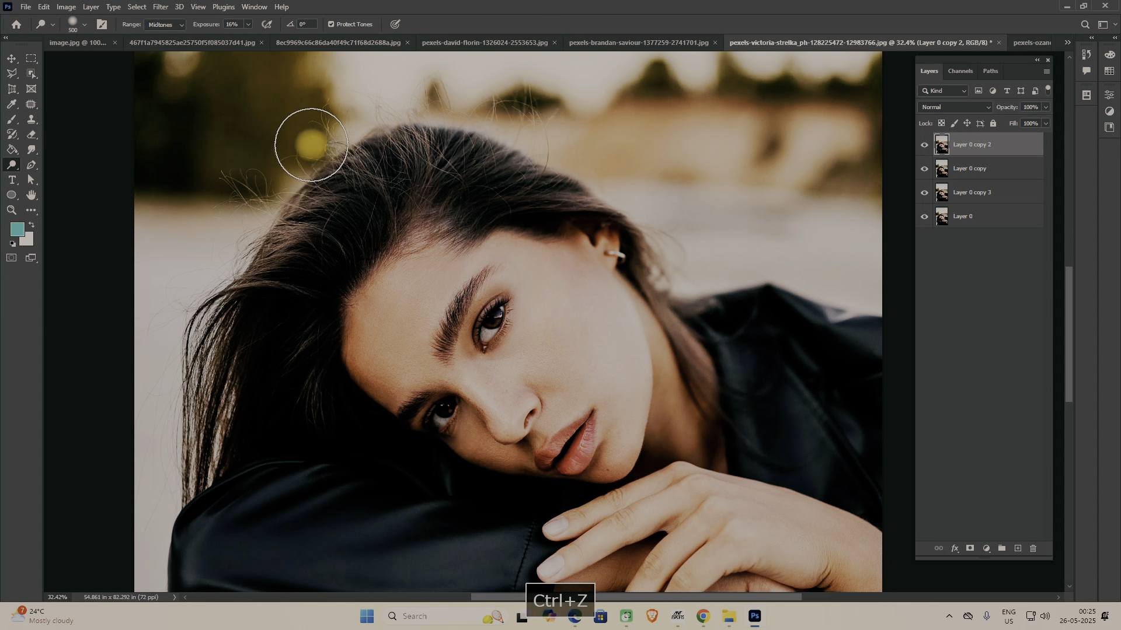
click(248, 24)
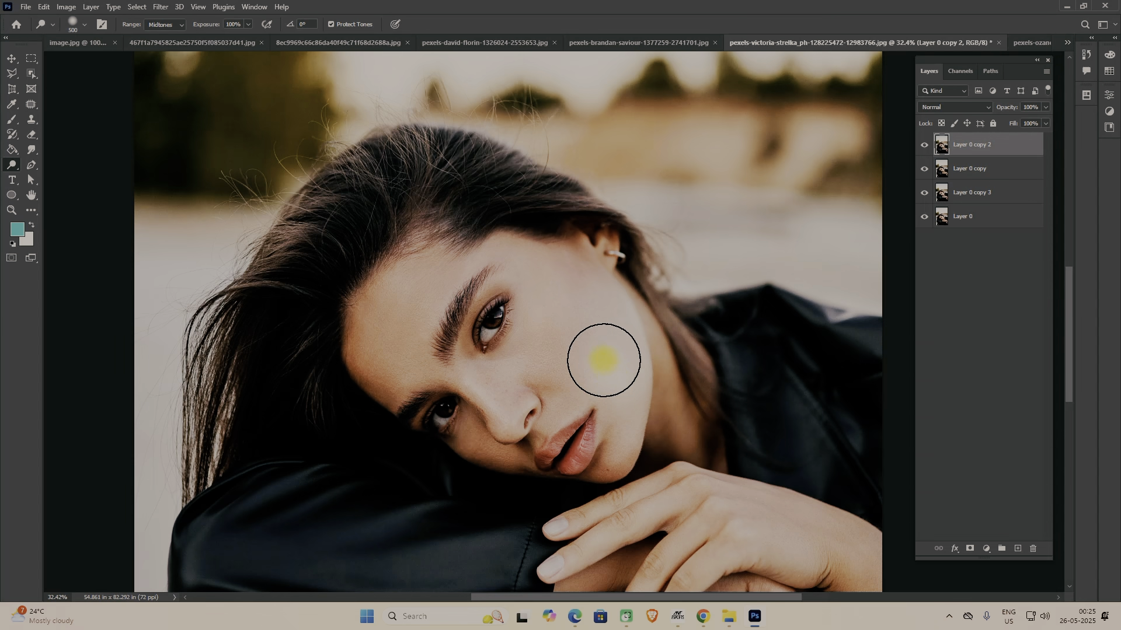
- Lighten the skin of the forehead, cheek and nose with the Dodge tool on Layer 0 copy 2
mouse_move(537, 274)
mouse_down()
mouse_move(480, 267)
mouse_move(408, 280)
mouse_move(386, 299)
mouse_move(374, 340)
mouse_move(381, 376)
mouse_move(409, 330)
mouse_move(461, 296)
mouse_move(390, 390)
mouse_move(498, 444)
mouse_move(510, 436)
mouse_move(470, 382)
mouse_move(580, 442)
mouse_move(578, 383)
mouse_move(529, 348)
mouse_move(479, 368)
mouse_move(503, 299)
mouse_move(472, 341)
mouse_move(442, 268)
mouse_up()
mouse_move(414, 392)
mouse_down()
mouse_move(490, 425)
mouse_move(607, 360)
mouse_up()
mouse_move(599, 264)
mouse_down()
mouse_move(707, 456)
mouse_move(692, 480)
mouse_move(585, 531)
mouse_move(556, 567)
mouse_move(709, 536)
mouse_move(644, 567)
mouse_move(705, 562)
mouse_move(574, 582)
mouse_move(708, 533)
mouse_move(868, 545)
mouse_move(895, 569)
mouse_move(750, 512)
mouse_move(721, 556)
mouse_move(753, 563)
mouse_move(703, 518)
mouse_move(766, 566)
mouse_move(688, 577)
mouse_move(661, 514)
mouse_move(590, 554)
mouse_move(627, 535)
mouse_move(682, 437)
mouse_move(514, 457)
mouse_move(572, 450)
mouse_move(526, 465)
mouse_move(414, 397)
mouse_move(368, 347)
mouse_up()
key(space)
drag(657, 371, 552, 420)
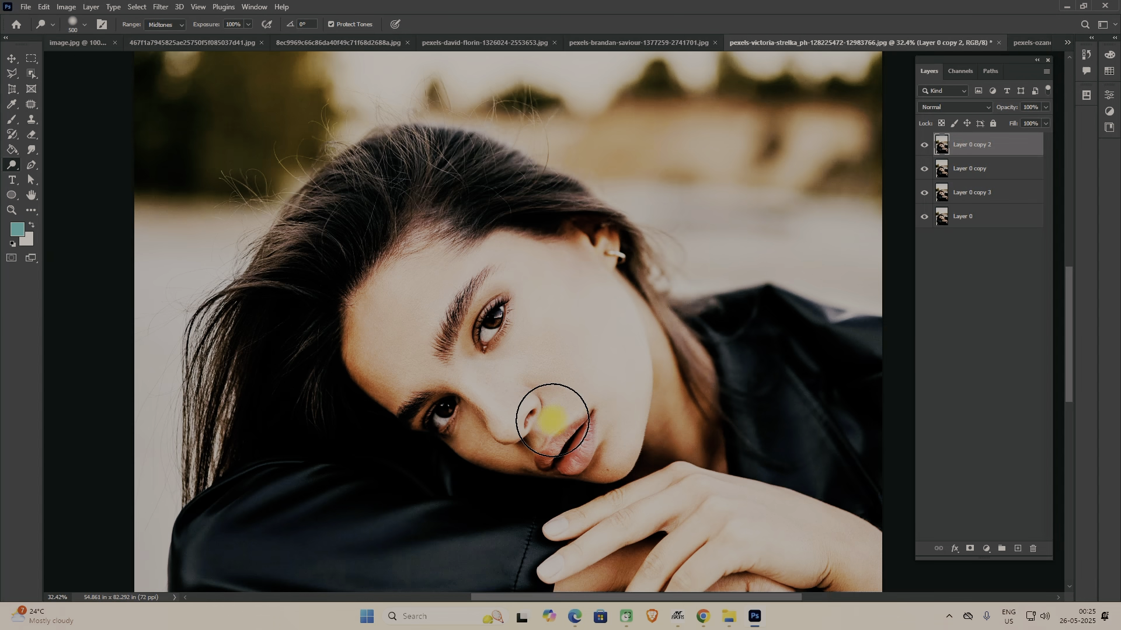
- Lighten the skin of the hands, fingers and wrist with the Dodge tool
mouse_move(666, 503)
mouse_down()
mouse_move(579, 586)
mouse_move(847, 556)
mouse_up()
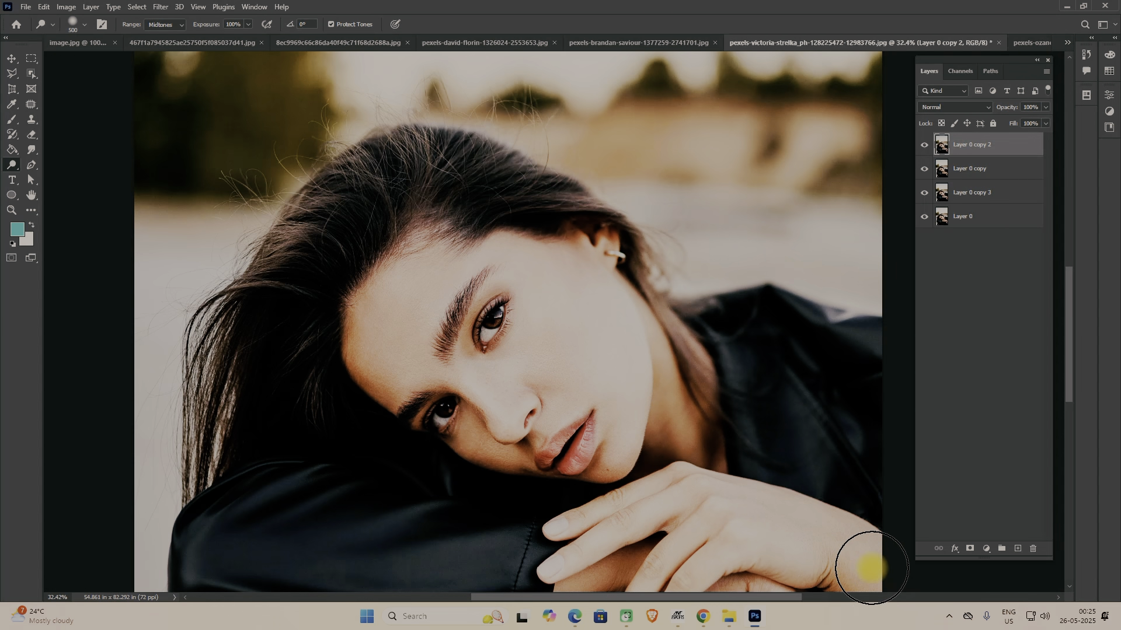
scroll(658, 473, down, 3)
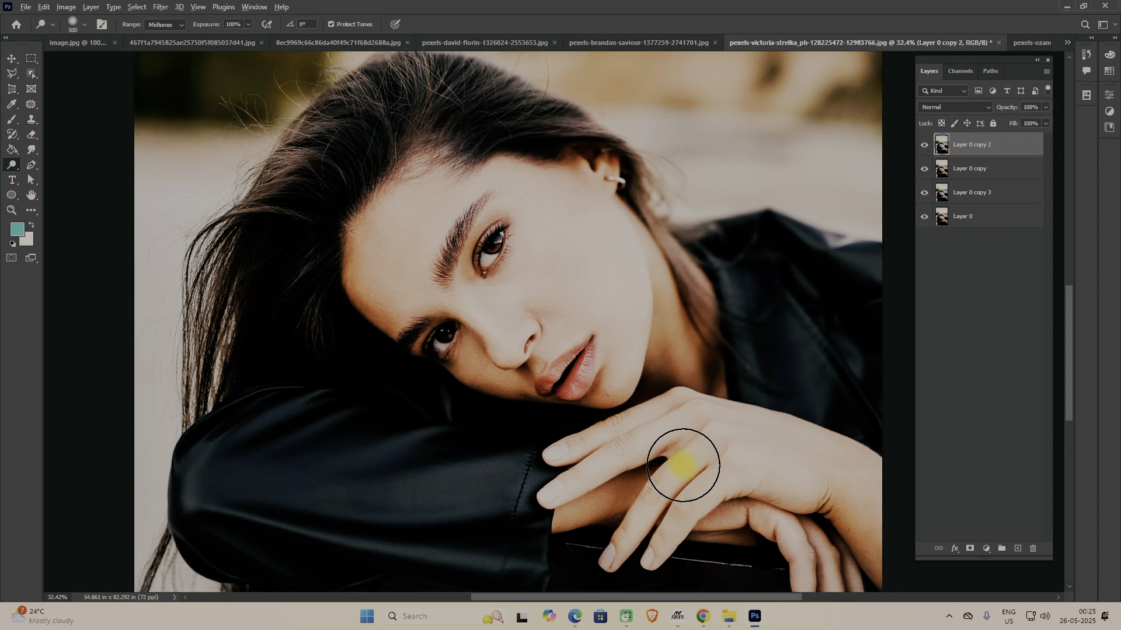
scroll(683, 465, down, 2)
key(space)
drag(671, 397, 427, 275)
mouse_move(551, 396)
mouse_down()
mouse_move(554, 444)
mouse_move(623, 409)
mouse_move(605, 362)
mouse_up()
mouse_move(589, 405)
mouse_down()
mouse_move(598, 463)
mouse_move(577, 486)
mouse_move(534, 470)
mouse_move(508, 407)
mouse_move(457, 397)
mouse_move(381, 424)
mouse_move(432, 349)
mouse_up()
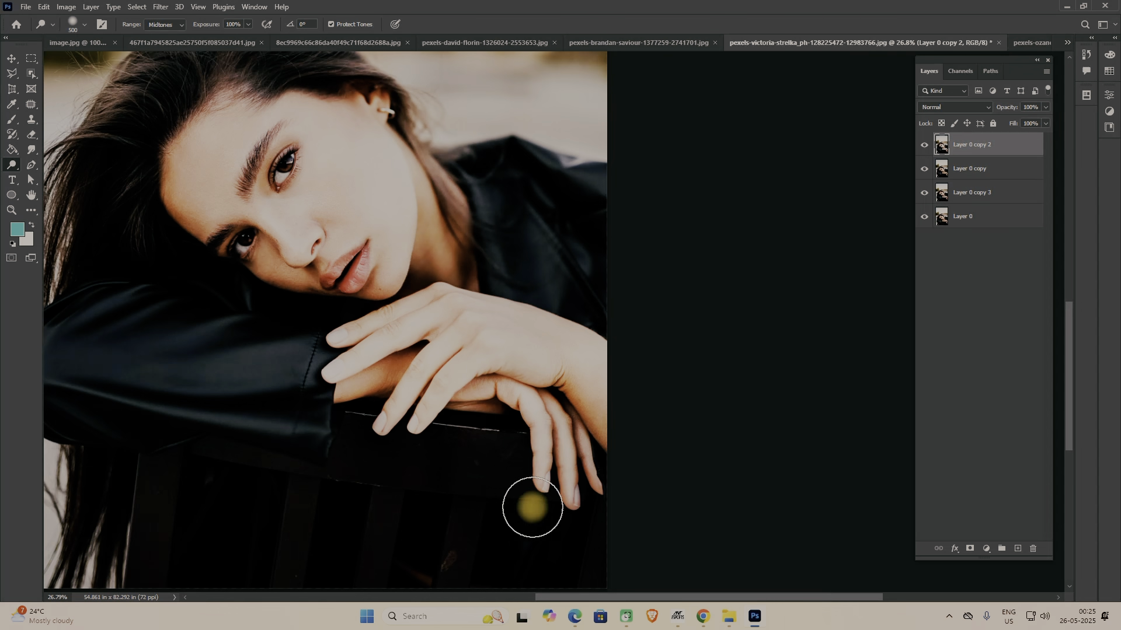
- Toggle Layer 0 copy 2 to compare the dodged skin with the original, and leave that layer hidden
scroll(522, 402, down, 2)
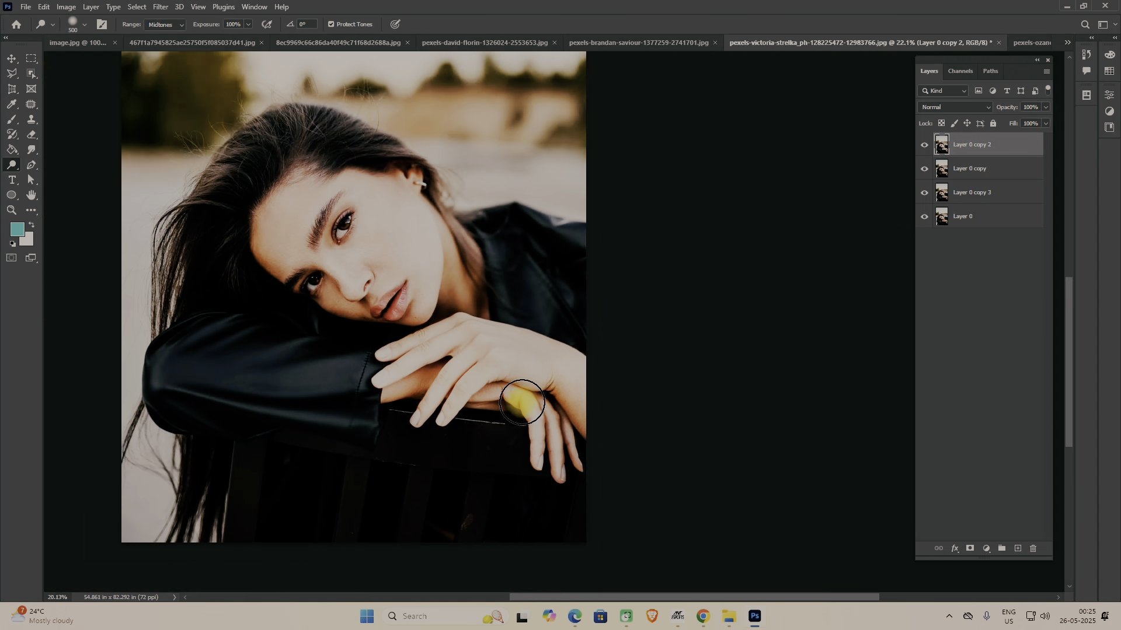
click(928, 147)
click(928, 147)
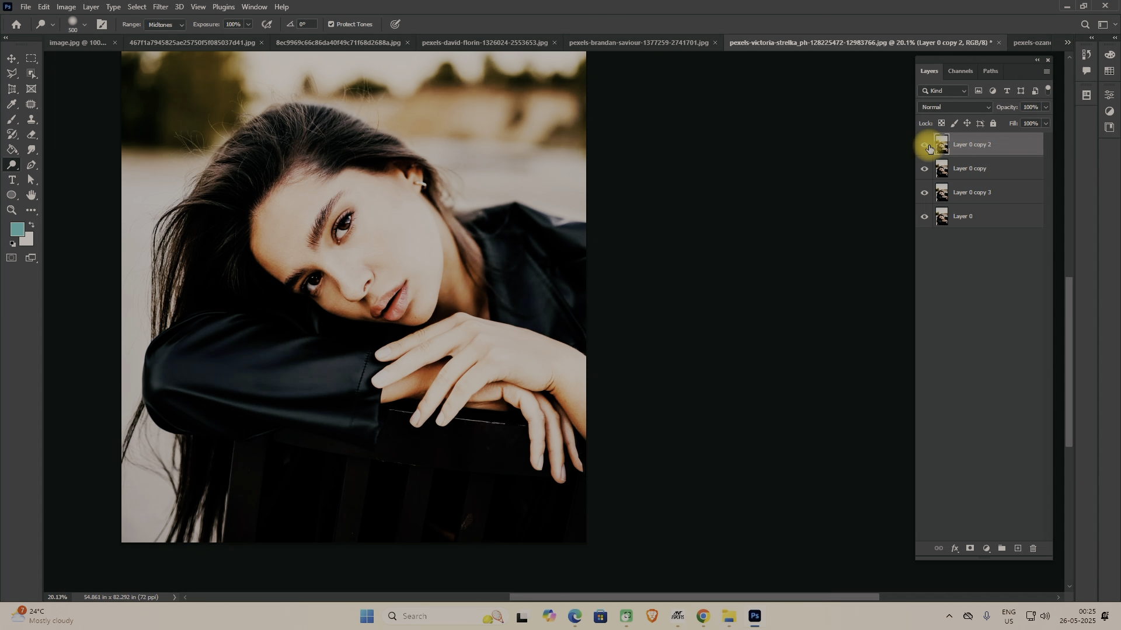
click(928, 147)
click(928, 147)
click(927, 147)
- Darken the face and hand skin on Layer 0 copy with the Burn tool at 100% exposure, using brush sizes 500 and 700
click(965, 170)
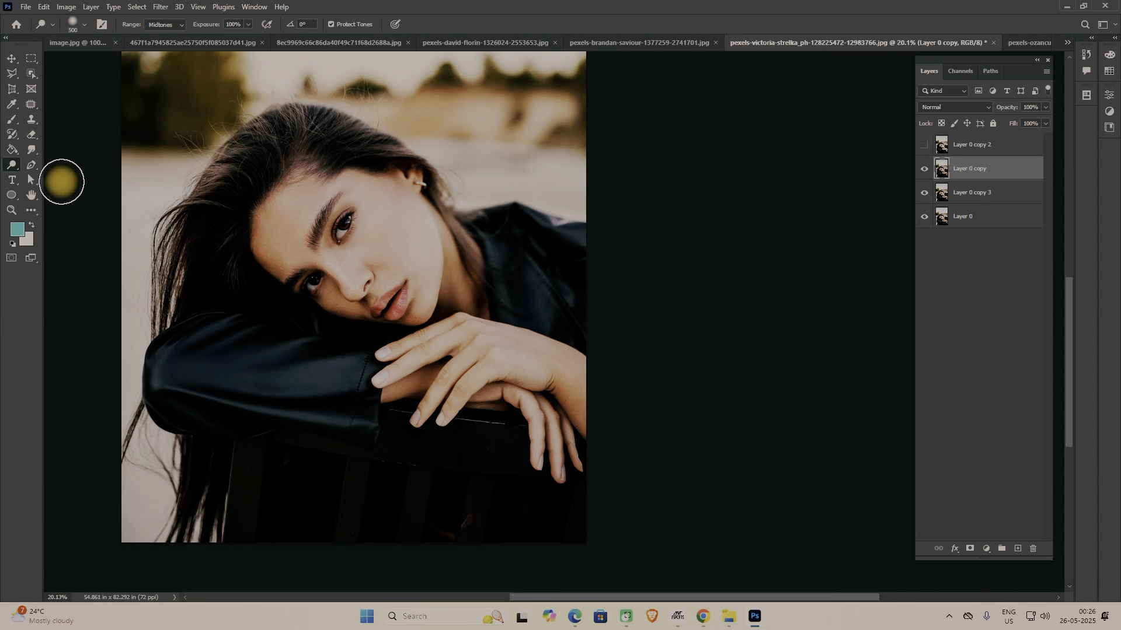
right_click(27, 173)
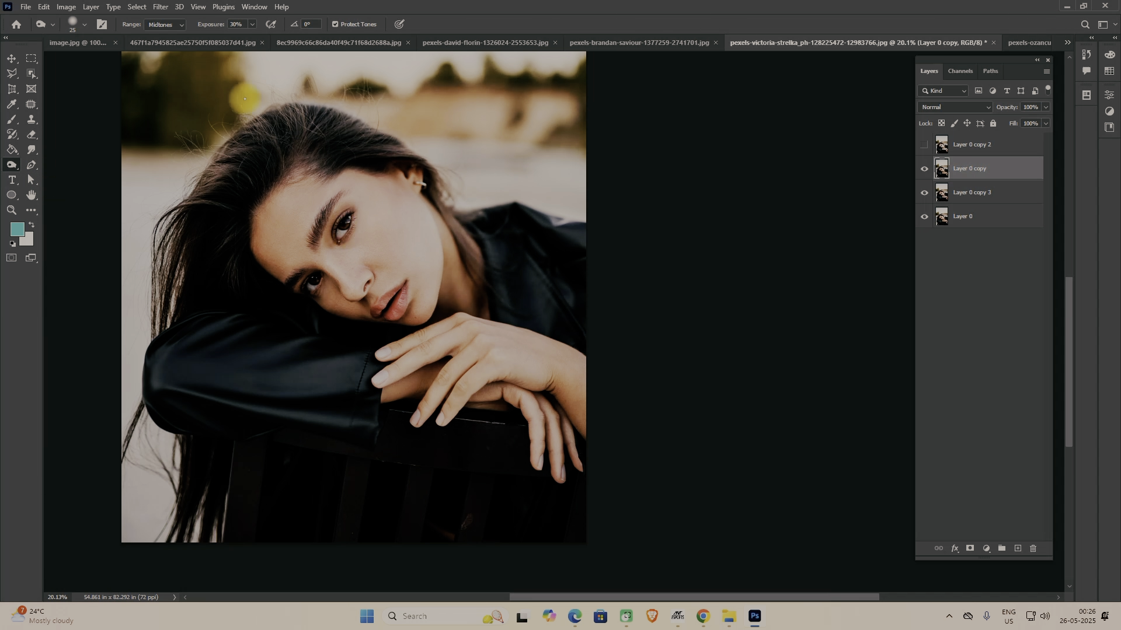
drag(254, 37, 376, 41)
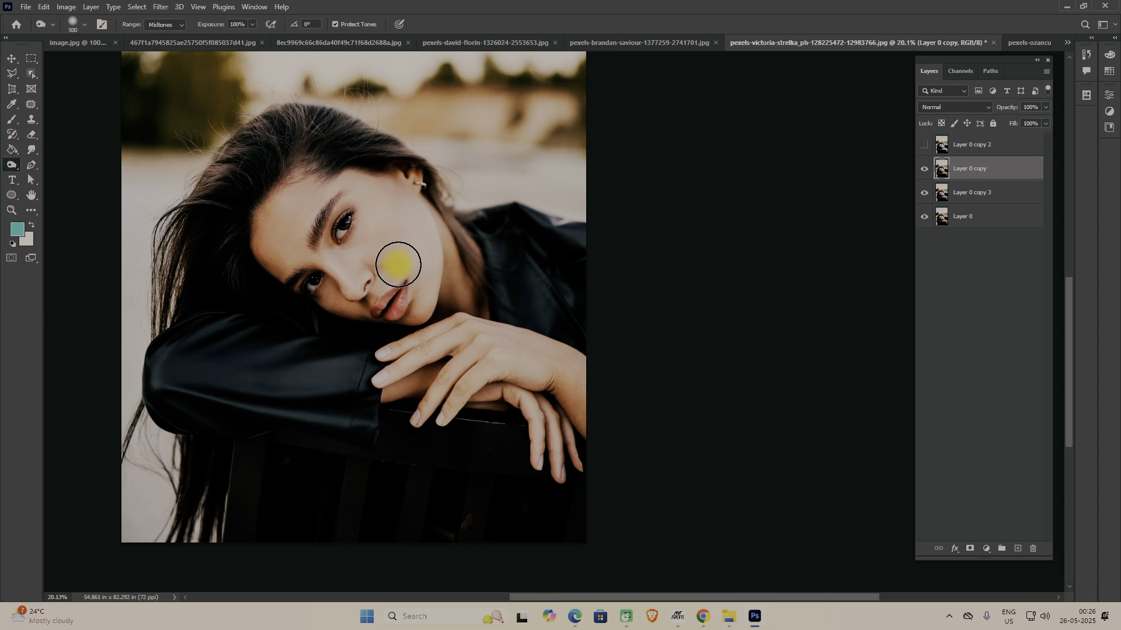
mouse_move(399, 264)
mouse_down()
mouse_move(395, 231)
mouse_move(365, 202)
mouse_move(310, 200)
mouse_move(276, 219)
mouse_move(286, 272)
mouse_move(382, 330)
mouse_move(325, 297)
mouse_move(362, 306)
mouse_move(310, 239)
mouse_move(318, 220)
mouse_move(370, 192)
mouse_move(410, 279)
mouse_move(415, 225)
mouse_move(454, 291)
mouse_move(405, 254)
mouse_move(393, 292)
mouse_move(466, 333)
mouse_move(422, 345)
mouse_move(441, 365)
mouse_move(398, 407)
mouse_move(481, 379)
mouse_move(553, 442)
mouse_move(558, 464)
mouse_move(592, 460)
mouse_move(497, 341)
mouse_move(600, 388)
mouse_move(603, 422)
mouse_move(451, 338)
mouse_move(400, 369)
mouse_move(405, 386)
mouse_move(454, 398)
mouse_move(395, 363)
mouse_move(410, 356)
mouse_move(436, 393)
mouse_move(502, 386)
mouse_move(570, 460)
mouse_move(525, 396)
mouse_move(406, 343)
mouse_move(418, 291)
mouse_move(269, 254)
mouse_move(317, 183)
mouse_move(401, 197)
mouse_move(456, 290)
mouse_move(482, 290)
mouse_move(475, 306)
mouse_move(328, 135)
mouse_move(282, 123)
mouse_move(247, 135)
mouse_move(241, 168)
mouse_move(172, 260)
mouse_move(237, 292)
mouse_move(232, 183)
mouse_move(289, 125)
mouse_move(564, 246)
mouse_move(555, 333)
mouse_move(578, 260)
mouse_move(217, 112)
mouse_move(239, 358)
mouse_move(180, 373)
mouse_move(366, 405)
mouse_move(224, 331)
mouse_move(352, 418)
mouse_move(204, 445)
mouse_move(313, 373)
mouse_move(215, 492)
mouse_move(125, 450)
mouse_move(169, 310)
mouse_move(251, 282)
mouse_move(387, 298)
mouse_move(308, 420)
mouse_move(318, 453)
mouse_move(373, 463)
mouse_move(265, 473)
mouse_move(421, 443)
mouse_move(524, 525)
mouse_move(561, 495)
mouse_move(570, 540)
mouse_move(463, 392)
mouse_move(388, 360)
mouse_up()
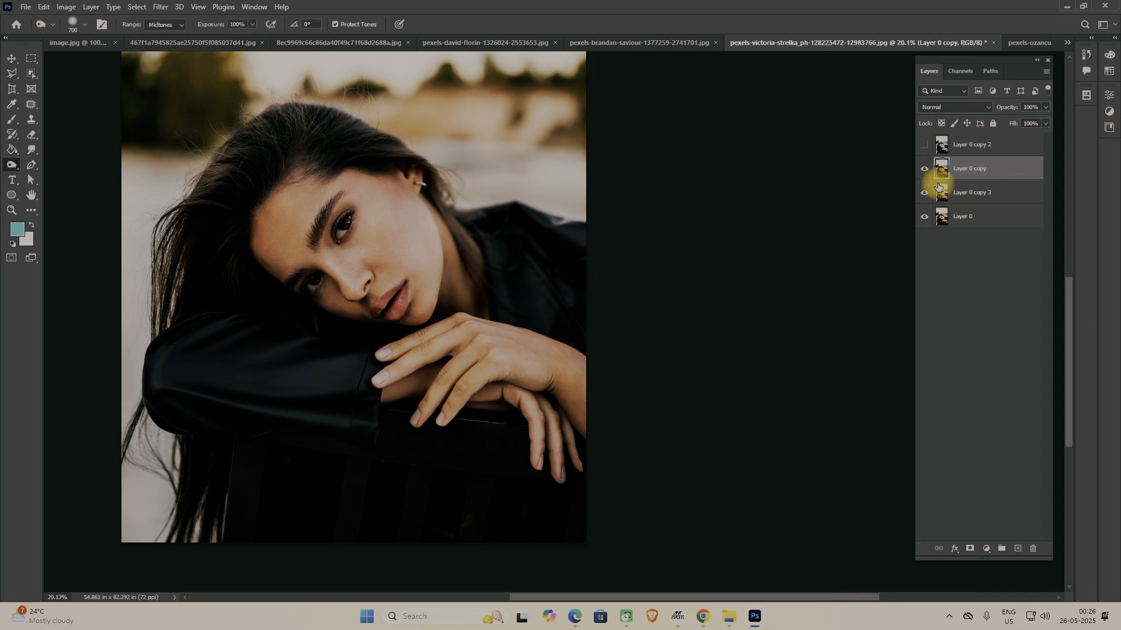
- Compare the burned and dodged versions by toggling Layer 0 copy and Layer 0 copy 2, and leave both hidden
click(923, 173)
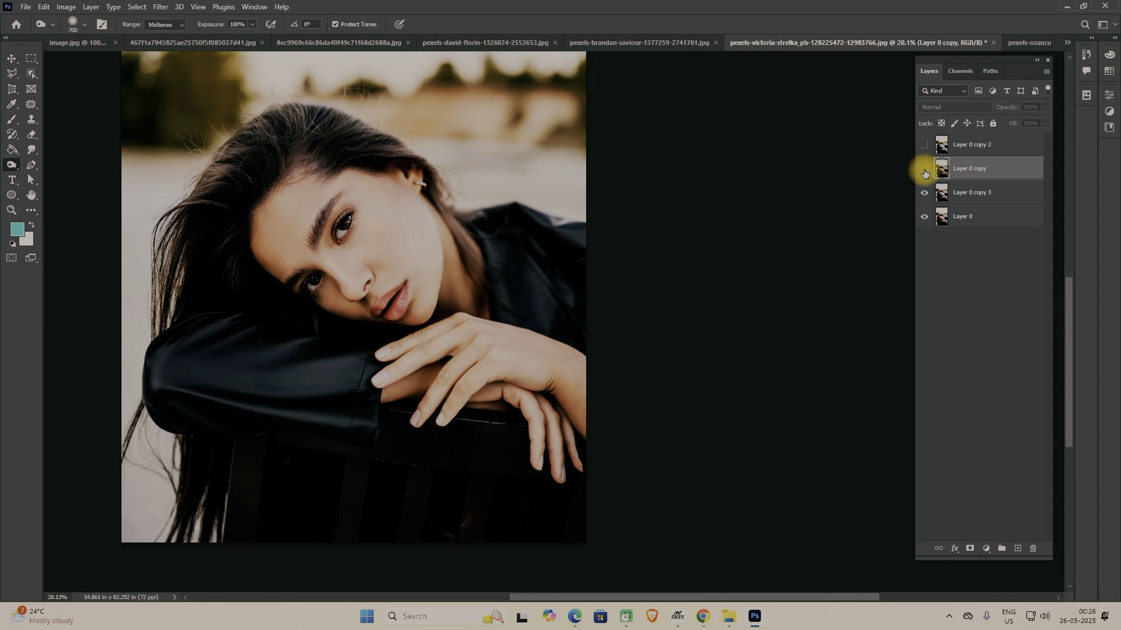
click(924, 172)
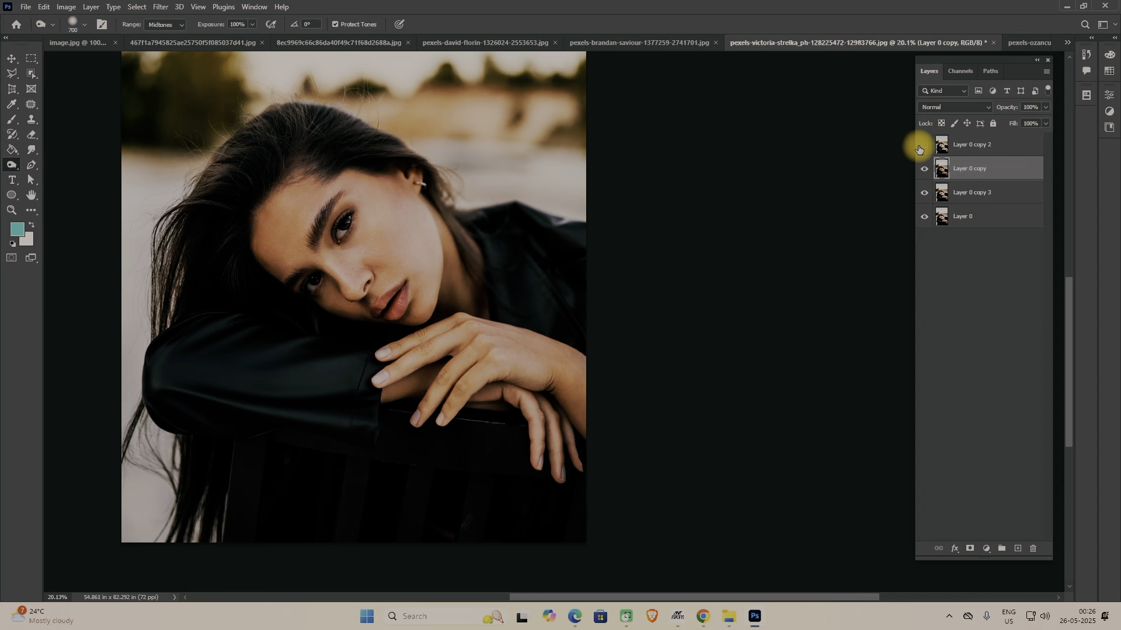
click(923, 147)
click(923, 147)
click(924, 169)
- Activate the Sponge tool in Desaturate mode and duplicate Layer 0 copy 3
click(957, 196)
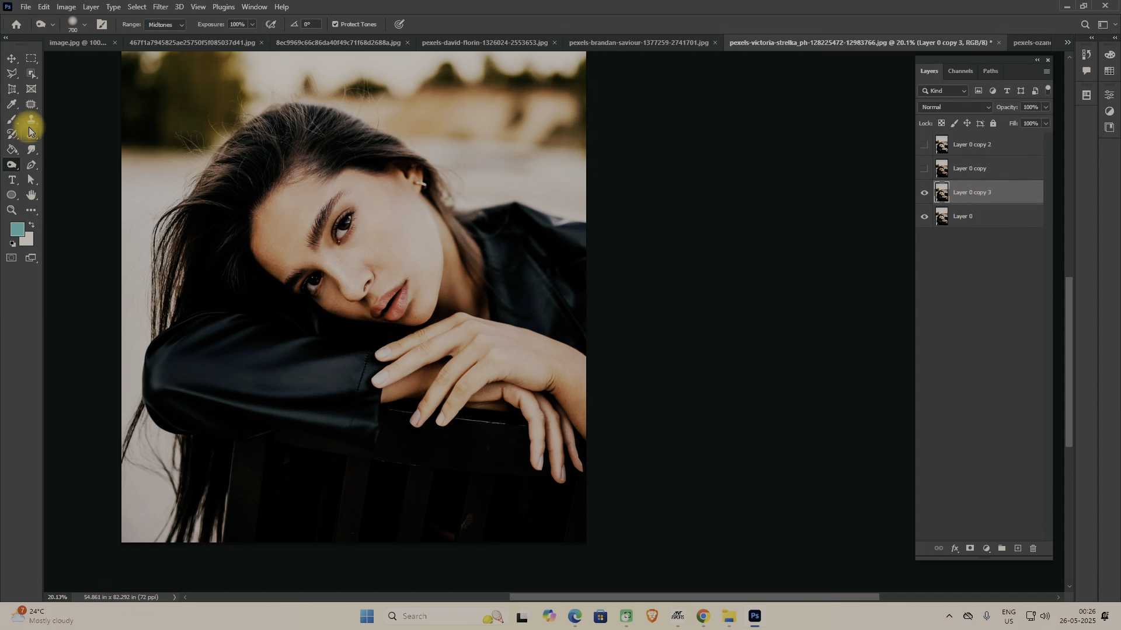
right_click(14, 165)
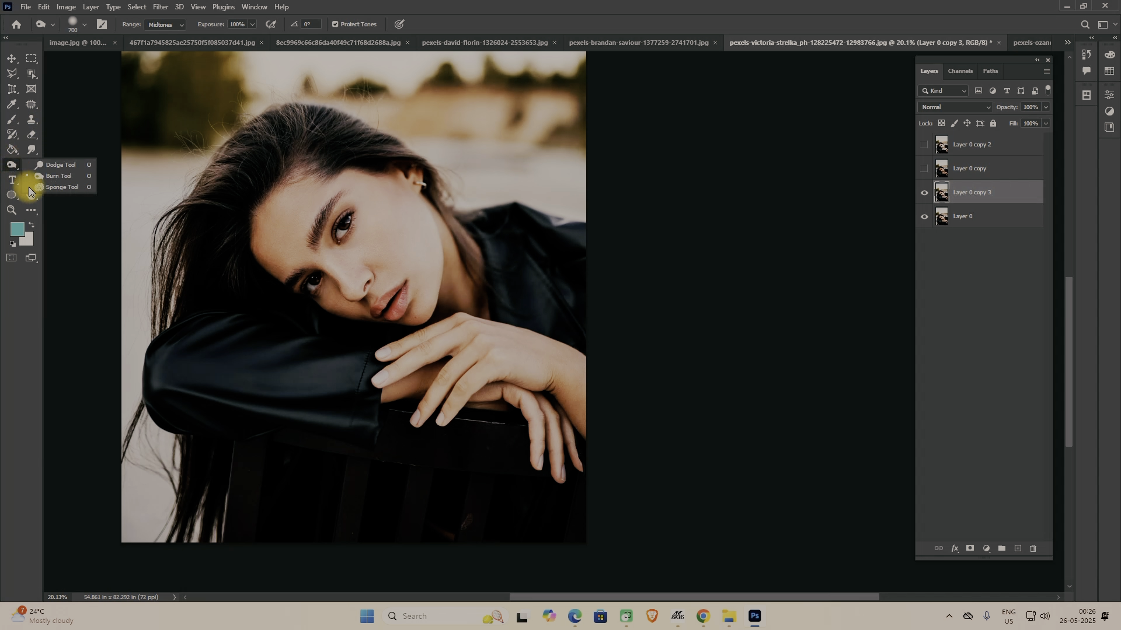
click(62, 189)
click(184, 26)
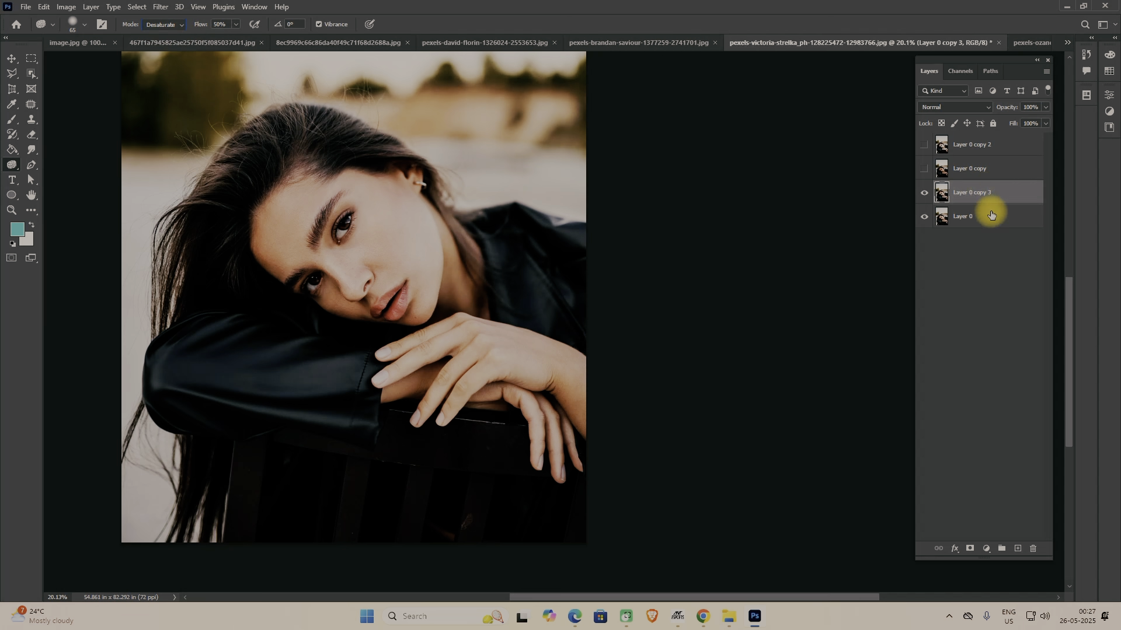
drag(1001, 195, 1017, 548)
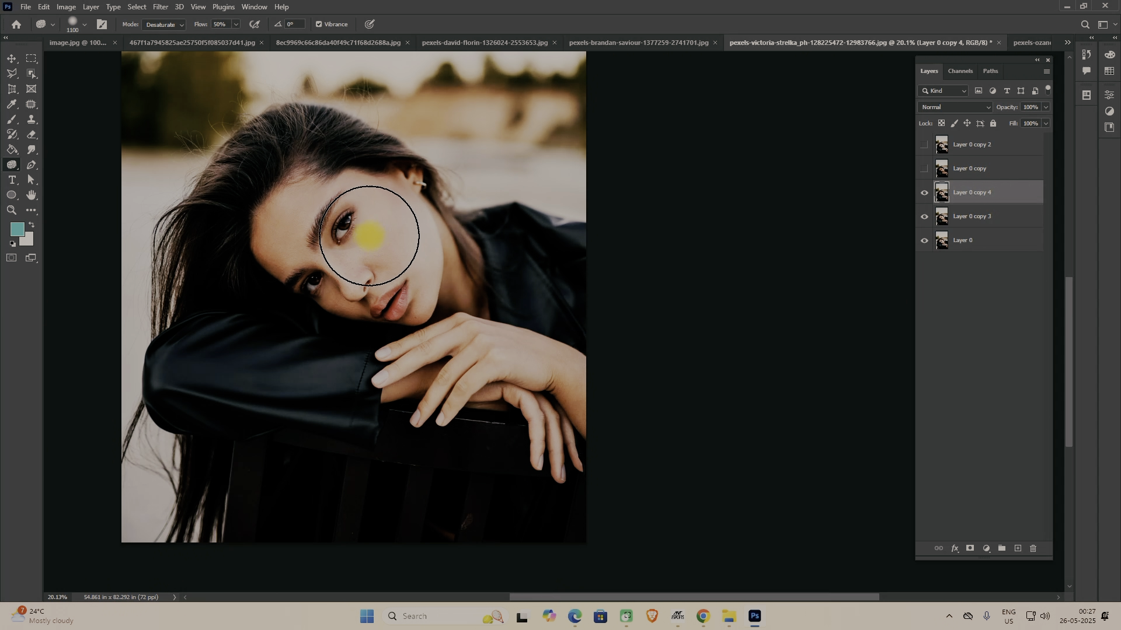
- Desaturate the face and hand skin on Layer 0 copy 4 with the Sponge tool, using 50% and 100% flow
mouse_move(369, 236)
mouse_down()
mouse_move(301, 241)
mouse_move(375, 213)
mouse_move(393, 257)
mouse_move(360, 248)
mouse_up()
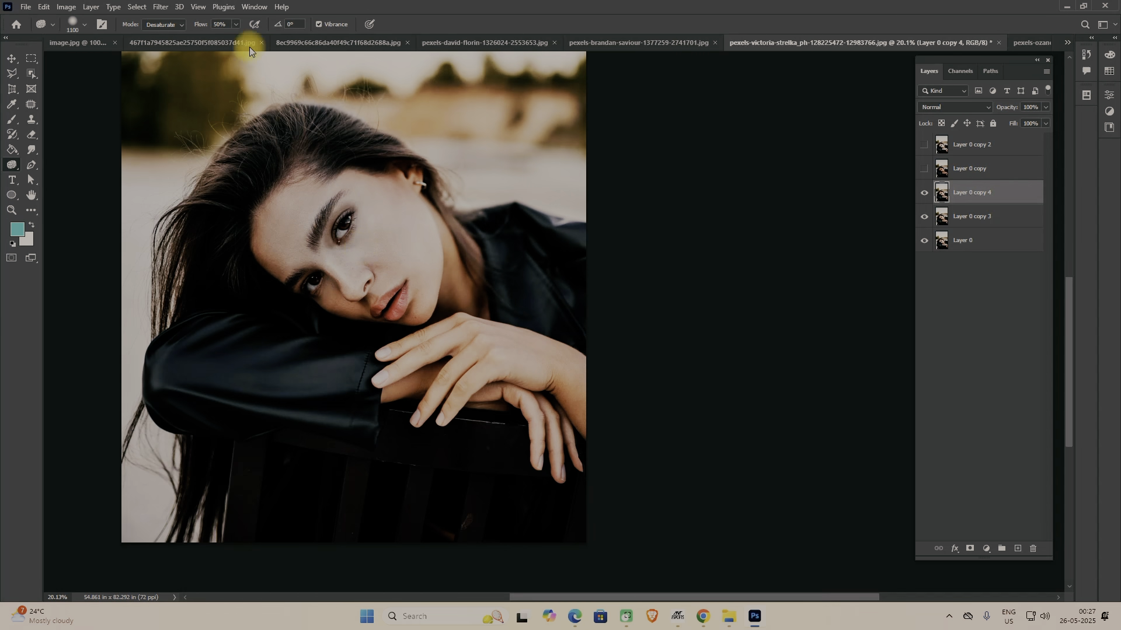
mouse_move(394, 201)
mouse_down()
mouse_move(285, 204)
mouse_move(434, 230)
mouse_move(267, 259)
mouse_move(287, 286)
mouse_move(368, 302)
mouse_move(409, 365)
mouse_move(434, 376)
mouse_move(422, 391)
mouse_move(536, 401)
mouse_move(539, 389)
mouse_move(557, 435)
mouse_move(521, 396)
mouse_move(472, 389)
mouse_move(423, 203)
mouse_move(365, 176)
mouse_move(387, 163)
mouse_move(284, 209)
mouse_move(277, 258)
mouse_move(268, 229)
mouse_move(263, 250)
mouse_move(335, 286)
mouse_move(281, 264)
mouse_move(412, 299)
mouse_move(350, 303)
mouse_move(412, 301)
mouse_move(384, 203)
mouse_move(243, 180)
mouse_move(388, 301)
mouse_move(448, 376)
mouse_move(480, 390)
mouse_move(417, 395)
mouse_move(414, 364)
mouse_move(293, 394)
mouse_move(420, 395)
mouse_move(338, 386)
mouse_move(483, 388)
mouse_move(536, 365)
mouse_move(467, 341)
mouse_move(527, 362)
mouse_move(568, 473)
mouse_move(556, 465)
mouse_move(594, 458)
mouse_move(455, 339)
mouse_move(393, 237)
mouse_move(443, 300)
mouse_move(458, 284)
mouse_move(453, 303)
mouse_move(481, 303)
mouse_move(401, 178)
mouse_move(422, 214)
mouse_move(306, 131)
mouse_move(262, 160)
mouse_move(185, 303)
mouse_move(217, 303)
mouse_move(228, 320)
mouse_move(244, 287)
mouse_move(304, 269)
mouse_move(435, 292)
mouse_move(466, 261)
mouse_move(570, 305)
mouse_move(450, 333)
mouse_move(373, 327)
mouse_move(253, 363)
mouse_move(438, 331)
mouse_move(761, 388)
mouse_move(331, 278)
mouse_up()
scroll(333, 276, down, 3)
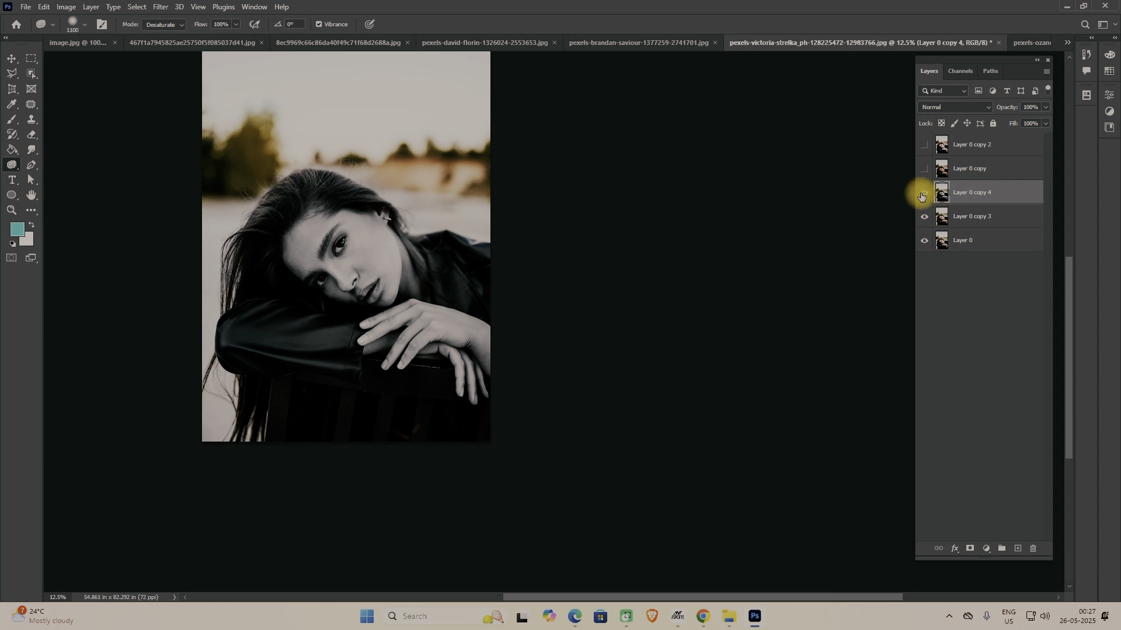
- Move Layer 0 copy 3 below Layer 0 and duplicate Layer 0
drag(988, 221, 1014, 543)
drag(975, 217, 1016, 548)
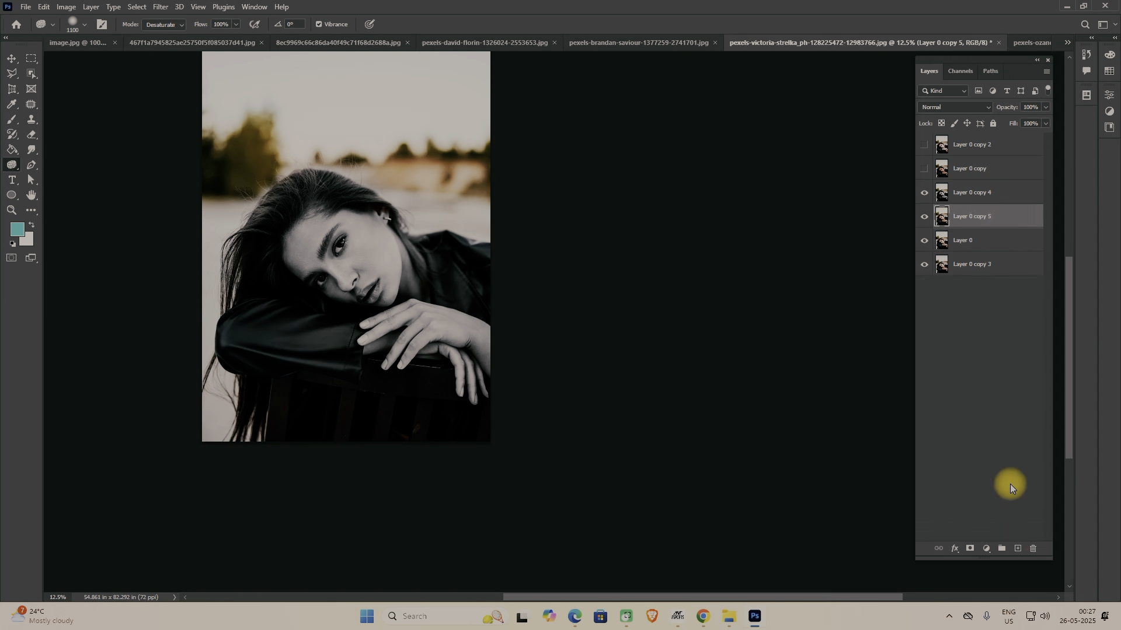
- Hide Layer 0 copy 4 and saturate the face and hand skin on Layer 0 copy 5 with the Sponge tool at 100% flow
click(925, 194)
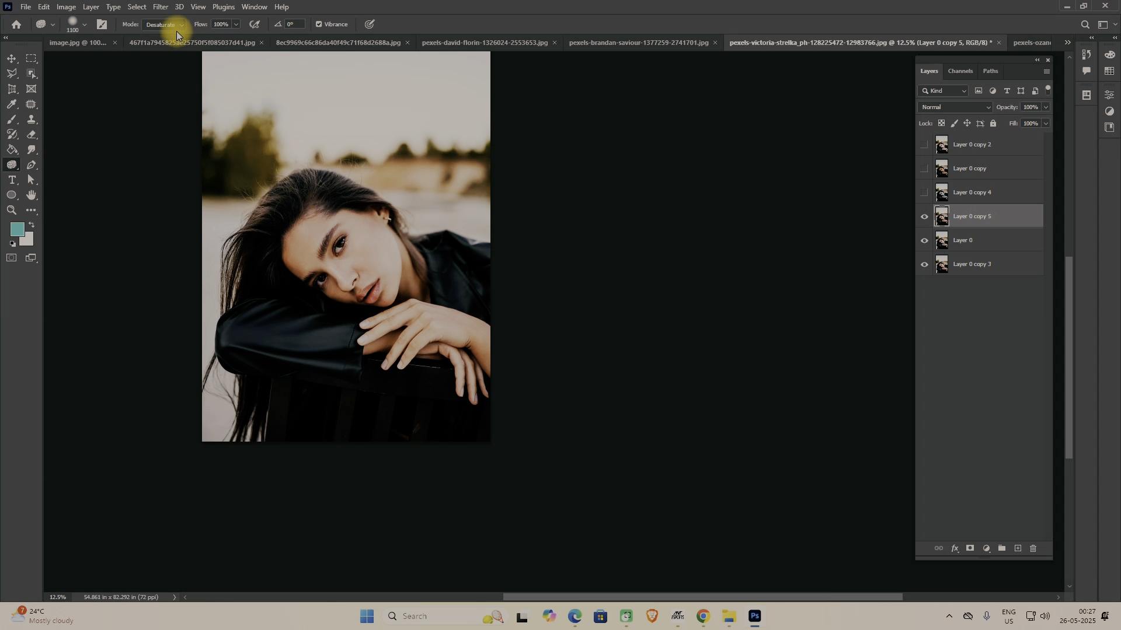
click(158, 44)
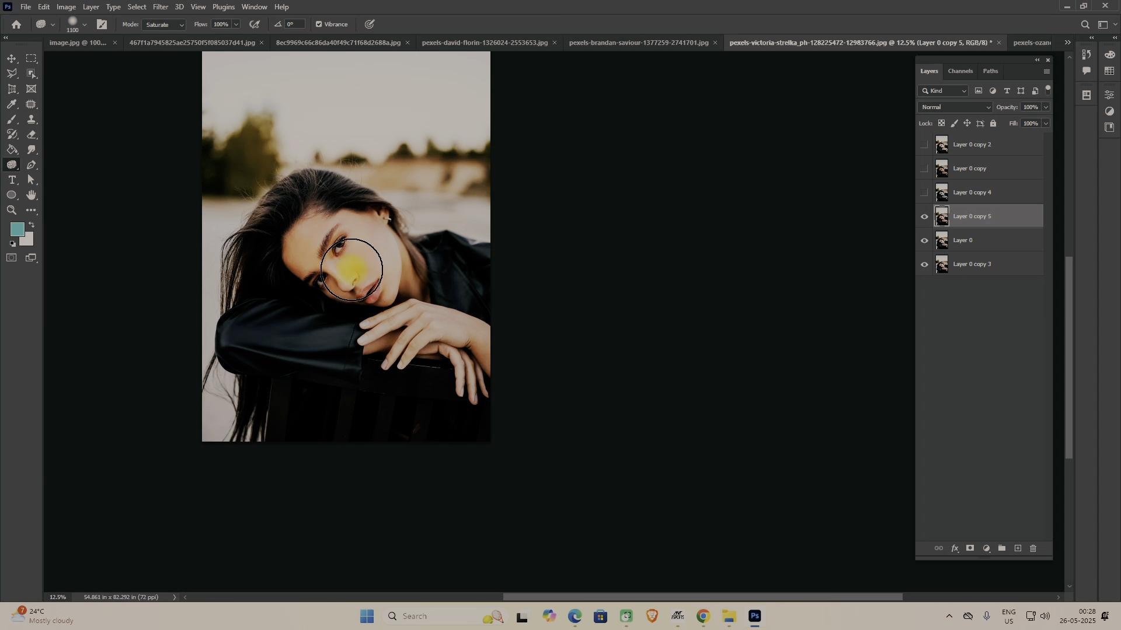
mouse_move(381, 343)
mouse_down()
mouse_move(449, 356)
mouse_move(478, 345)
mouse_up()
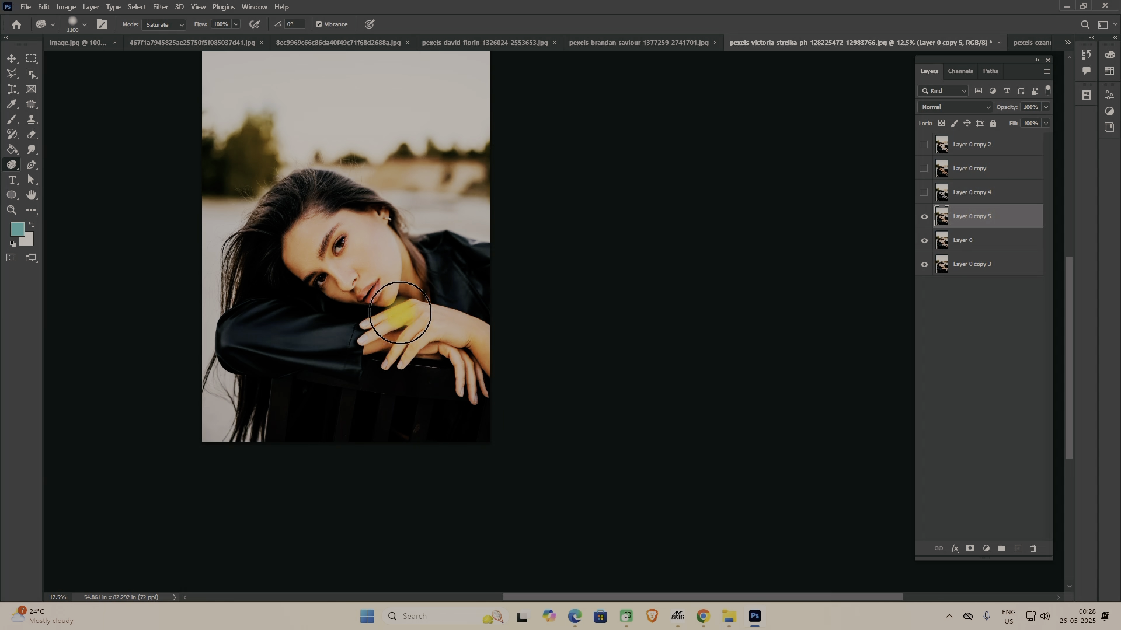
mouse_move(384, 246)
mouse_down()
mouse_move(301, 187)
mouse_move(341, 273)
mouse_up()
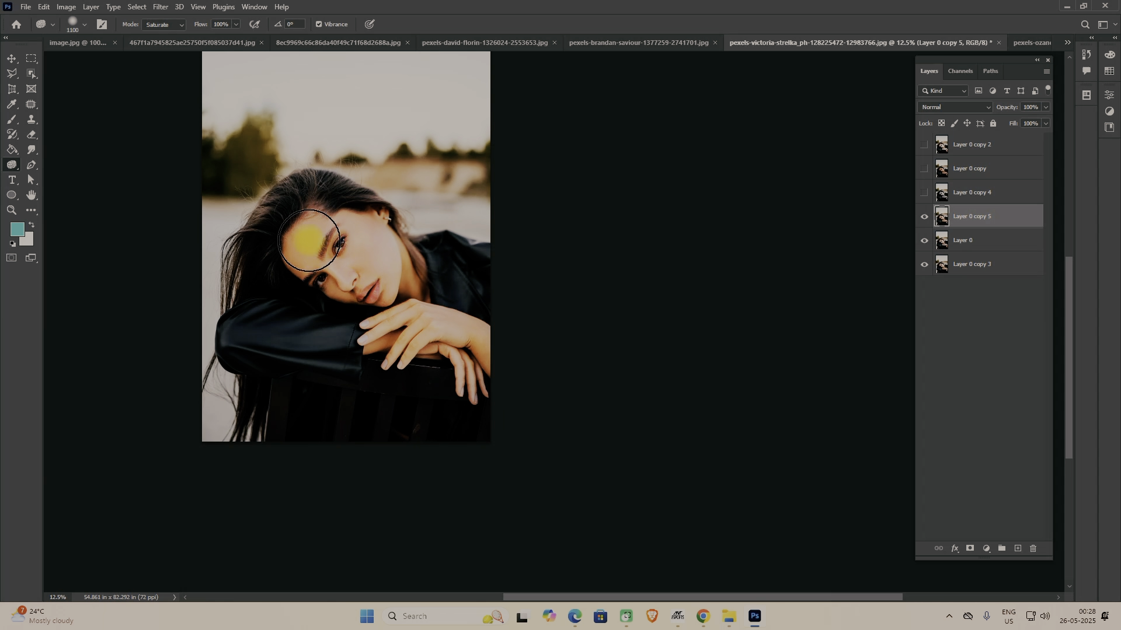
mouse_move(327, 201)
mouse_down()
mouse_move(253, 220)
mouse_move(245, 275)
mouse_move(286, 182)
mouse_move(347, 214)
mouse_up()
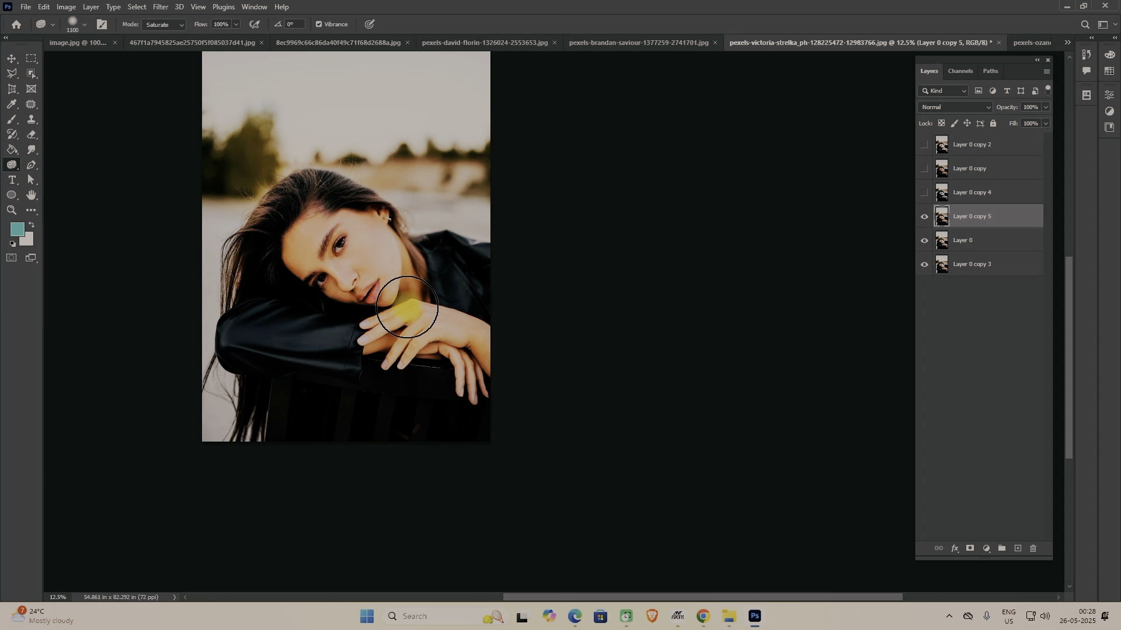
mouse_move(391, 336)
mouse_down()
mouse_move(510, 376)
mouse_move(470, 378)
mouse_move(419, 321)
mouse_up()
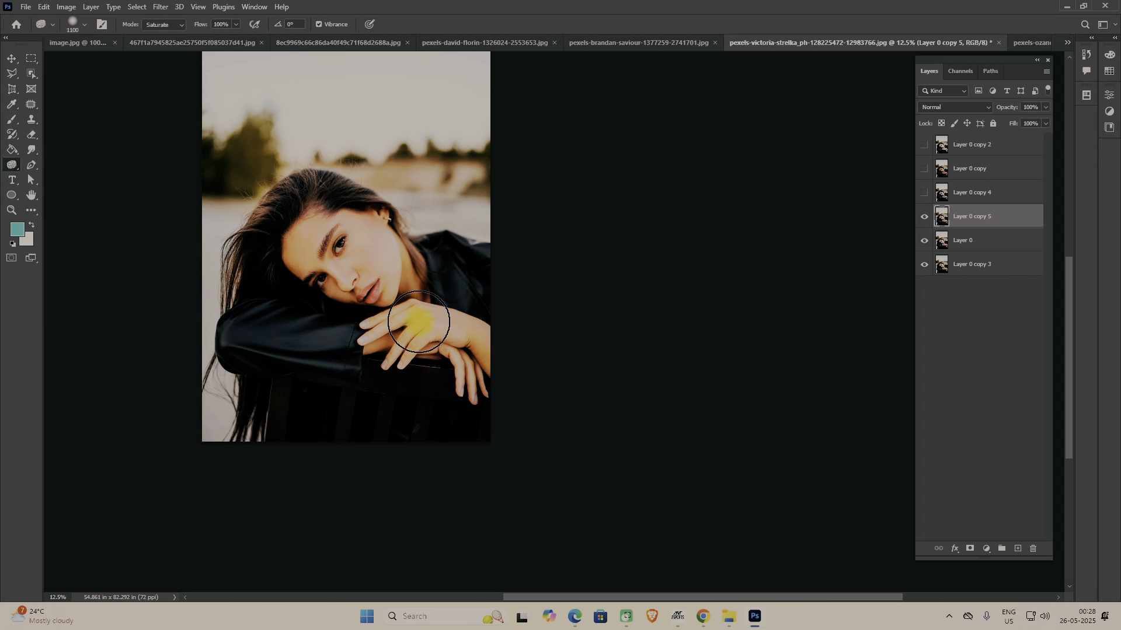
mouse_move(339, 244)
mouse_down()
mouse_move(458, 470)
mouse_move(357, 363)
mouse_move(292, 312)
mouse_move(374, 276)
mouse_move(172, 23)
mouse_up()
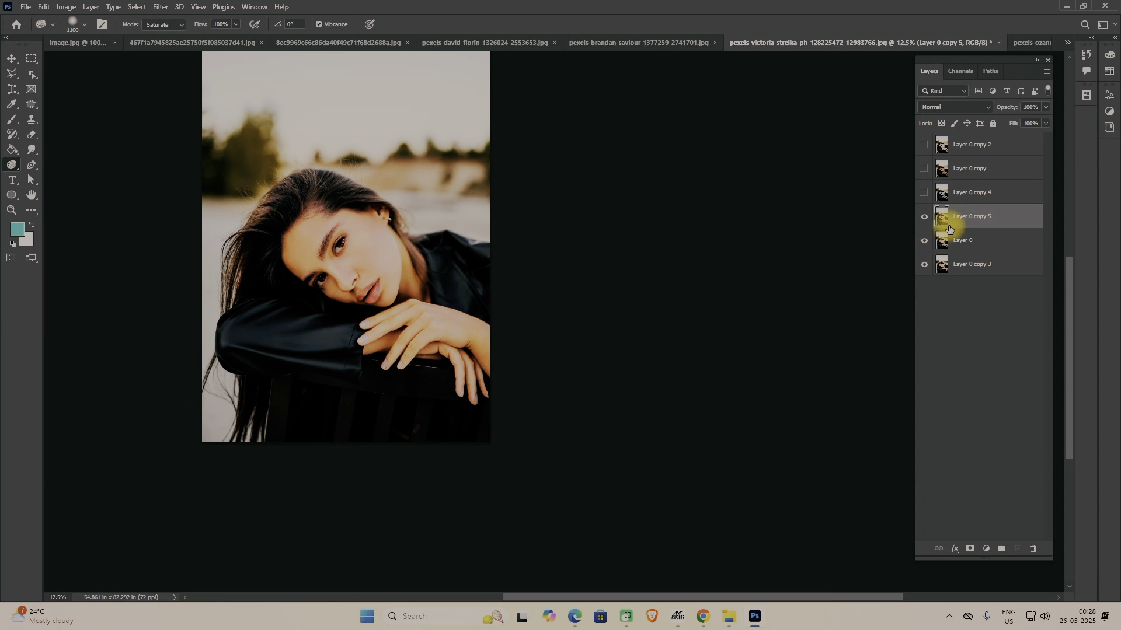
- Compare the dodged, saturated and desaturated versions by toggling Layer 0 copy 2, copy 5 and copy 4, leaving only copy 2 of these visible
click(923, 148)
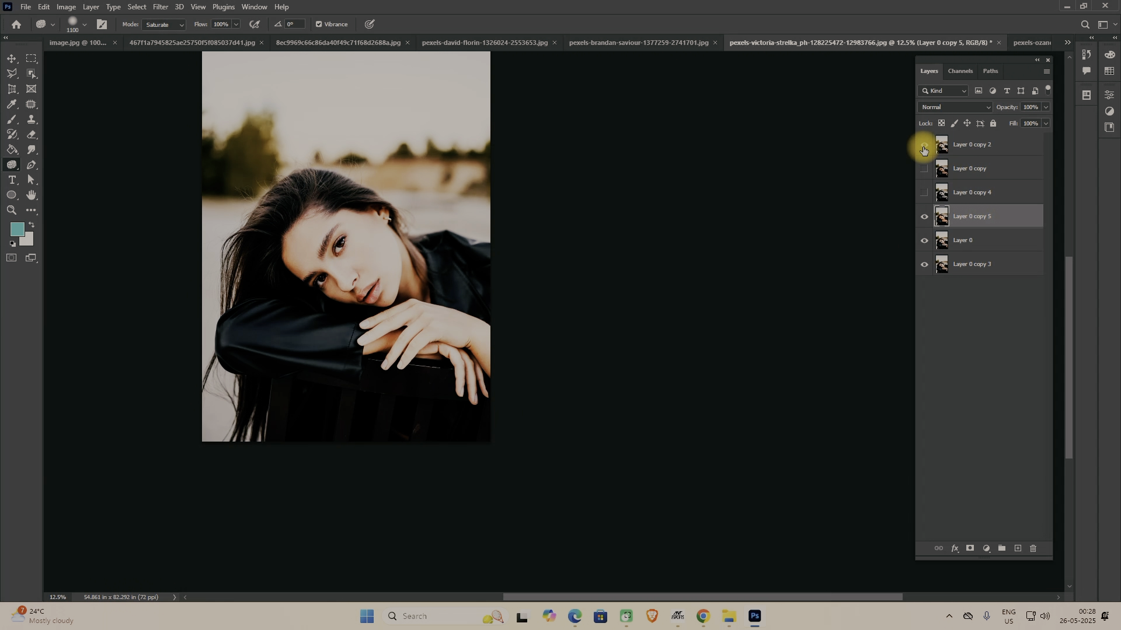
drag(922, 149, 925, 178)
click(923, 221)
click(923, 222)
click(924, 223)
click(923, 223)
click(923, 222)
click(924, 193)
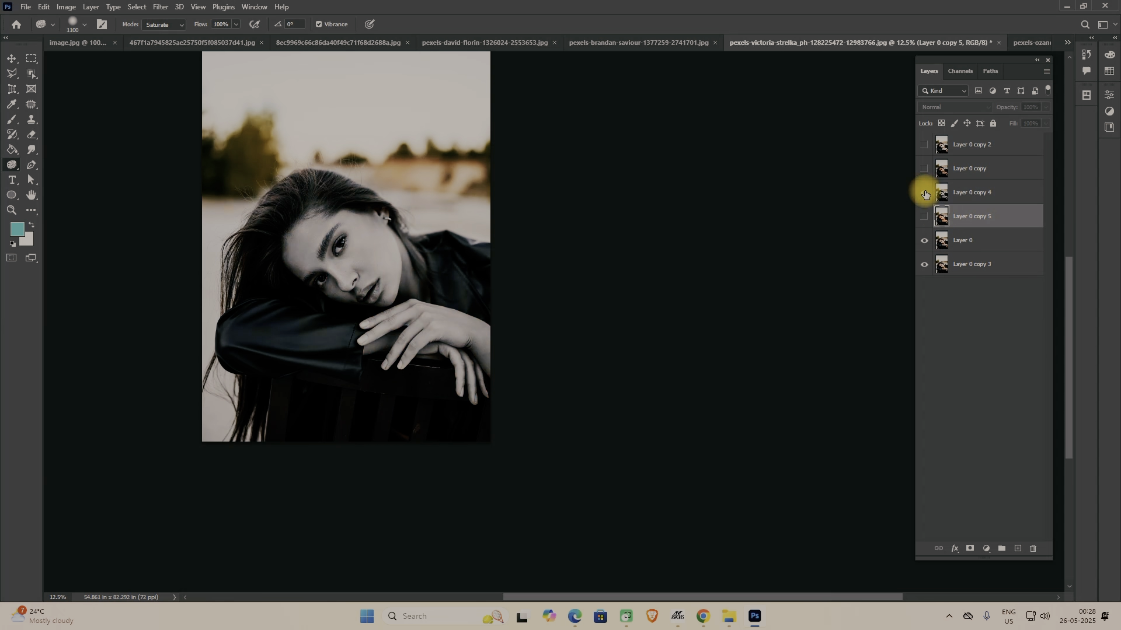
click(924, 193)
click(924, 193)
click(925, 193)
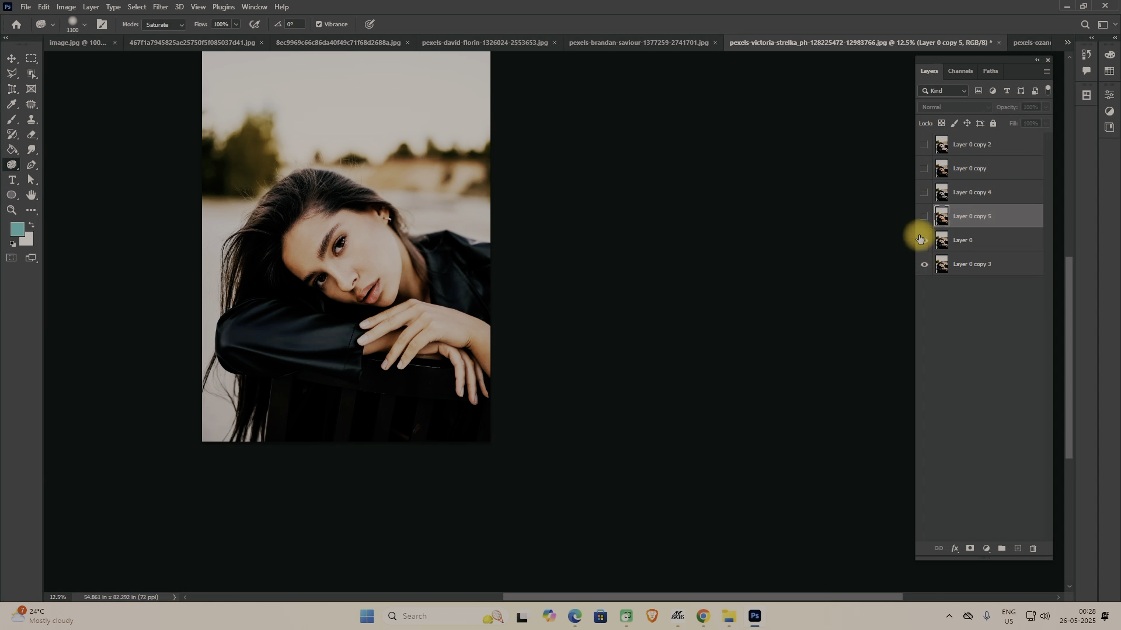
click(924, 147)
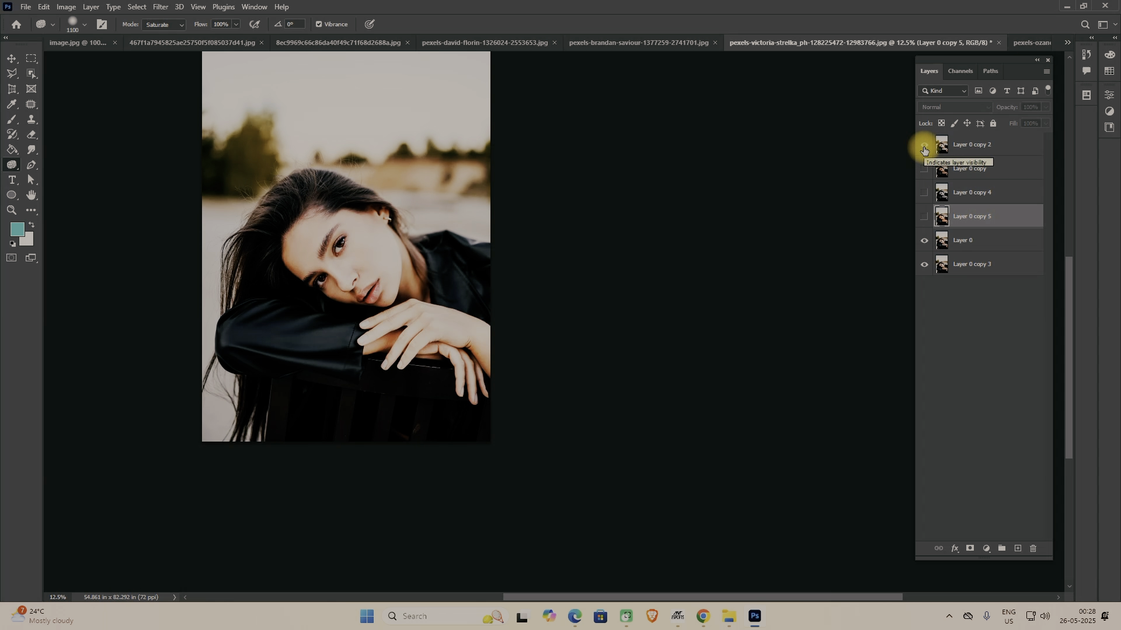
- Switch the Sponge tool's mode to Desaturate and back to Saturate
right_click(11, 164)
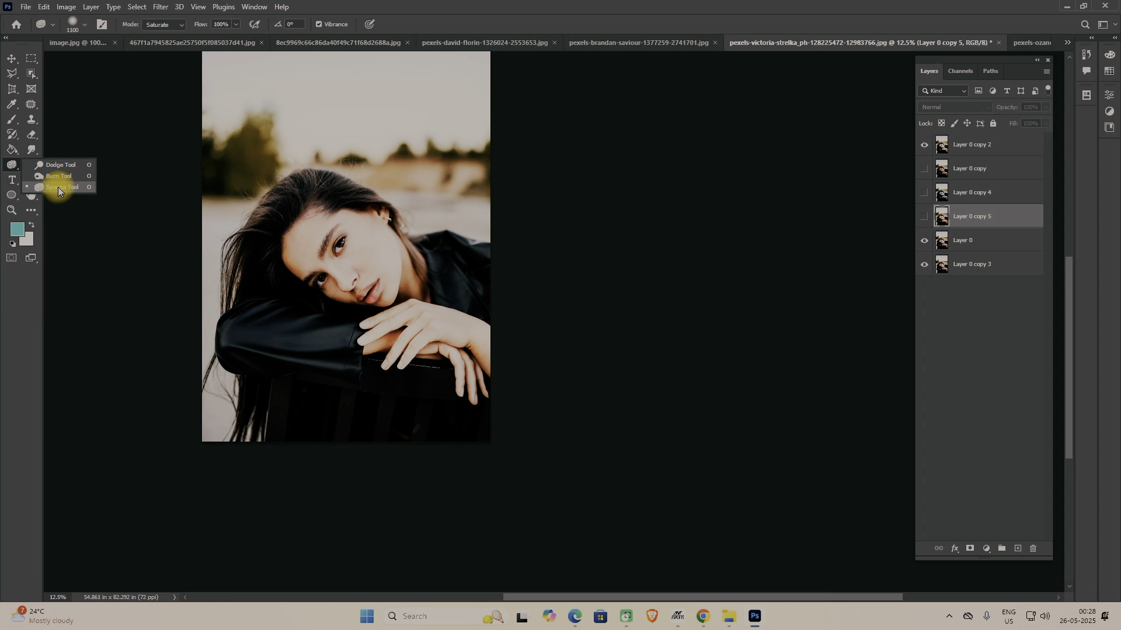
click(58, 187)
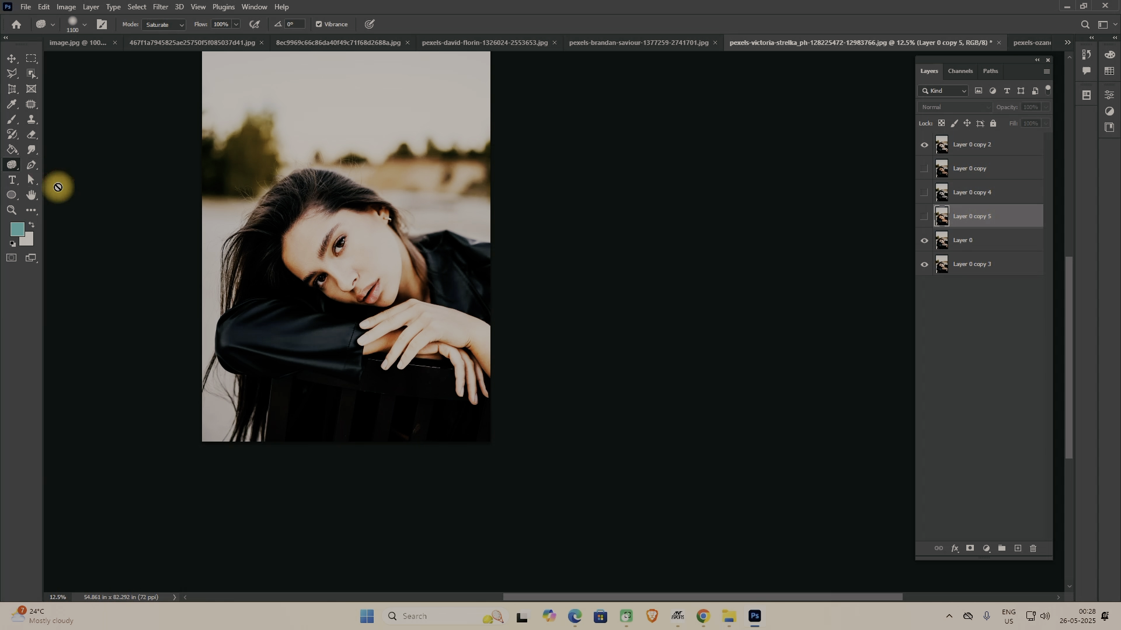
click(179, 30)
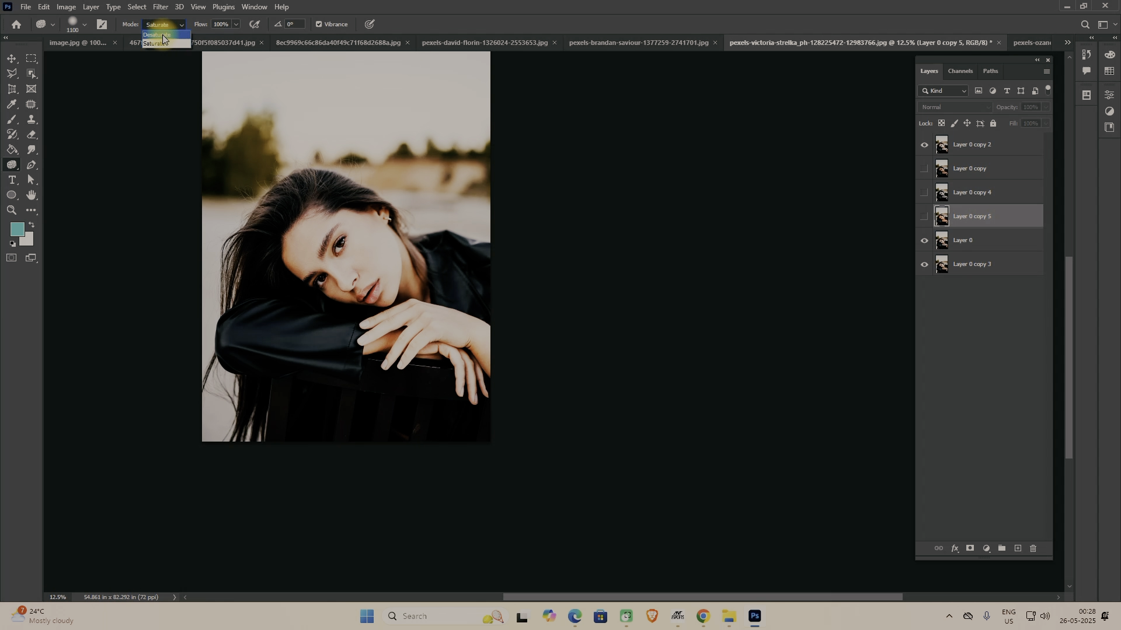
click(163, 36)
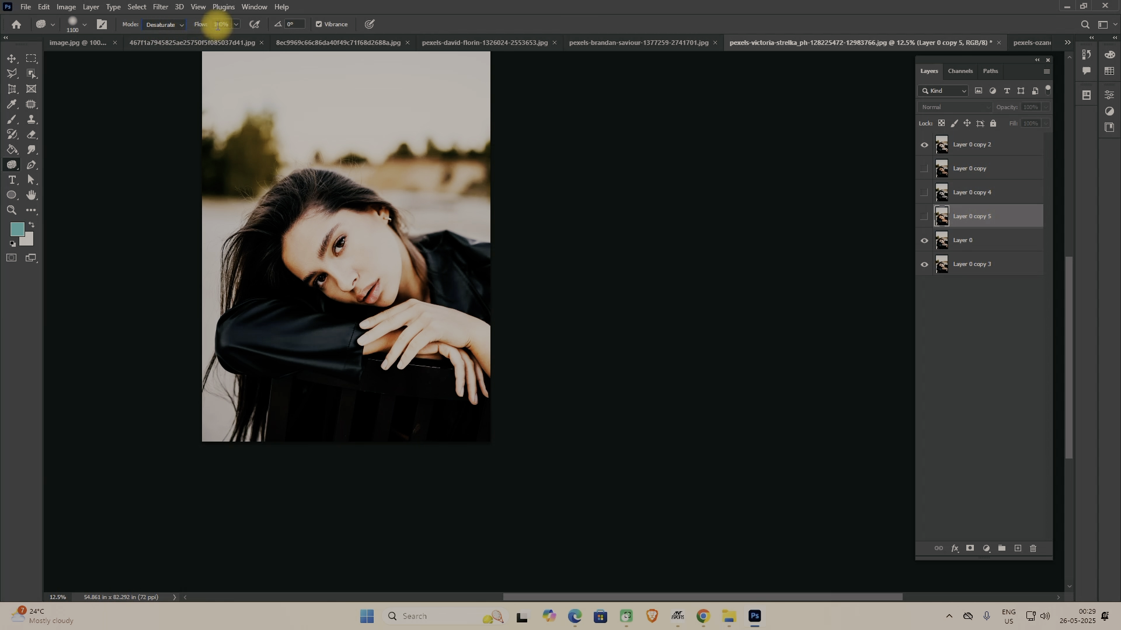
click(178, 26)
click(169, 47)
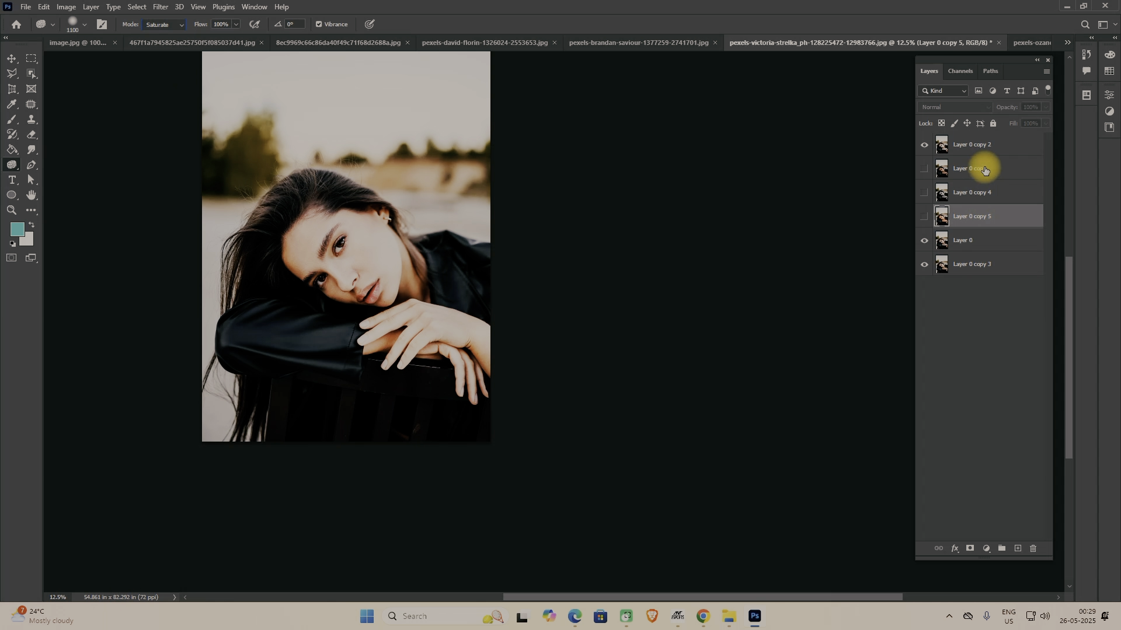
- Hide Layer 0 copy 2 and preview Layer 0 copy, copy 4 and copy 5 one at a time, leaving each hidden
click(924, 146)
click(921, 170)
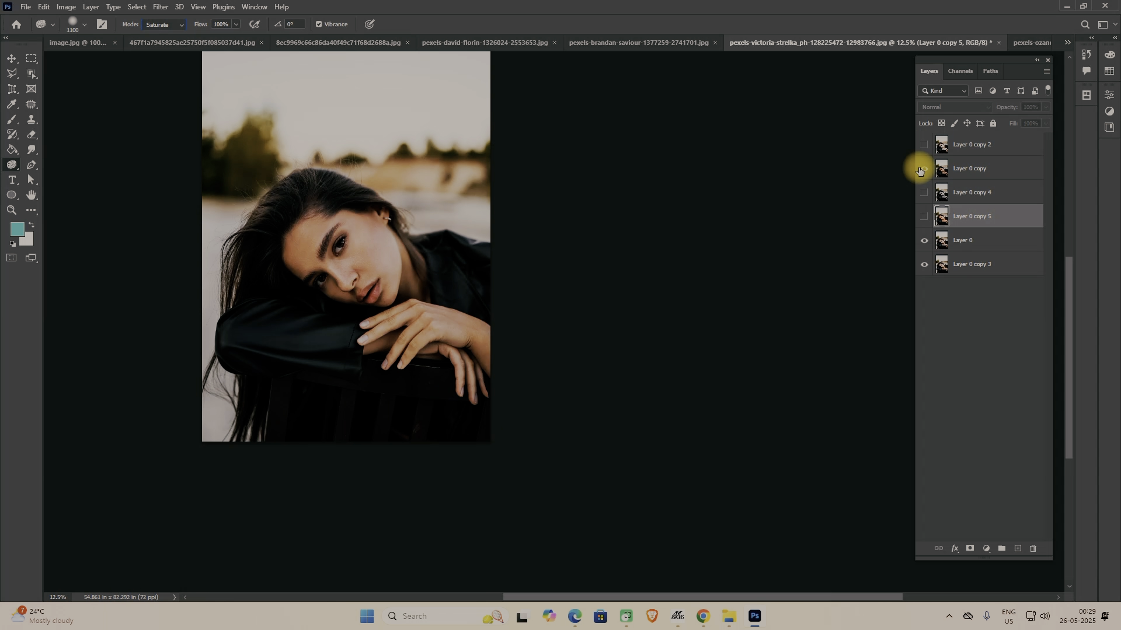
click(920, 169)
click(922, 192)
click(922, 192)
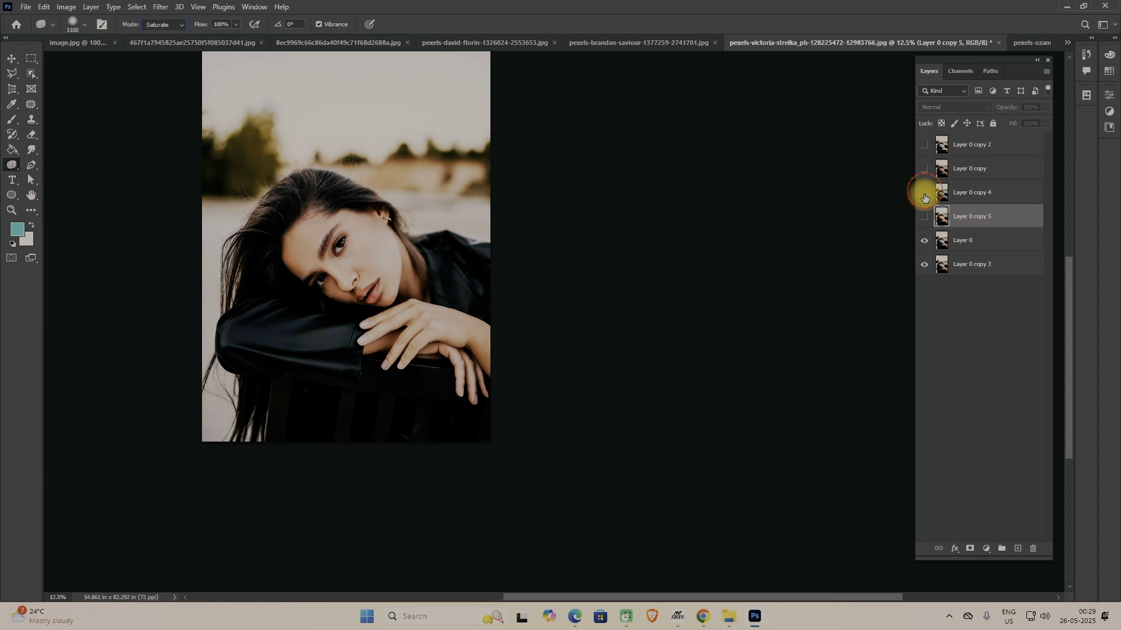
click(923, 217)
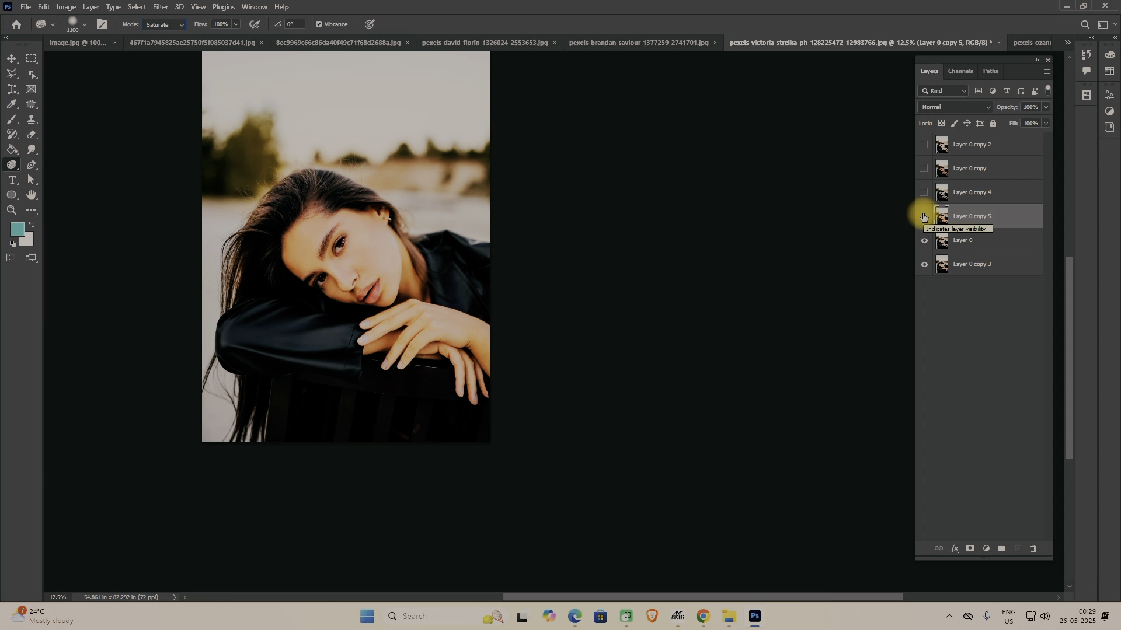
click(923, 217)
- Make Layer 0 copy 4, Layer 0 copy, Layer 0 copy 2 and Layer 0 copy 5 visible again
click(924, 193)
click(923, 169)
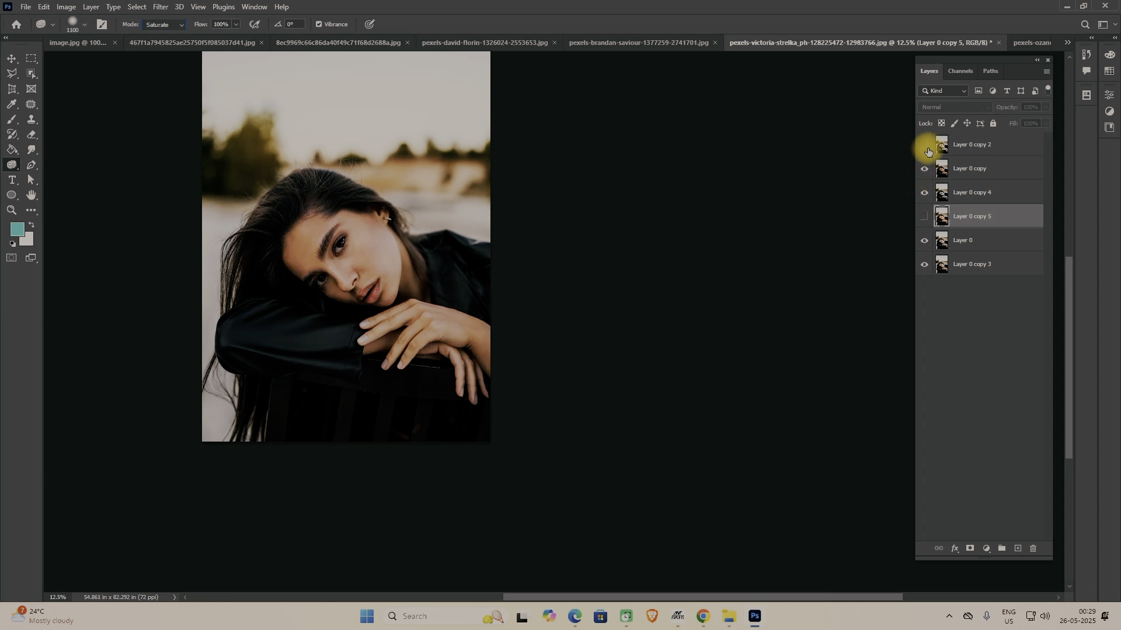
click(925, 145)
click(923, 217)
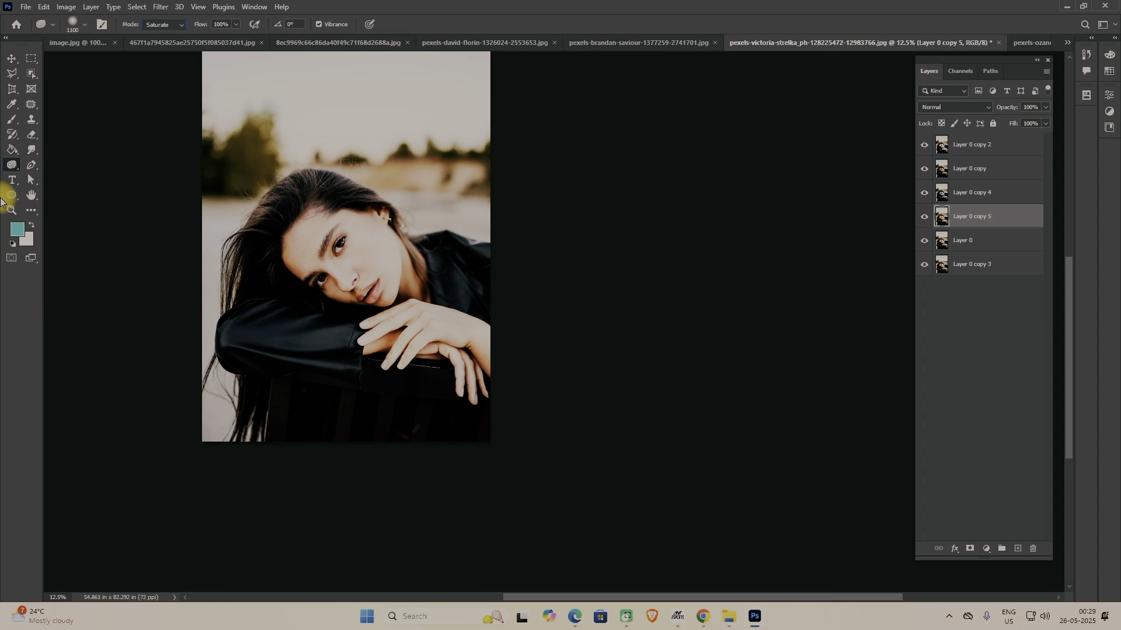
click(11, 166)
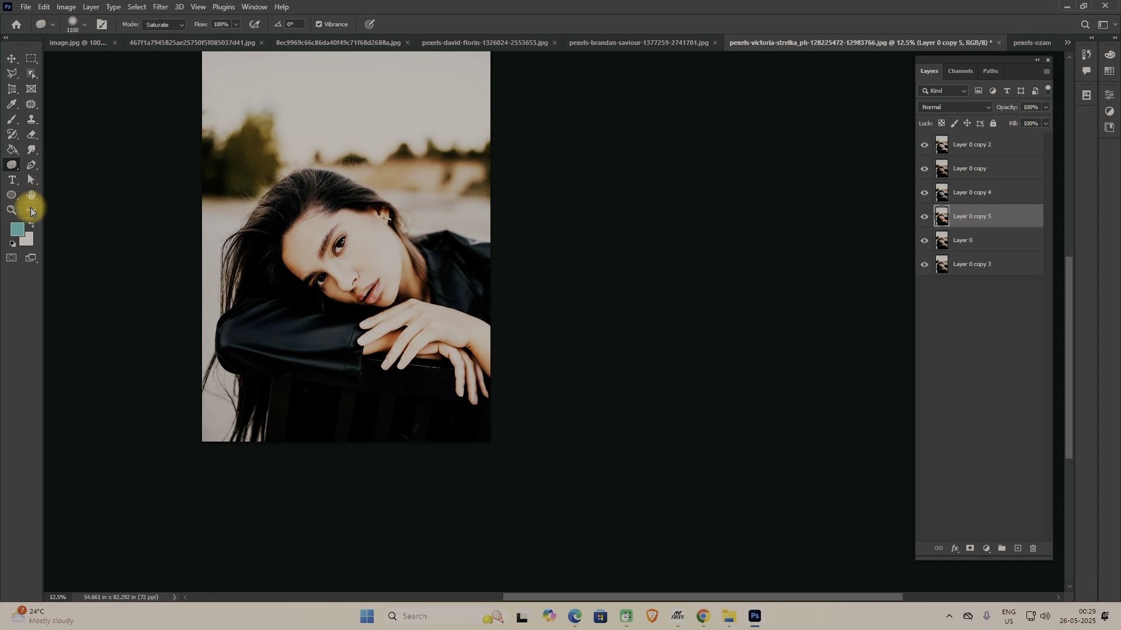
- Pan the portrait with the Hand tool, and again with the temporary Hand while the Move tool is active
click(32, 196)
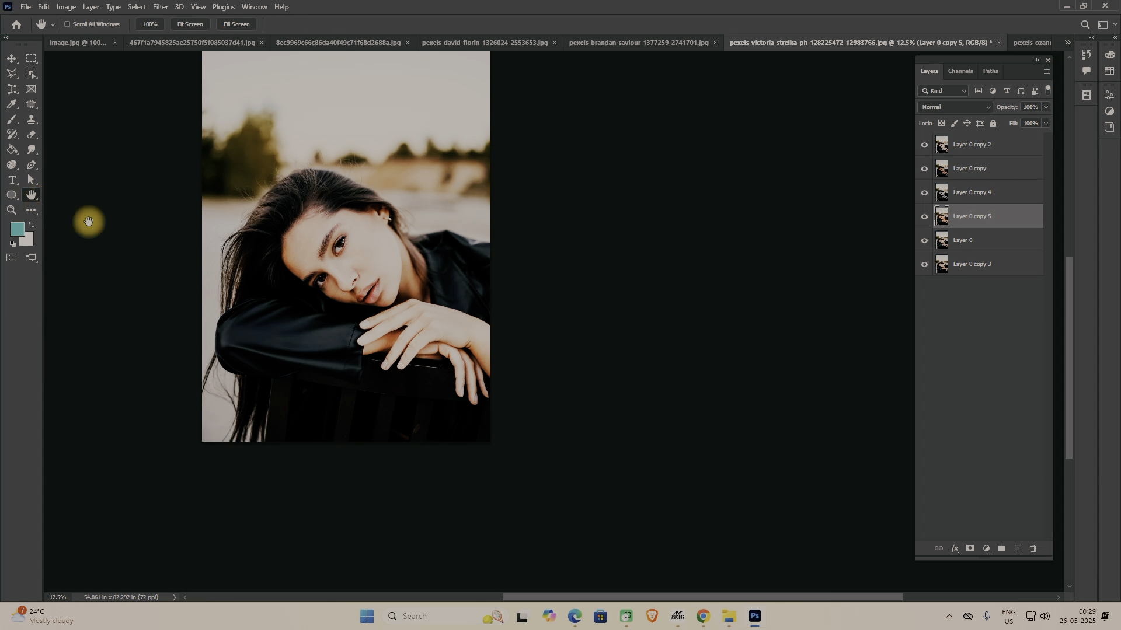
drag(308, 266, 455, 355)
click(11, 196)
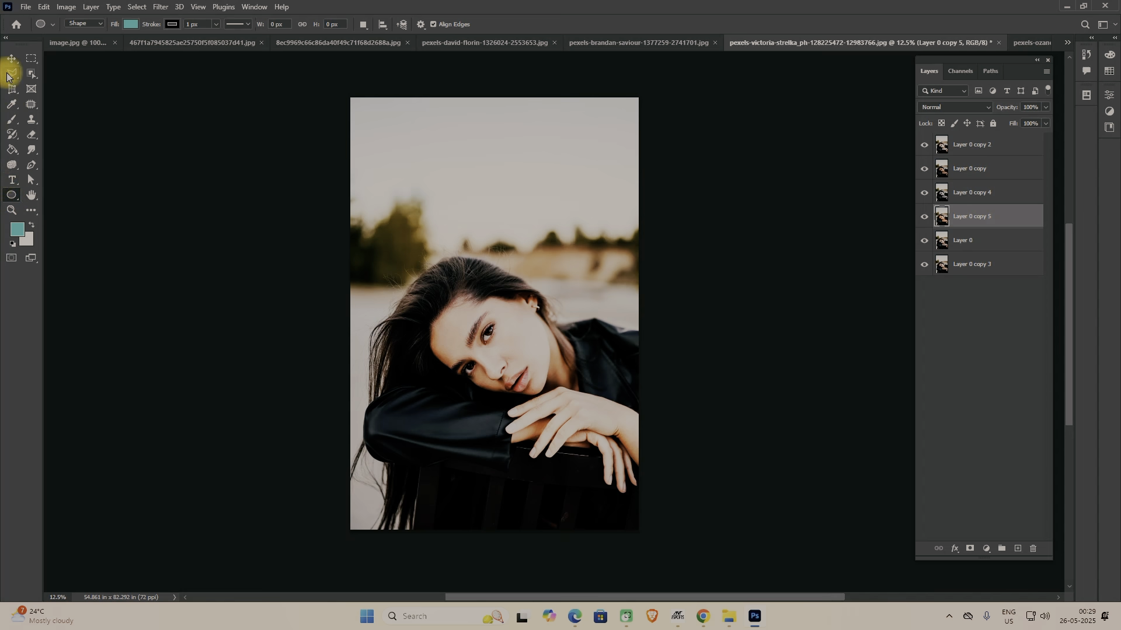
click(11, 58)
key(space)
mouse_move(493, 348)
mouse_down()
mouse_move(506, 345)
mouse_move(539, 420)
mouse_move(491, 337)
mouse_move(474, 357)
mouse_up()
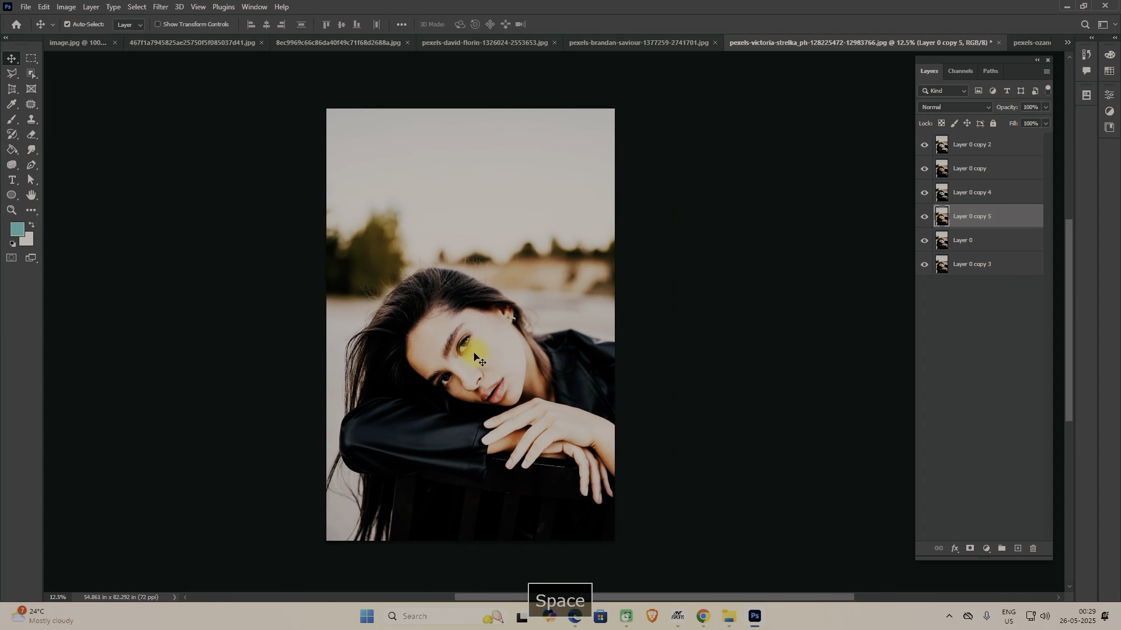
- Demonstrate magnifying and reducing the portrait view with the Zoom tool
click(11, 210)
mouse_move(352, 252)
mouse_down()
mouse_move(470, 370)
mouse_move(380, 267)
mouse_move(300, 212)
mouse_move(388, 295)
mouse_move(320, 259)
mouse_move(339, 270)
mouse_up()
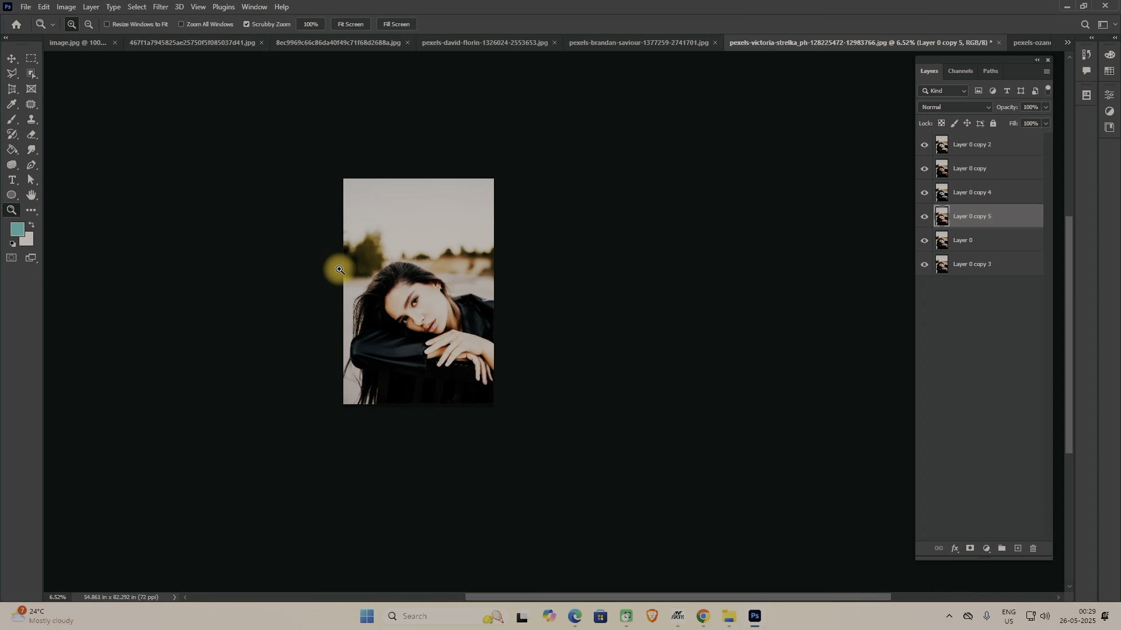
key(ctrl+equal)
key(ctrl+equal)
key(ctrl+equal)
key(ctrl+minus)
key(ctrl+minus)
key(ctrl+minus)
key(ctrl+minus)
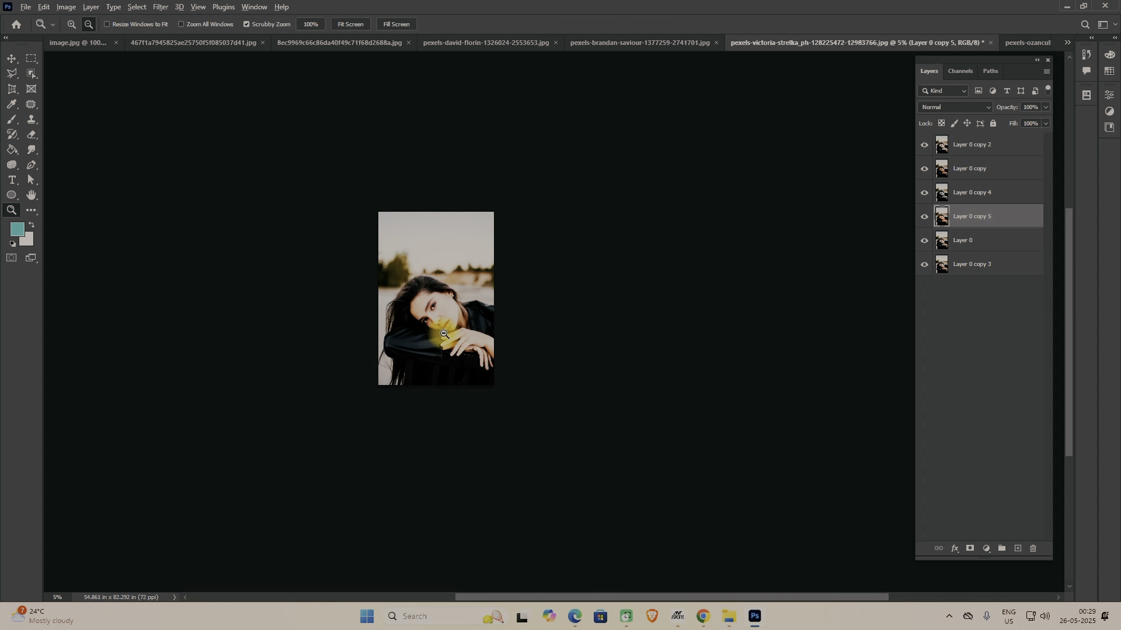
scroll(444, 333, up, 3)
scroll(446, 333, up, 4)
scroll(449, 337, down, 2)
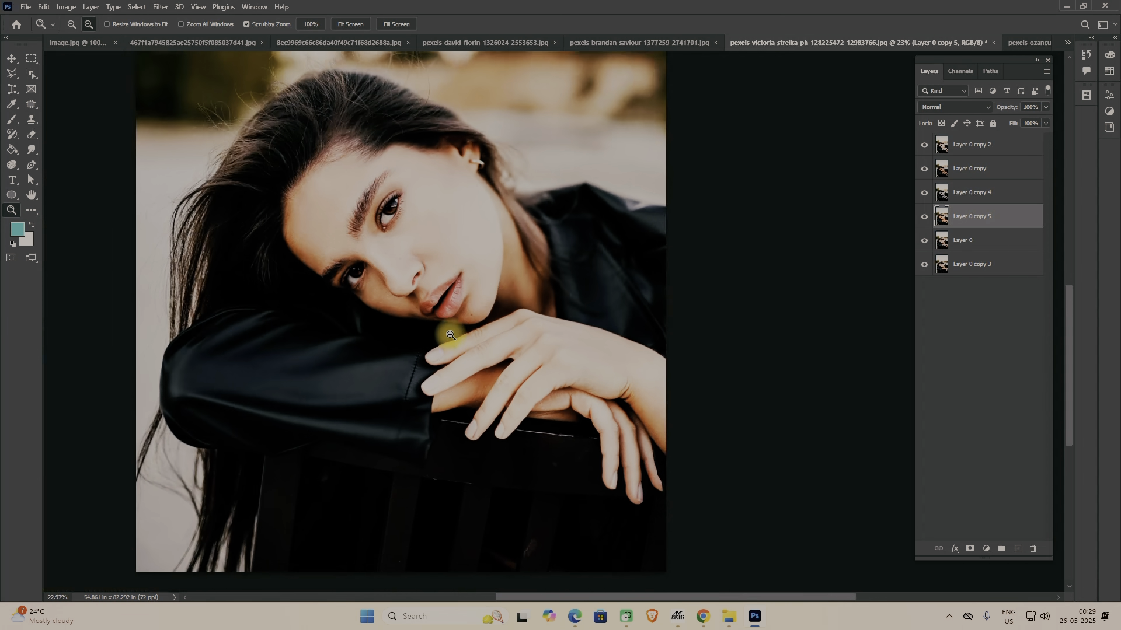
scroll(451, 339, down, 1)
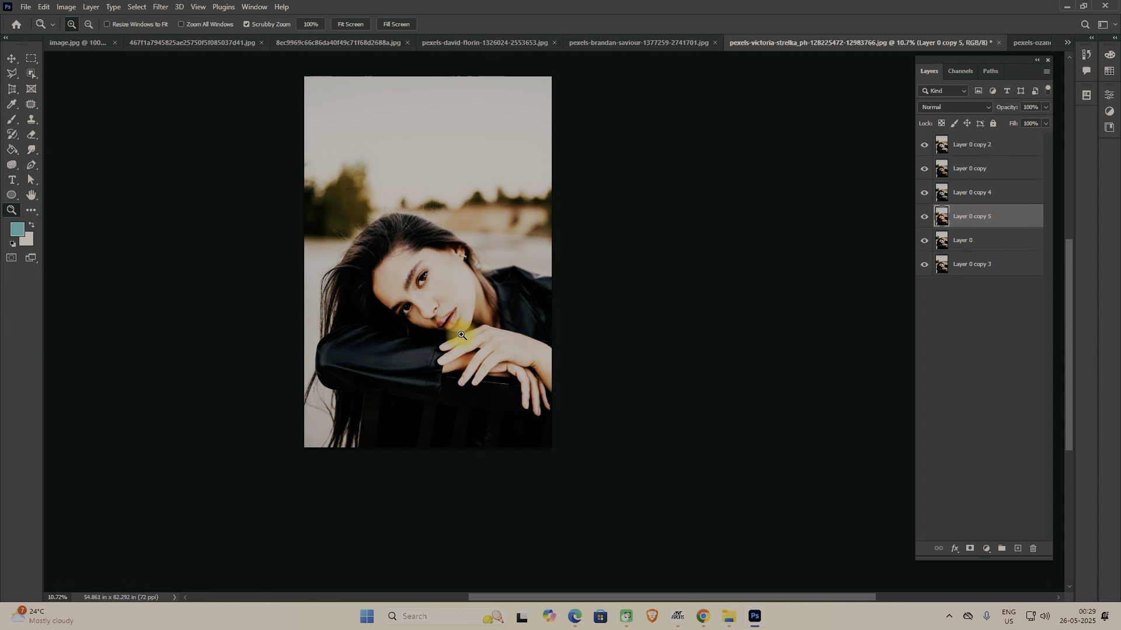
- Return to the Move tool and pan the portrait to the middle of the workspace
click(11, 58)
key(space)
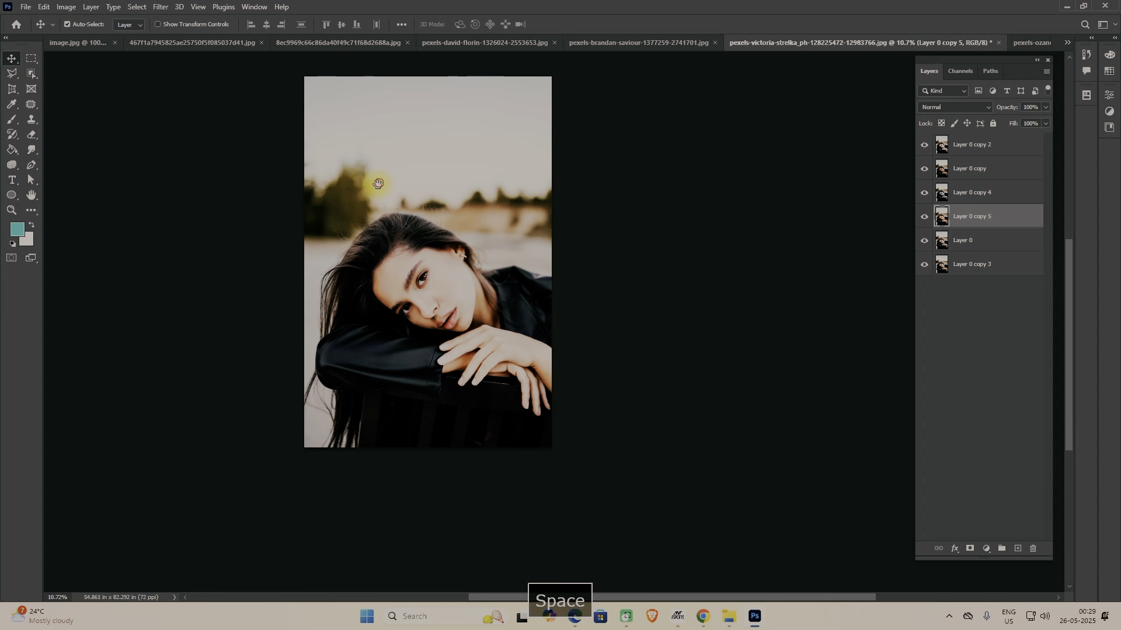
drag(378, 184, 447, 242)
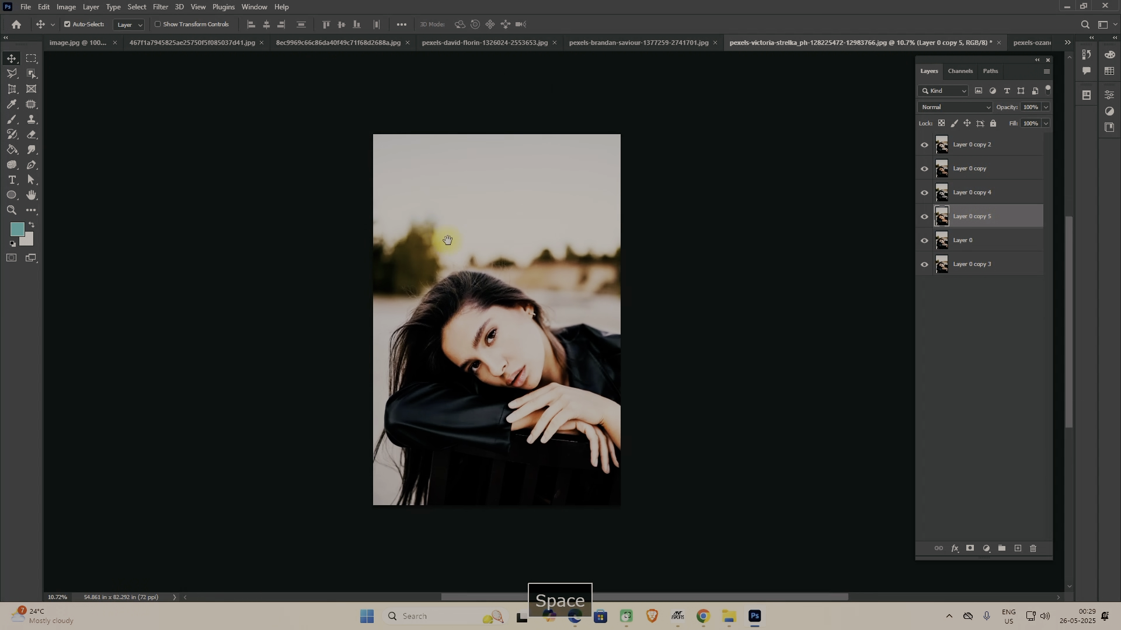
- Review the screen mode options and cycle through standard, full screen with menu bar, and full screen, ending in full screen mode
click(32, 258)
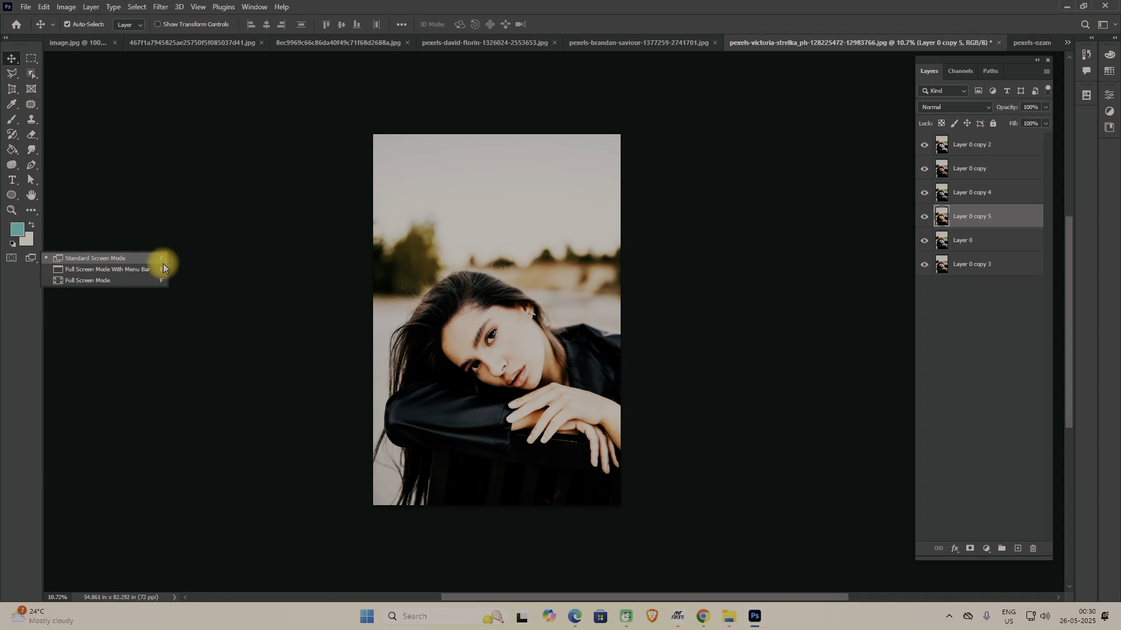
click(410, 297)
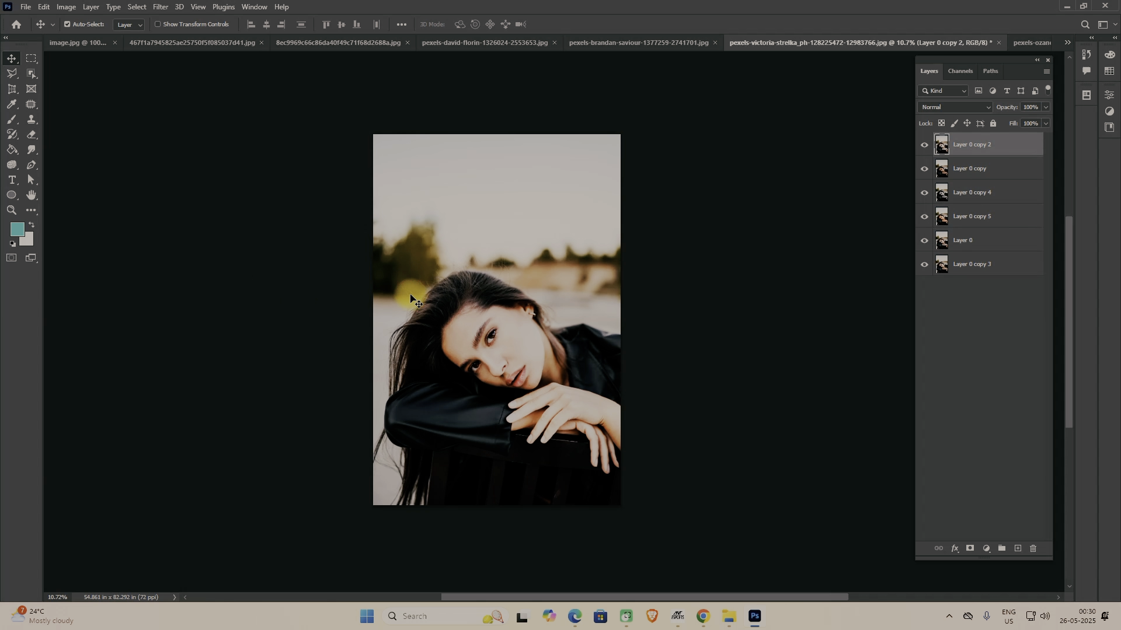
key(f)
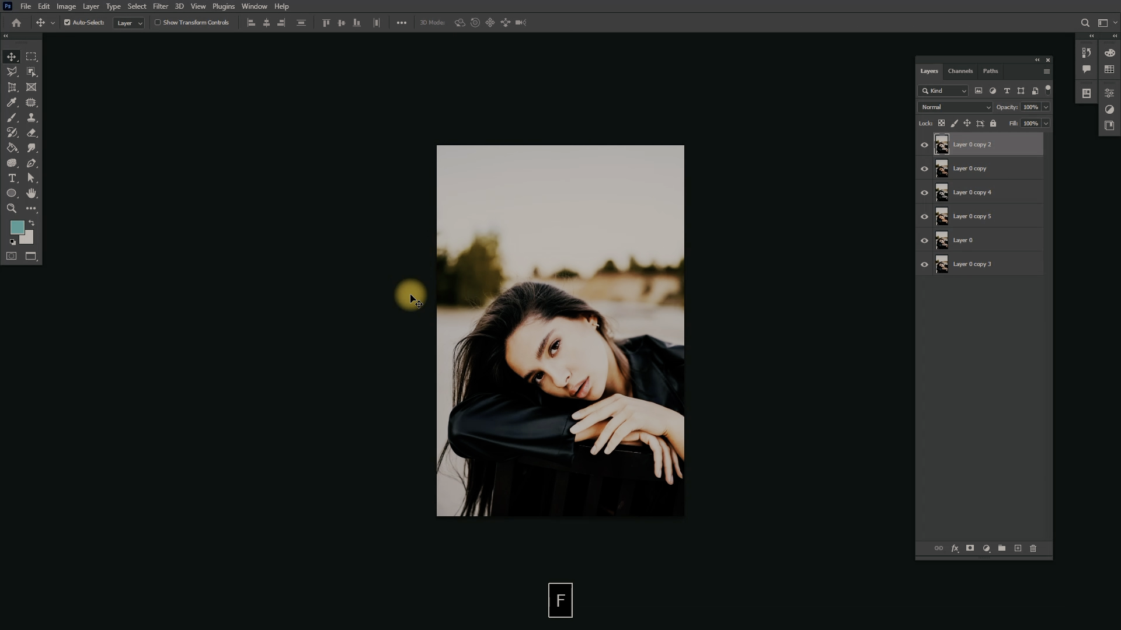
key(f)
key(f)
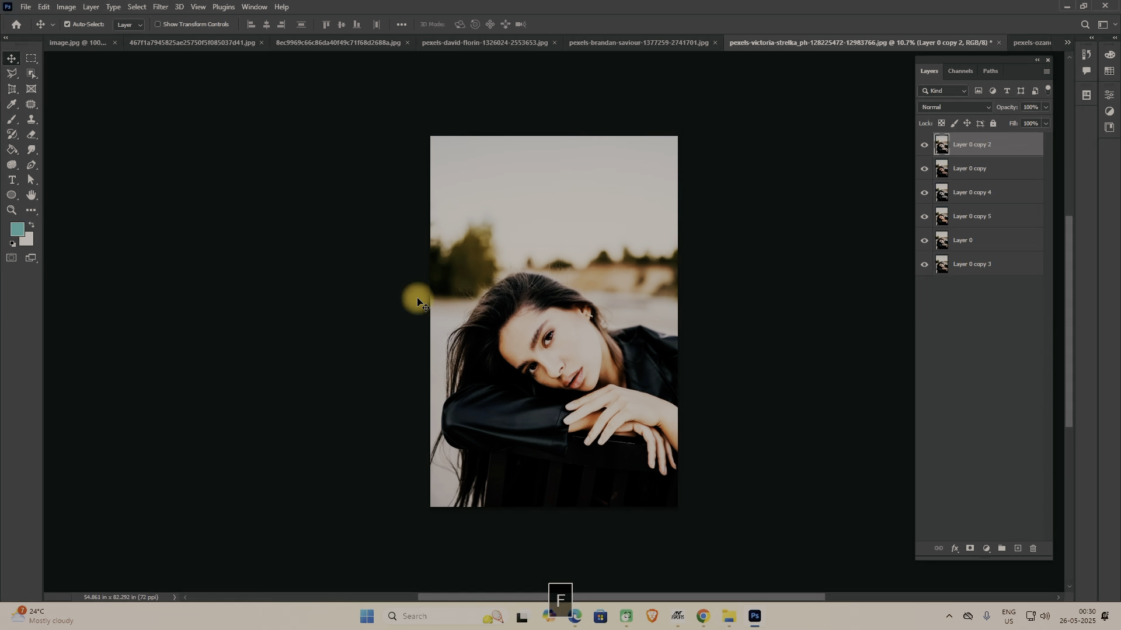
key(f)
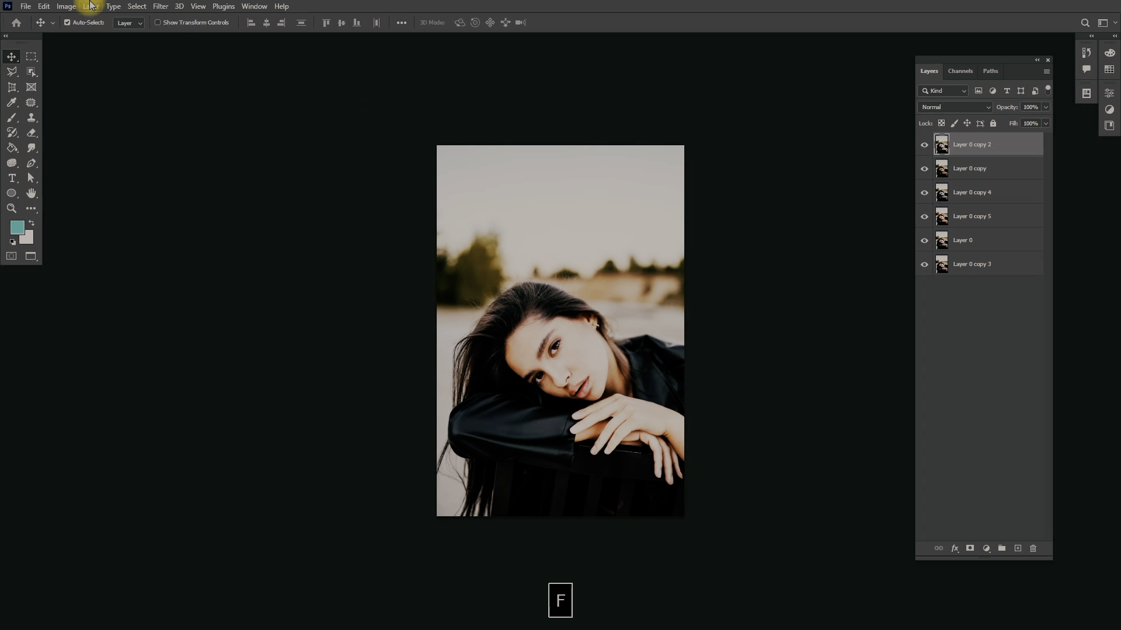
key(f)
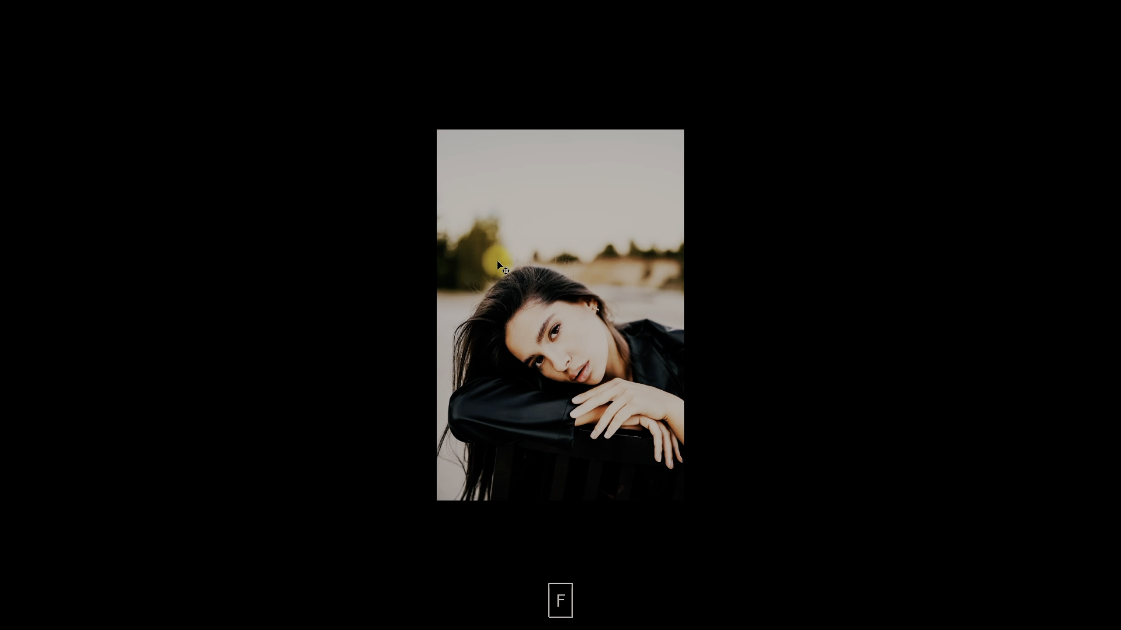
- In full screen mode, reveal the hidden side panels, zoom and pan the portrait, and return to standard screen mode
scroll(542, 397, up, 2)
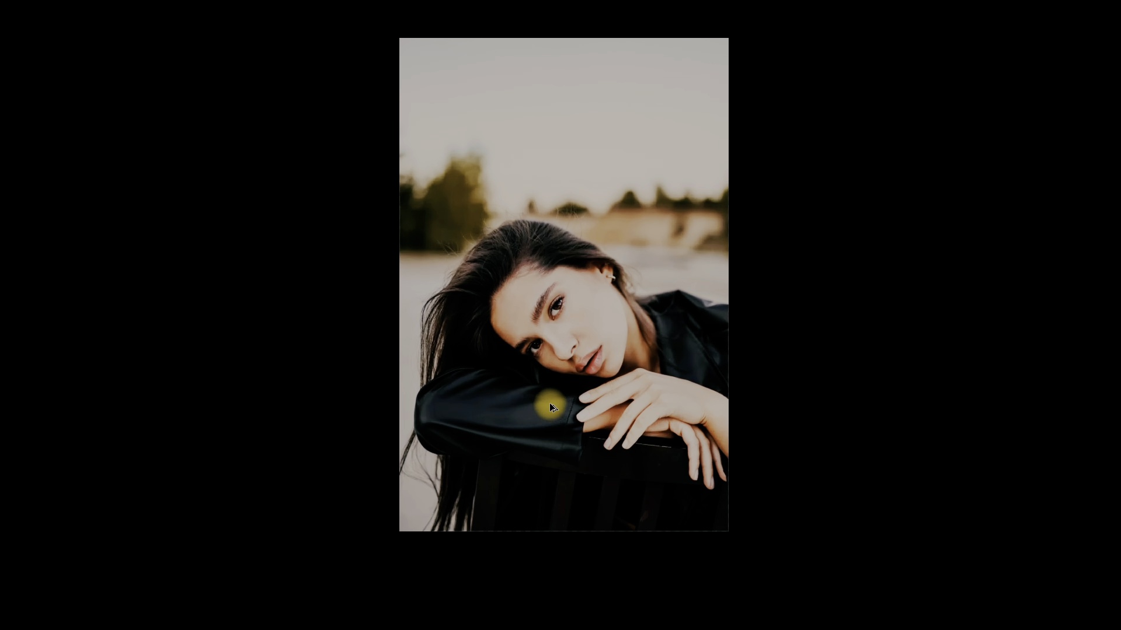
mouse_move(2, 184)
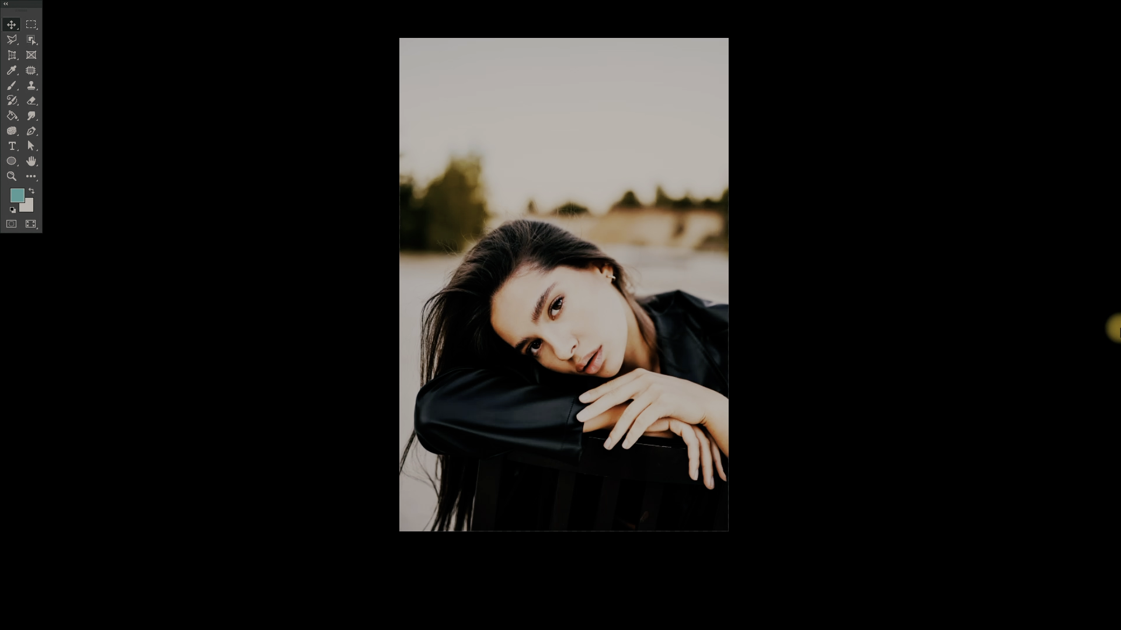
mouse_move(1115, 326)
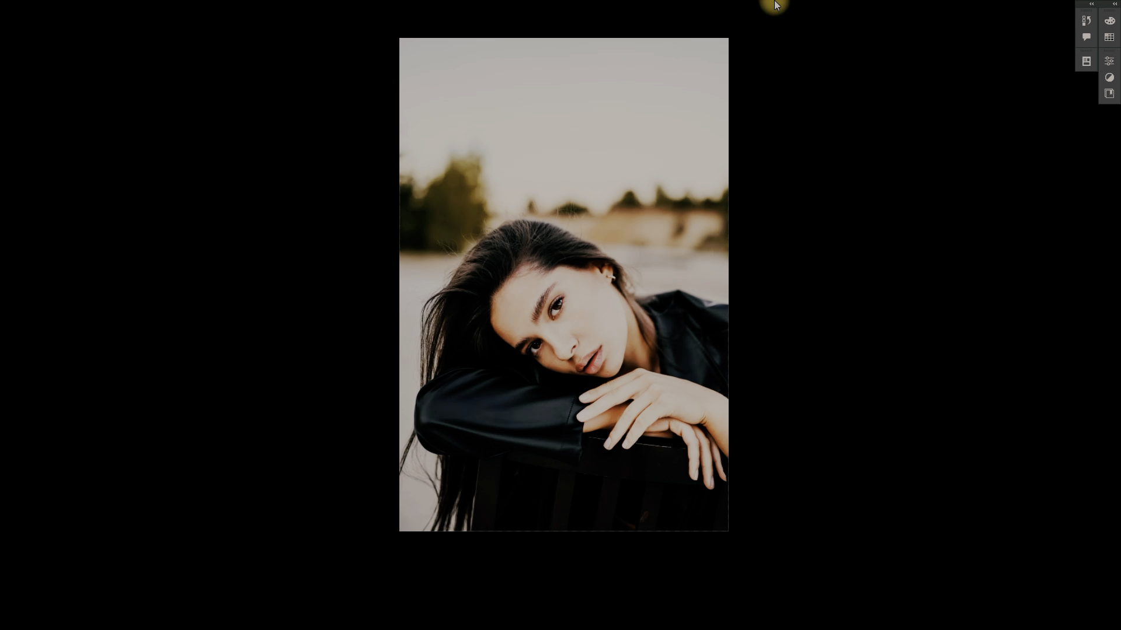
key(space)
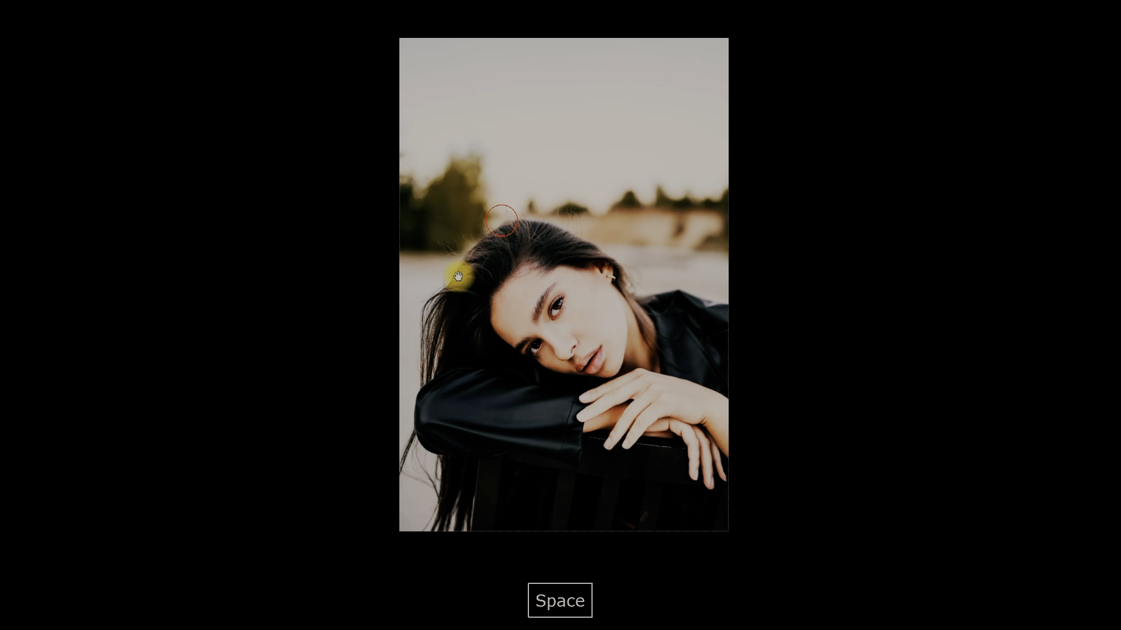
drag(506, 210, 462, 235)
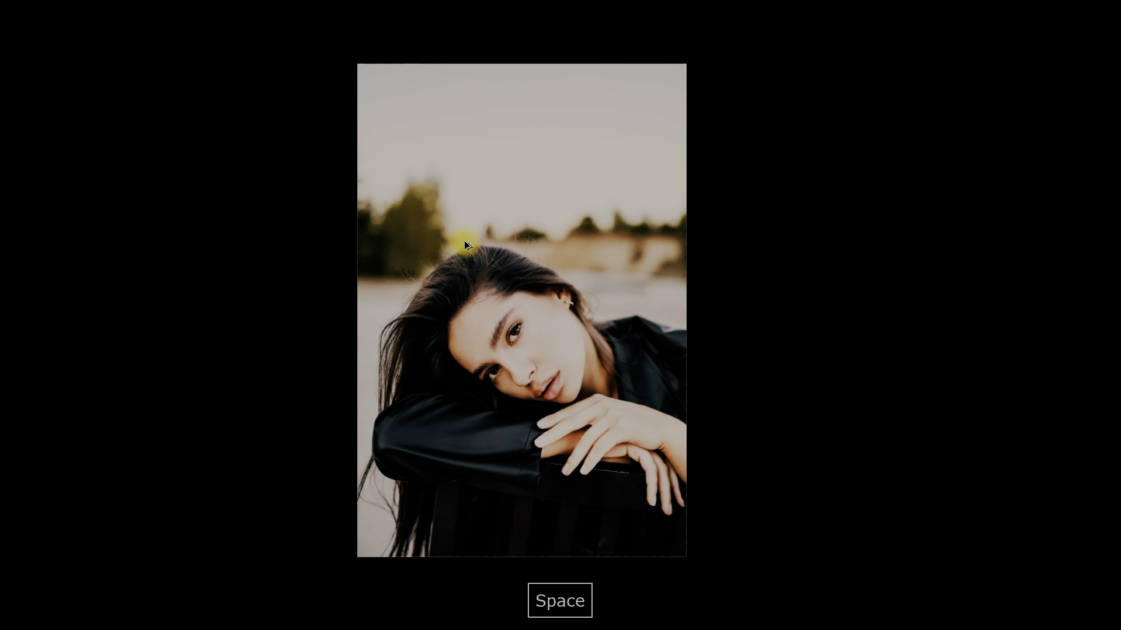
scroll(465, 244, up, 1)
key(space)
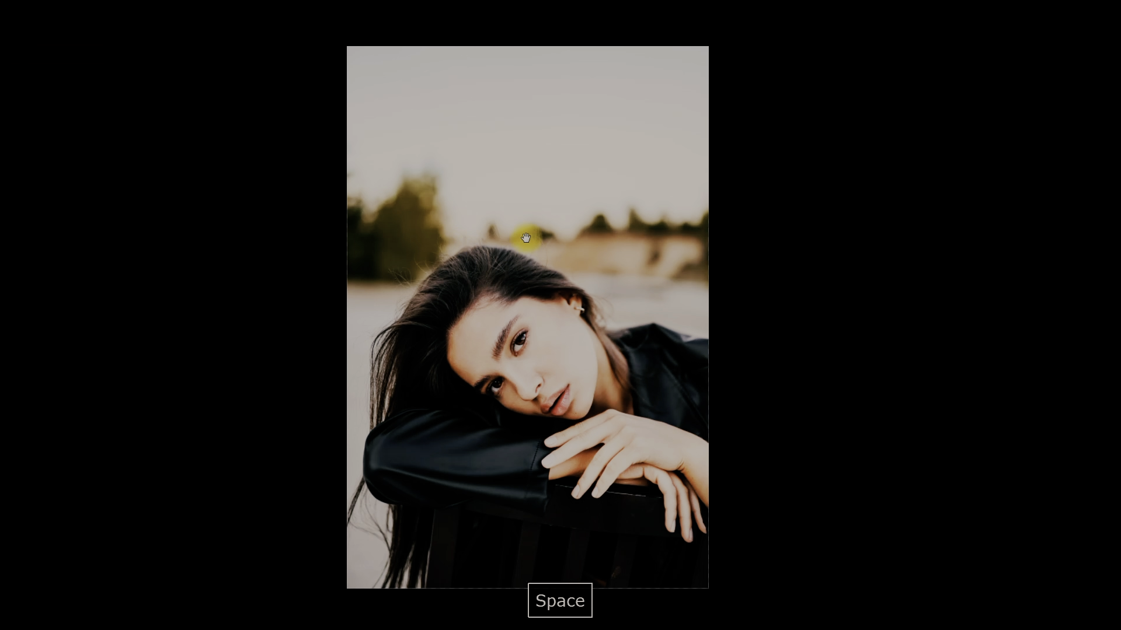
drag(538, 235, 546, 269)
scroll(552, 260, up, 1)
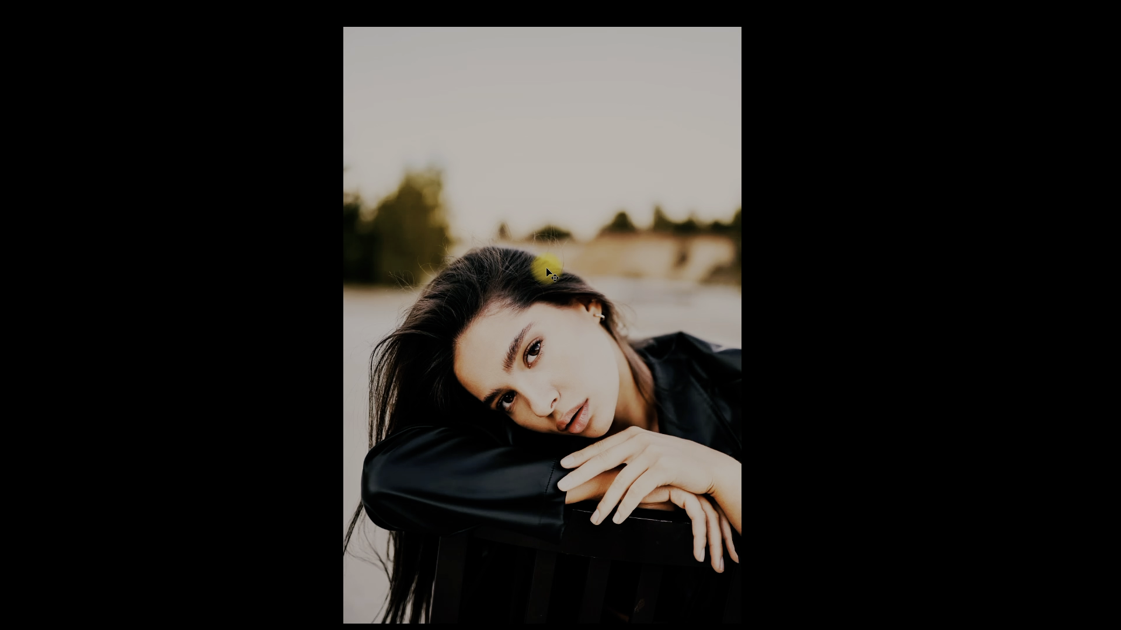
key(Escape)
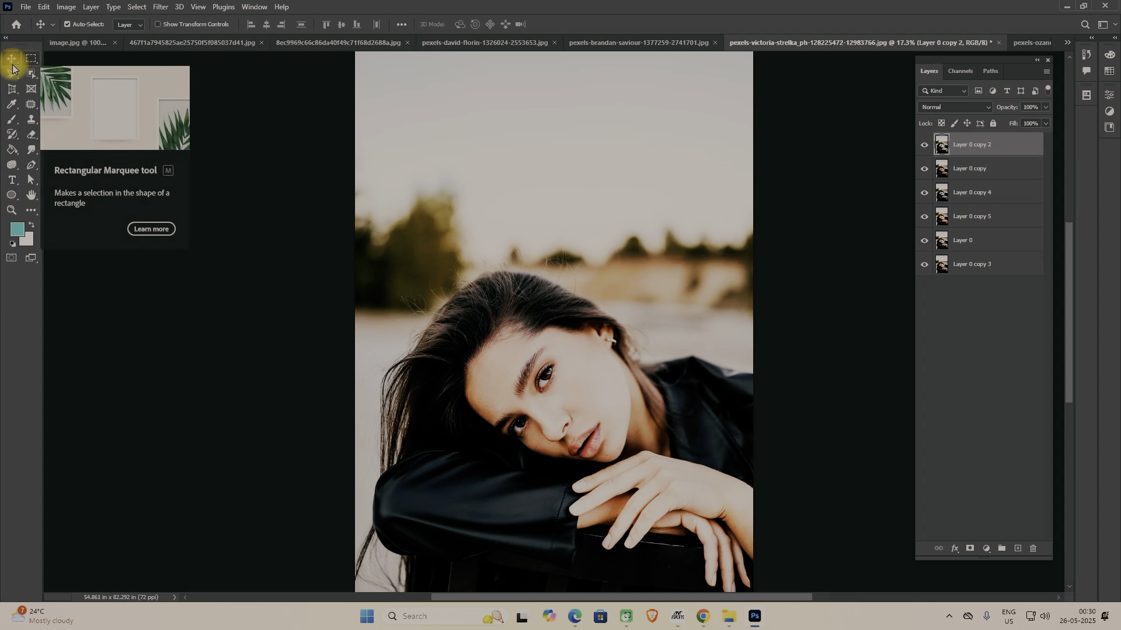
- Review the Move, Marquee, Lasso, Object Selection, Crop, Frame, Eyedropper and Patch tools by activating each in turn
click(11, 63)
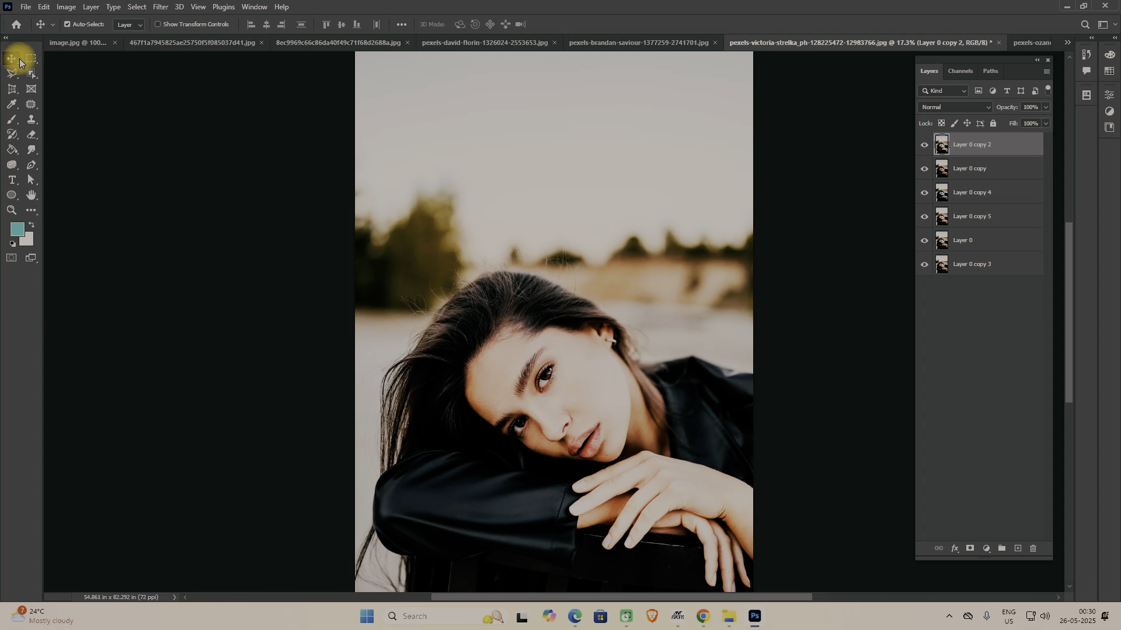
click(30, 61)
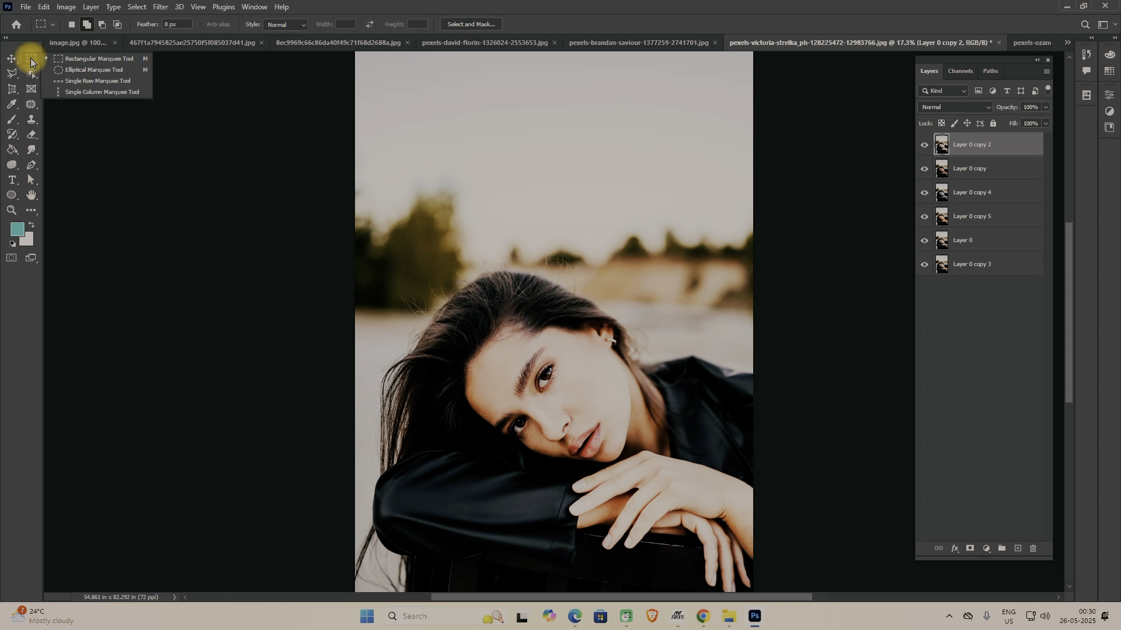
click(13, 76)
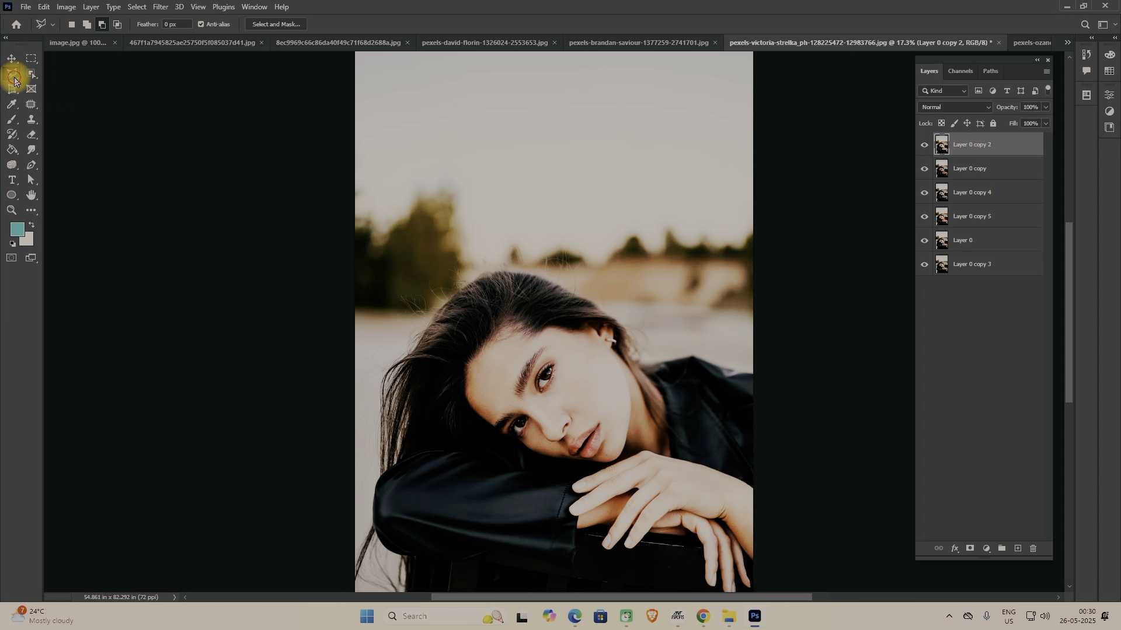
click(30, 78)
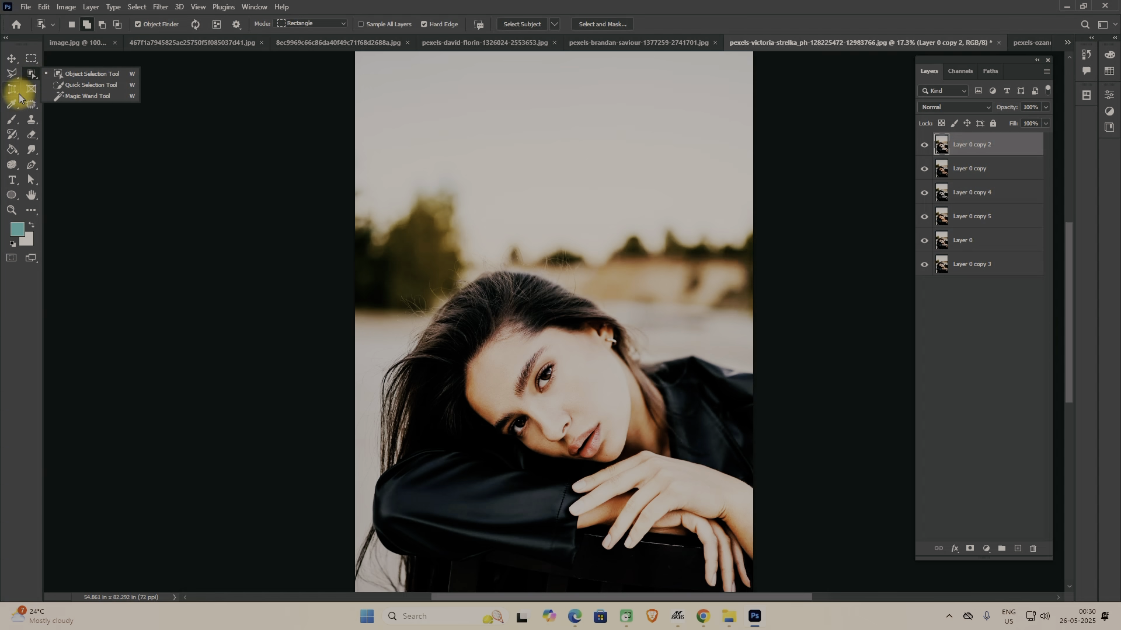
click(14, 91)
click(31, 90)
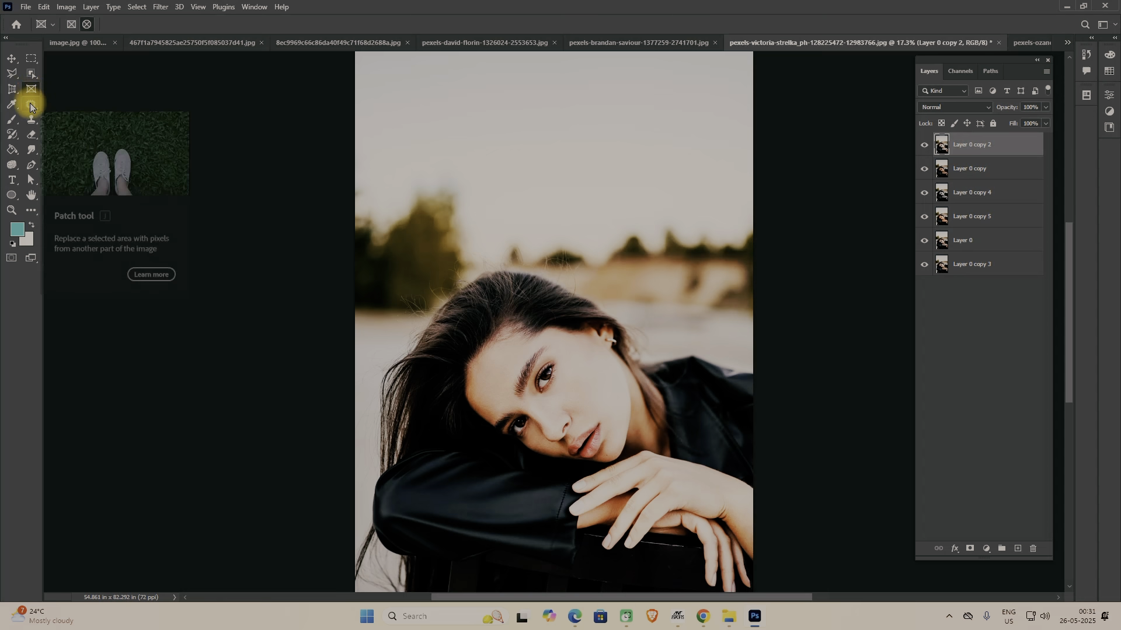
click(9, 109)
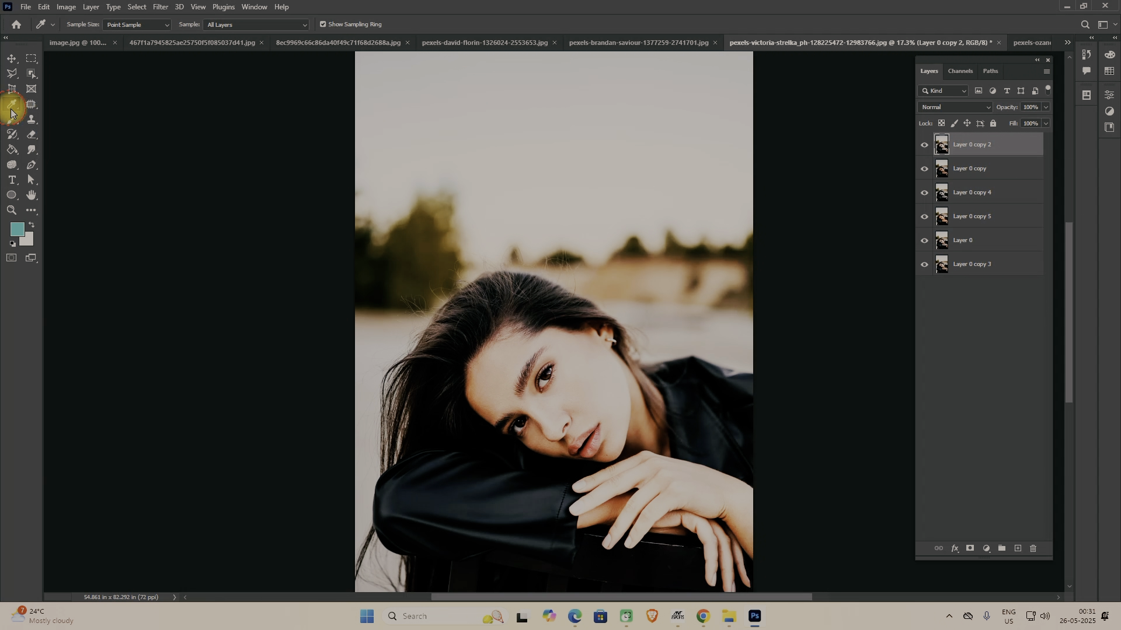
click(27, 109)
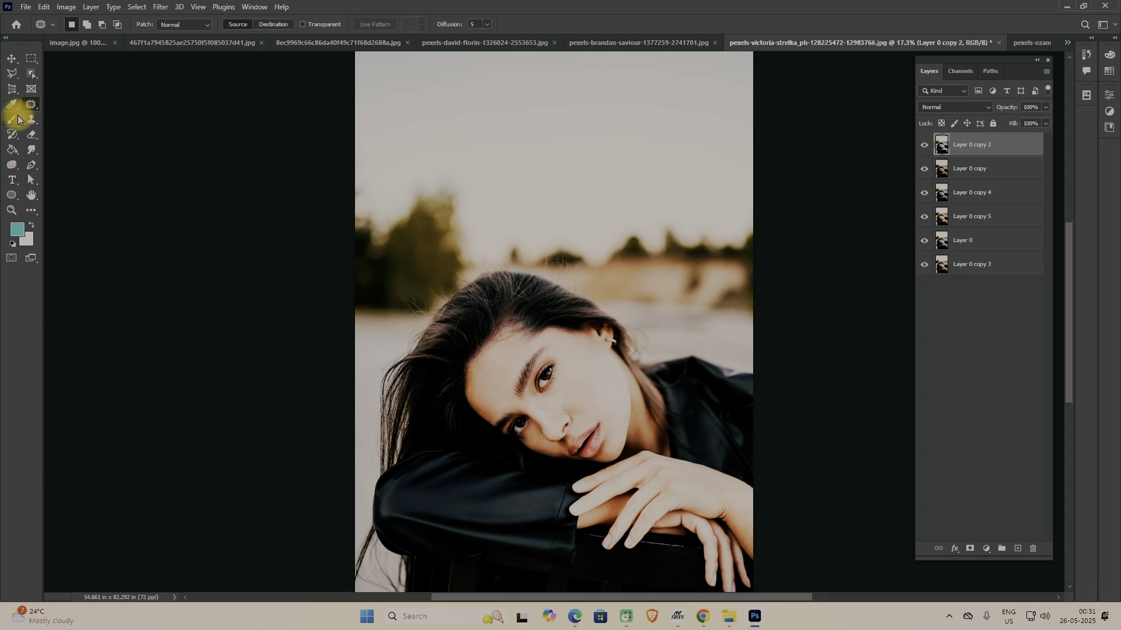
- Review the Brush, Clone Stamp, Art History Brush, Eraser, Paint Bucket, Smudge and Sponge tools, including their grouped variants
click(17, 124)
click(32, 119)
click(17, 142)
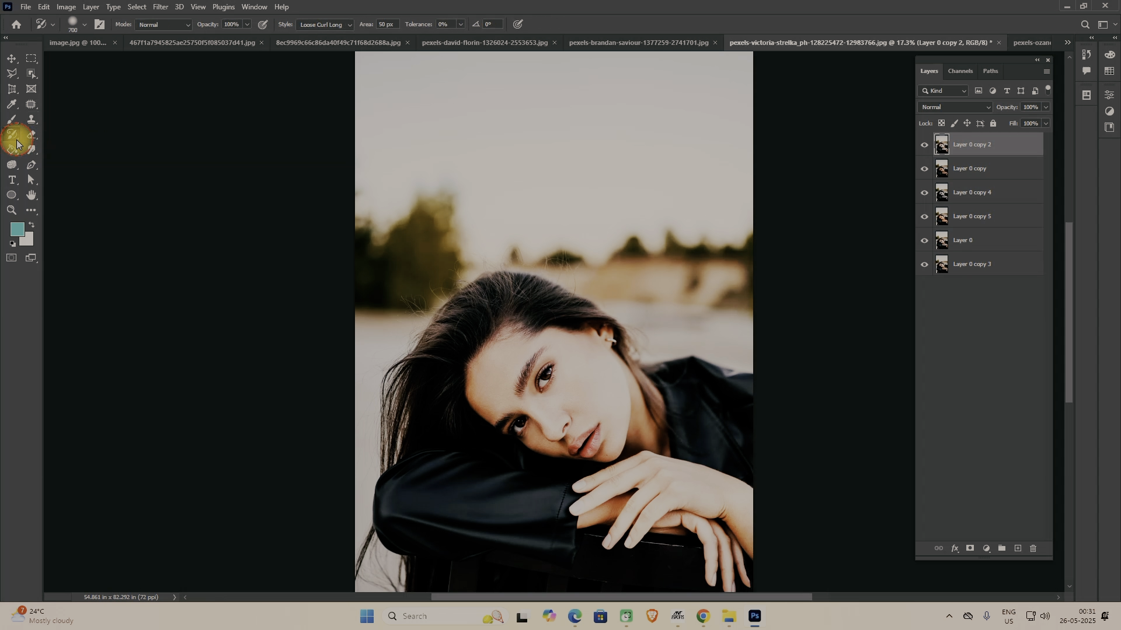
click(33, 139)
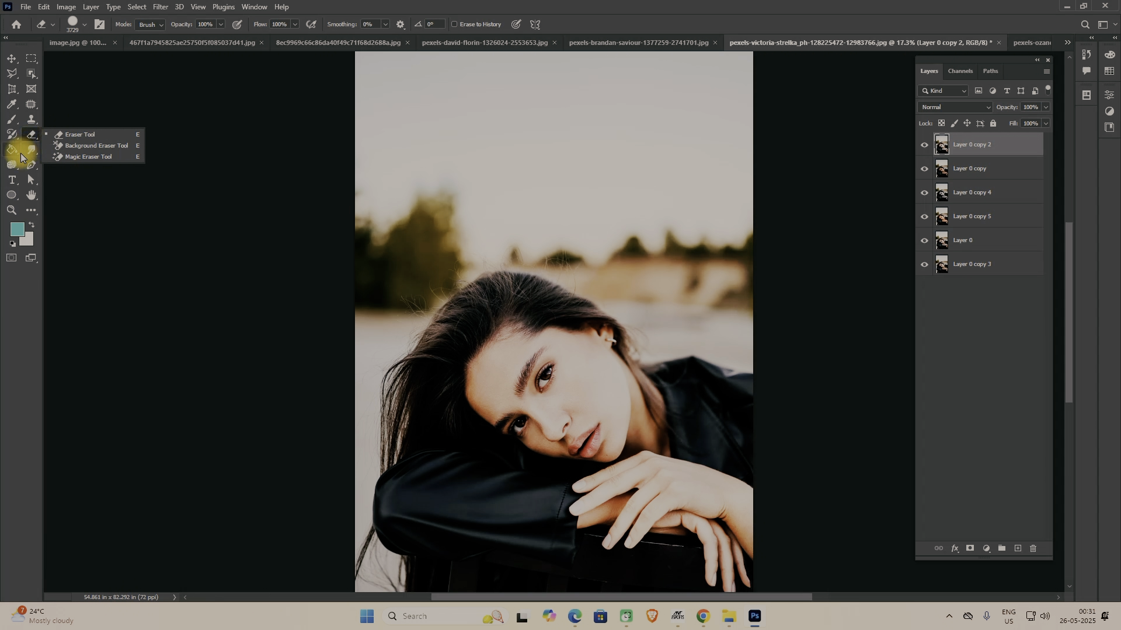
click(21, 156)
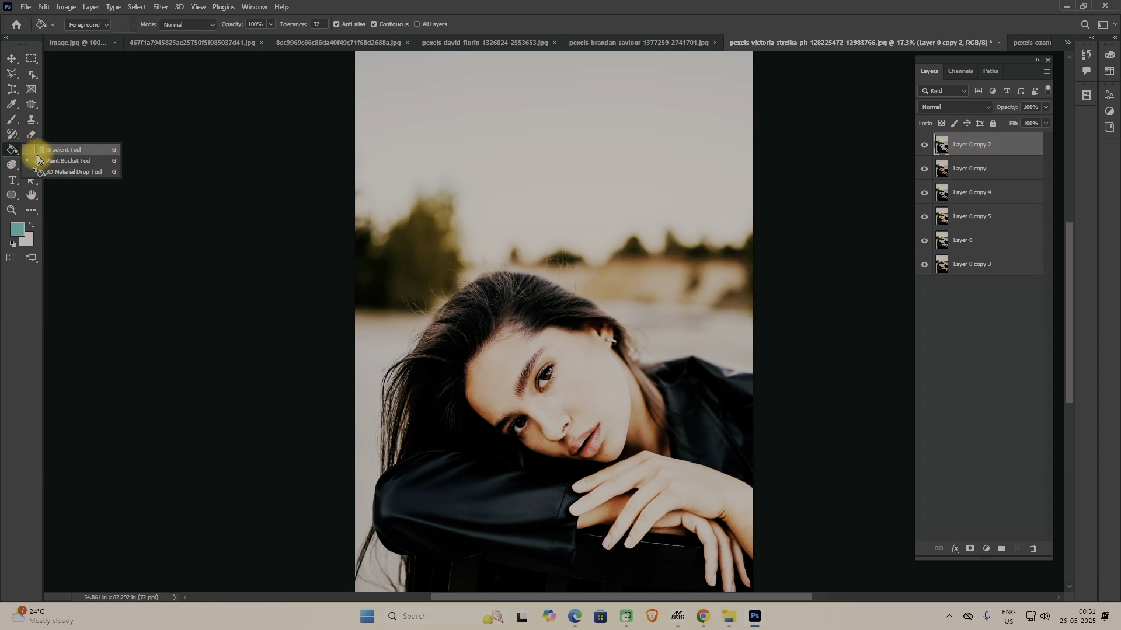
click(11, 151)
click(34, 152)
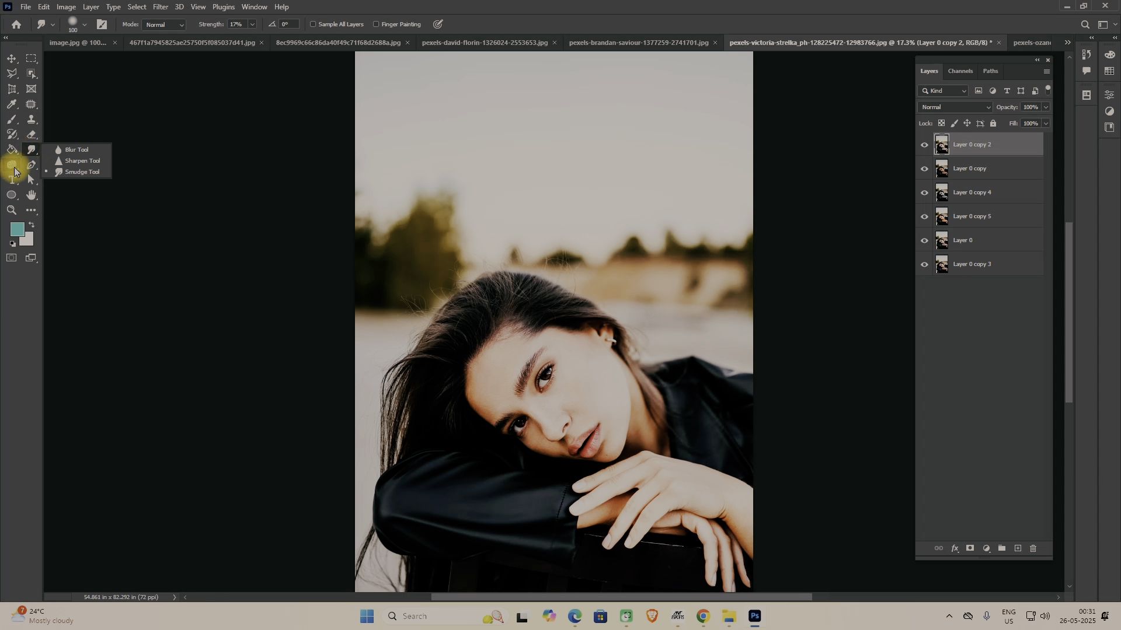
click(11, 165)
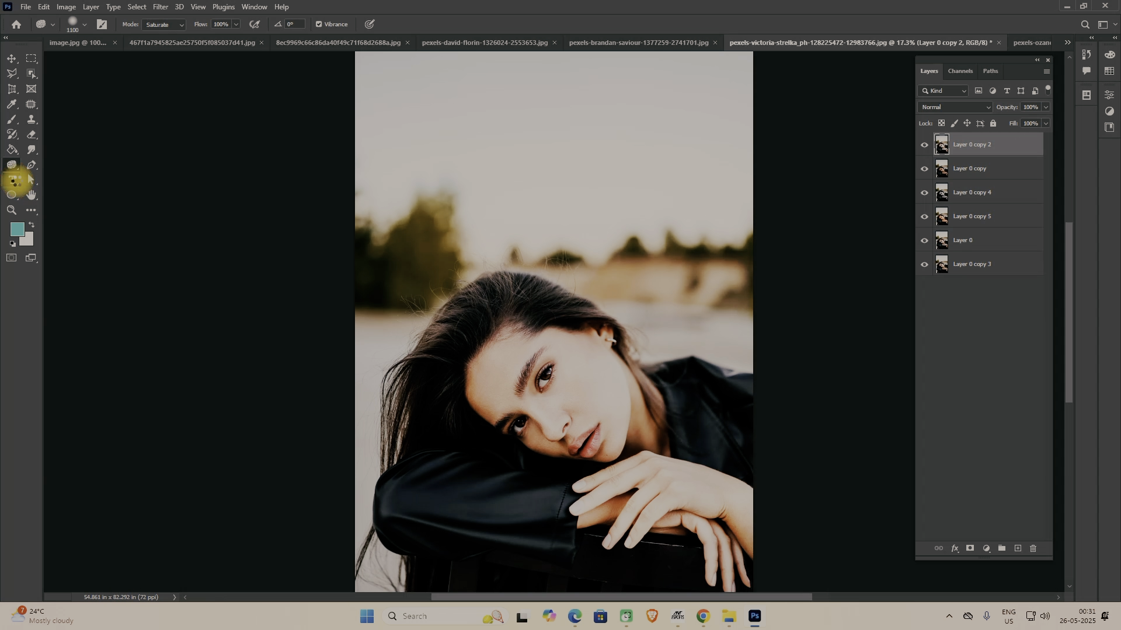
- Review the Type, Direct Selection, shape and Hand tools by activating each in turn
click(14, 182)
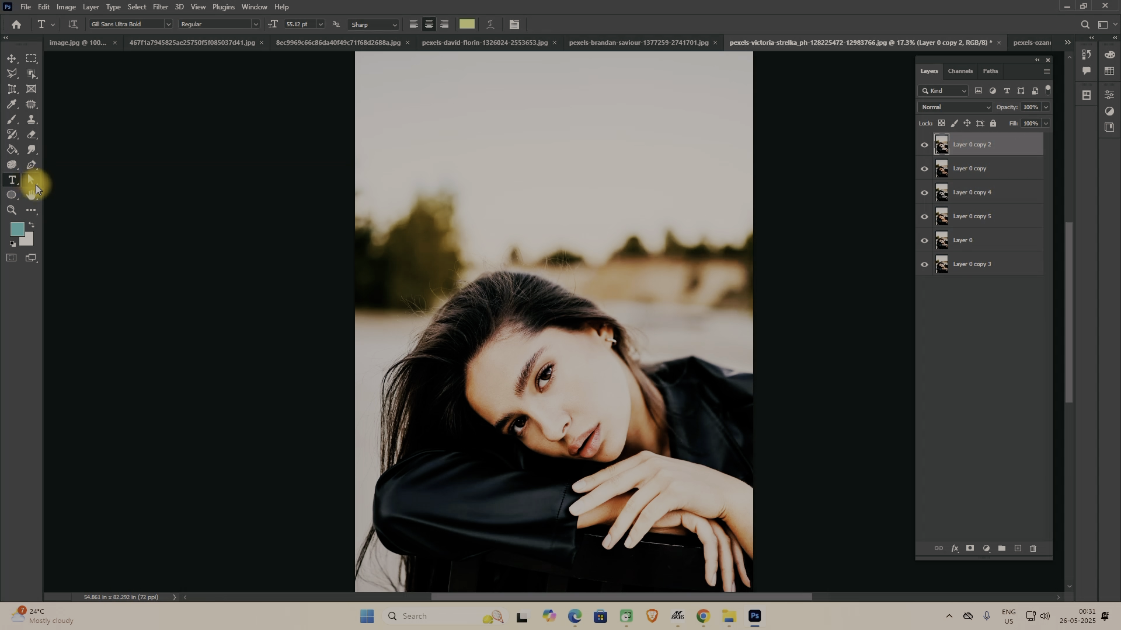
click(34, 182)
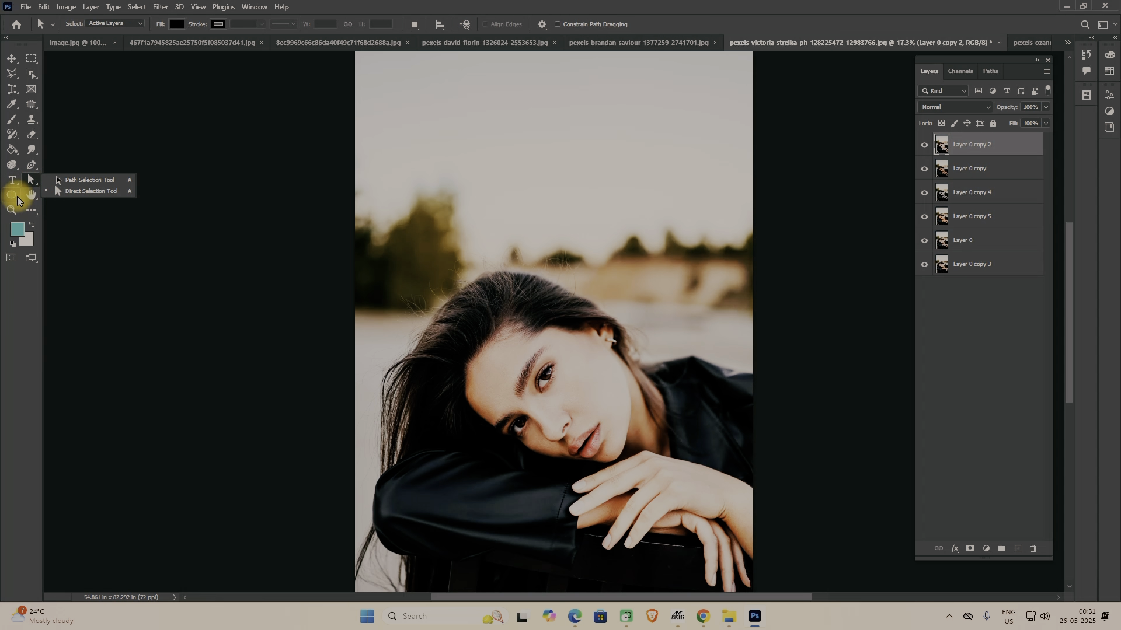
click(17, 198)
click(35, 200)
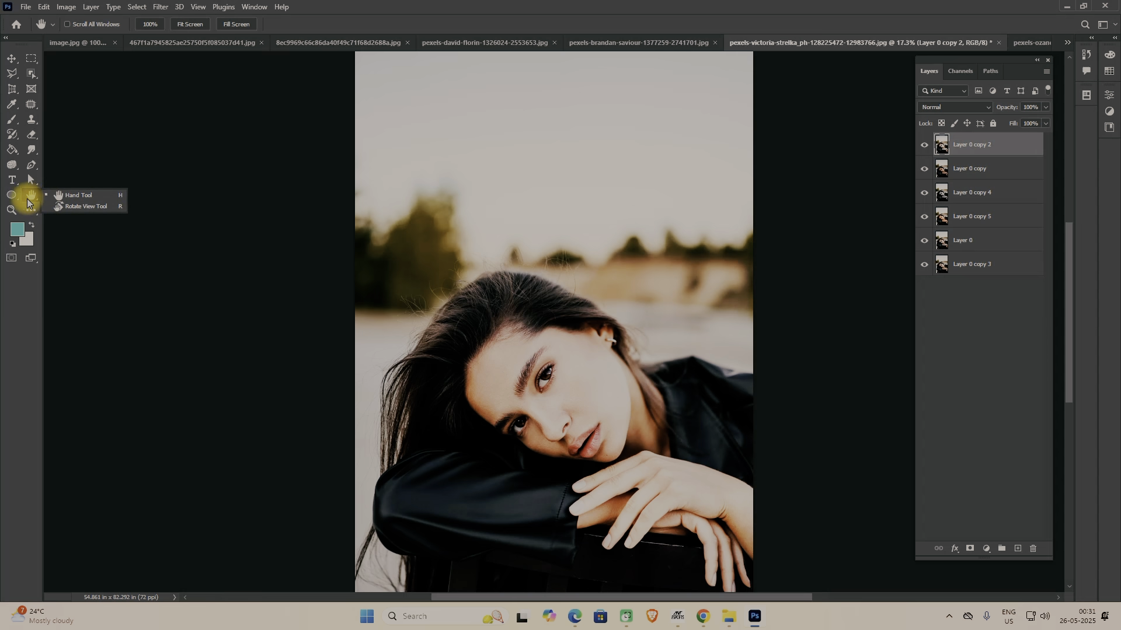
- Draw a teal rectangle about 1692 × 517 px in the portrait's sky and an ellipse about 1049 × 1124 px below it
click(15, 201)
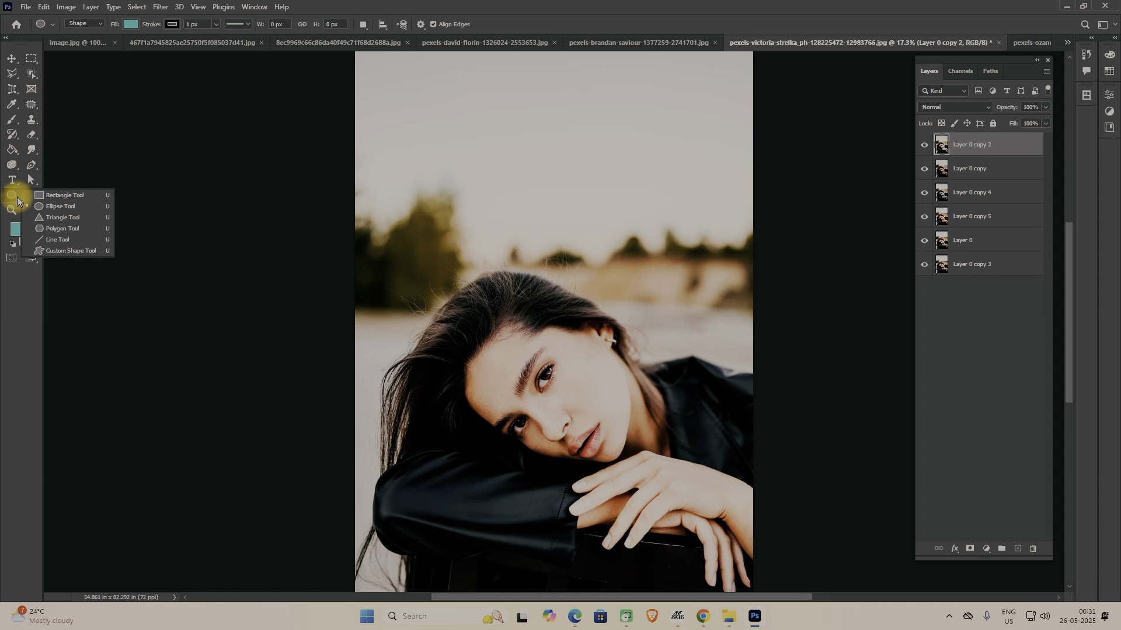
click(58, 195)
drag(384, 82, 555, 134)
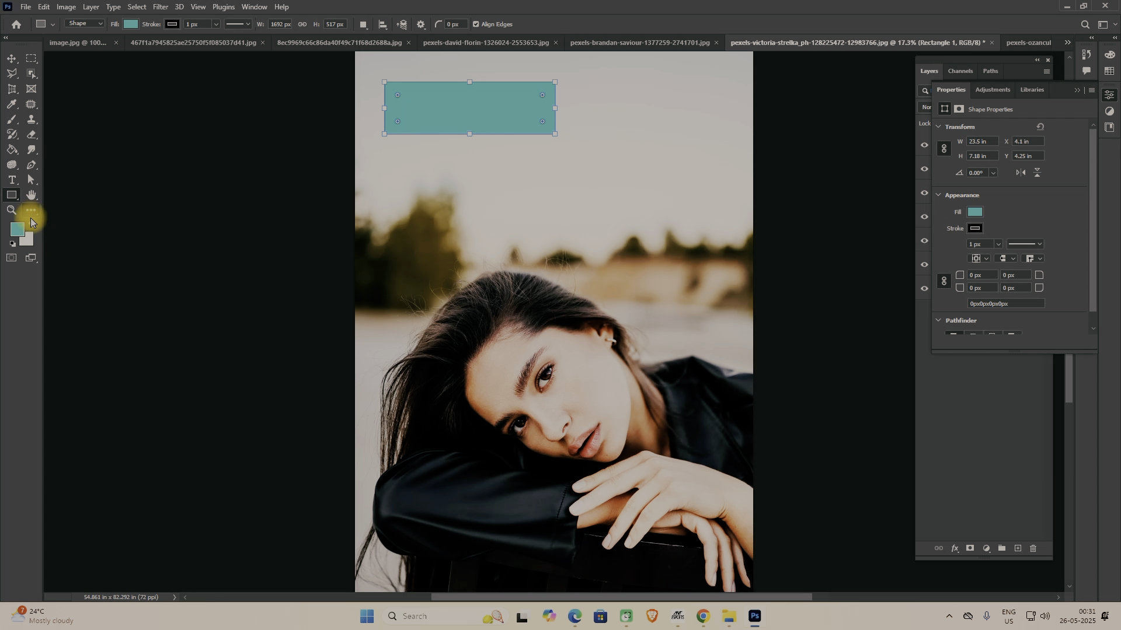
click(16, 201)
click(61, 207)
drag(421, 155, 527, 267)
- Draw a triangle about 1078 × 899 px beside the ellipse and a five-sided polygon about 1183 × 1050 px over the woman's sleeve
click(16, 198)
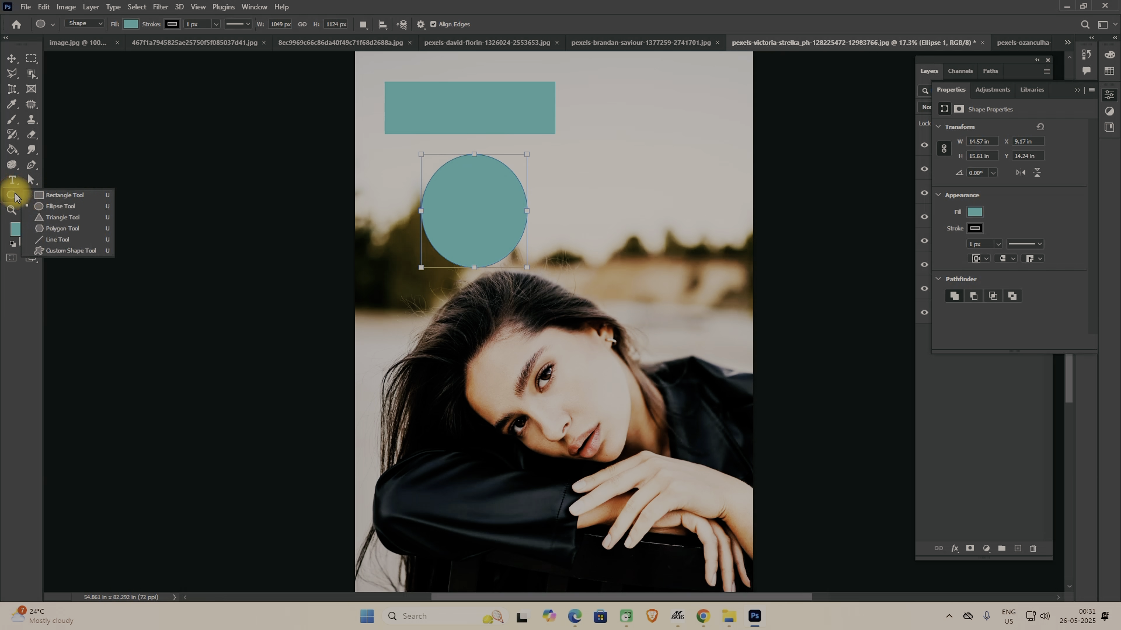
click(54, 219)
drag(595, 200, 703, 291)
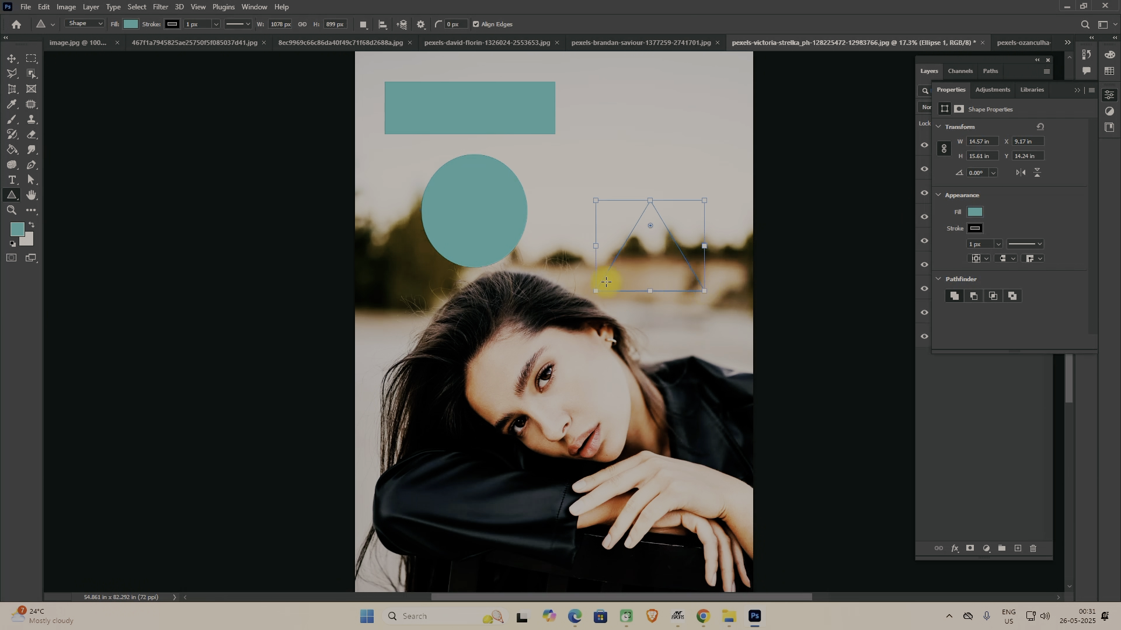
click(11, 202)
click(45, 229)
drag(446, 404, 564, 511)
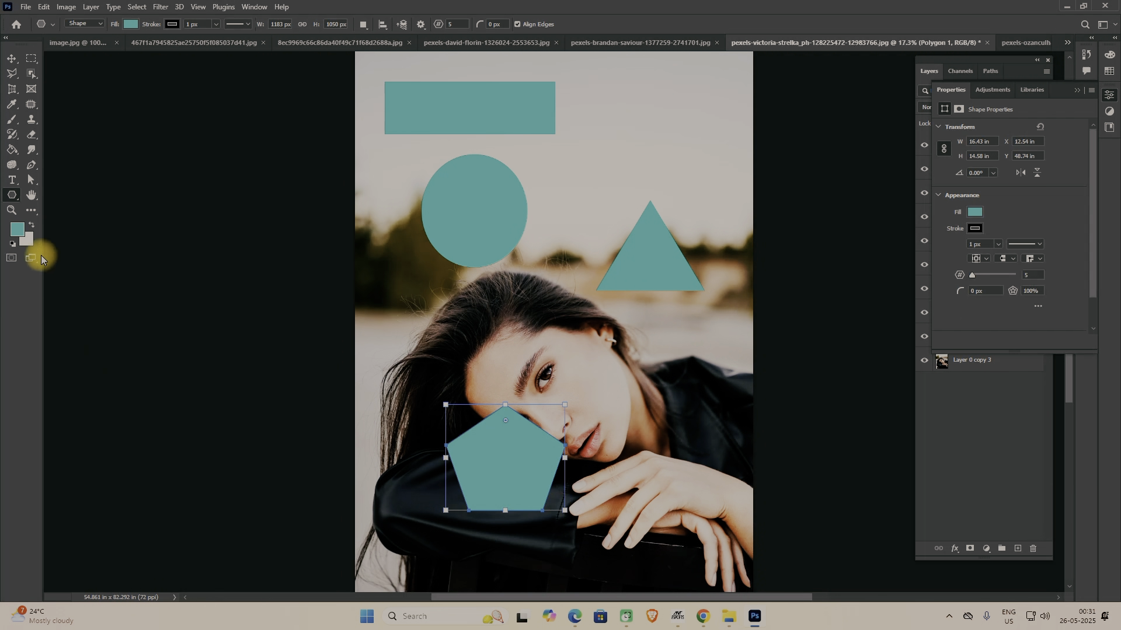
- Draw two 1 px lines across the woman's head with the Line tool, the second about 1484 px long over her forehead
click(12, 200)
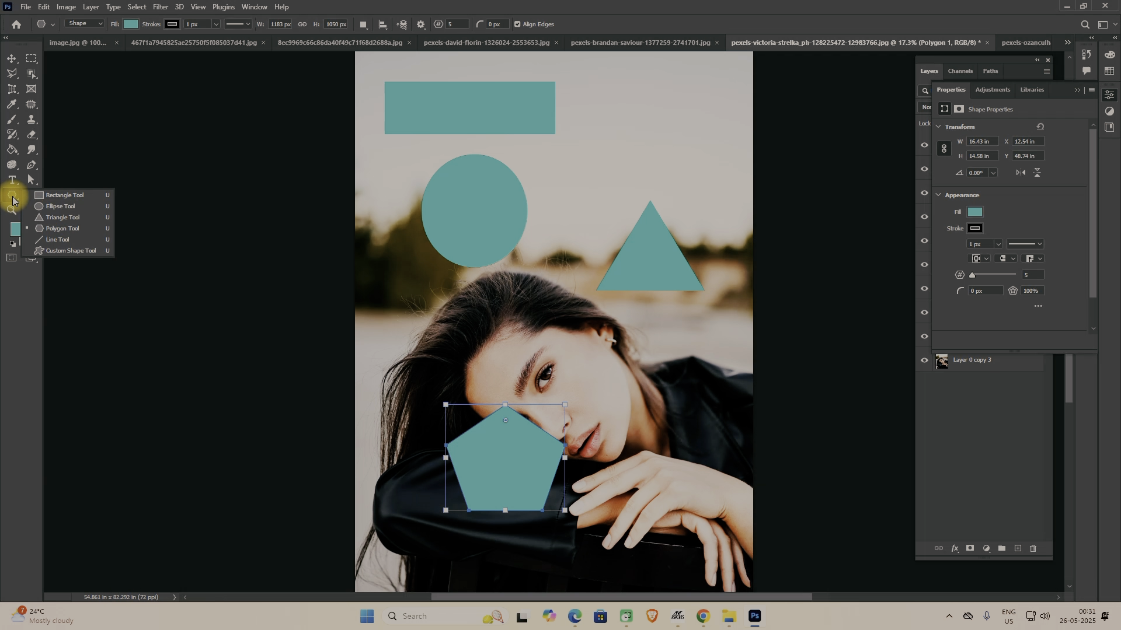
click(49, 230)
drag(677, 445, 560, 328)
drag(454, 365, 556, 347)
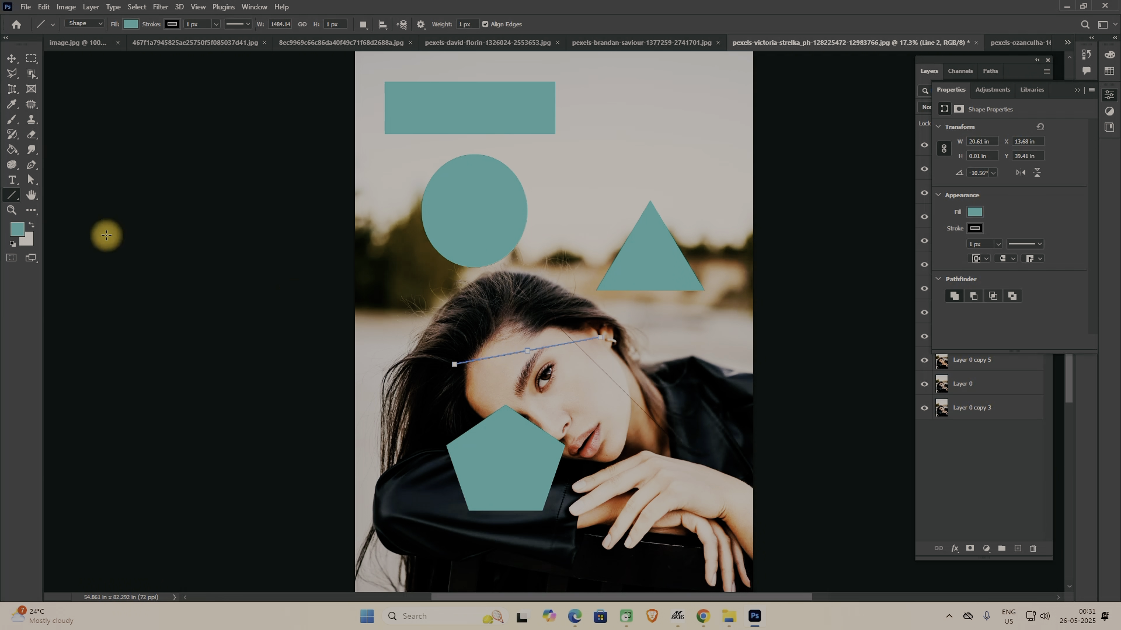
- Draw a tiger custom shape about 1043 × 539 px above the triangle
click(12, 197)
click(71, 250)
drag(630, 126, 737, 180)
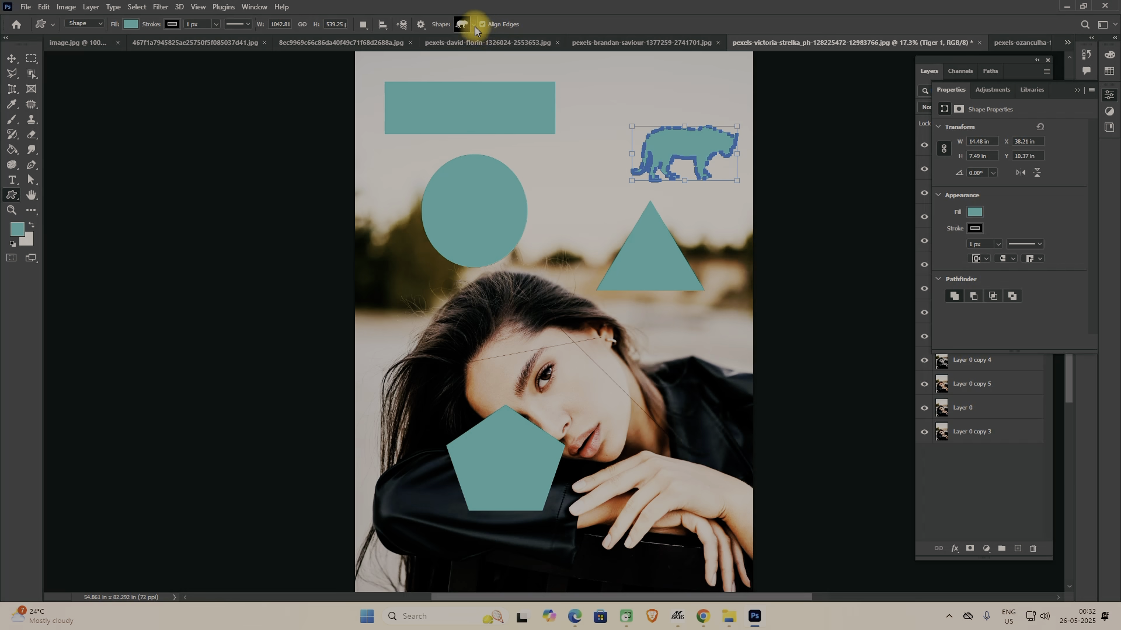
- Open the custom shape presets
click(474, 27)
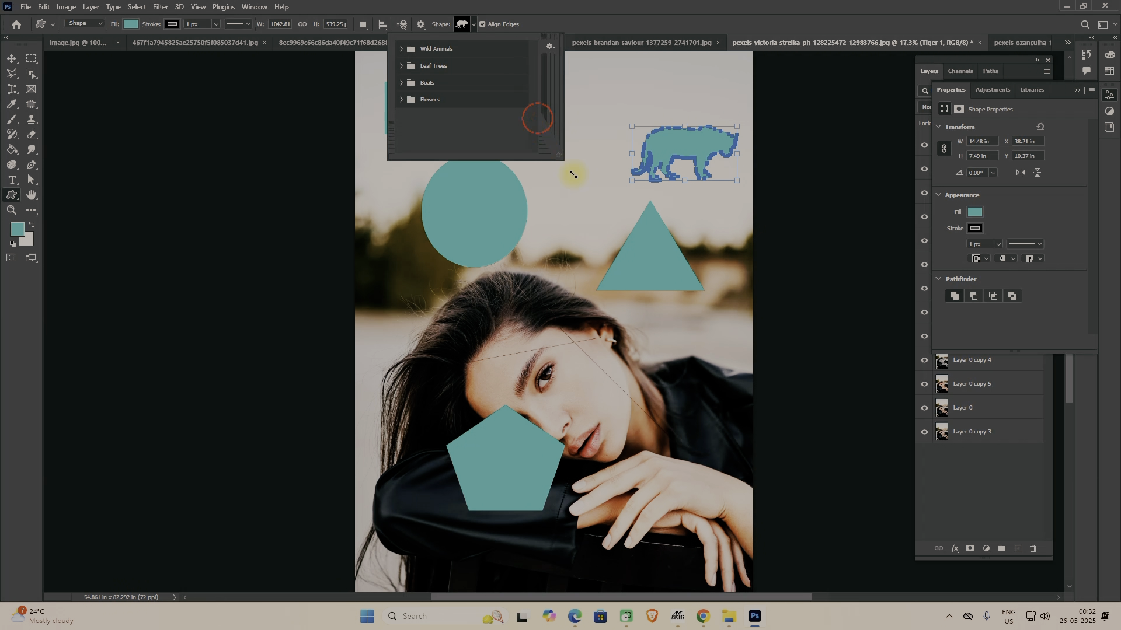